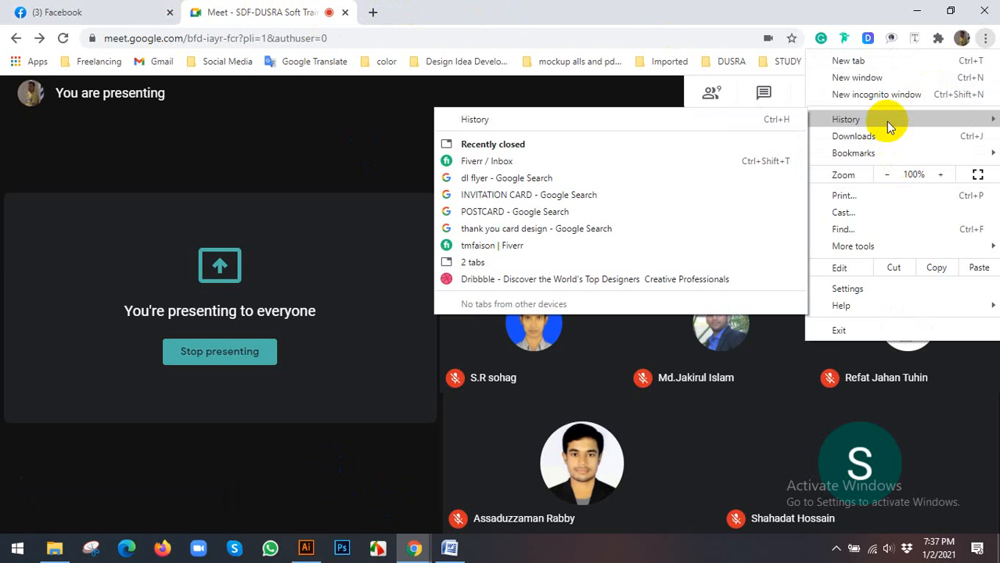
Reopen the recently closed "dl flyer" image search from the browser history and look over the flyer designs.
left_click(566, 179)
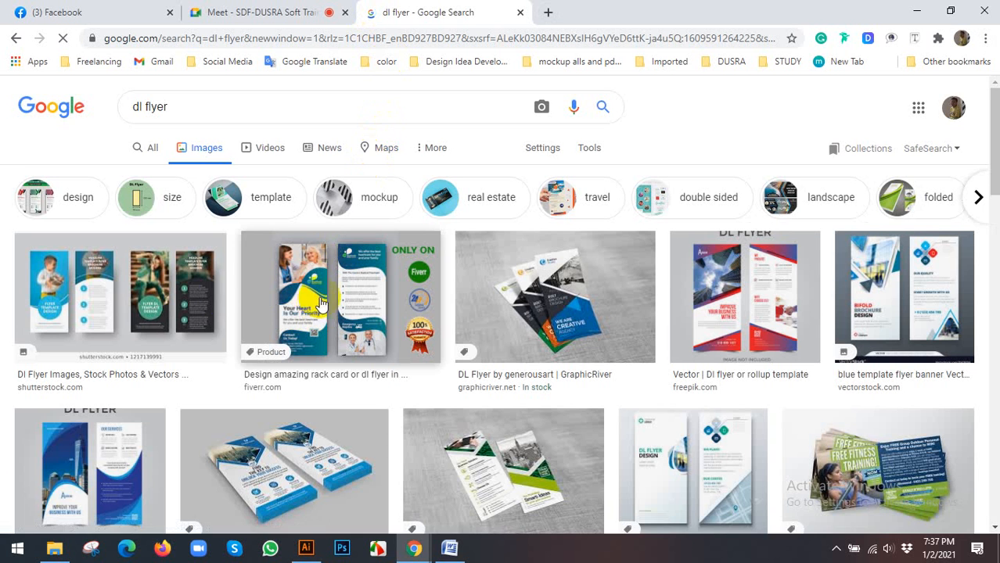
scroll(205, 292, "down", 1)
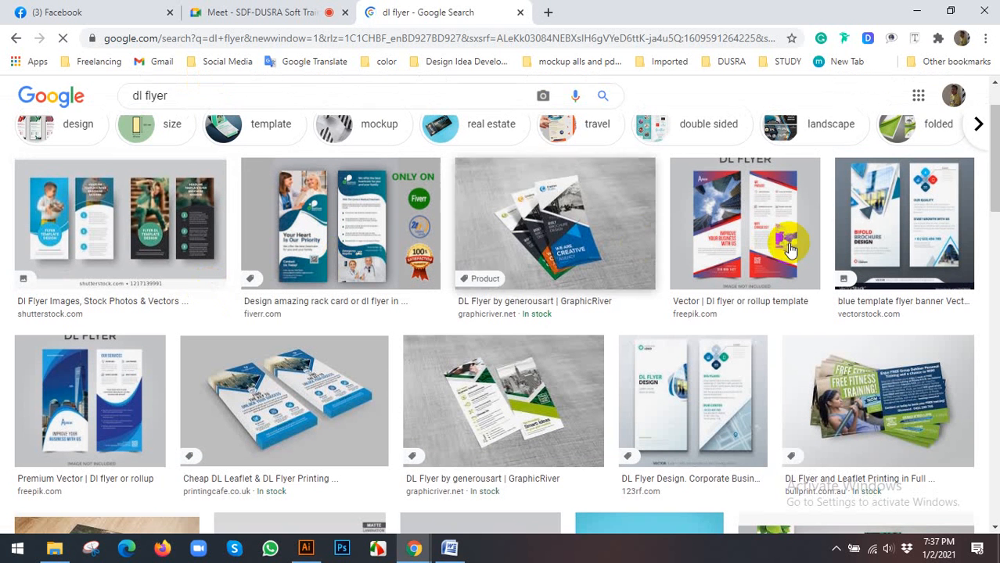
Switch to the Word course outline and highlight the Post Card and Invitation Card Design topics in sessions 39 and 40.
left_click(449, 547)
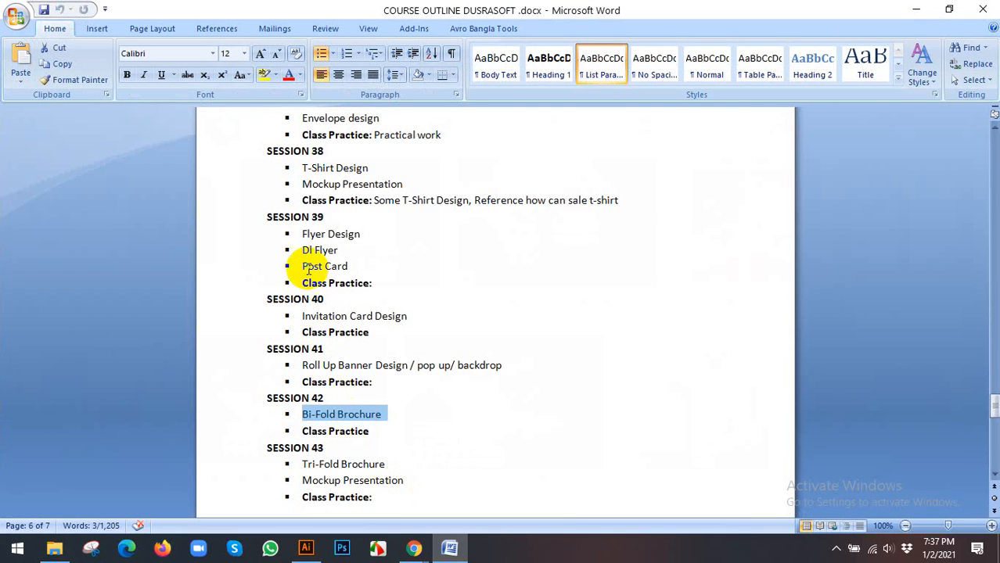
left_click_drag(304, 265, 366, 268)
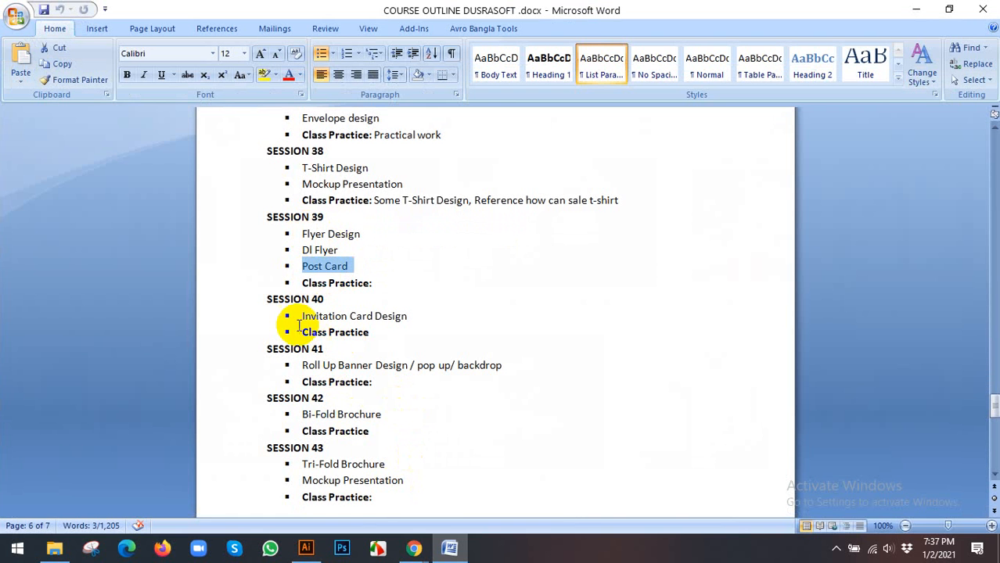
left_click_drag(297, 316, 413, 318)
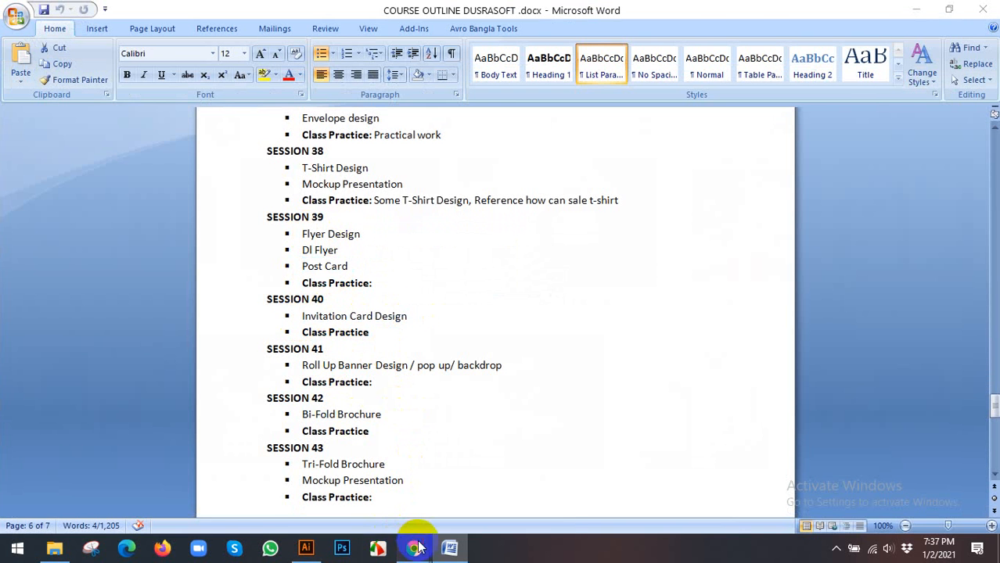
Return to Chrome and run a web search across all results for "dl flyer size".
left_click(384, 501)
scroll(240, 333, "up", 1)
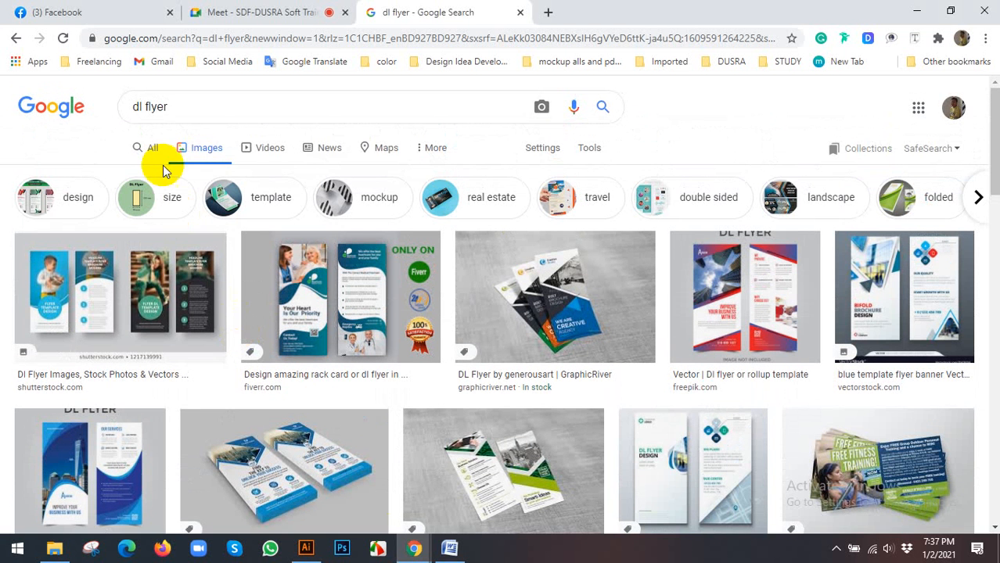
left_click(152, 144)
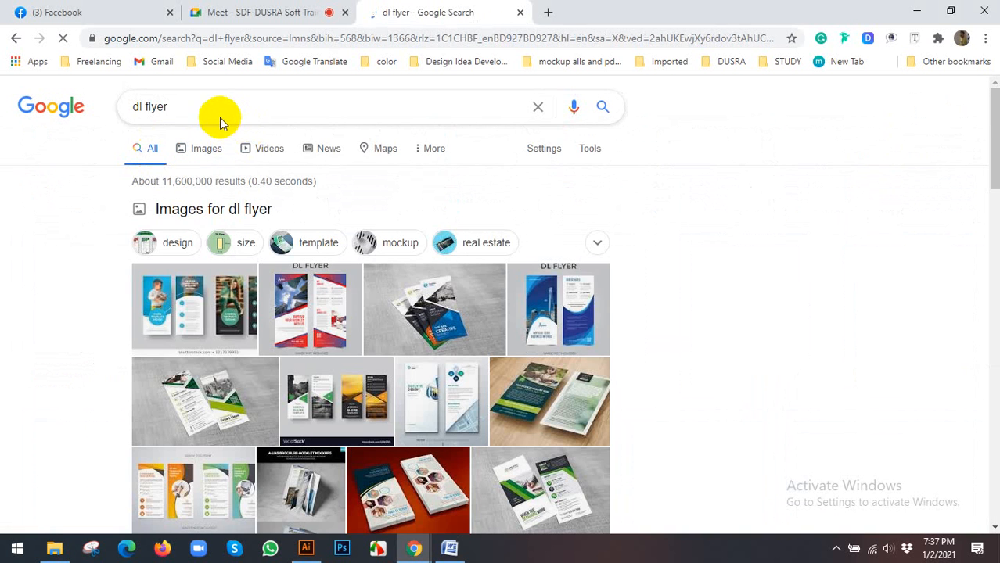
left_click(183, 107)
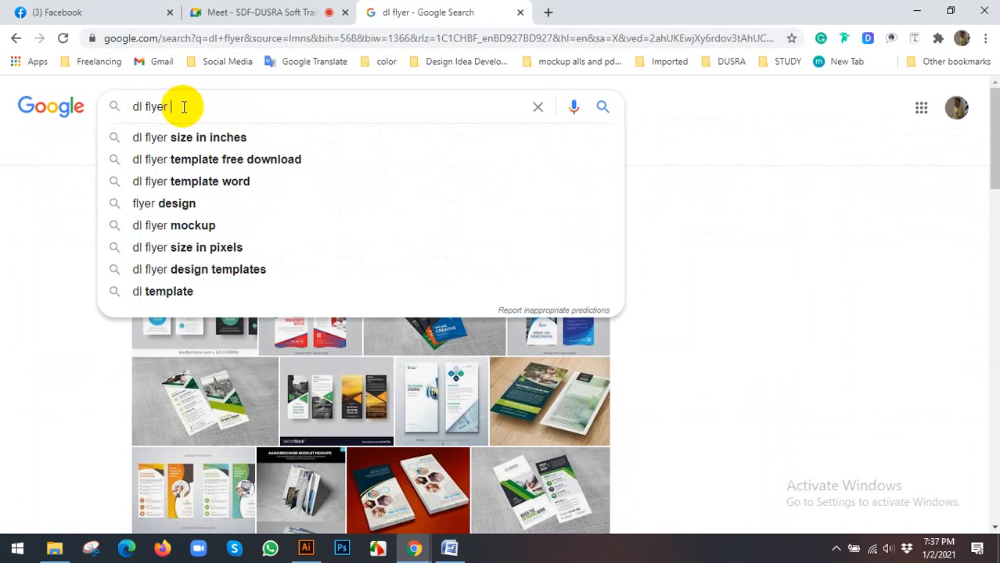
key("Down")
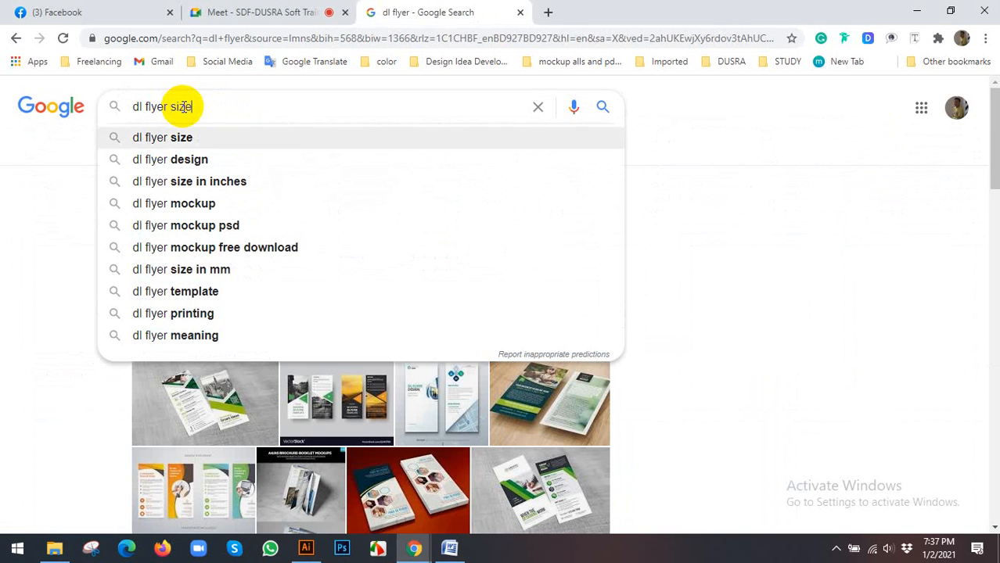
key("Return")
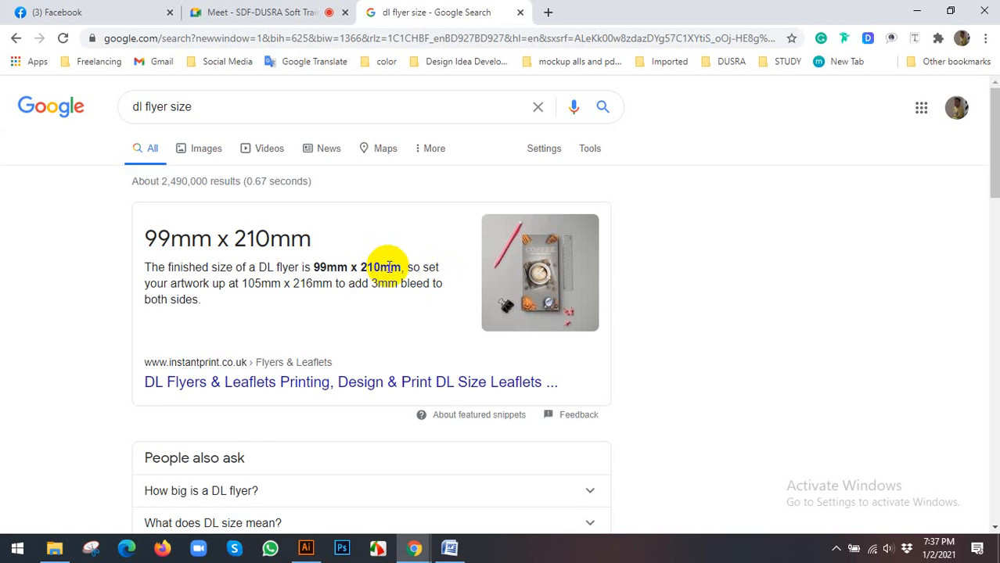
Expand the related question "How big is a DL flyer?" and read the paper size in its answer.
scroll(384, 264, "down", 2)
left_click(229, 346)
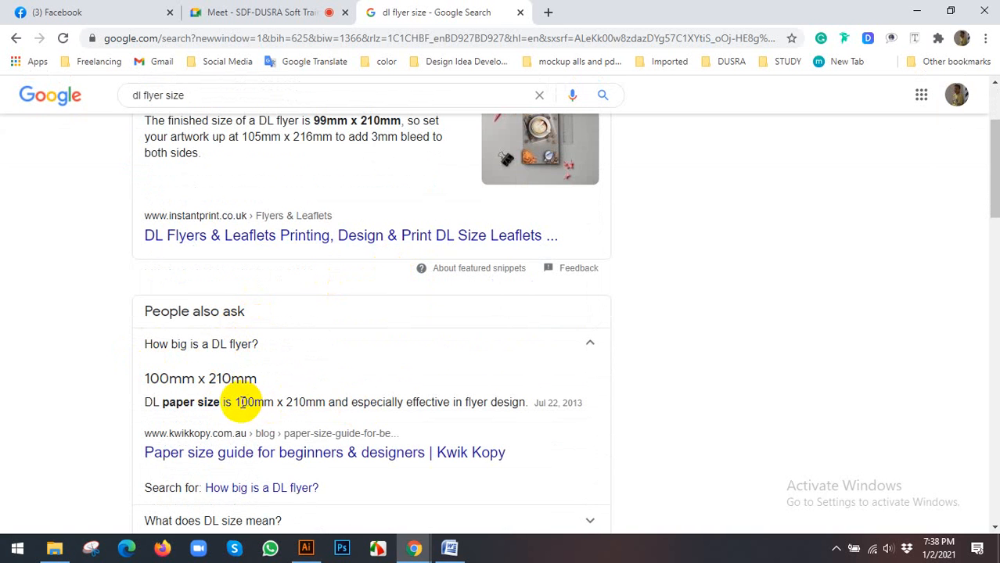
mouse_move(311, 551)
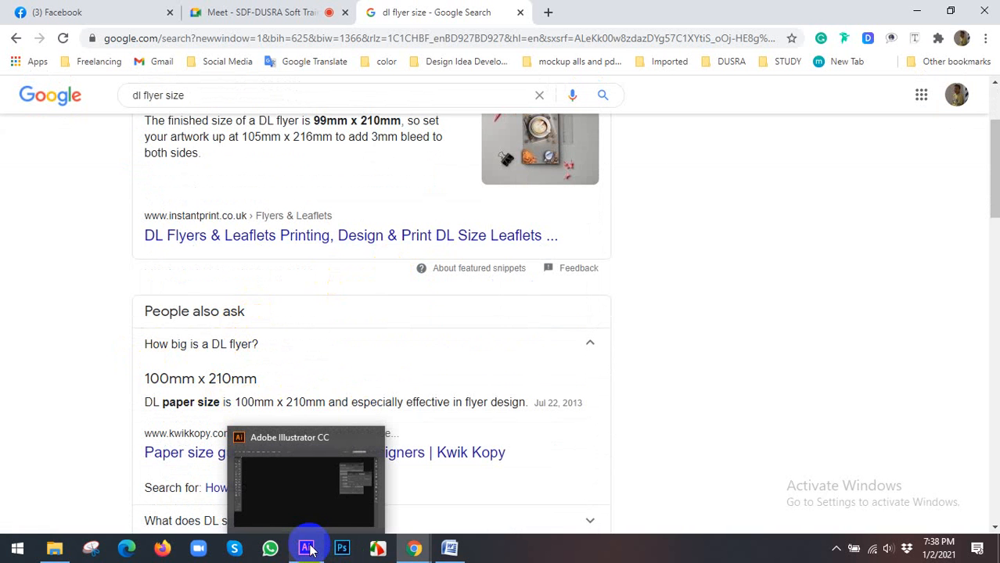
left_click(306, 549)
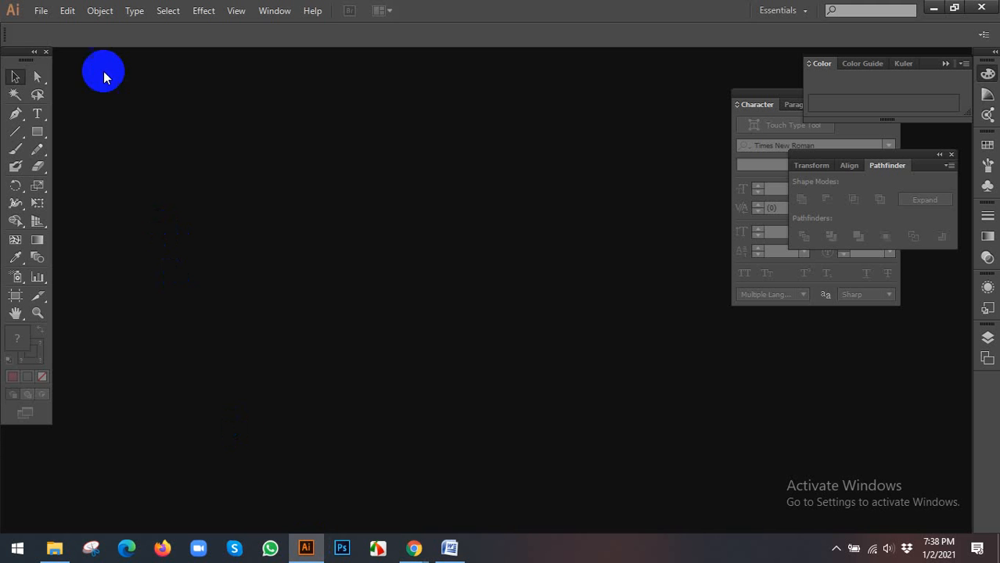
mouse_move(414, 549)
left_click(341, 502)
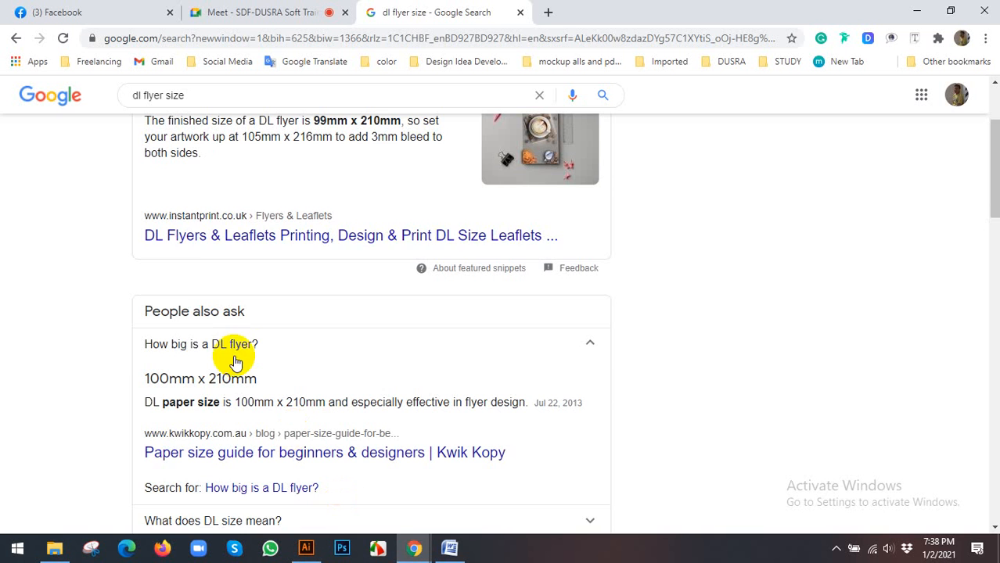
Examine the featured DL flyer answer, highlighting the recommended artwork size and the bleed note.
scroll(222, 228, "up", 1)
left_click_drag(242, 210, 318, 210)
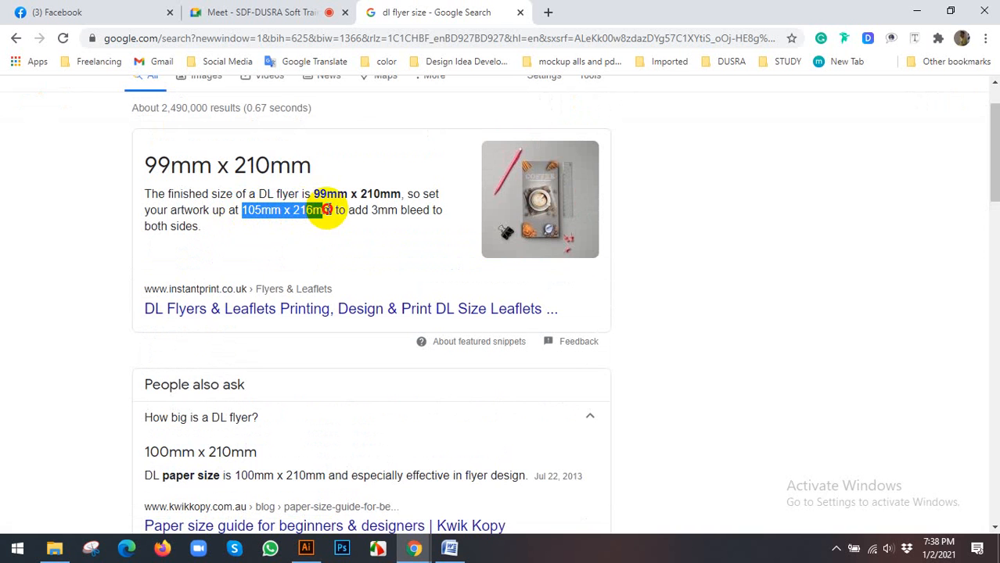
scroll(329, 227, "down", 1)
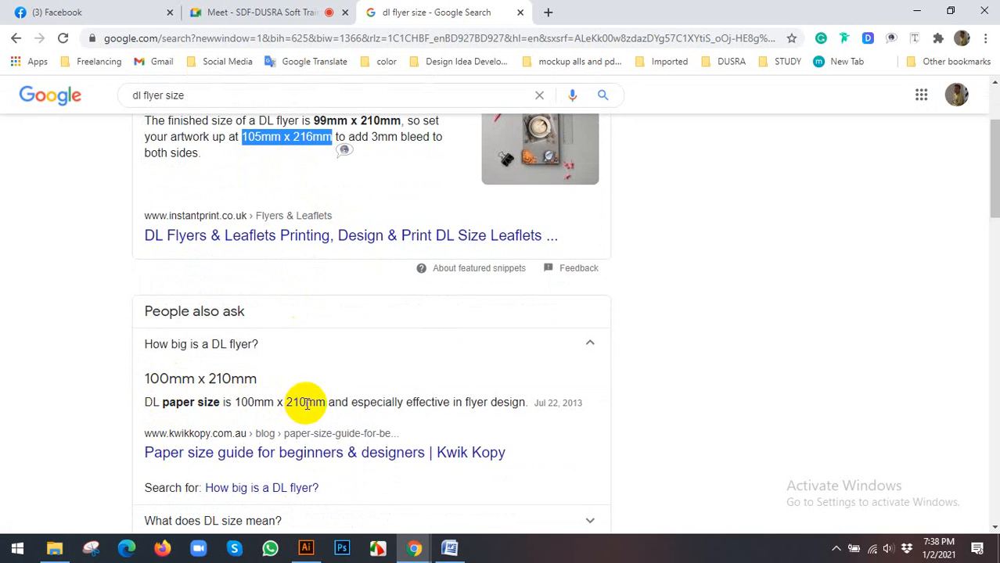
scroll(353, 401, "up", 2)
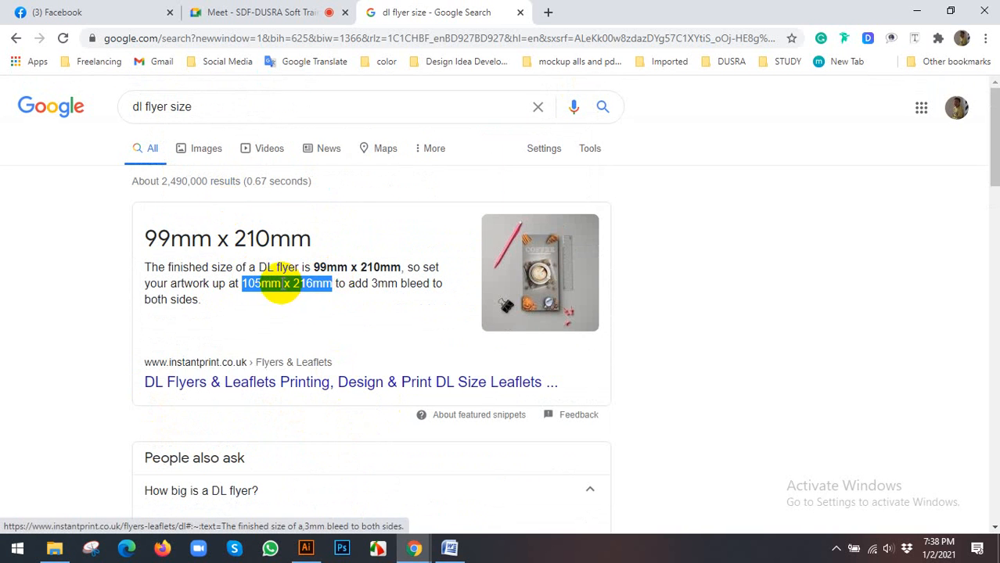
left_click_drag(239, 284, 333, 285)
left_click(247, 284)
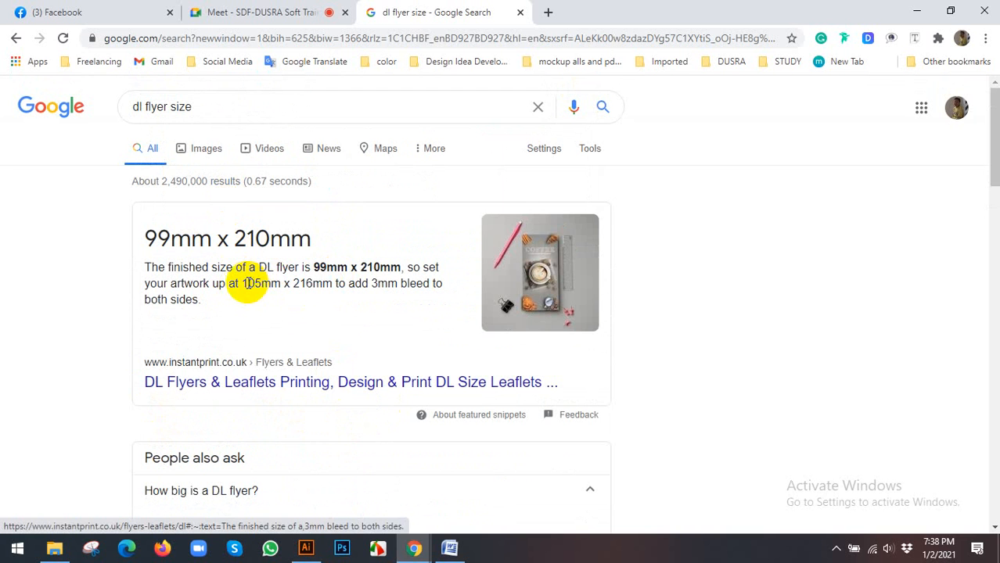
left_click_drag(242, 284, 406, 286)
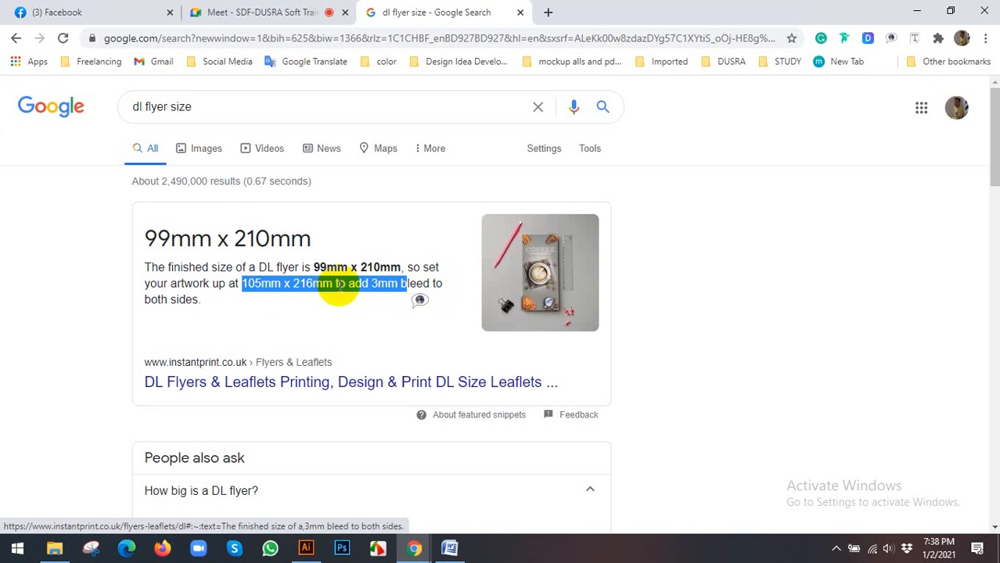
left_click(247, 284)
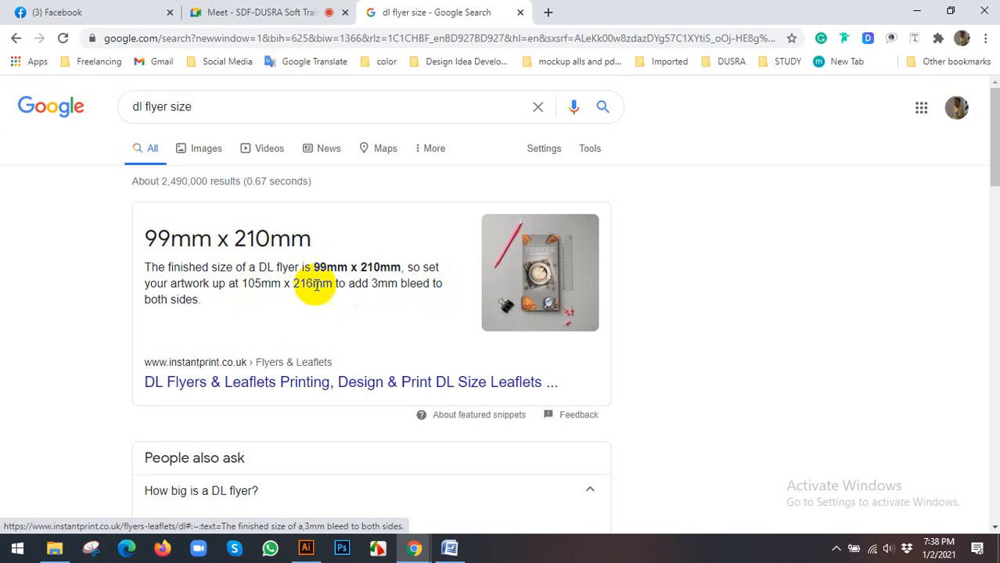
Switch to Illustrator, start a new document and name it "dl flyer".
left_click(315, 552)
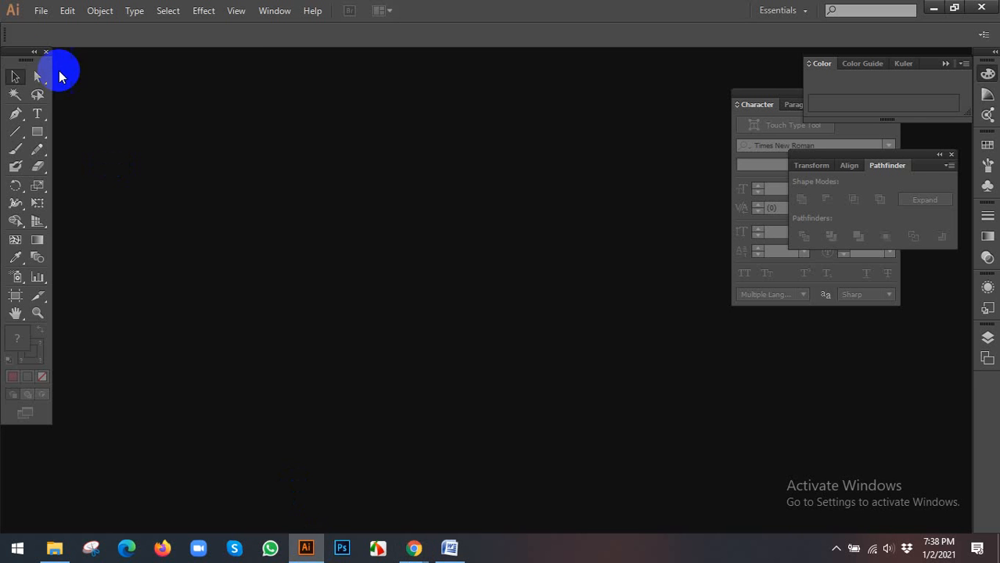
left_click(41, 11)
left_click(47, 26)
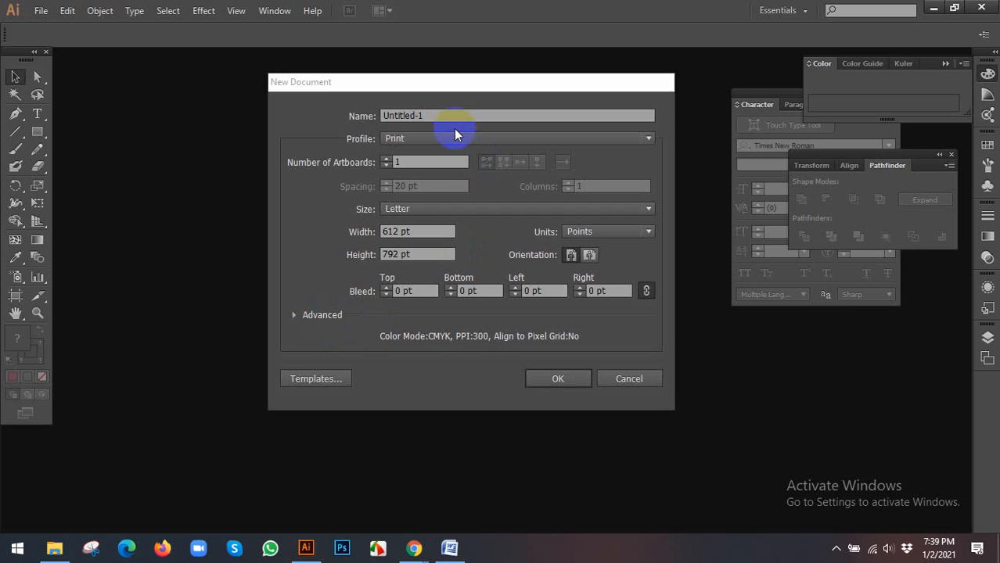
right_click(443, 113)
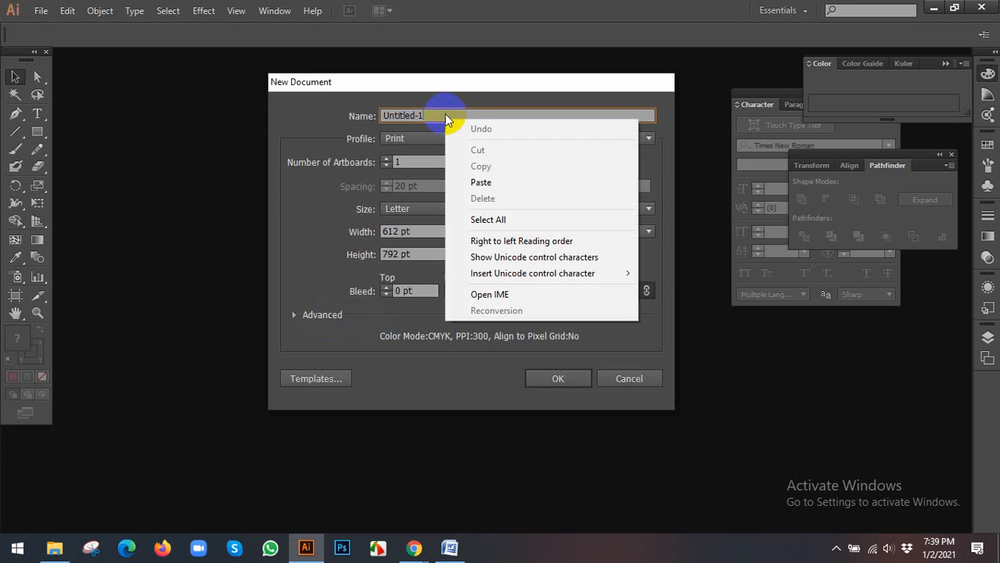
left_click(443, 114)
left_click_drag(443, 115, 339, 126)
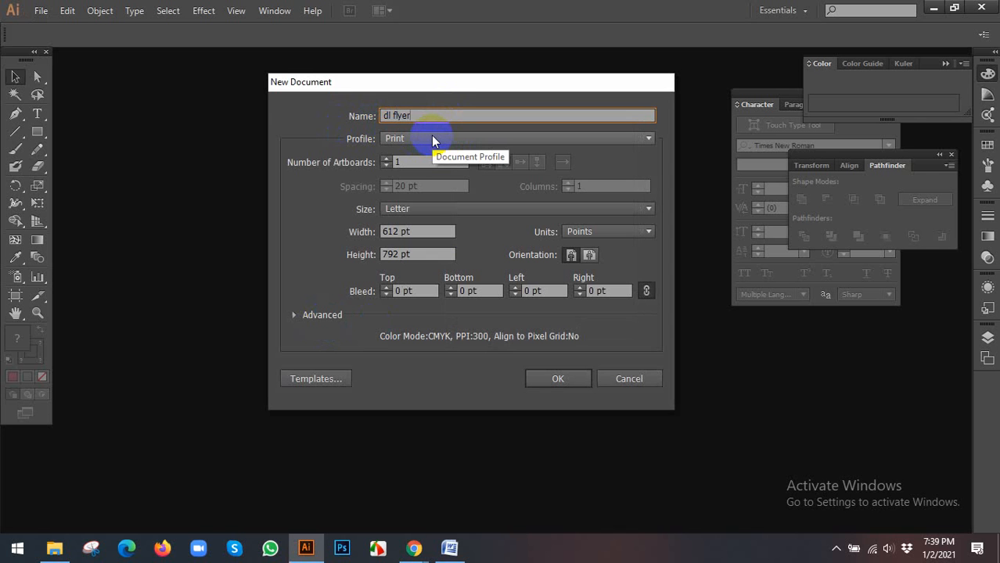
Recheck the recommended DL flyer artwork dimensions in the Chrome search results.
left_click(425, 207)
left_click(424, 206)
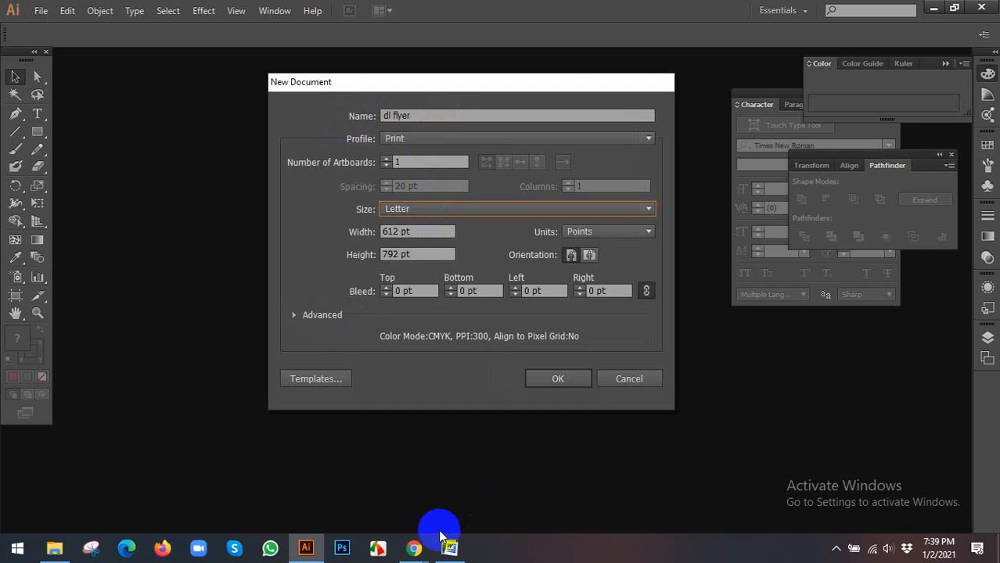
left_click(411, 548)
left_click(337, 483)
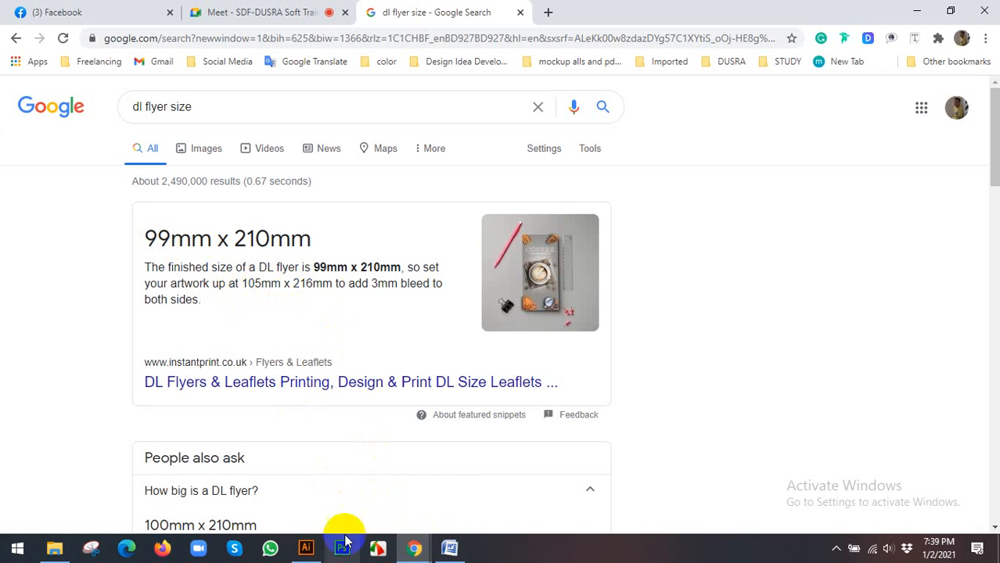
Back in Illustrator, set the new document's units to Millimeters and its size to 105 mm wide by 216 mm high.
left_click(306, 547)
left_click(604, 234)
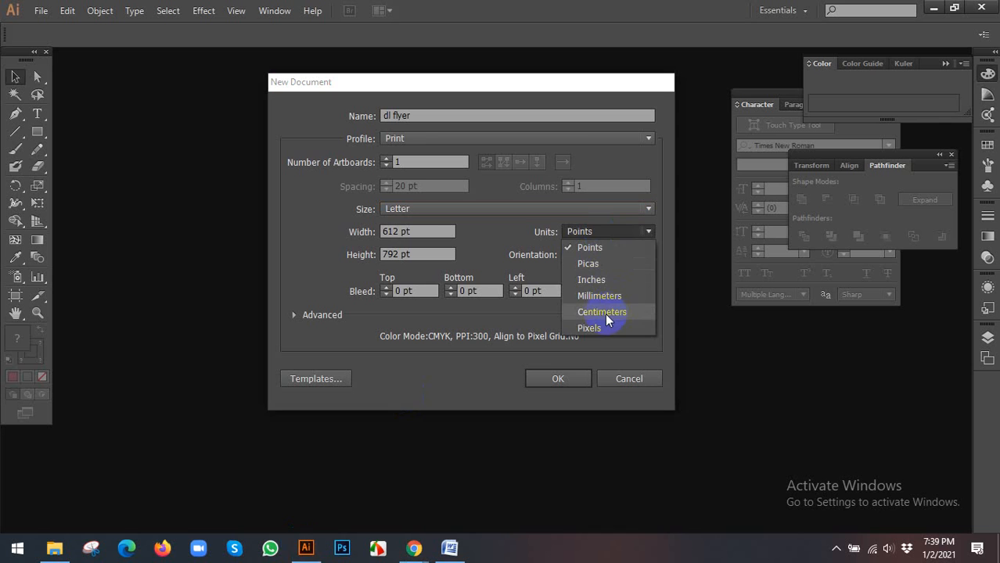
left_click(599, 295)
double_click(408, 227)
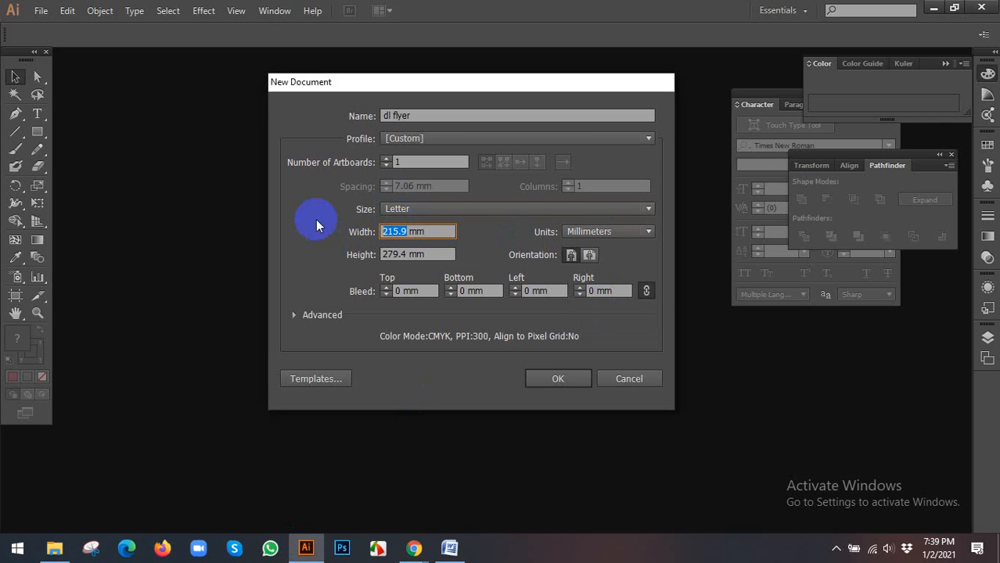
type("10")
key("Tab")
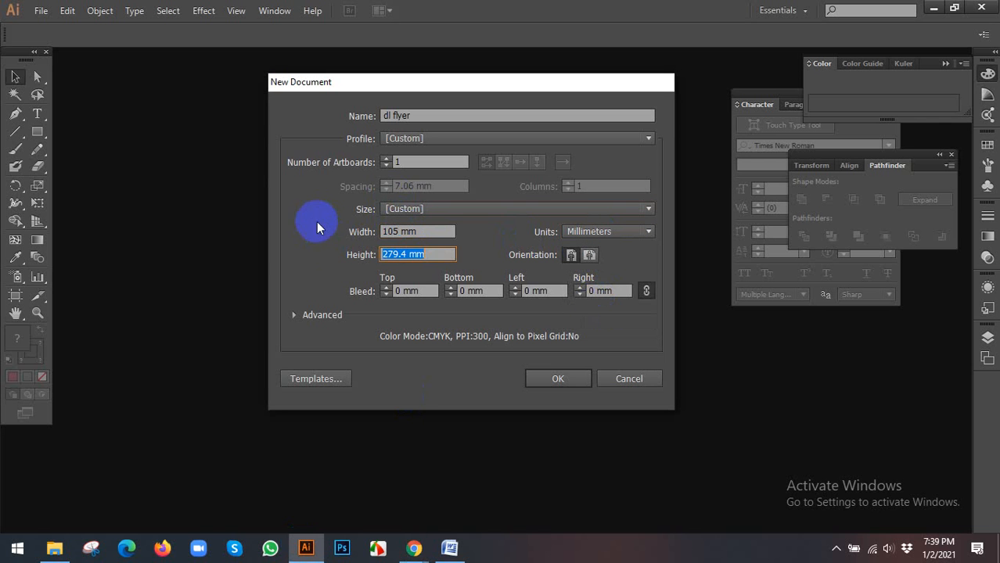
Switch the new document's units to Inches, review the width, height and bleed, and create the document.
left_click(623, 232)
left_click(604, 279)
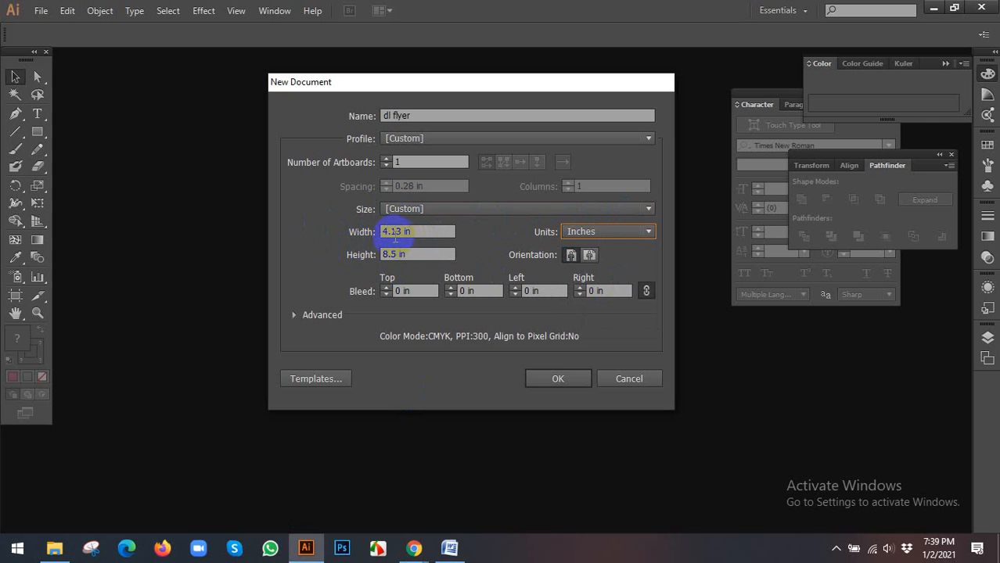
left_click(428, 233)
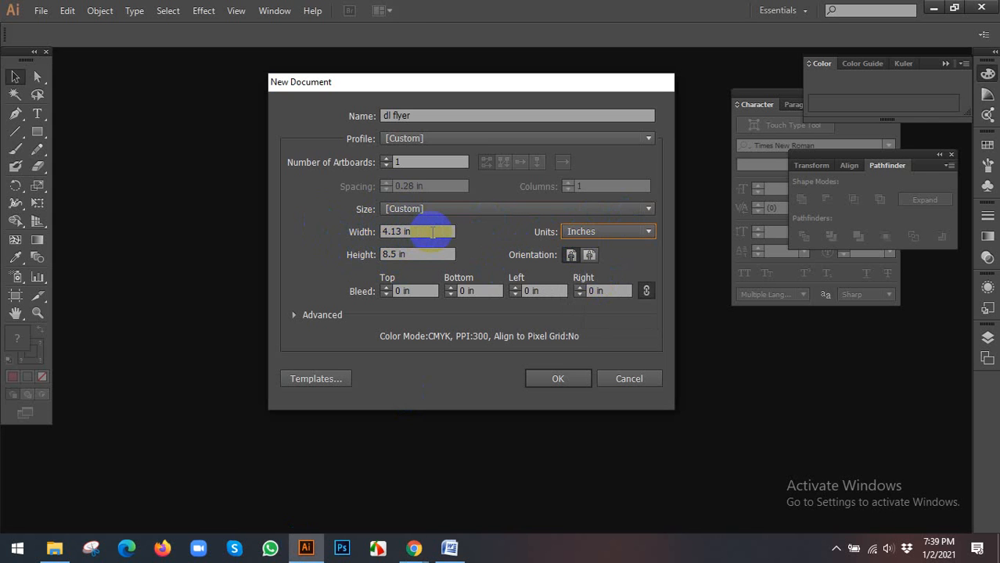
left_click(413, 254)
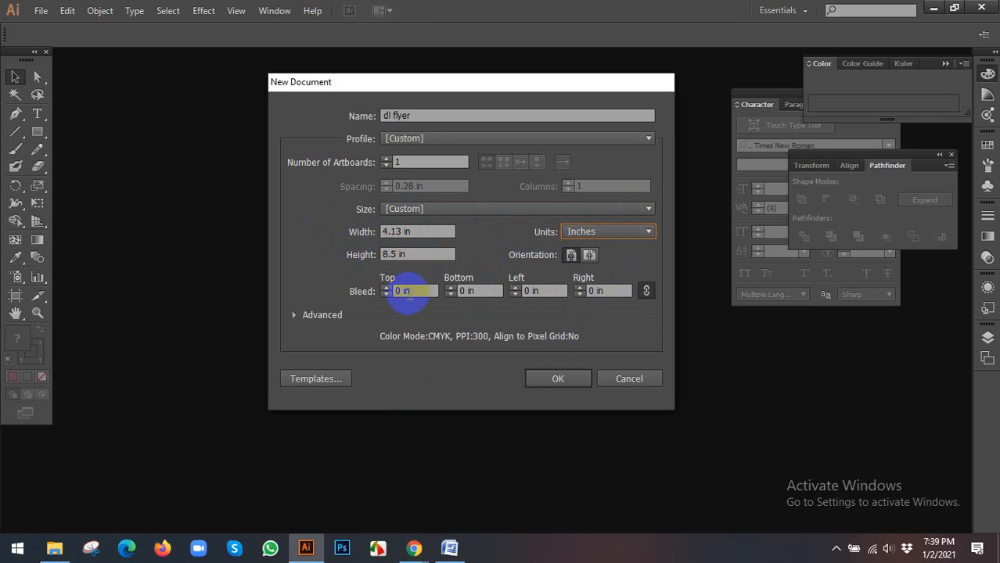
left_click(472, 292)
left_click(556, 378)
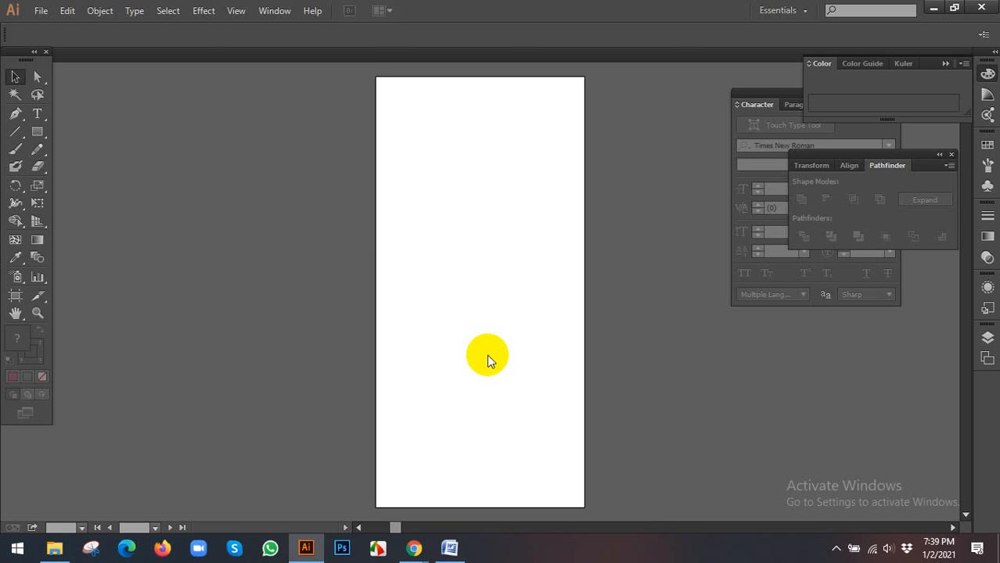
Draw a rectangle covering the whole artboard, from its upper-left corner to its lower-right corner.
scroll(345, 242, "down", 1)
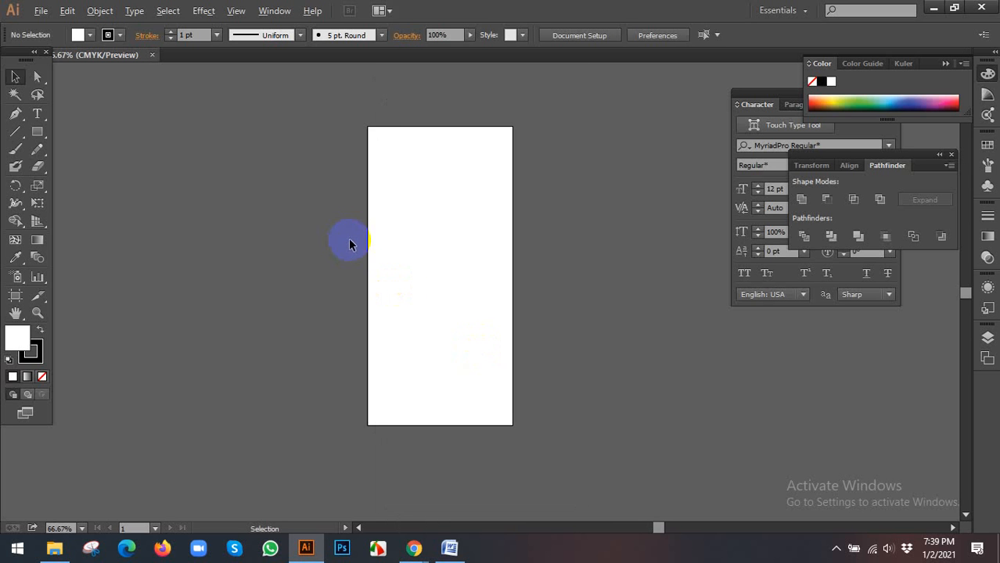
left_click_drag(385, 251, 334, 248)
left_click_drag(33, 133, 84, 136)
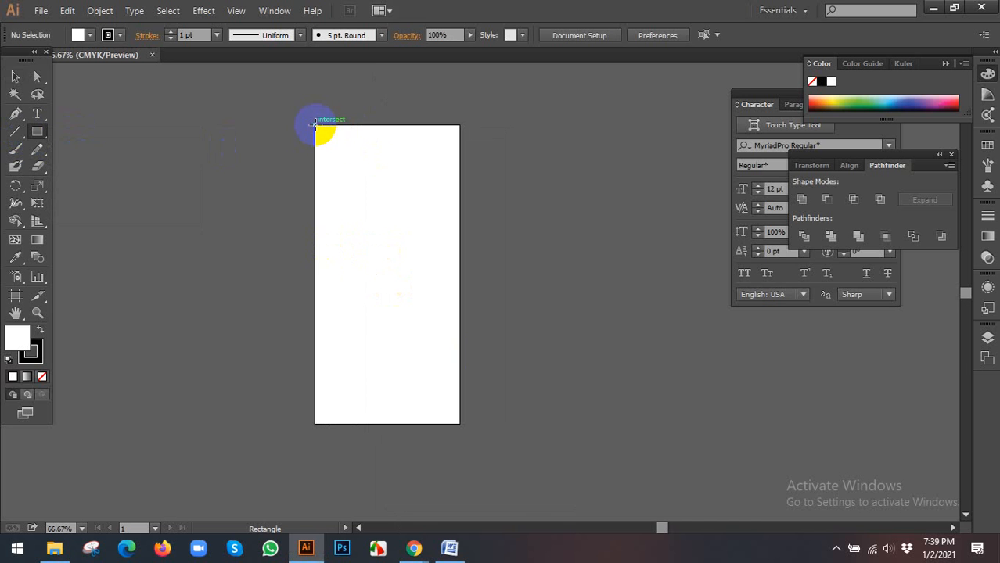
left_click_drag(315, 126, 459, 423)
Remove the stroke from the artboard-sized rectangle, keeping its white fill, and deselect it.
left_click(15, 76)
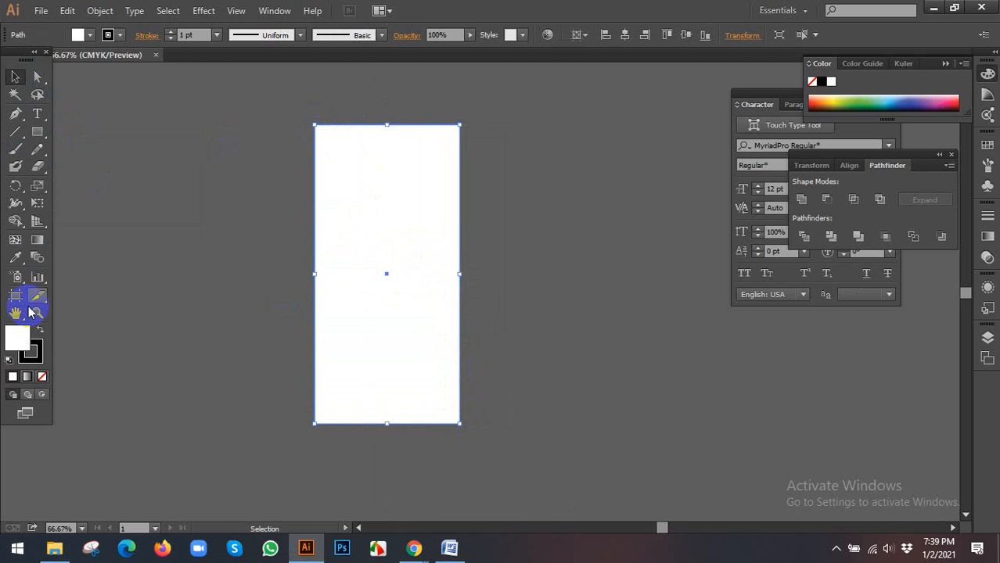
left_click(36, 353)
left_click(42, 378)
left_click(212, 281)
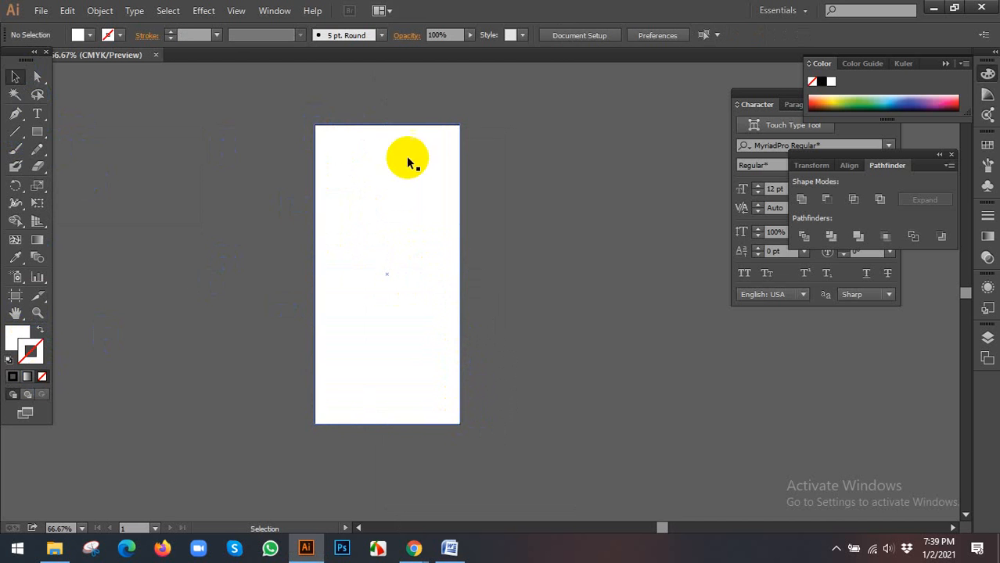
scroll(364, 169, "up", 1)
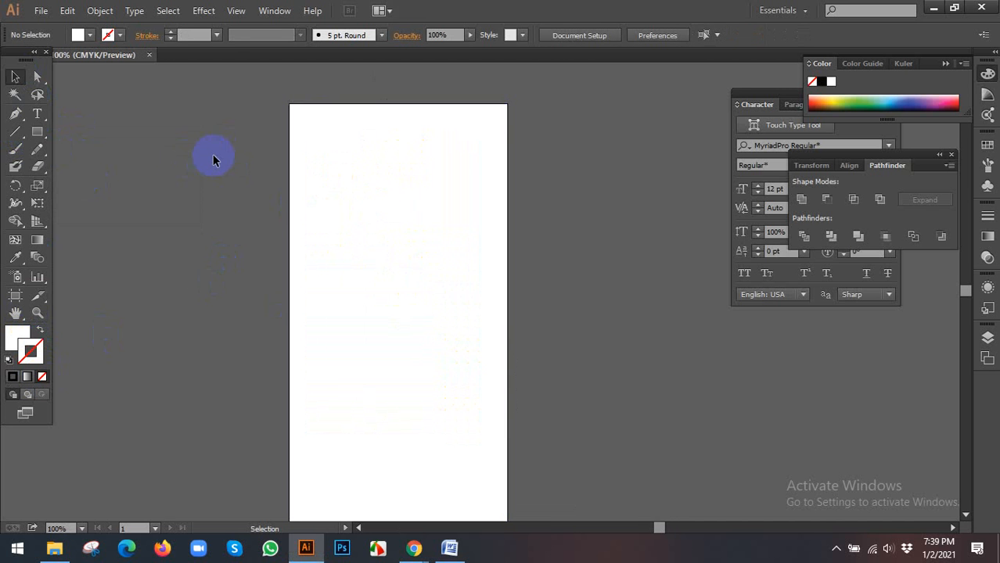
scroll(219, 157, "down", 1)
left_click_drag(218, 159, 278, 172)
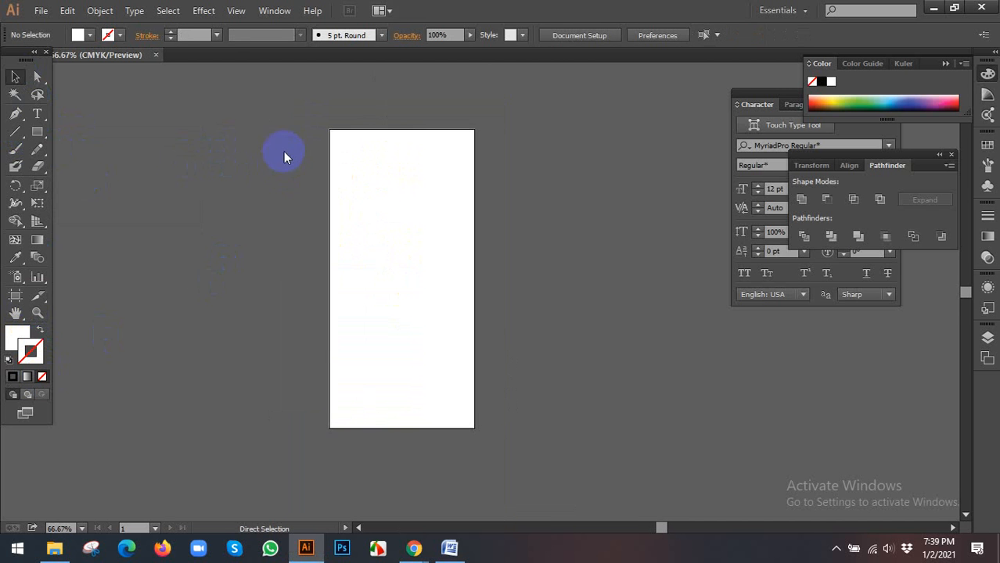
Save the document to the Desktop as "dl flyer.ai" in Adobe Illustrator format with the Illustrator CC (17.0) options.
key("ctrl+s")
scroll(109, 99, "up", 2)
left_click(53, 115)
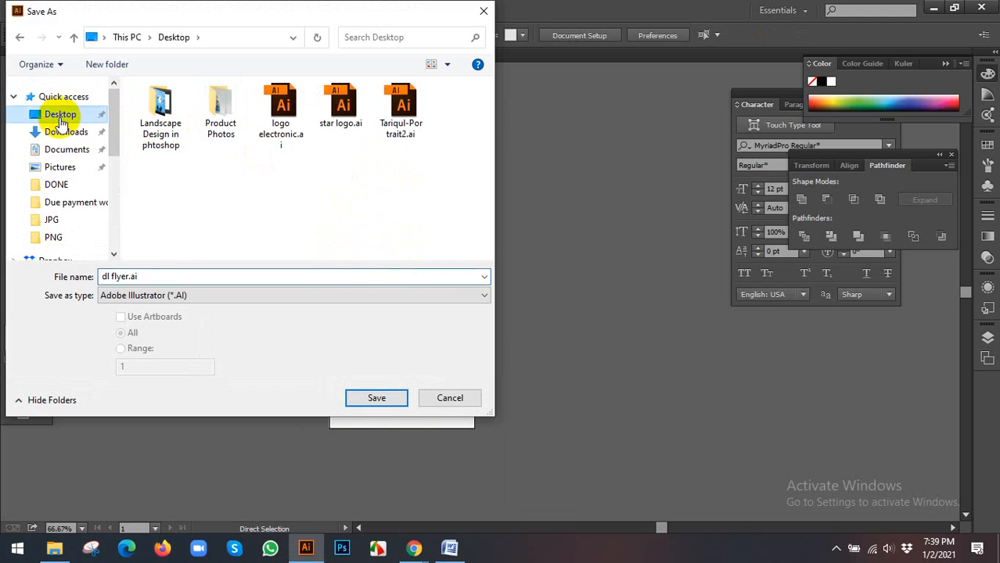
left_click(355, 402)
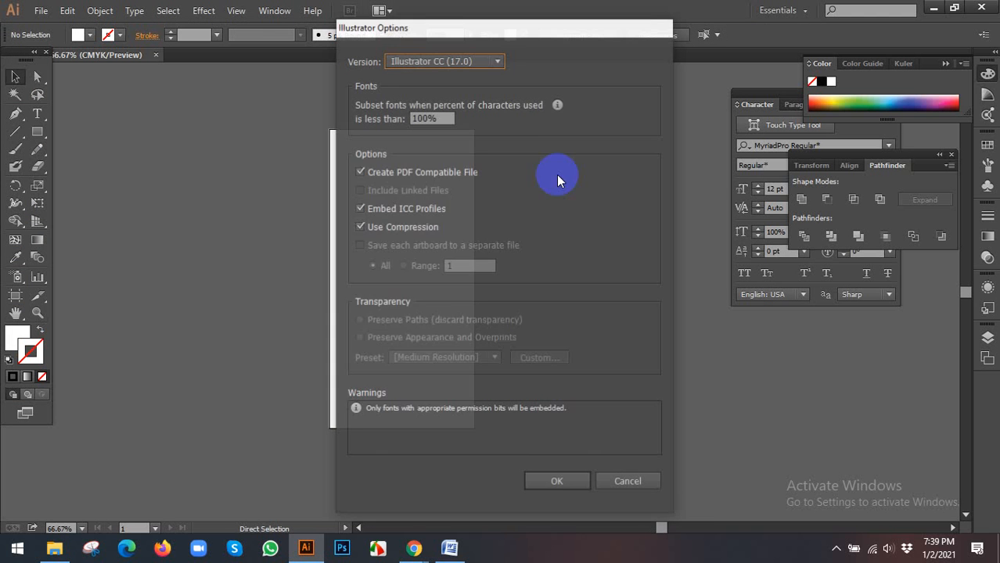
left_click(556, 482)
Switch to Chrome, return to the "dl flyer" Google search and show its image results.
mouse_move(414, 548)
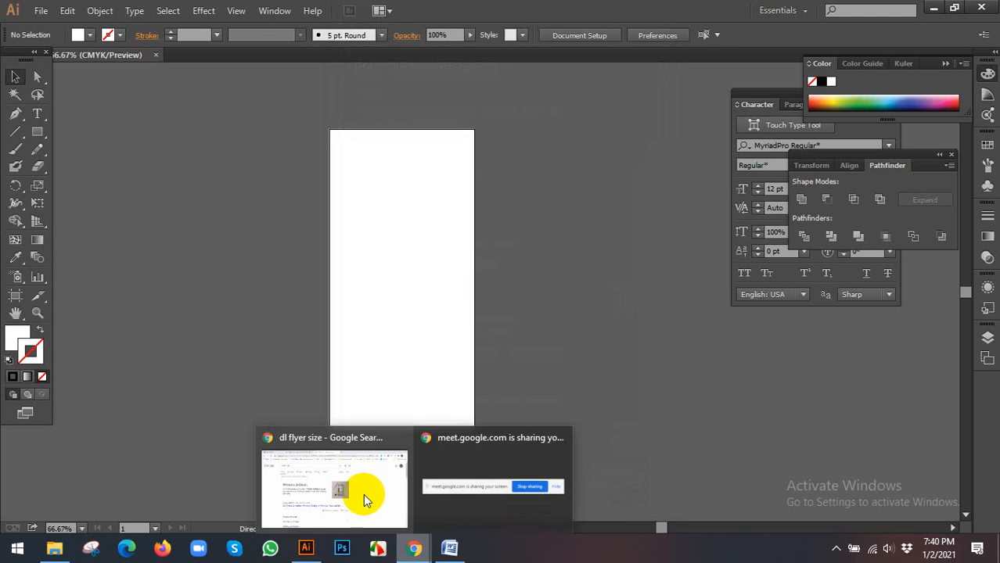
left_click(366, 489)
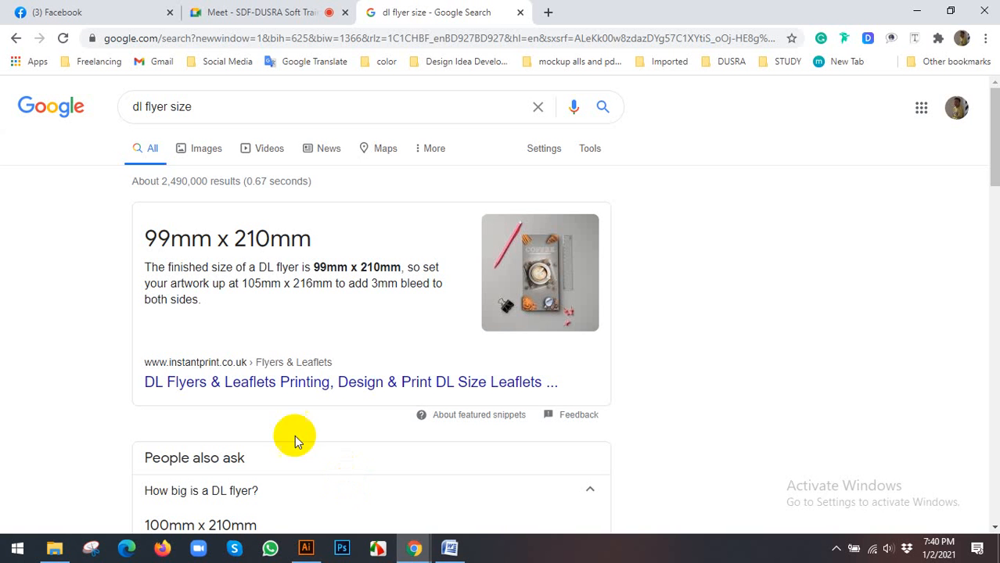
left_click(17, 39)
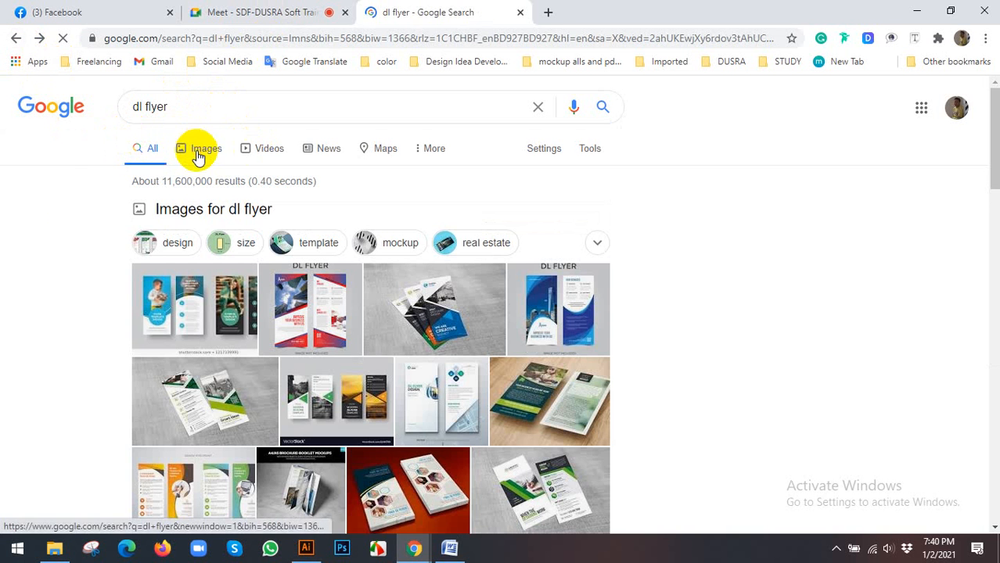
left_click(189, 147)
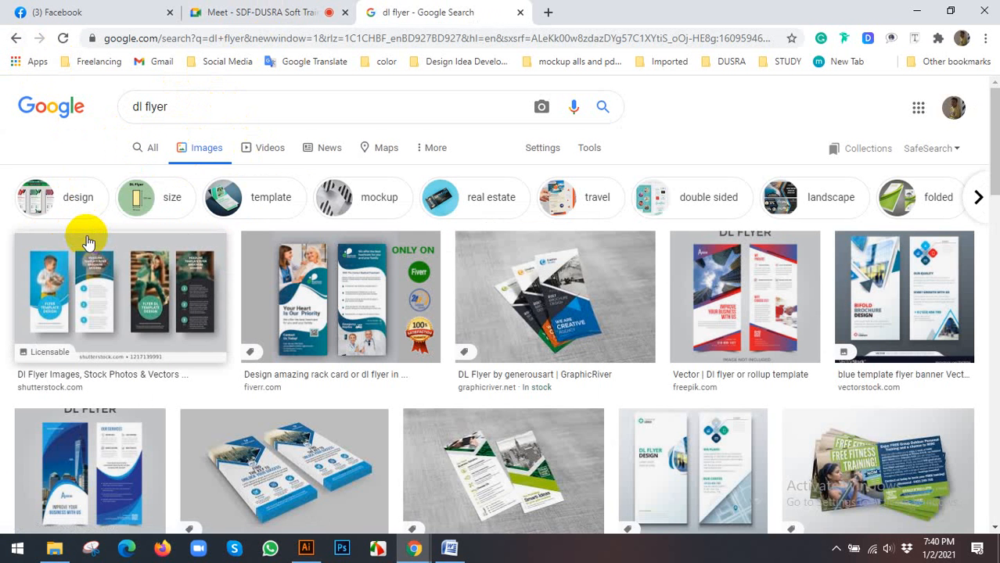
Preview the Shutterstock DL flyer image and examine its related images and the other image results for design ideas.
scroll(133, 246, "down", 1)
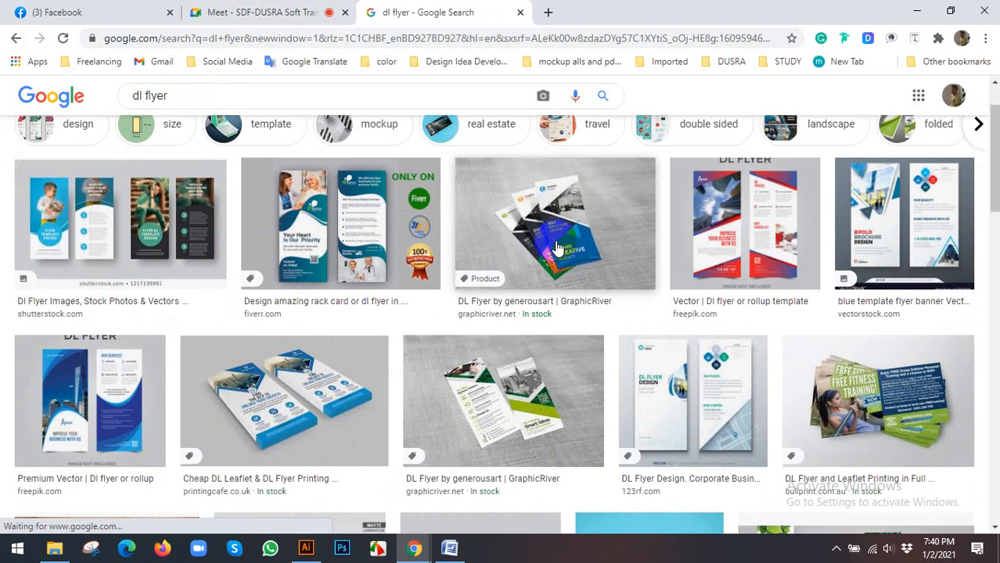
left_click(86, 221)
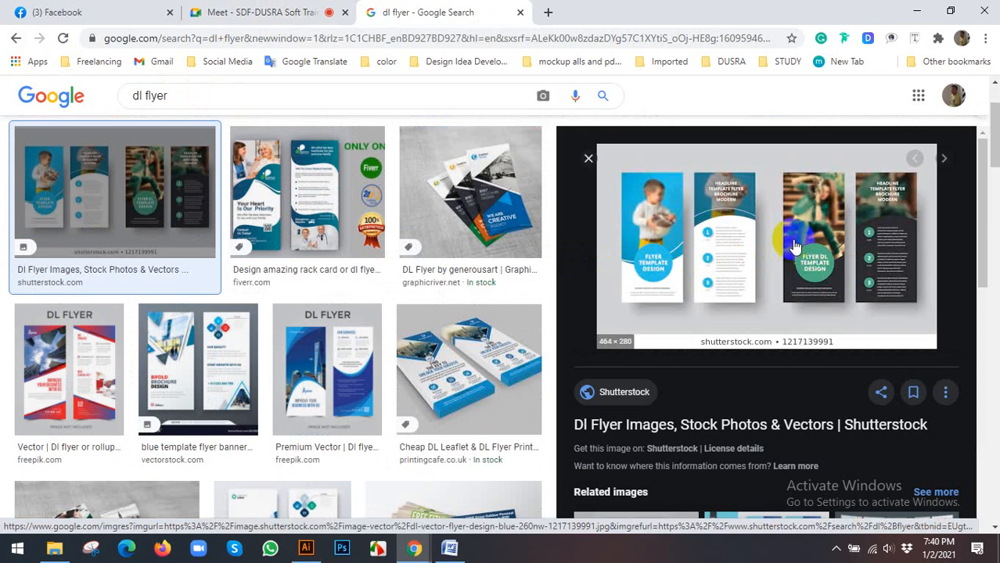
scroll(744, 241, "down", 4)
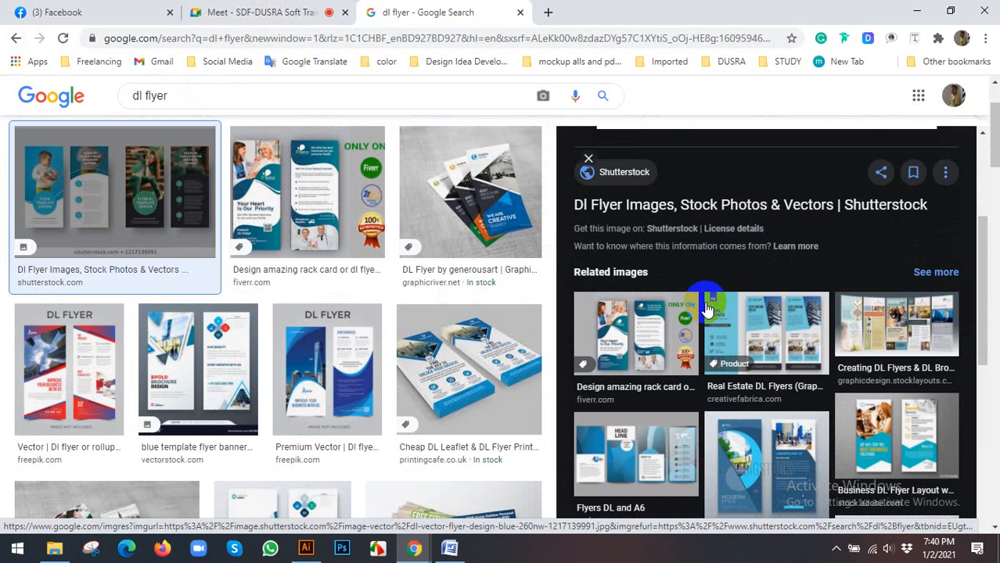
scroll(766, 321, "down", 1)
scroll(391, 309, "down", 2)
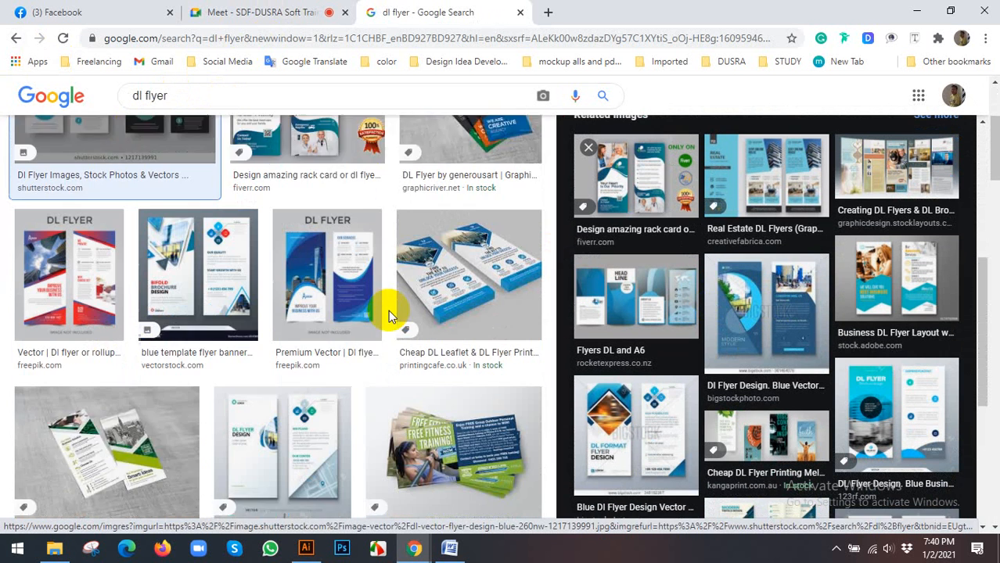
scroll(364, 300, "down", 1)
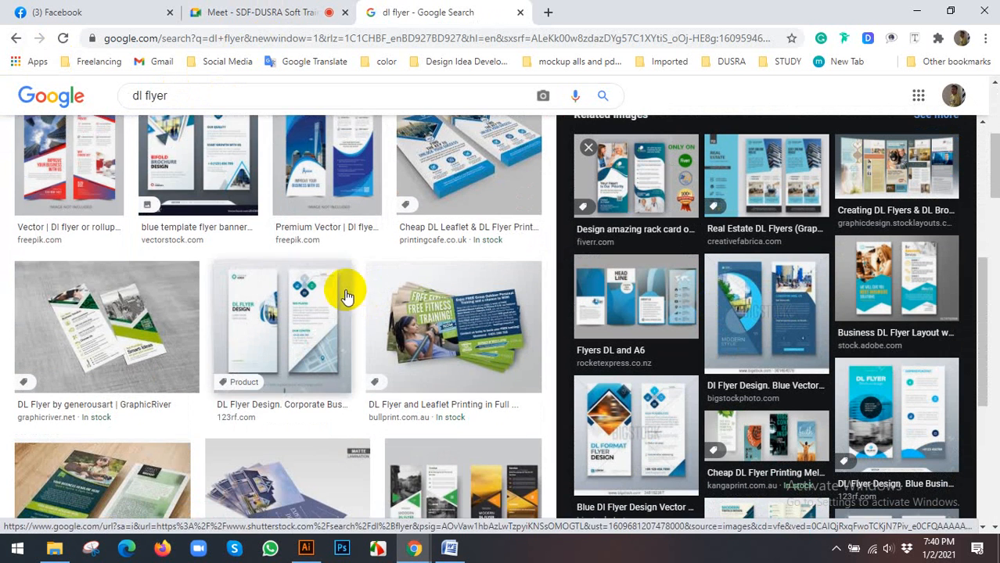
scroll(344, 295, "down", 1)
scroll(343, 296, "down", 1)
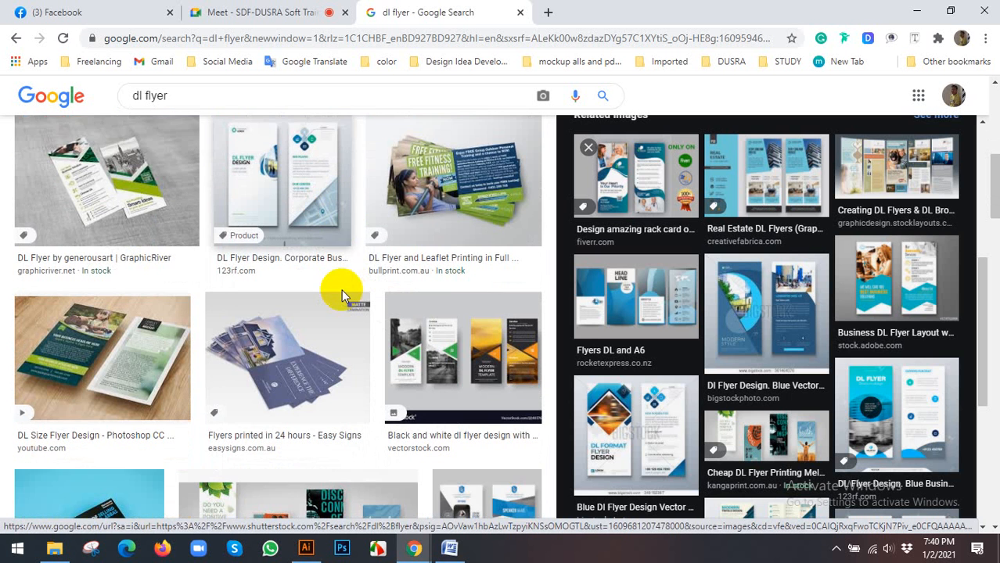
scroll(343, 293, "down", 2)
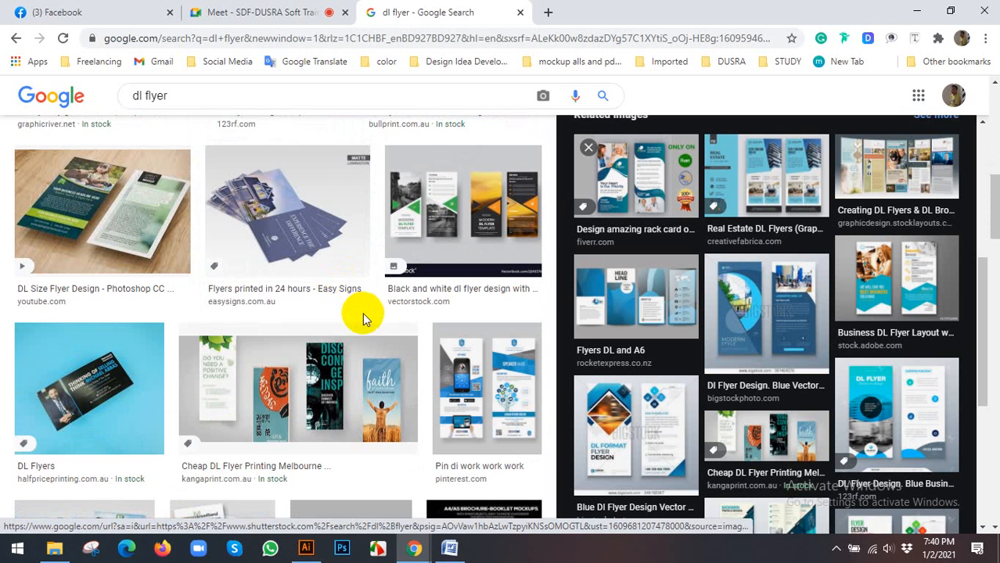
scroll(258, 338, "down", 2)
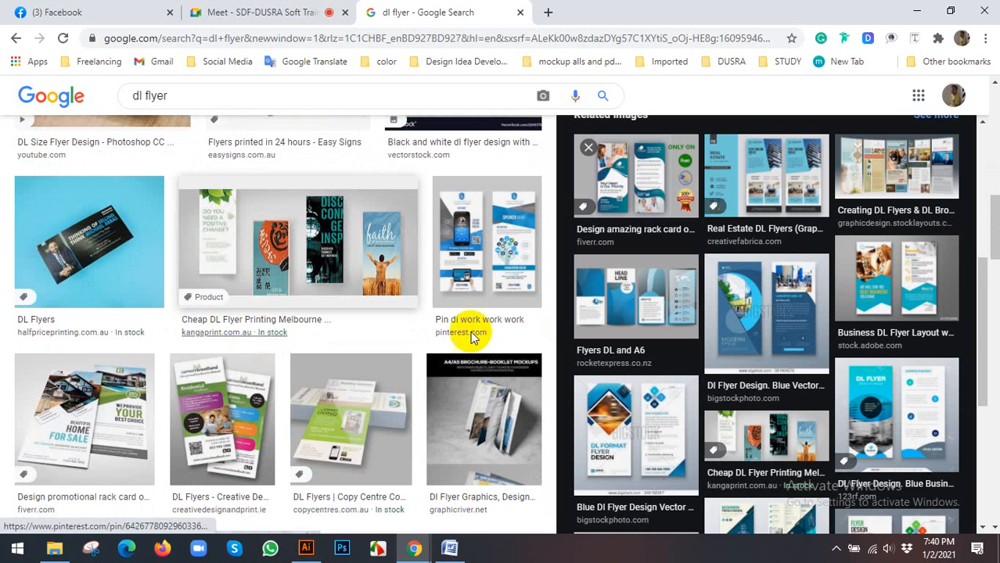
scroll(744, 335, "down", 4)
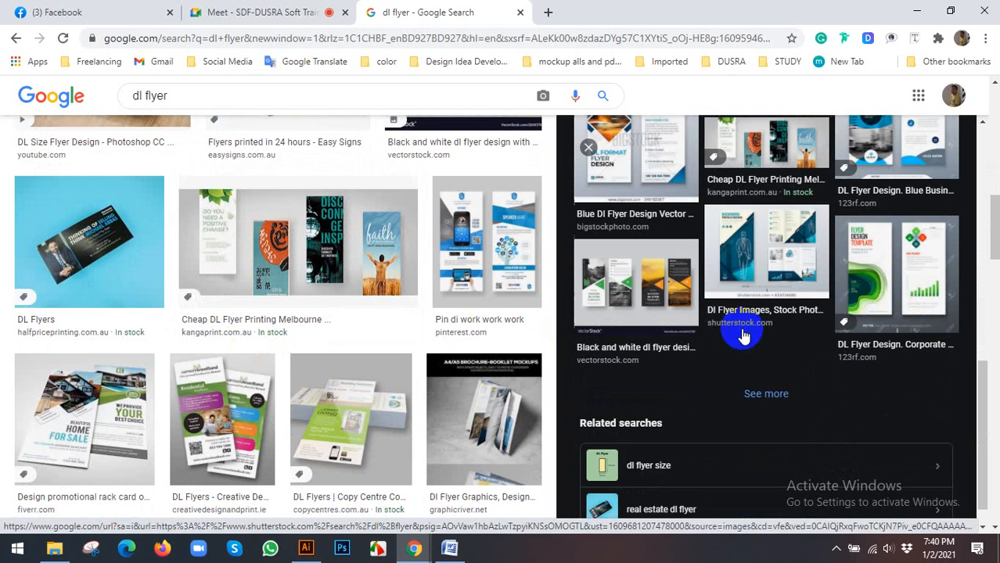
Open graphicriver.net in a new tab and search the site for "dl flyer".
left_click(548, 12)
type("graphicriver.net")
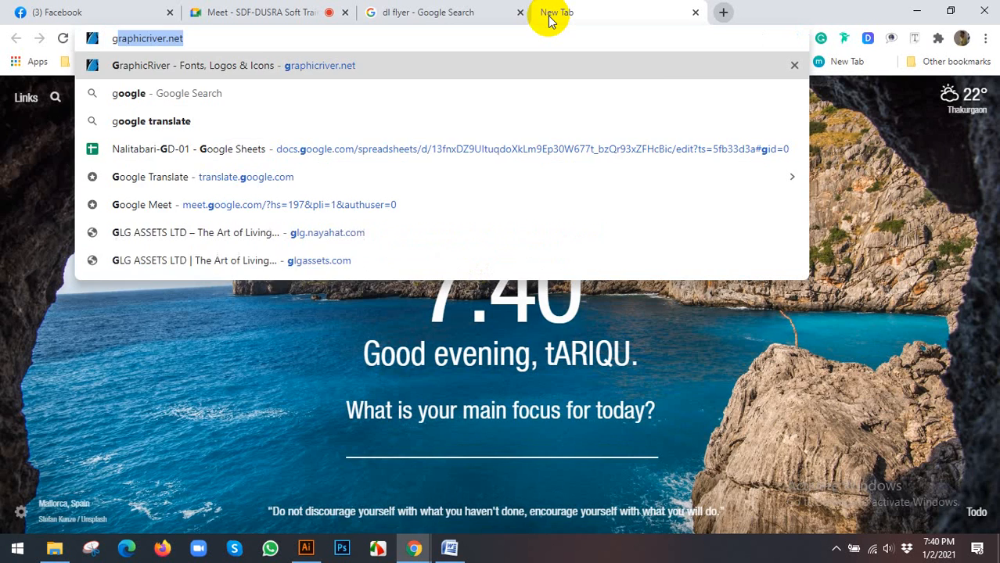
key("Return")
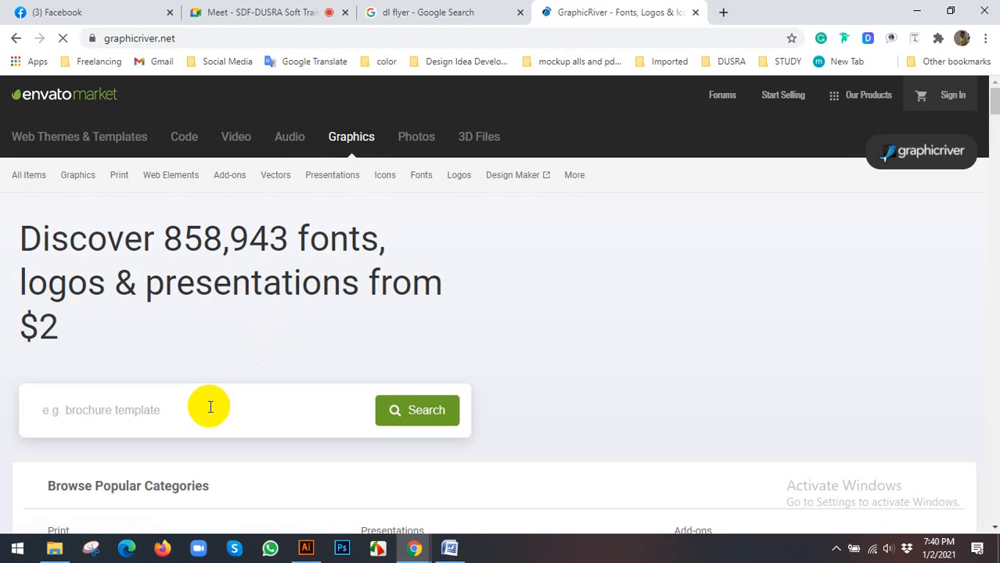
left_click(208, 407)
type("dk")
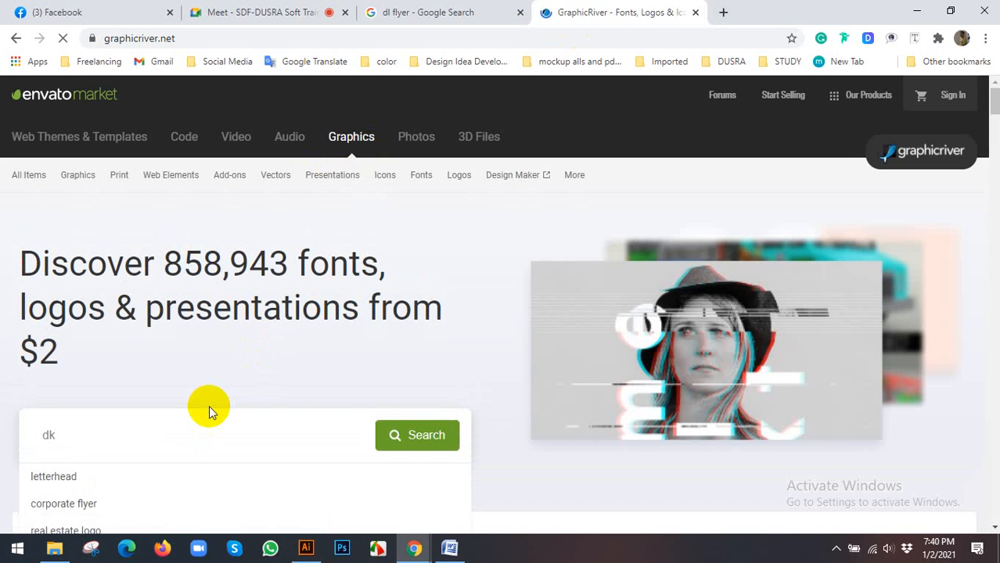
key("BackSpace")
type("l flyer")
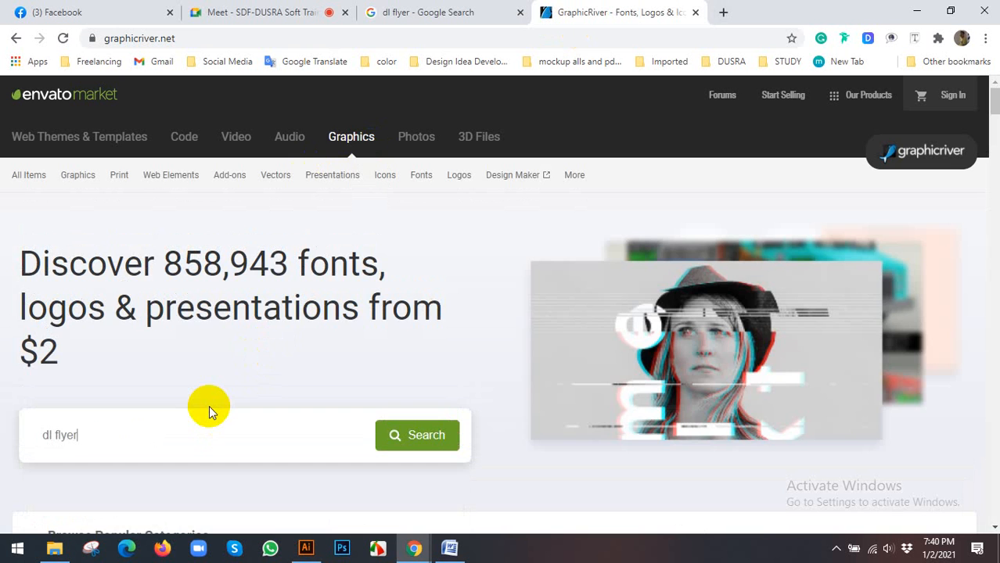
key("Return")
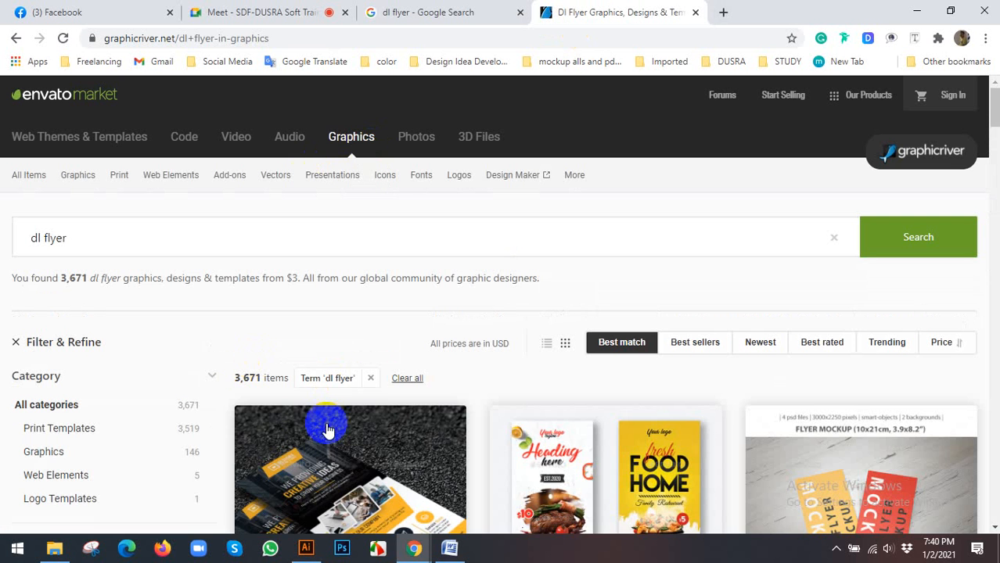
Open the Restaurant DL Flyer and Corporate DL Flyer Template V96 results in separate new tabs.
scroll(434, 365, "down", 2)
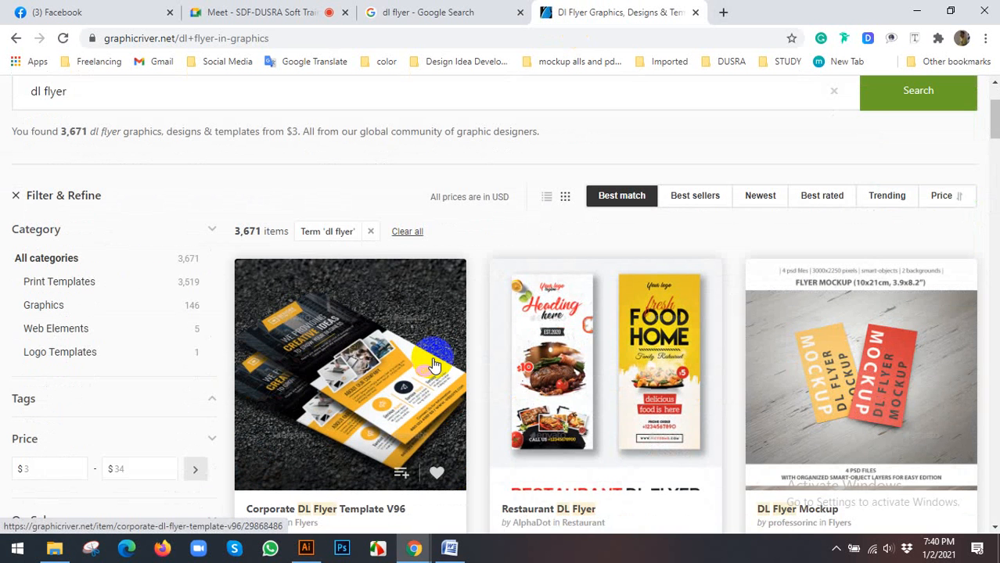
right_click(575, 320)
left_click(630, 100)
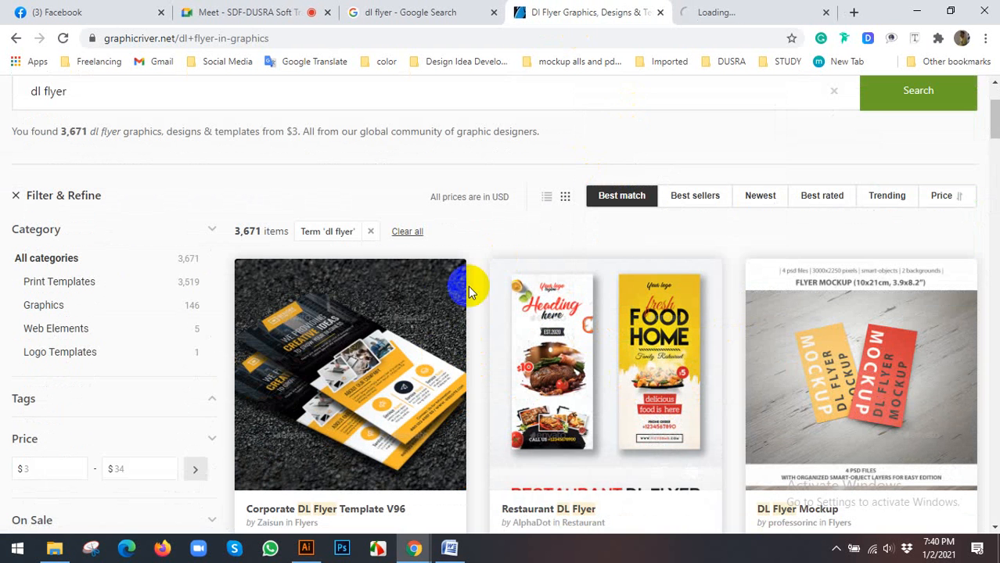
scroll(468, 290, "down", 1)
right_click(362, 309)
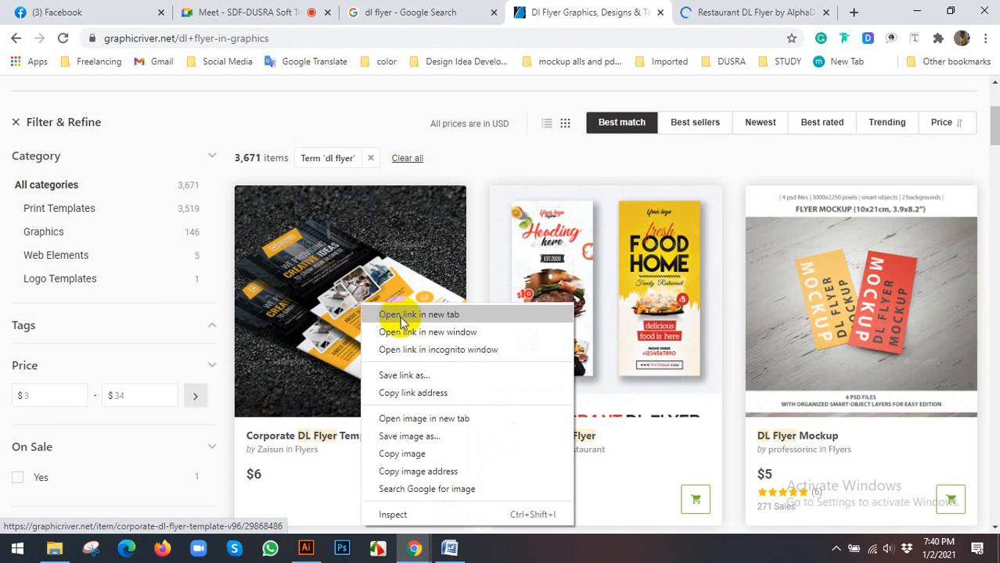
left_click(403, 317)
Look through more of the GraphicRiver DL flyer results and examine the Restaurant DL Flyer design on its item page.
scroll(403, 325, "down", 3)
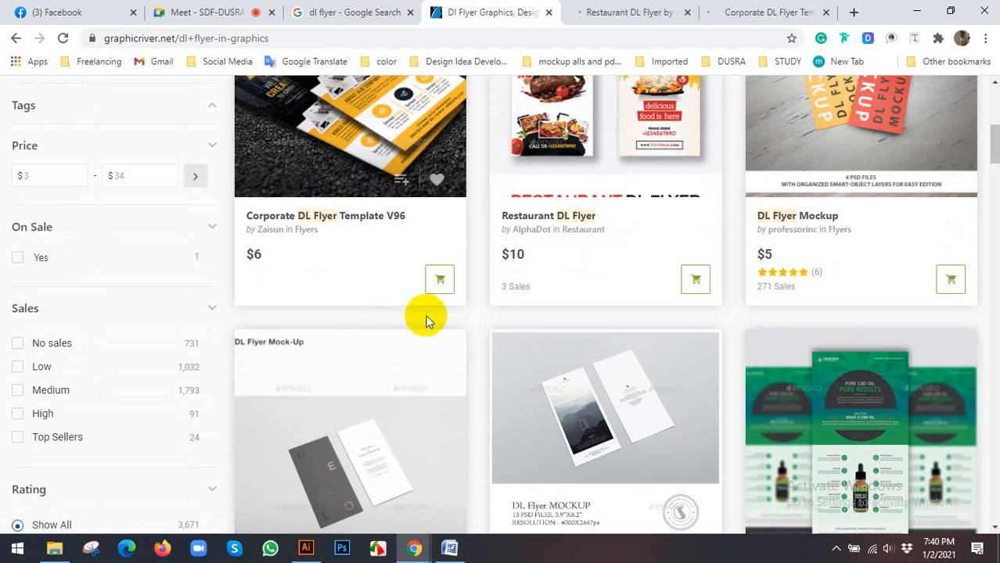
scroll(424, 320, "down", 5)
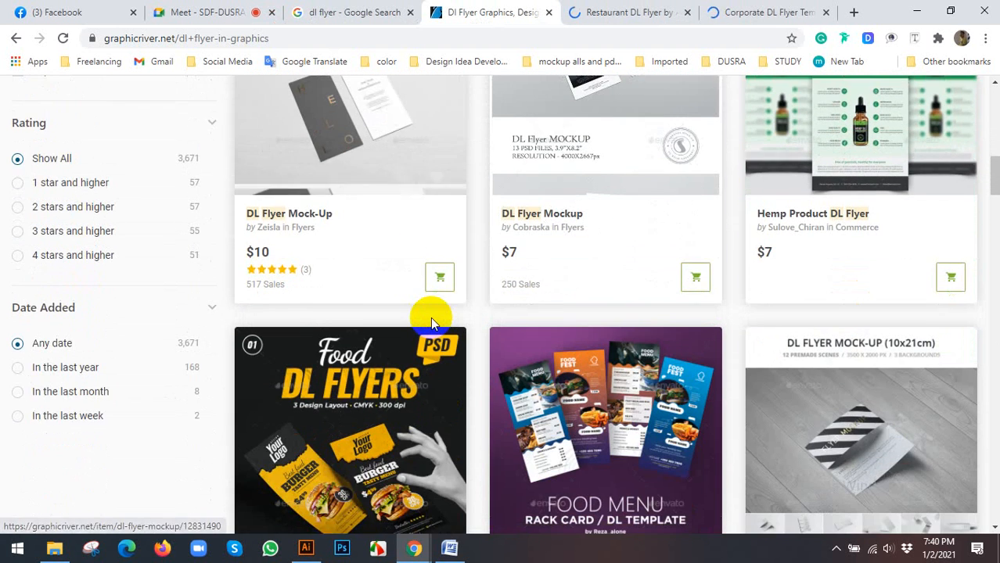
scroll(430, 319, "down", 3)
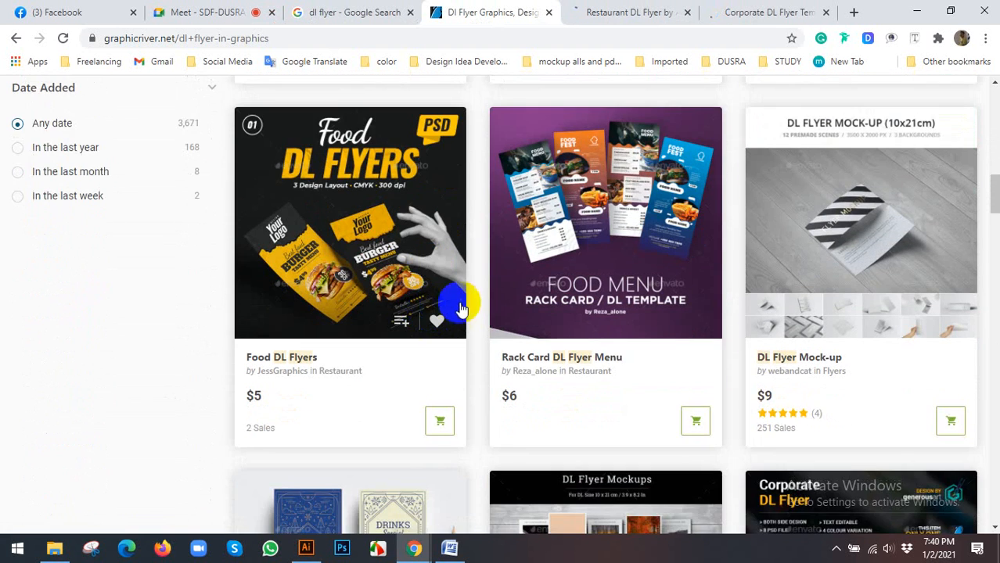
scroll(462, 309, "down", 3)
scroll(500, 304, "up", 4)
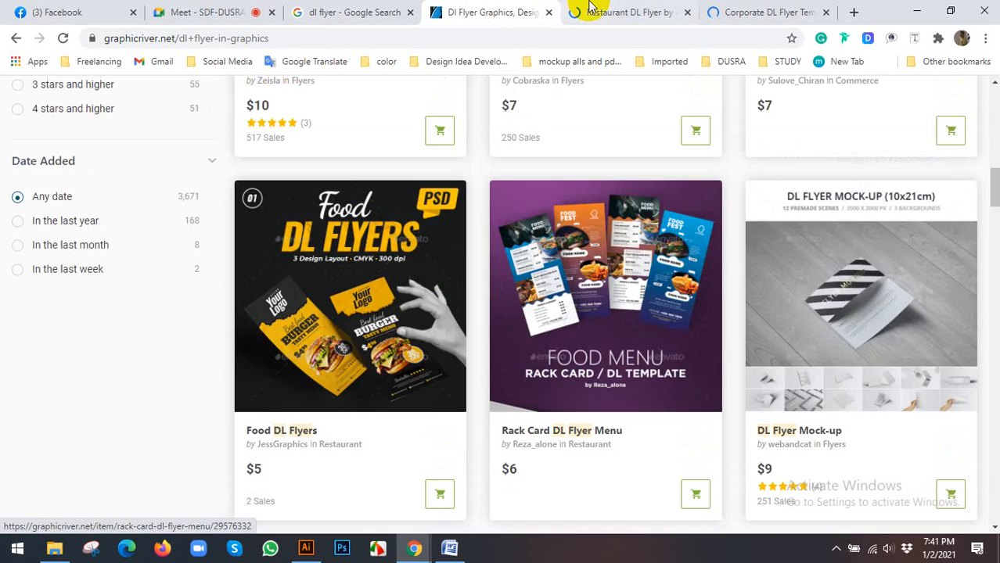
left_click(579, 14)
scroll(448, 269, "down", 2)
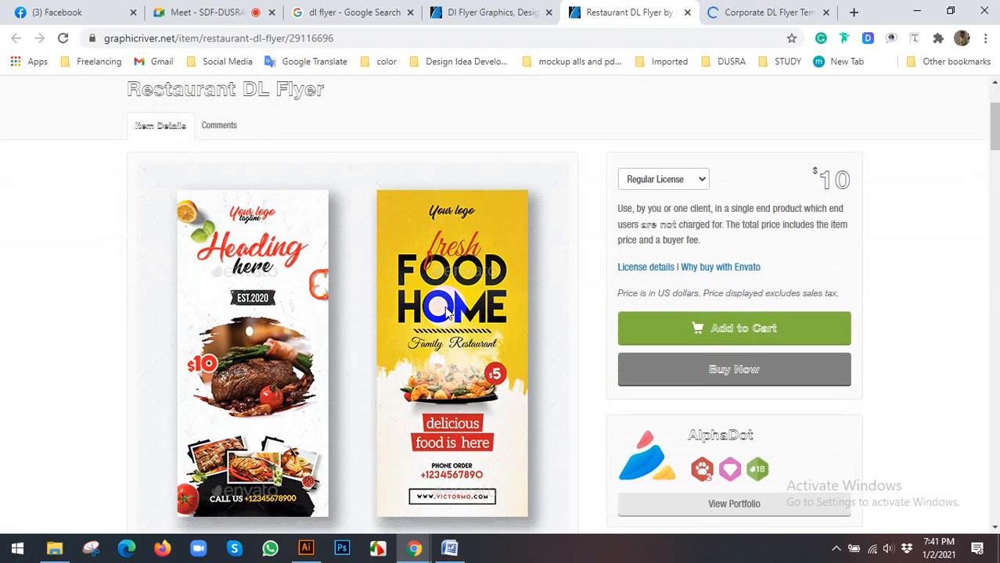
scroll(448, 311, "down", 1)
scroll(426, 235, "up", 1)
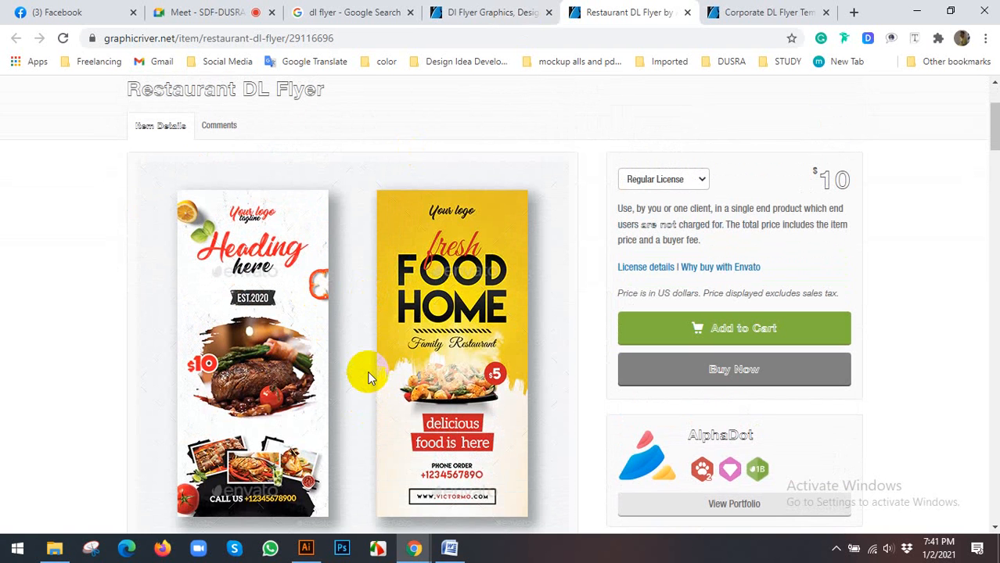
Examine the Corporate DL Flyer Template V96 item page and its mockup previews down to the flat front design.
left_click(754, 12)
scroll(443, 391, "down", 4)
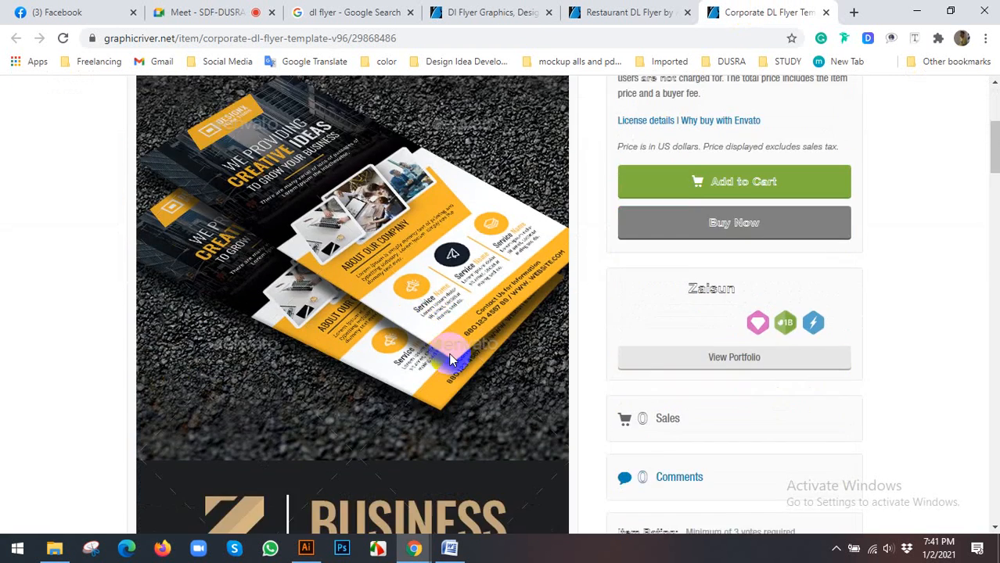
scroll(452, 360, "down", 8)
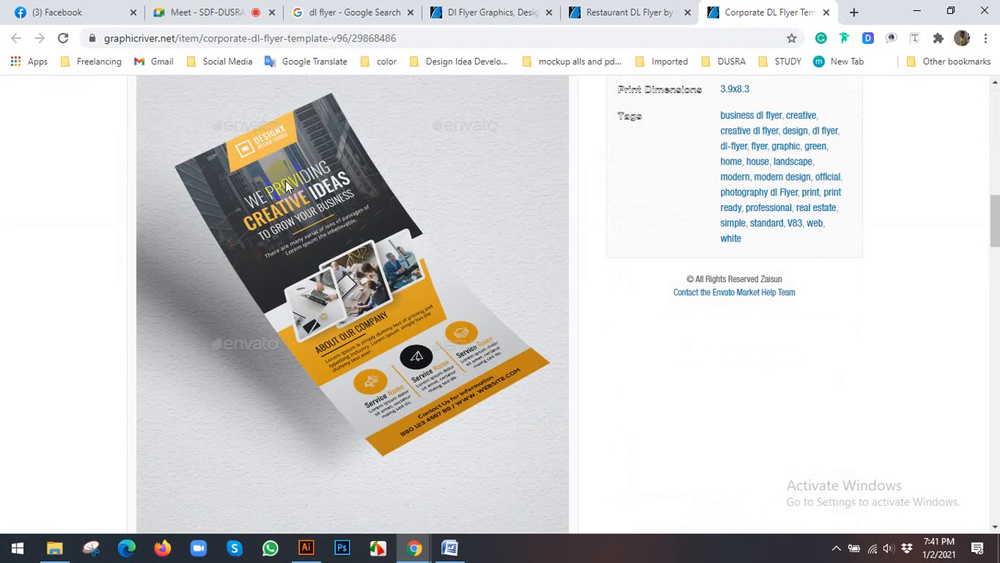
scroll(334, 305, "down", 1)
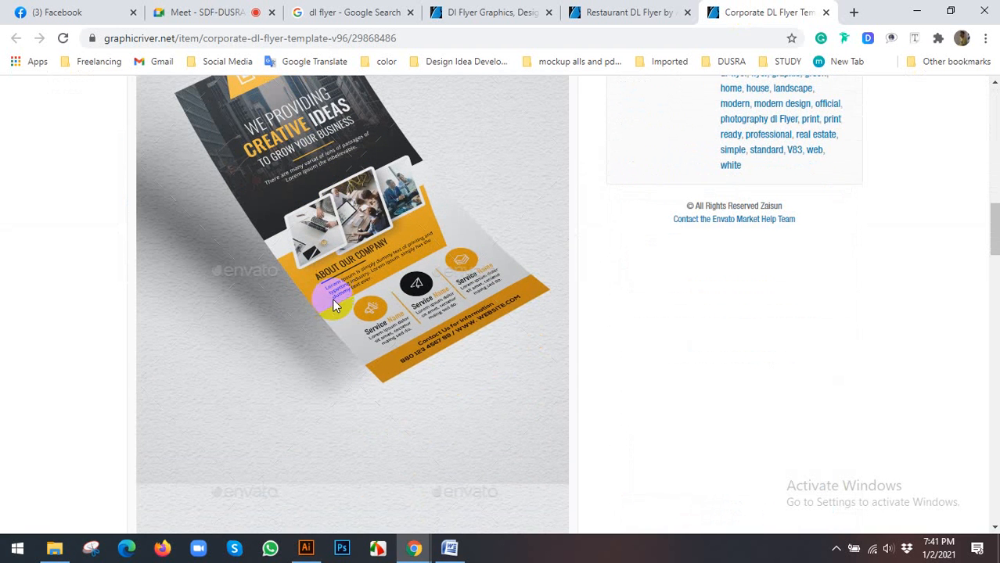
right_click(334, 302)
left_click(272, 322)
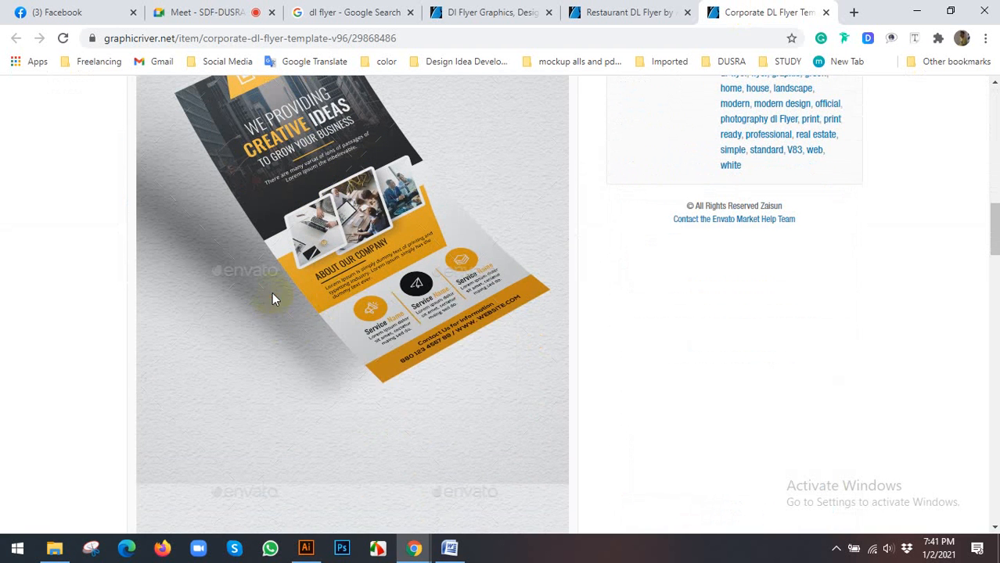
scroll(272, 297, "down", 5)
scroll(337, 292, "down", 4)
scroll(337, 285, "up", 1)
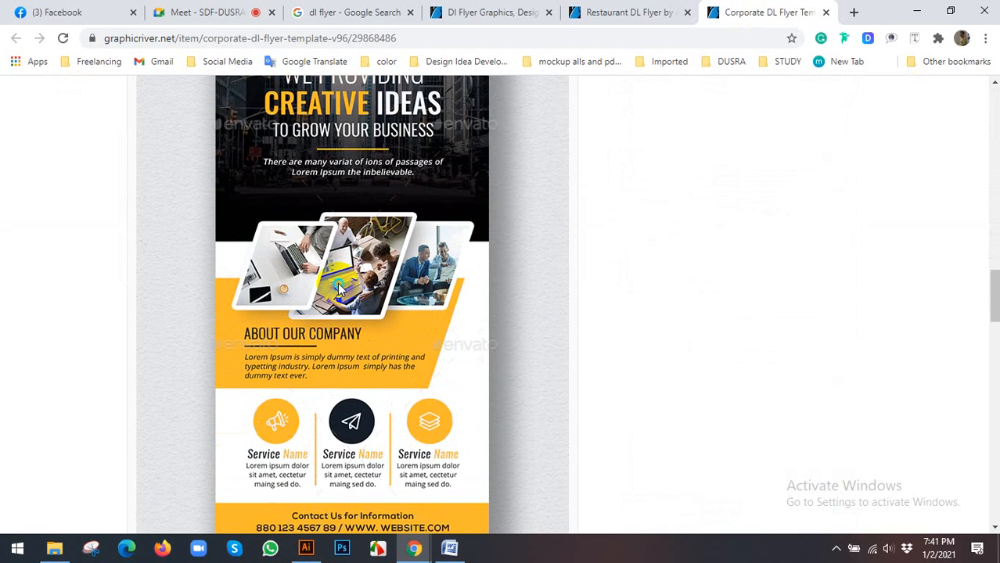
Copy the flat front preview image of the corporate flyer, paste it into the Illustrator document and place it beside the artboard.
right_click(337, 284)
left_click(378, 331)
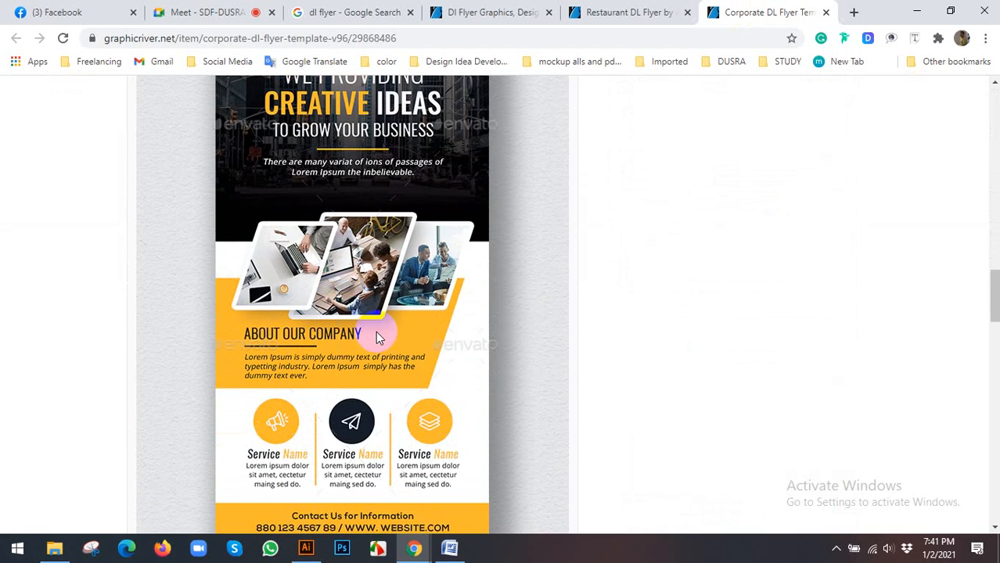
left_click(308, 548)
key("ctrl+v")
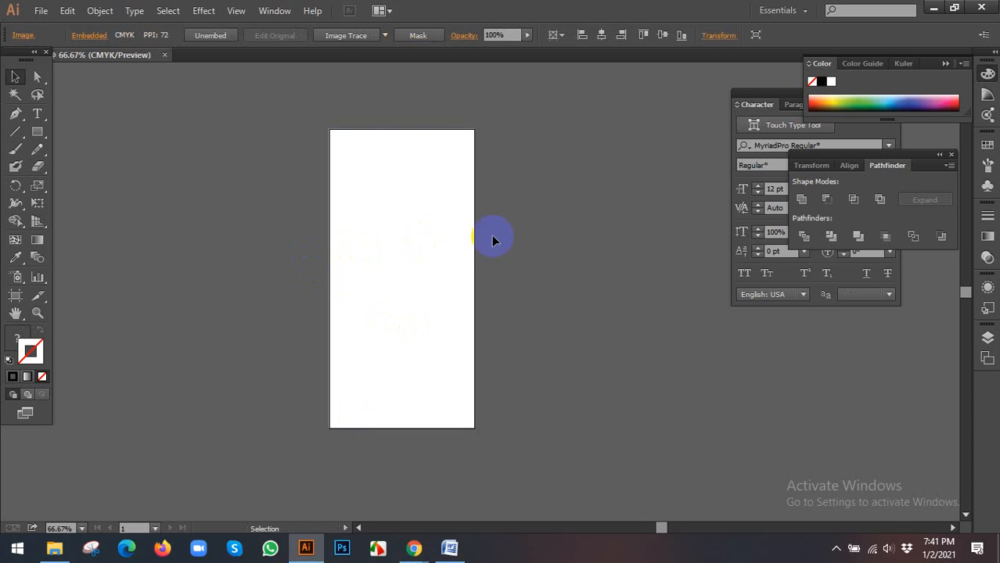
scroll(527, 241, "down", 2)
left_click_drag(565, 331, 316, 286)
scroll(251, 277, "up", 3)
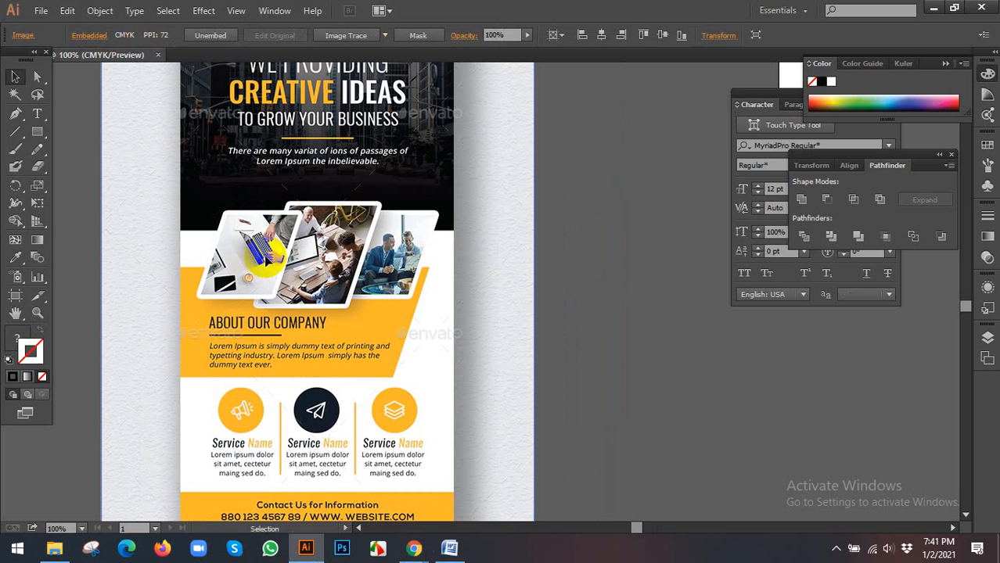
scroll(252, 277, "down", 1)
left_click_drag(298, 248, 338, 283)
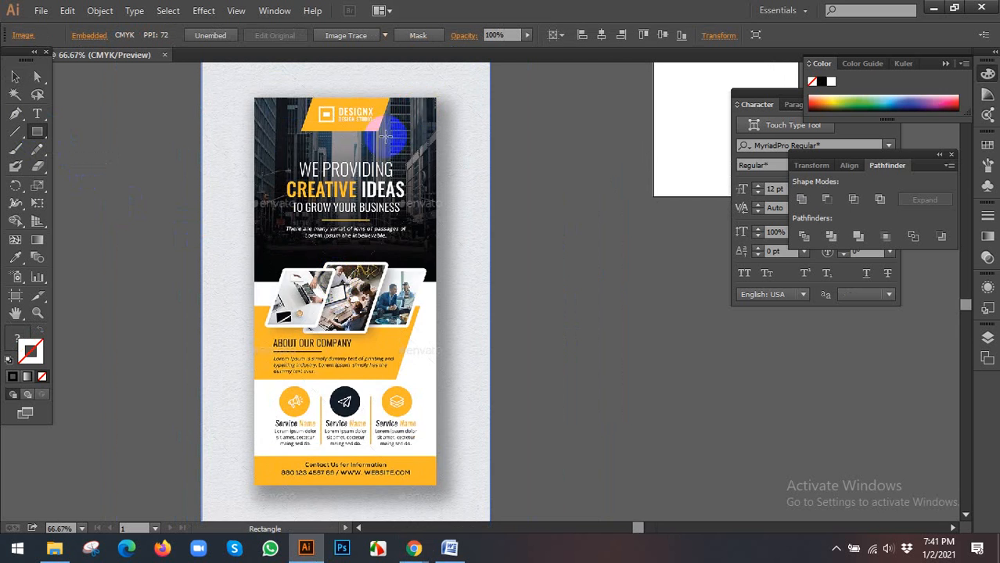
Draw a rectangle covering the whole flyer design in the pasted preview image.
scroll(295, 146, "down", 4)
scroll(312, 144, "up", 3)
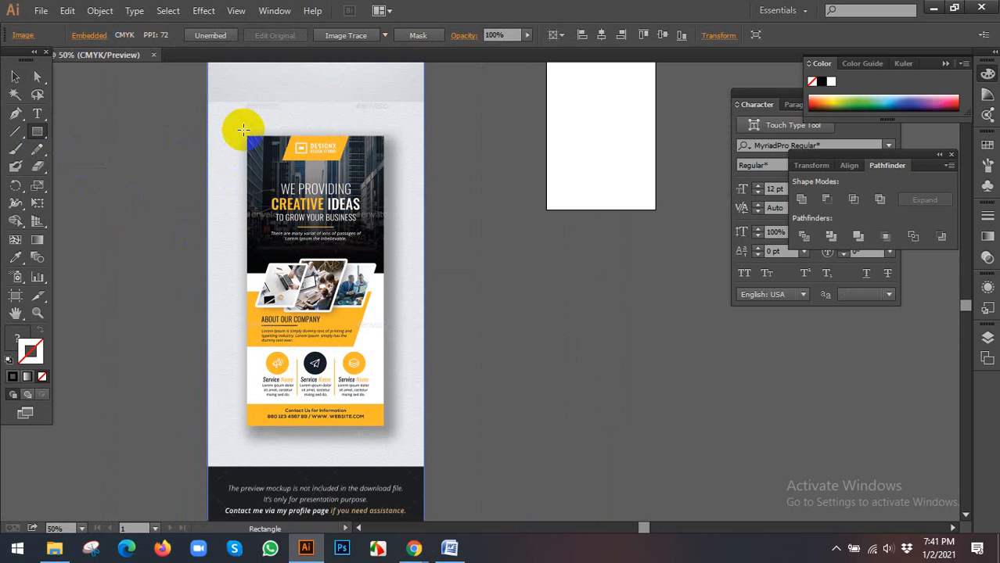
left_click(241, 132)
left_click_drag(242, 131, 387, 426)
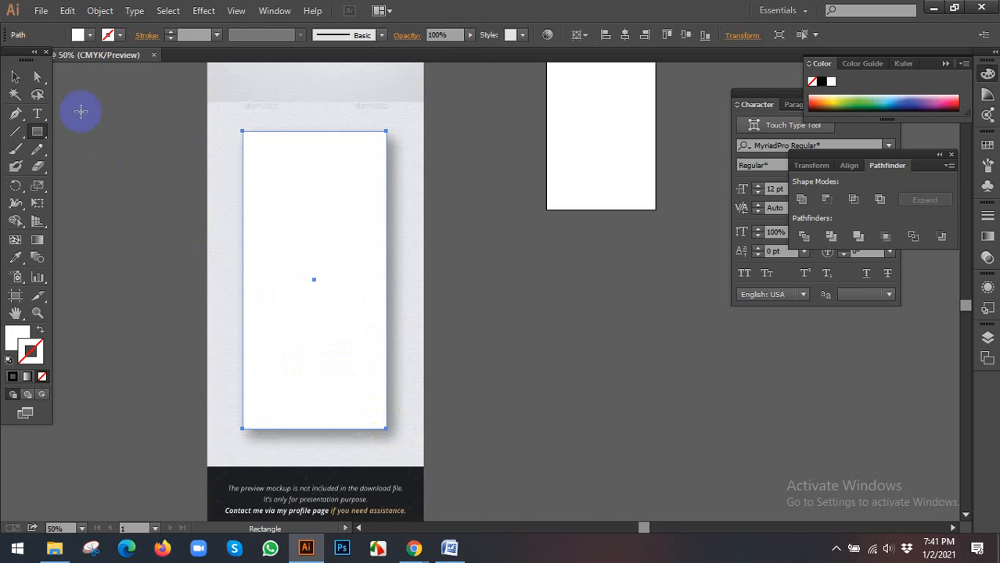
Crop the pasted image to the rectangle with a clipping mask and place the result next to the artboard.
left_click(17, 76)
left_click_drag(189, 160, 426, 249)
right_click(326, 248)
left_click(391, 333)
key("space")
left_click(577, 221)
key("ctrl+plus")
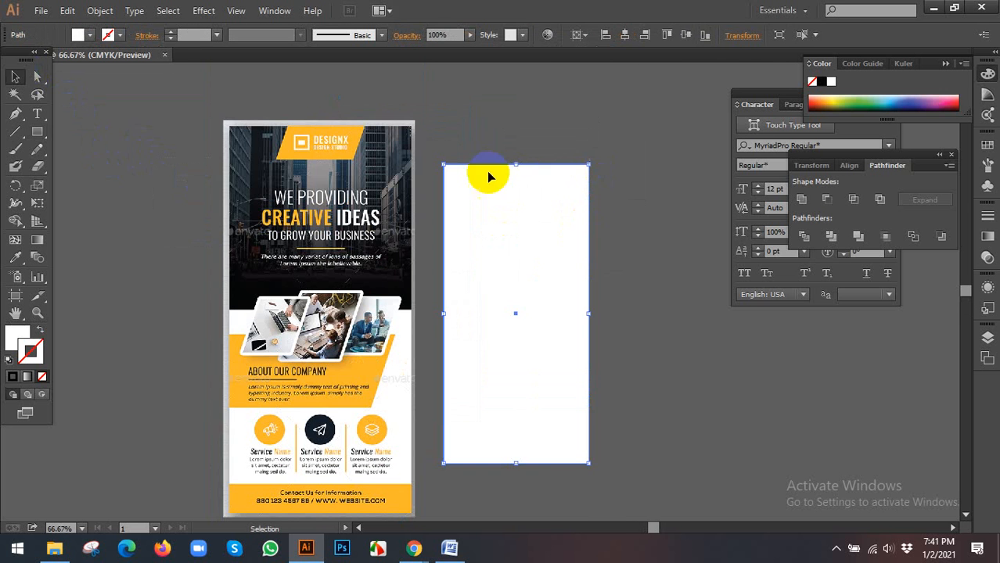
Try moving the white rectangle off the artboard and undo the move.
left_click_drag(536, 197, 641, 197)
key("ctrl+z")
left_click(630, 170)
Offset the artboard-sized white rectangle's path by -0.25 in with miter joins and convert the inner path to guides.
left_click(553, 203)
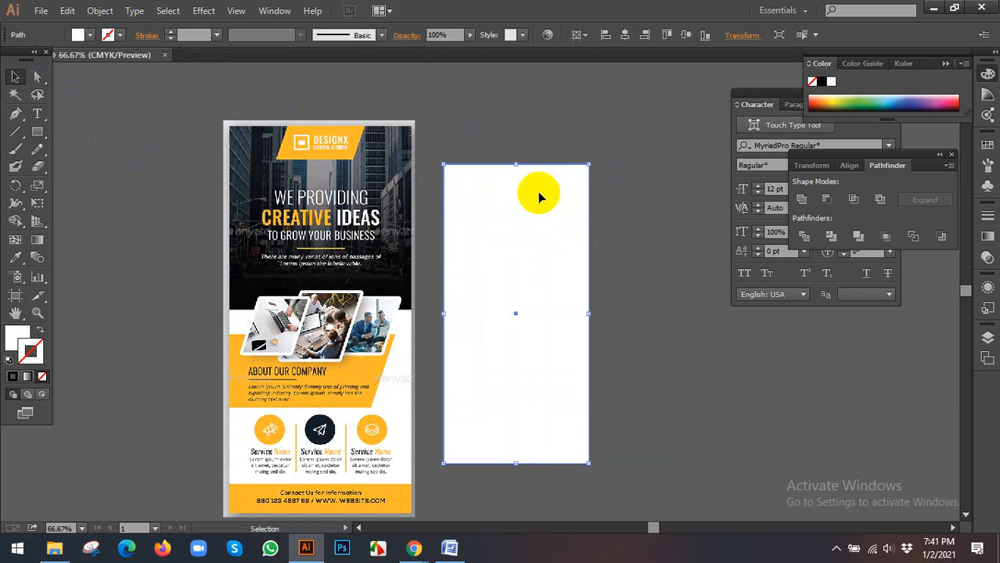
left_click(104, 10)
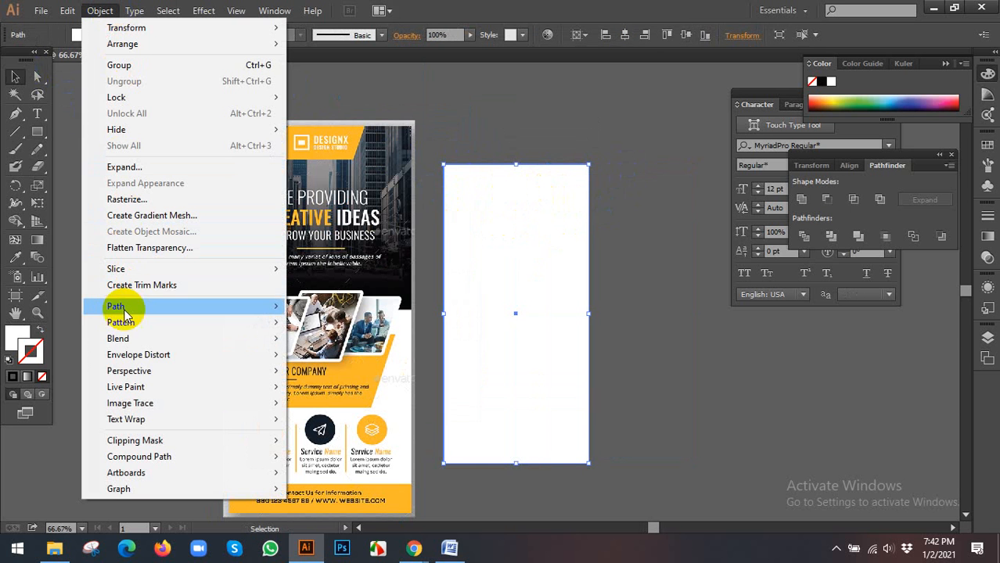
mouse_move(123, 309)
left_click(352, 359)
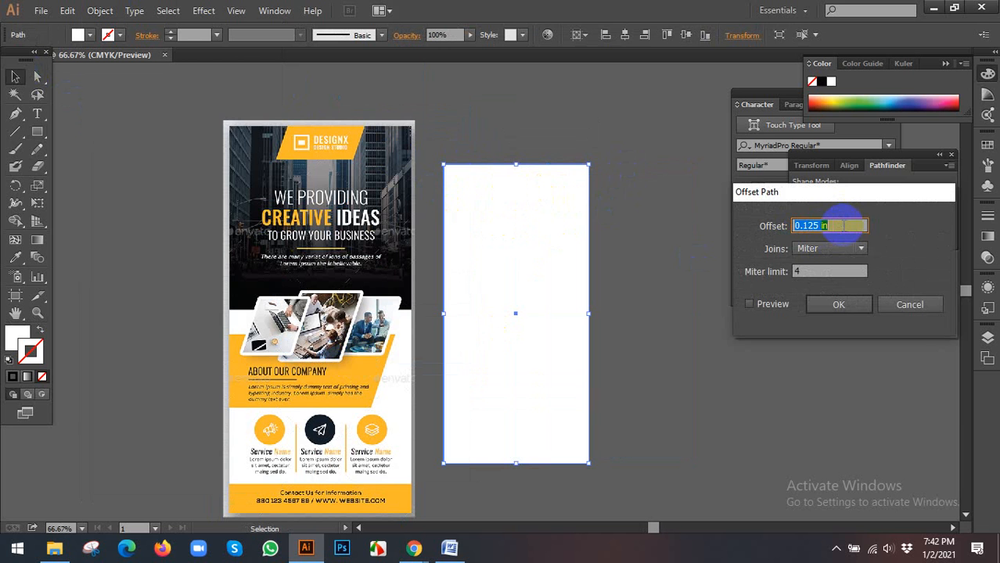
left_click(767, 304)
left_click(817, 225)
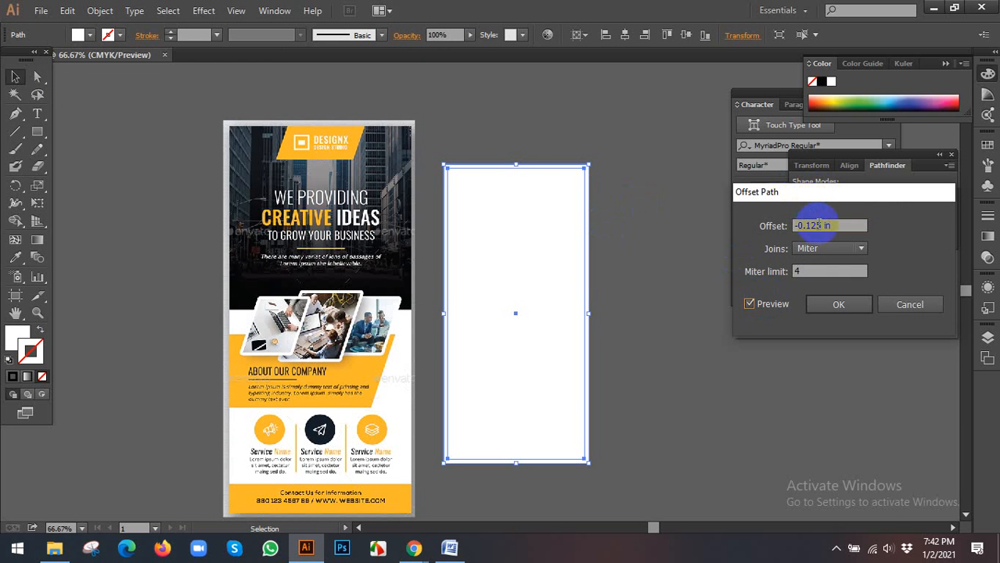
type("-0.25")
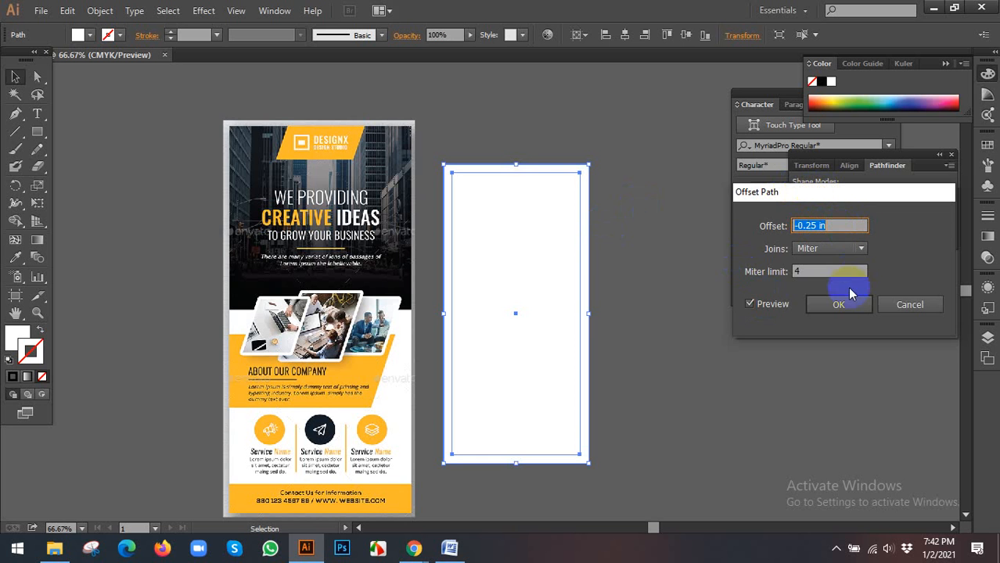
left_click(823, 304)
left_click(674, 219)
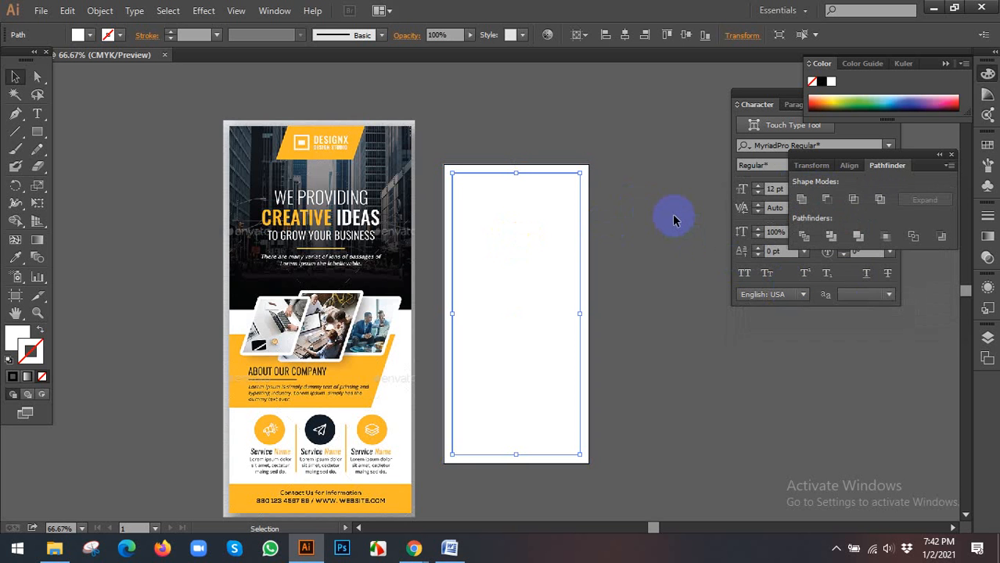
left_click(676, 219)
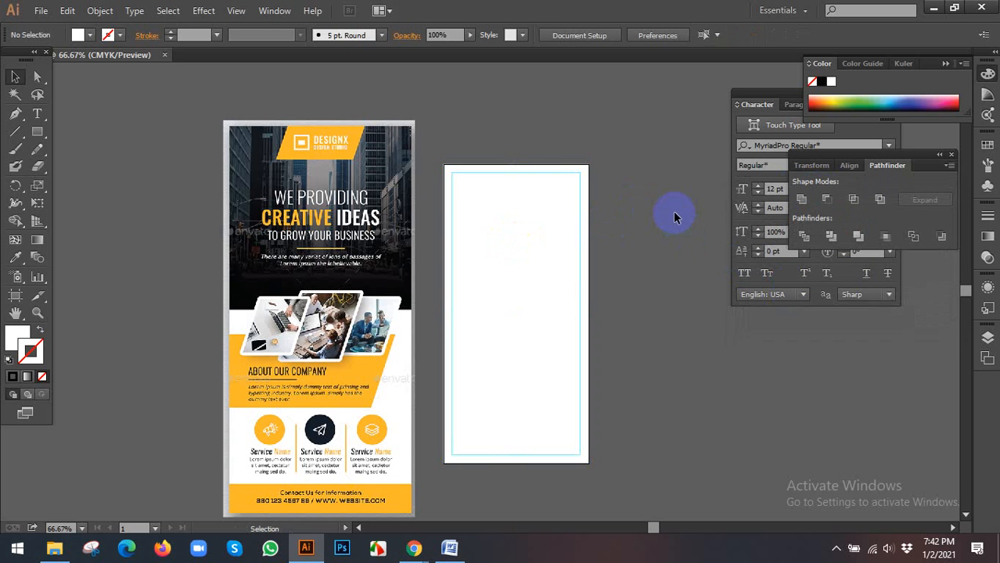
Try moving the white background rectangle inside and outside the guides and undo each move.
left_click(547, 182)
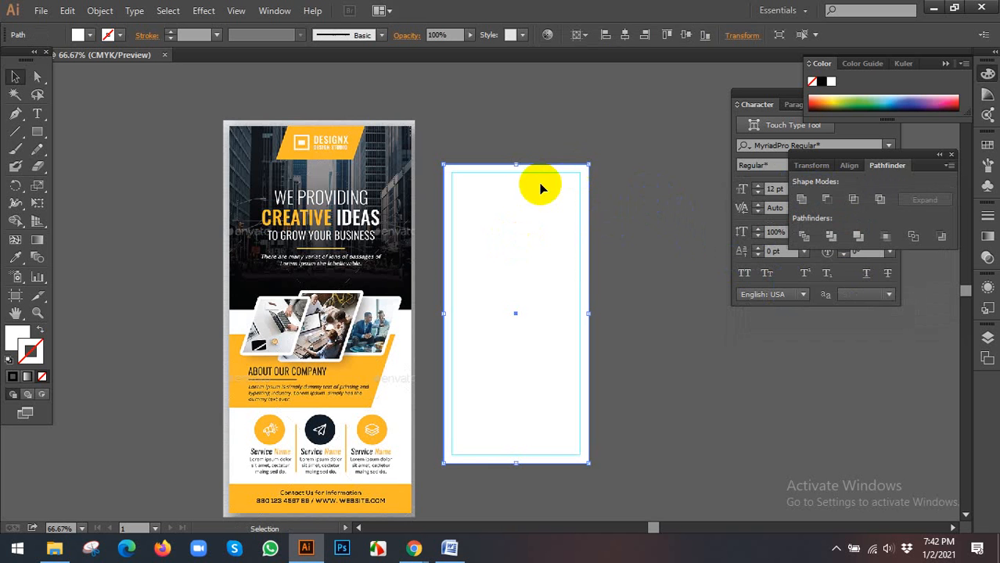
left_click(650, 167)
left_click_drag(547, 219, 632, 231)
key("ctrl+z")
left_click_drag(509, 222, 615, 235)
key("ctrl+z")
scroll(608, 172, "up", 1)
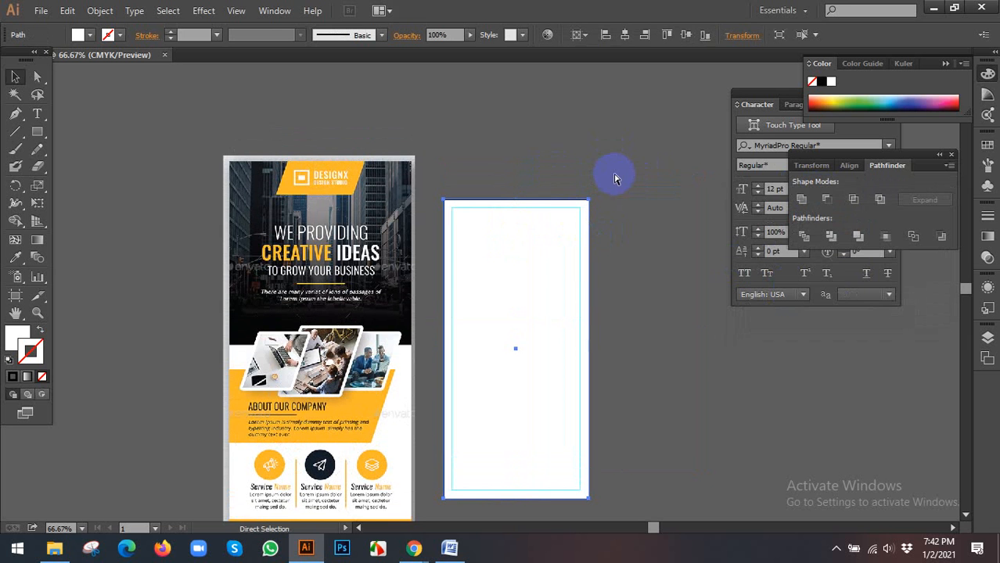
left_click(614, 179)
scroll(479, 163, "down", 1)
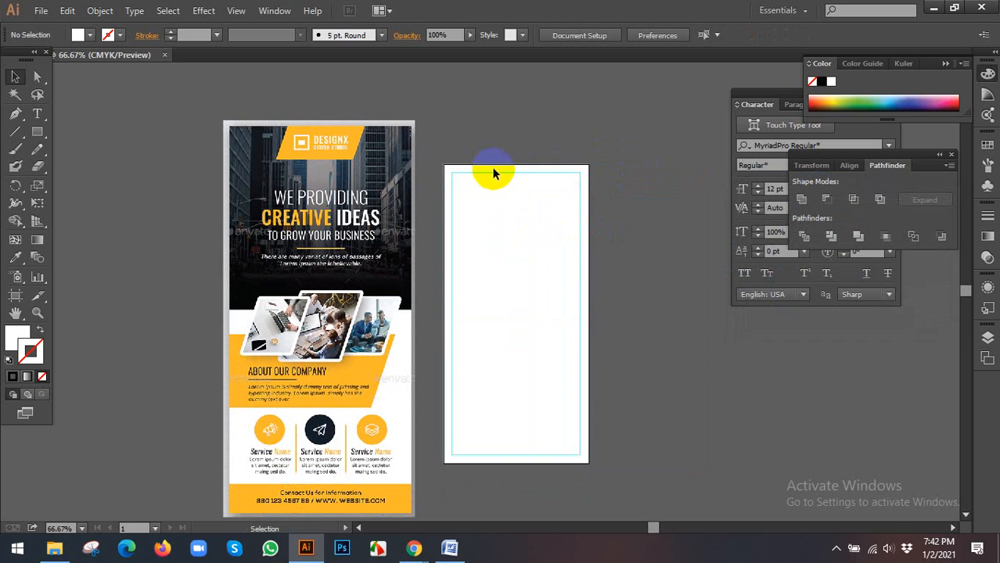
Scale the clipped flyer reference to about 4.07 × 8.42 in, line it up beside the artboard and deselect it.
left_click(362, 201)
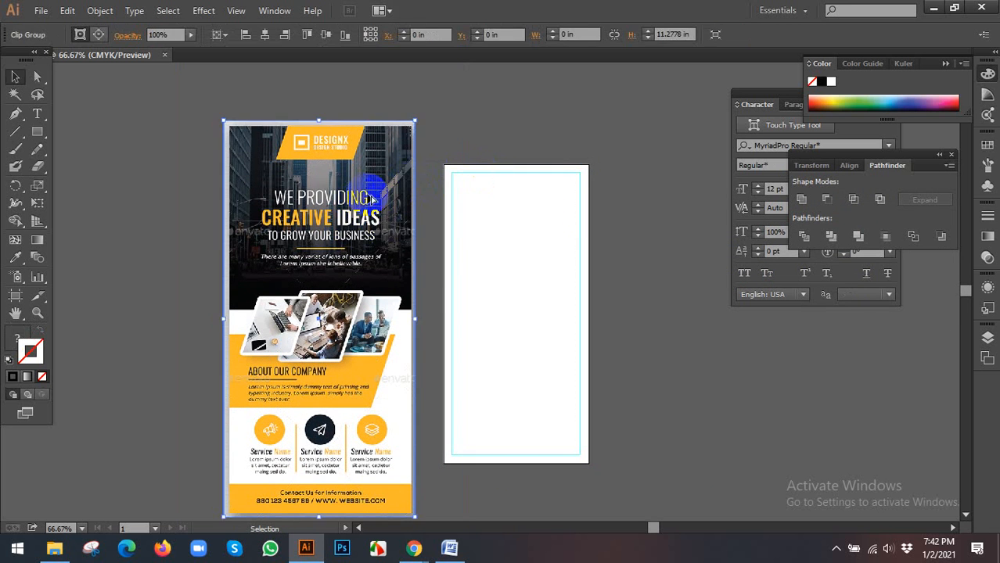
scroll(371, 201, "down", 1)
left_click_drag(365, 224, 376, 209)
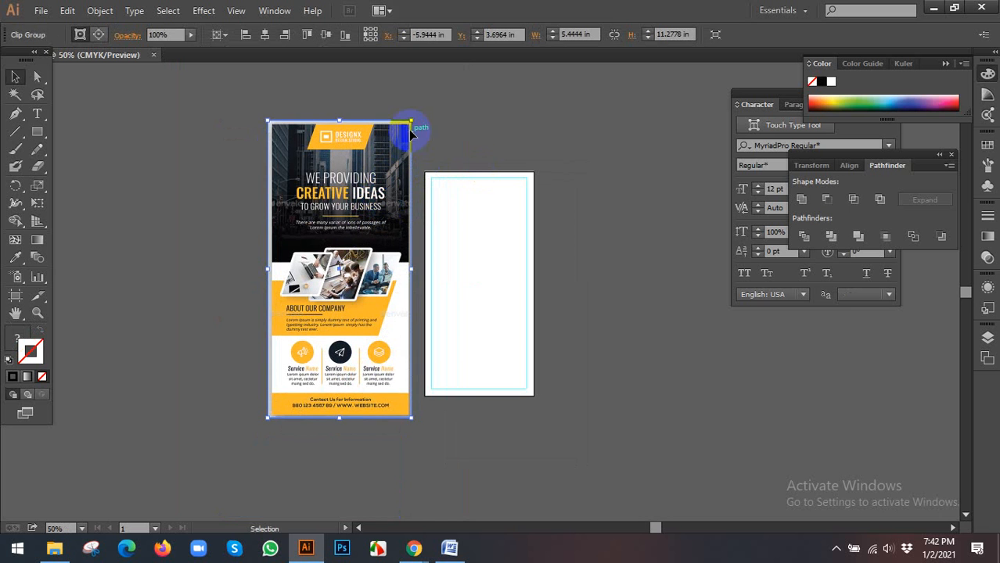
left_click_drag(414, 125, 394, 159)
left_click_drag(367, 209, 382, 223)
scroll(375, 207, "up", 1)
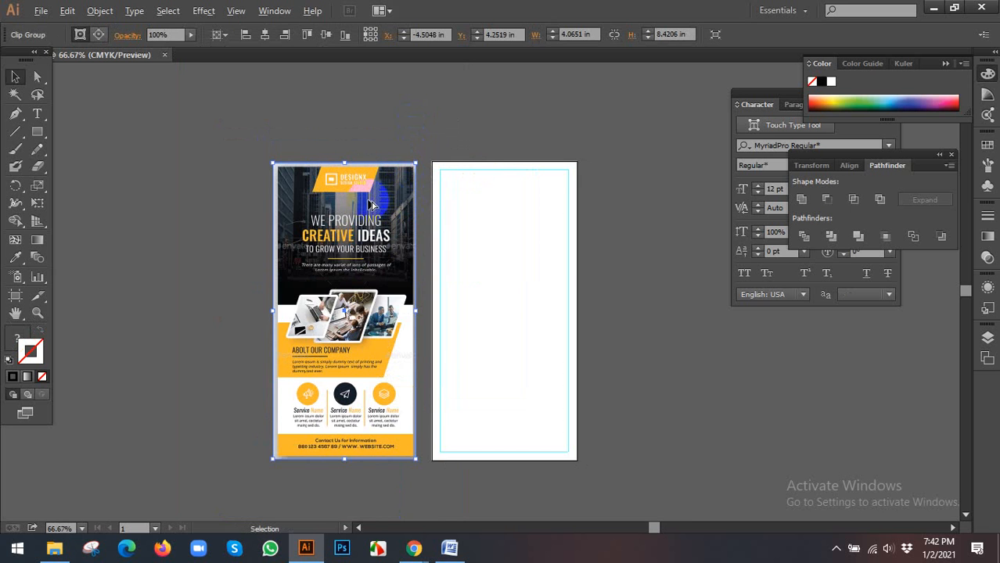
scroll(371, 203, "up", 1)
key("ctrl+shift+a")
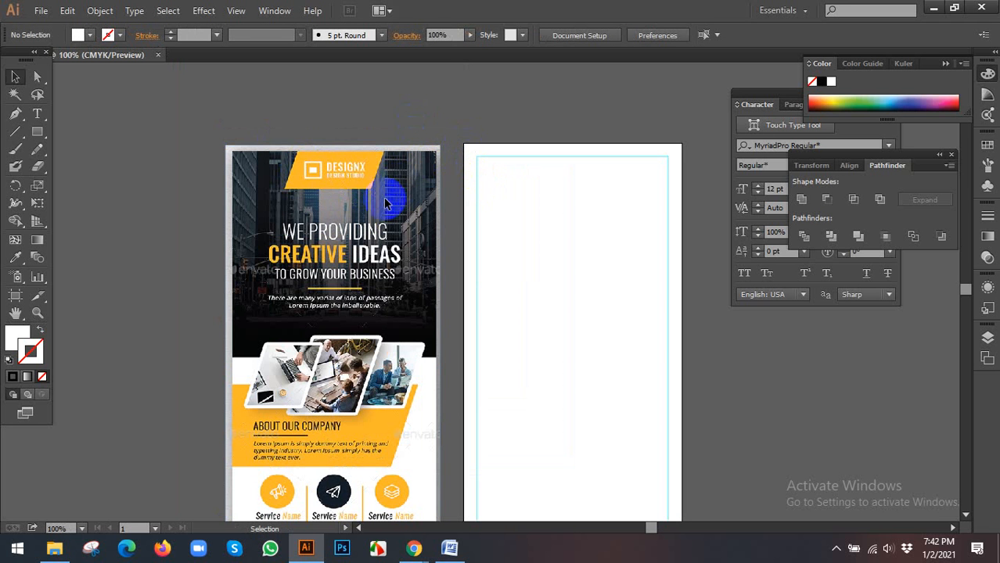
Examine the reference flyer's layout from header to contact footer alongside the blank artboard and its margin guides.
scroll(345, 184, "down", 2)
scroll(376, 201, "up", 1)
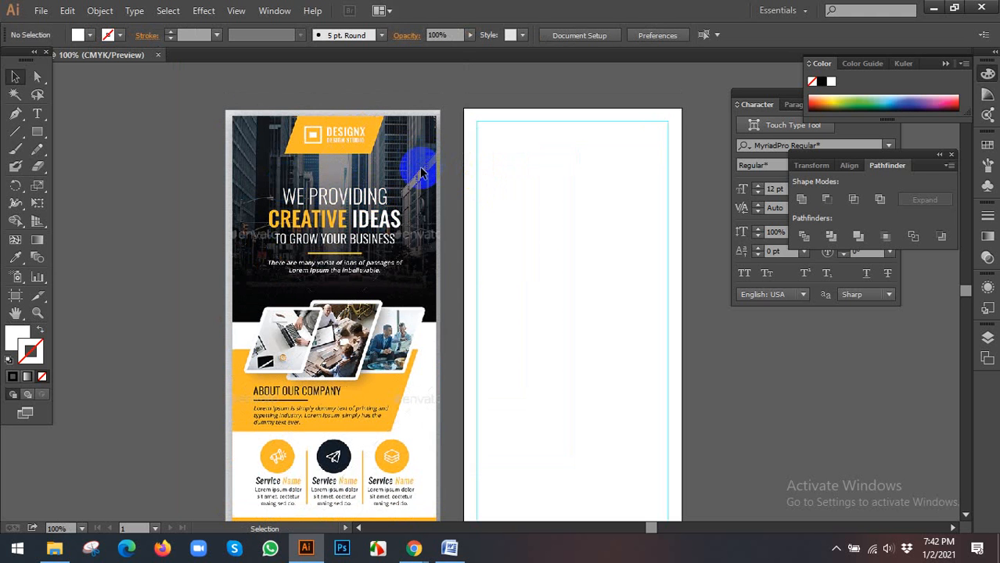
scroll(353, 259, "down", 2)
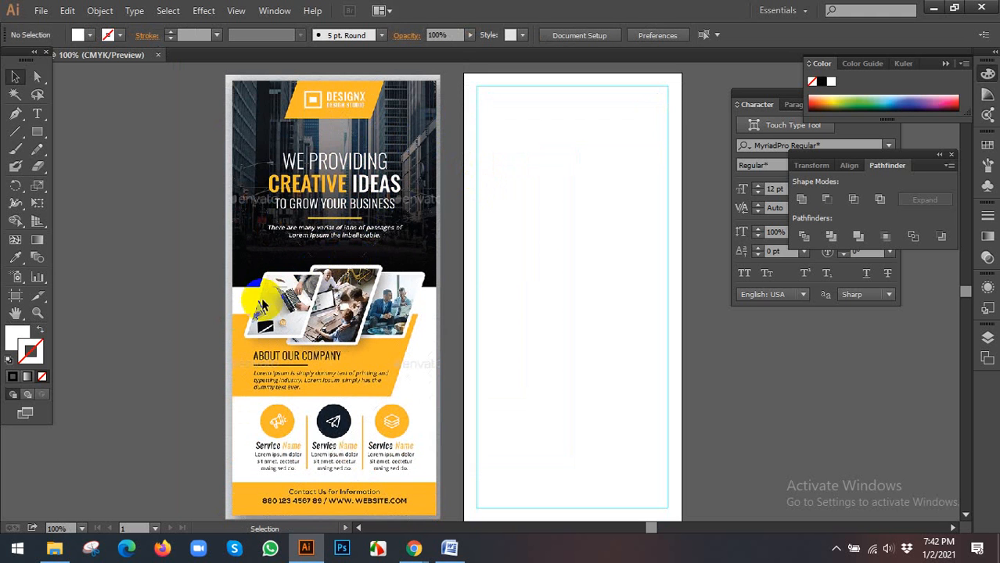
scroll(367, 284, "down", 2)
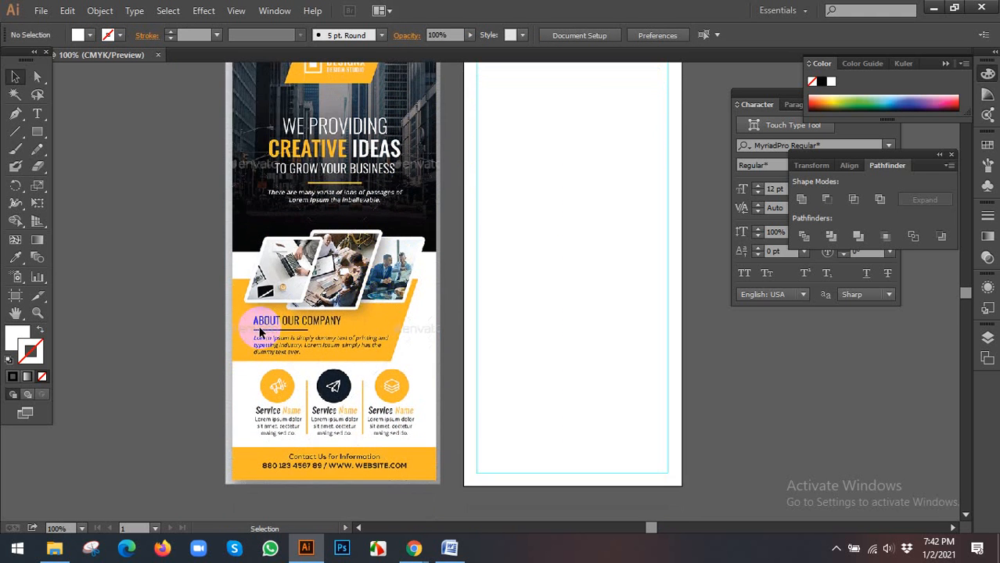
scroll(374, 315, "down", 3)
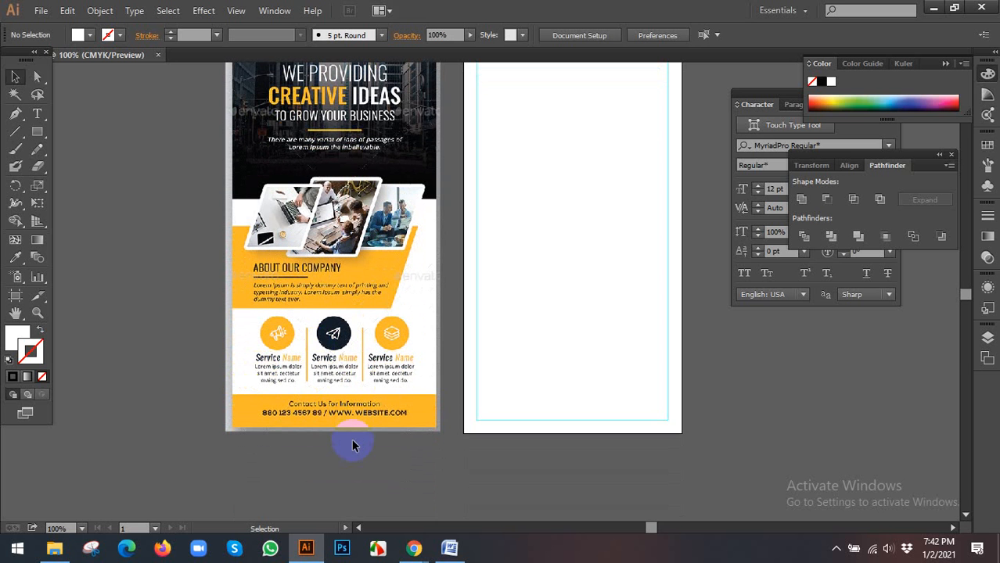
scroll(351, 445, "down", 1)
scroll(353, 423, "down", 1, "alt")
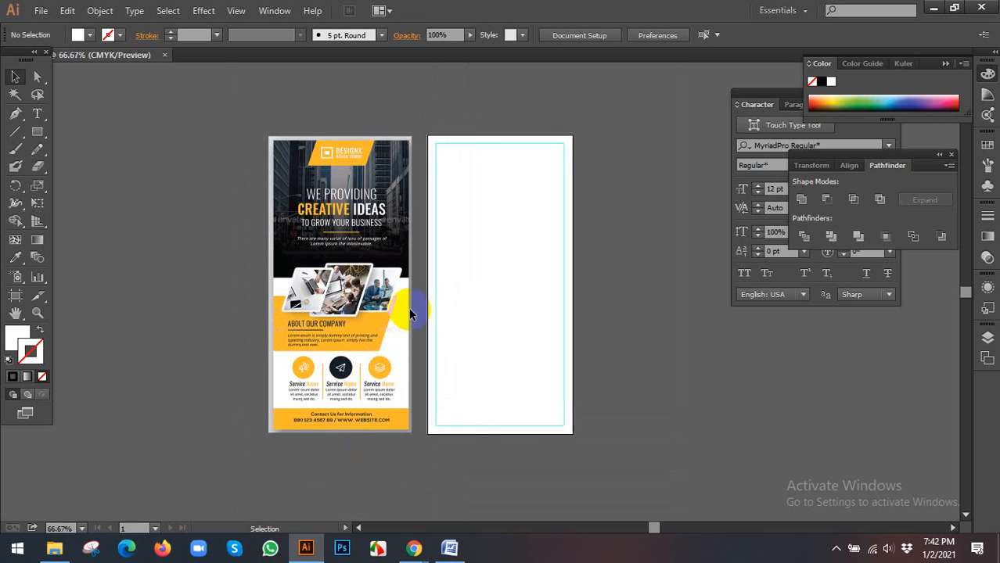
scroll(567, 168, "up", 1, "alt")
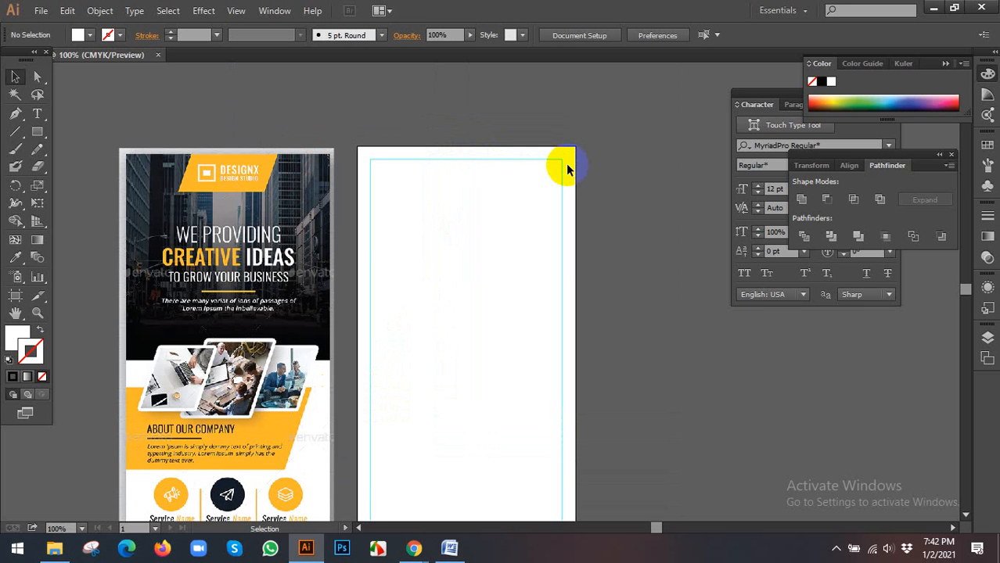
scroll(556, 168, "down", 1)
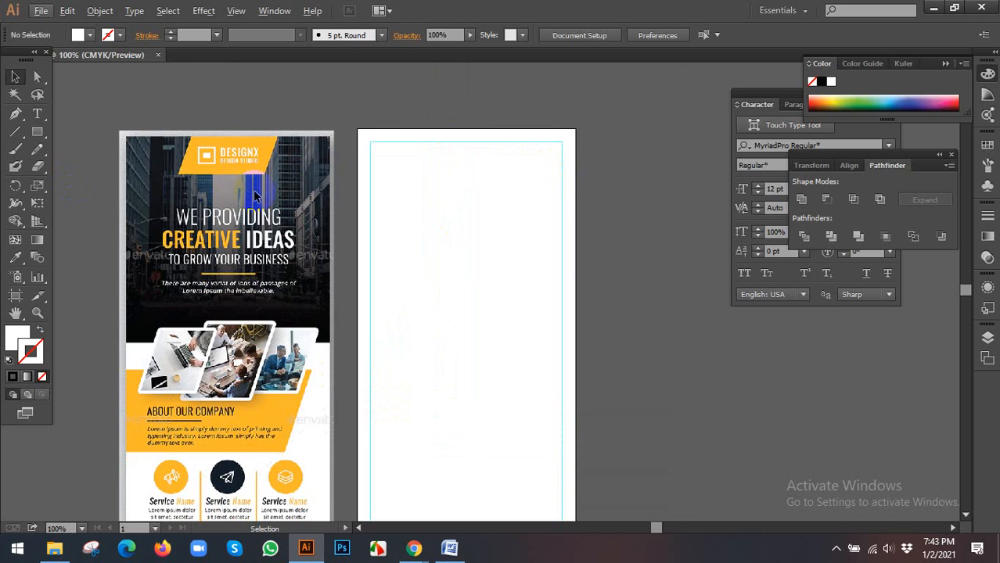
scroll(260, 189, "down", 1, "alt")
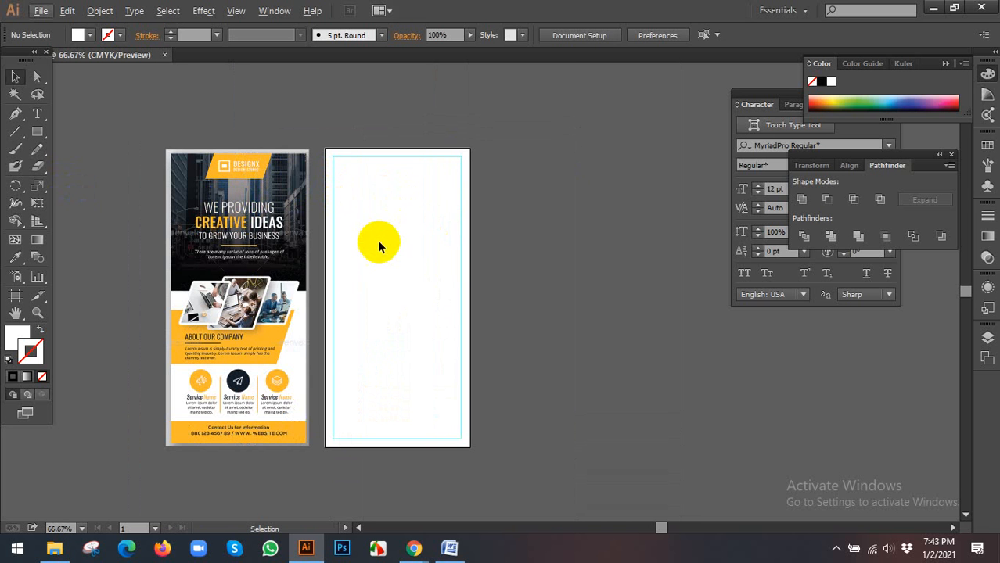
left_click_drag(382, 241, 414, 232)
scroll(320, 219, "up", 1, "alt")
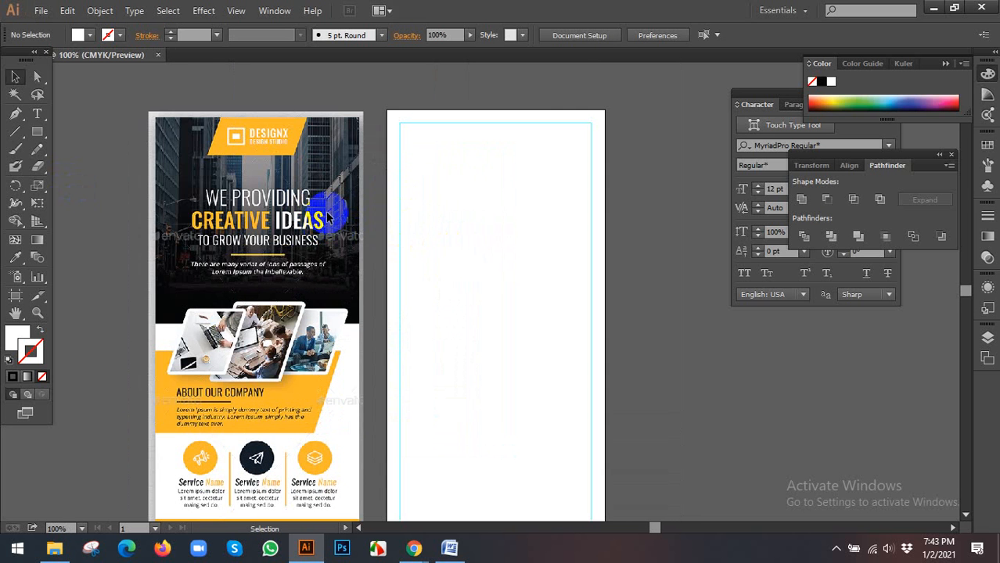
Draw a large ellipse over the artboard's upper half, extending beyond its top and right edges.
scroll(328, 216, "down", 2)
scroll(332, 213, "down", 1, "alt")
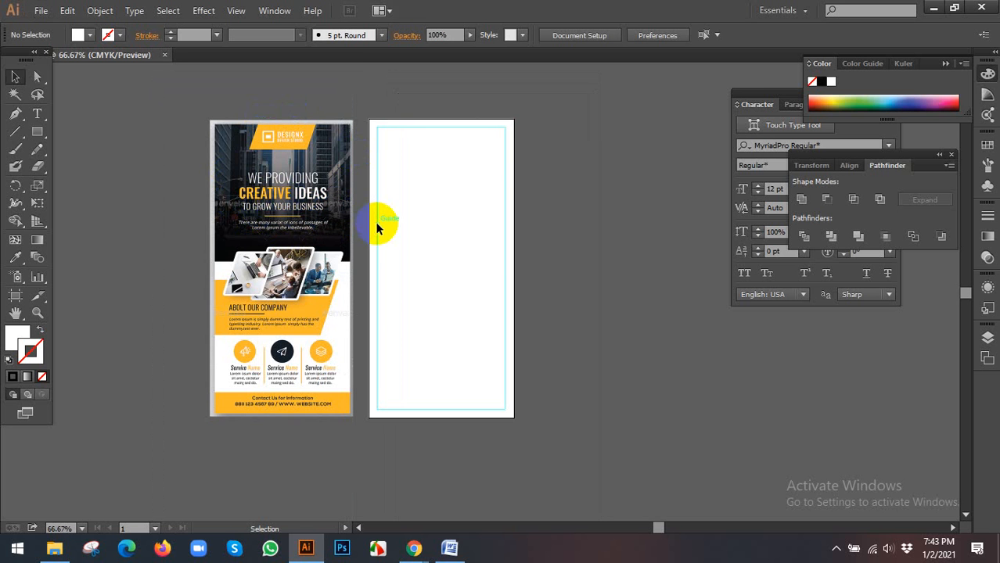
scroll(432, 210, "up", 1)
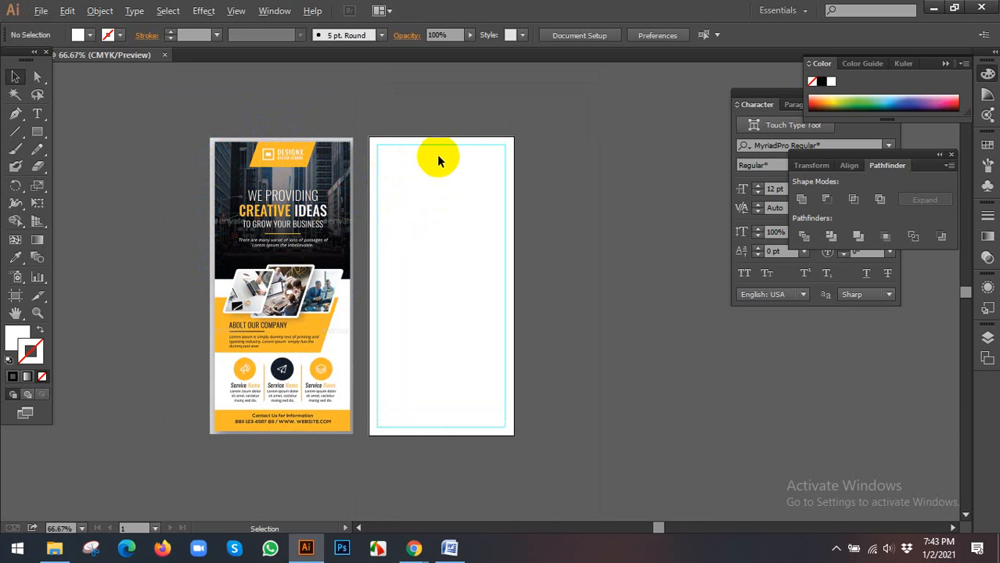
scroll(437, 155, "up", 1)
left_click_drag(45, 136, 90, 166)
scroll(347, 147, "down", 2)
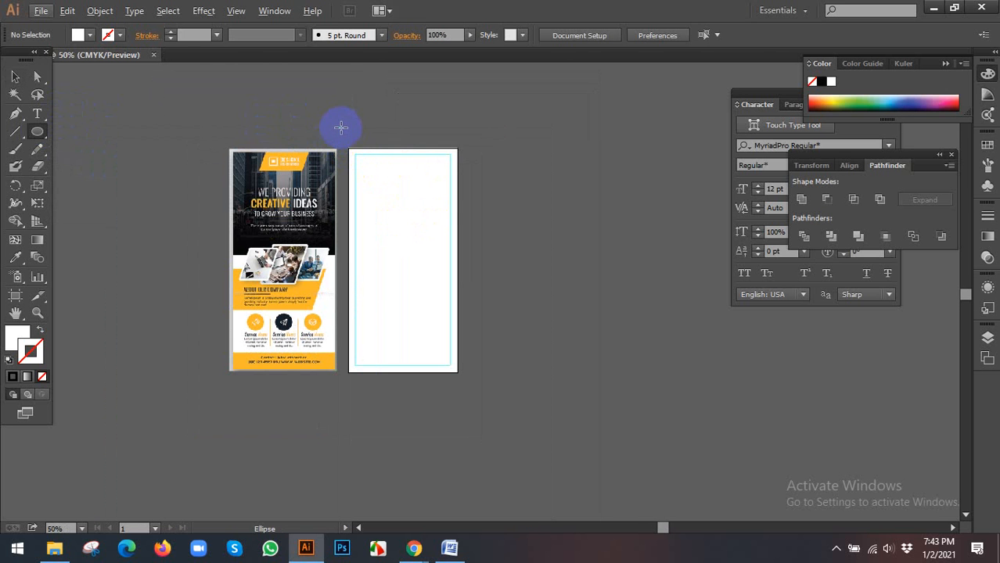
left_click_drag(348, 105, 568, 272)
left_click(16, 75)
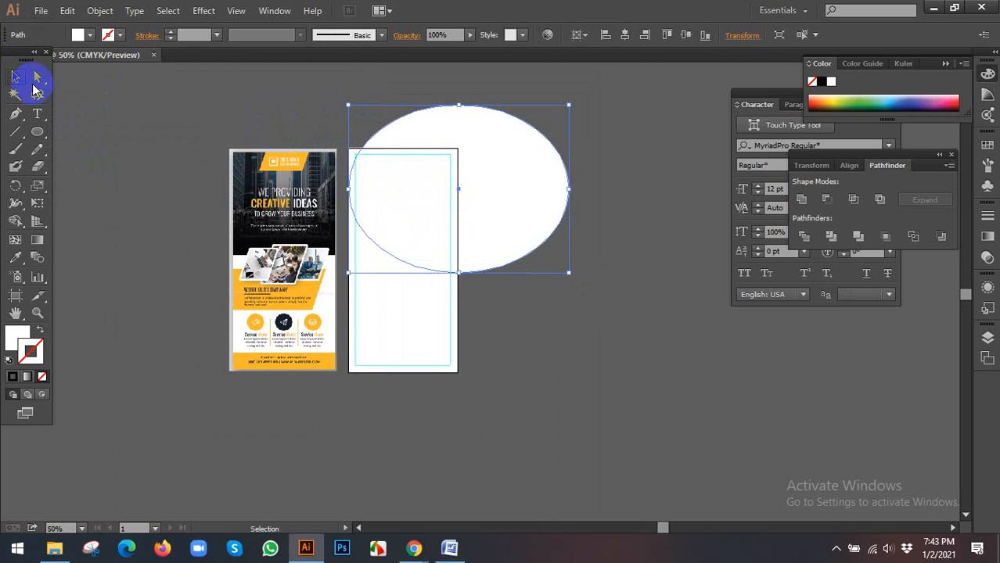
Try shifting the white ellipse slightly to the right, undo the move and keep the ellipse selected.
left_click_drag(478, 149, 493, 149)
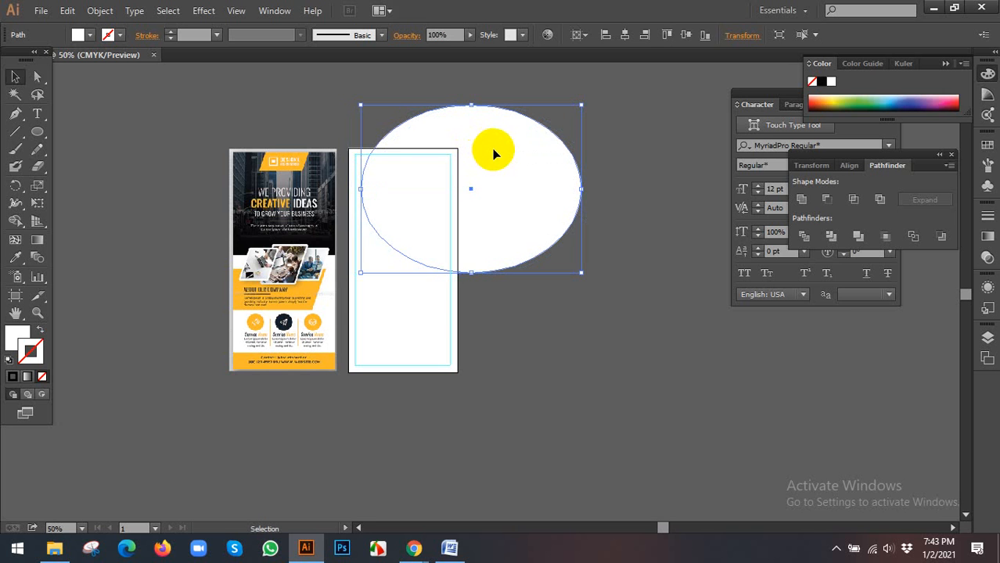
key("ctrl+z")
left_click(535, 159)
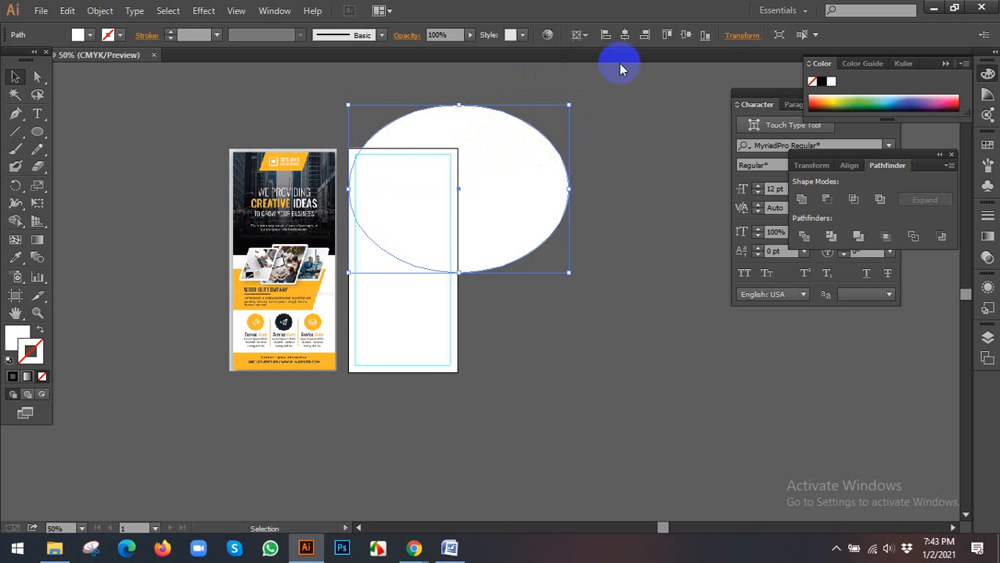
left_click(591, 142)
left_click(388, 222)
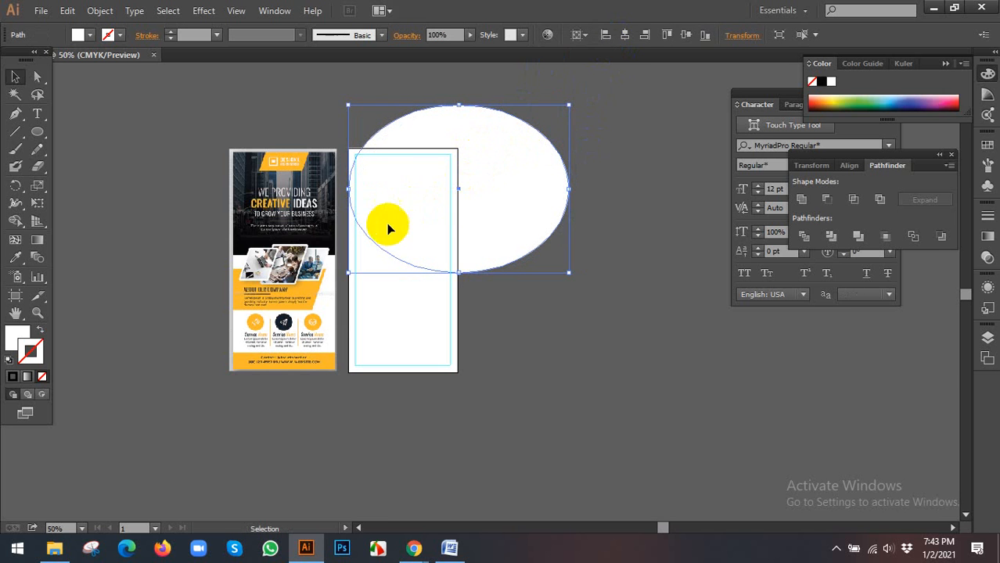
Fill the ellipse with the orange-yellow sampled from the reference flyer using the Eyedropper and deselect it.
left_click(15, 258)
left_click(309, 295)
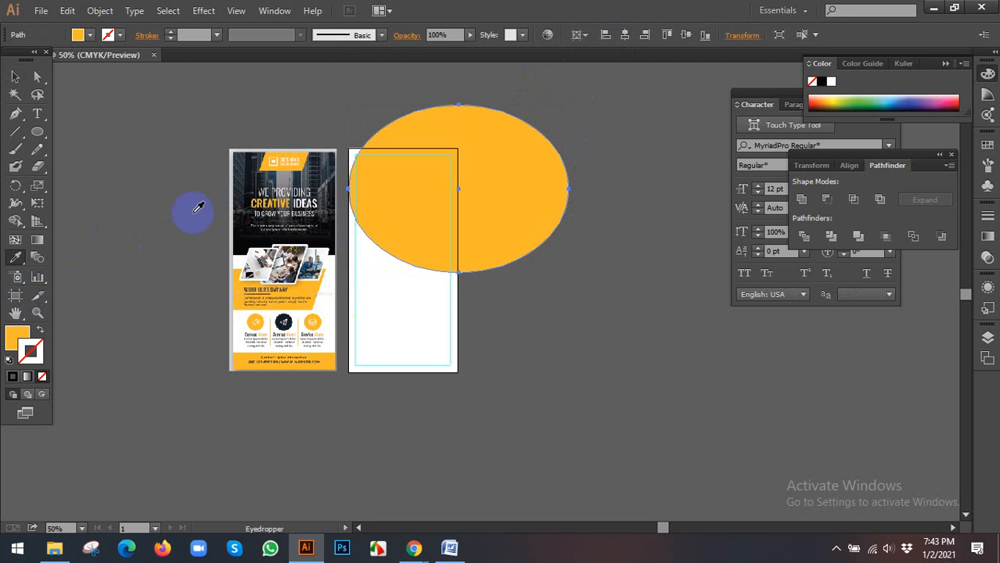
left_click(15, 77)
left_click(189, 127)
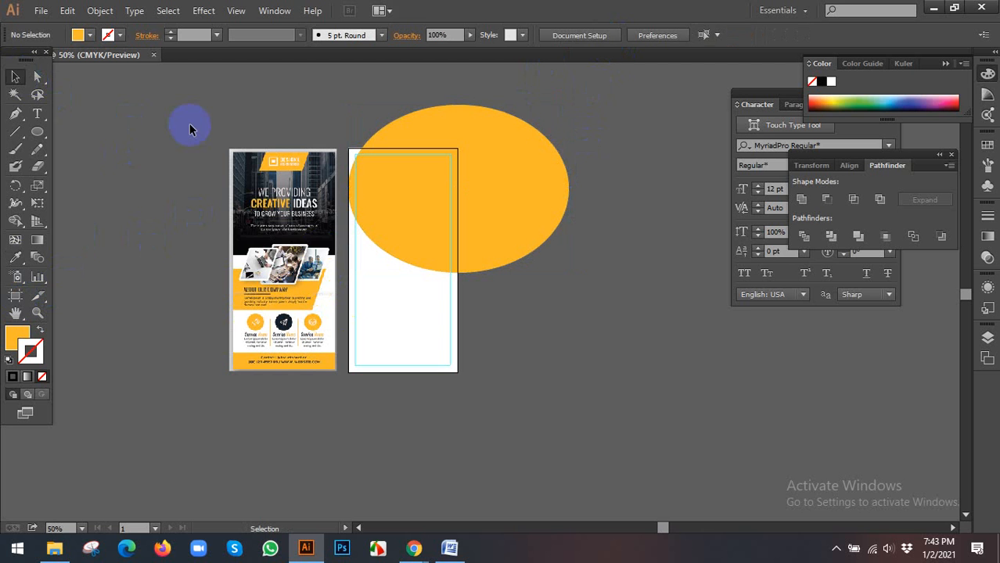
Try moving the orange-yellow ellipse farther to the right across the artboard's edge.
scroll(614, 162, "up", 1)
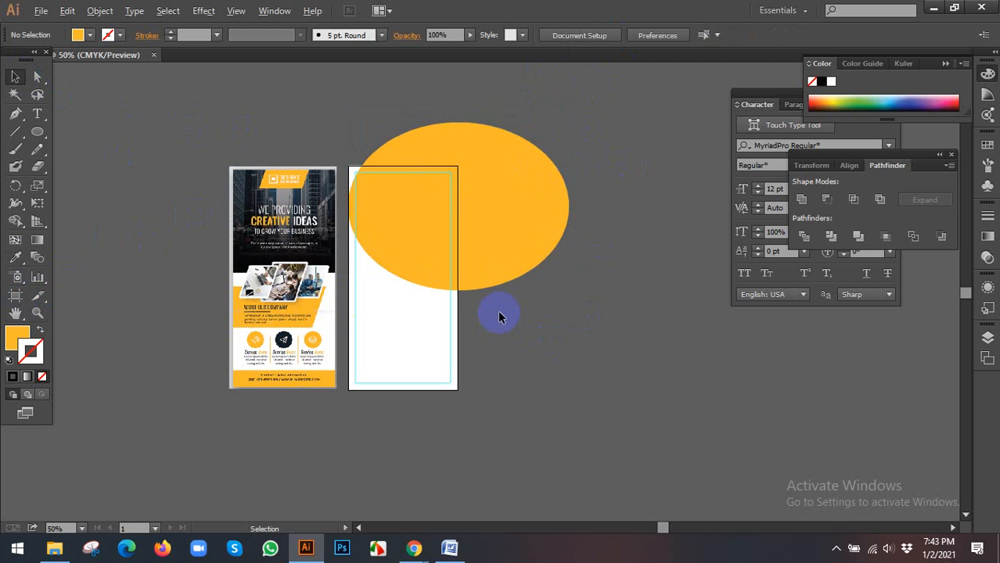
scroll(524, 313, "up", 1)
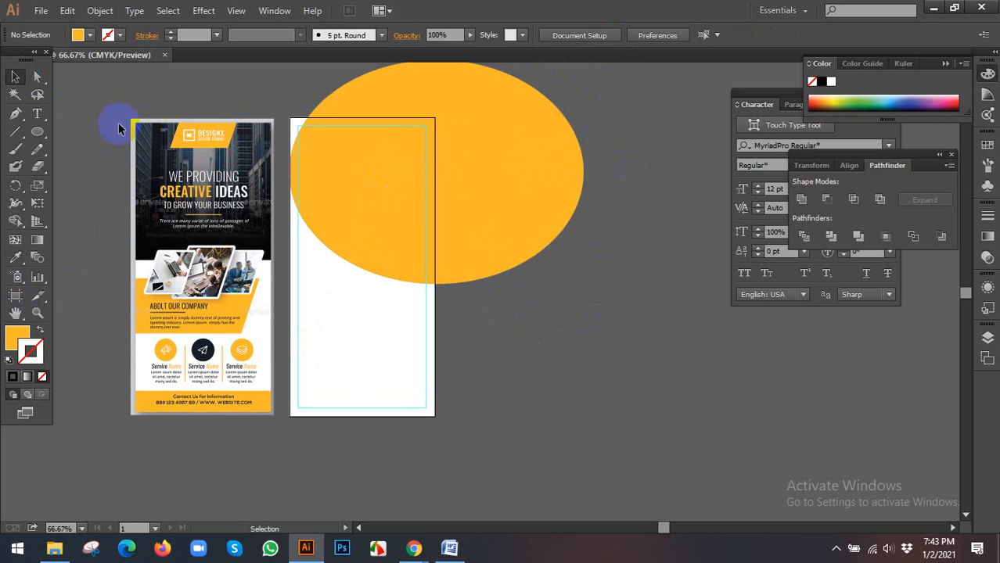
left_click(425, 183)
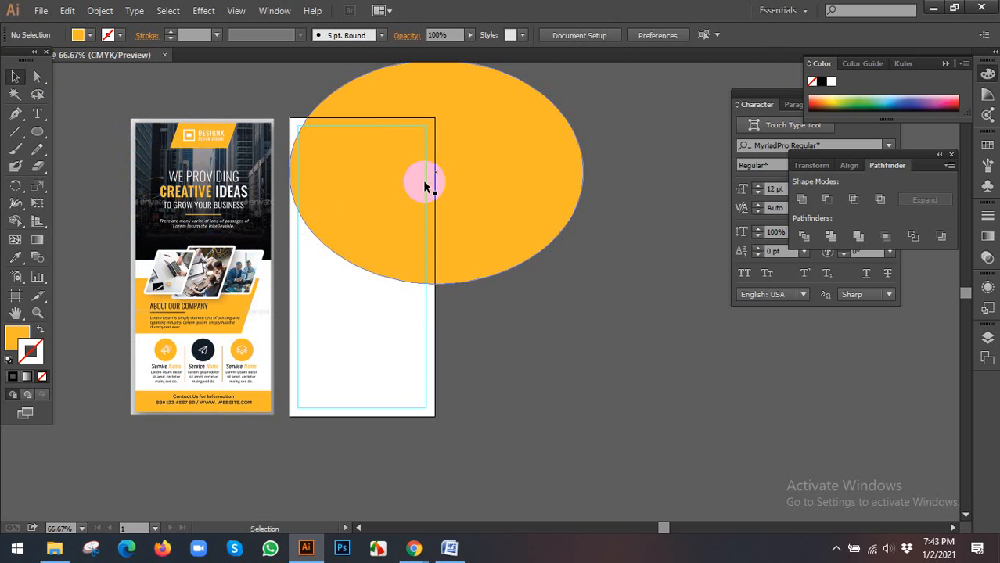
scroll(500, 188, "up", 2)
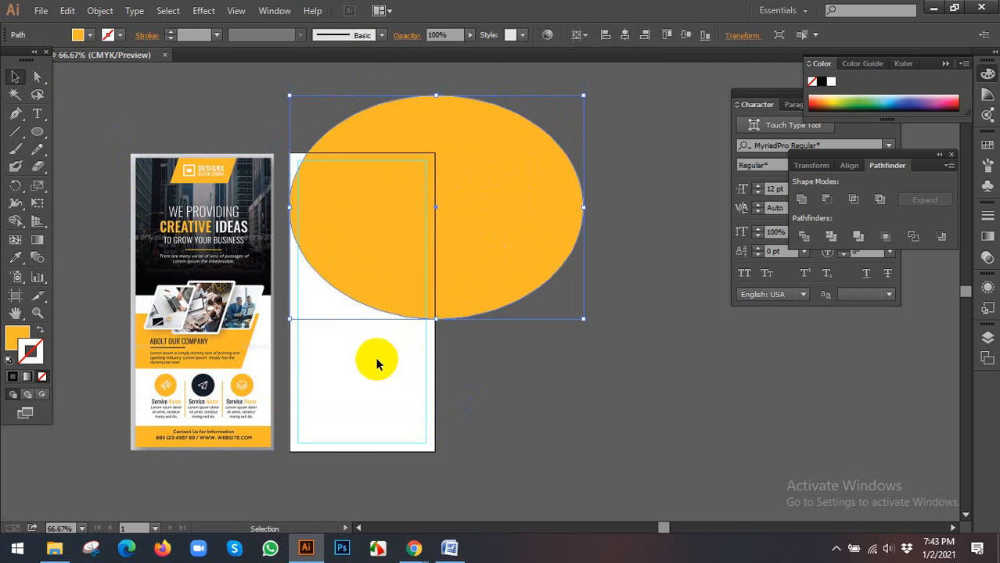
left_click_drag(352, 369, 529, 450)
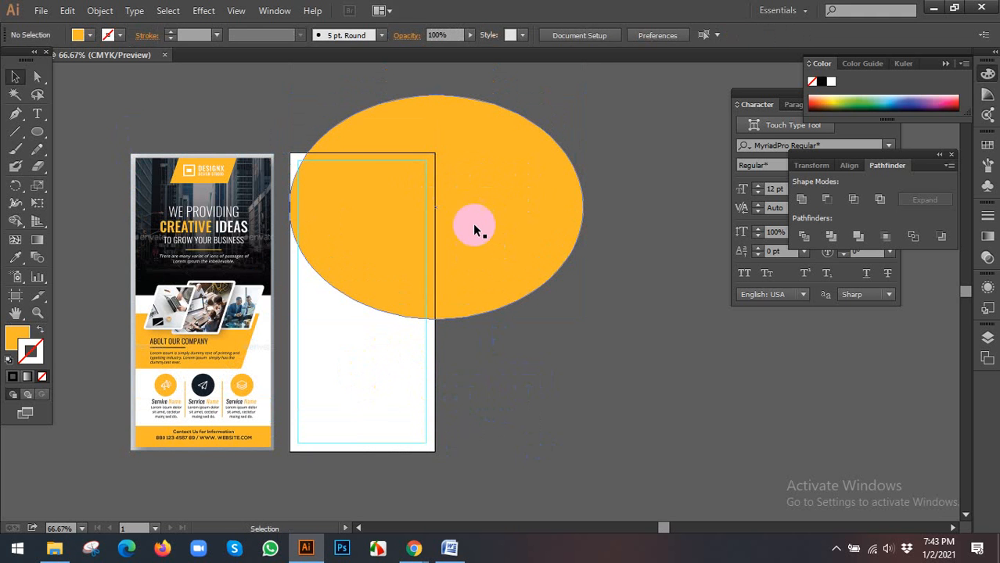
left_click_drag(469, 201, 540, 201)
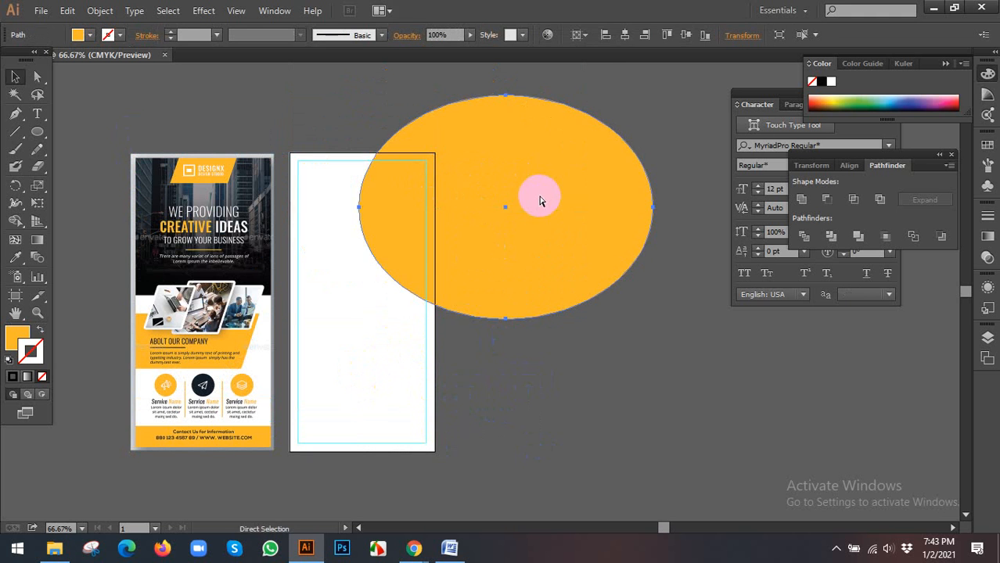
Trim away the part of the ellipse outside the white background rectangle with Shape Builder and deselect the remaining curved shape.
left_click(375, 364, "shift")
left_click_drag(16, 226, 78, 223)
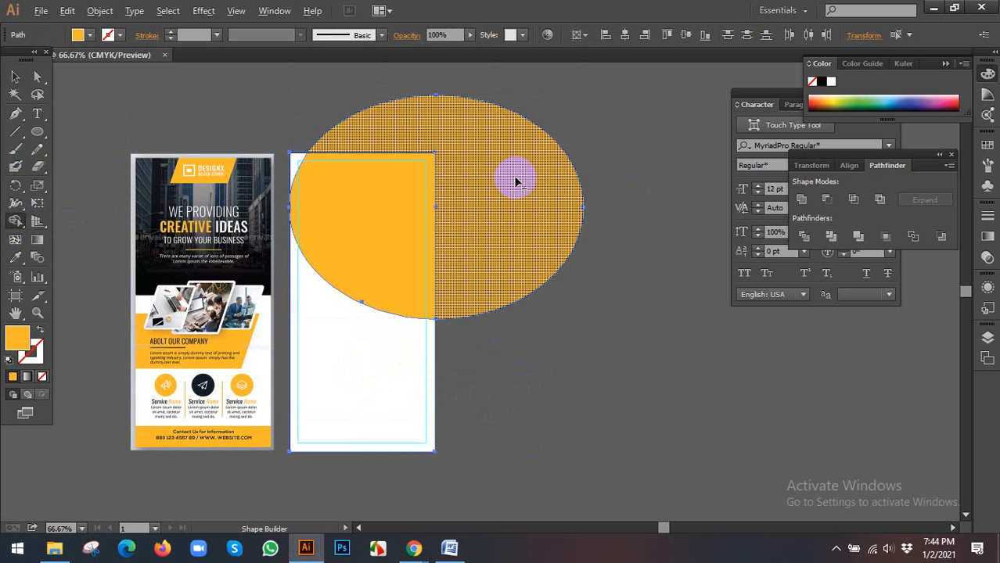
left_click(515, 181, "alt")
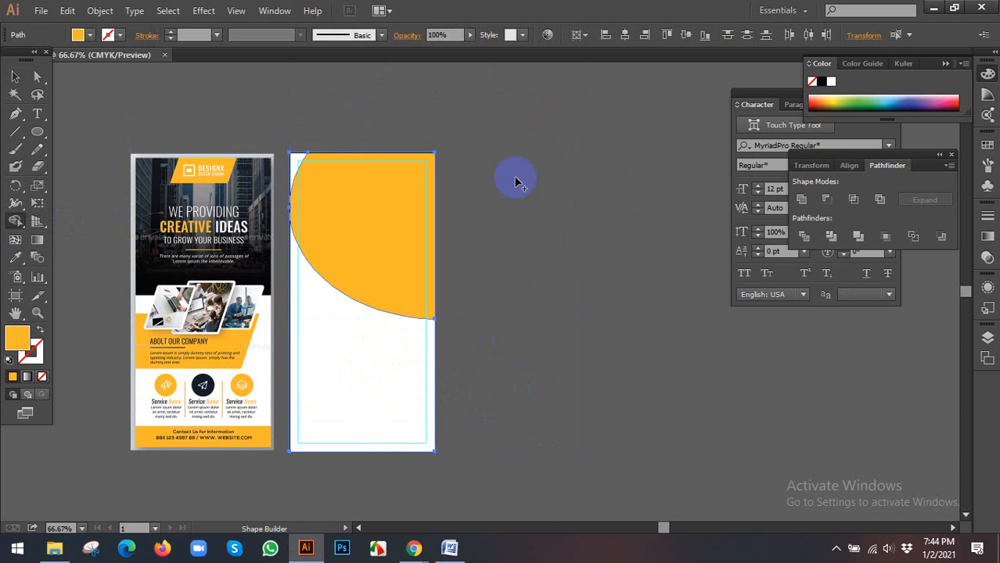
key("v")
left_click(485, 194)
left_click(386, 205)
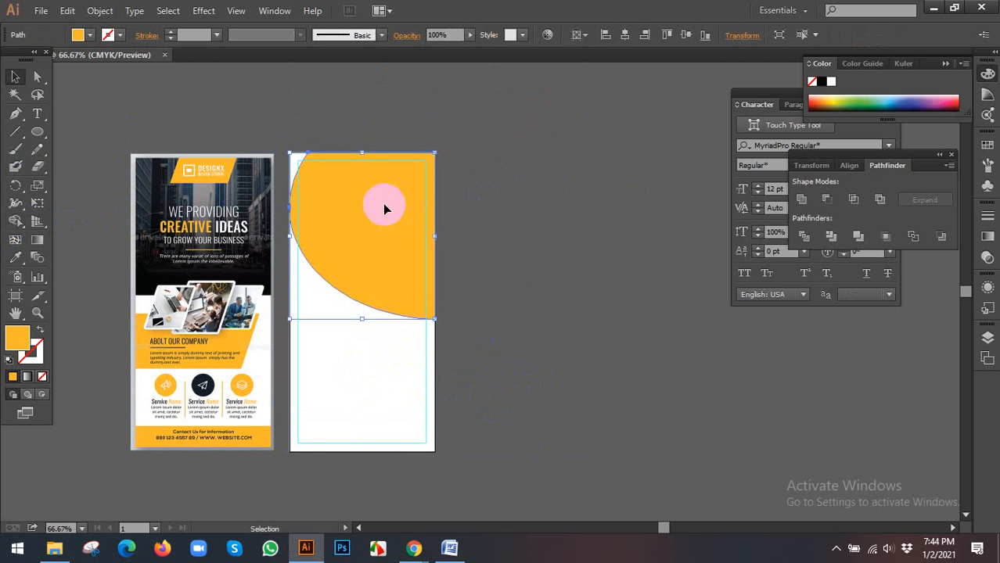
left_click(531, 150)
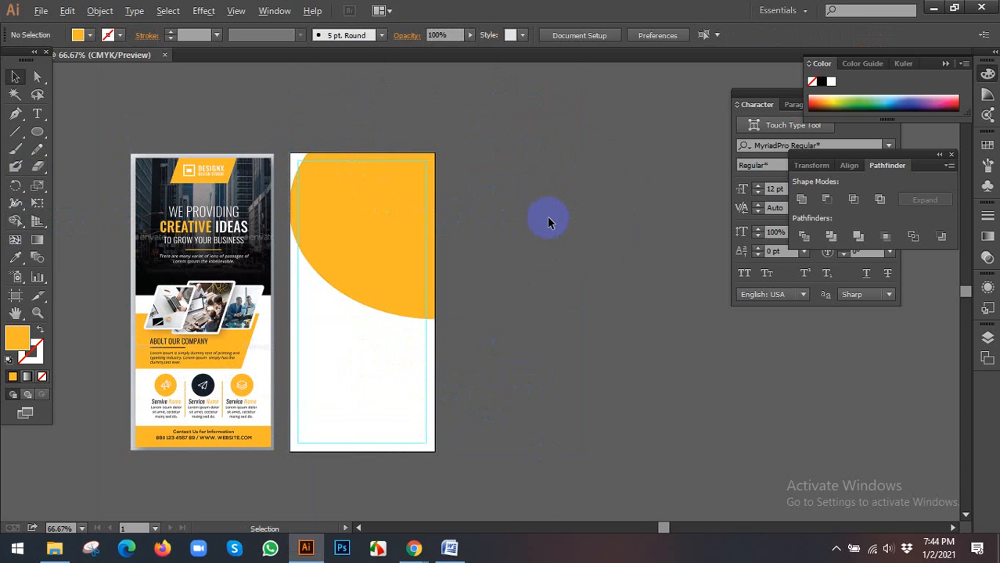
scroll(547, 216, "up", 1)
scroll(641, 261, "left", 3)
left_click(439, 231)
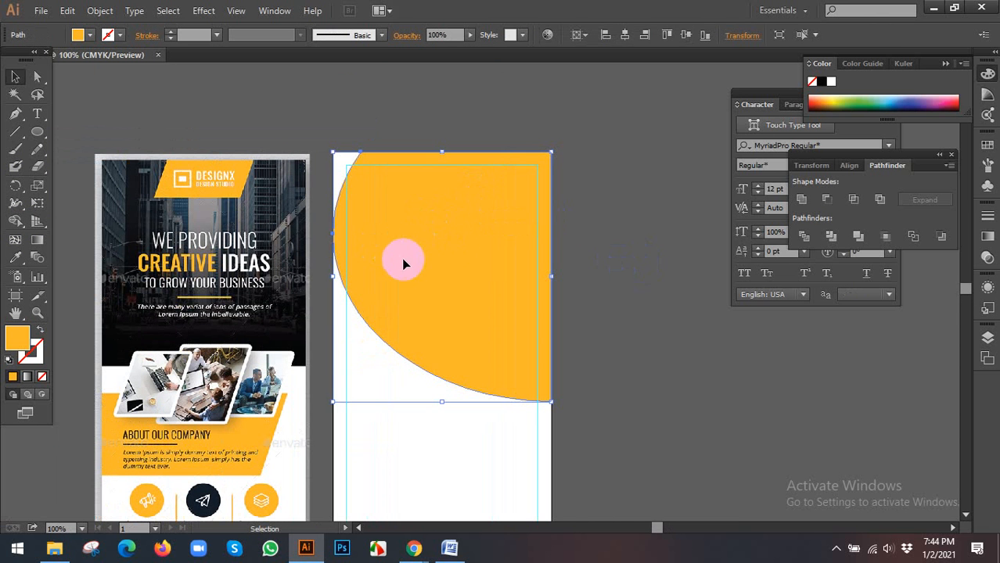
scroll(459, 236, "down", 1)
scroll(183, 201, "down", 2)
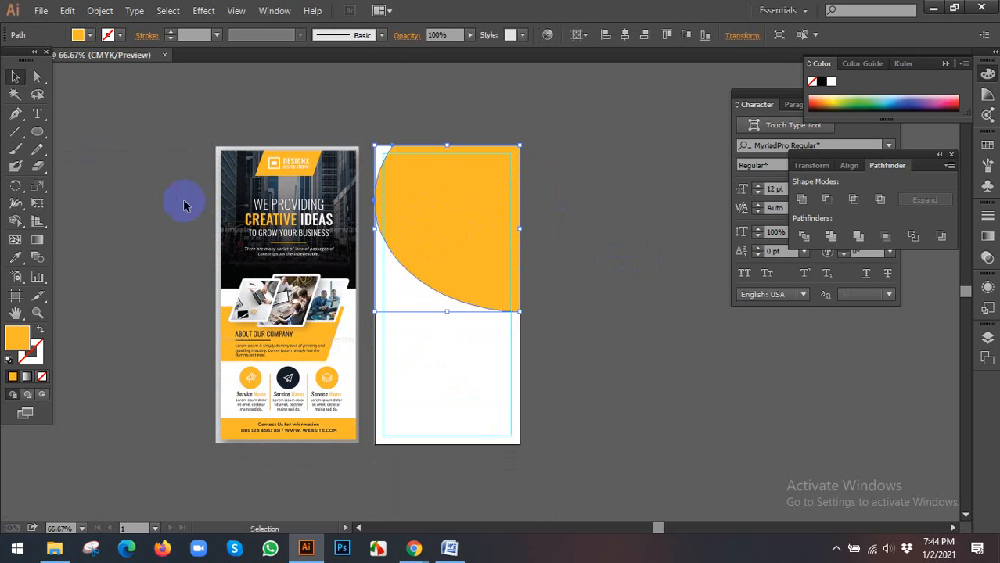
left_click(126, 192)
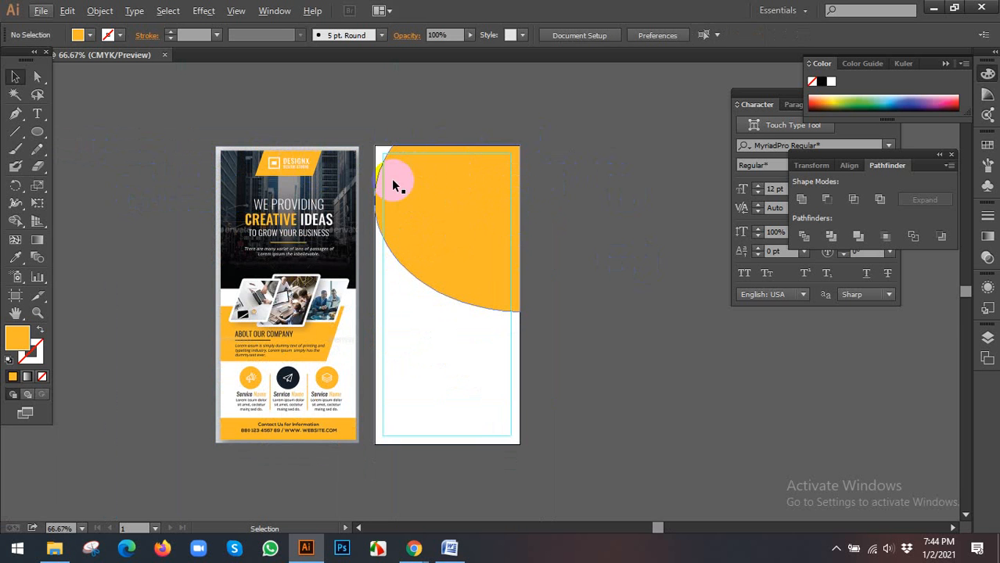
Draw a small circle over the artboard's upper-left corner, overlapping the orange-yellow curved shape.
key("alt")
scroll(464, 263, "up", 4)
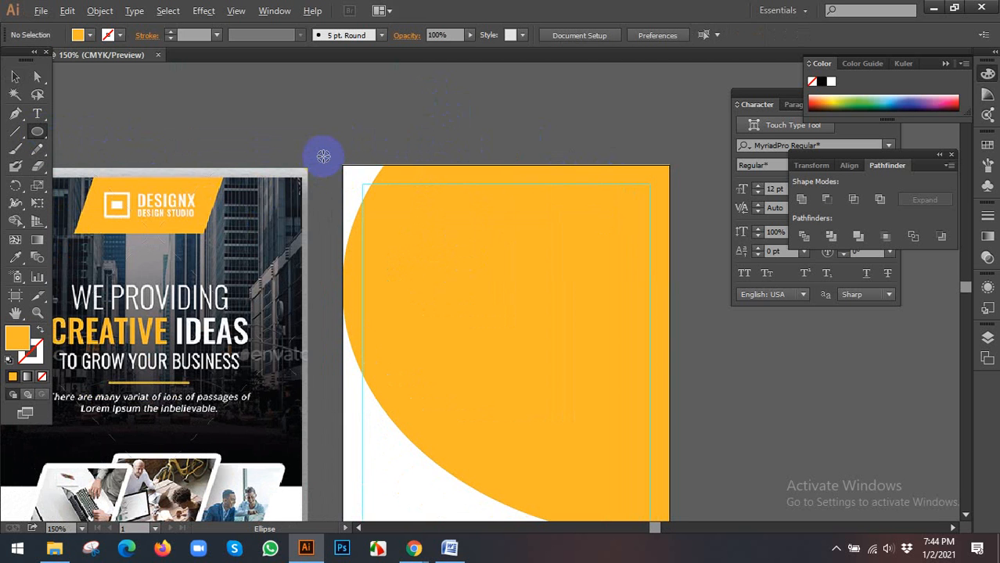
scroll(323, 156, "down", 1)
left_click_drag(317, 152, 397, 227)
key("v")
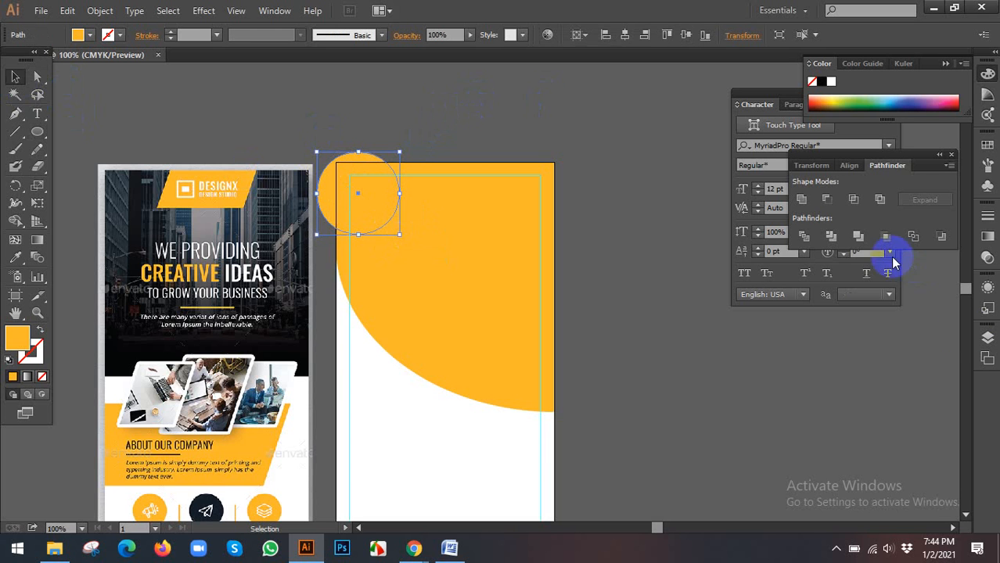
Switch to the Google Meet call in Chrome, present the entire screen and hide the sharing notice.
left_click(835, 547)
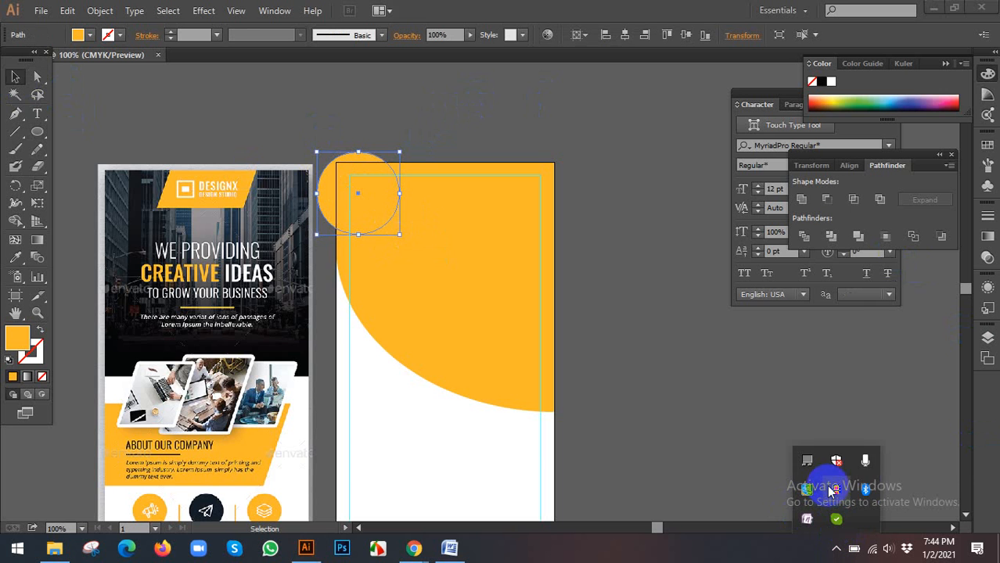
left_click(449, 507)
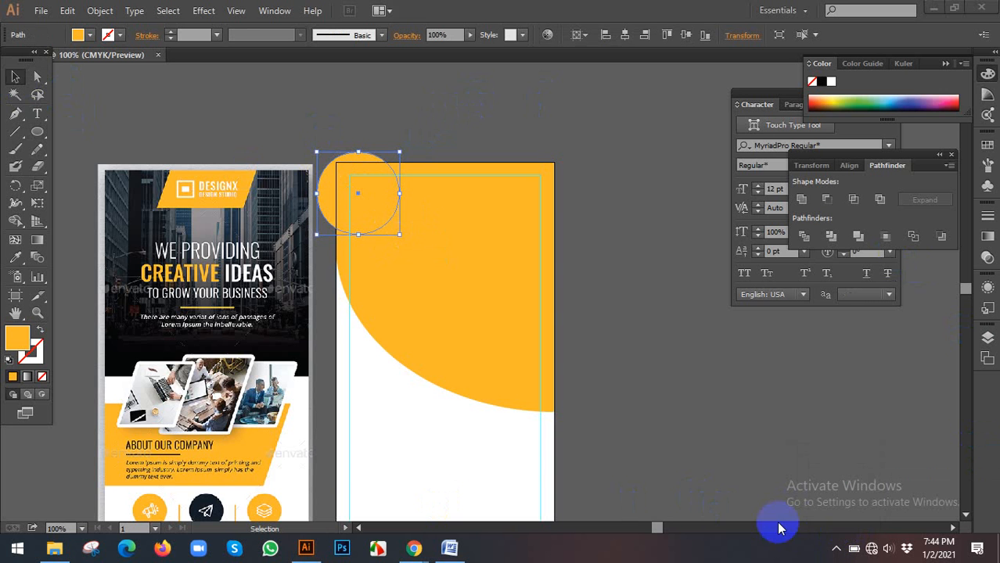
left_click(834, 550)
left_click(834, 488)
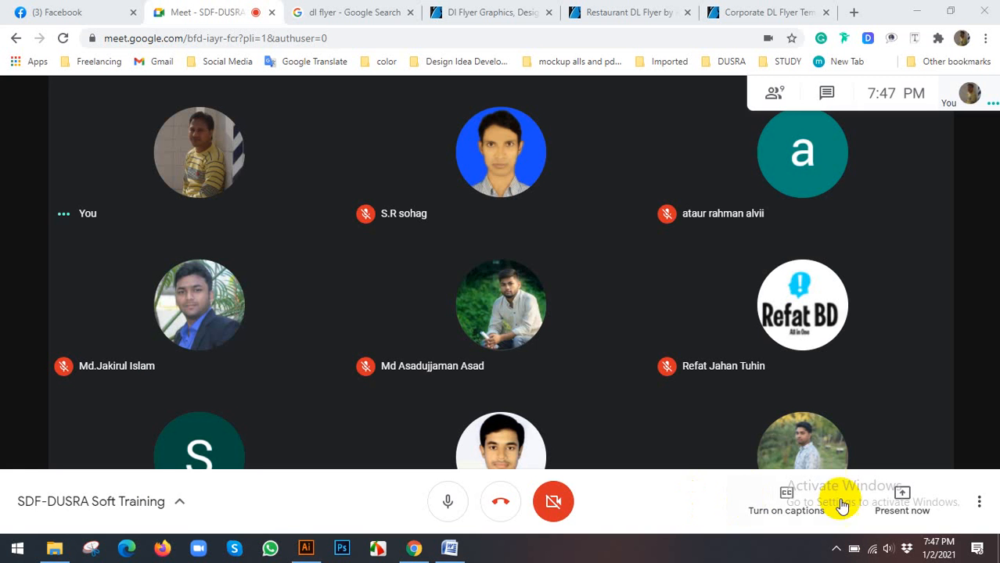
left_click(896, 499)
left_click(864, 373)
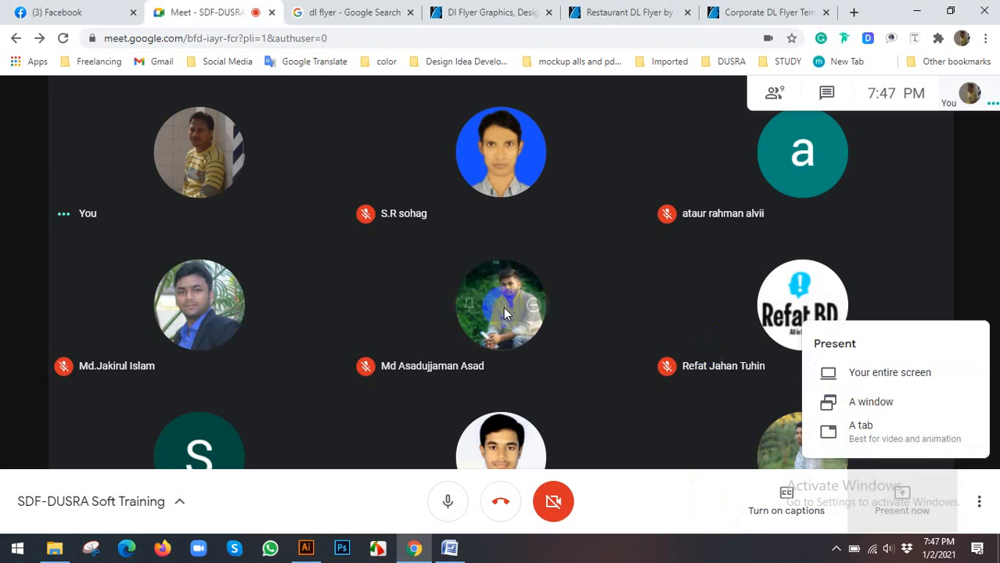
left_click(622, 354)
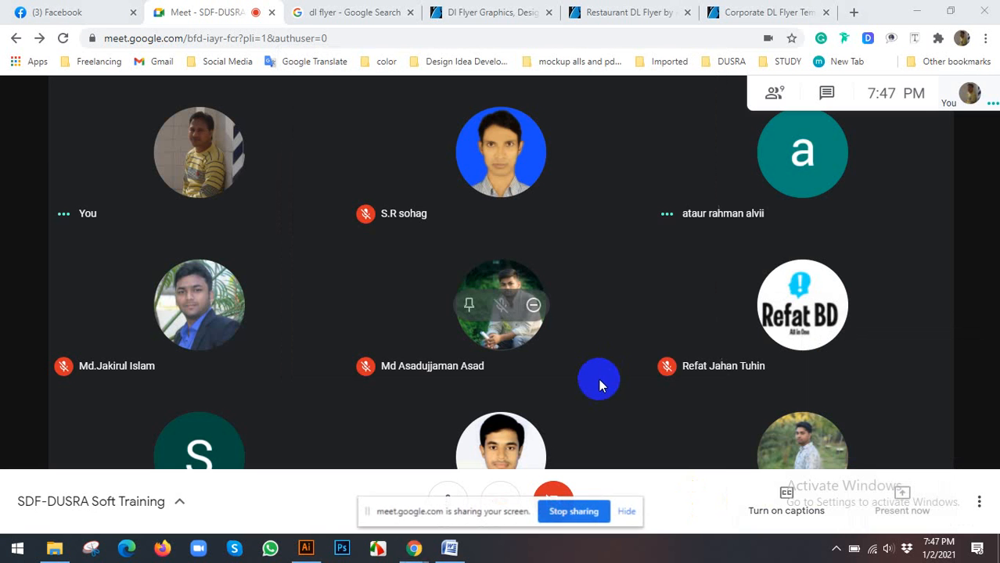
left_click(632, 517)
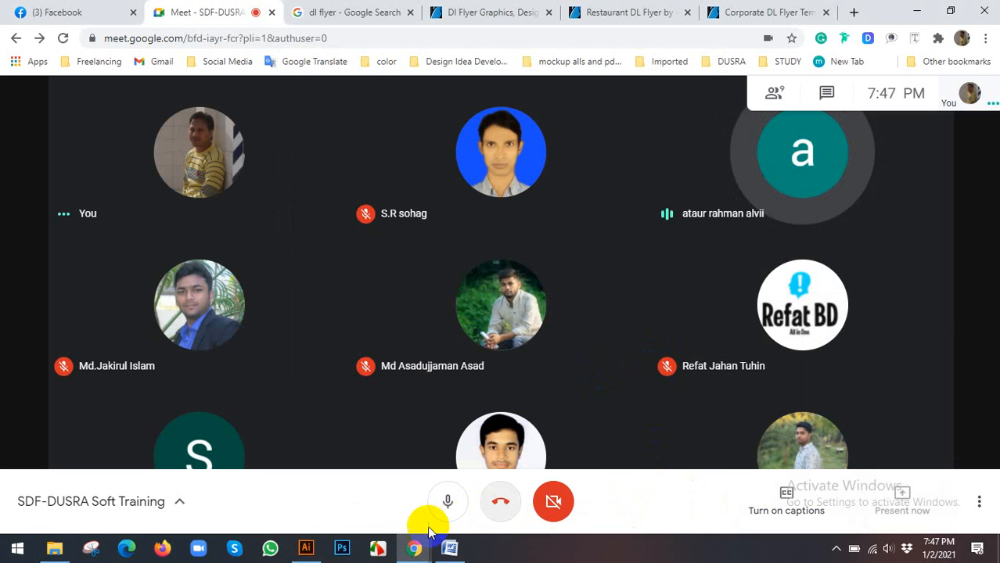
Return to Illustrator, fill the corner circle with the dark blue-grey sampled from the reference flyer's building photo and deselect it.
left_click(306, 548)
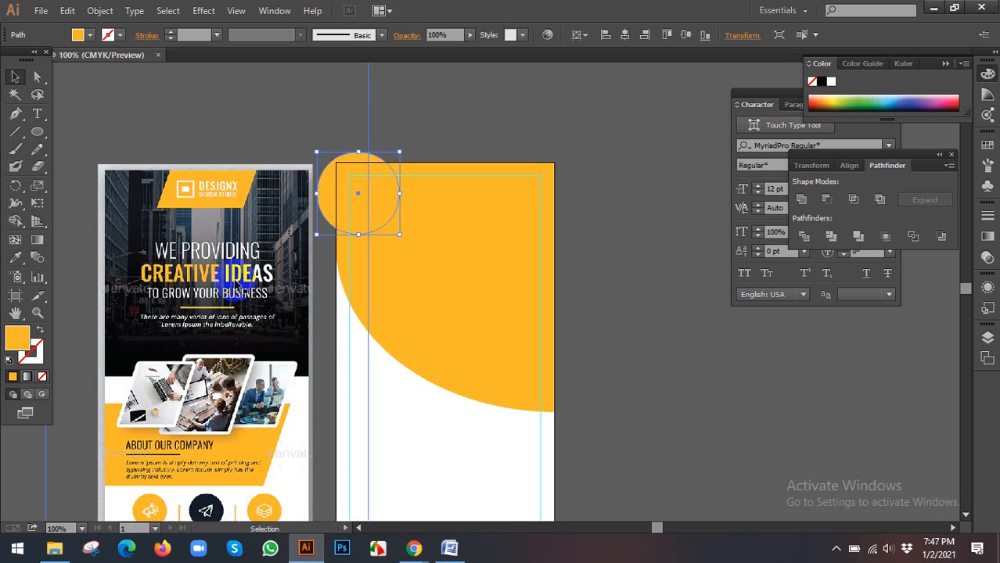
scroll(141, 258, "down", 1)
left_click(14, 259)
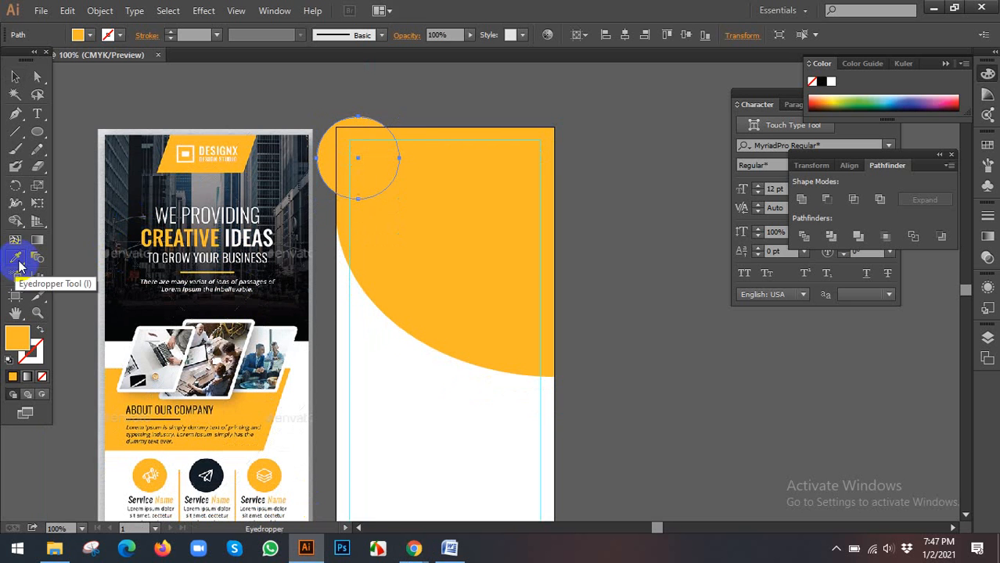
left_click(125, 168)
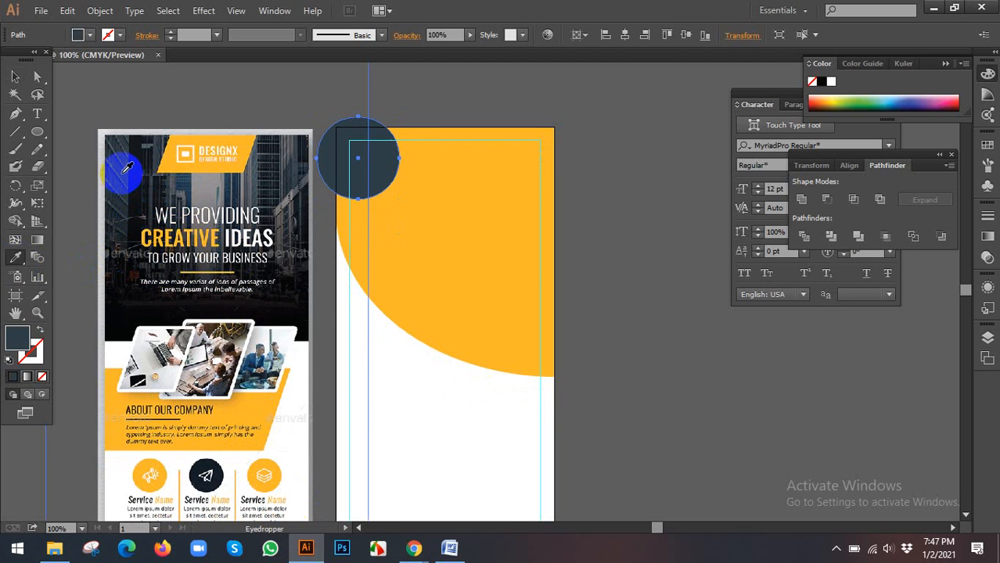
left_click(15, 76)
left_click(398, 104)
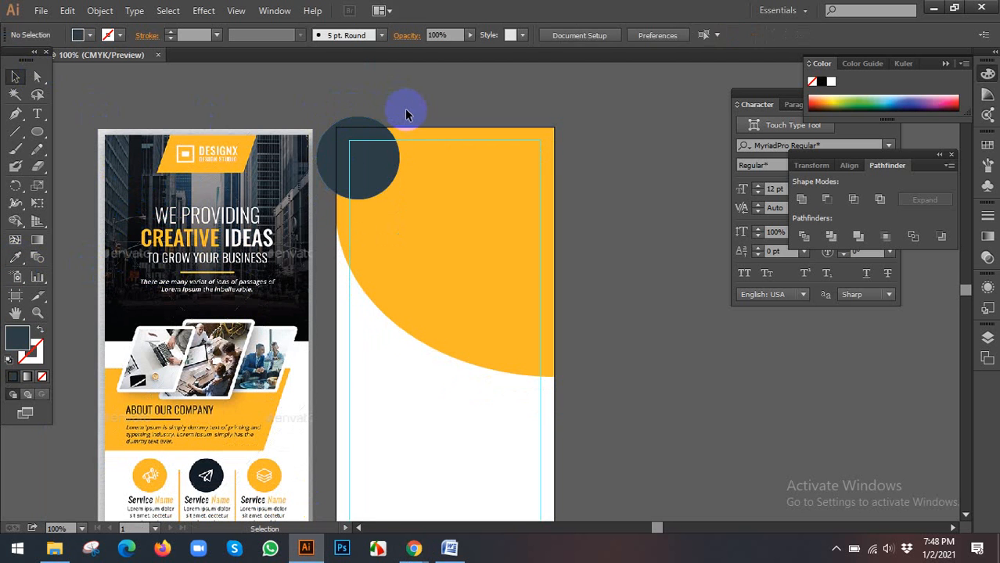
scroll(401, 130, "up", 1)
scroll(395, 149, "up", 1)
scroll(408, 188, "down", 2)
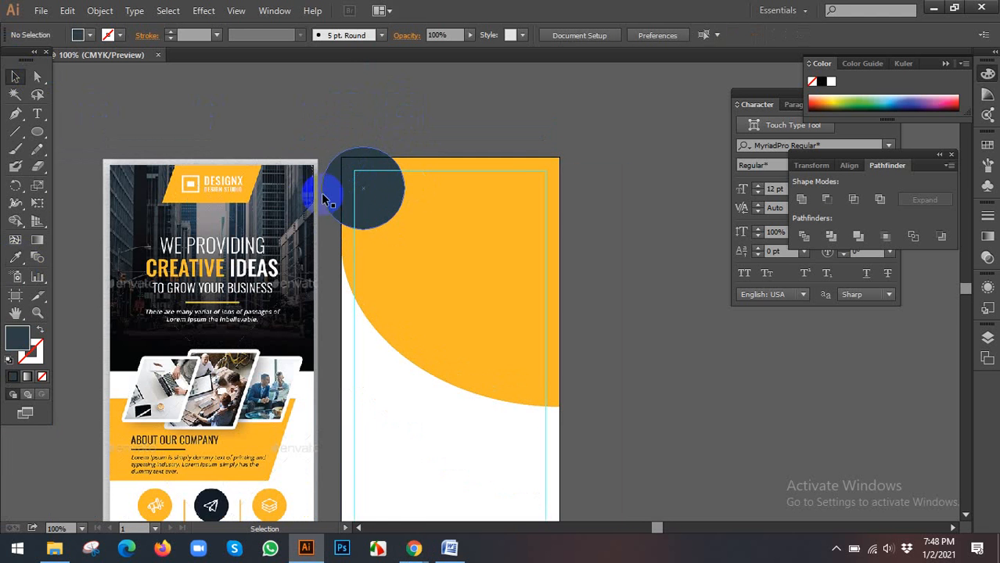
left_click_drag(226, 210, 286, 180)
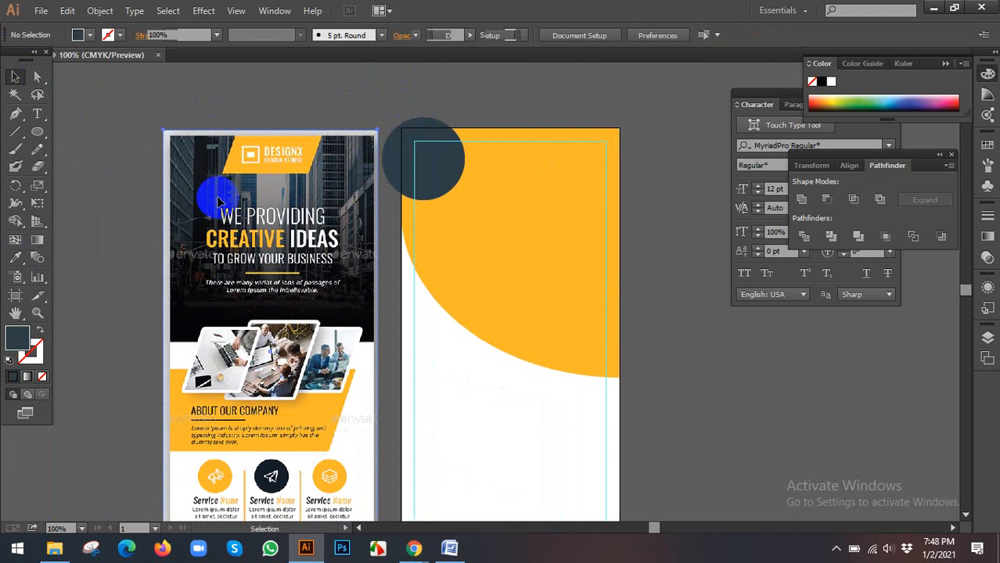
left_click(238, 156)
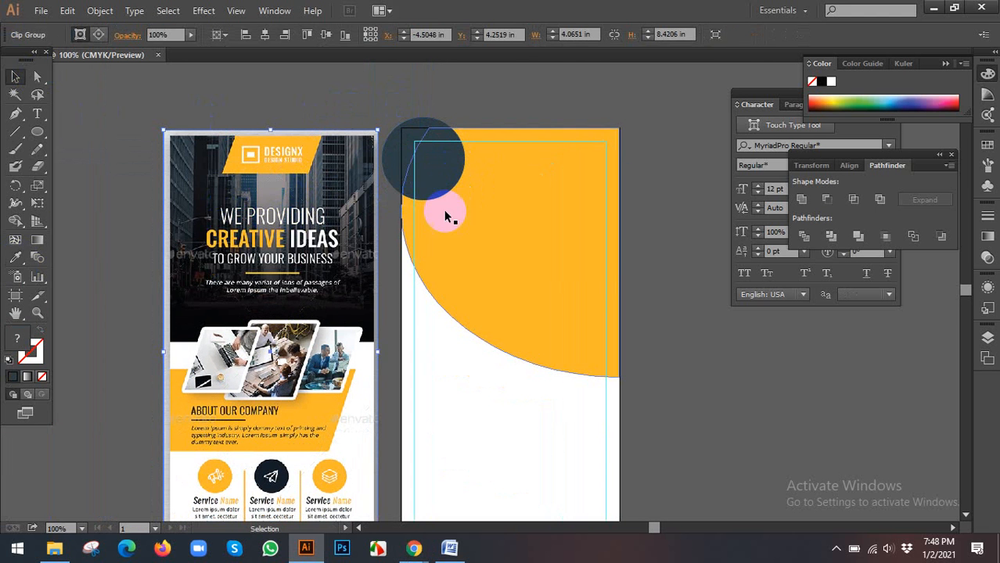
left_click_drag(631, 201, 599, 187)
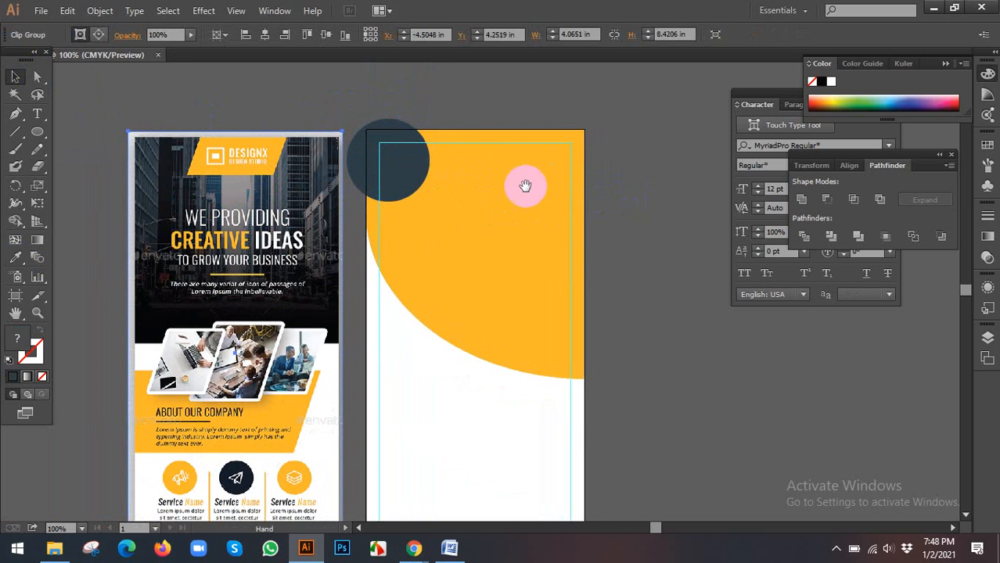
left_click(395, 363)
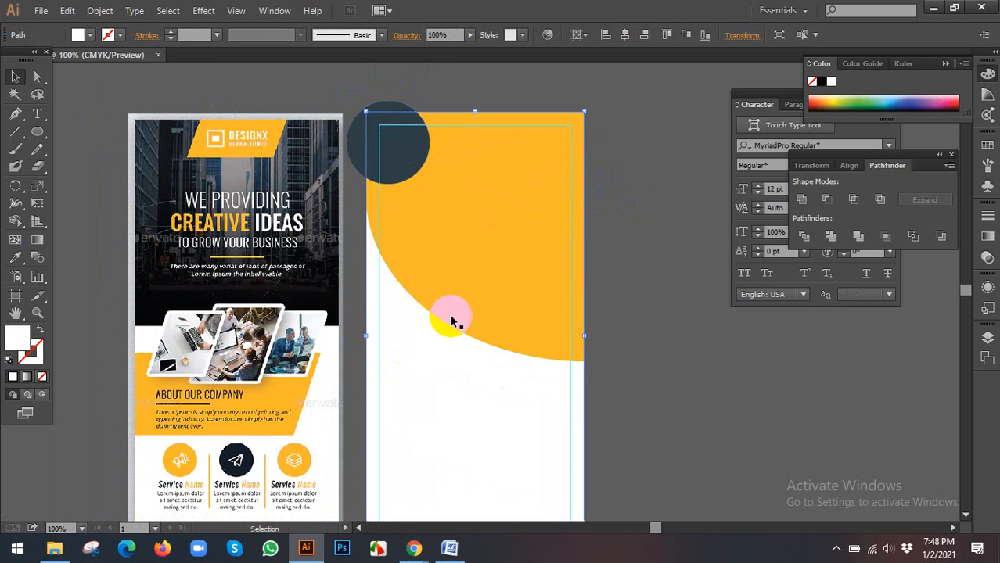
left_click(641, 251)
left_click(261, 162)
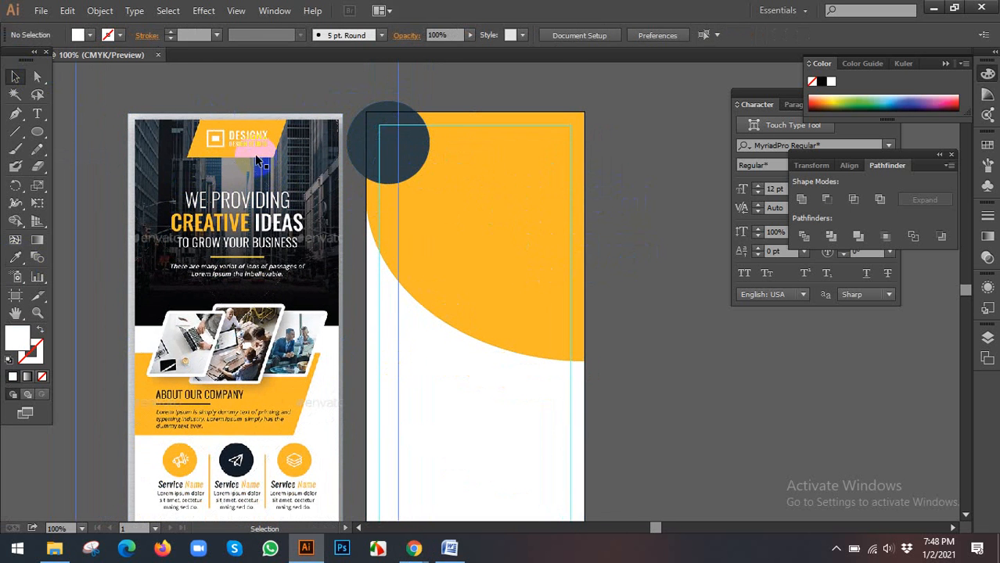
left_click(520, 192)
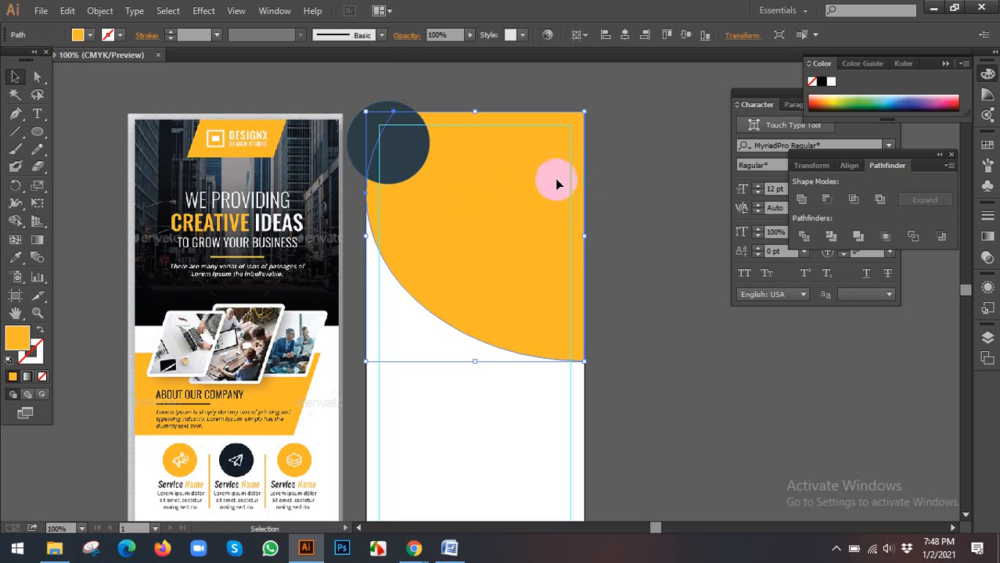
scroll(531, 181, "up", 2)
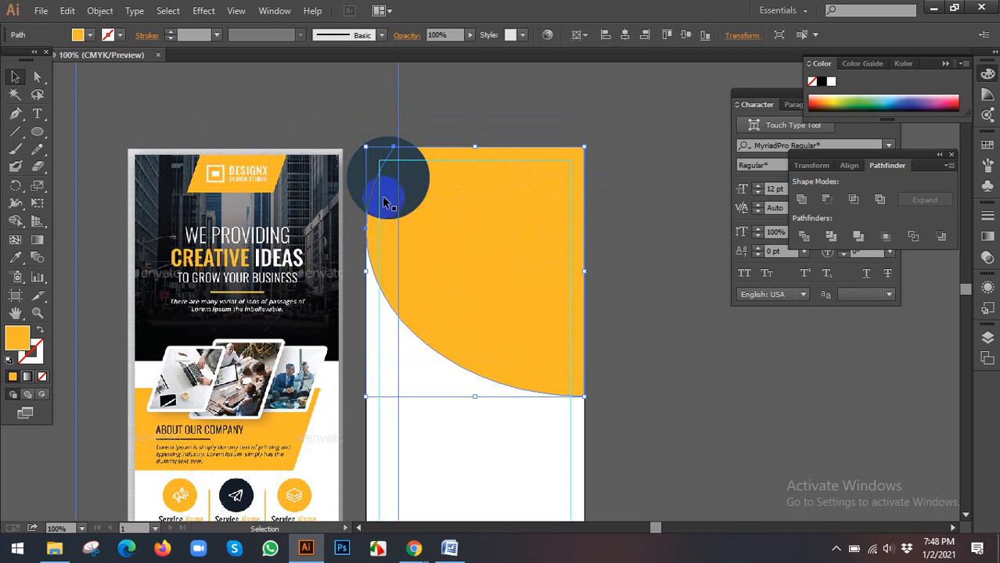
Enlarge the dark blue-grey corner circle proportionally and shift it slightly so it still overhangs the artboard's upper-left corner.
left_click(415, 188)
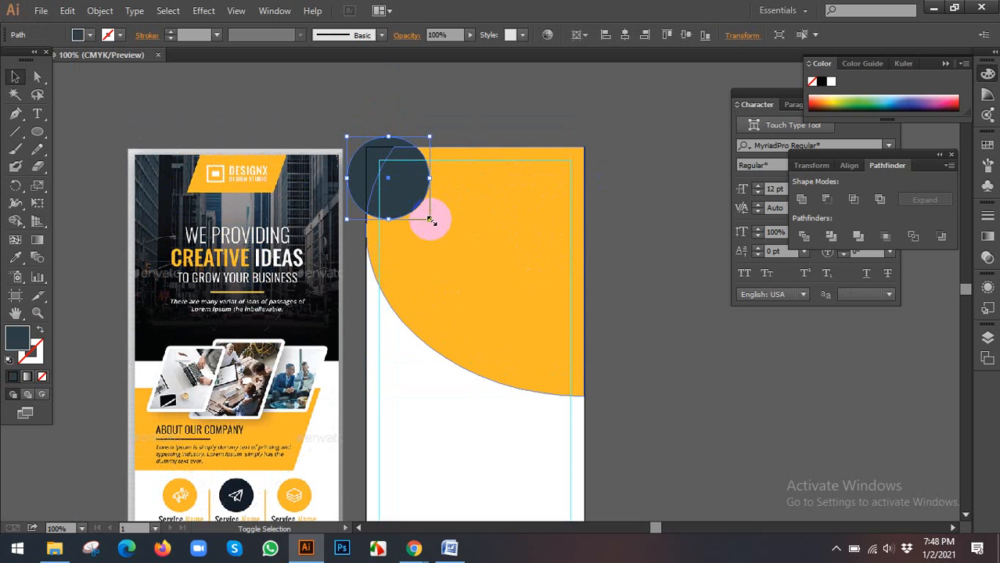
left_click_drag(428, 220, 467, 256)
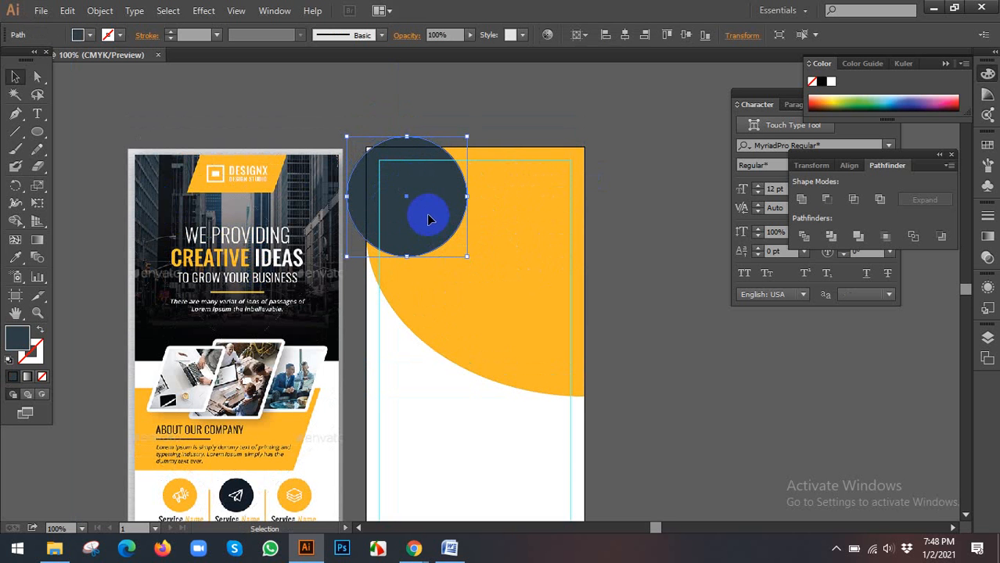
left_click_drag(428, 172, 422, 167)
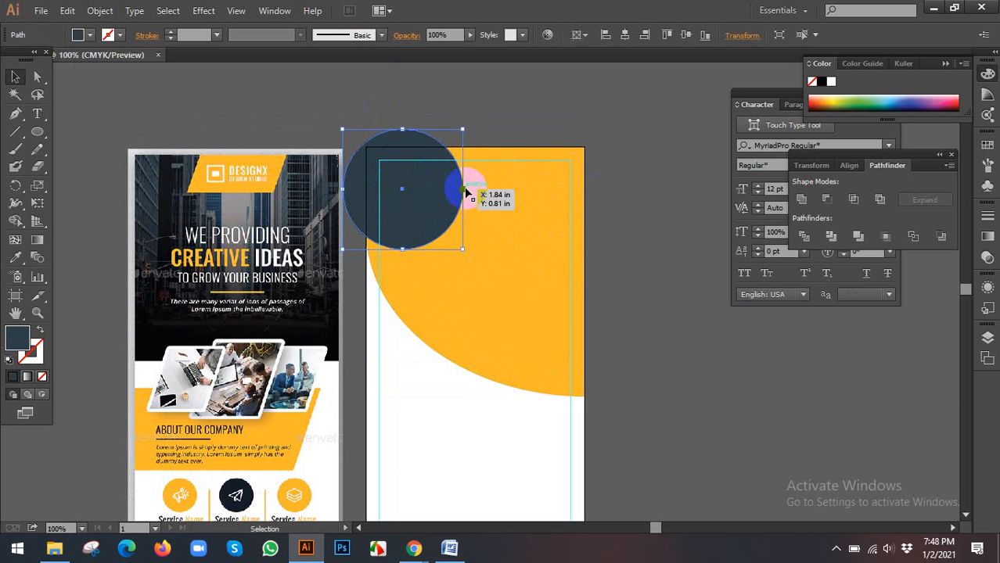
mouse_move(462, 193)
left_mouse_down()
mouse_move(502, 197)
mouse_move(450, 198)
left_mouse_up()
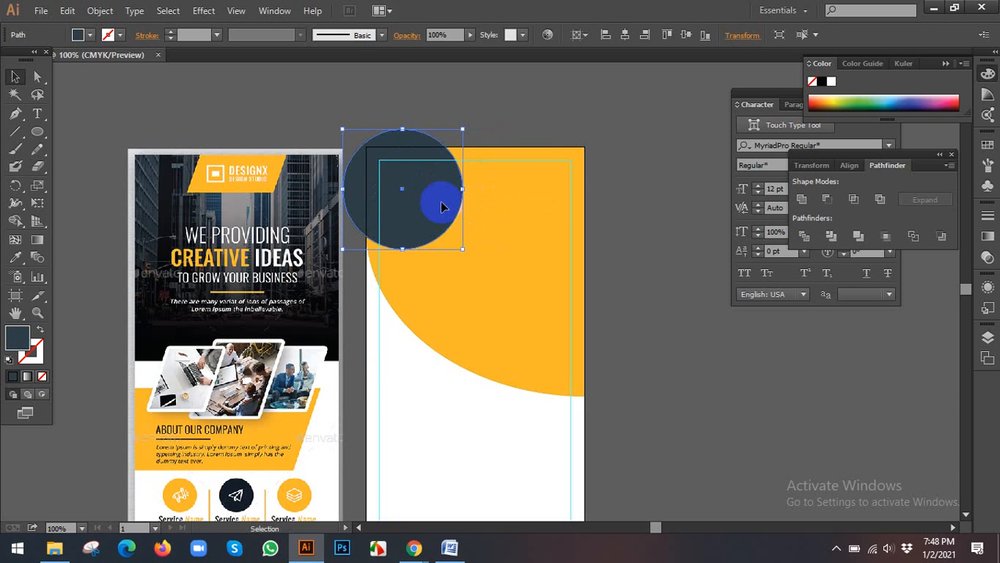
Trim away the part of the dark corner circle outside the white background rectangle with Shape Builder and deselect everything.
scroll(436, 196, "down", 1)
left_click(395, 374, "shift")
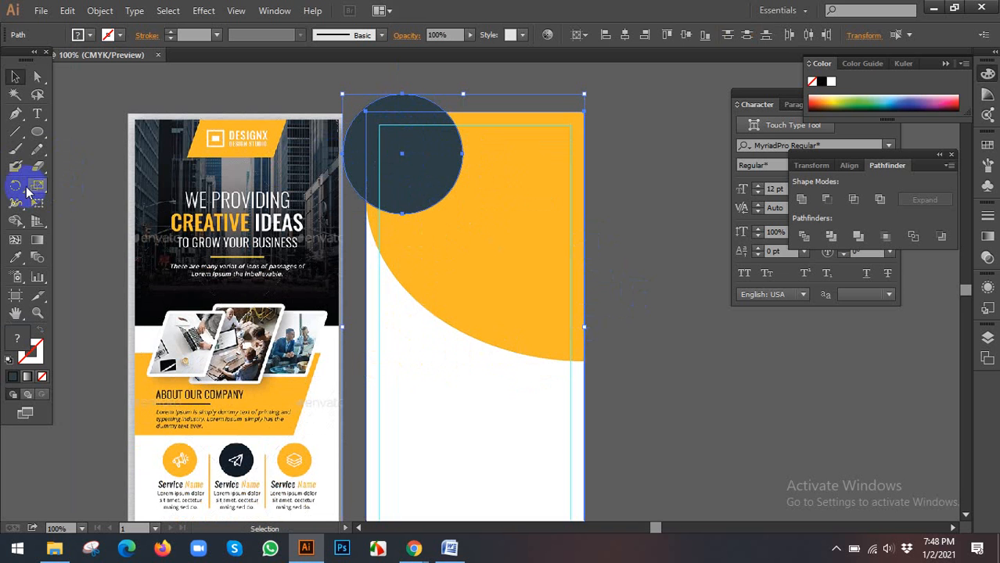
left_click_drag(15, 222, 108, 224)
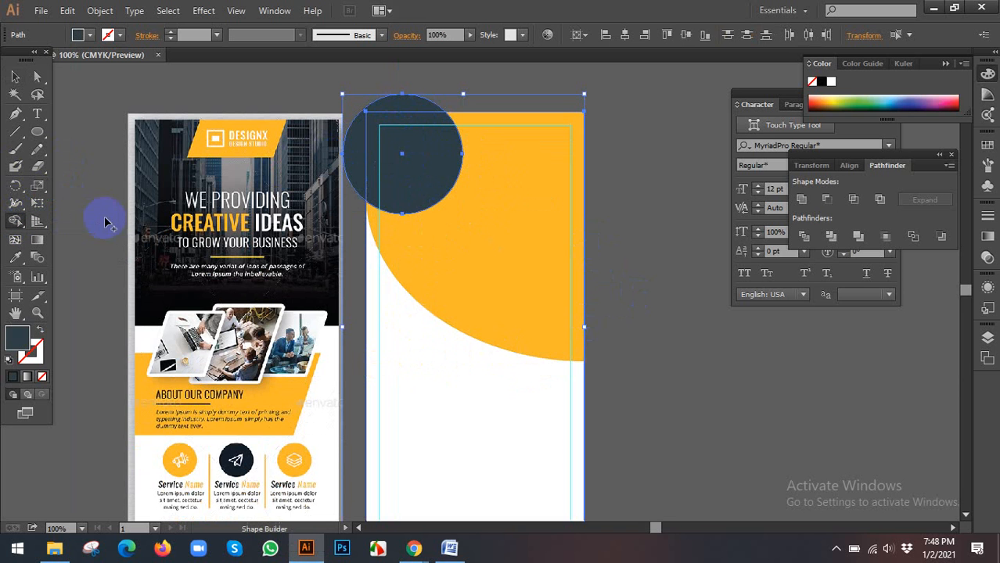
left_click(401, 107, "alt")
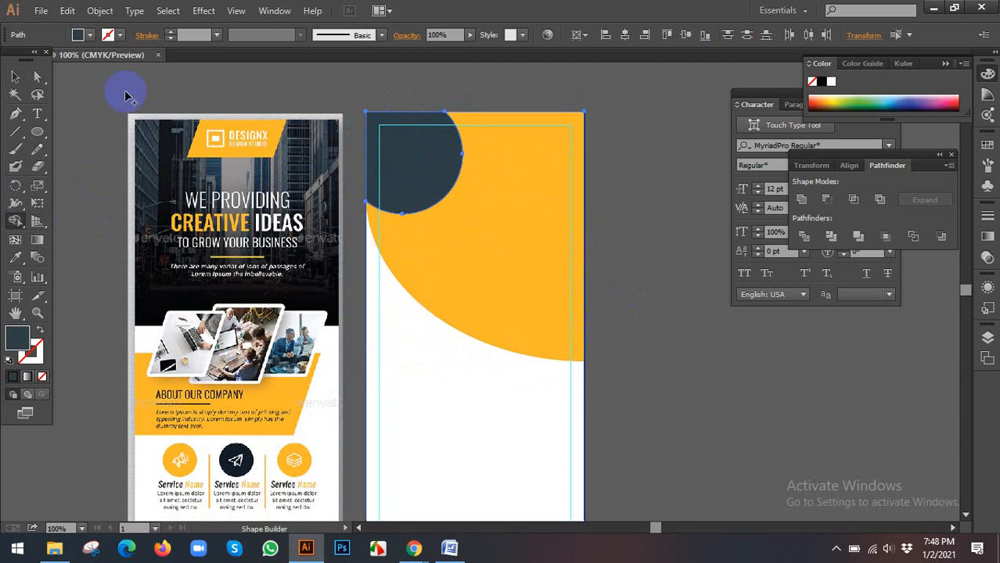
left_click(14, 77)
left_click(614, 229)
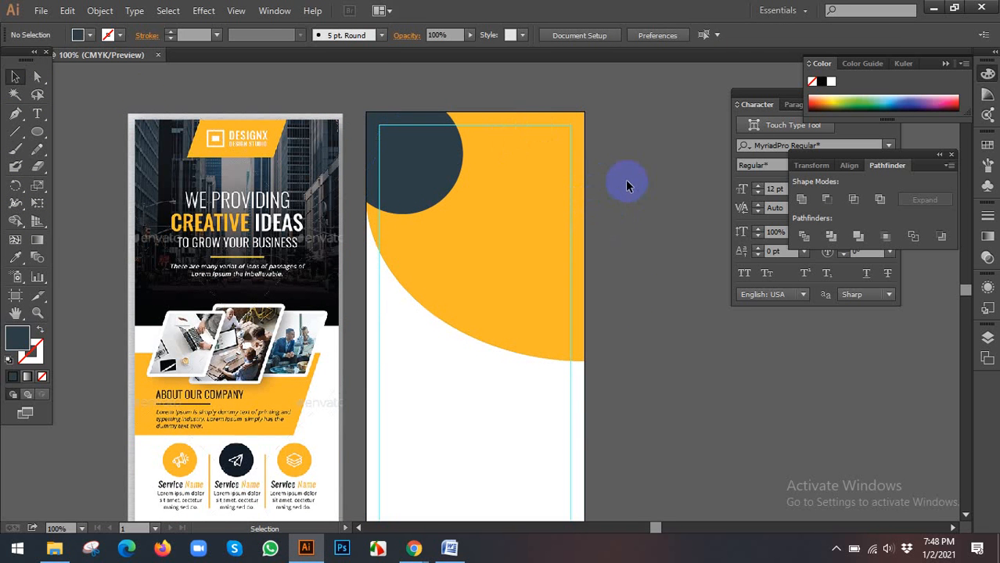
Compare the reference flyer's photo and service sections with the empty area below the orange-yellow curve.
scroll(612, 184, "down", 1)
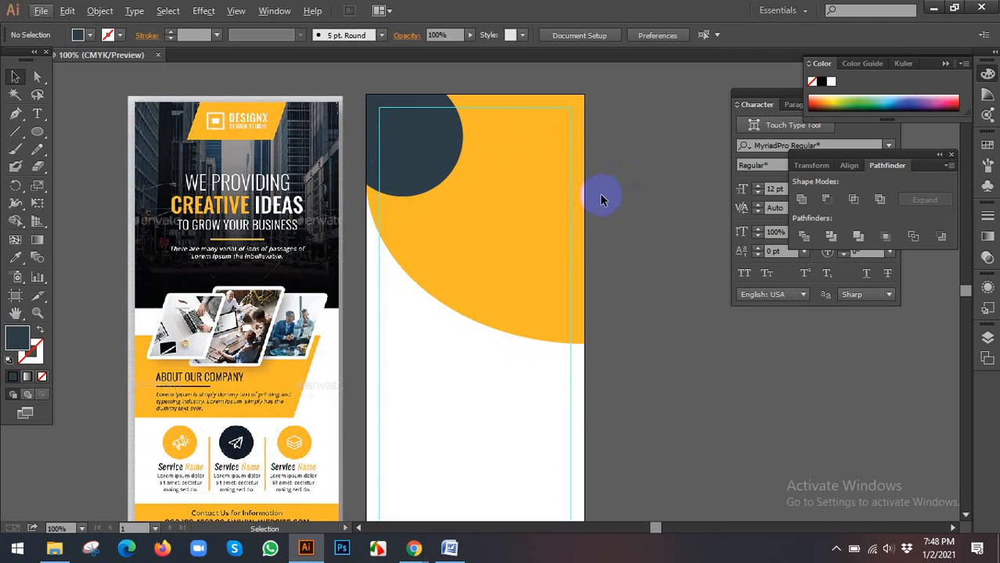
left_click_drag(601, 196, 571, 186)
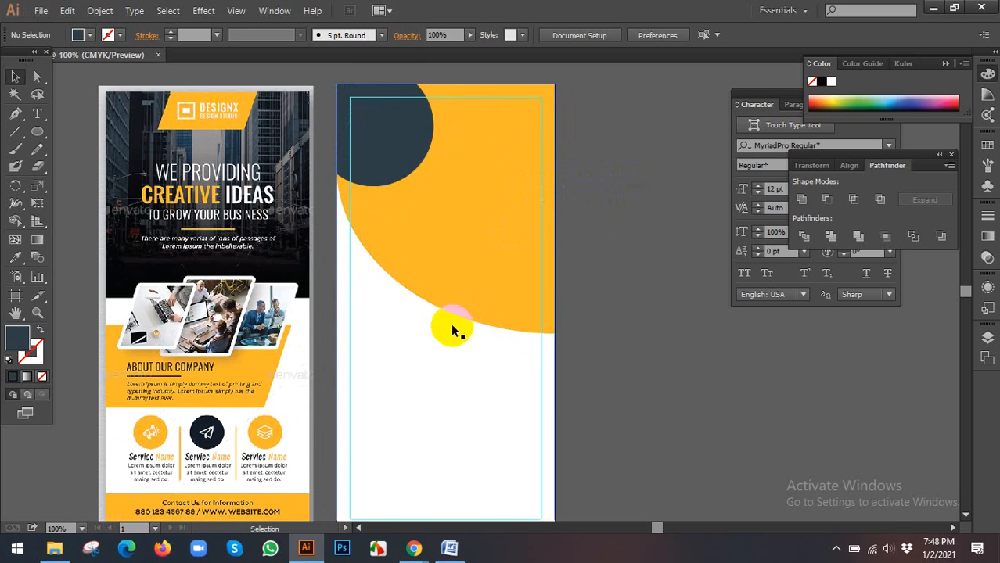
scroll(457, 329, "down", 2)
scroll(463, 328, "up", 2)
scroll(559, 309, "down", 2)
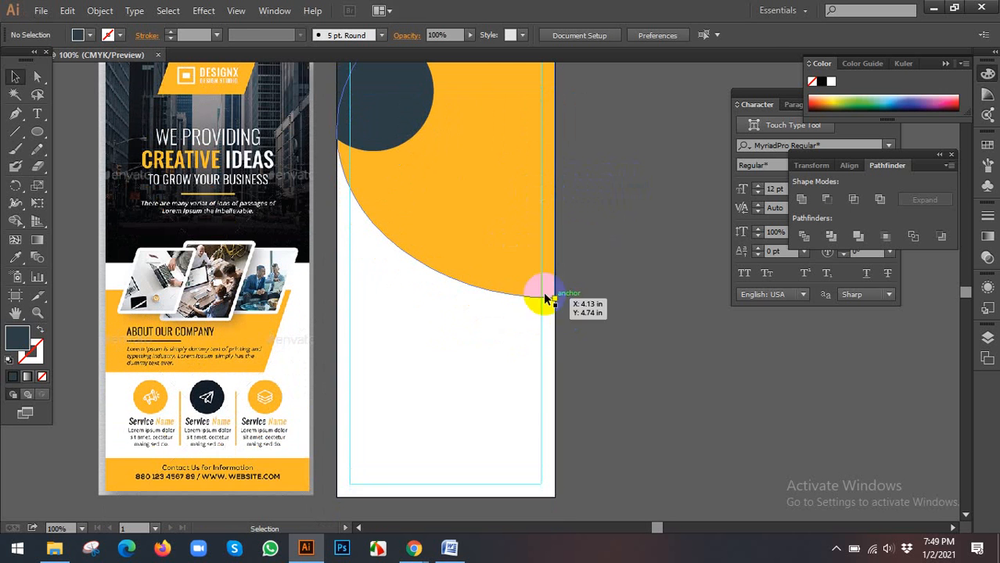
left_click(508, 268)
scroll(442, 310, "down", 2)
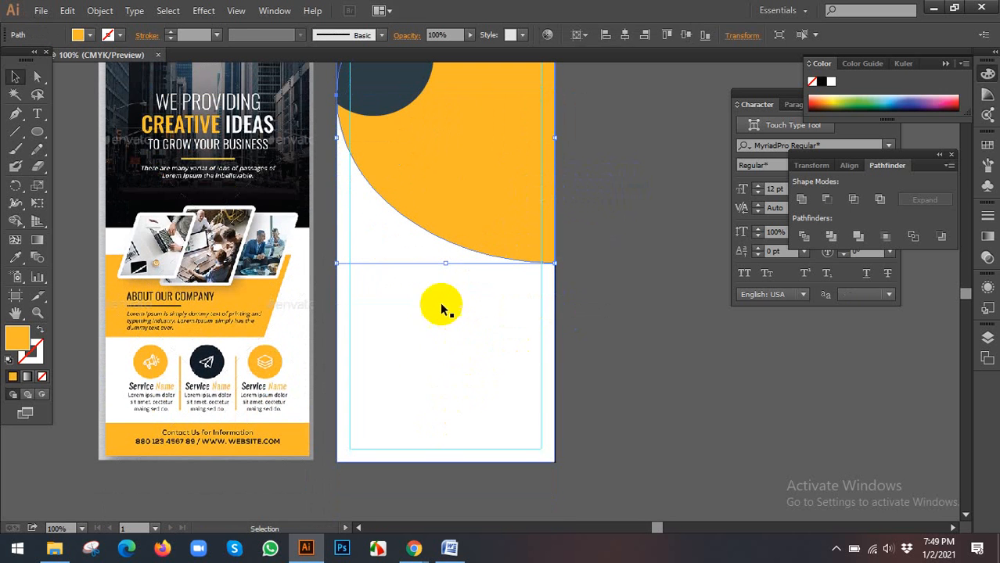
left_click(593, 291)
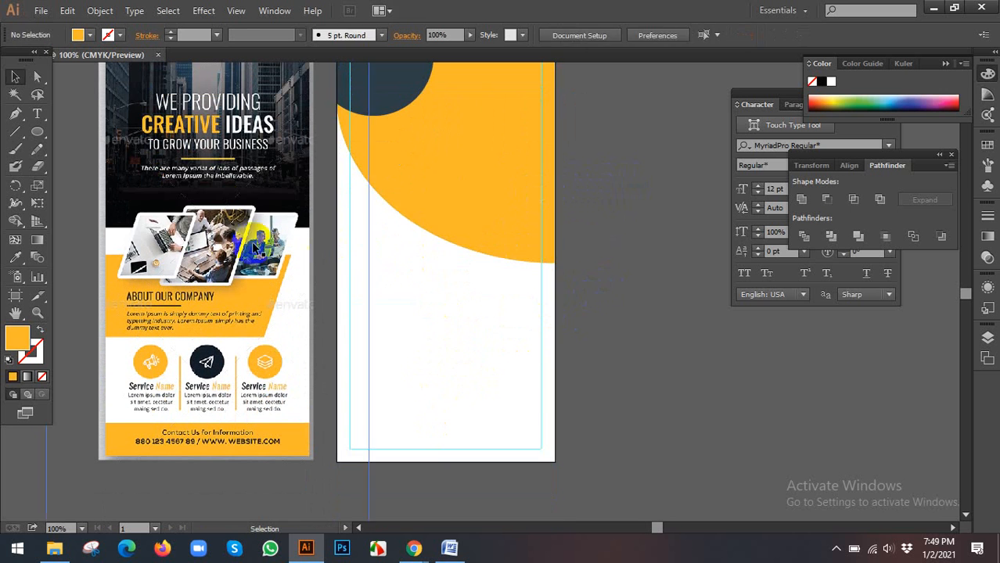
scroll(227, 238, "up", 1)
left_click_drag(425, 212, 387, 232)
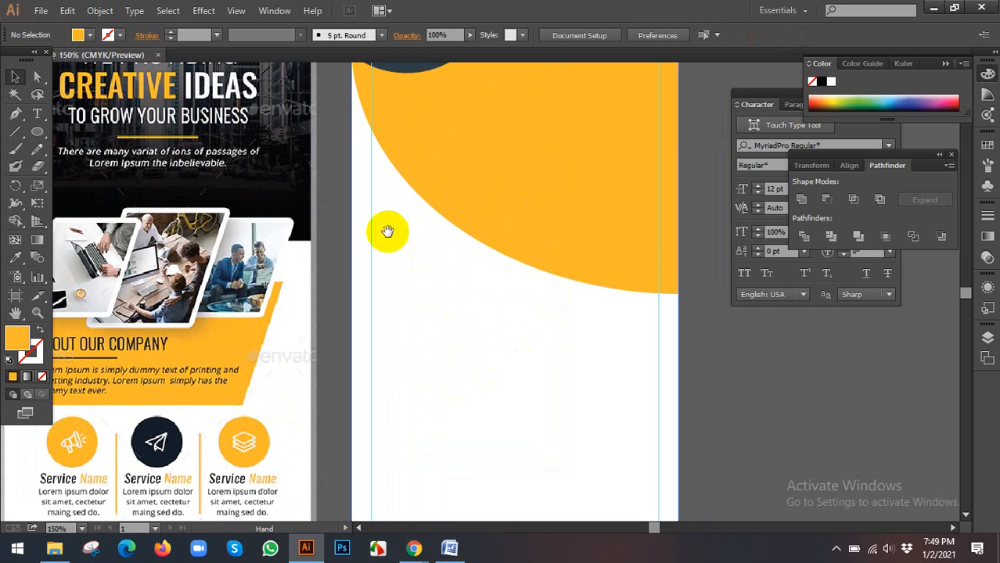
scroll(415, 234, "down", 2)
Lock the white background rectangle on the artboard.
left_click(483, 305)
left_click_drag(589, 306, 446, 335)
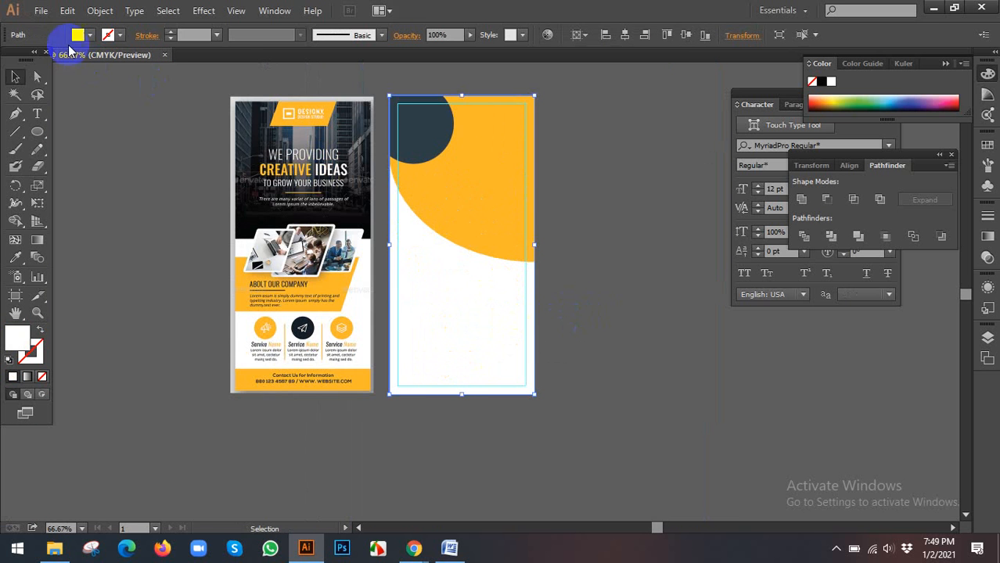
left_click(100, 10)
mouse_move(153, 97)
left_click(309, 99)
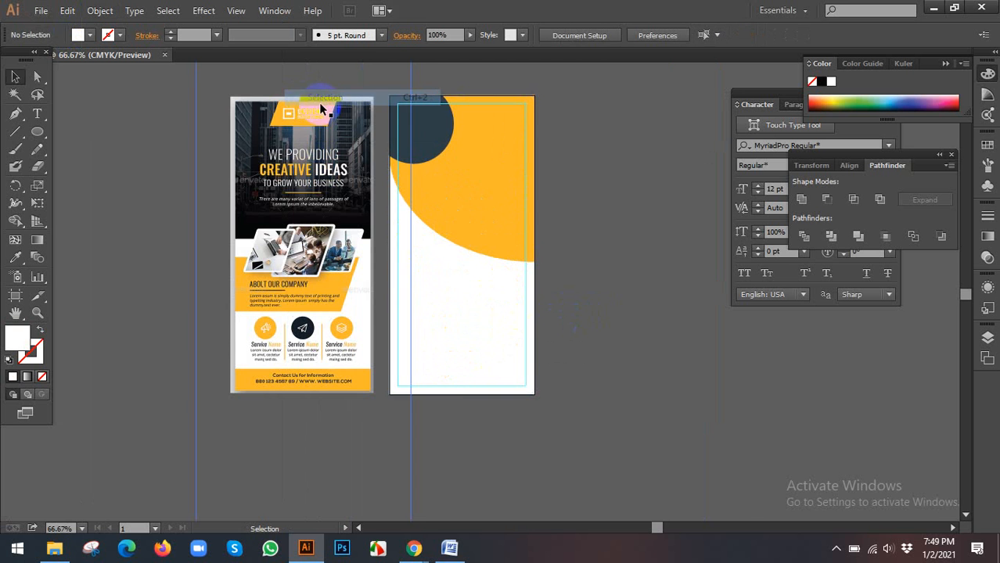
Draw a small circle centred on the lower-left edge of the orange-yellow curve, just inside the left margin guide.
scroll(443, 193, "up", 2)
left_click_drag(174, 323, 276, 267)
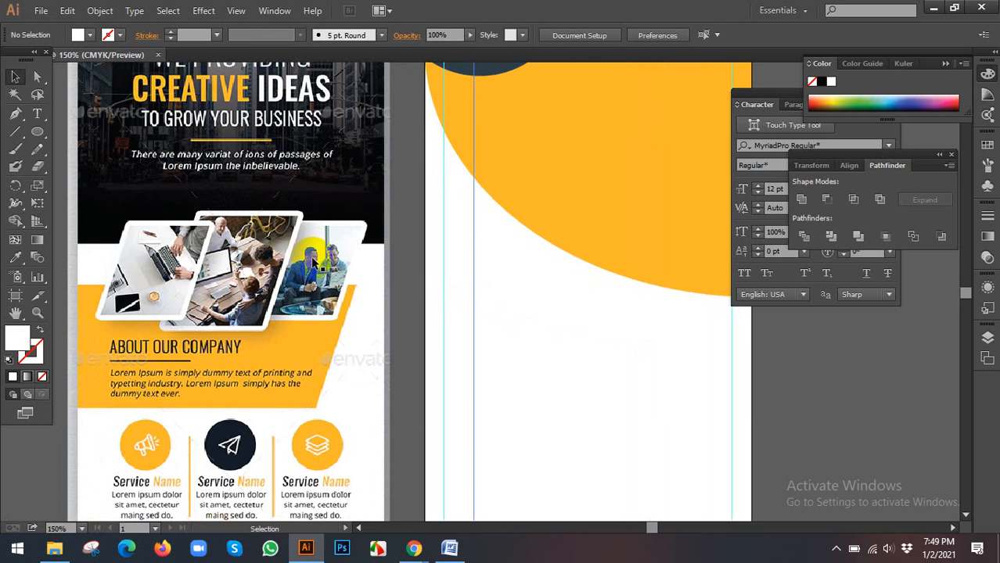
scroll(310, 264, "down", 2)
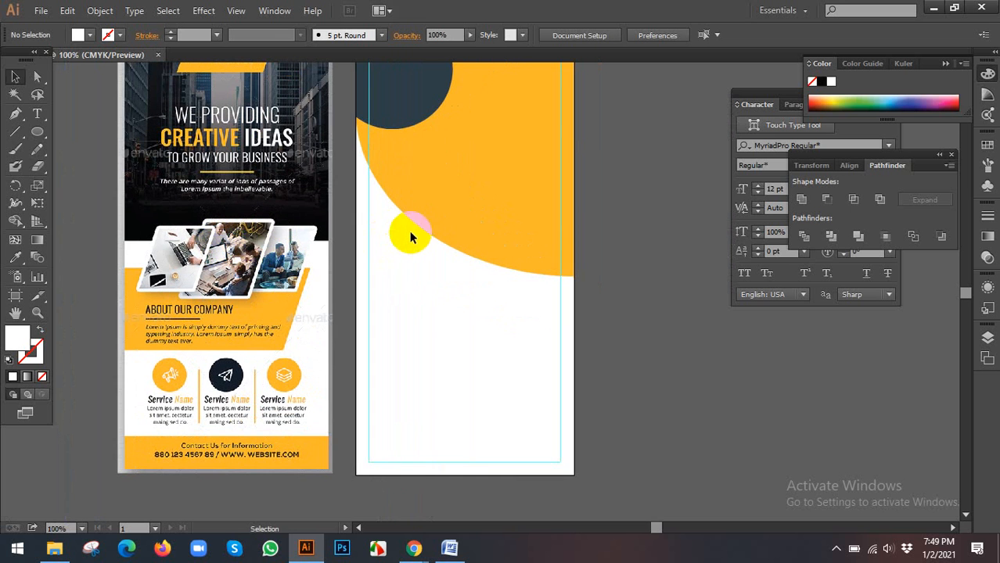
left_click_drag(432, 261, 415, 254)
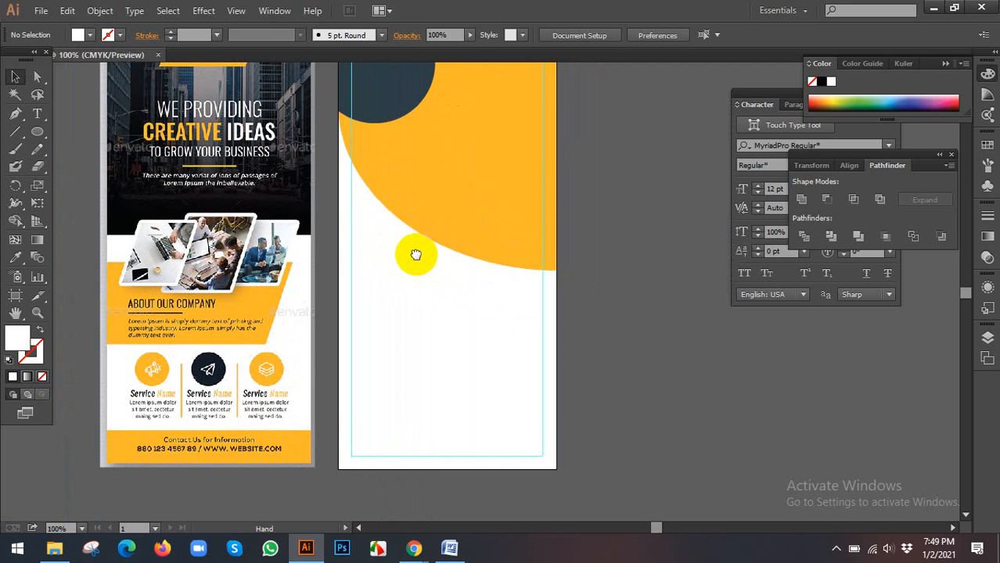
left_click(37, 136)
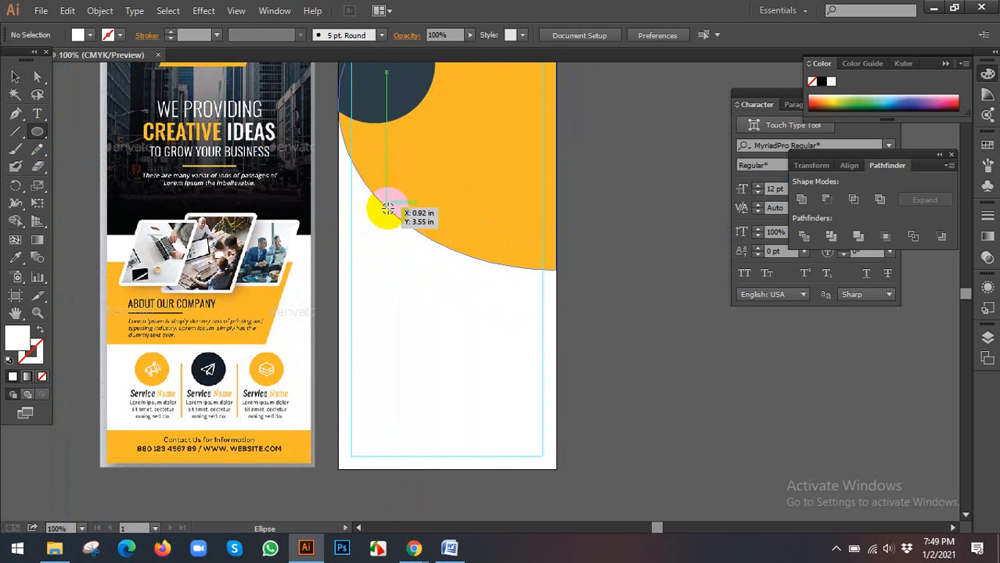
left_click_drag(387, 209, 406, 243)
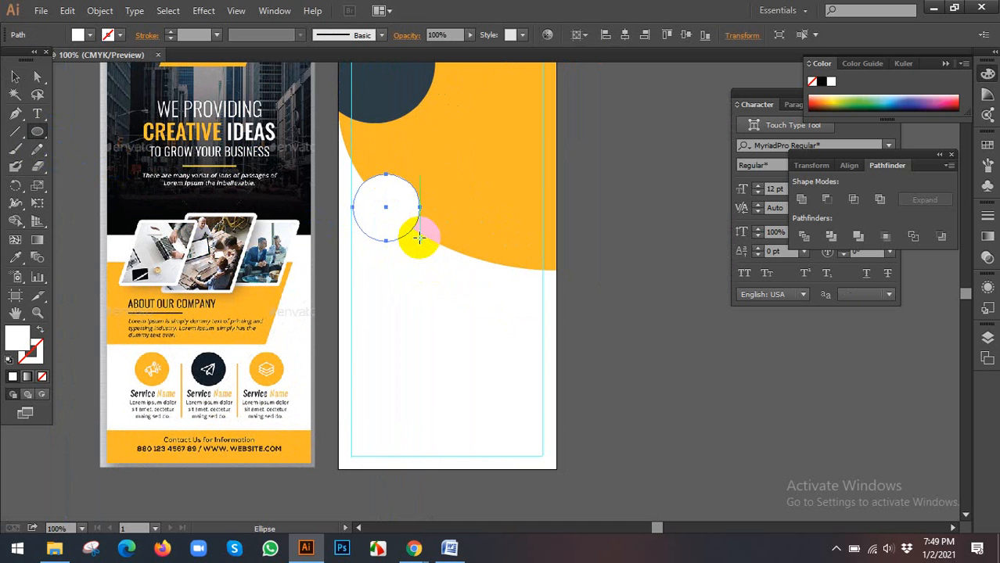
Fill the small circle with the dark blue-grey sampled from the large corner circle and deselect it.
left_click(16, 257)
scroll(346, 179, "up", 2)
left_click(407, 121)
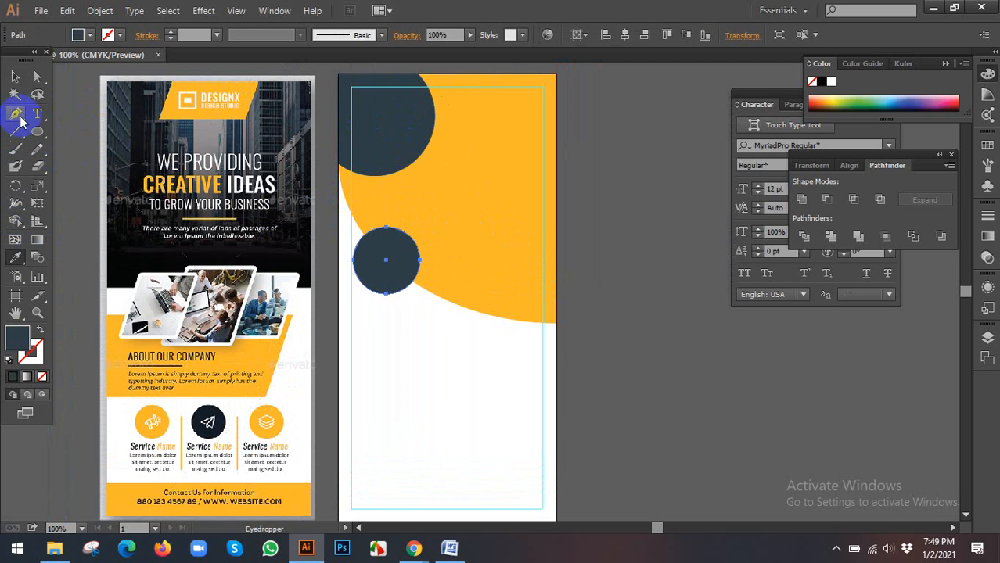
left_click(15, 75)
left_click(403, 332)
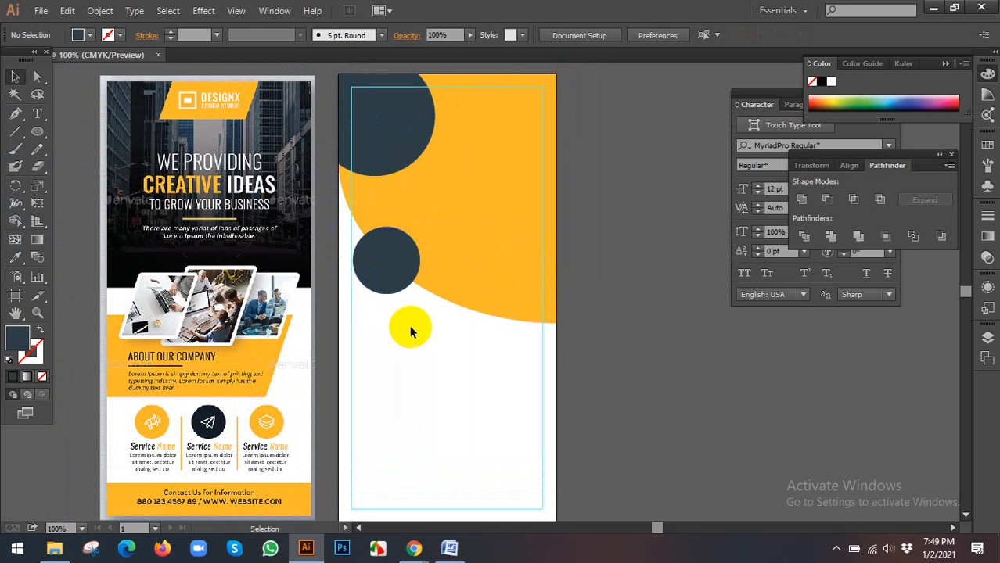
Duplicate the small dark circle twice along the lower edge of the orange-yellow curve, ending at the right margin guide.
scroll(409, 327, "up", 1)
left_click_drag(401, 328, 418, 229)
left_click(419, 221)
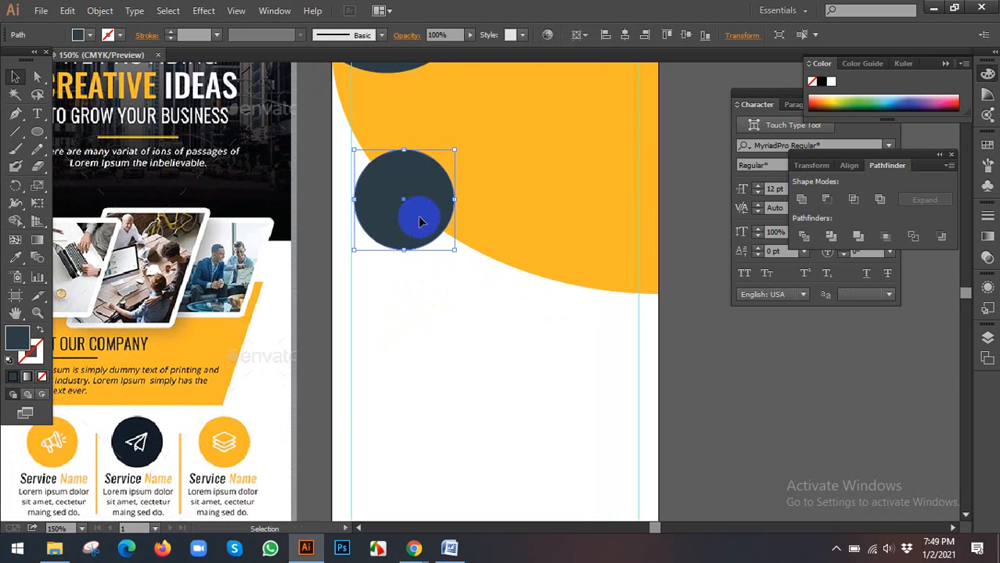
left_click(417, 291)
scroll(418, 299, "down", 1)
left_click_drag(418, 300, 395, 286)
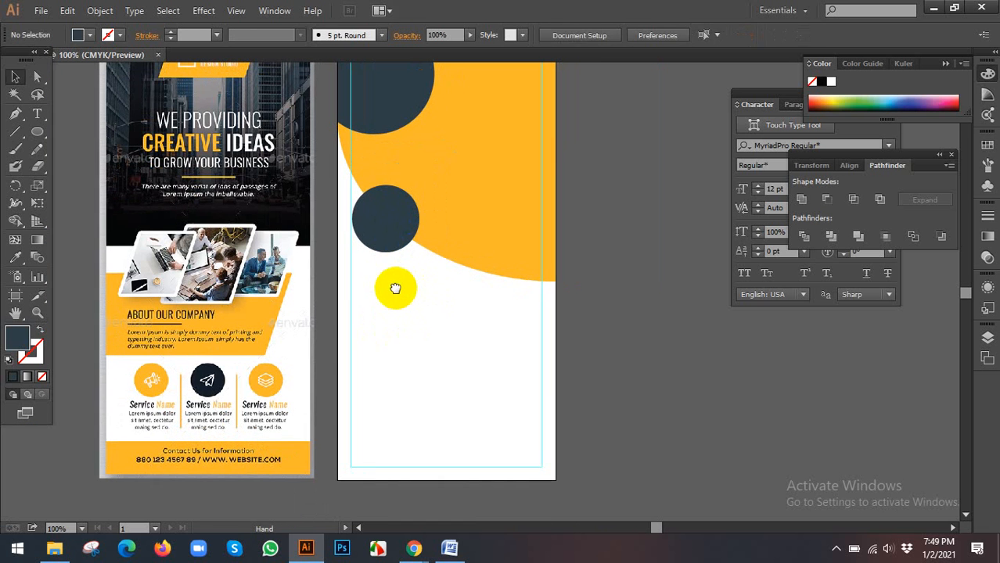
left_click(386, 234)
left_click_drag(386, 235, 508, 287)
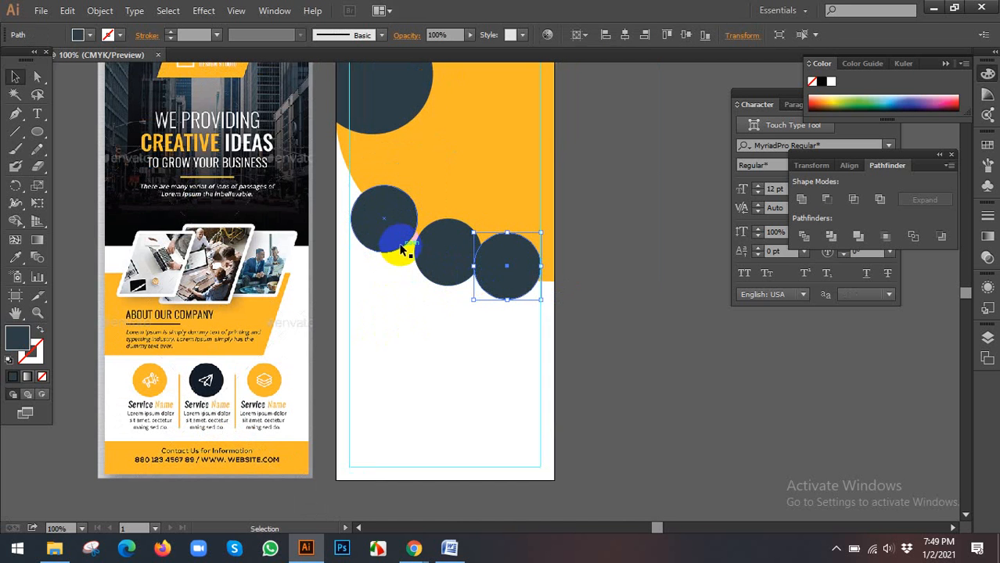
Scale the three small dark circles down slightly together, keeping them round, and deselect them.
left_click(381, 222)
left_click(445, 249, "shift")
left_click(504, 259, "shift")
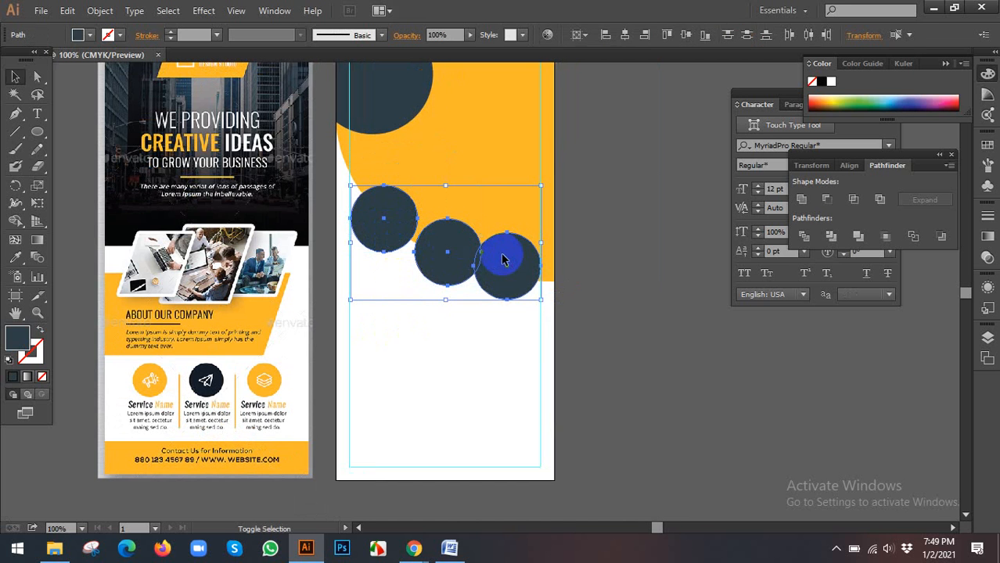
scroll(545, 307, "up", 3)
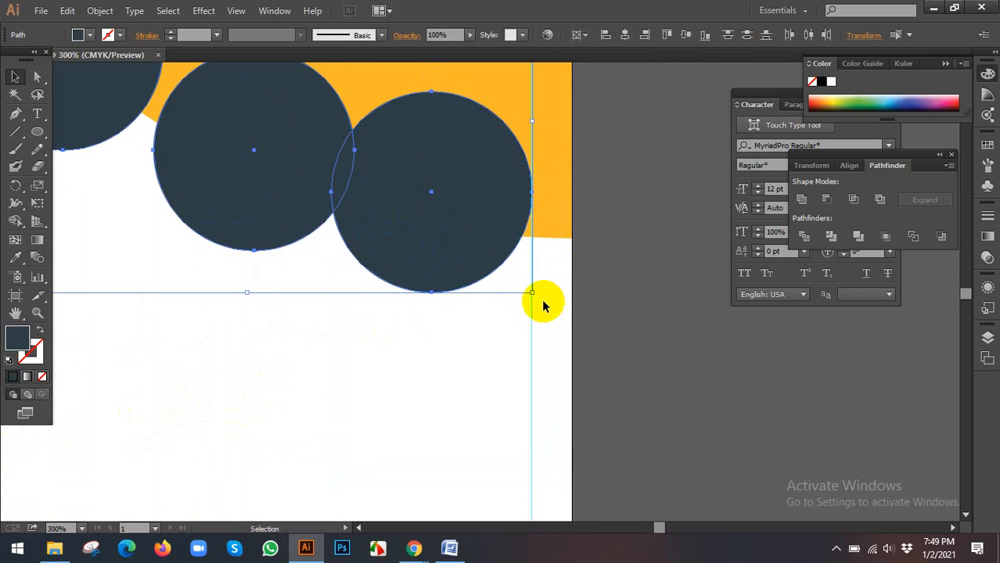
left_click_drag(532, 294, 520, 281)
scroll(499, 327, "down", 2)
left_click(492, 325)
scroll(330, 216, "up", 1)
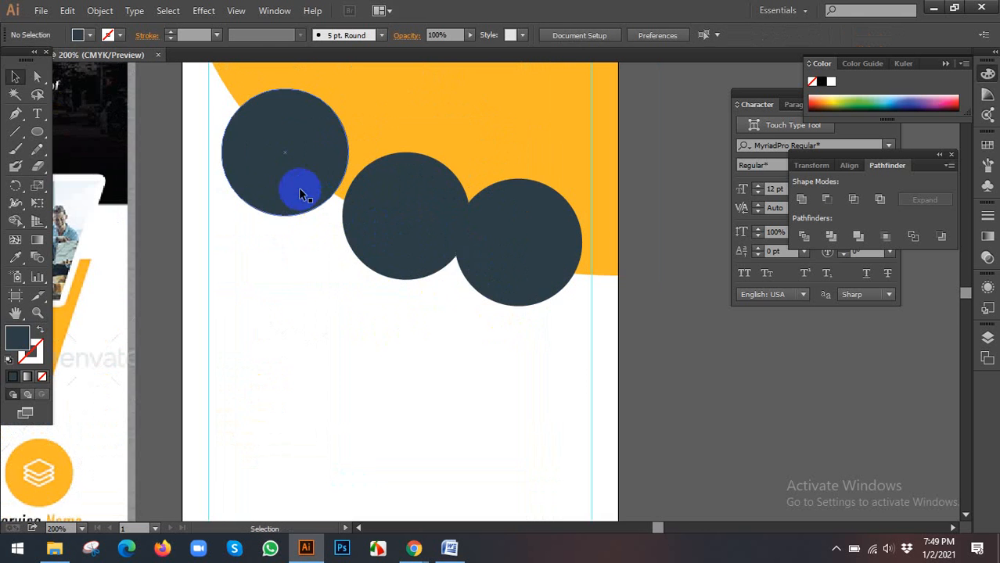
Space the three small circles apart along the orange-yellow curve, with the outer ones touching the left and right margin guides.
left_click_drag(290, 194, 276, 231)
left_click_drag(413, 308, 401, 296)
left_click_drag(442, 325, 415, 283)
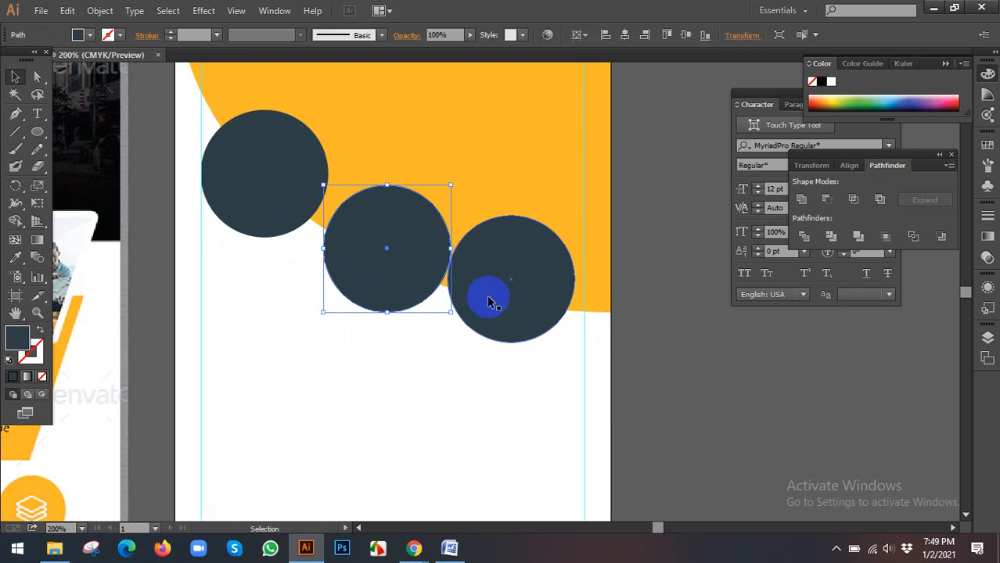
left_click_drag(488, 298, 499, 309)
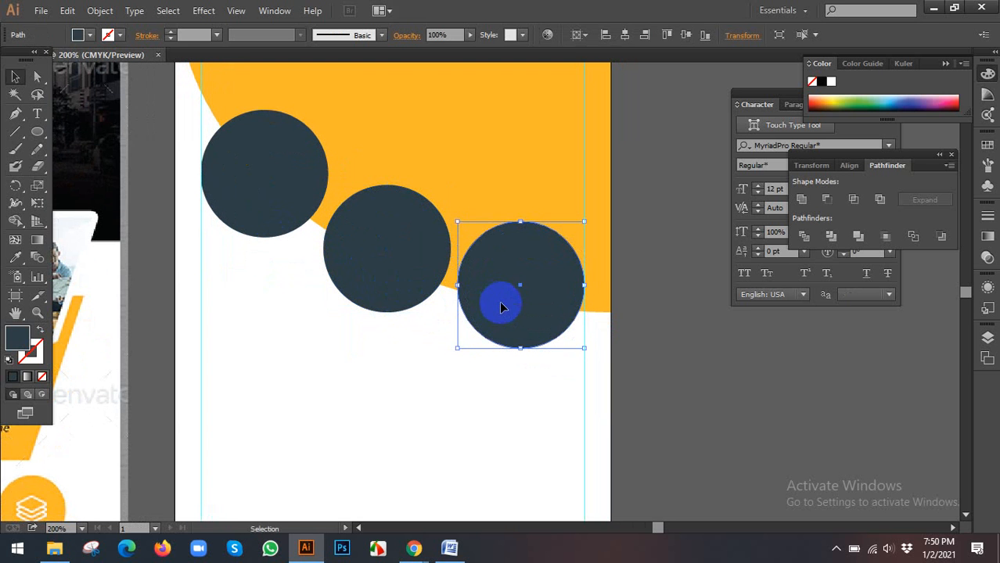
left_click(397, 280)
left_click(348, 333)
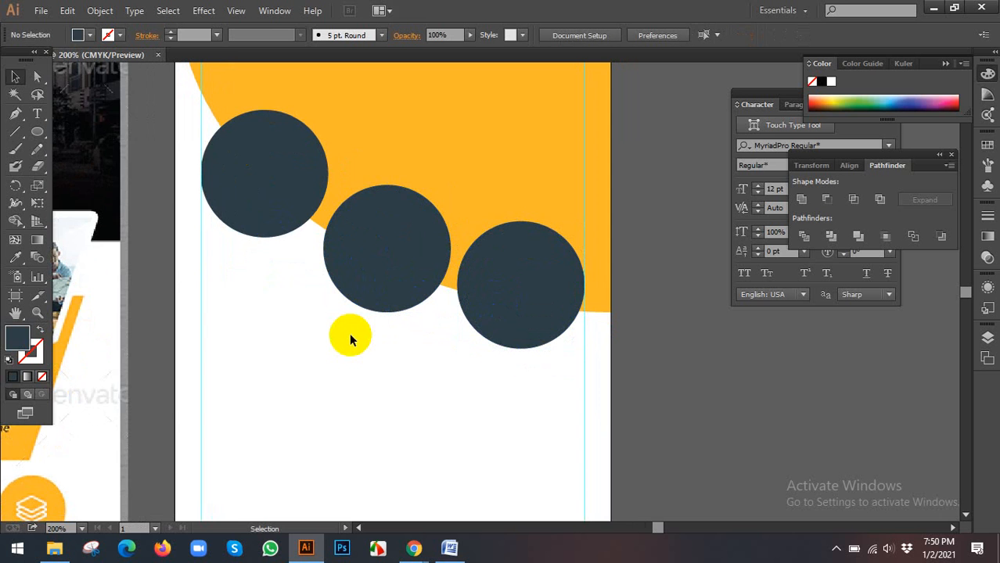
scroll(349, 333, "down", 2)
left_click_drag(346, 357, 468, 291)
scroll(522, 298, "down", 1)
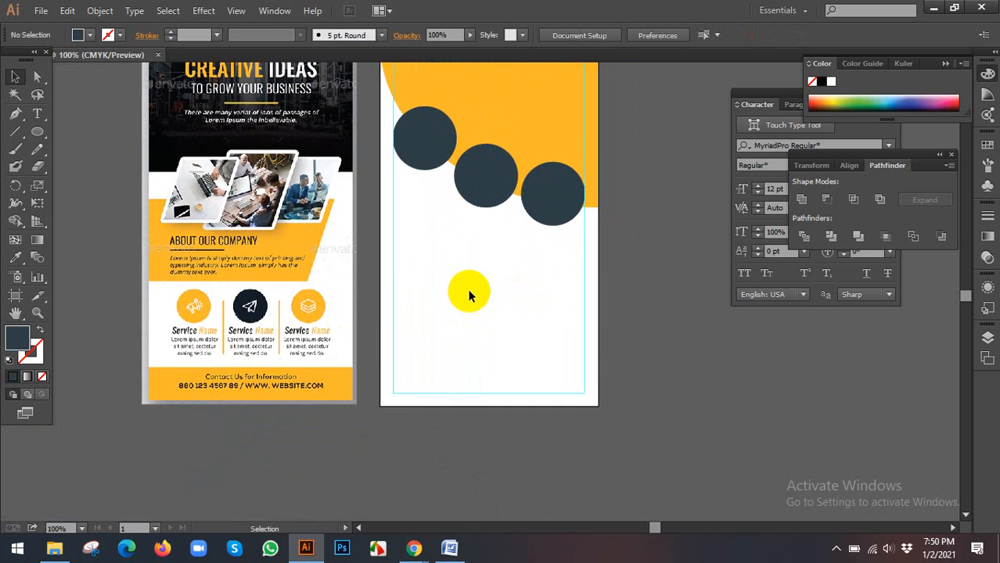
Switch to Chrome, search Google for "lorem ipsum" and open the lipsum.com result.
left_click(413, 548)
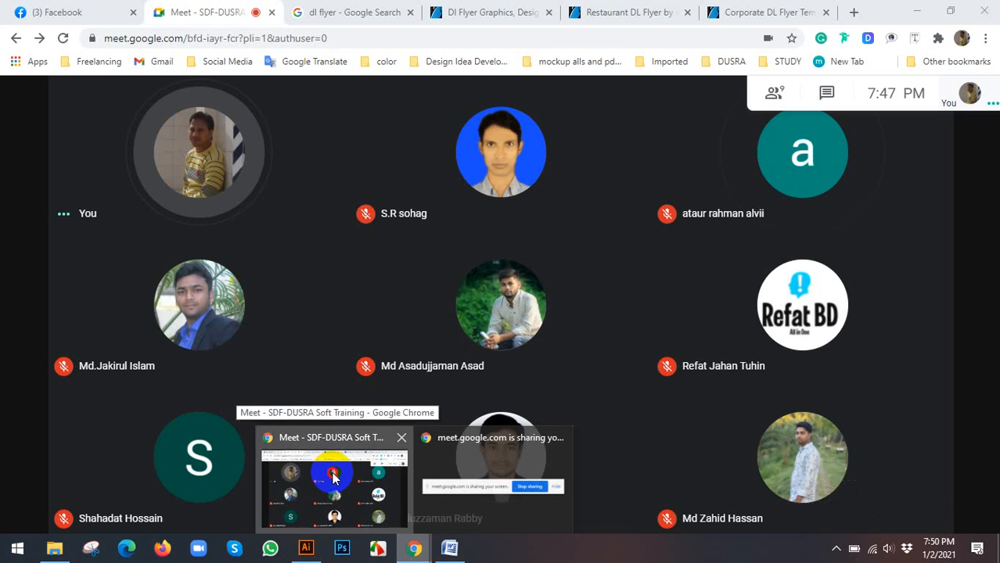
left_click(332, 474)
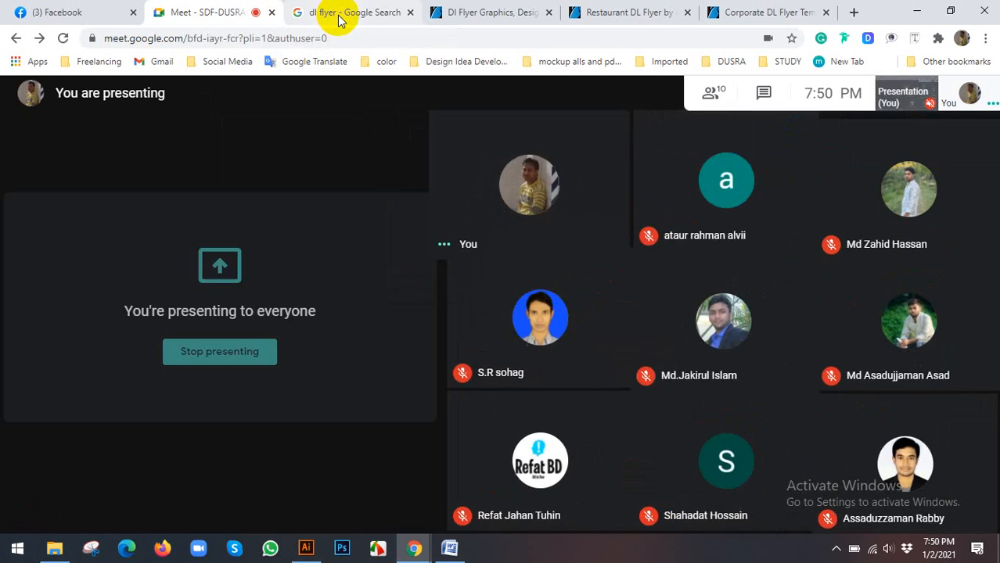
left_click(337, 18)
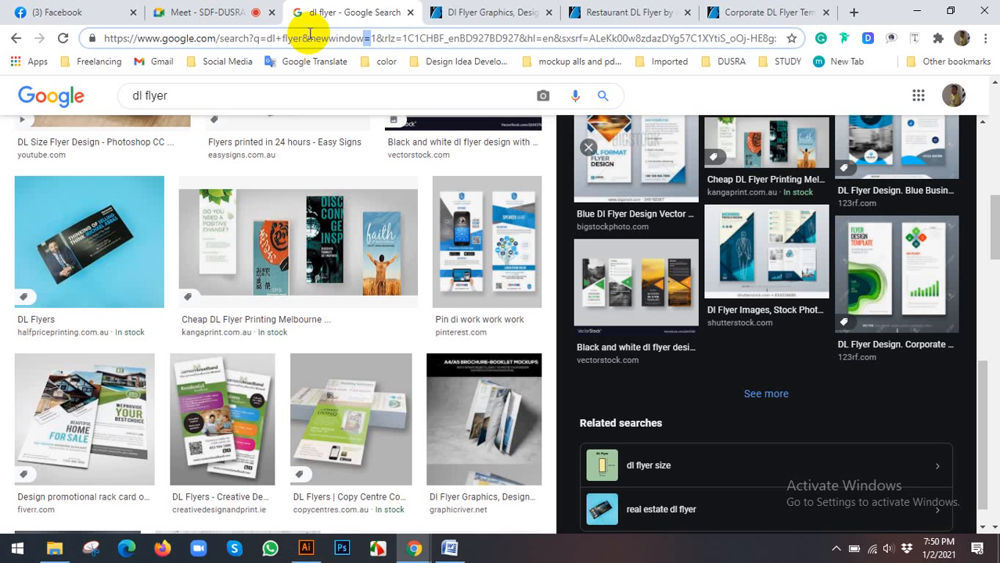
type("lo")
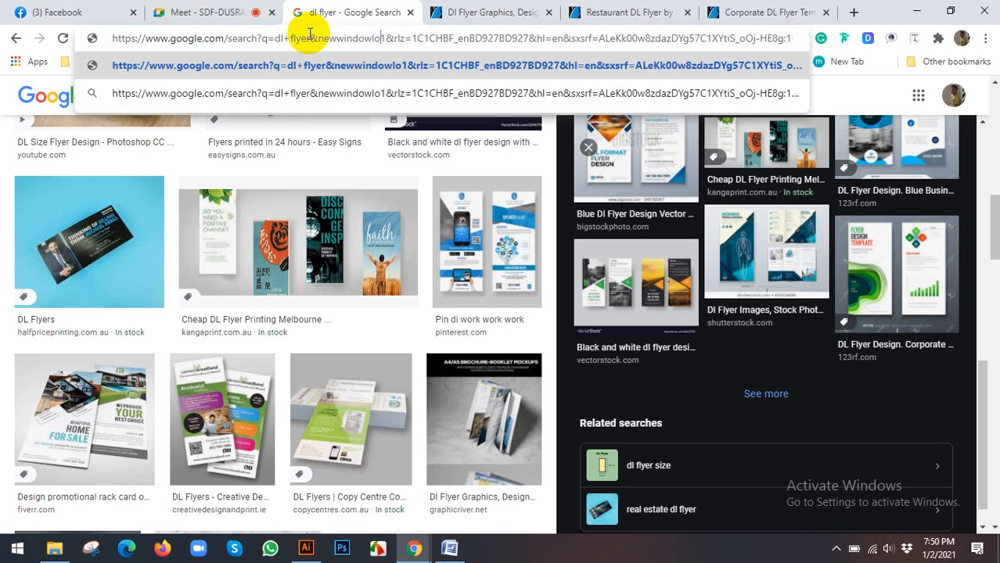
key("ctrl+a")
type("lo")
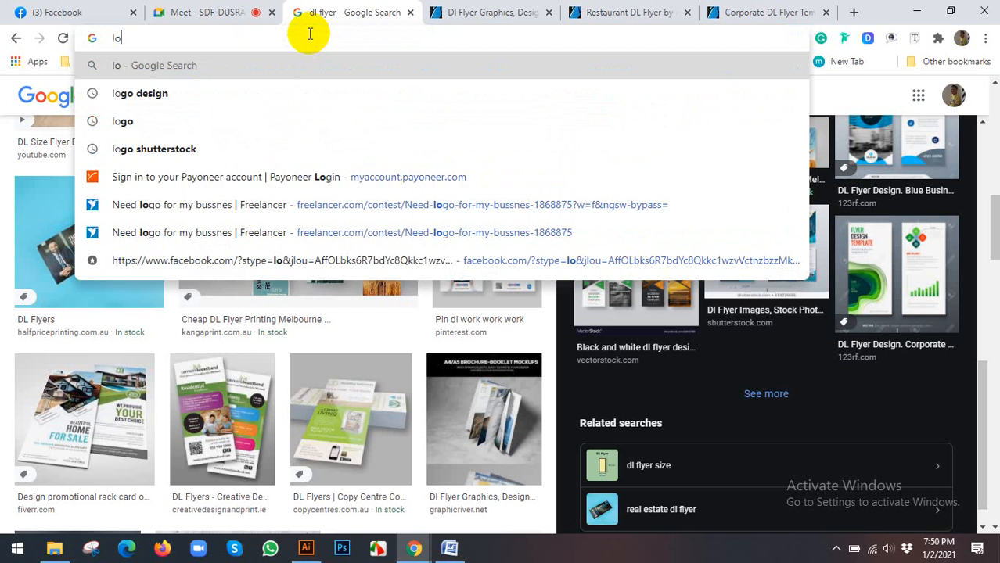
type("remi")
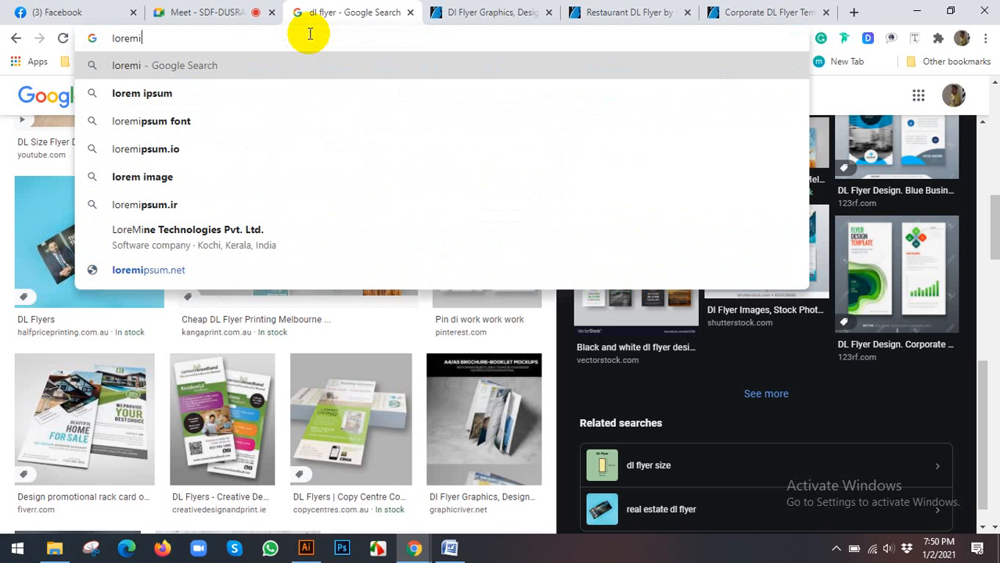
left_click(205, 92)
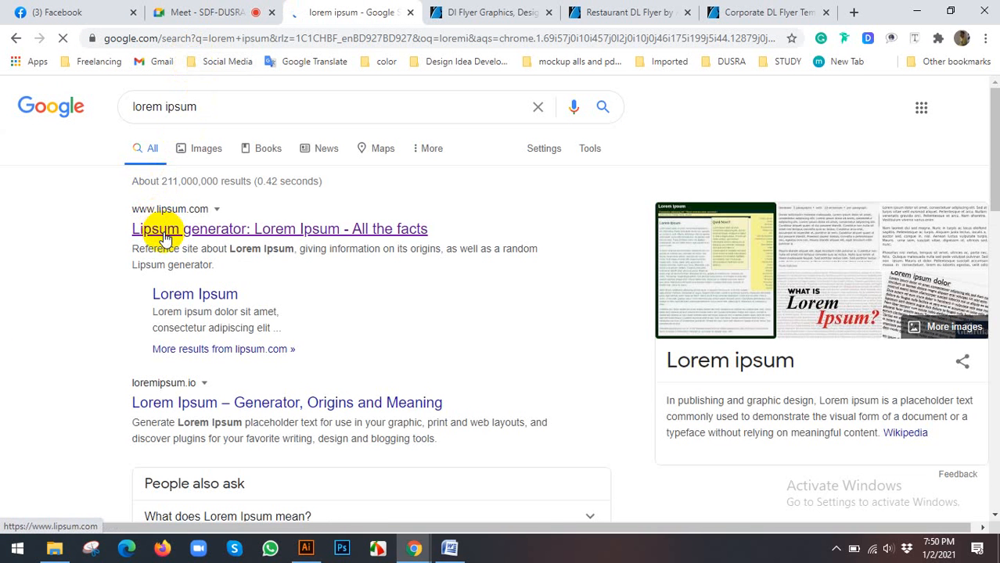
left_click(165, 231)
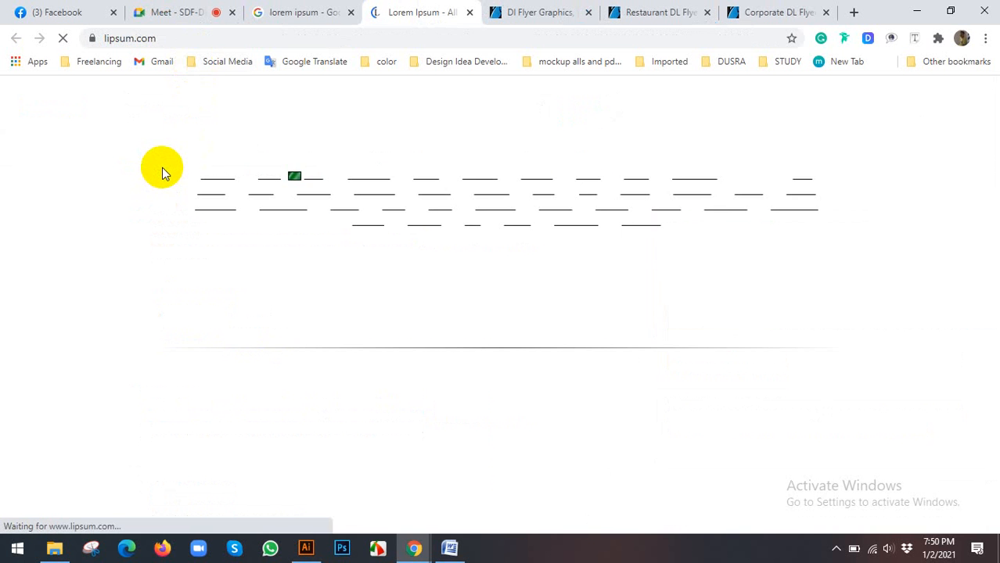
Copy the first four lines of the "What is Lorem Ipsum?" paragraph and return to Illustrator.
scroll(143, 225, "down", 1)
scroll(143, 225, "down", 2)
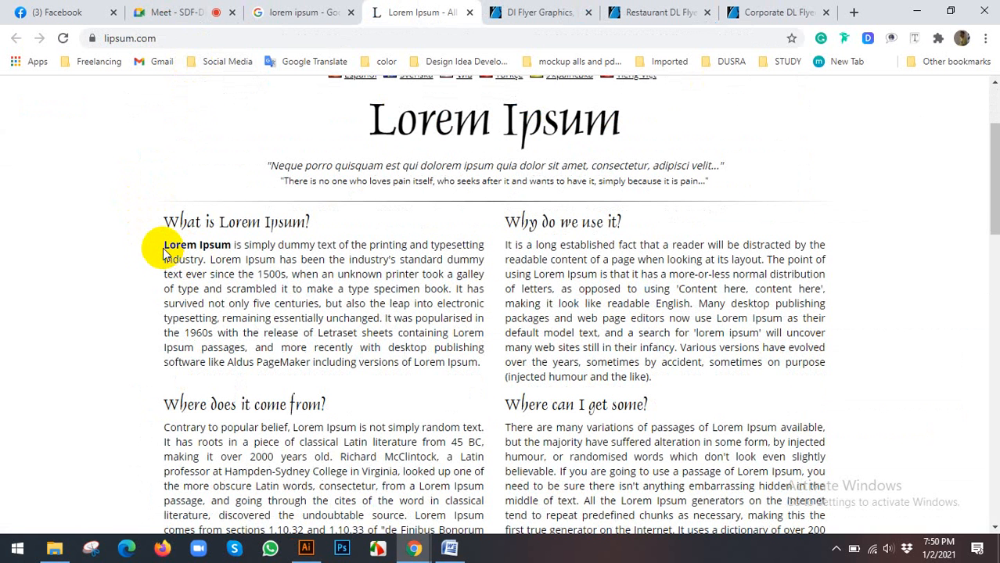
left_click_drag(168, 245, 483, 293)
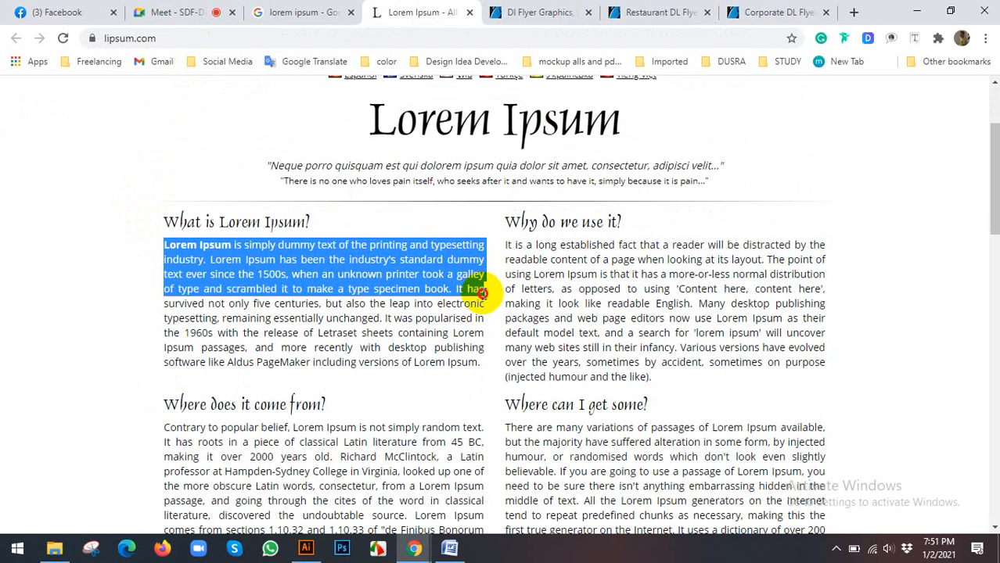
right_click(482, 294)
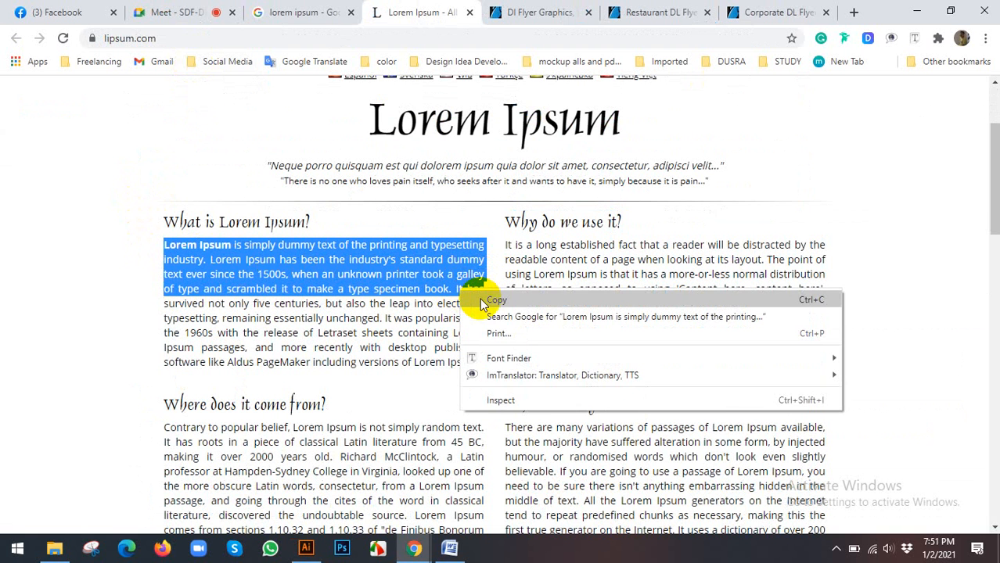
left_click(492, 299)
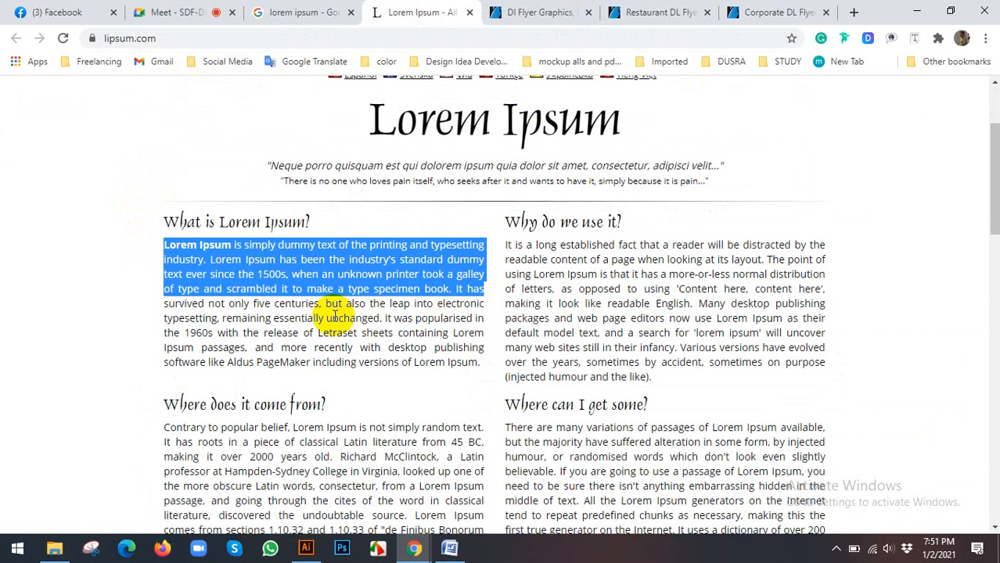
left_click(305, 548)
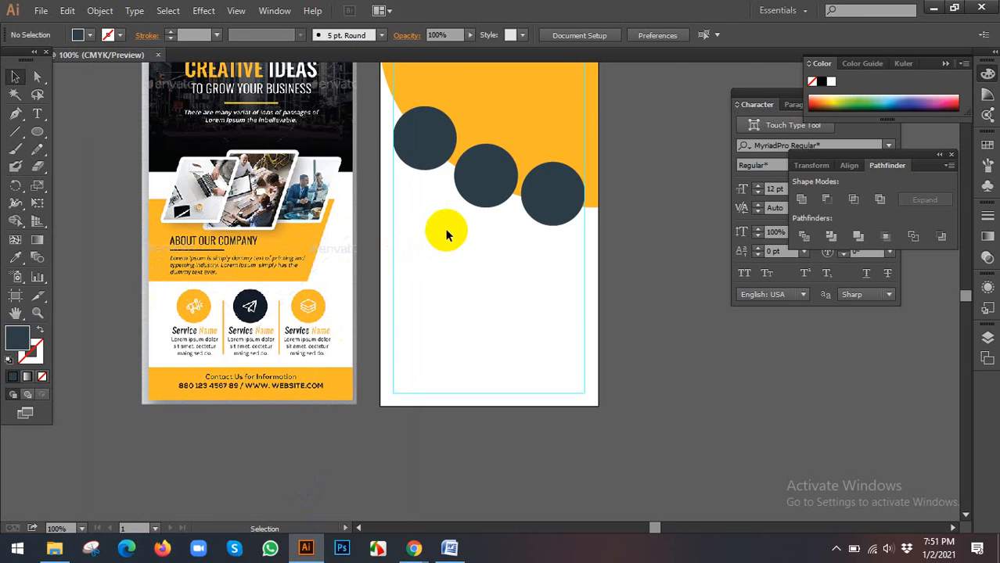
scroll(447, 228, "up", 2)
left_click_drag(449, 228, 376, 219)
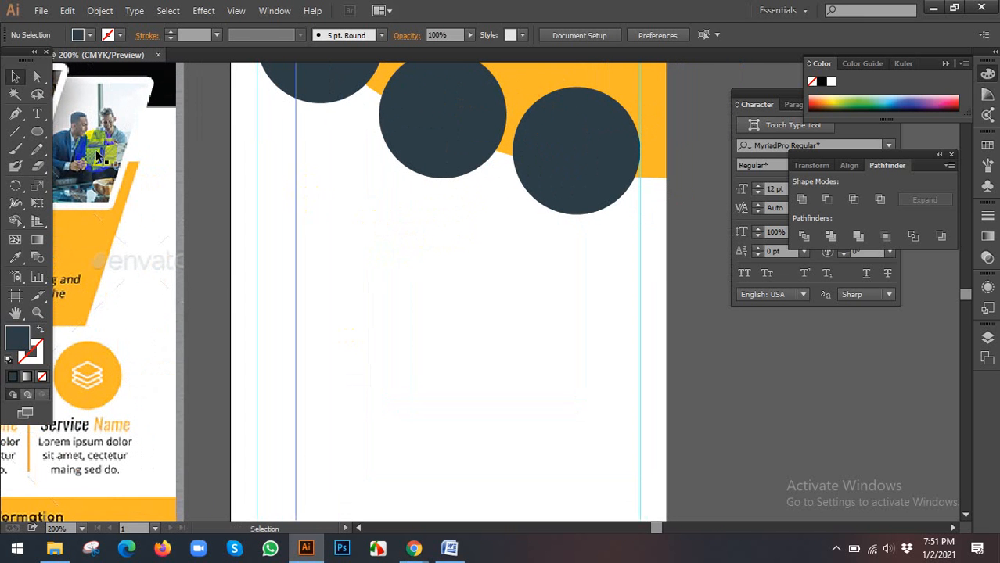
left_click(37, 115)
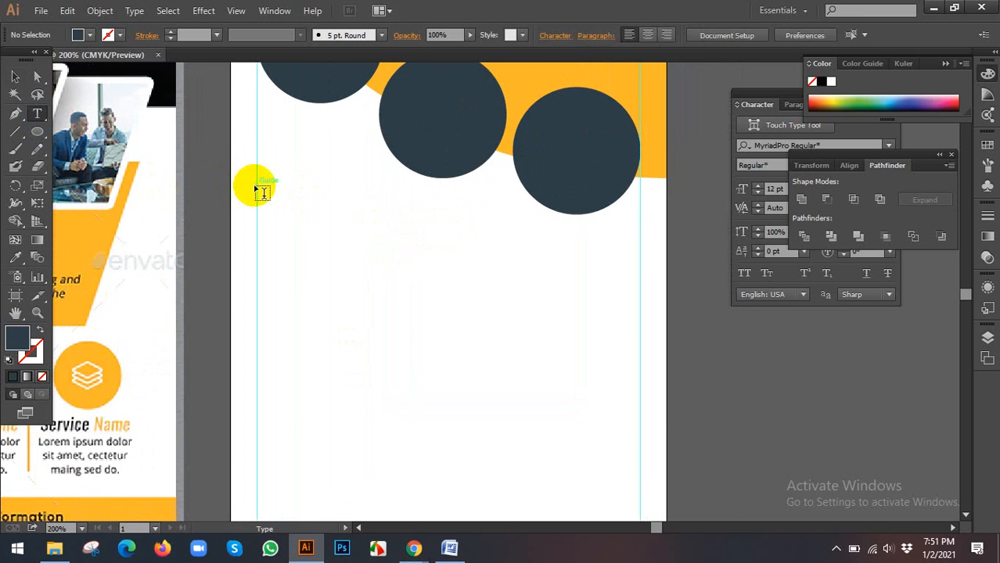
left_click_drag(257, 187, 470, 242)
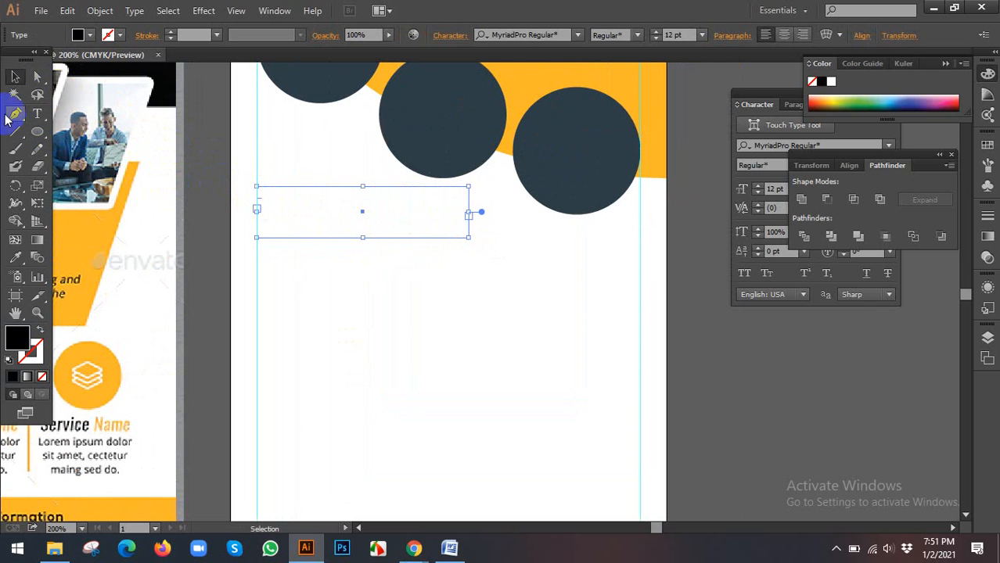
key("Delete")
Add the heading "ABOUT US" at the left margin guide below the small circles and set its font to Montserrat.
left_click(36, 115)
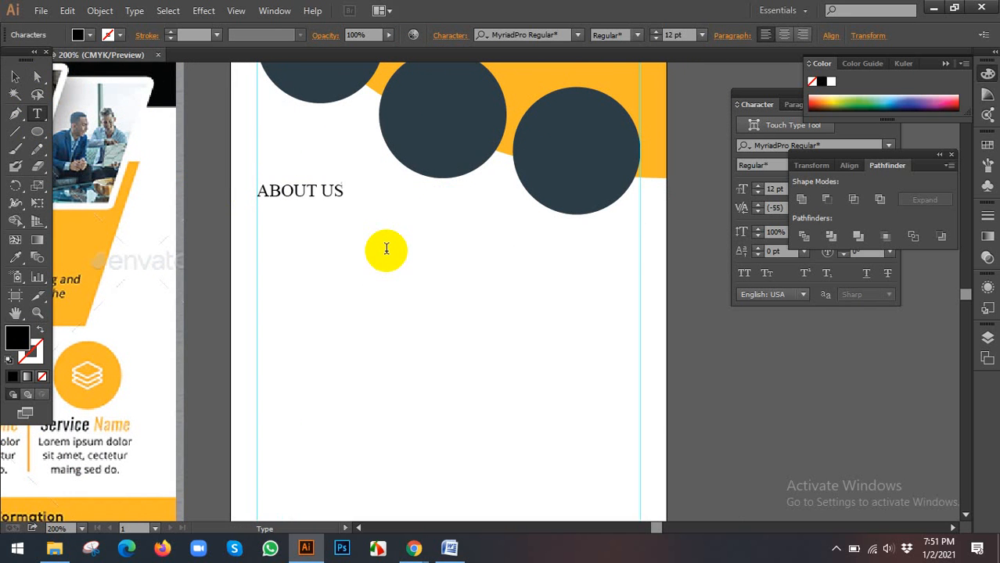
left_click(15, 76)
left_click(505, 34)
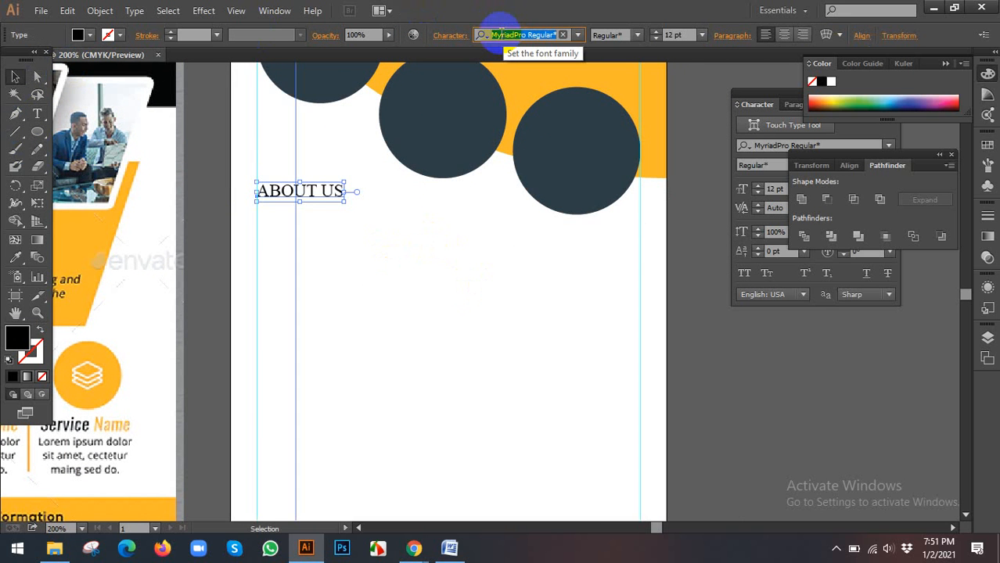
type("M")
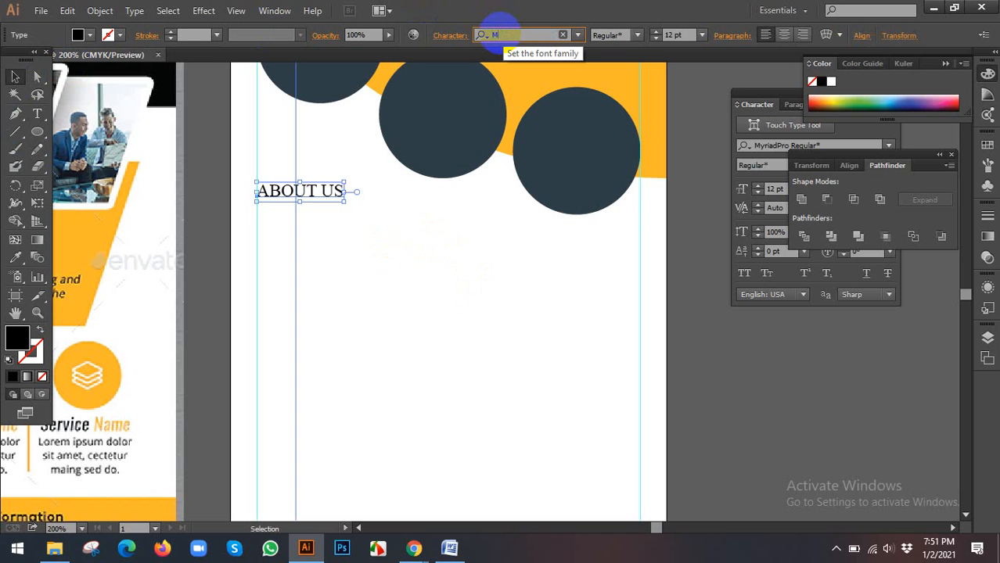
type("ontserrat")
key("Return")
key("Tab")
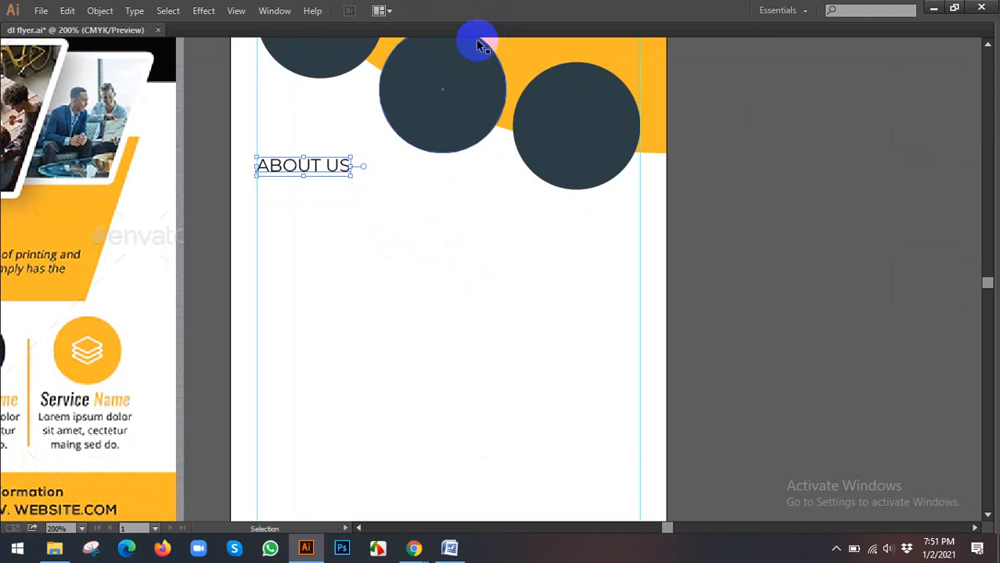
key("Tab")
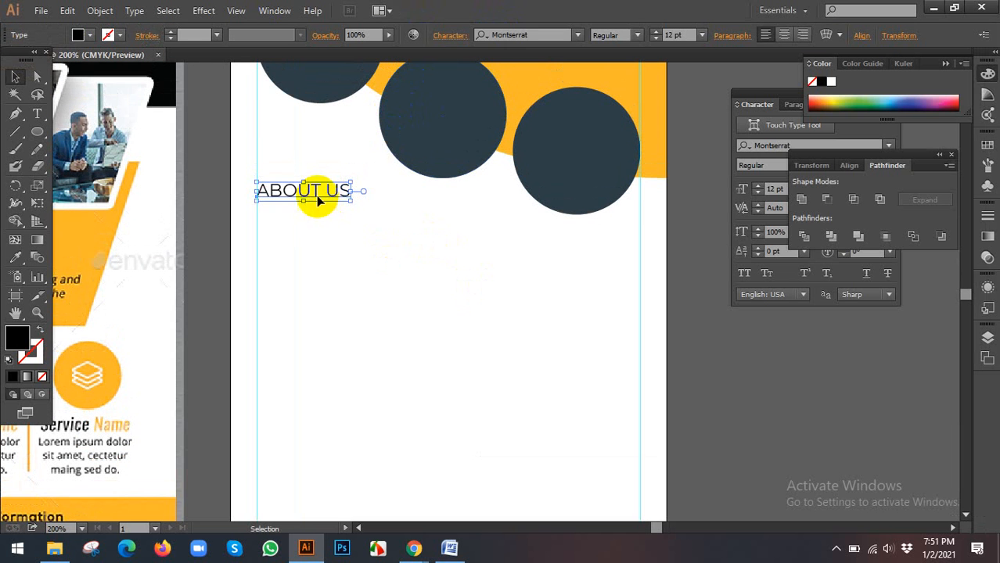
Set the "ABOUT US" heading to Bold at 16 pt and deselect it.
left_click(637, 35)
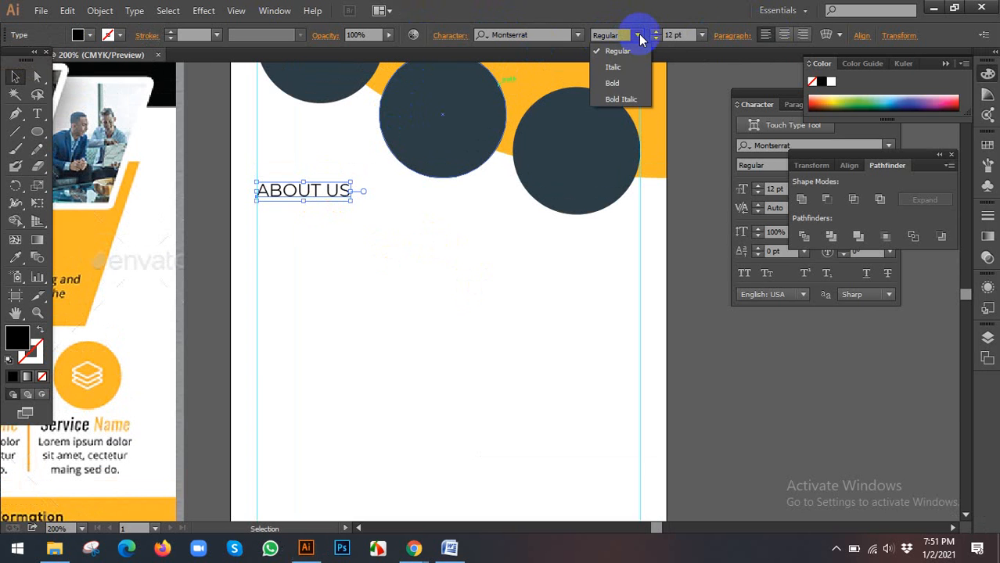
left_click(623, 83)
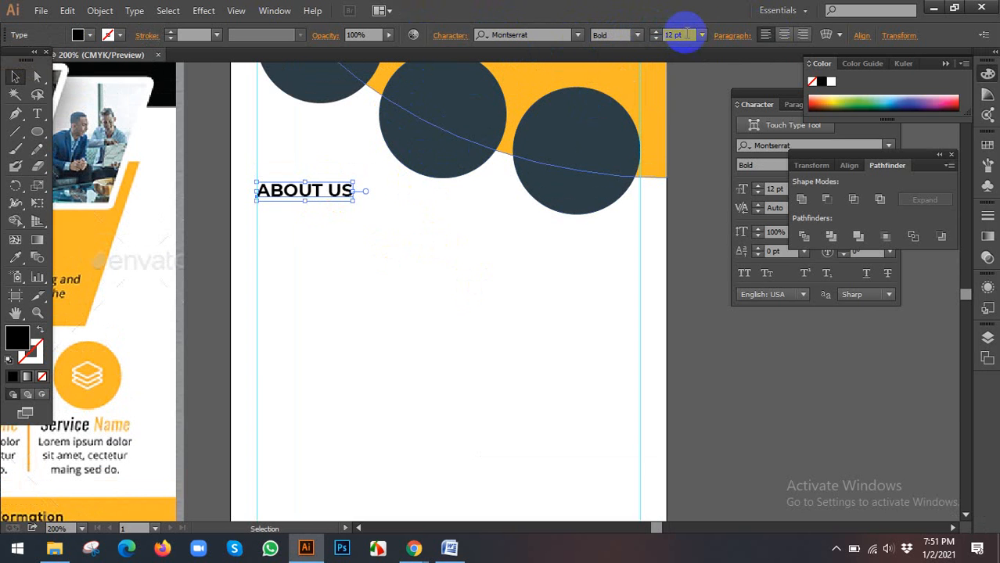
scroll(686, 34, "up", 6)
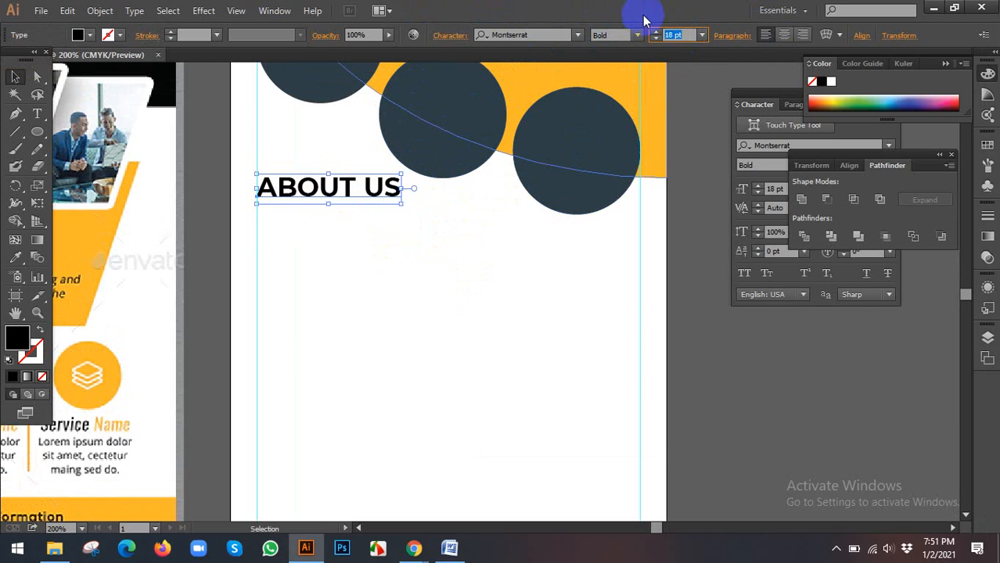
scroll(678, 33, "down", 1)
scroll(677, 33, "down", 1)
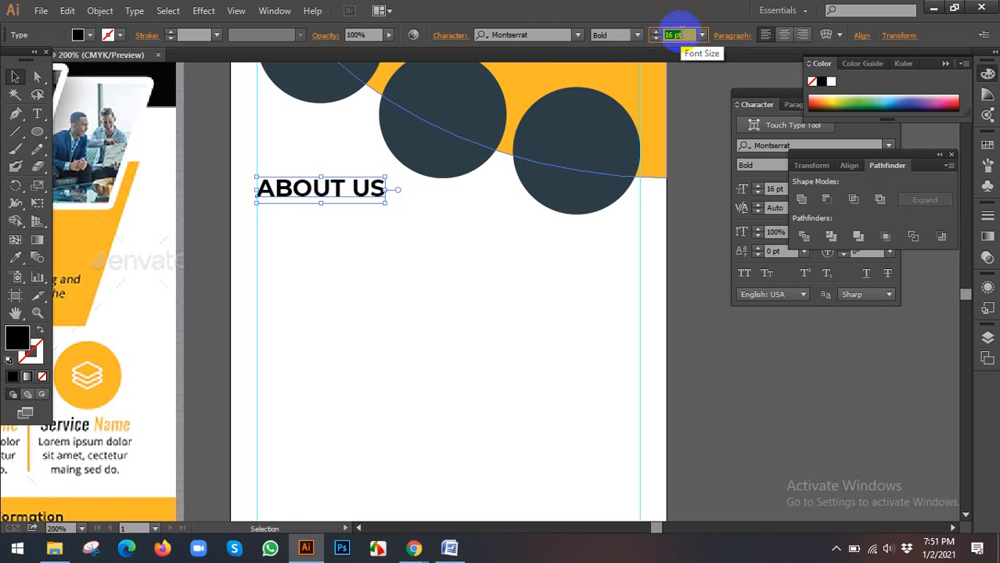
left_click(441, 224)
scroll(383, 204, "down", 1)
left_click_drag(381, 230, 484, 257)
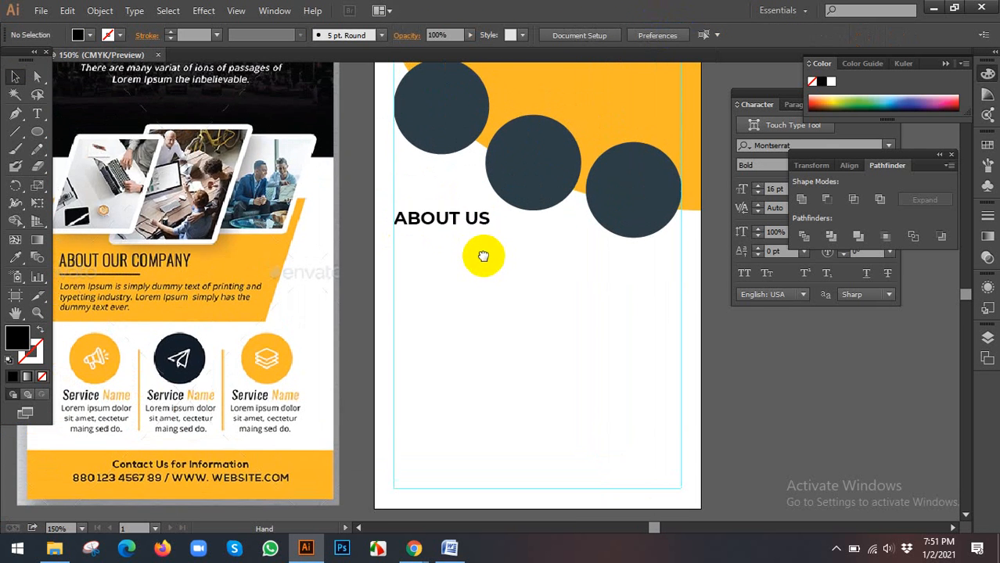
left_click(450, 220)
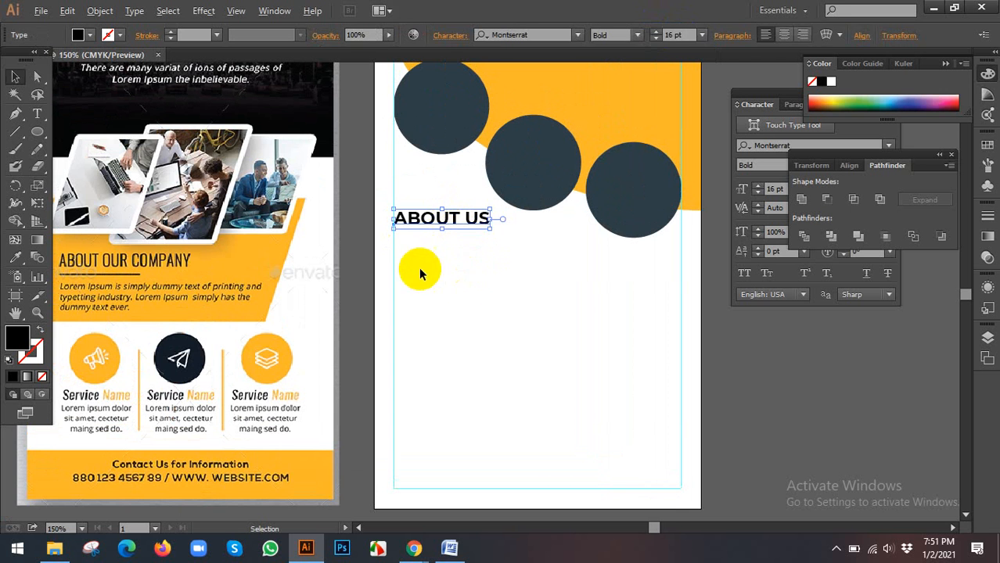
left_click(471, 264)
scroll(251, 242, "down", 2)
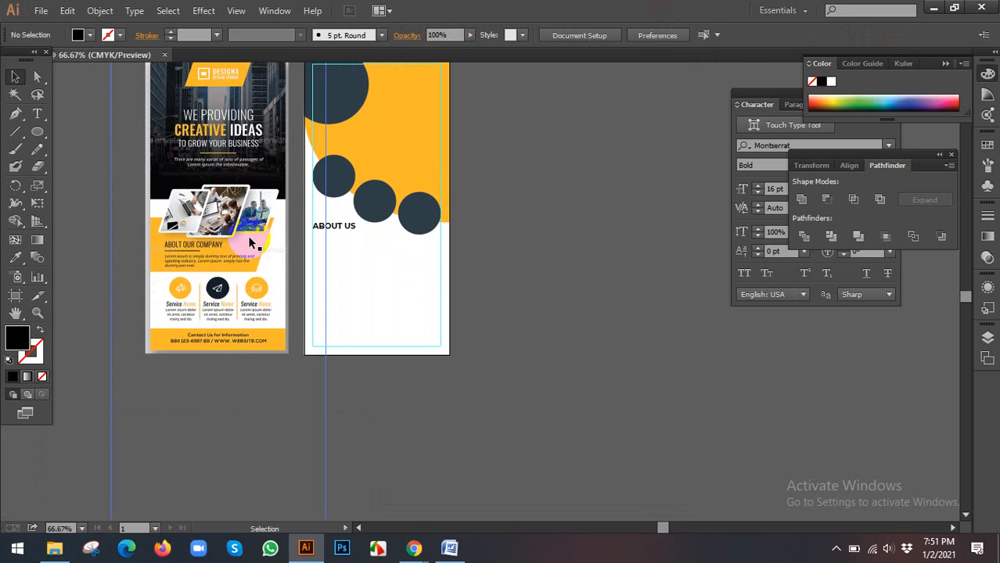
Move the "ABOUT US" heading off the flyer artboard onto the empty canvas beside it.
scroll(406, 266, "up", 3)
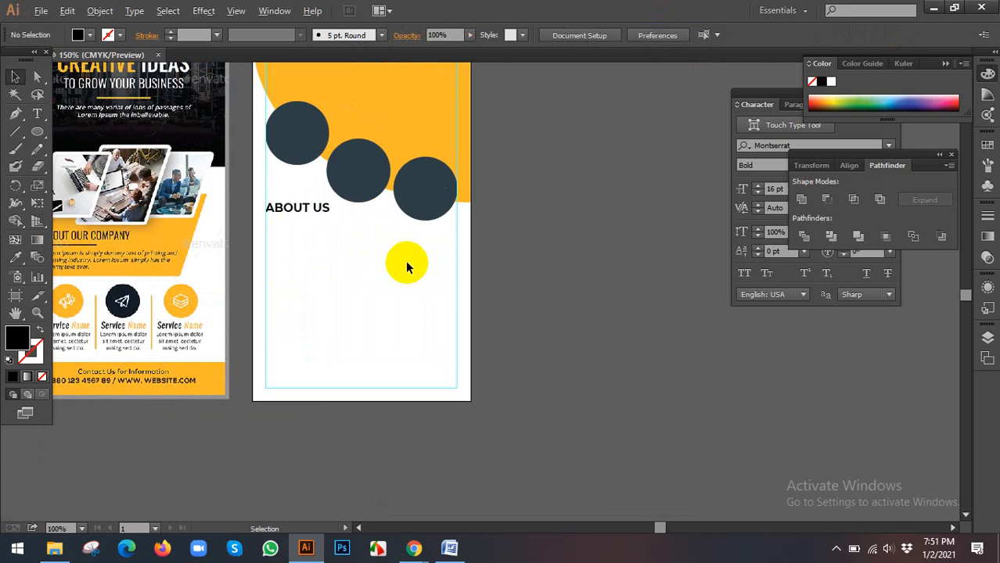
scroll(437, 253, "down", 1)
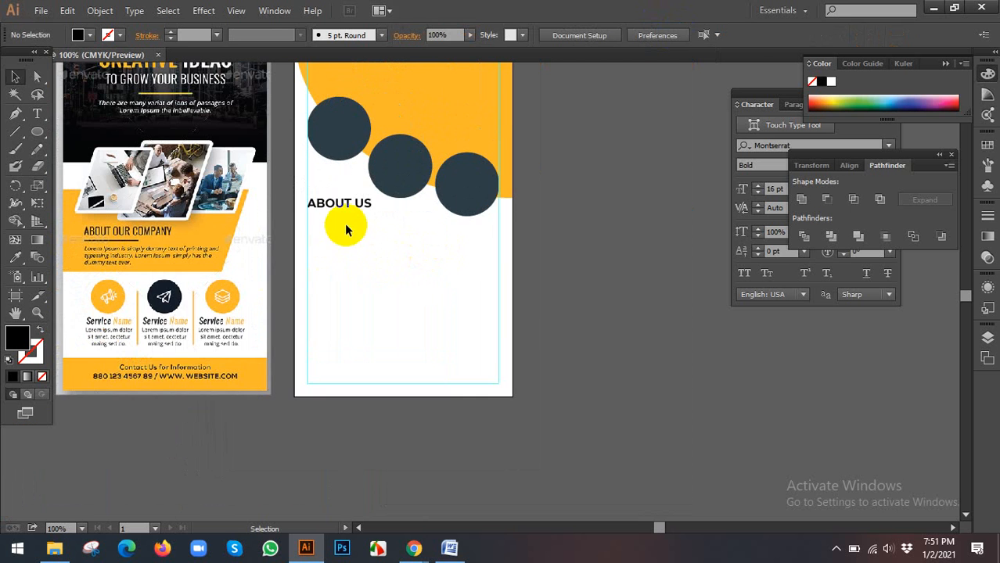
scroll(355, 235, "up", 1)
left_click(350, 247)
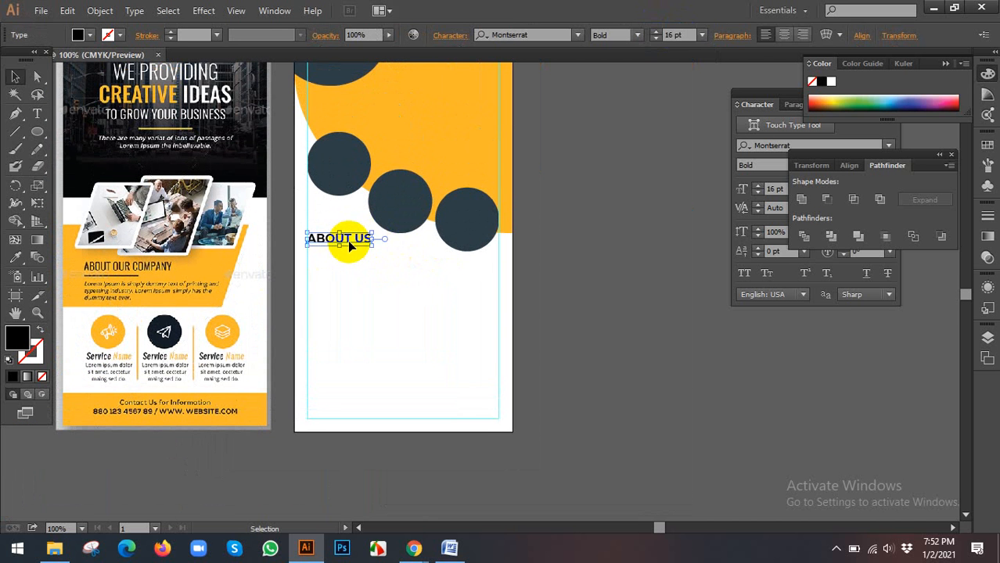
right_click(350, 245)
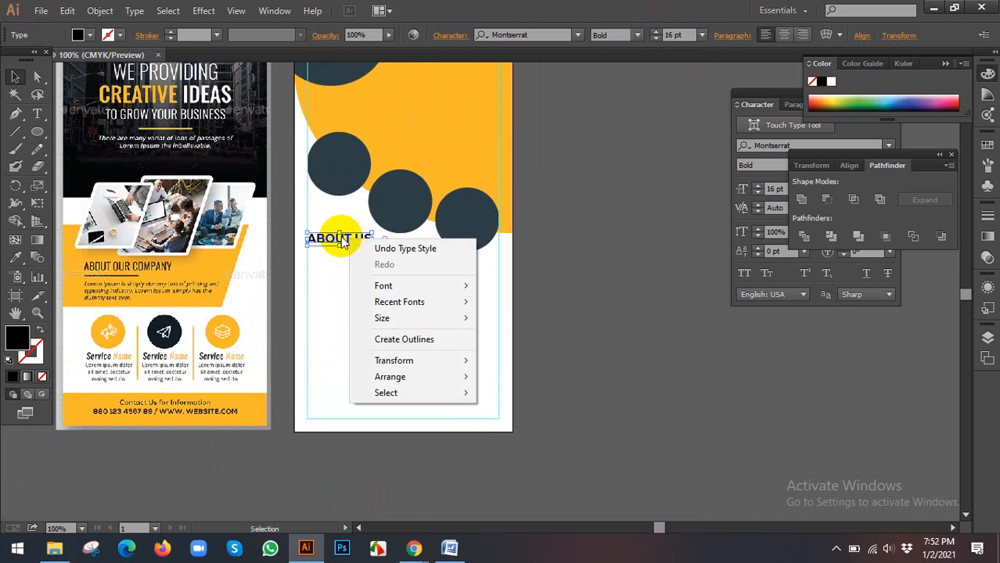
left_click(344, 255)
left_click_drag(328, 236, 602, 303)
left_click_drag(524, 286, 522, 283)
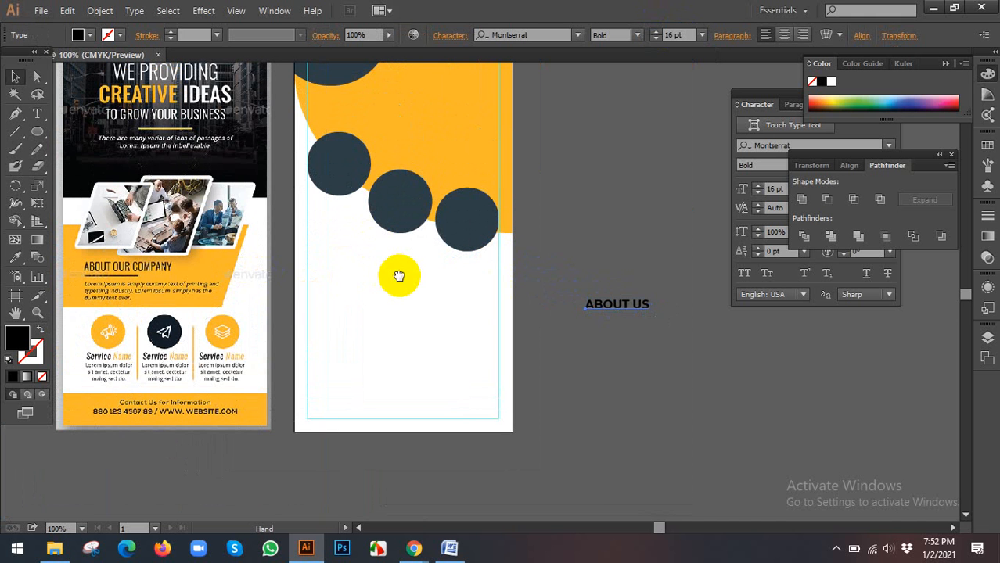
left_click_drag(399, 276, 389, 285)
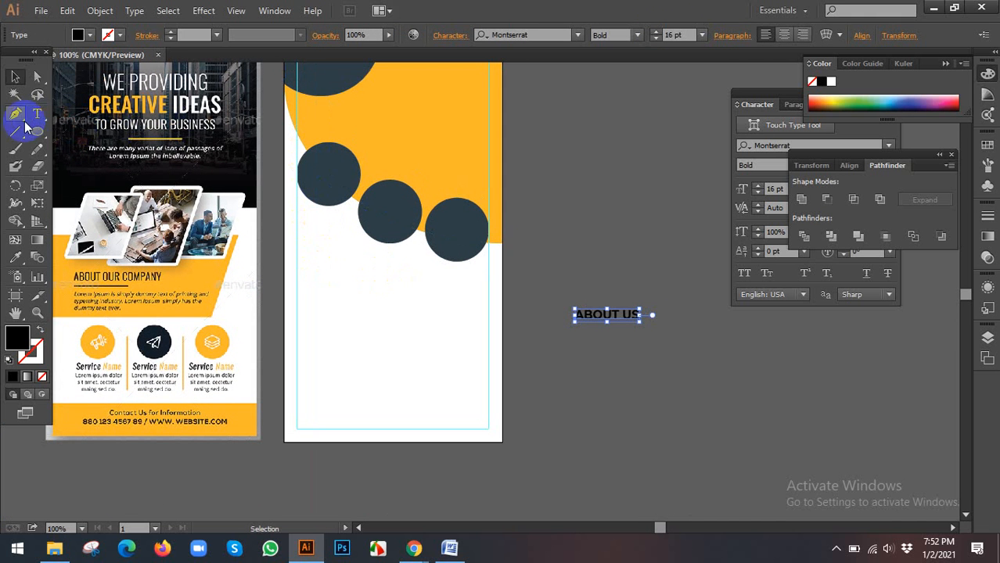
Draw a black rectangle across the full artboard width, from its top-left corner to below the row of small circles.
left_click_drag(37, 131, 87, 133)
scroll(297, 98, "up", 3)
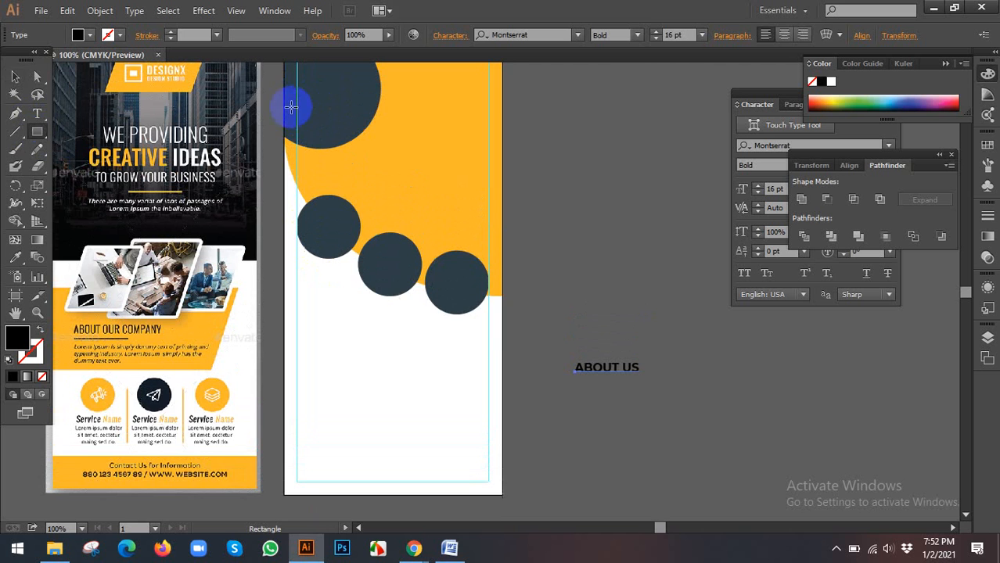
scroll(282, 85, "up", 3)
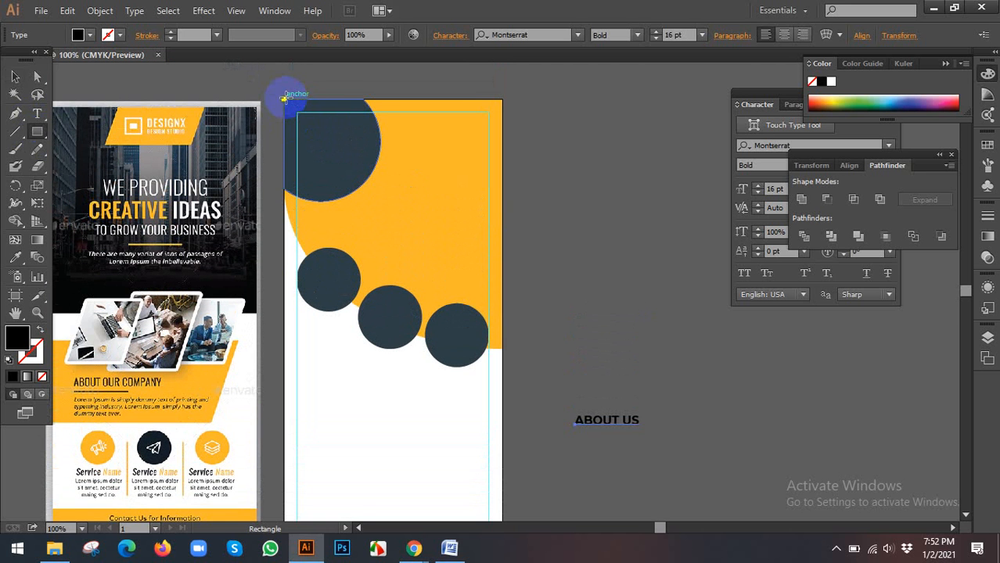
left_click_drag(284, 98, 502, 420)
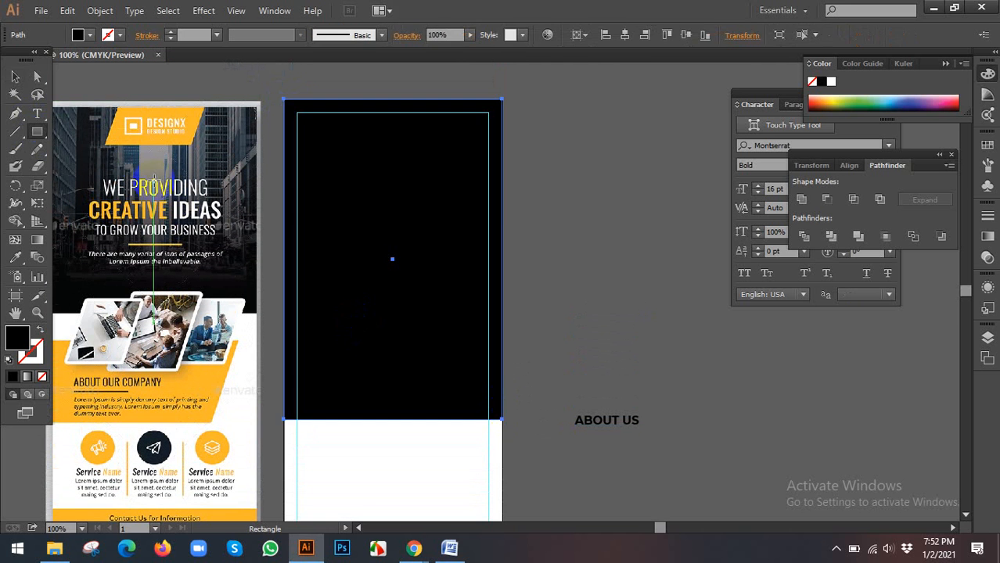
Send the black rectangle backward repeatedly until it sits behind all the circles and the yellow curved shape, and deselect it.
left_click(16, 77)
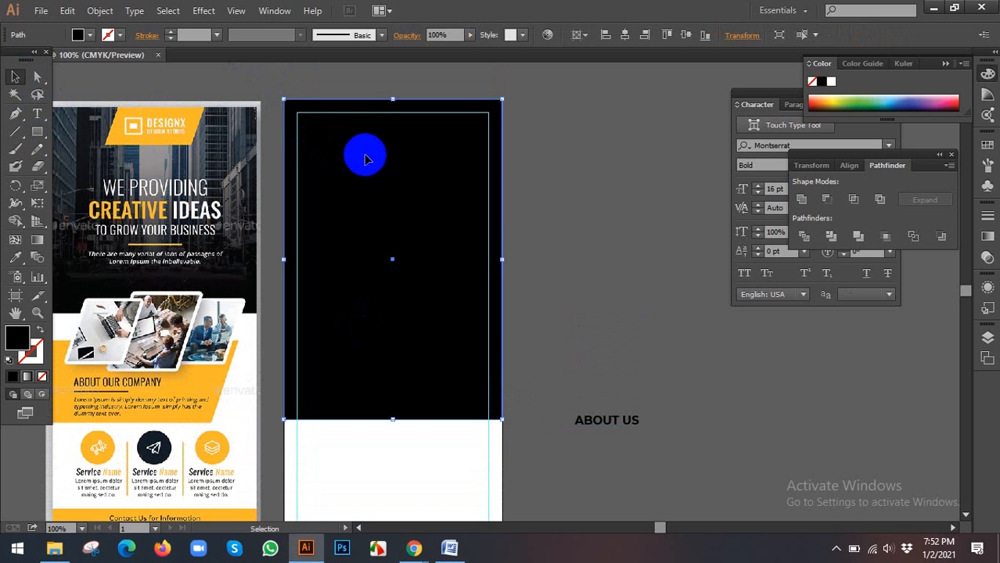
right_click(364, 158)
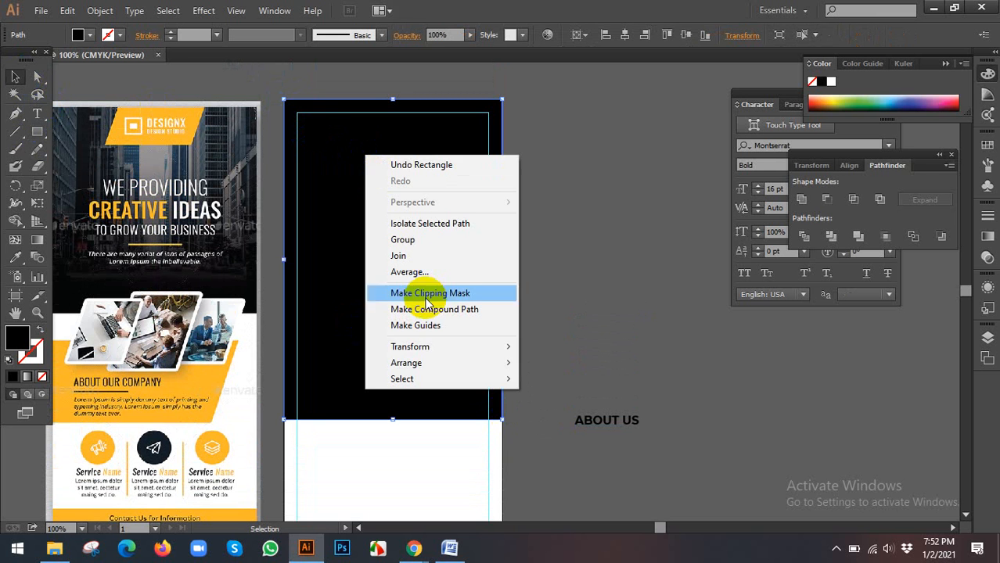
mouse_move(438, 366)
left_click(574, 395)
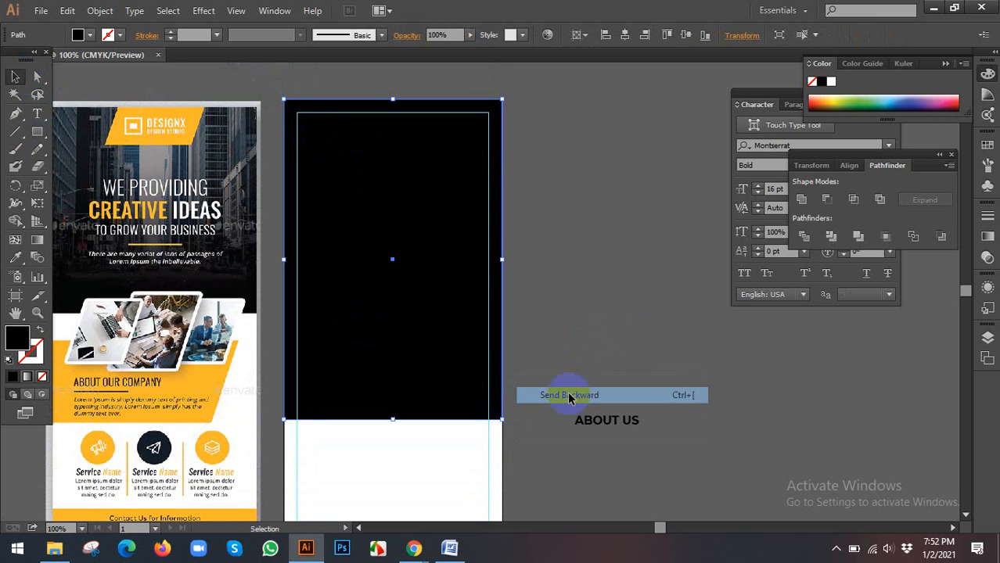
right_click(449, 225)
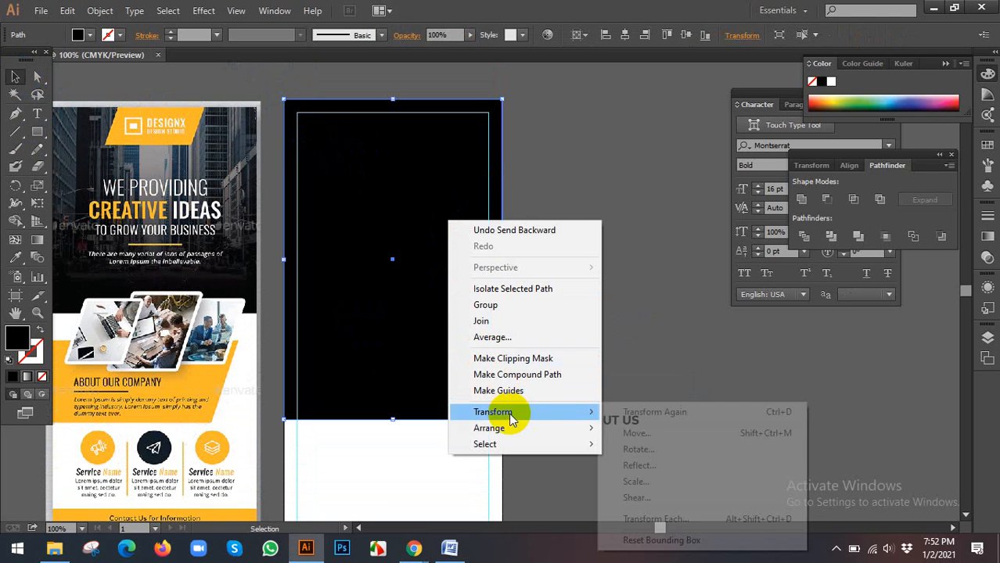
mouse_move(509, 430)
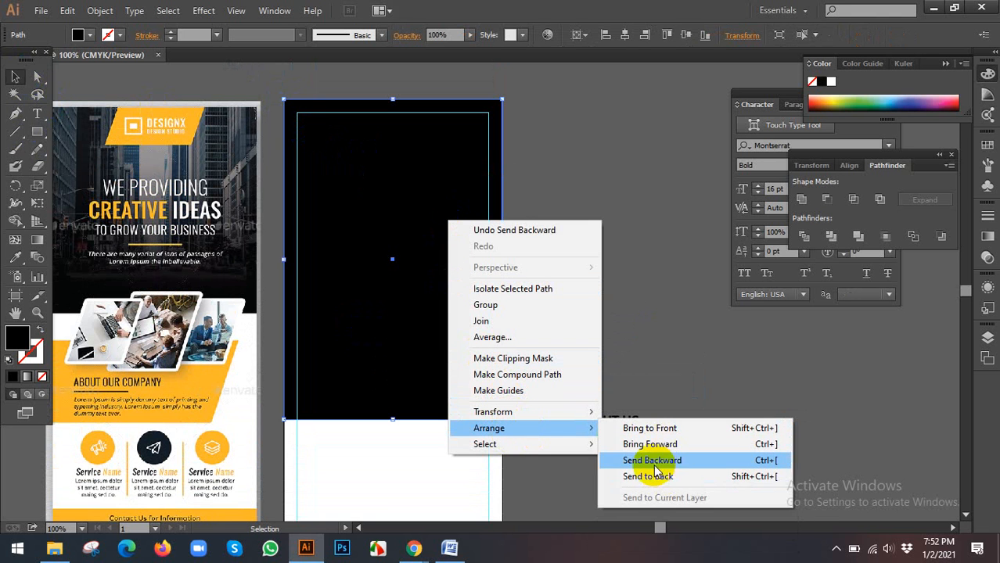
left_click(646, 460)
right_click(397, 222)
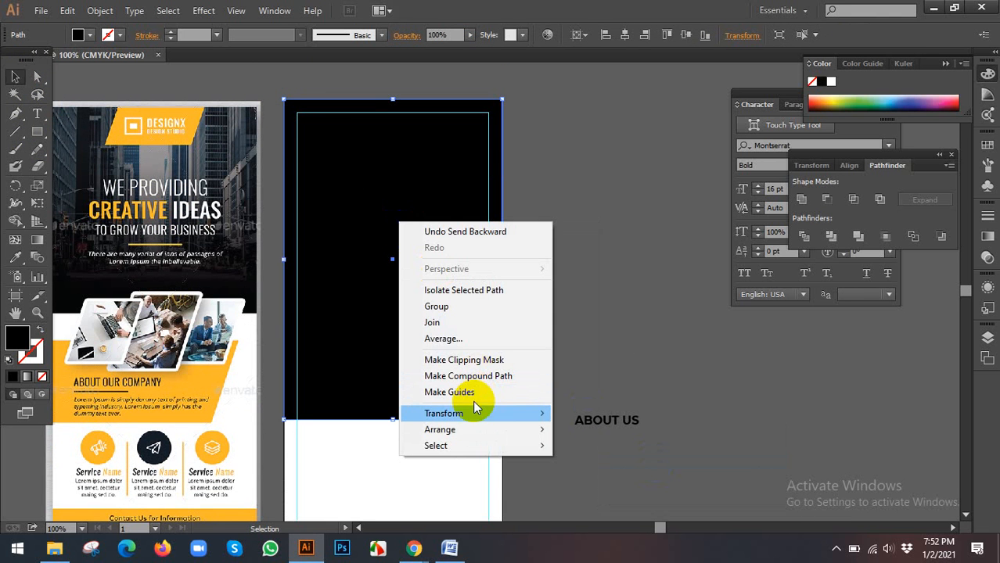
mouse_move(471, 413)
mouse_move(502, 431)
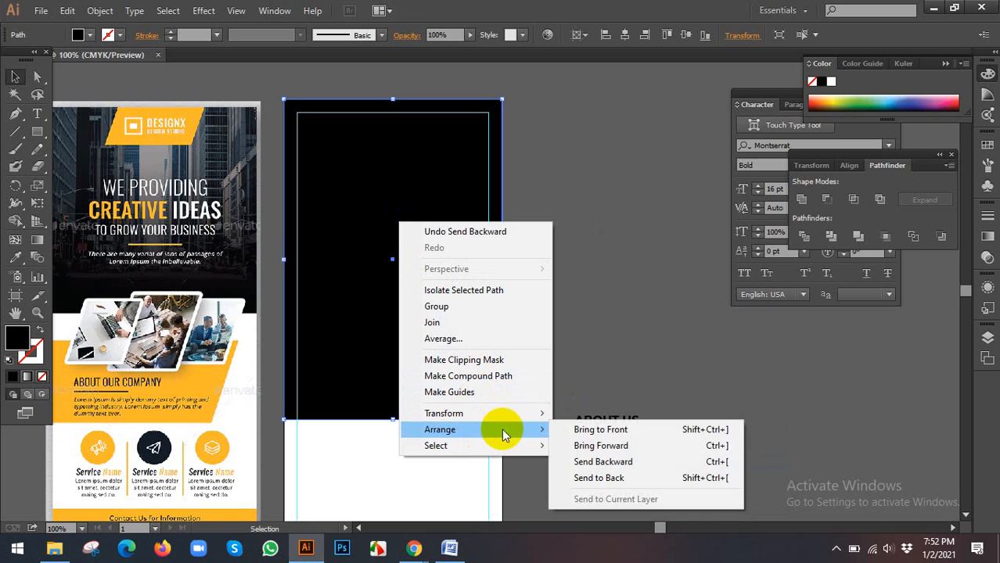
left_click(600, 462)
right_click(436, 256)
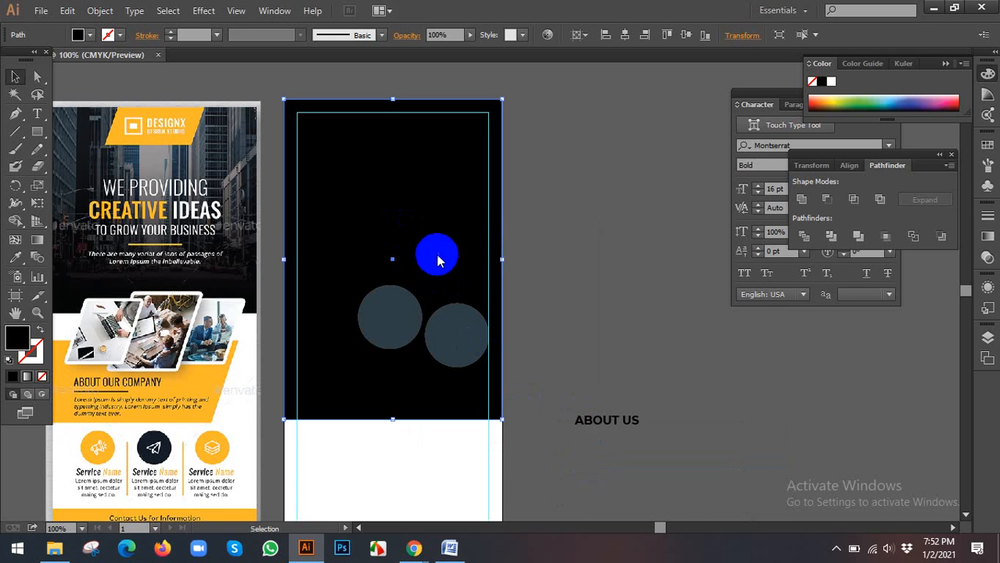
mouse_move(528, 465)
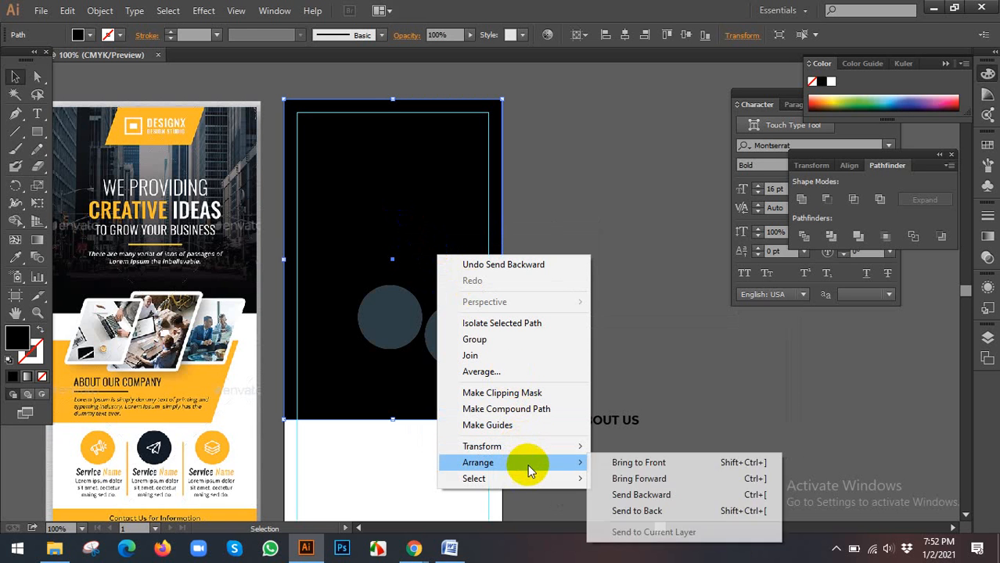
left_click(632, 496)
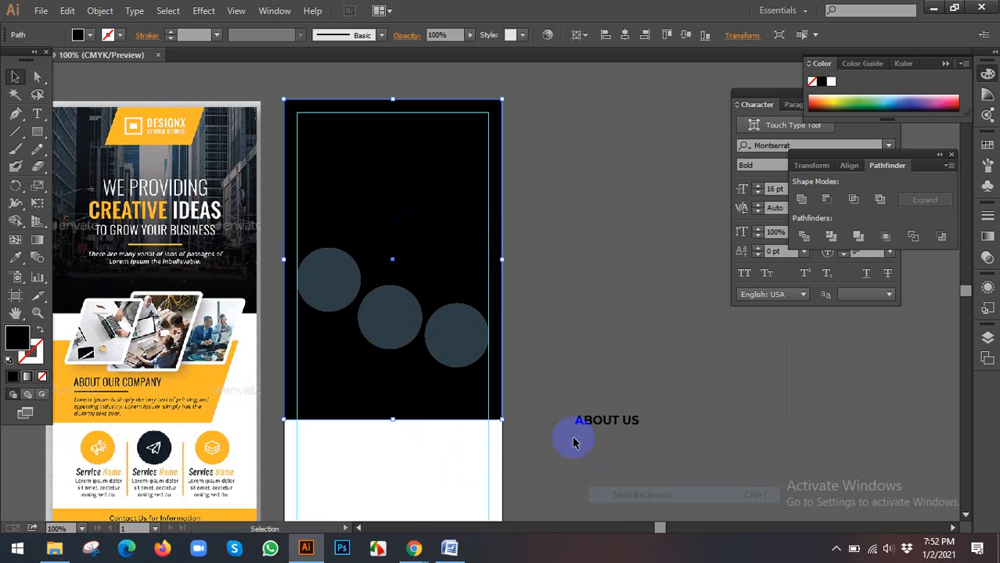
right_click(438, 226)
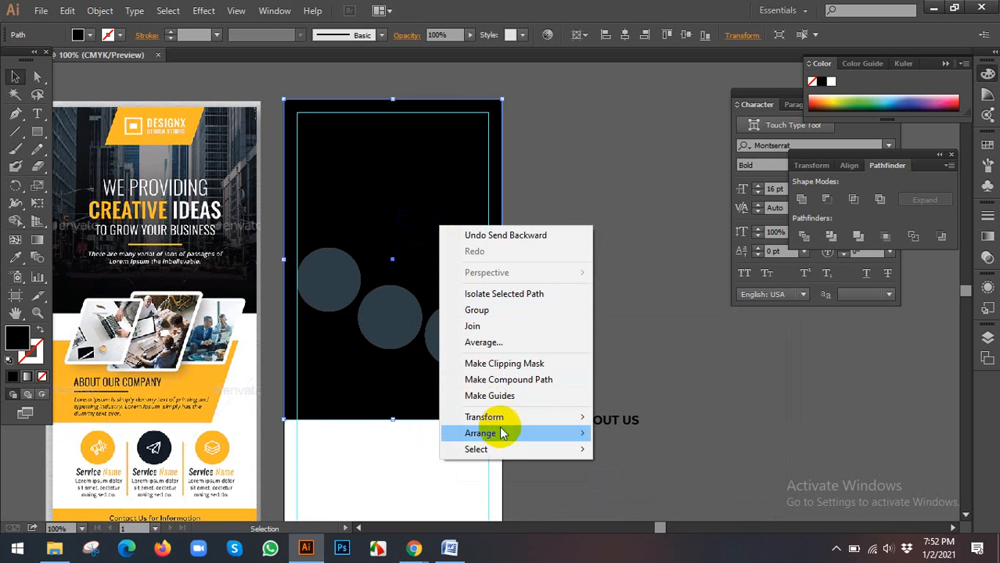
mouse_move(503, 431)
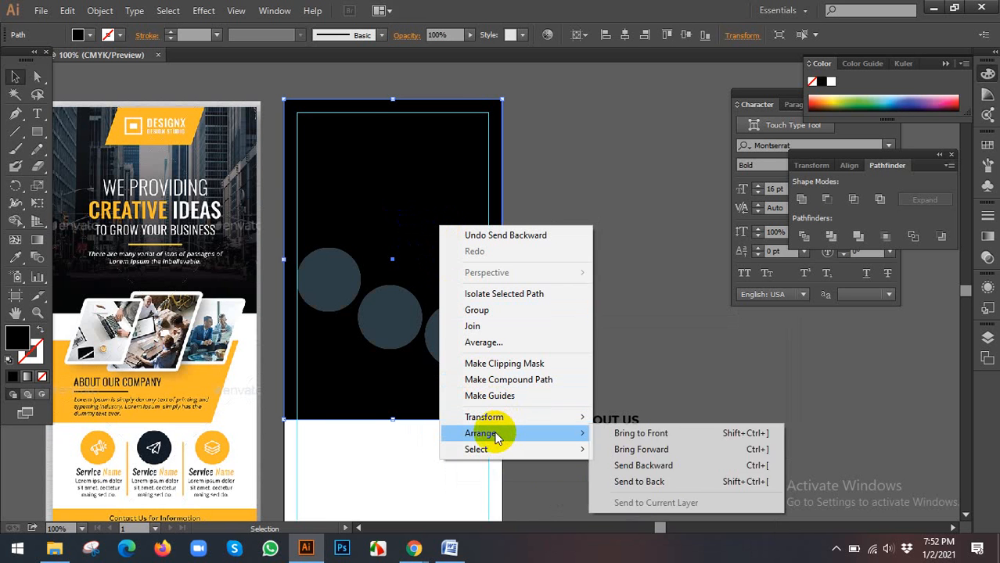
left_click(635, 467)
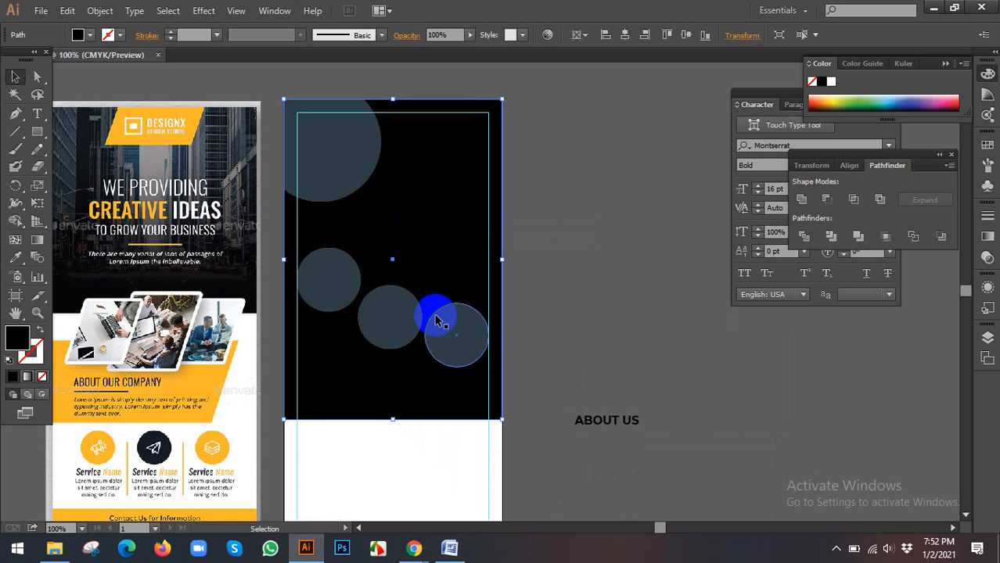
left_click(545, 206)
right_click(431, 201)
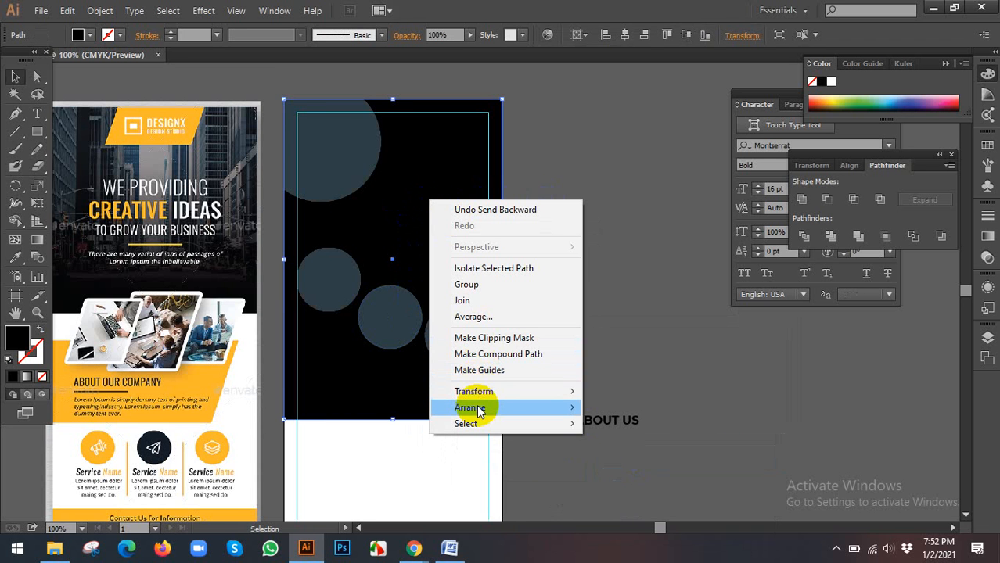
mouse_move(480, 412)
left_click(622, 381)
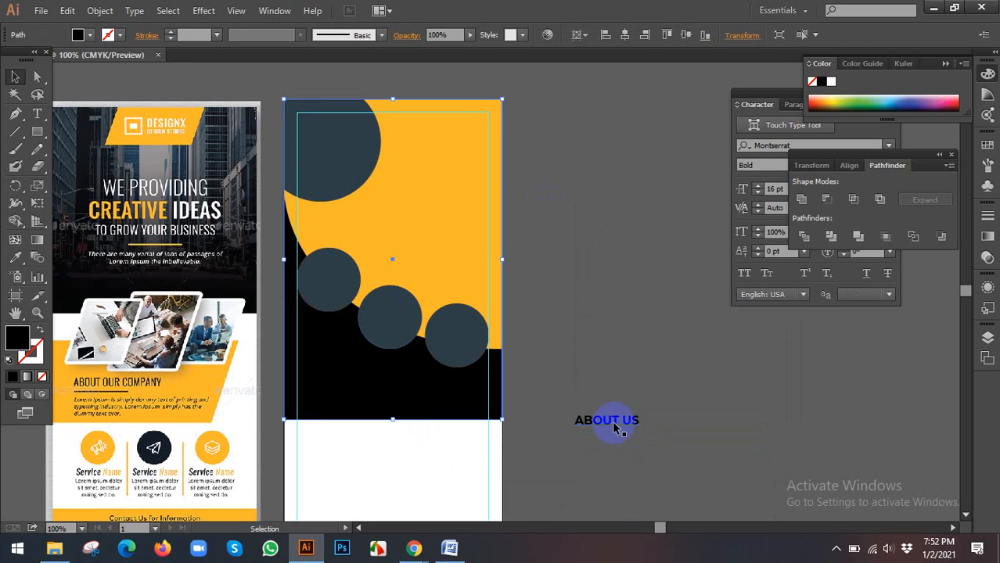
left_click(572, 255)
Extend the black rectangle's bottom edge slightly downward to about Y 6.16 in.
scroll(510, 319, "down", 3)
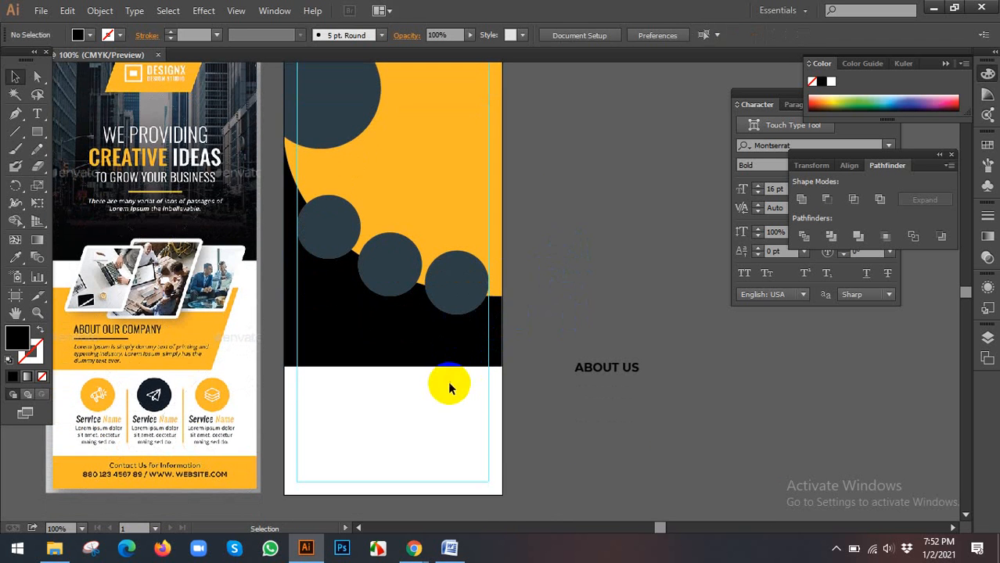
left_click(423, 340)
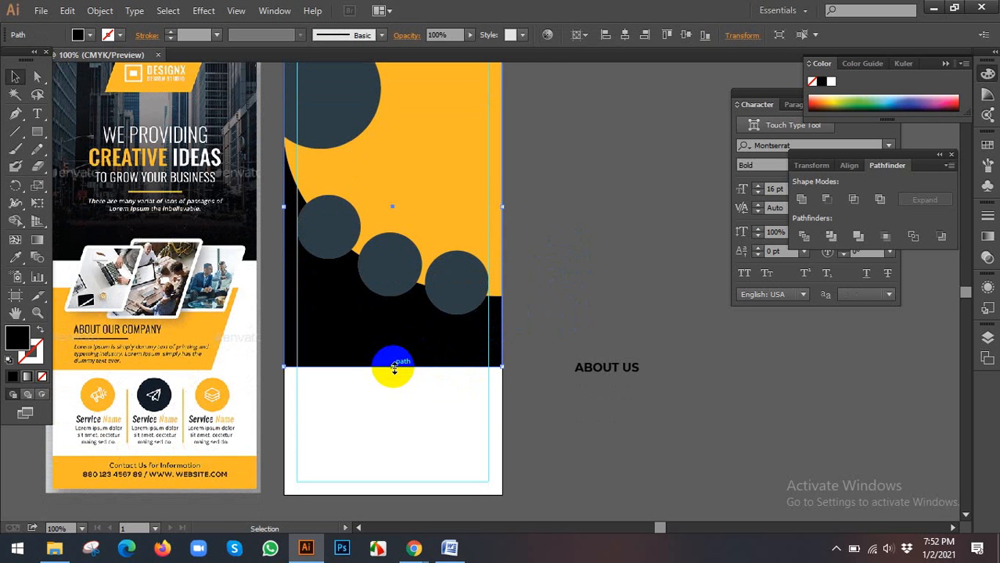
left_click_drag(393, 367, 389, 373)
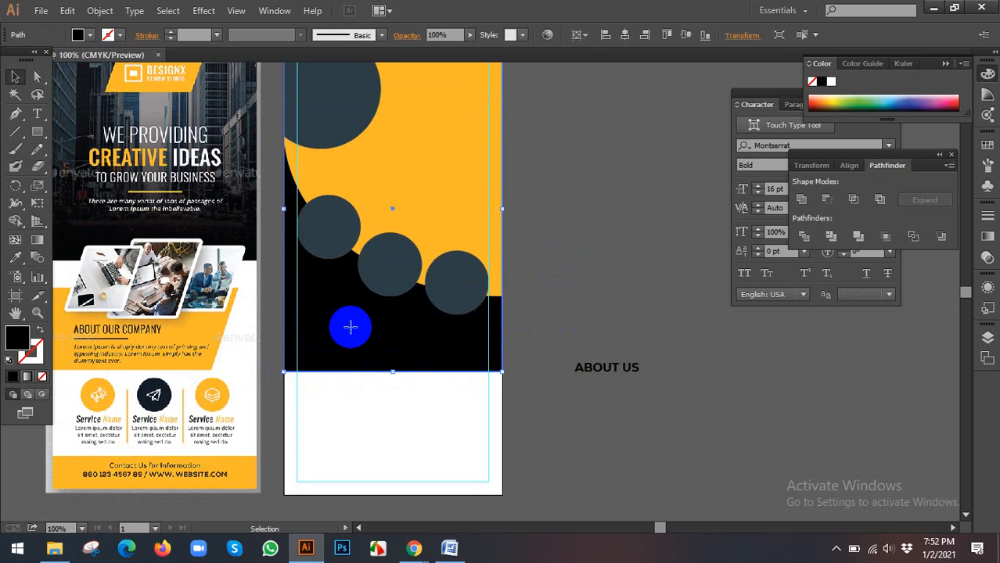
Try rounding the black rectangle's lower-left corner with a radius of about 0.88 in.
scroll(351, 334, "up", 3)
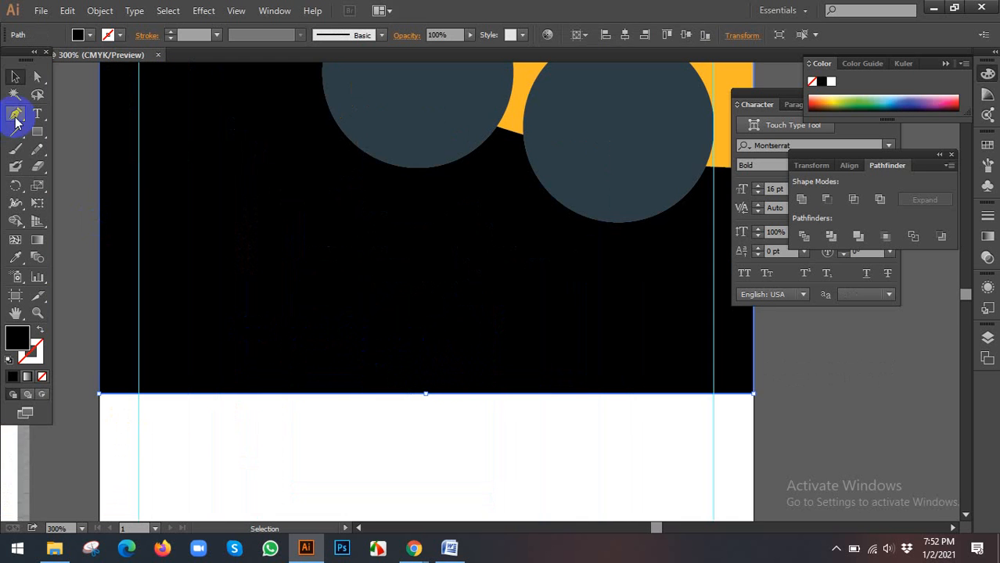
left_click(36, 77)
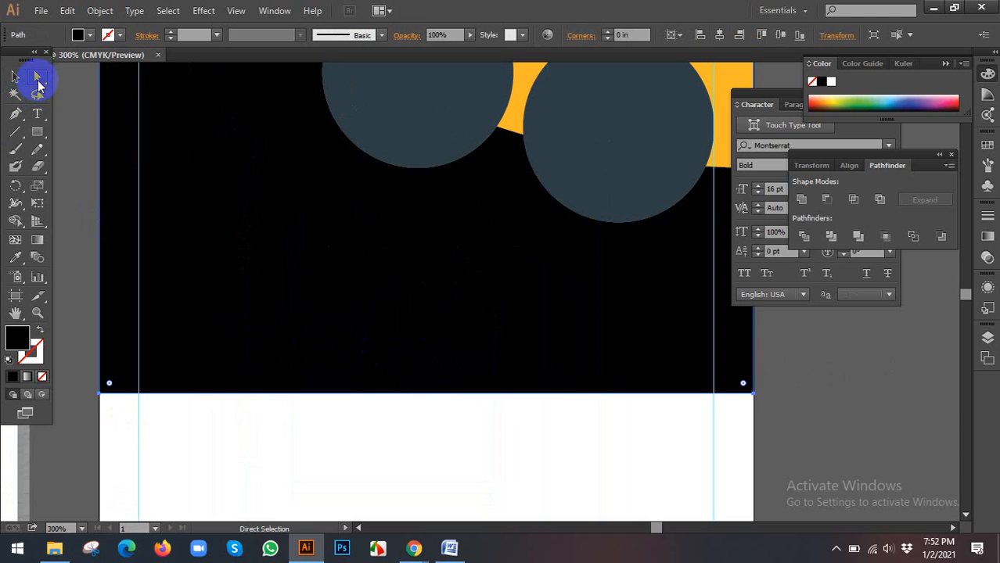
left_click(100, 396)
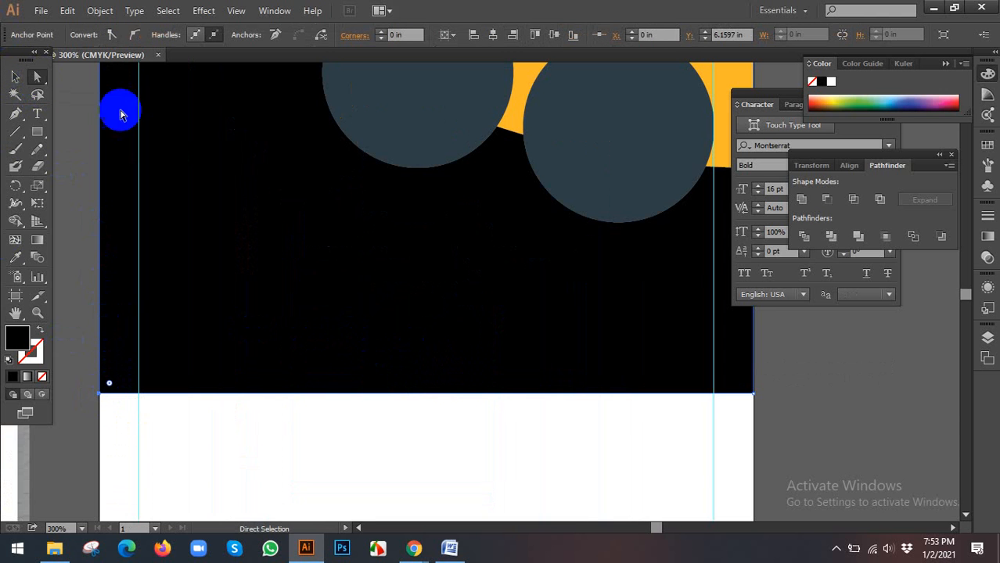
scroll(294, 220, "down", 1)
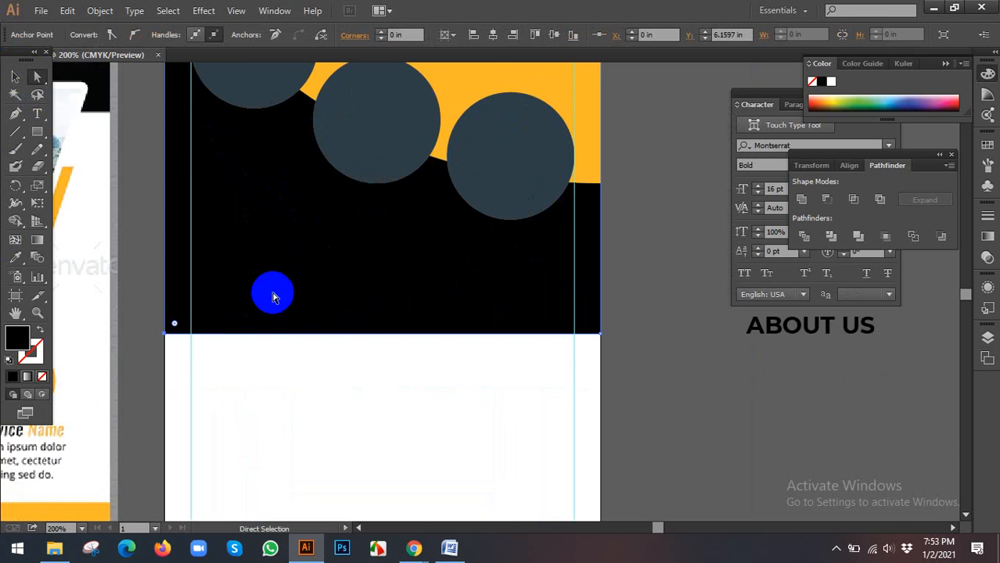
scroll(277, 287, "down", 1)
left_click(201, 319)
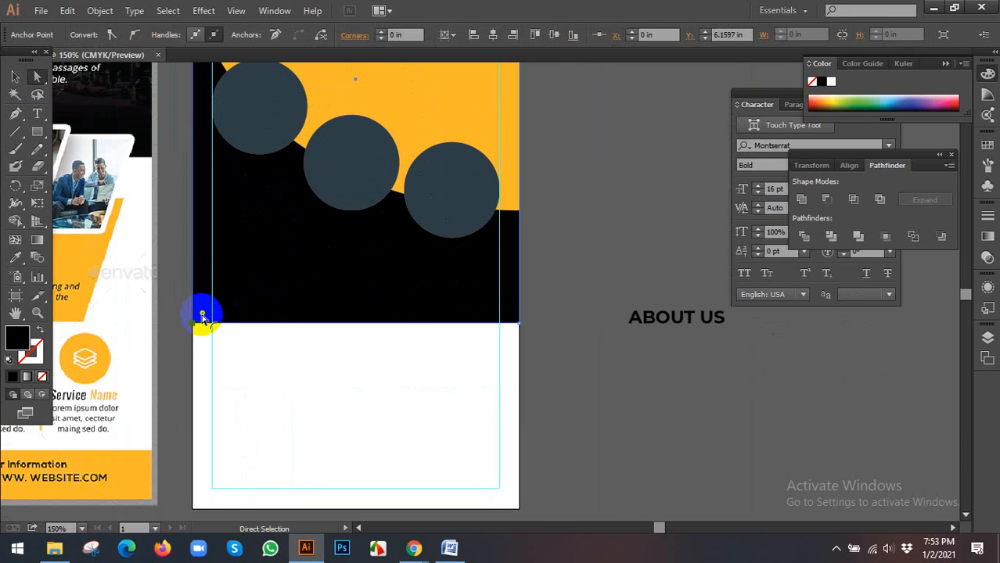
left_click_drag(202, 317, 277, 272)
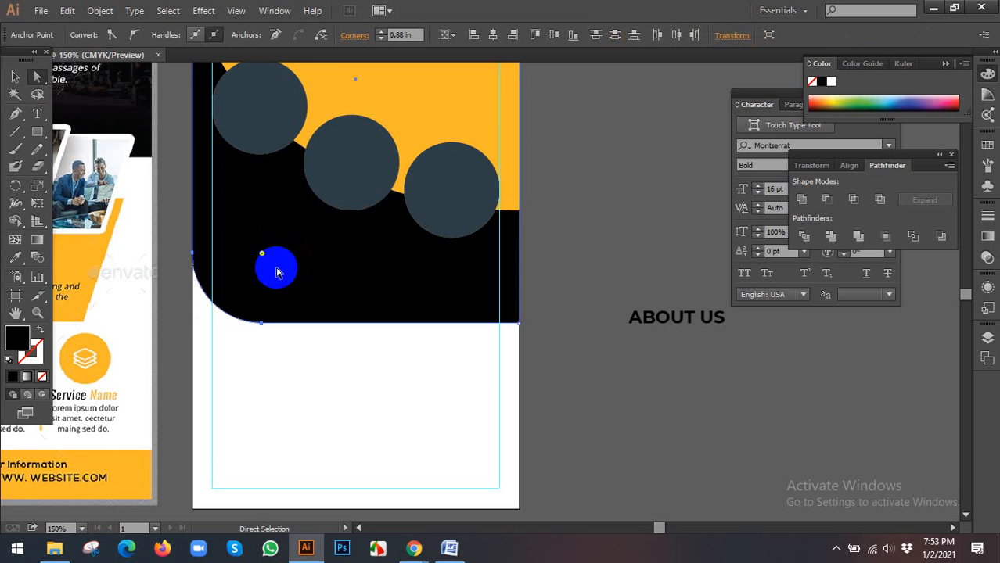
scroll(371, 321, "down", 1)
key("ctrl+z")
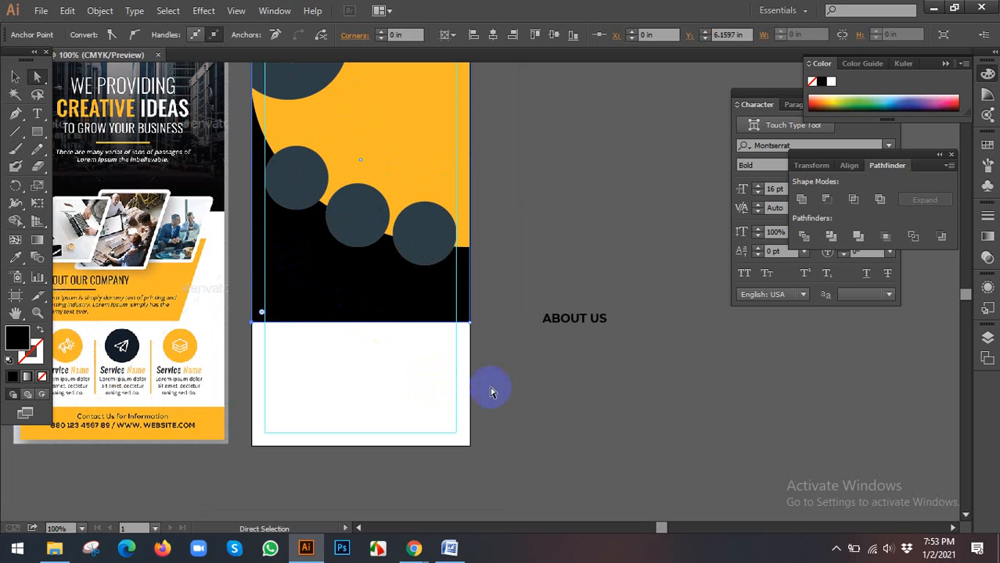
key("v")
left_click(530, 397)
scroll(499, 358, "down", 1)
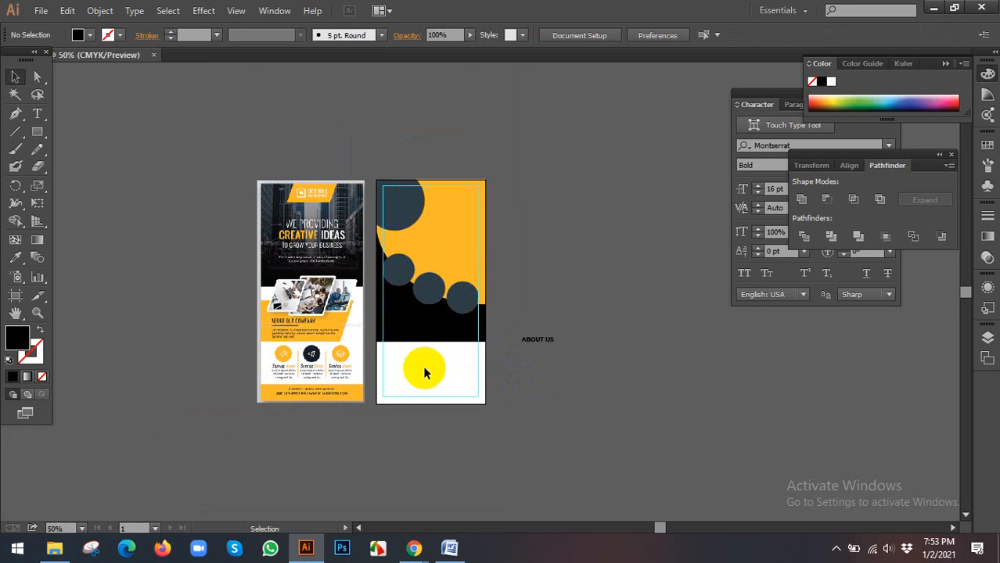
Try rounding the black rectangle's lower-left corner with a radius of about 4.09 in.
scroll(370, 373, "up", 1)
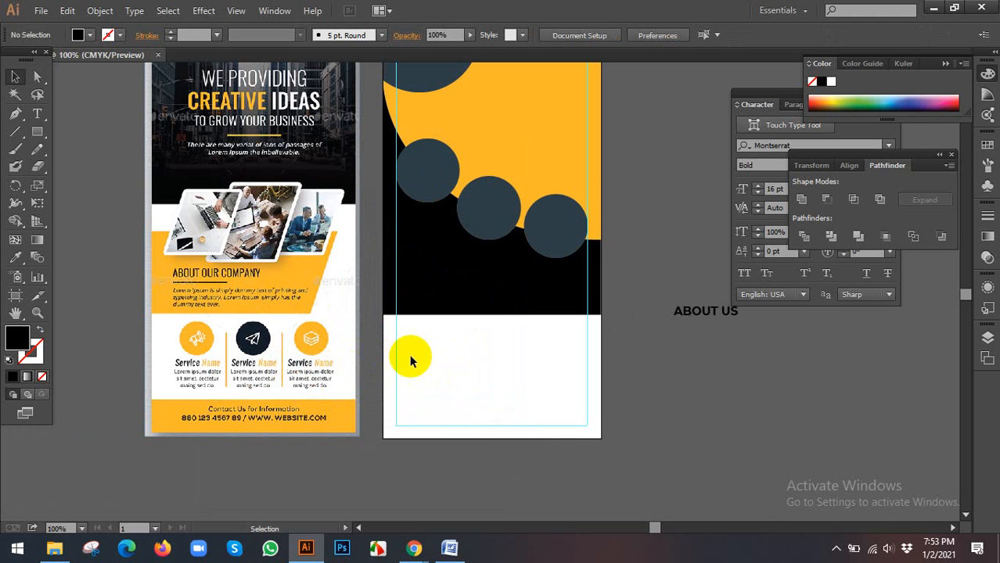
left_click(431, 279)
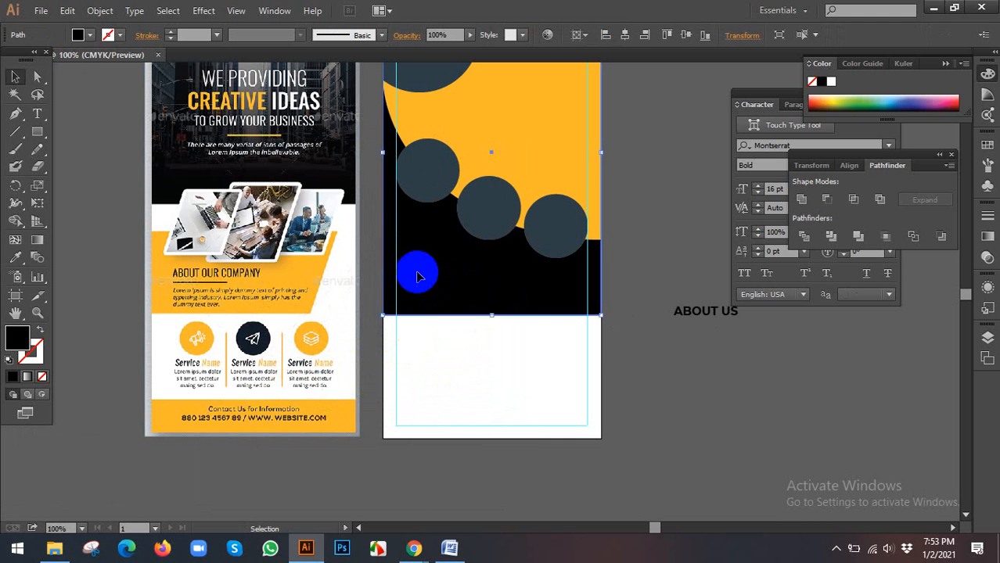
left_click(37, 76)
left_click(385, 316)
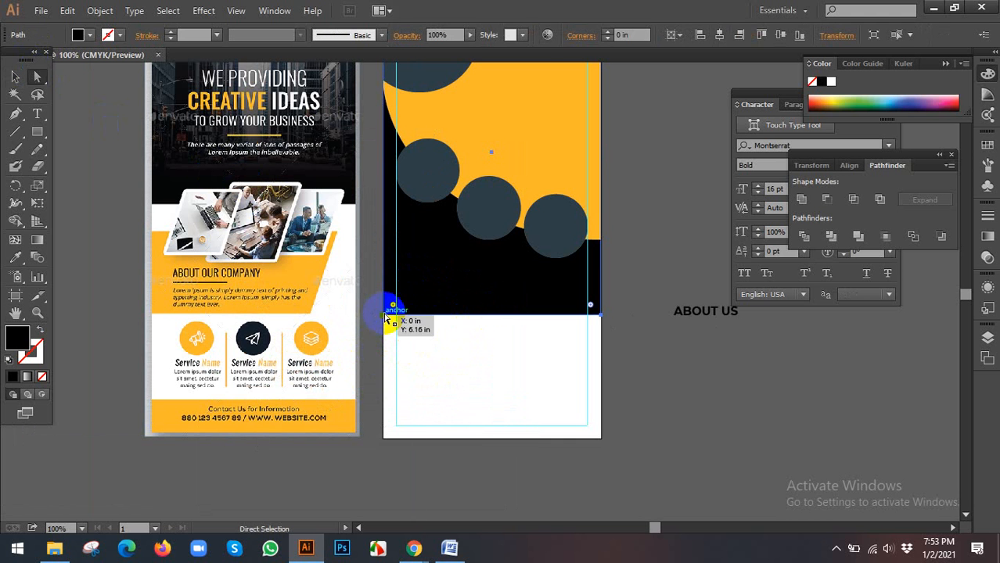
left_click_drag(392, 298, 688, 210)
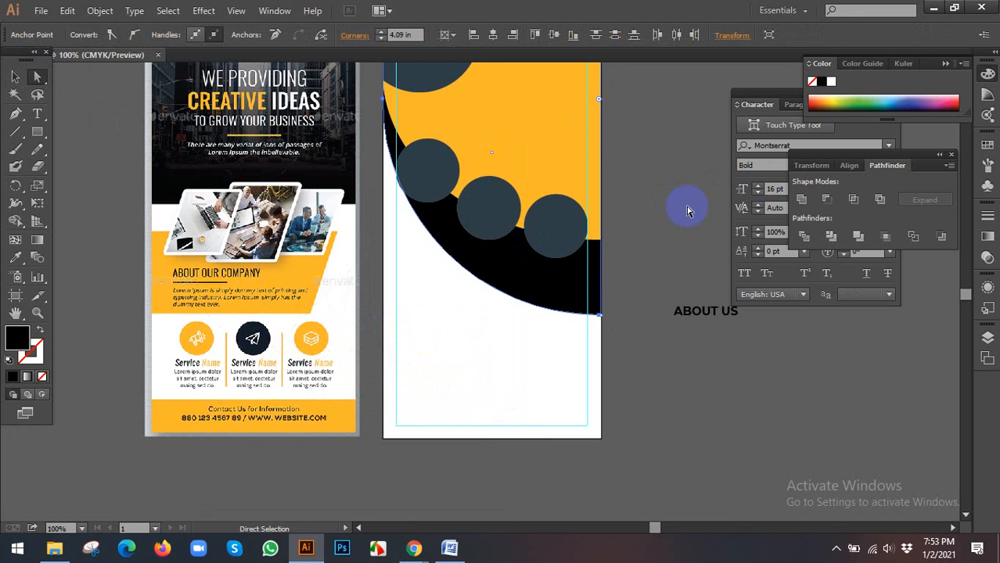
key("ctrl+z")
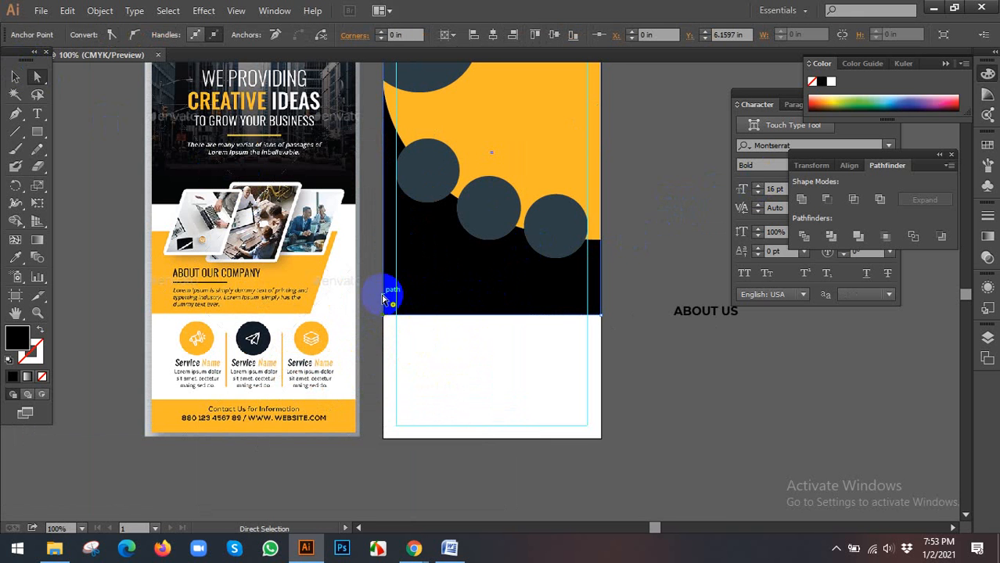
Round the black rectangle's lower-left corner with a radius of about 2.8 in and try lowering its lower-right anchor.
left_click_drag(393, 306, 648, 282)
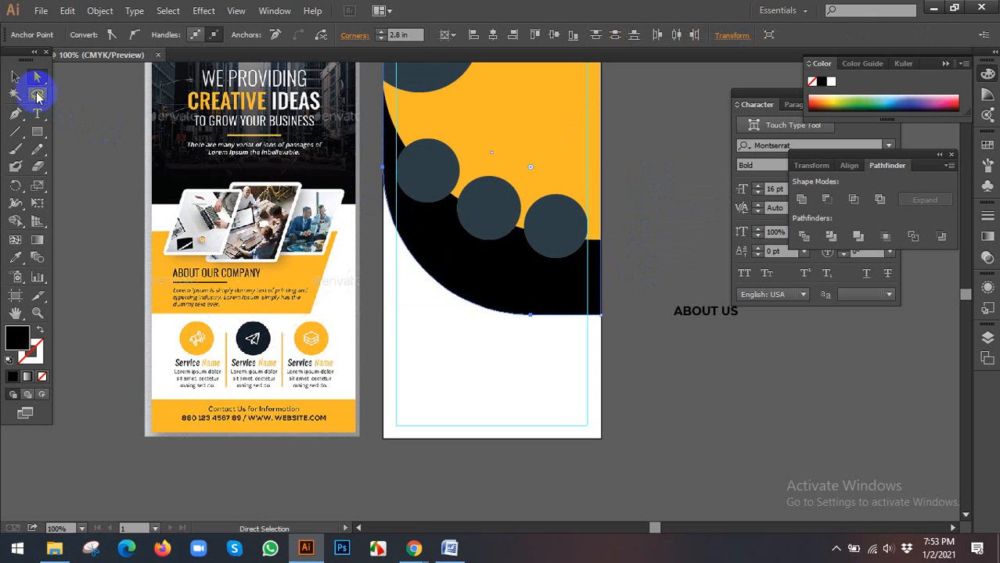
left_click(382, 167)
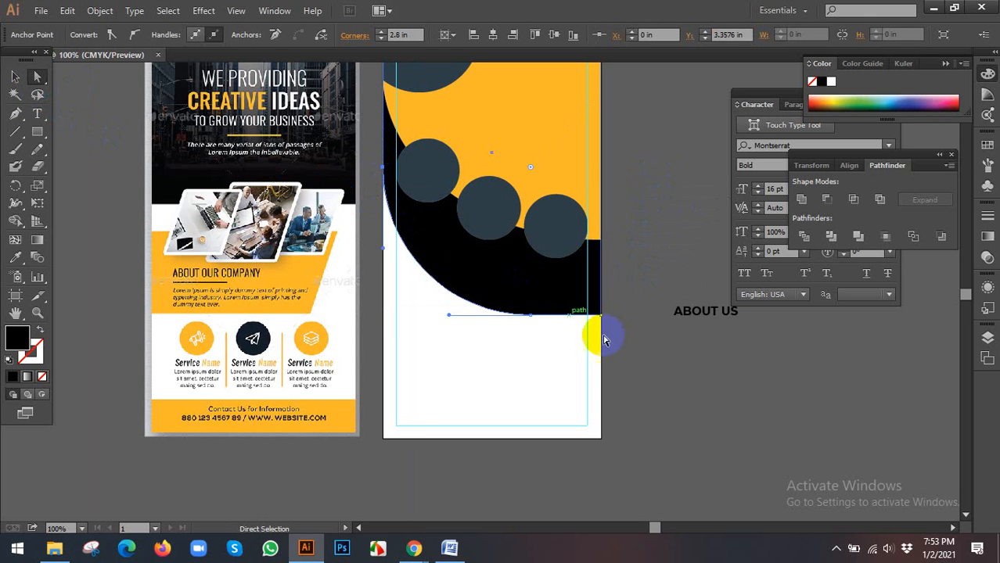
left_click_drag(597, 316, 603, 369)
key("ctrl+z")
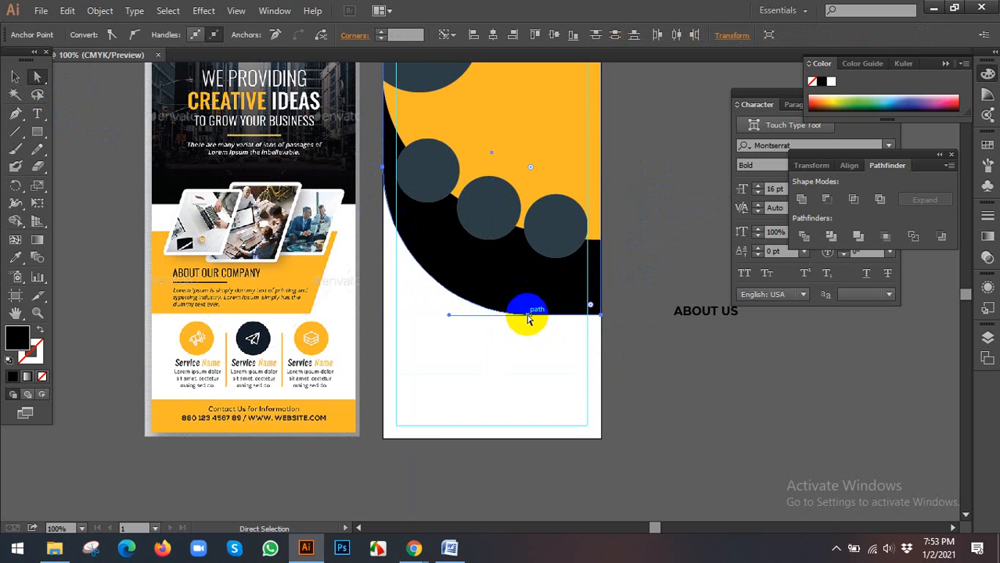
Move the black shape's two bottom anchors downward so its lower edge slopes gently toward the artboard's right edge, and deselect it.
left_click(532, 316)
left_click_drag(532, 319, 531, 357)
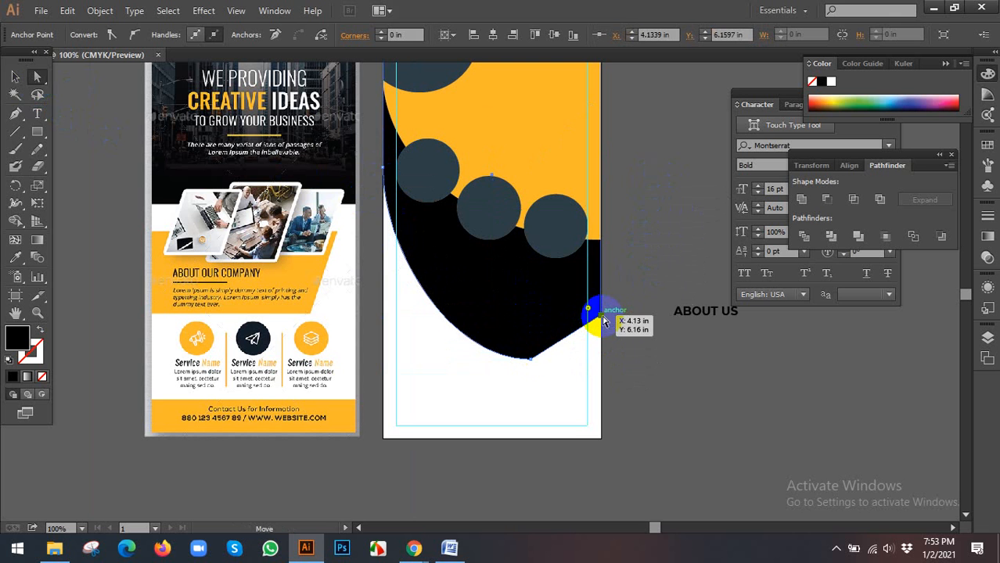
left_click_drag(603, 321, 600, 368)
left_click(516, 381)
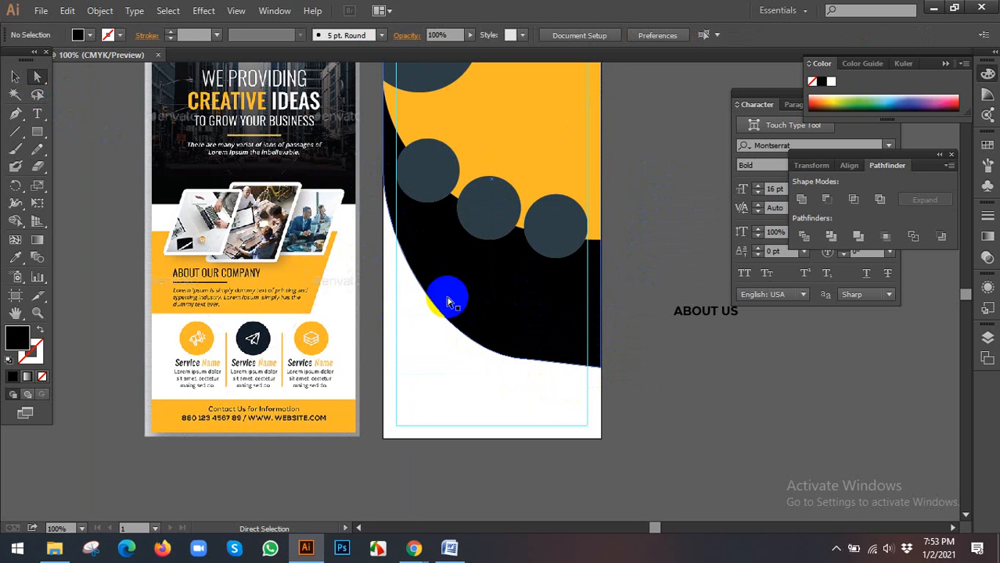
Delete the black shape behind the circles and the yellow curve.
key("ctrl+minus")
left_click(513, 312)
left_click(17, 78)
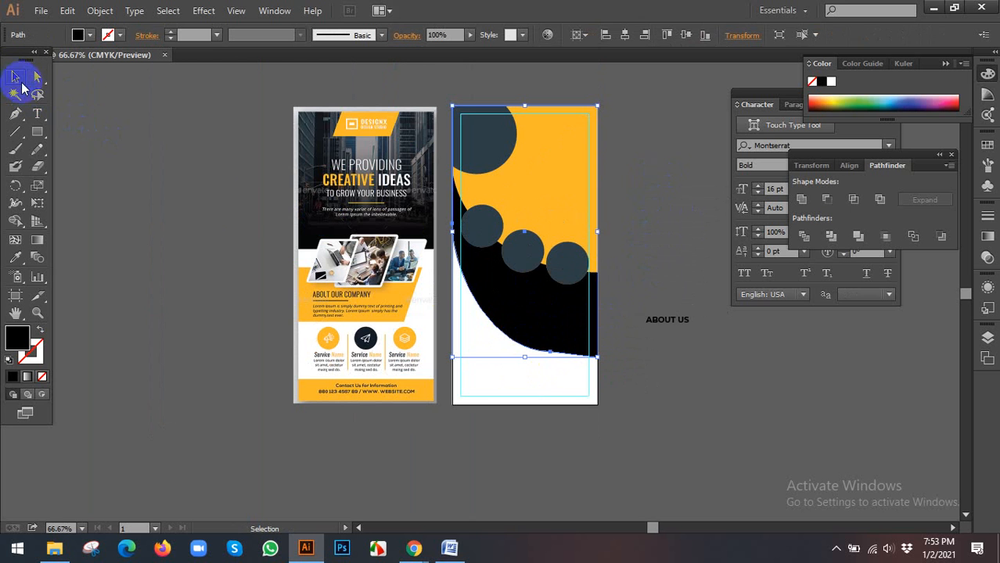
key("Delete")
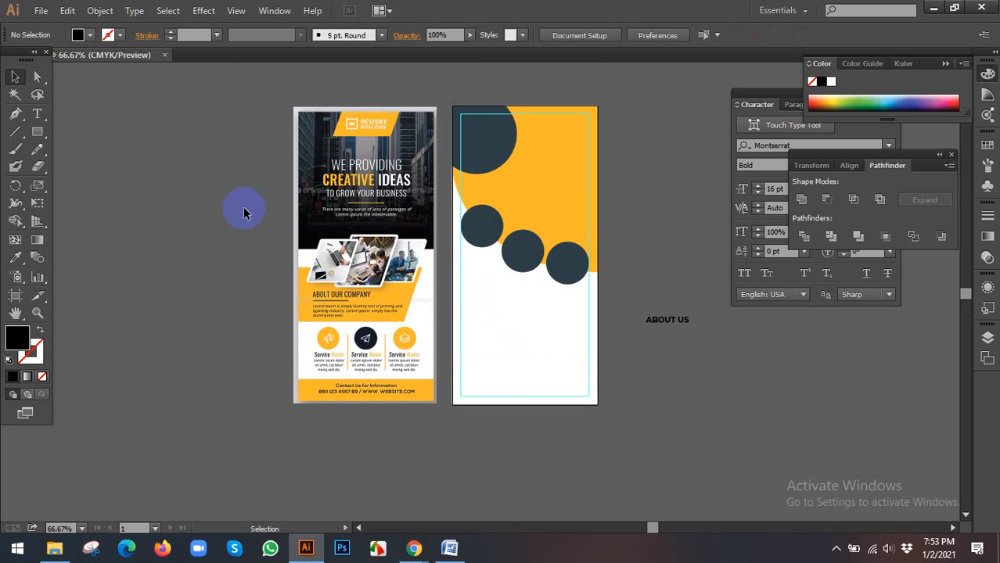
Start a black Pen path on the artboard's left edge at about Y 4.56 in and curve it to the right edge at about Y 6.5 in.
scroll(412, 256, "down", 1)
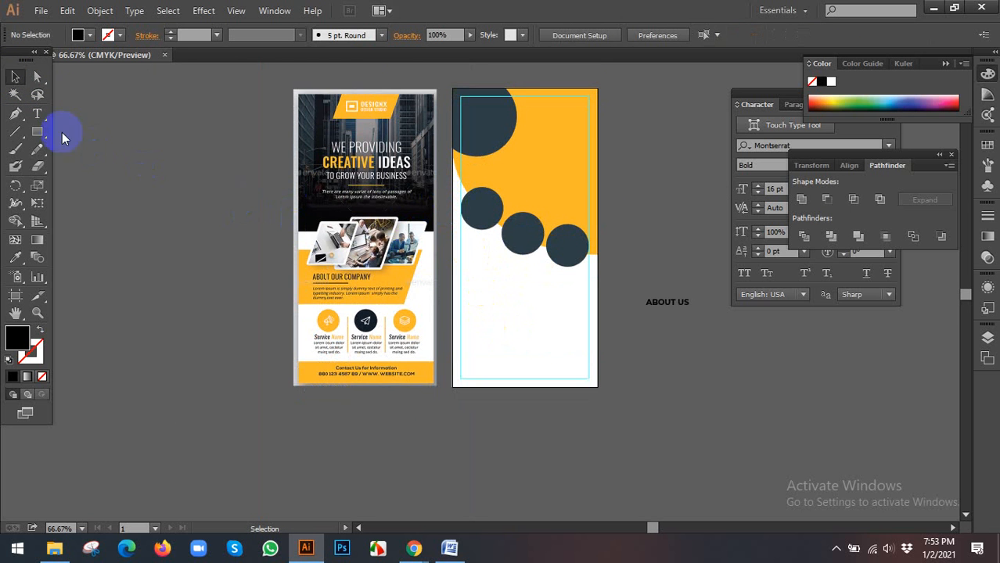
scroll(472, 226, "up", 1)
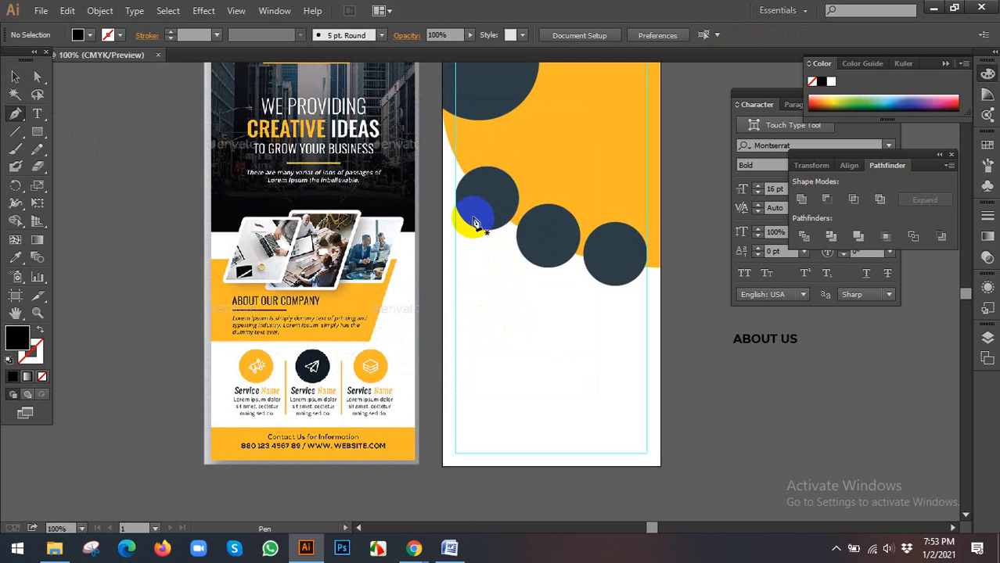
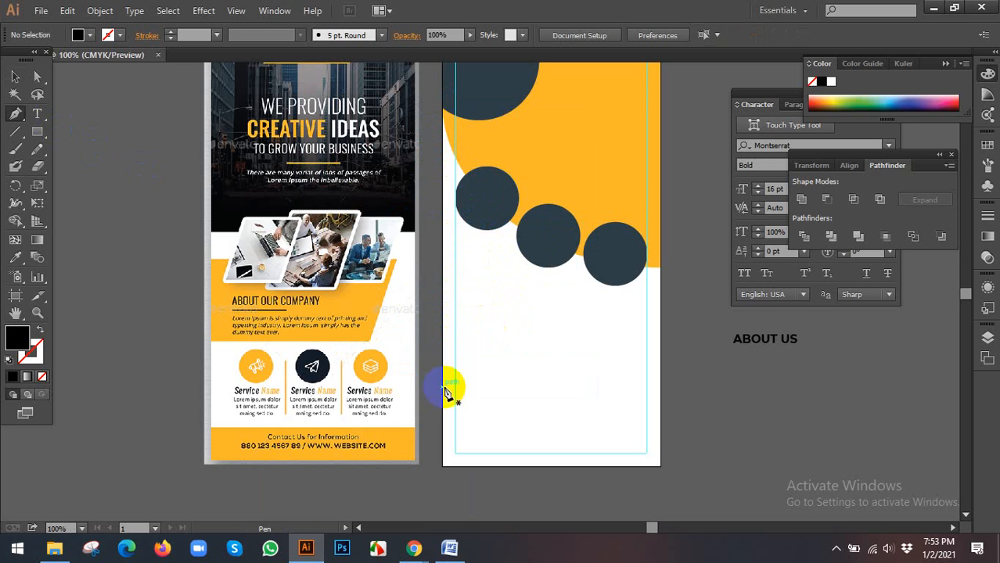
left_click(443, 258)
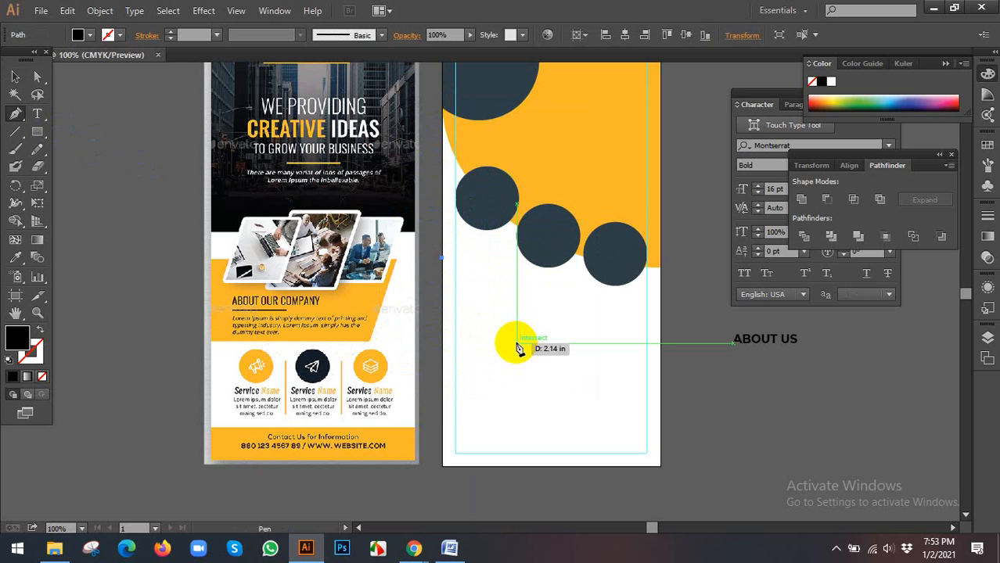
left_click_drag(517, 344, 575, 384)
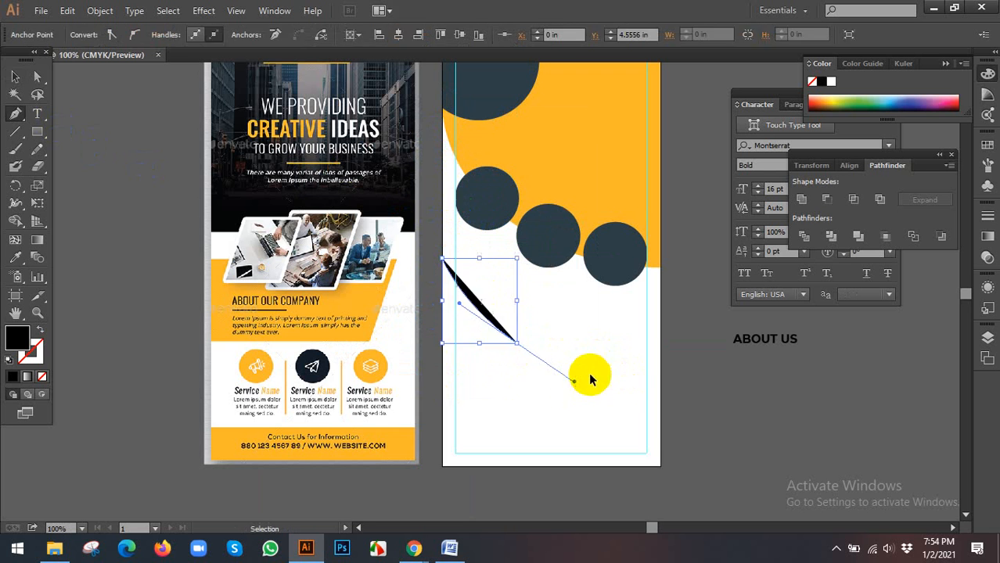
key("ctrl+z")
left_click_drag(661, 362, 873, 346)
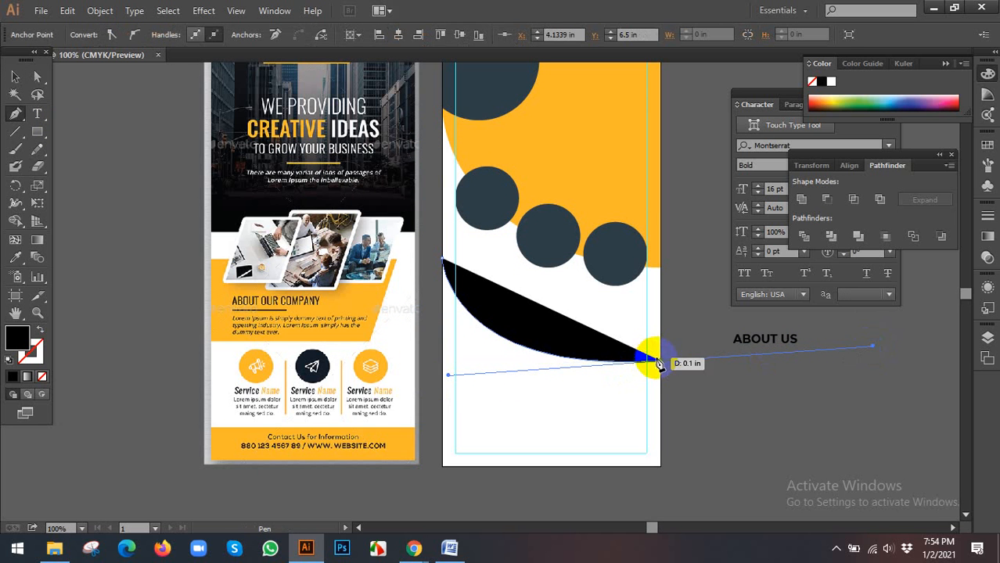
Close the Pen path with straight segments up the artboard's right edge, across to the left edge at about Y 1.42 in, and back to its start.
left_click(660, 362)
left_click(658, 165)
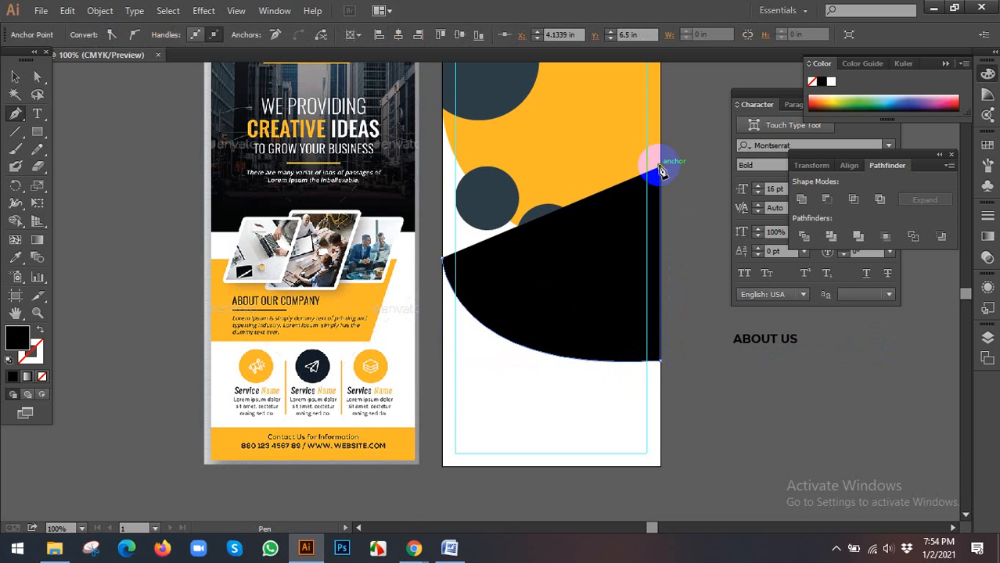
scroll(482, 178, "up", 3)
left_click_drag(481, 178, 448, 173)
left_click(442, 162)
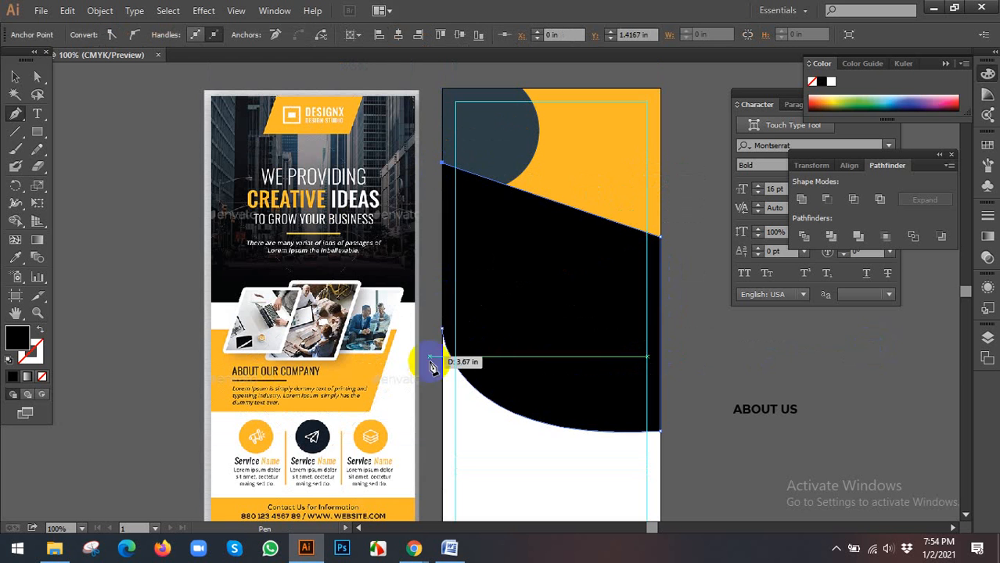
left_click_drag(442, 335, 443, 335)
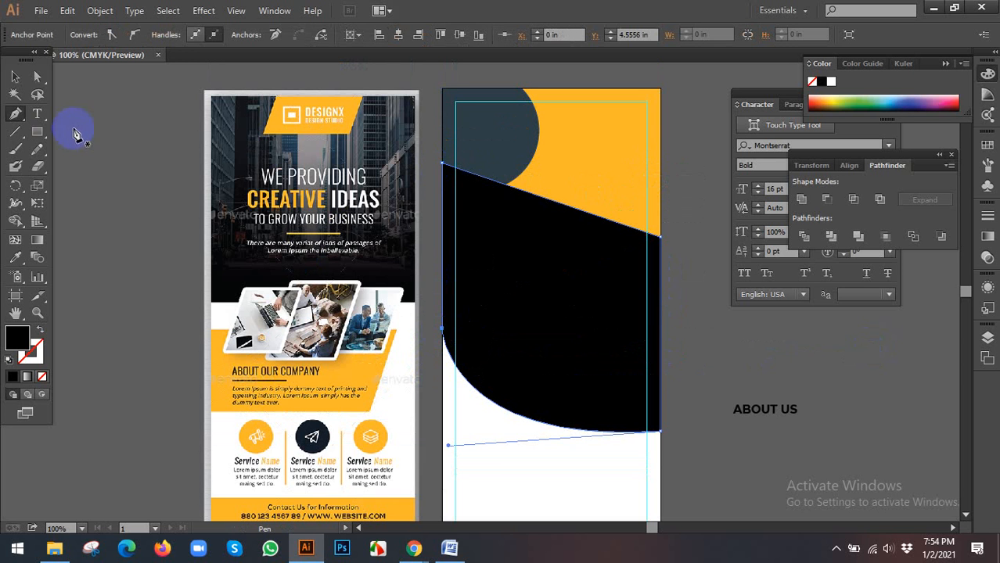
Send the black curved shape backward repeatedly until it sits behind all the circles and the yellow shape, and deselect it.
left_click(17, 77)
key("ctrl+[")
key("ctrl+[")
key("ctrl+[")
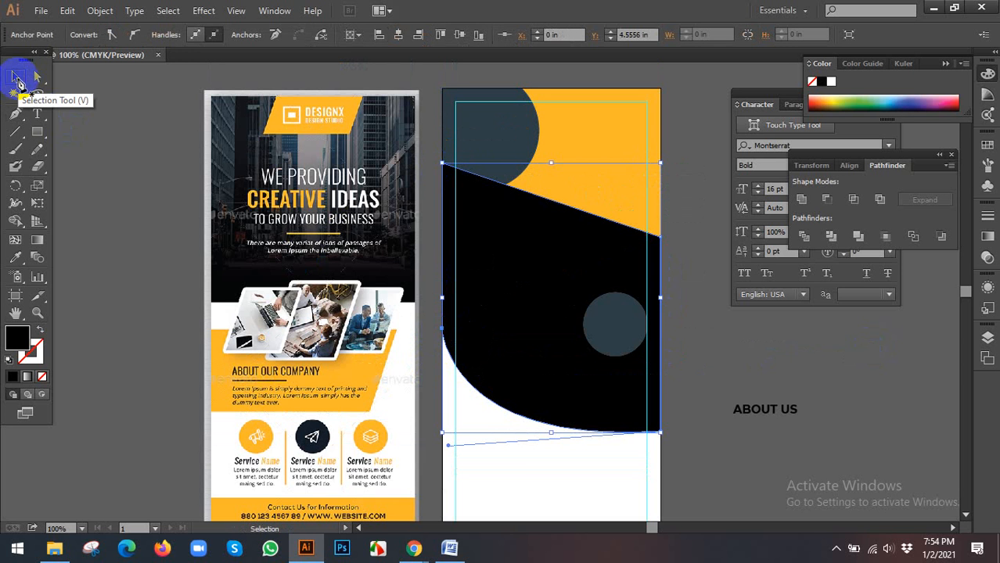
key("ctrl+[")
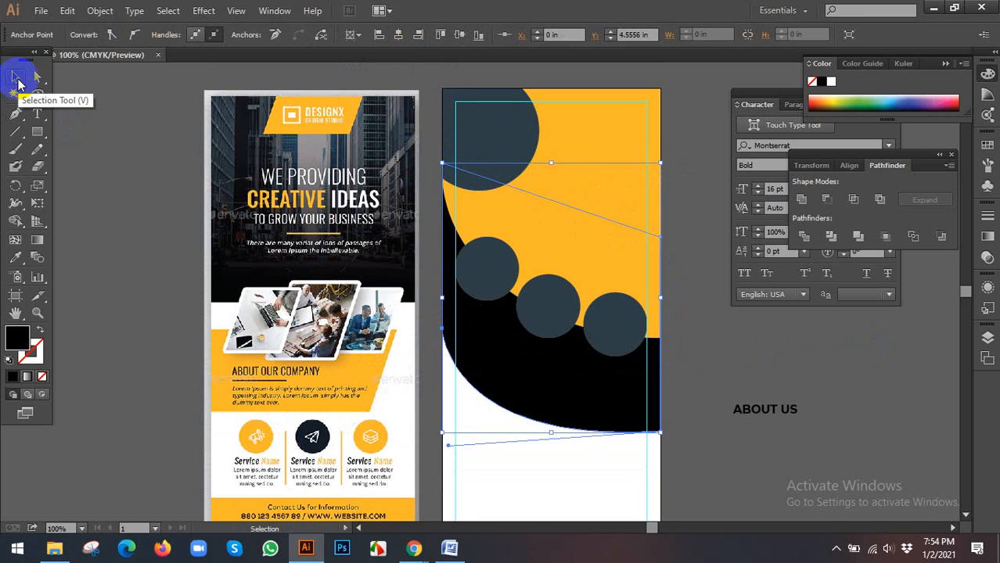
scroll(594, 391, "down", 2)
left_click(724, 427)
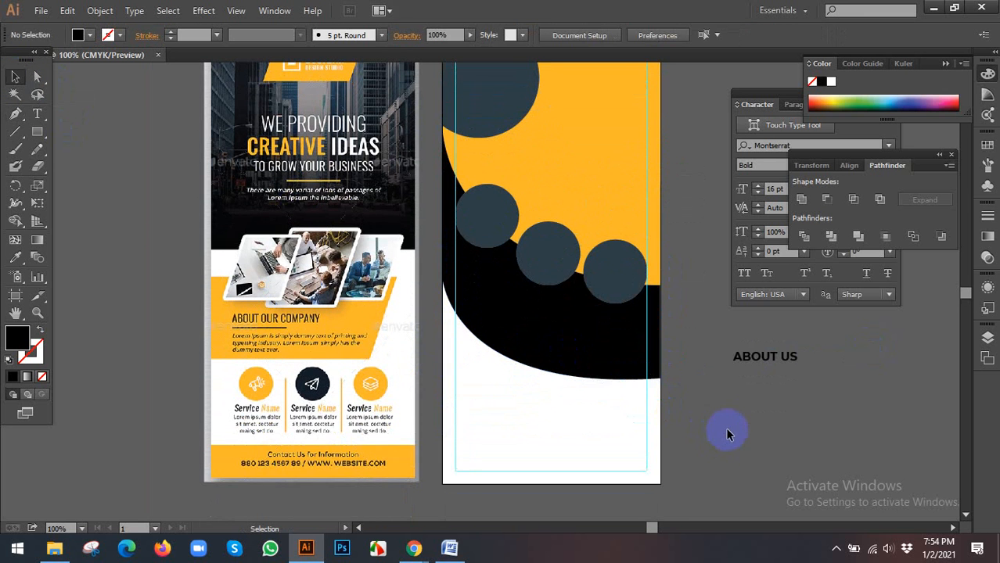
Stretch the black curved shape's bottom edge slightly downward, closer to the flyer's lower margin guide.
scroll(724, 422, "down", 1)
left_click_drag(728, 419, 657, 399)
left_click(574, 370)
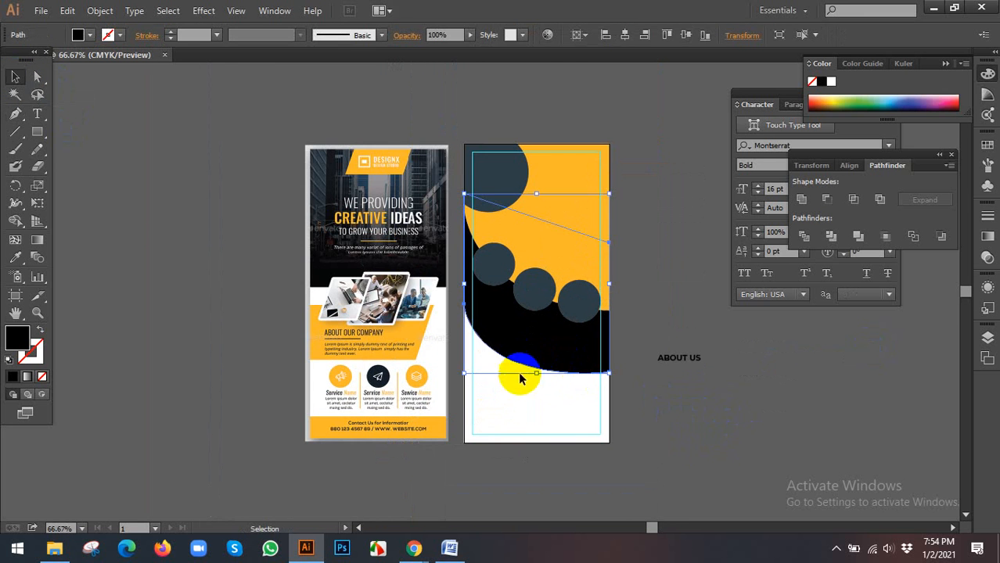
left_click_drag(537, 376, 537, 396)
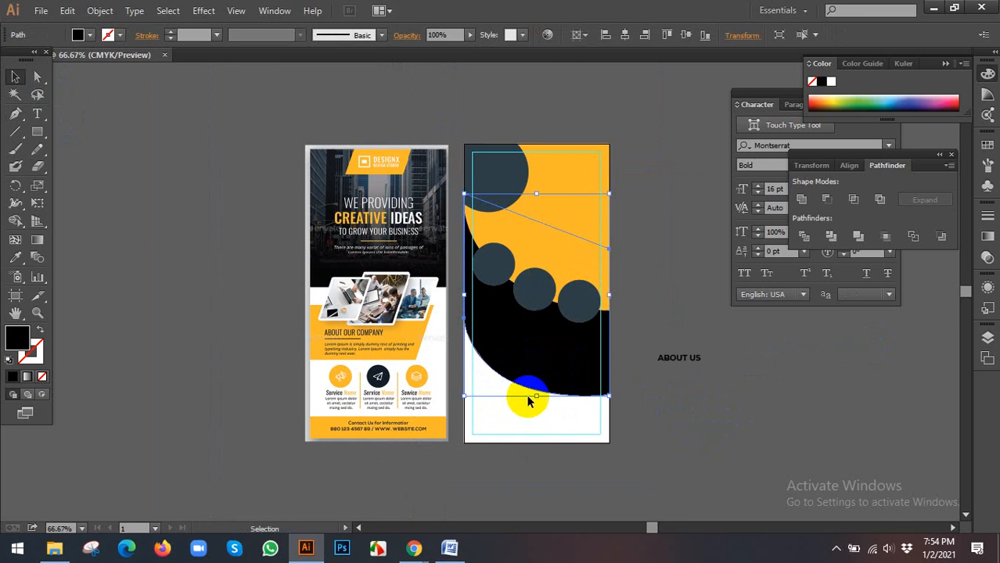
left_click(674, 402)
Fill the lower black curved shape with the yellow sampled from the upper curved shape.
left_click(587, 362)
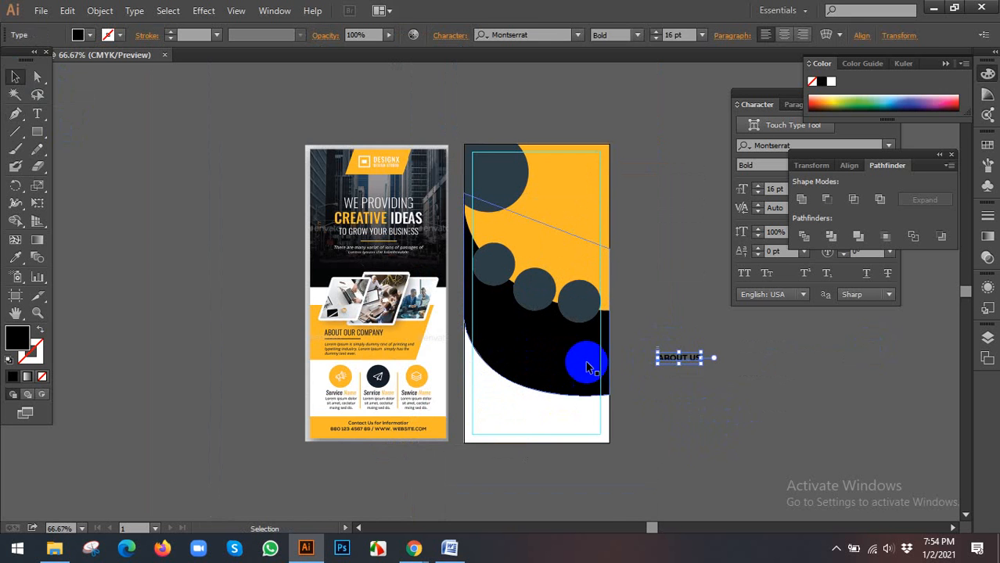
scroll(551, 350, "up", 1)
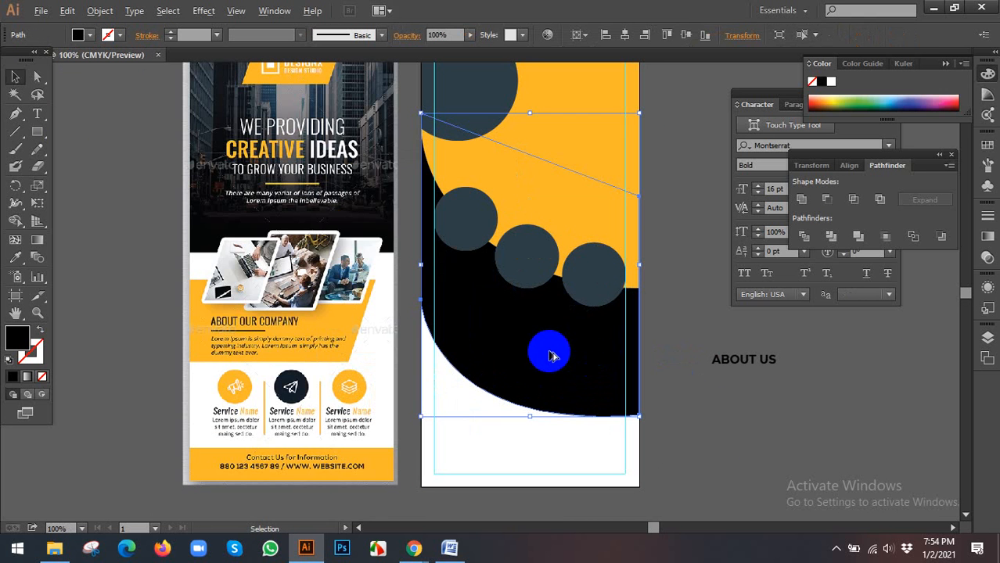
left_click(17, 257)
left_click(589, 207)
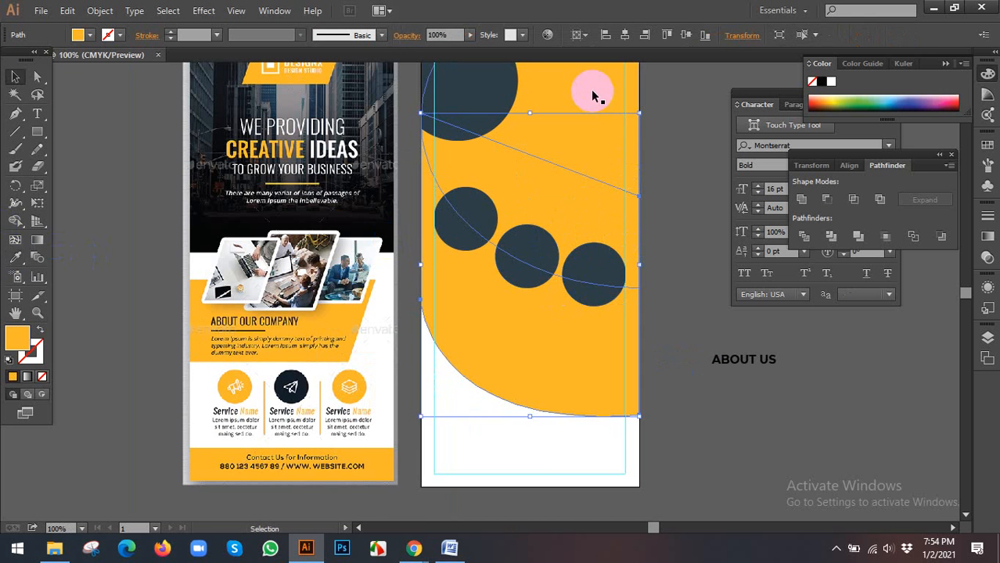
Fill the upper curved shape with the near-black sampled from the reference flyer's dark header, and deselect it.
left_click(17, 257)
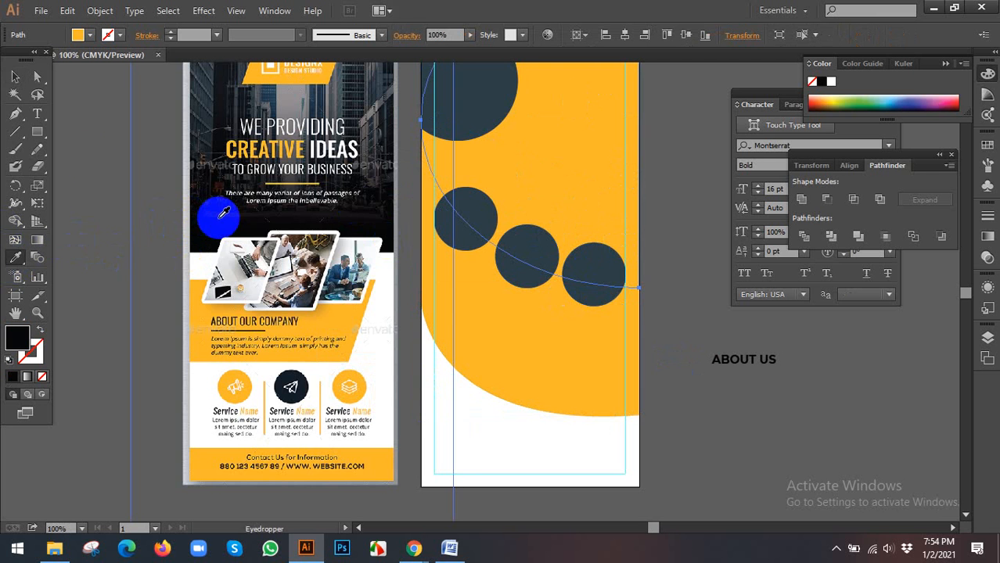
left_click(222, 213)
left_click(15, 75)
left_click(730, 415)
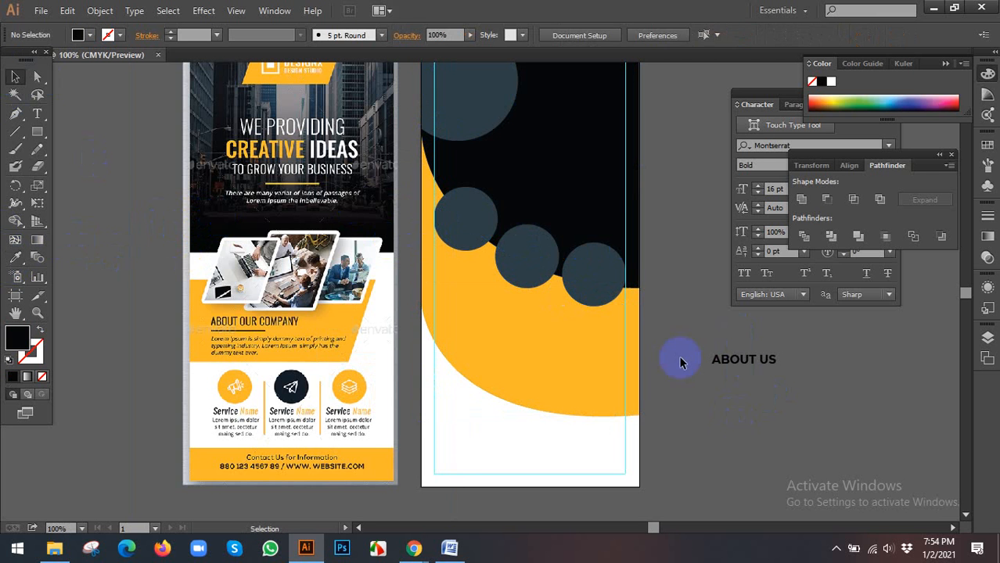
Lock the lower yellow curved shape.
left_click(591, 355)
scroll(525, 366, "up", 1)
key("ctrl+2")
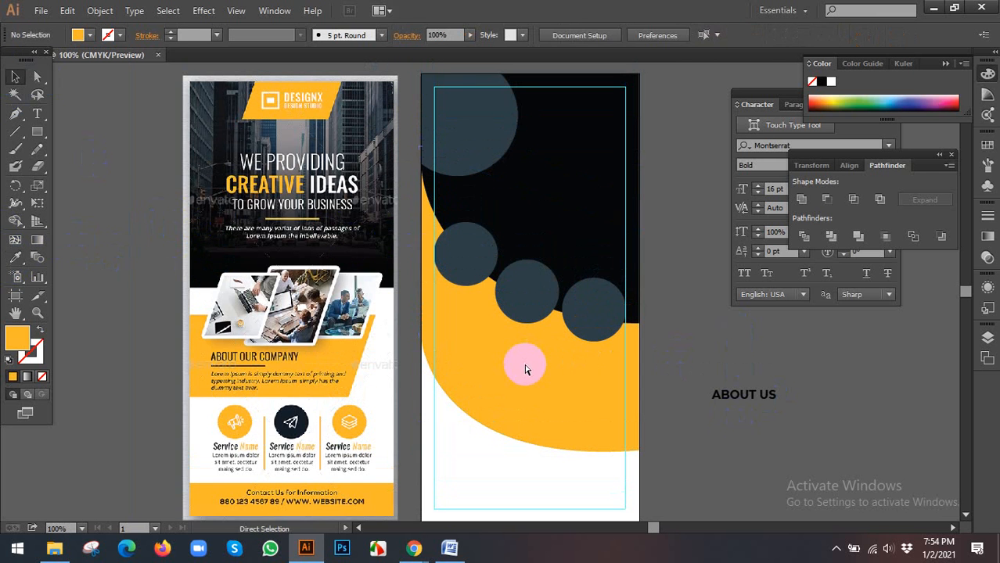
Move the ABOUT US heading onto the yellow shape at the left margin guide and colour it white sampled from the flyer background.
left_click_drag(734, 397, 463, 333)
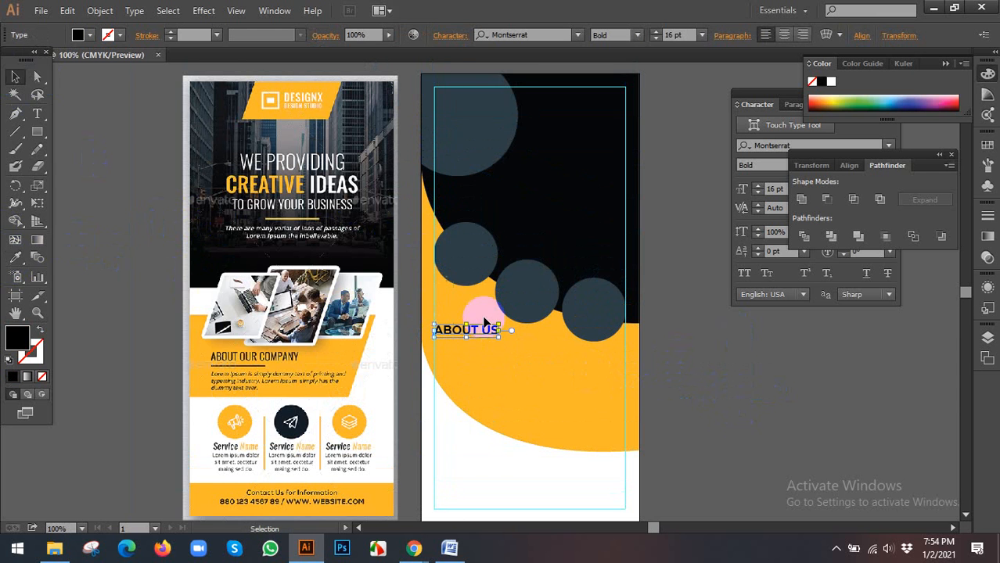
scroll(445, 313, "down", 2)
left_click(16, 257)
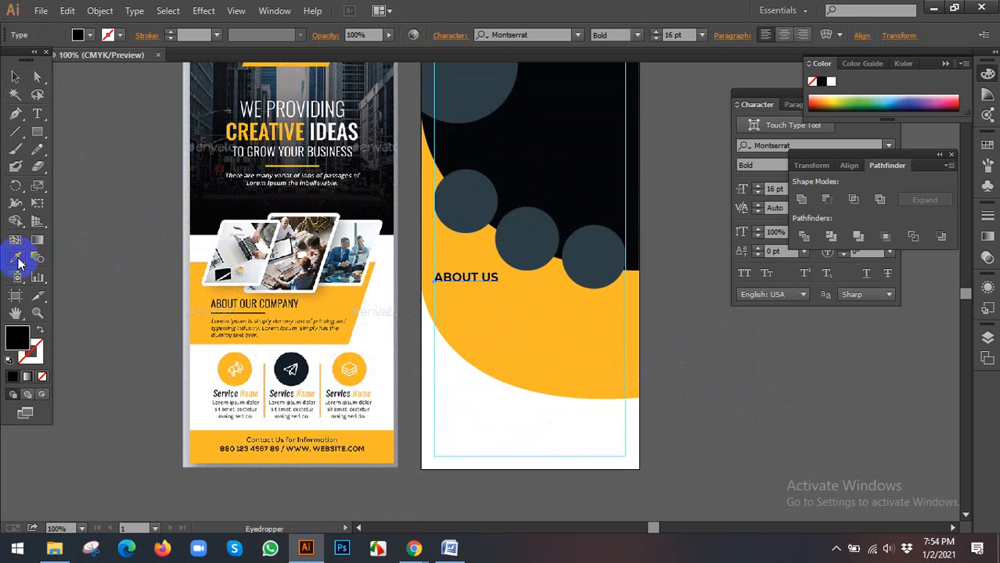
left_click(494, 419)
key("v")
left_click(483, 414)
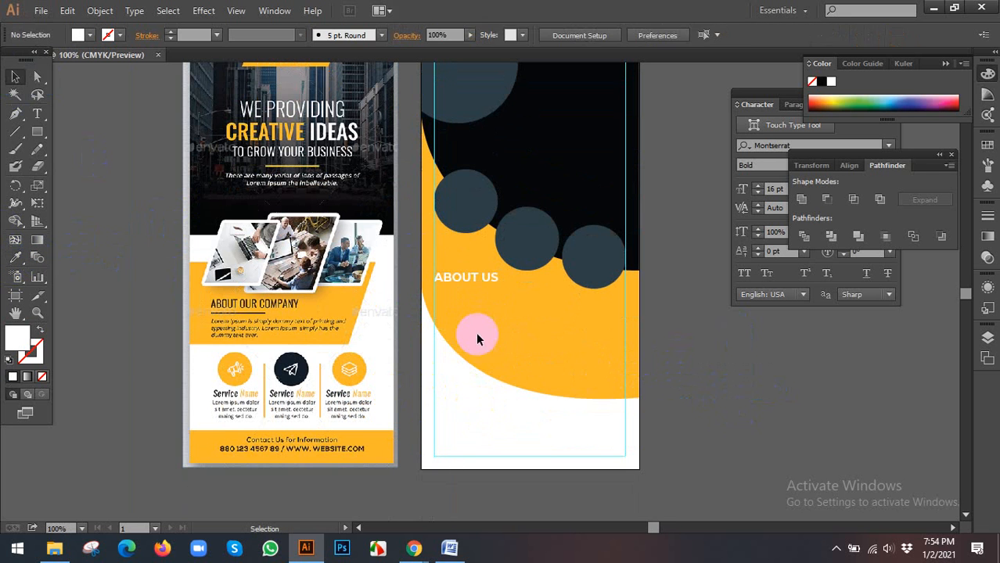
Try the Regular font style on the ABOUT US heading.
left_click(472, 280)
left_click(639, 35)
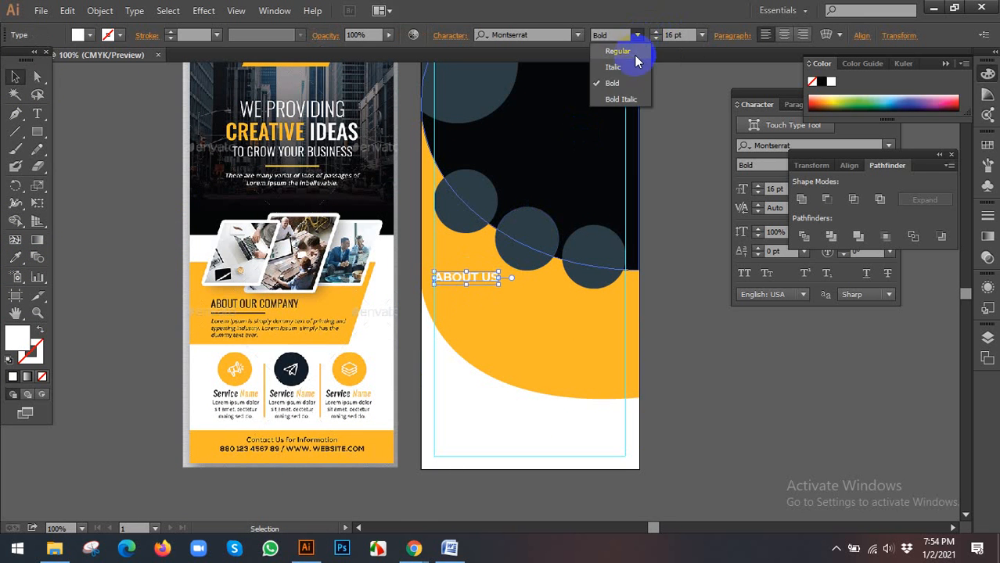
left_click(622, 54)
key("ctrl+z")
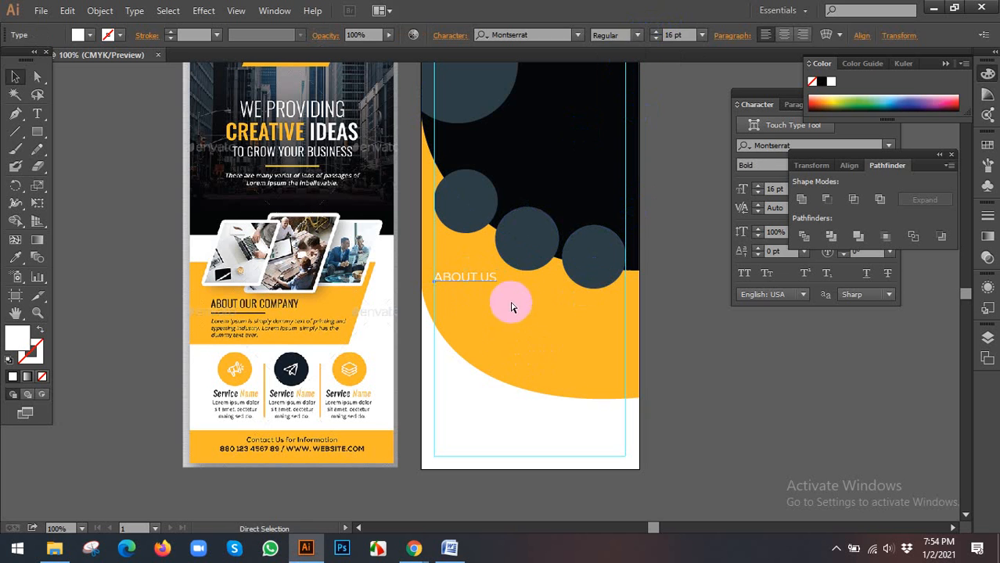
left_click(486, 403)
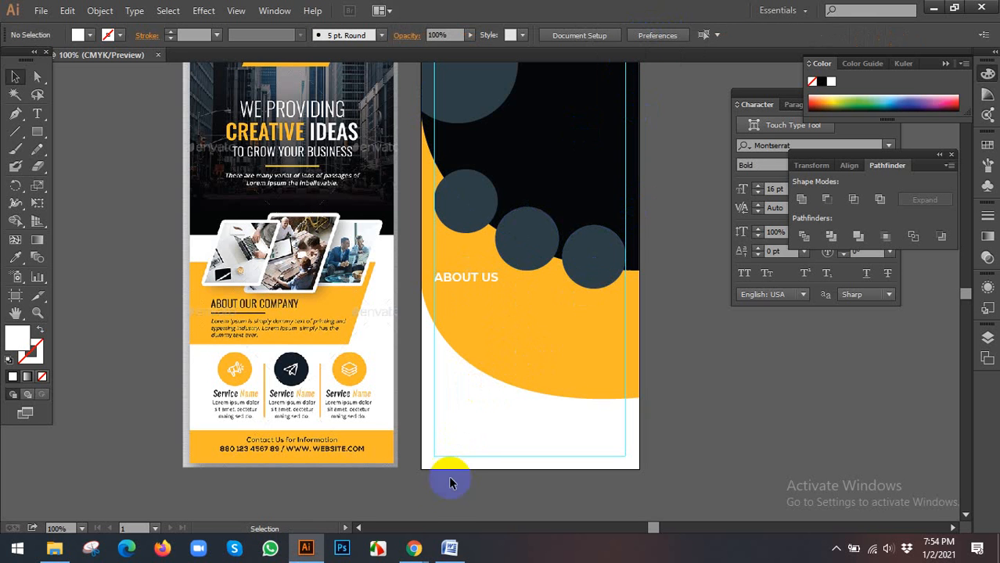
Add a text area of Lorem Ipsum placeholder text beneath the ABOUT US heading, spanning the width between the margin guides.
left_click(36, 114)
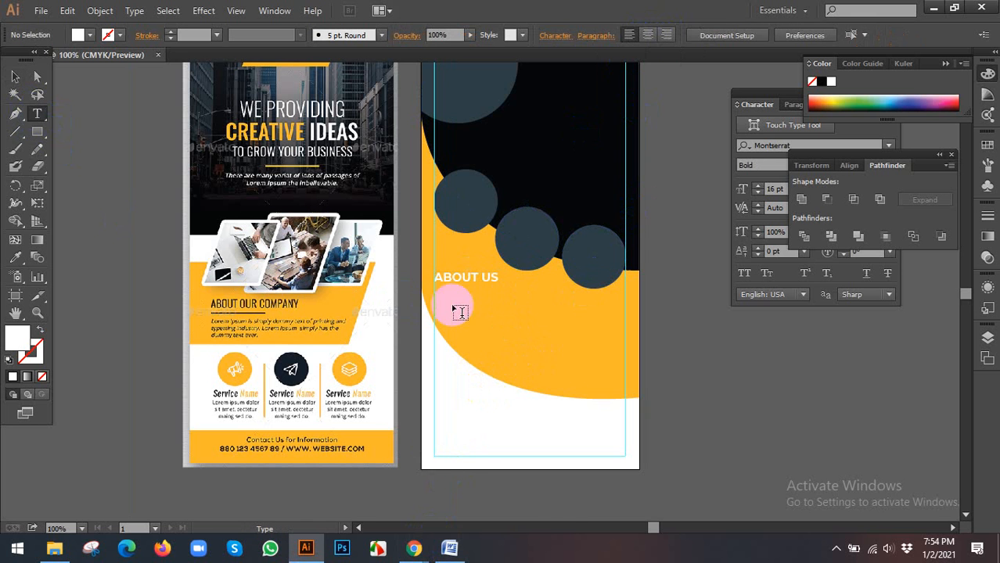
left_click(434, 282)
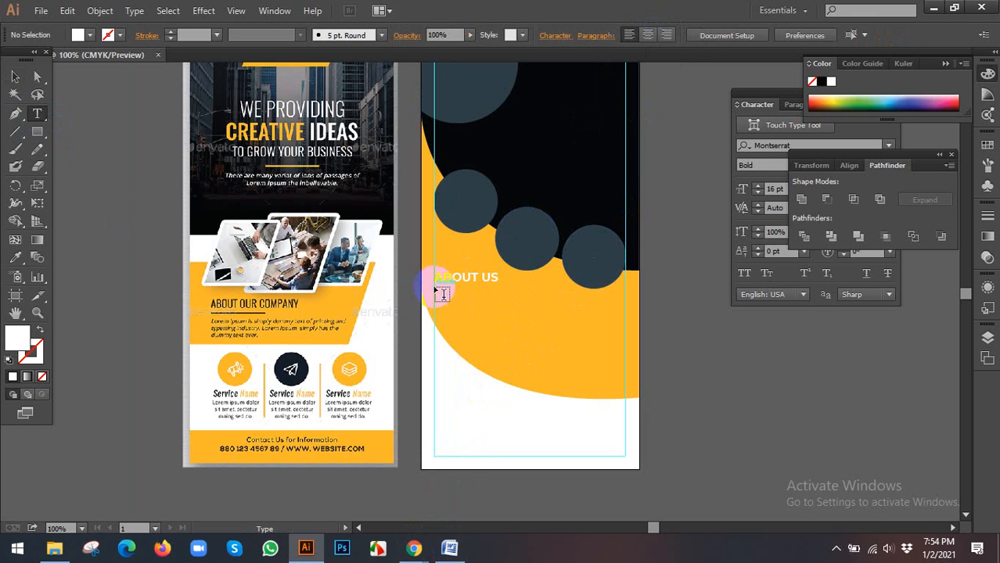
left_click_drag(435, 288, 626, 344)
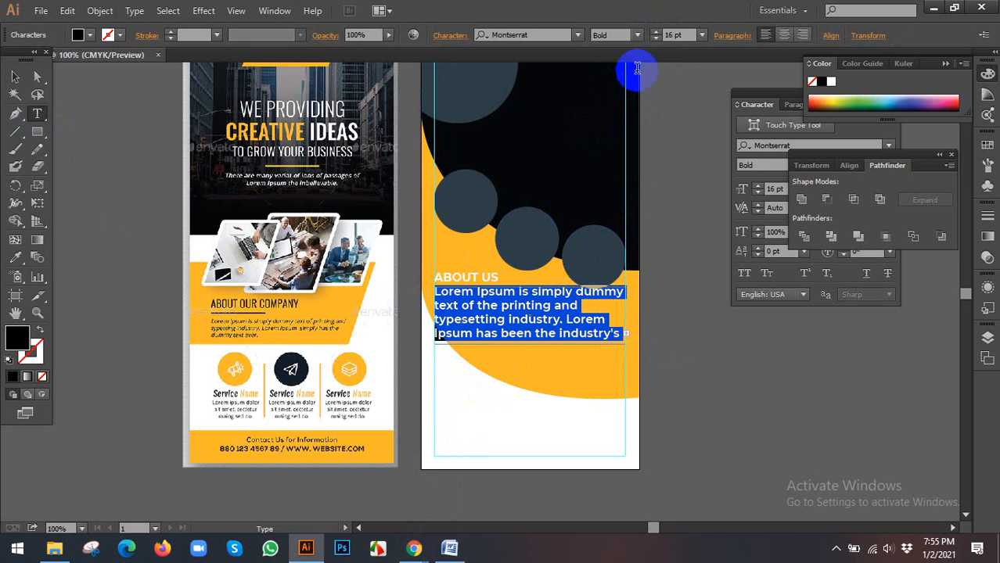
Set the Lorem Ipsum paragraph to 12 pt in the Regular style of Montserrat.
left_click(673, 35)
type("12")
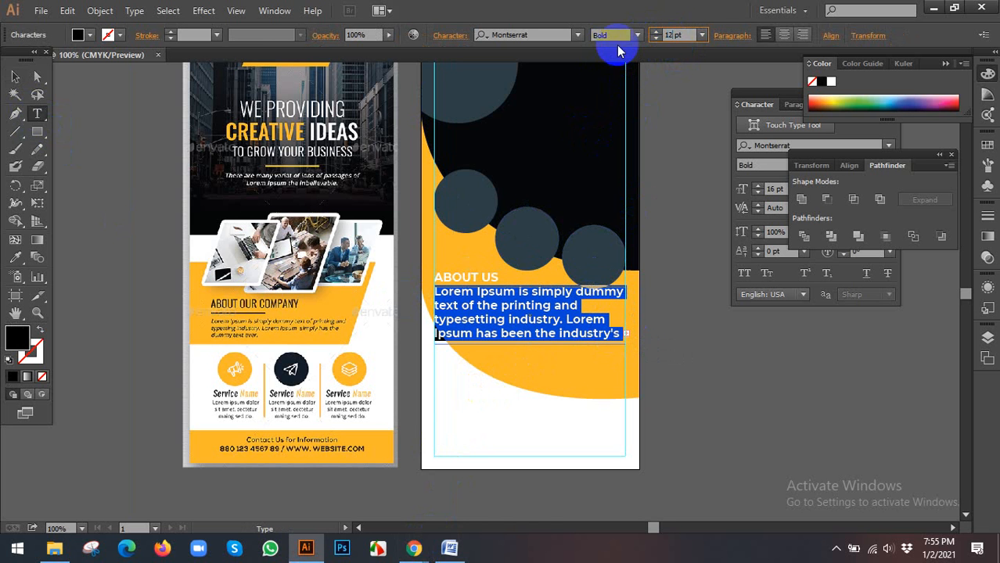
left_click(638, 35)
left_click(618, 51)
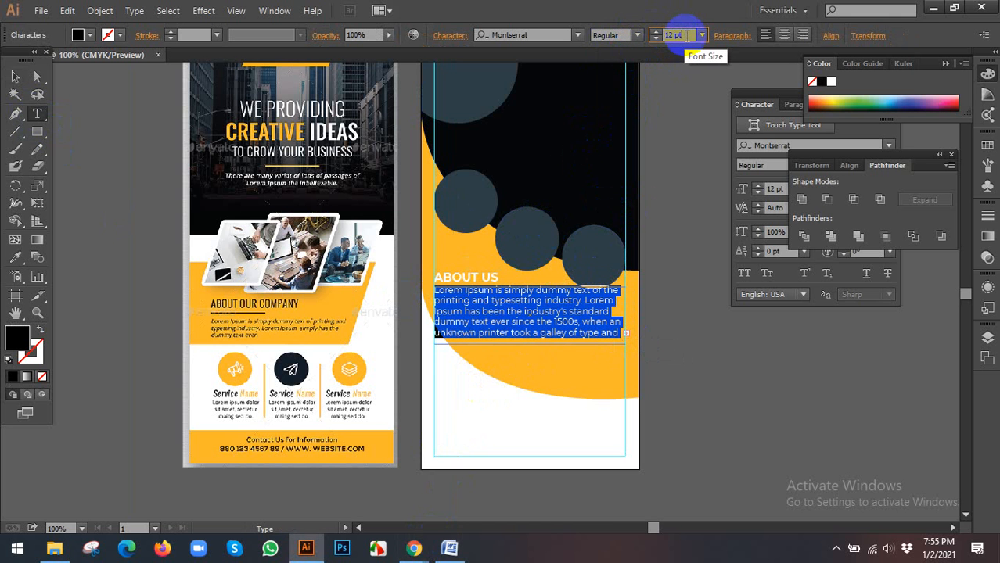
key("Escape")
Extend the paragraph's text frame downward to show two more lines of text, and deselect it.
left_click(520, 347)
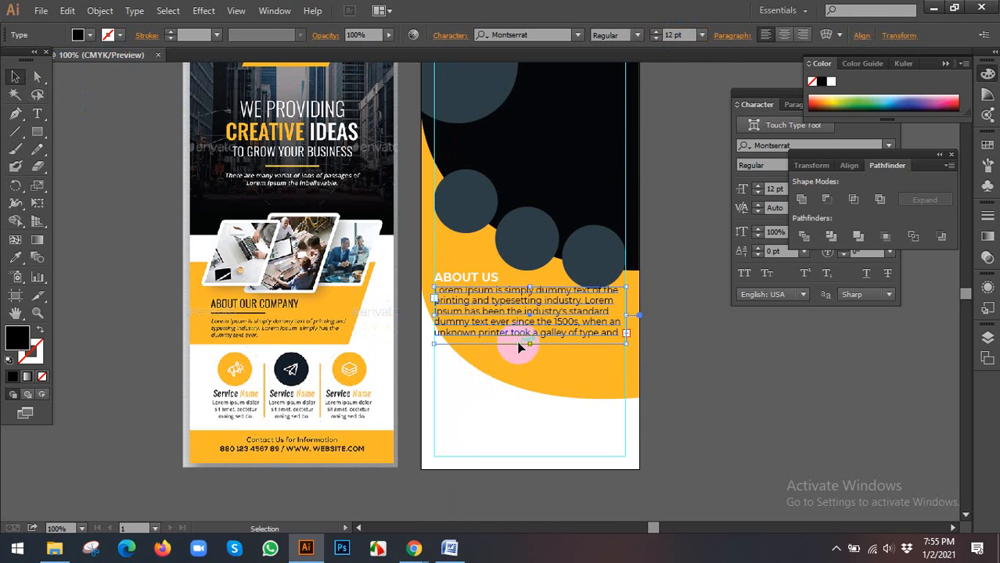
mouse_move(532, 345)
left_mouse_down()
mouse_move(534, 380)
mouse_move(534, 358)
left_mouse_up()
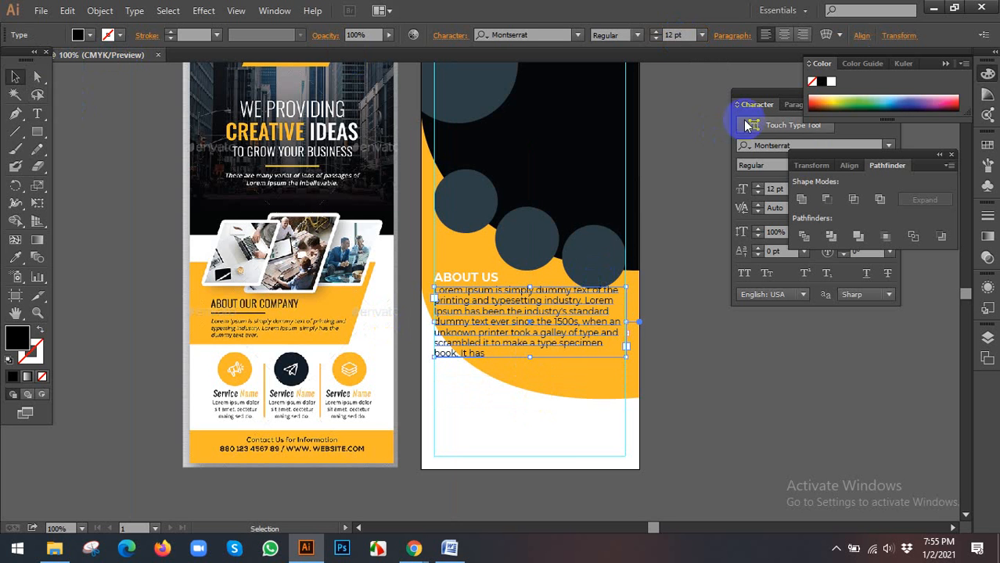
left_click(766, 105)
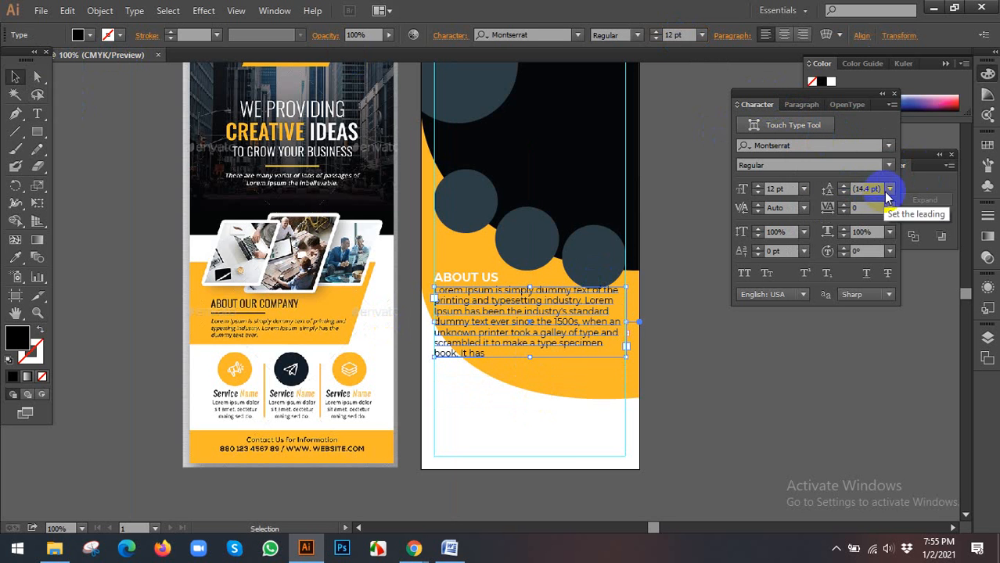
left_click(888, 189)
left_click(884, 231)
left_click(520, 383)
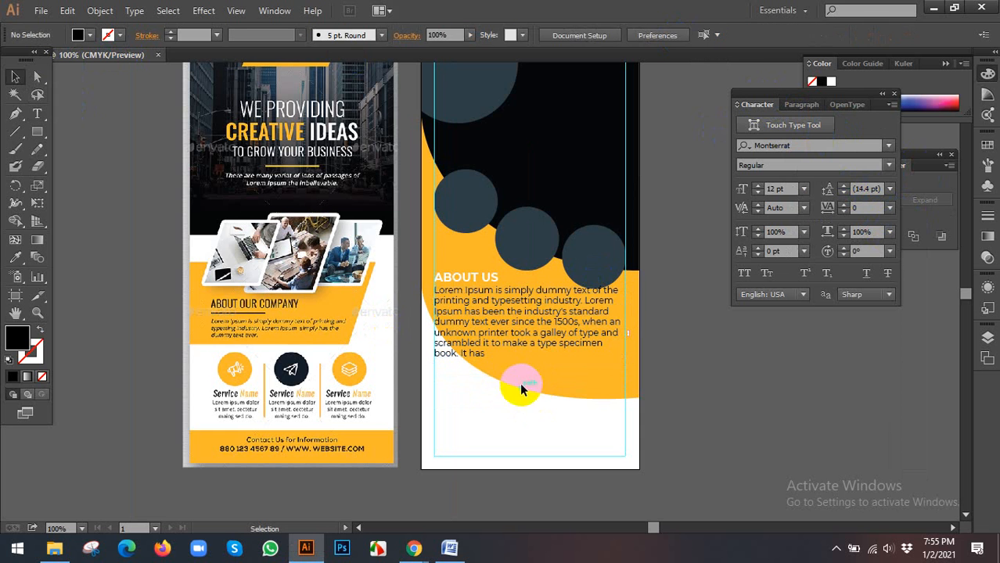
Unlock the yellow curved shape and the other locked artwork, and clear the selection.
left_click(552, 402)
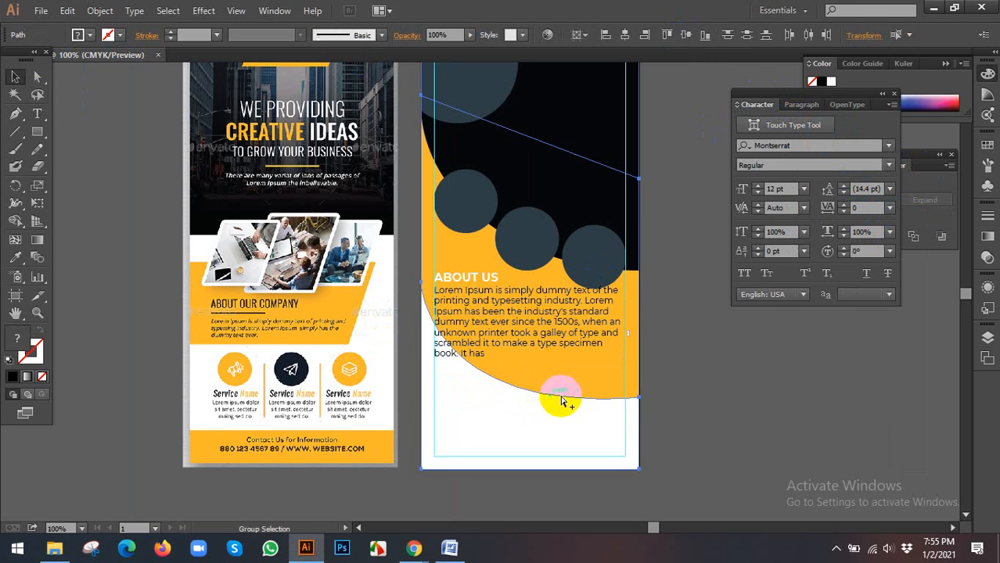
left_click(710, 416)
left_click(593, 441)
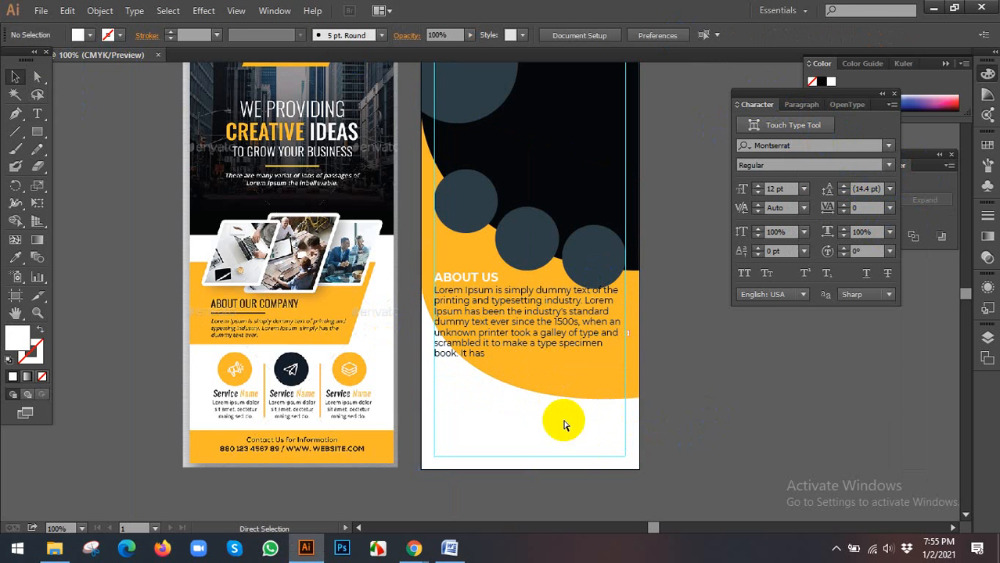
Try to stretch the whole yellow curved shape down to just above the bottom margin guide.
left_click(514, 384)
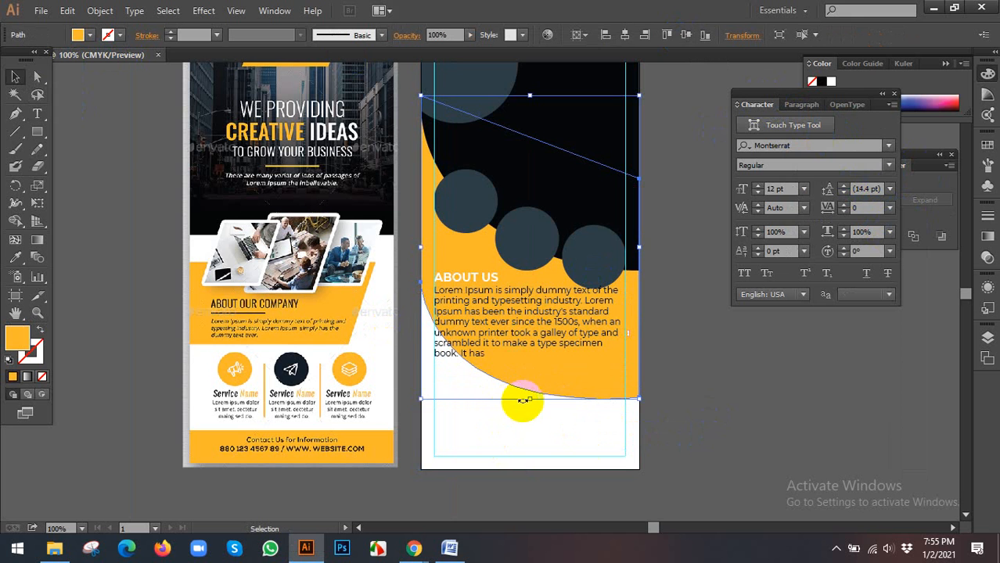
left_click_drag(531, 401, 529, 450)
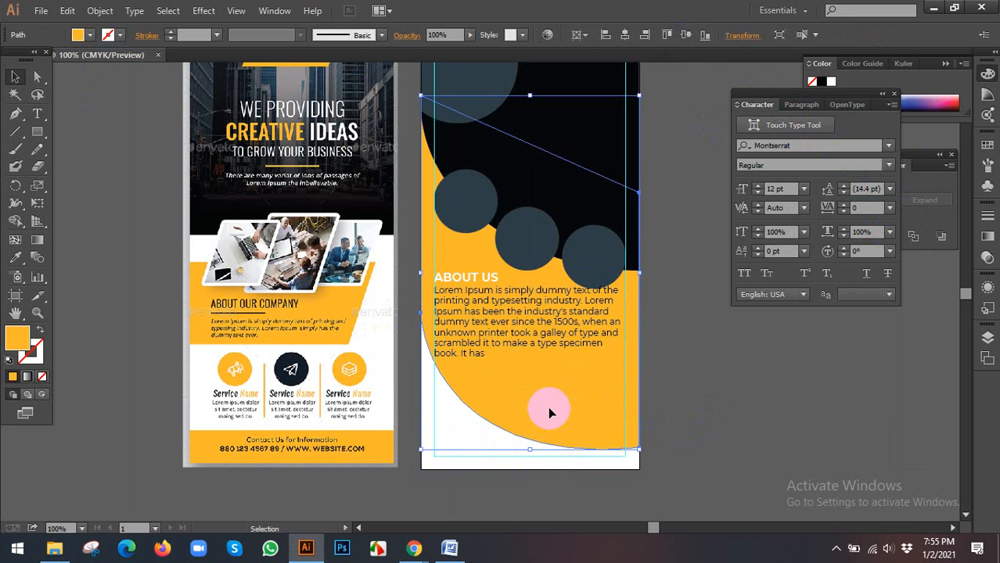
scroll(498, 386, "down", 1)
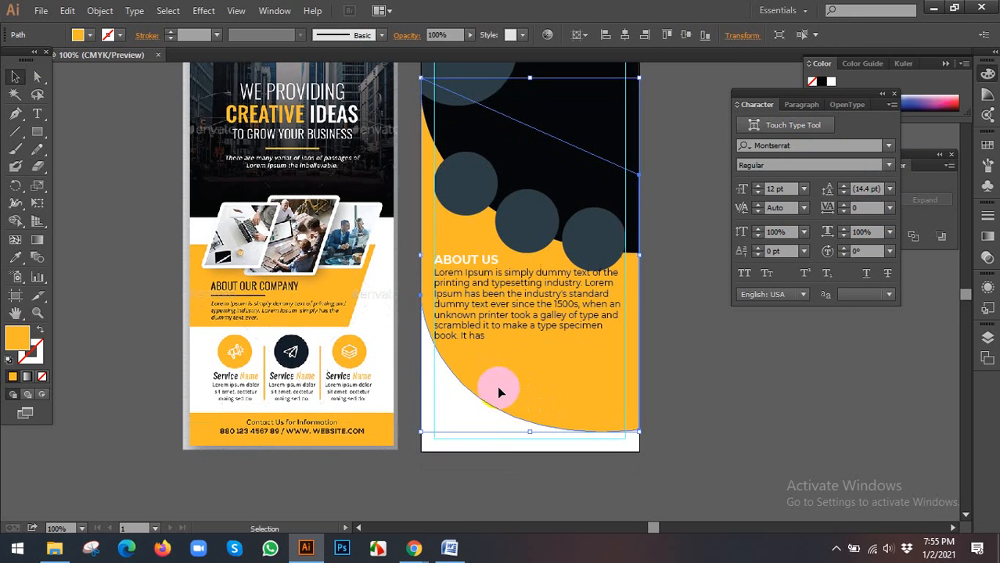
key("ctrl+z")
Lower the yellow shape's left anchor to 6 in and its lower right anchor to about 7.38 in, and level the lower curve's handle.
left_click(37, 76)
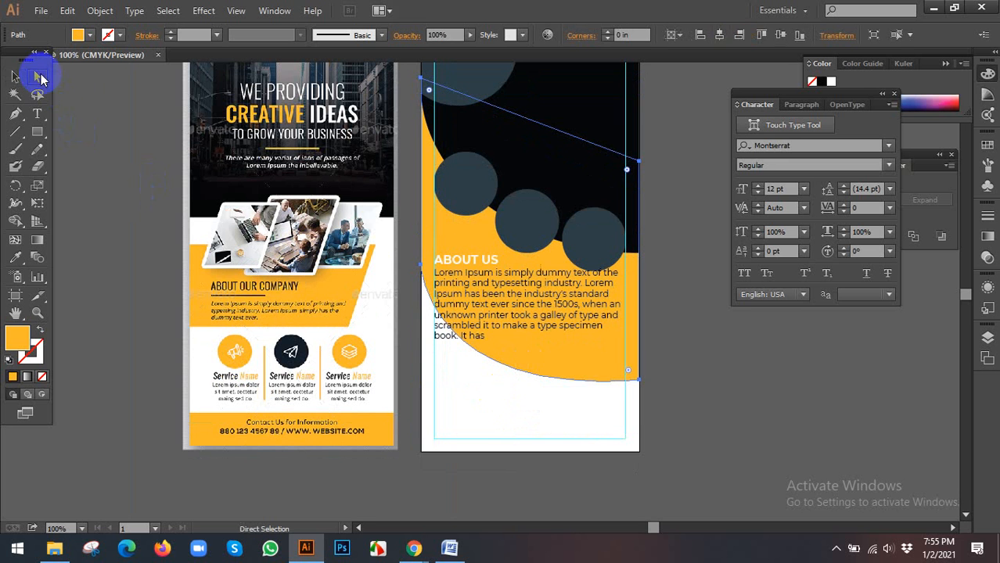
left_click(420, 266)
left_click_drag(420, 266, 423, 323)
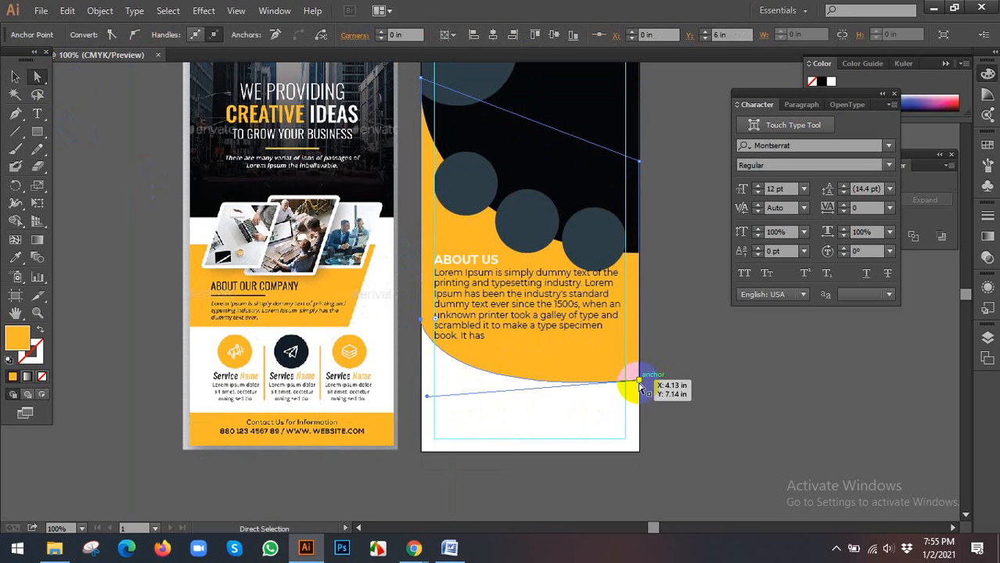
left_click_drag(640, 385, 636, 395)
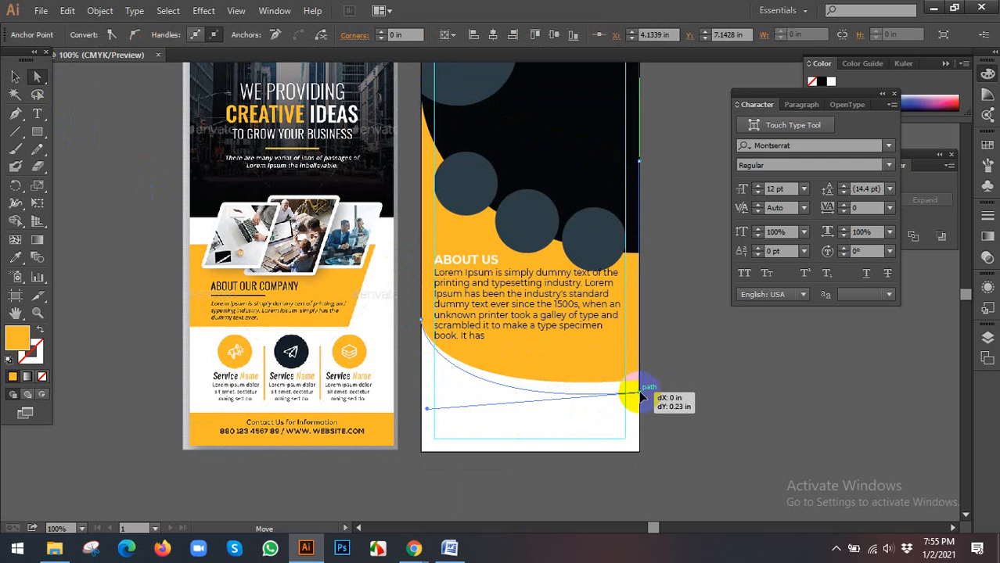
mouse_move(429, 413)
left_mouse_down()
mouse_move(424, 384)
mouse_move(396, 385)
mouse_move(424, 397)
left_mouse_up()
scroll(502, 429, "up", 2)
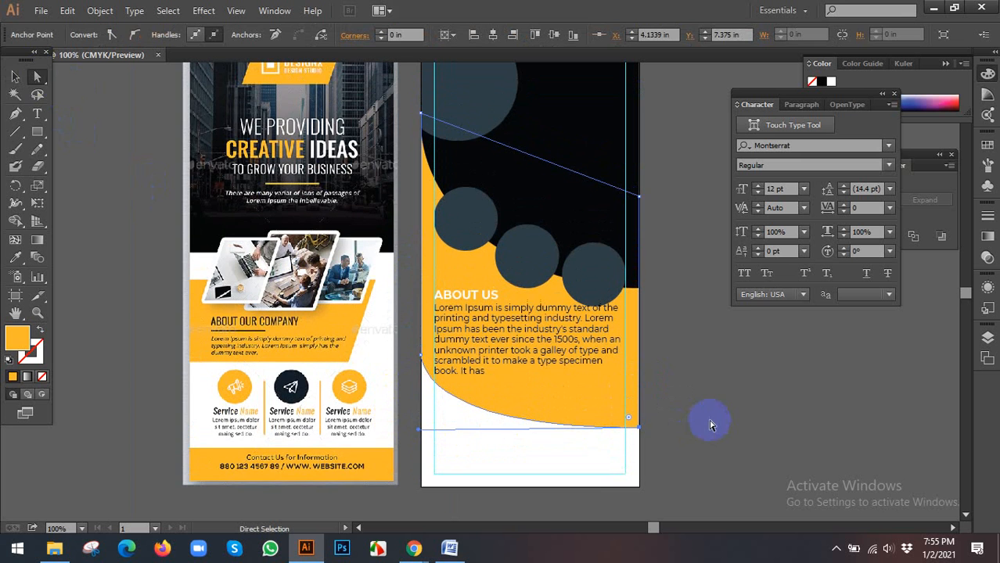
left_click(709, 420)
Try white sampled from the flyer background as the Lorem Ipsum paragraph's text colour.
scroll(674, 397, "down", 2)
left_click_drag(691, 398, 646, 383)
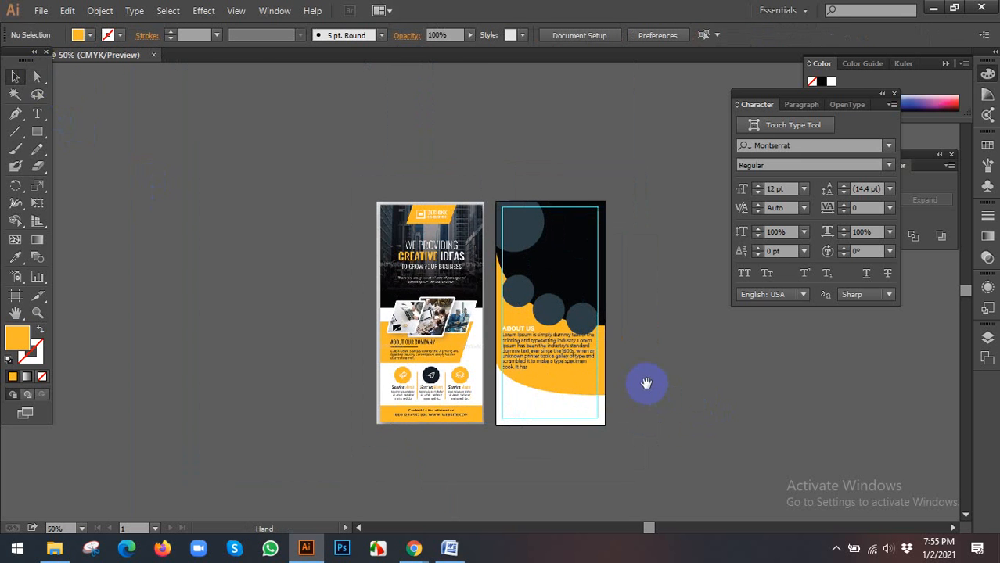
scroll(612, 405, "up", 1)
left_click(487, 311)
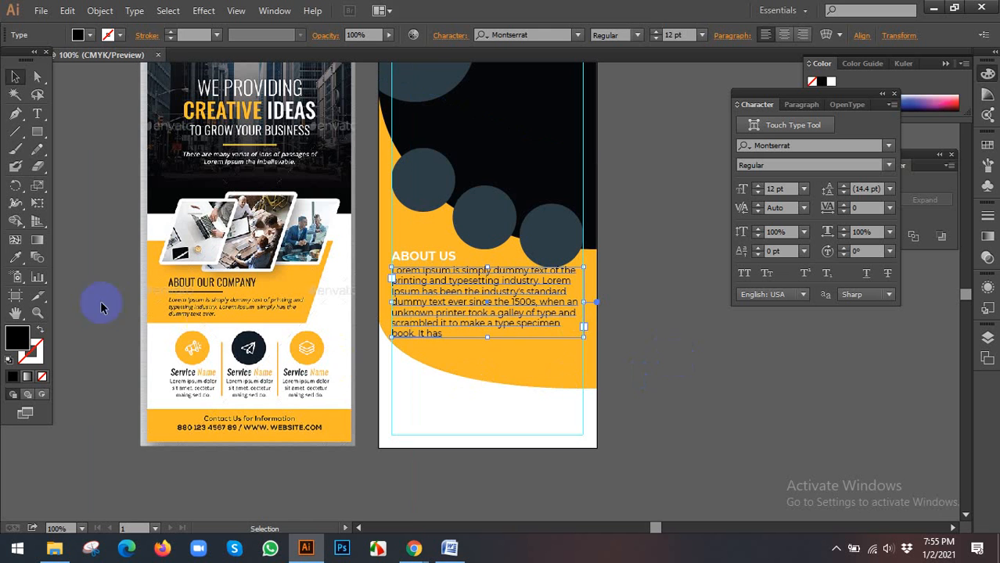
left_click(15, 257)
left_click(487, 412)
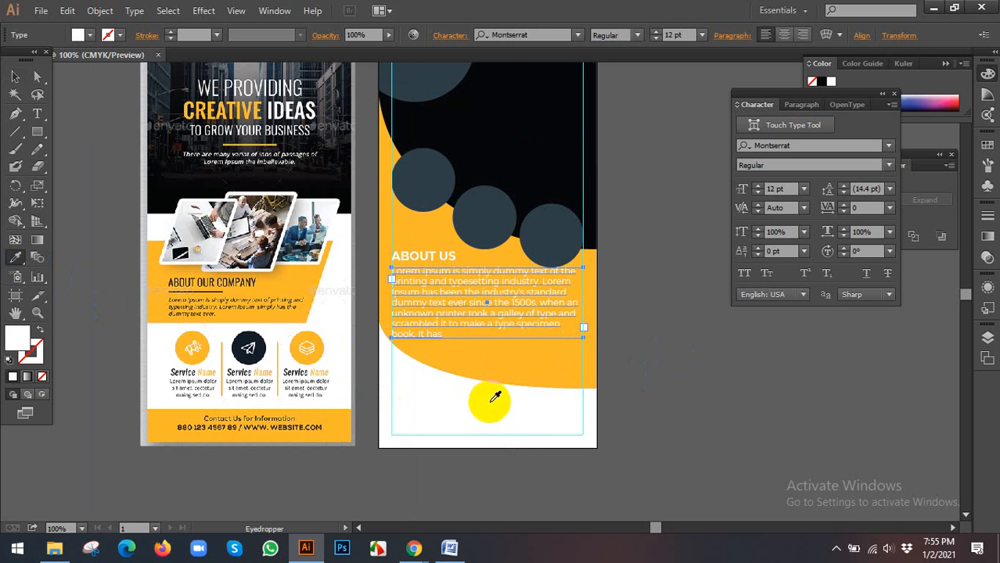
key("v")
left_click(705, 375)
Recolour the paragraph with the navy sampled from the reference's middle service circle, and adjust it to dark grey 282a2b.
scroll(663, 367, "down", 1)
left_click(531, 298)
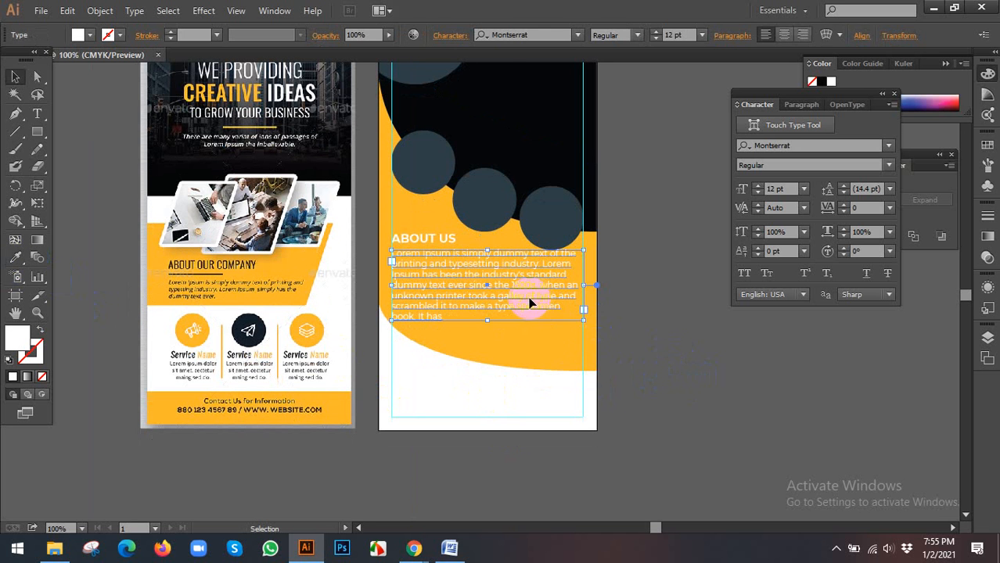
left_click(15, 258)
left_click(249, 327)
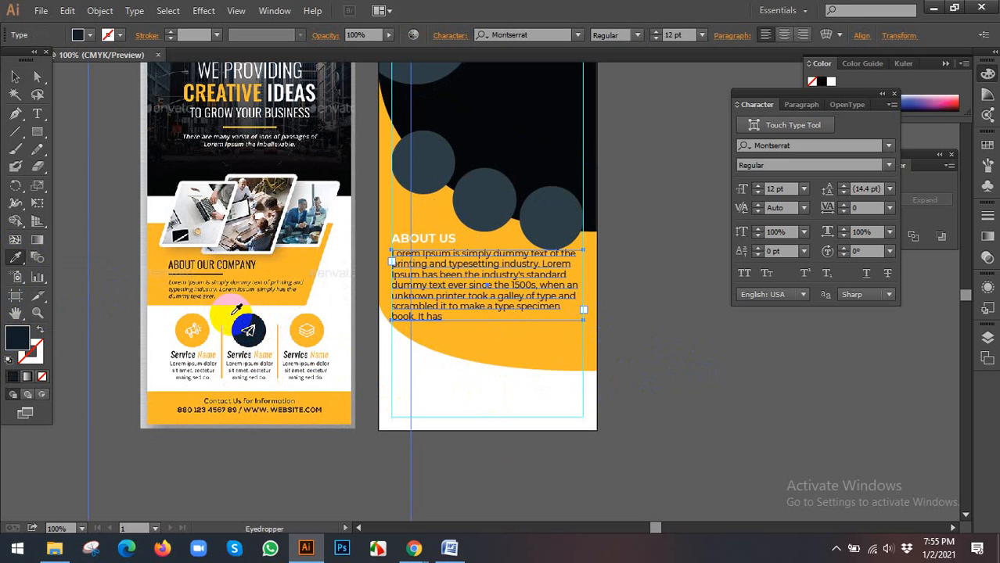
double_click(19, 338)
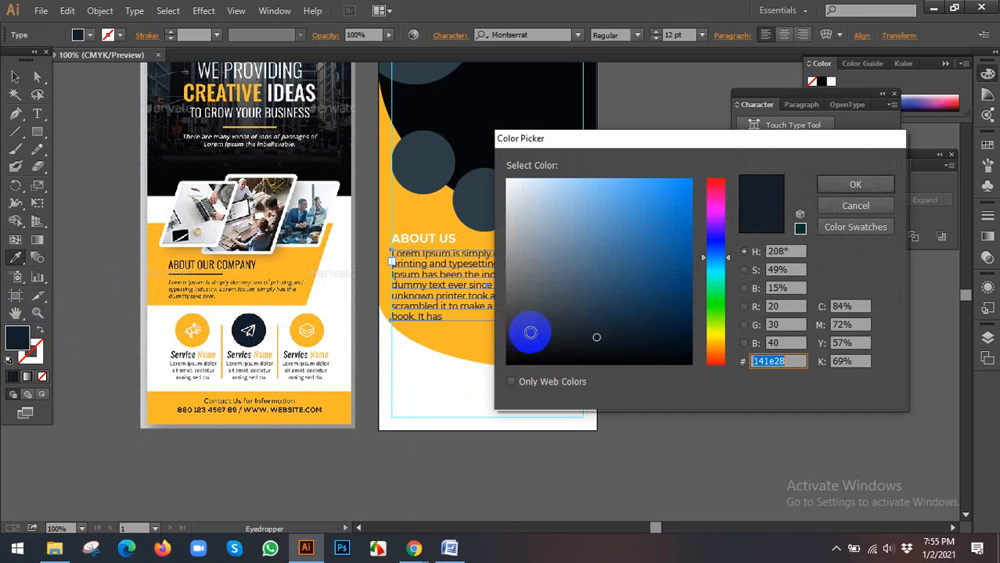
type("2a2c2d")
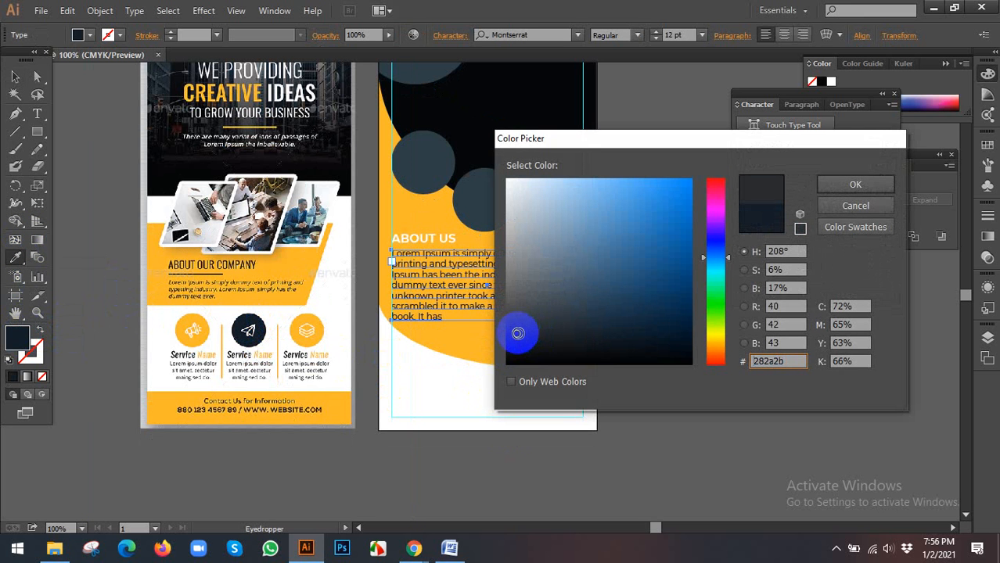
left_click(855, 184)
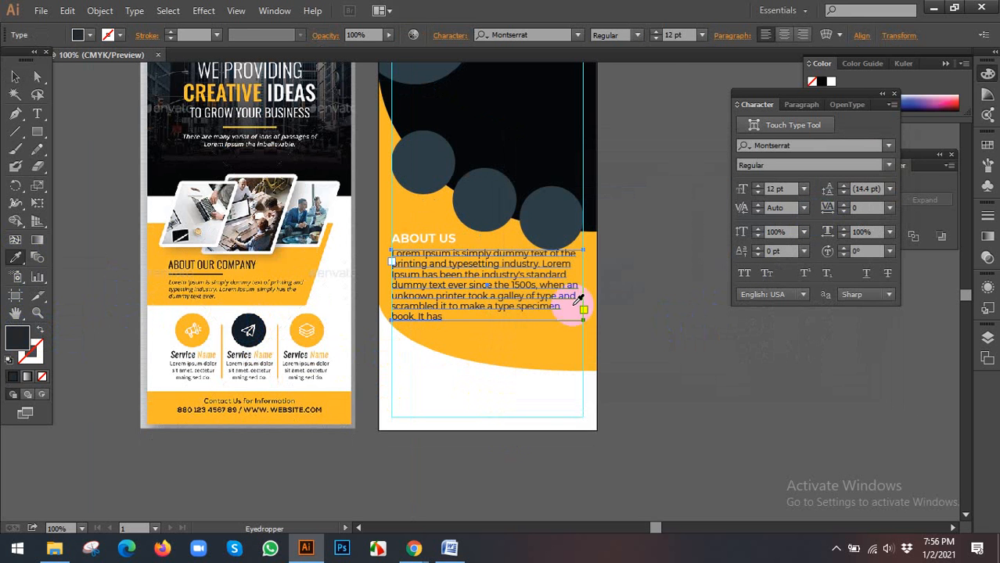
key("v")
left_click(545, 342)
Copy the hex code of the paragraph's dark grey text colour.
scroll(434, 276, "up", 1)
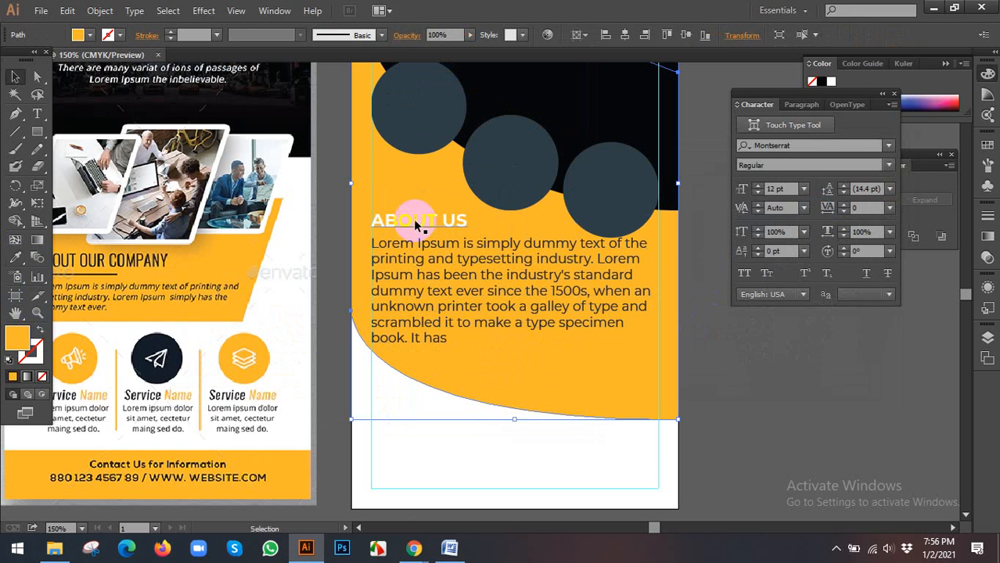
left_click(419, 226)
left_click(424, 272)
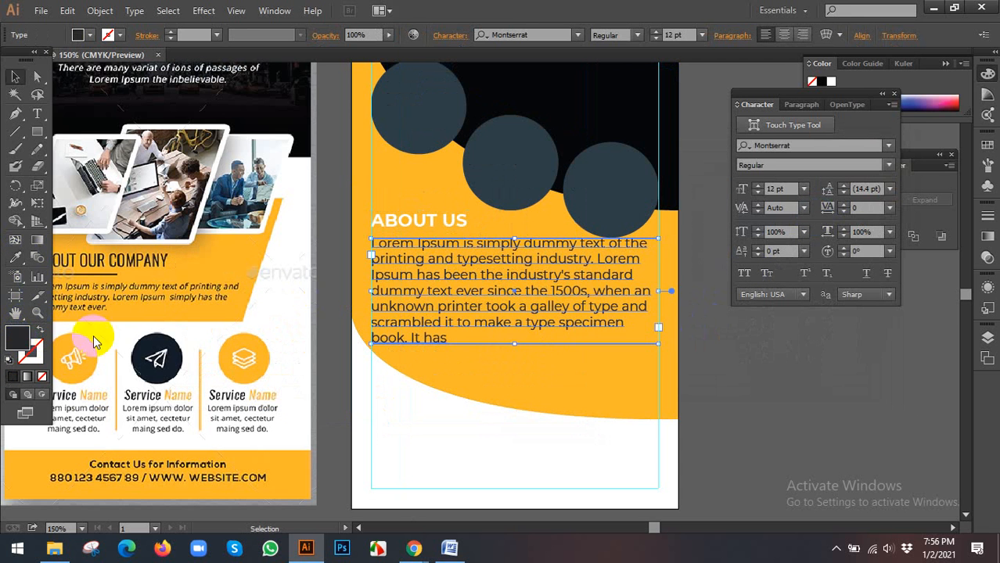
double_click(18, 338)
key("ctrl+c")
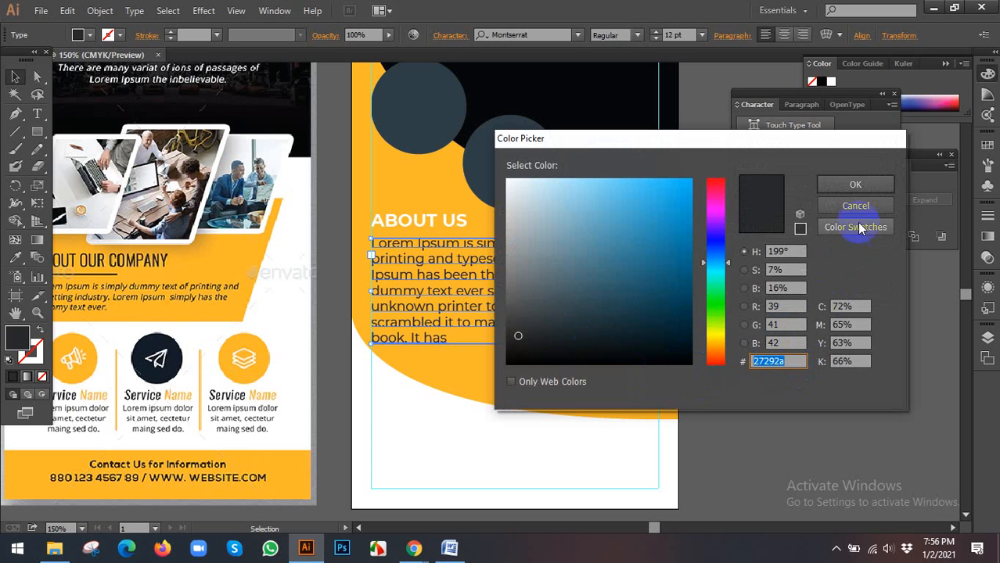
left_click(855, 186)
Fill the ABOUT US heading with the copied dark grey 27292a and deselect it.
left_click(401, 225)
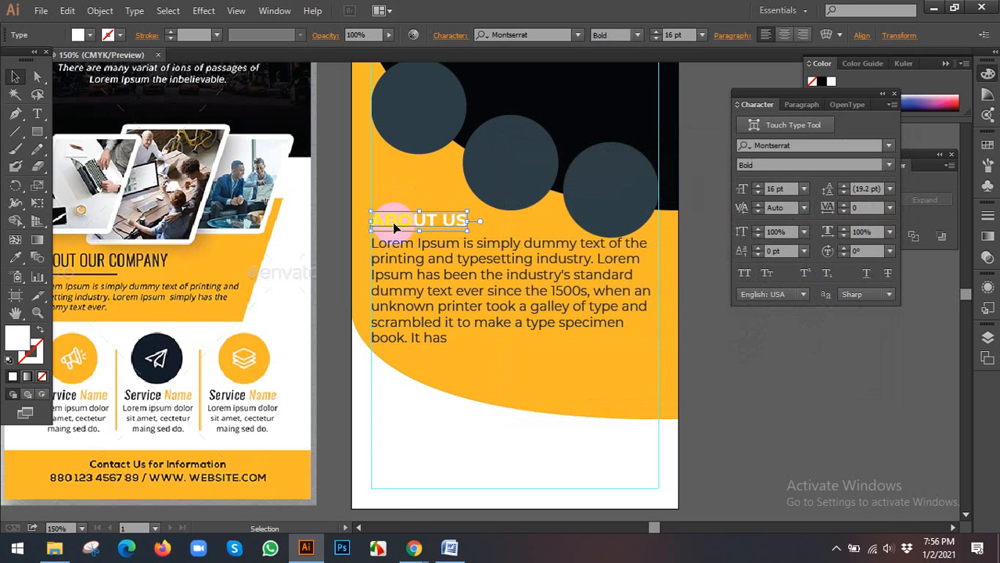
double_click(17, 337)
key("ctrl+v")
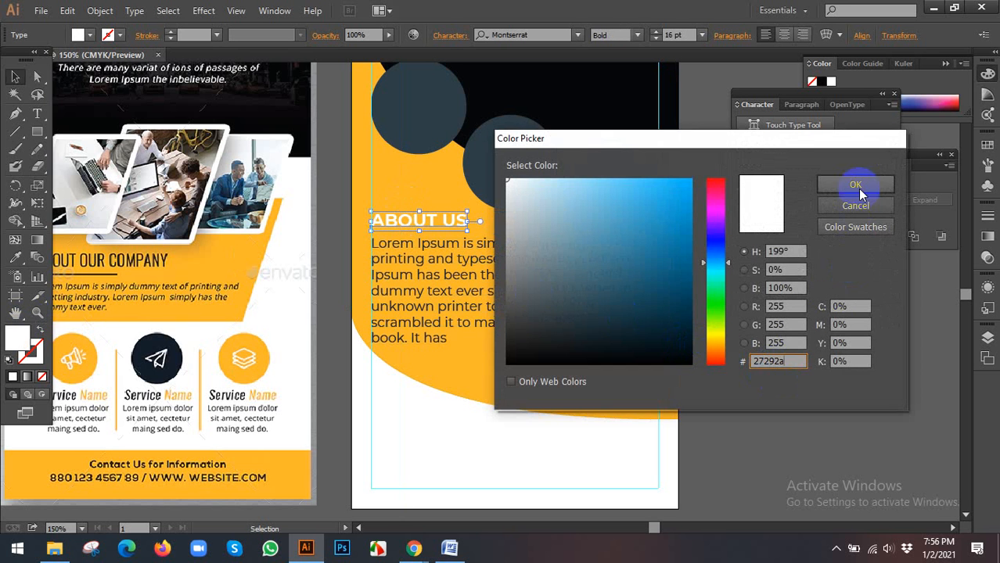
left_click(847, 189)
left_click(686, 362)
key("ctrl+minus")
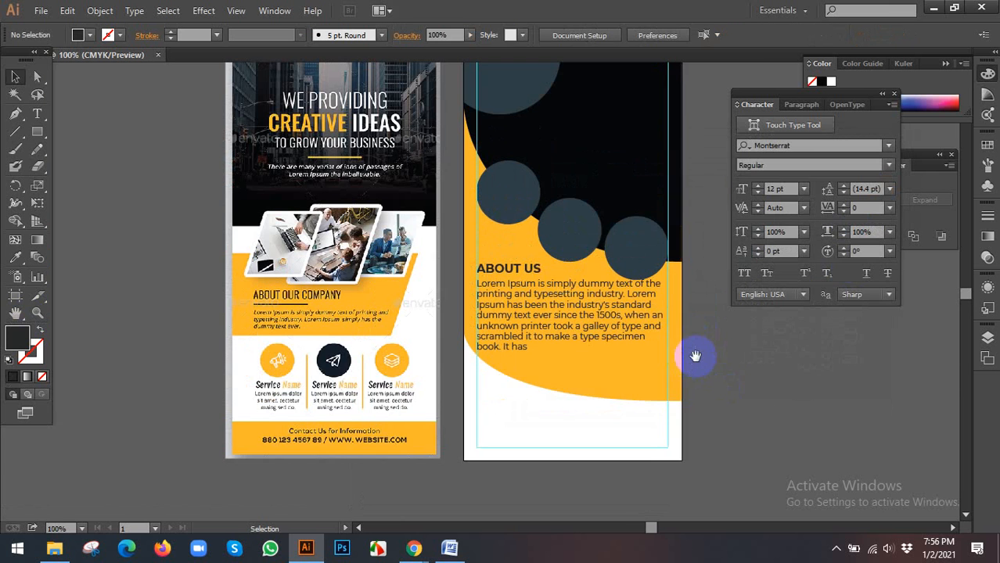
Move the Lorem Ipsum paragraph and the ABOUT US heading slightly lower on the yellow shape.
left_click_drag(696, 353, 644, 379)
left_click(569, 356)
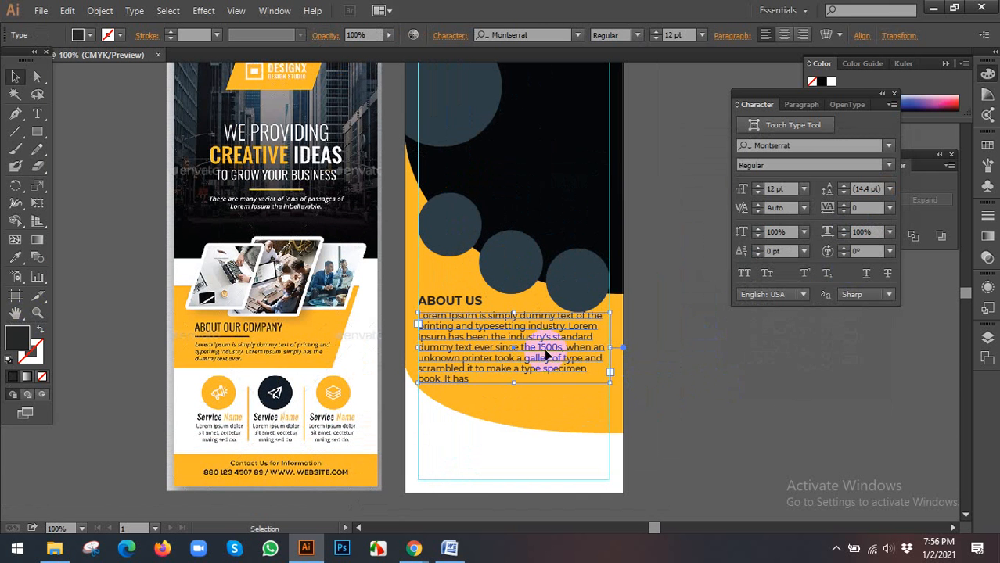
left_click(678, 400)
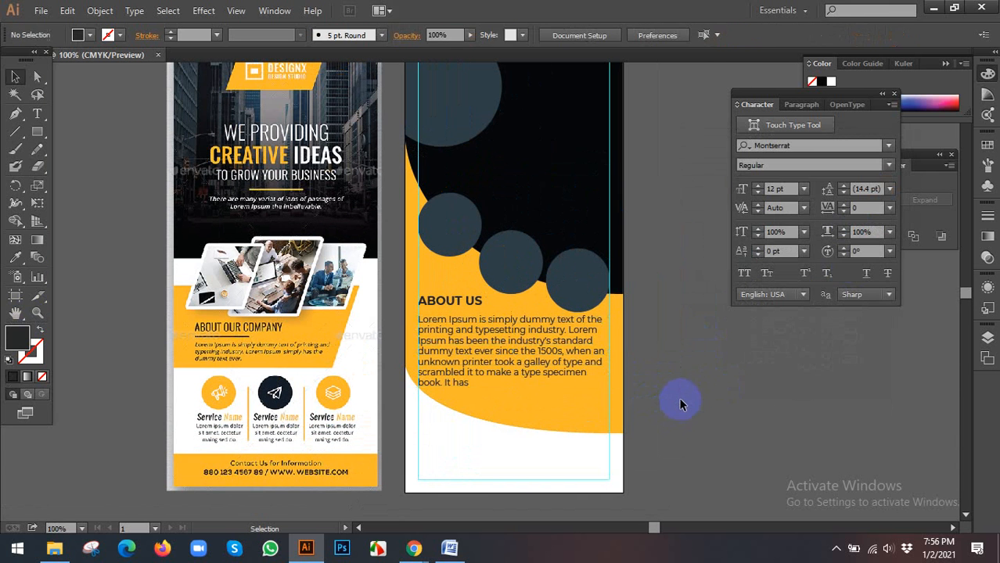
left_click(437, 304)
key("Down")
key("Down")
key("Down")
key("Down")
key("Down")
key("Down")
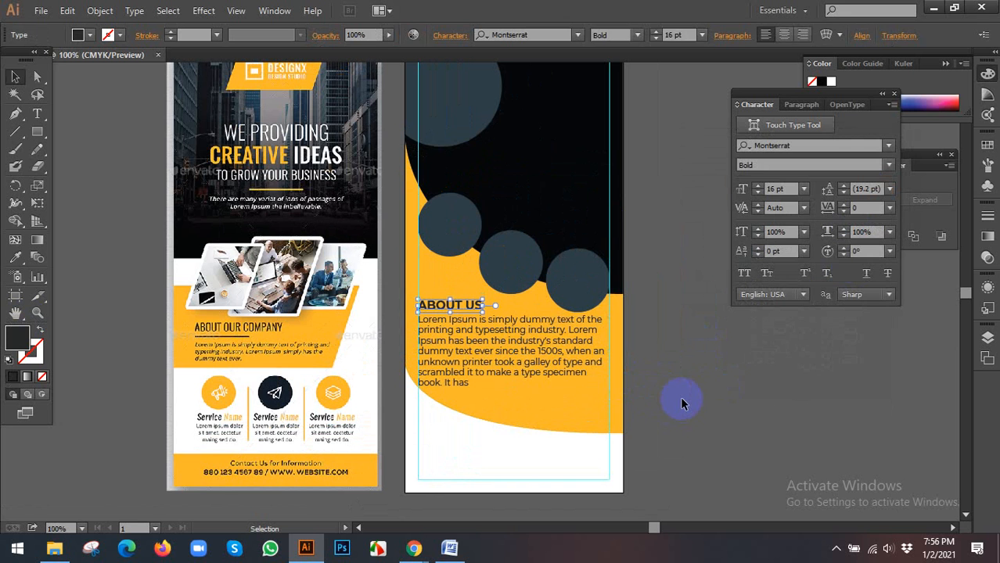
left_click(680, 398)
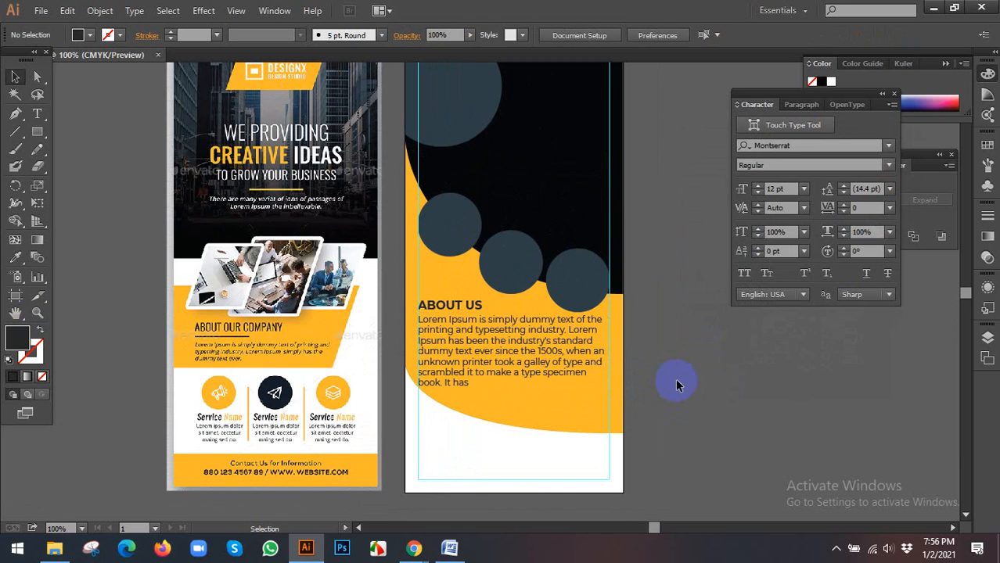
Draw a small dark grey circle below the paragraph with the Ellipse tool and duplicate it into an evenly spaced row of three.
scroll(676, 377, "down", 1)
left_click_drag(686, 395, 629, 358)
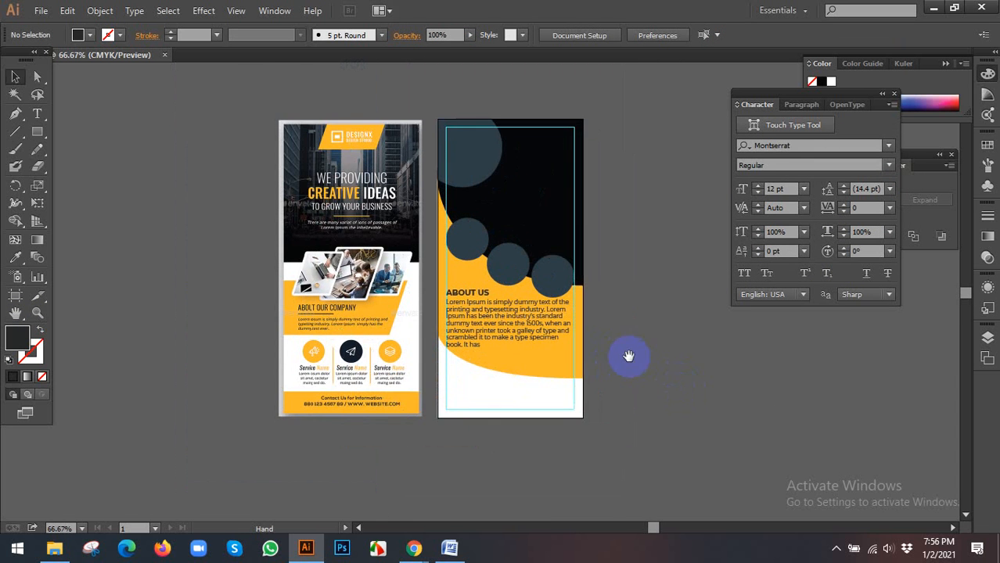
scroll(502, 419, "up", 1)
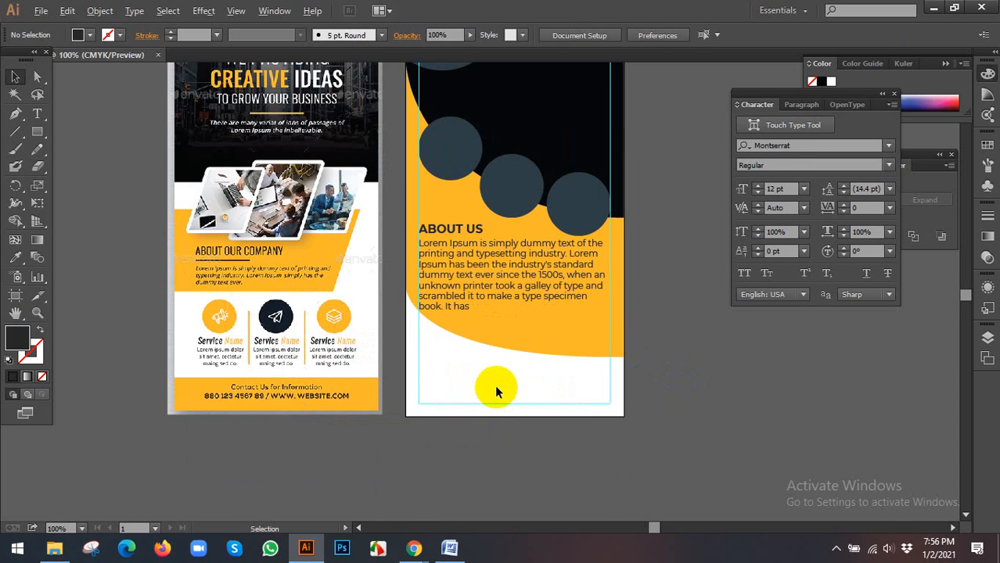
key("alt")
scroll(422, 337, "down", 1)
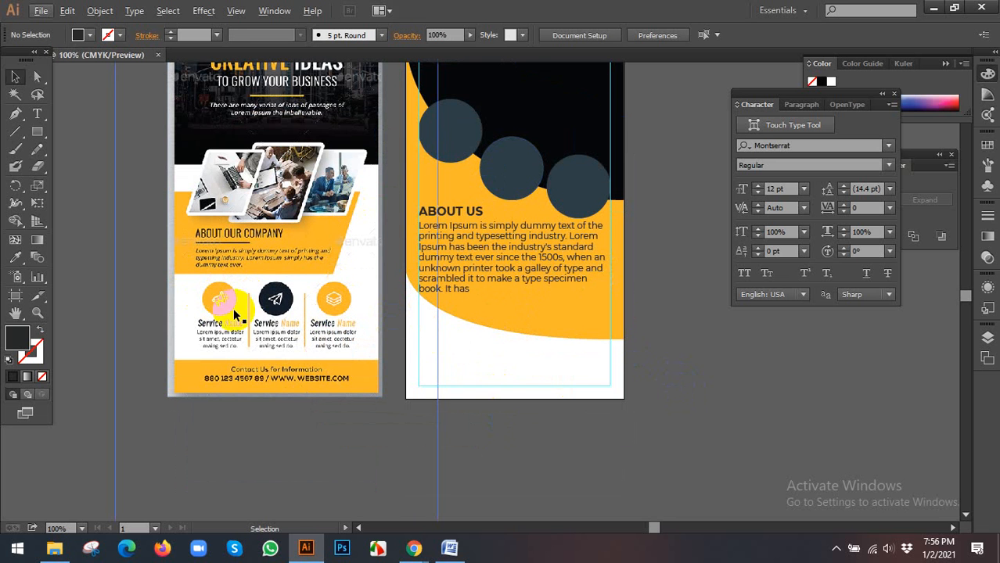
left_click(265, 315)
key("ctrl+shift+a")
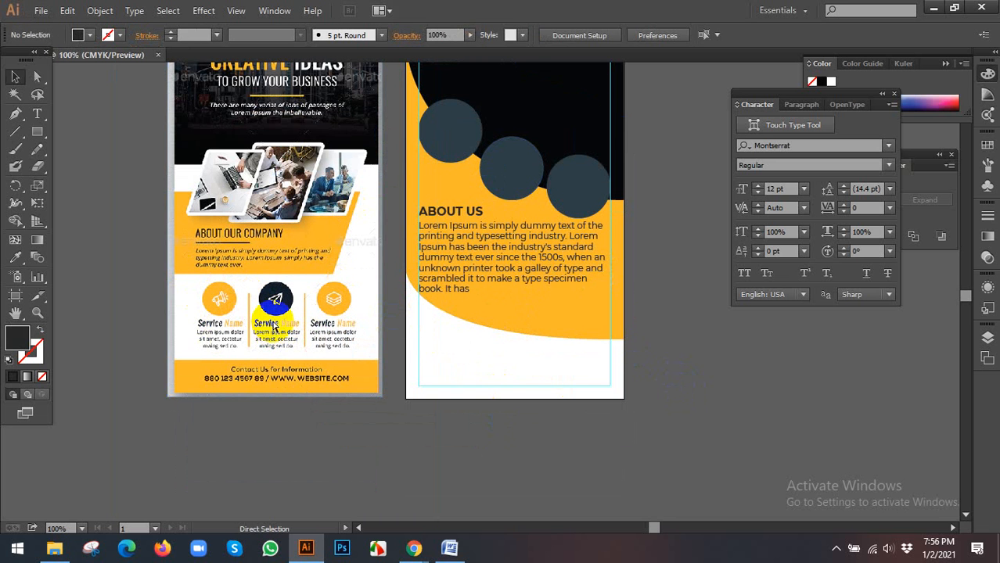
left_click_drag(37, 133, 101, 167)
scroll(477, 372, "up", 1)
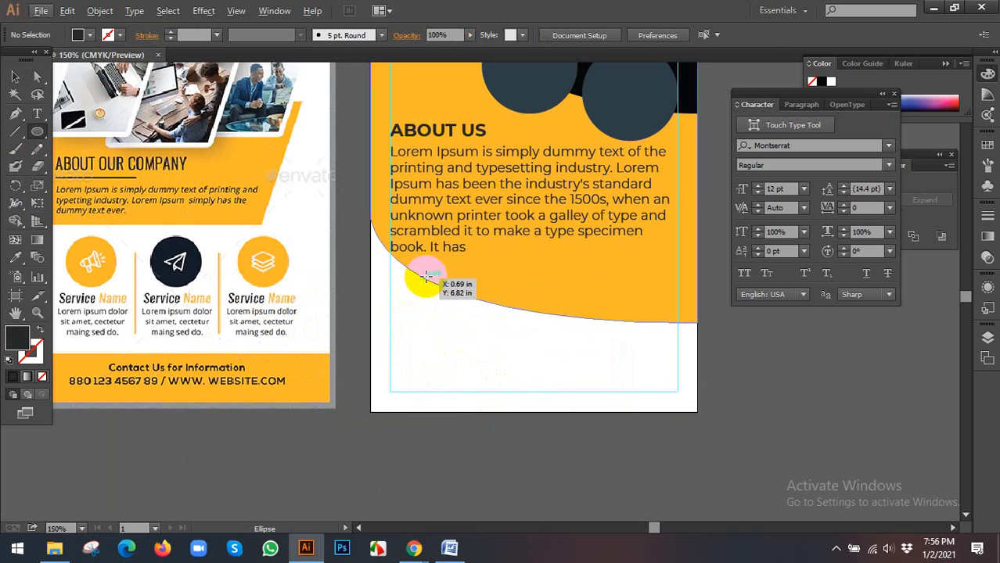
left_click_drag(425, 278, 513, 294)
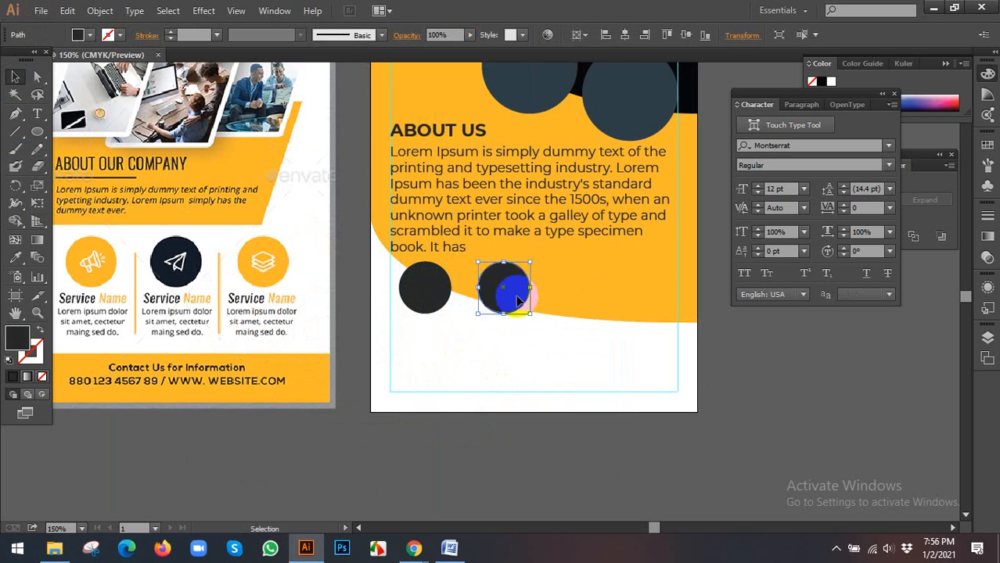
key("ctrl+d")
Group the three small dark circles and centre the group horizontally on the artboard.
left_click(424, 284)
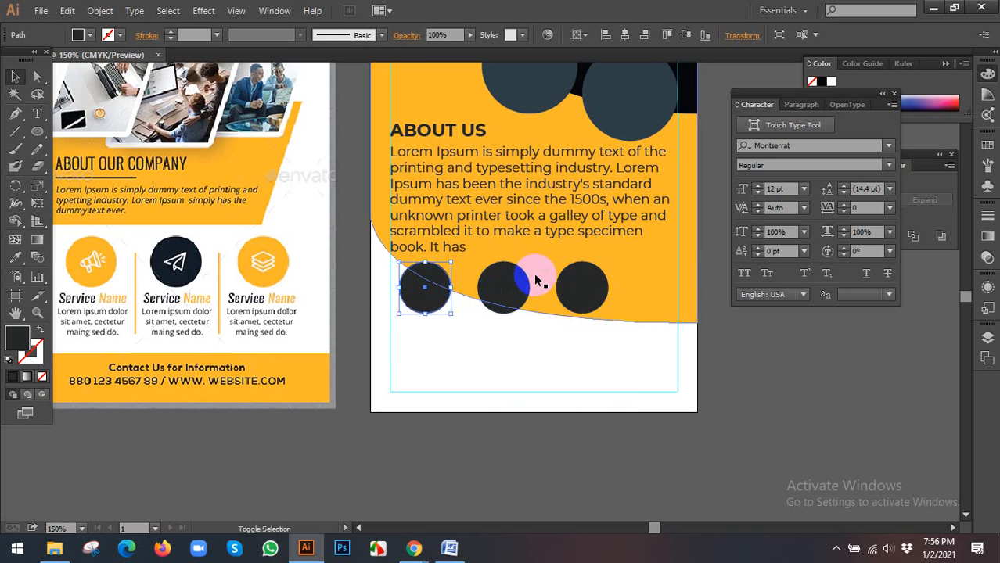
left_click(504, 284, "shift")
left_click(582, 278, "shift")
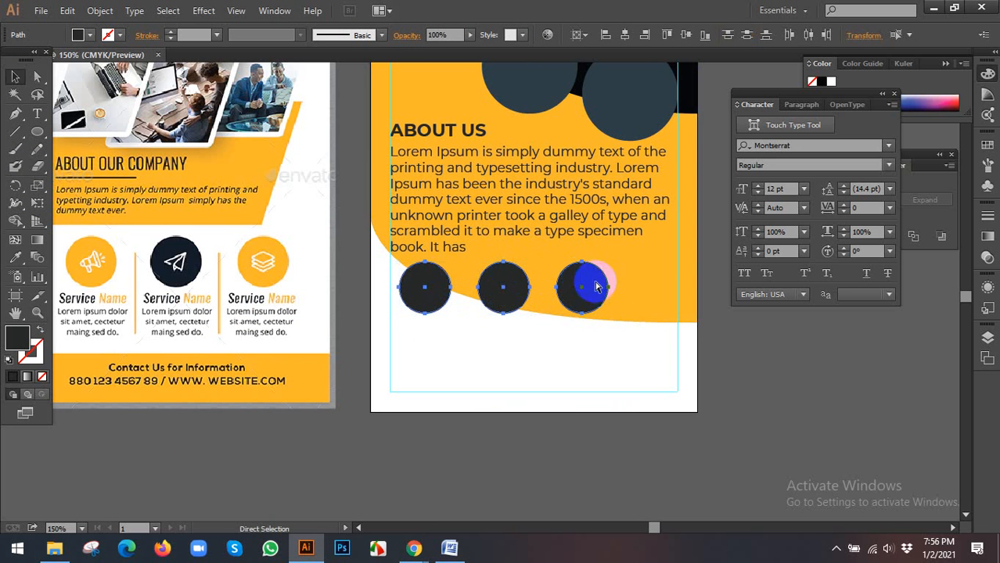
key("ctrl+g")
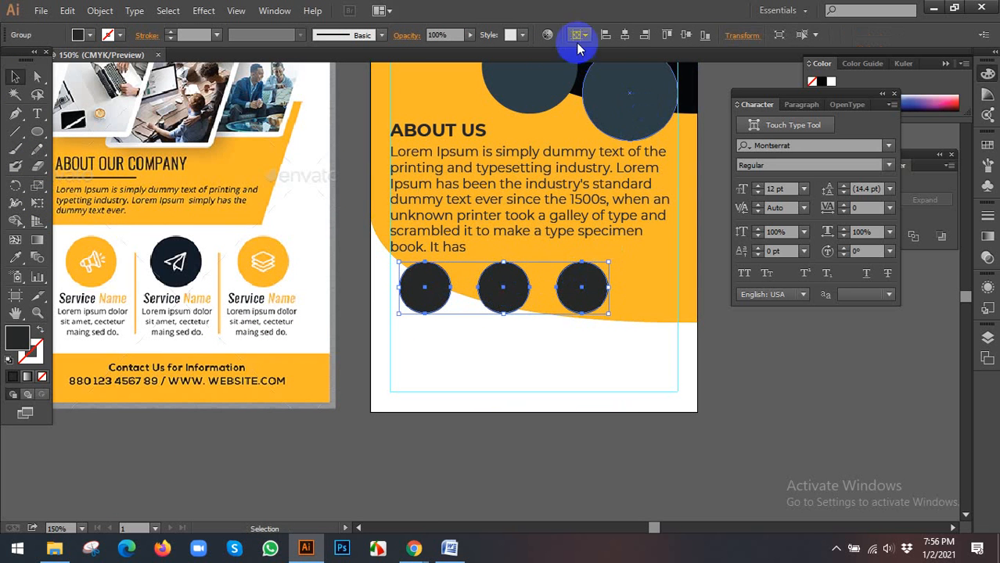
left_click(625, 36)
left_click(746, 378)
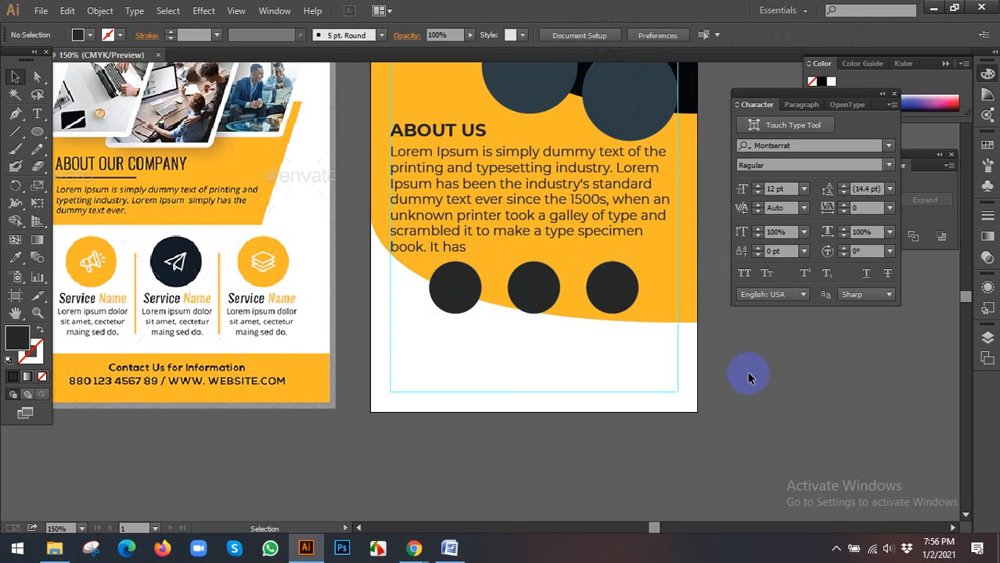
Ungroup the row of three small dark circles and deselect them.
scroll(748, 378, "down", 1)
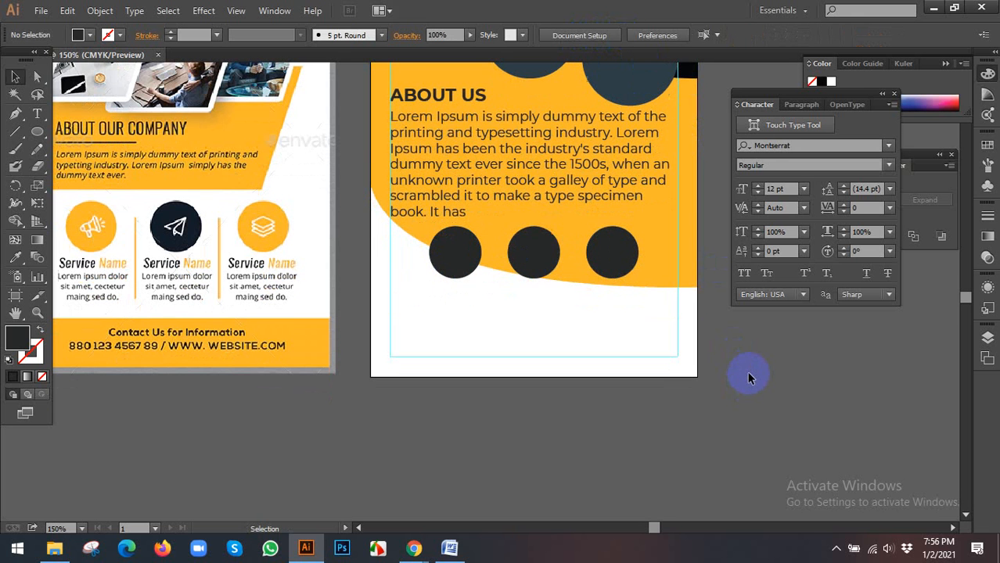
right_click(540, 252)
left_click(591, 335)
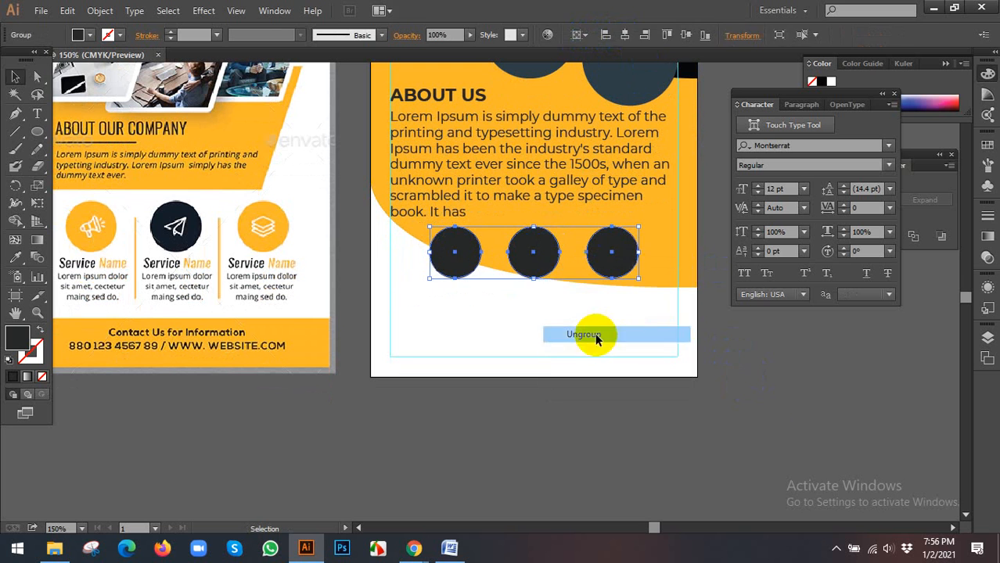
left_click(709, 370)
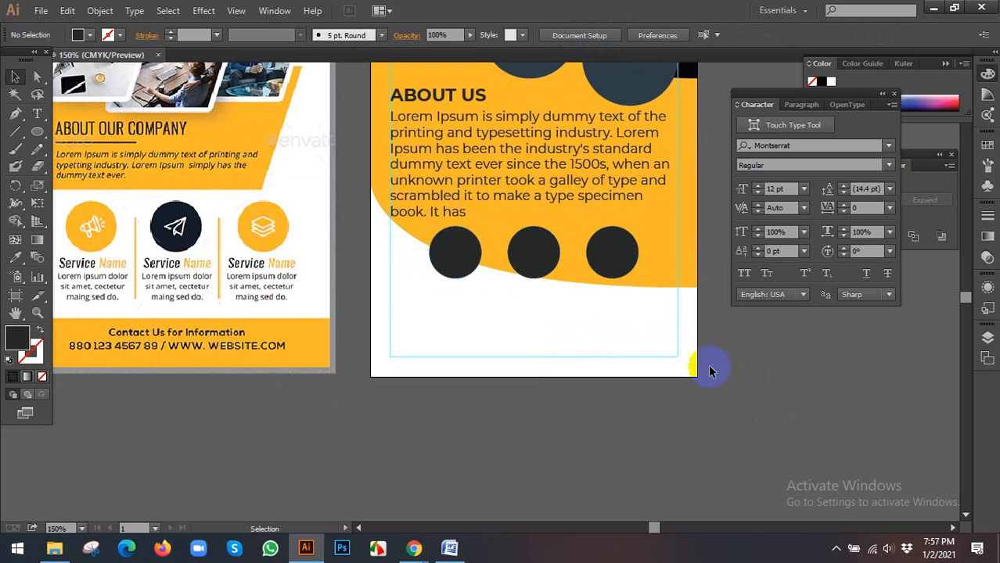
Move the two outer small circles slightly outward and set the alignment of all three circles to Align to Selection.
left_click_drag(461, 259, 621, 259)
left_click(450, 258, "shift")
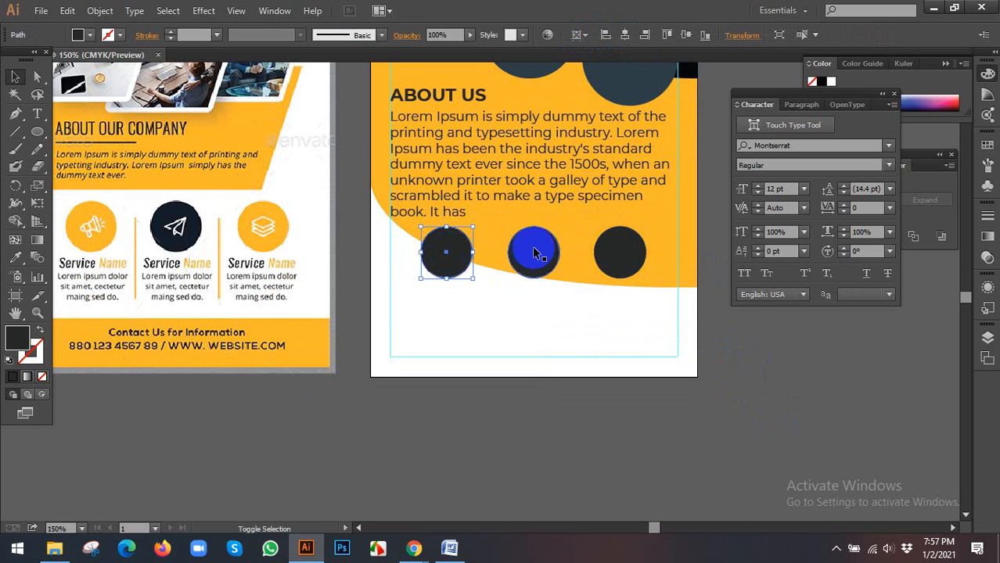
left_click(535, 250, "shift")
left_click(579, 35)
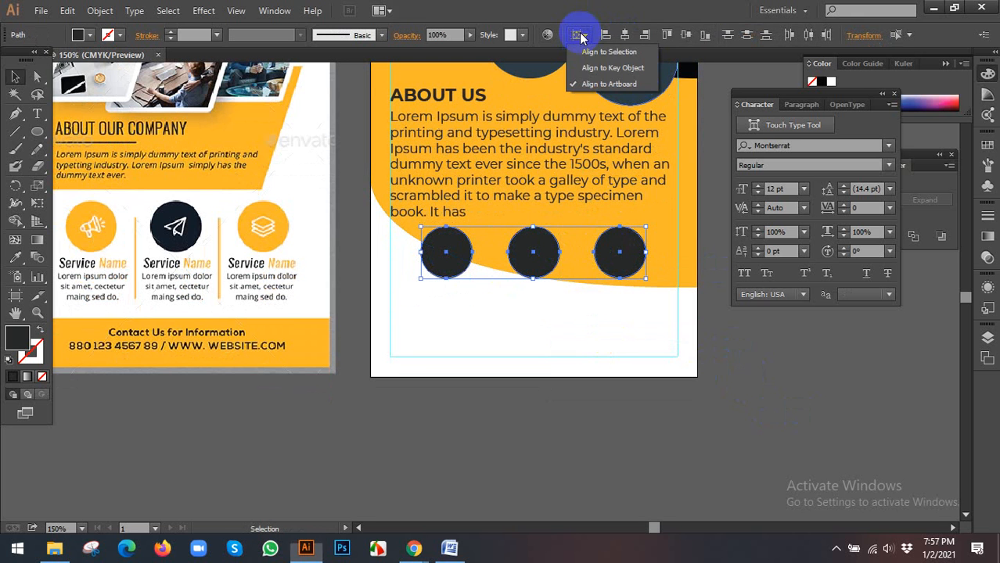
left_click(603, 53)
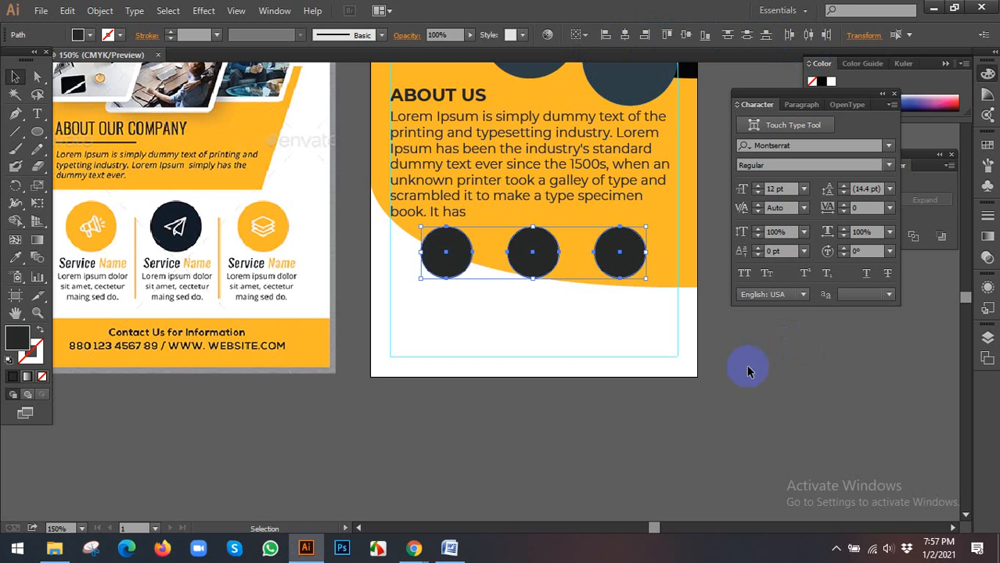
left_click(988, 75)
left_click(988, 75)
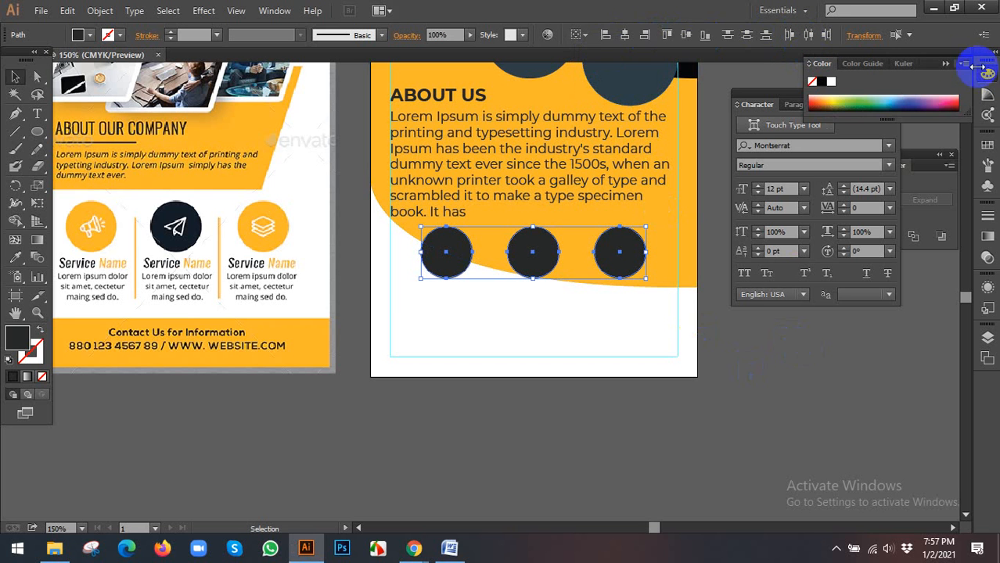
left_click(964, 64)
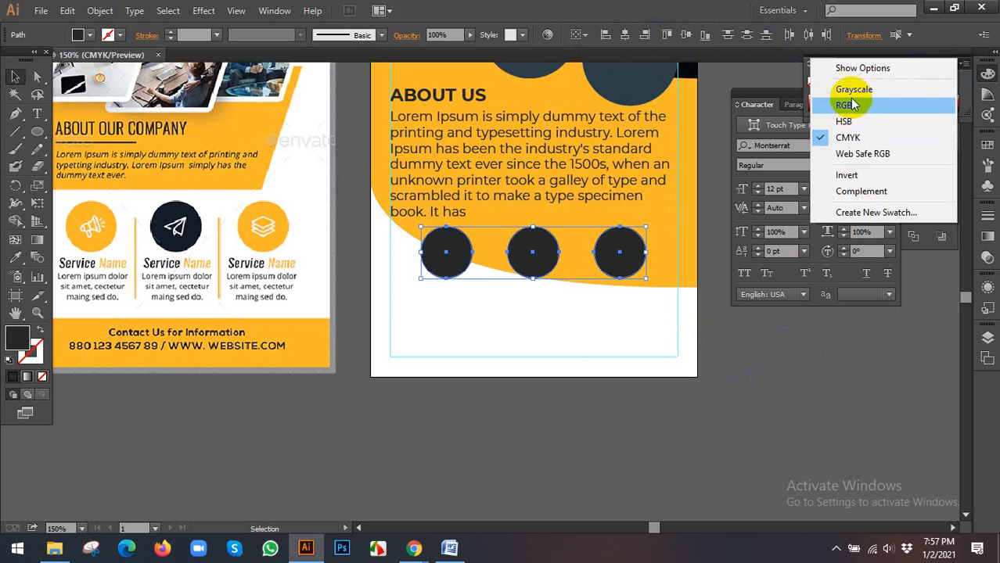
left_click(549, 365)
left_click(542, 339)
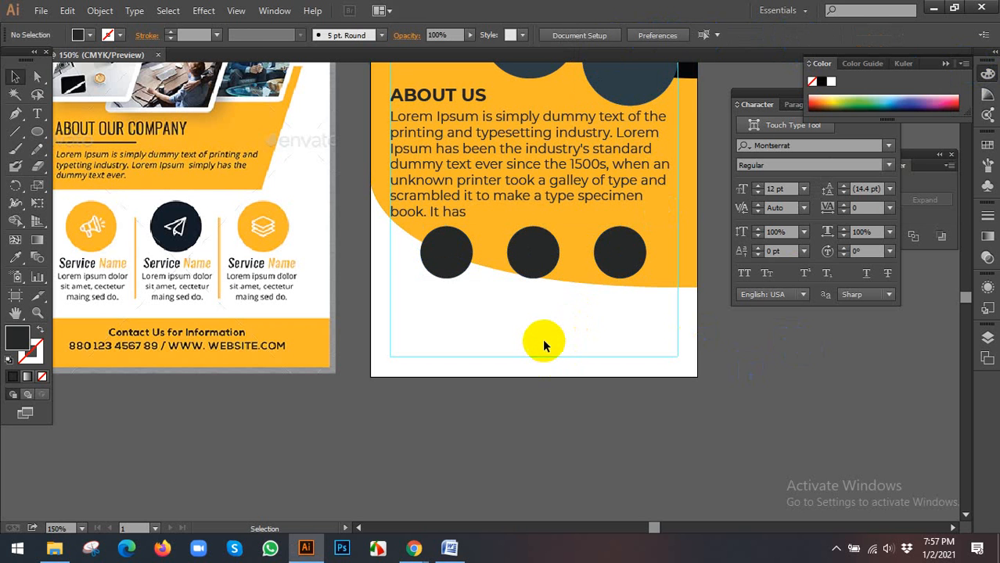
Raise the yellow shape's lower-right anchor point to about Y 7.08 in and pull its handle outward and down for a fuller bottom curve.
scroll(536, 327, "up", 1)
left_click_drag(429, 304, 617, 262)
left_click(600, 312)
left_click(612, 309)
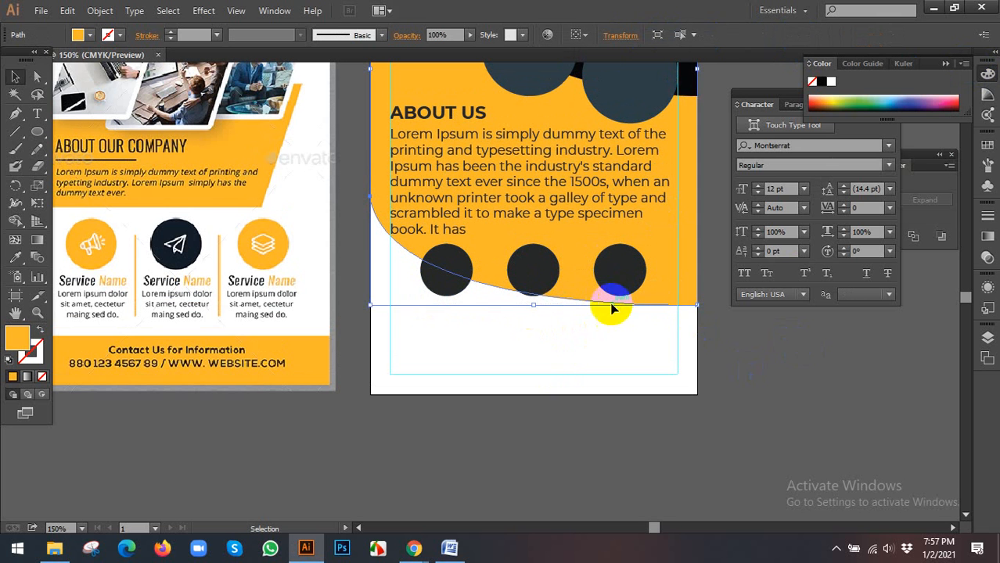
left_click(37, 76)
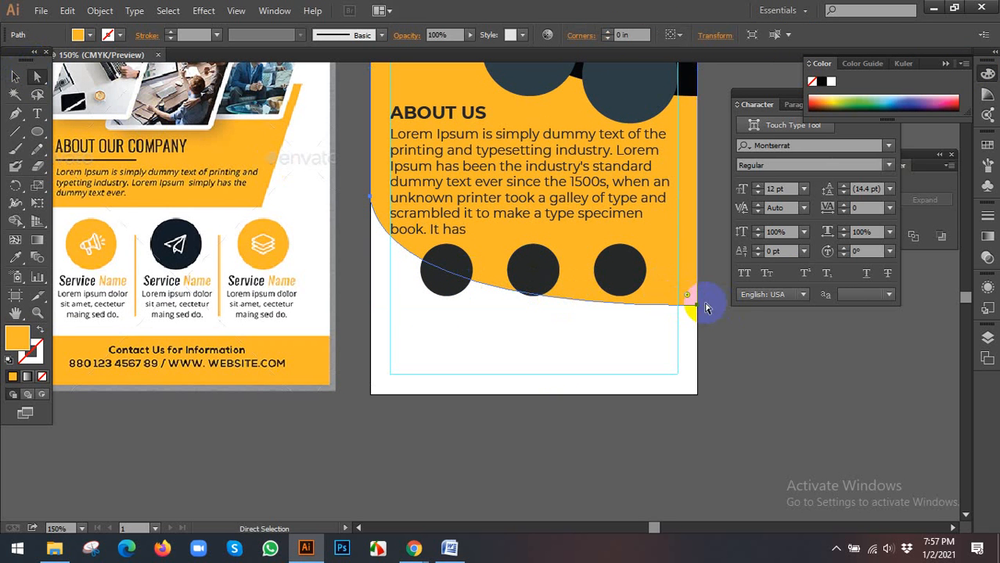
left_click_drag(689, 296, 690, 272)
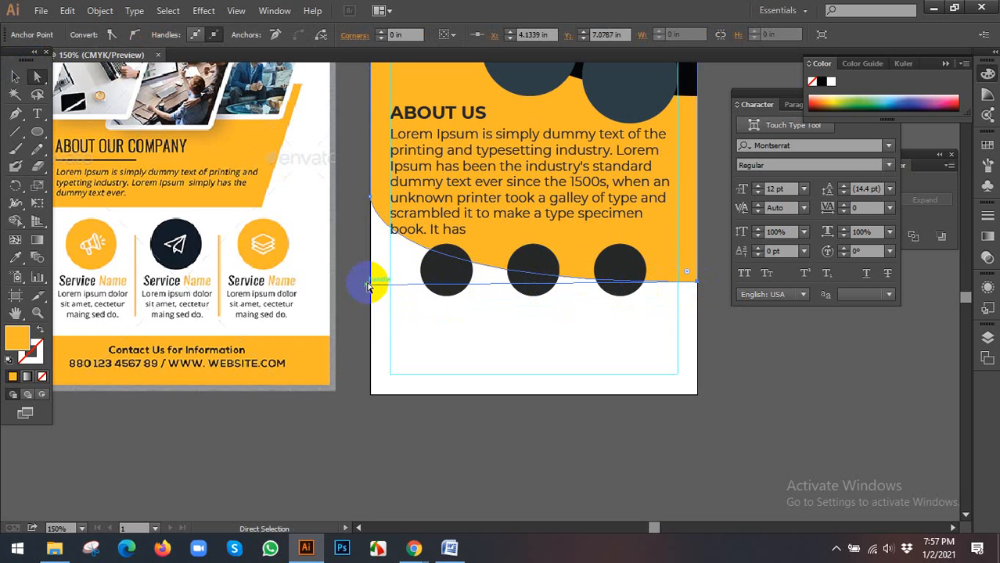
left_click_drag(368, 288, 346, 317)
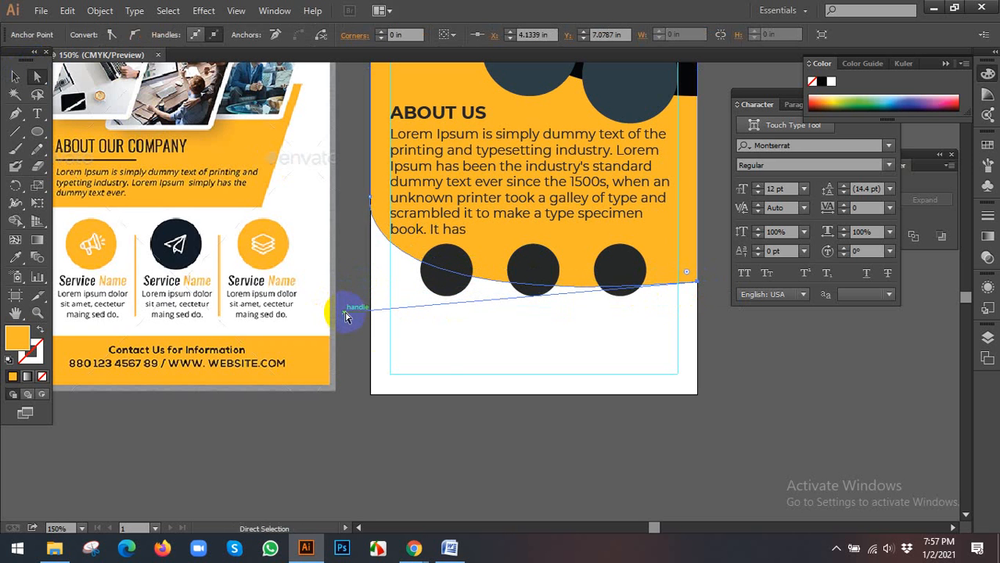
key("v")
left_click(566, 353)
Move the three small dark circles together slightly down so they straddle the yellow shape's bottom edge.
left_click(457, 278)
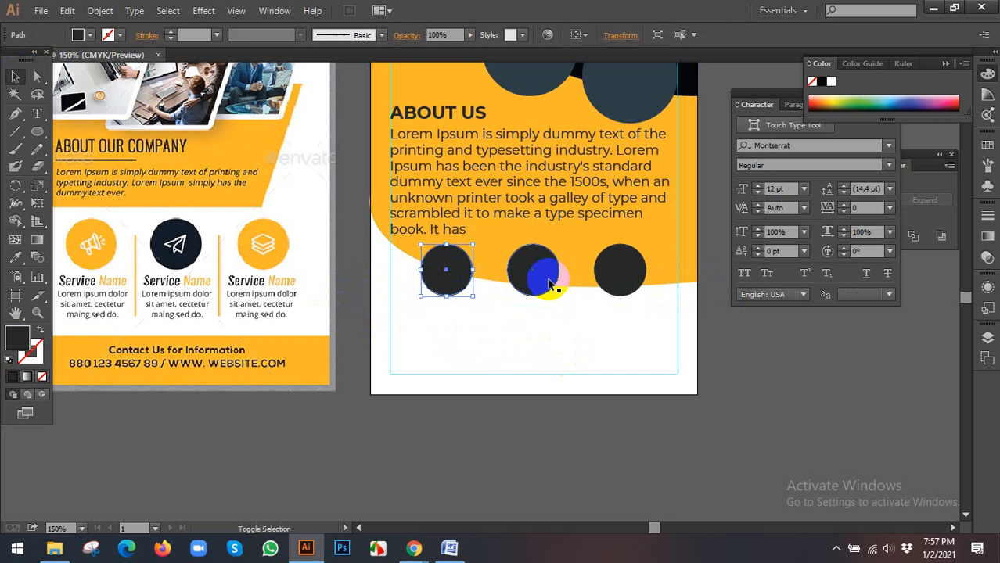
left_click(549, 284, "shift")
left_click(623, 275, "shift")
left_click_drag(624, 264, 623, 279)
left_click(629, 356)
left_click(438, 277)
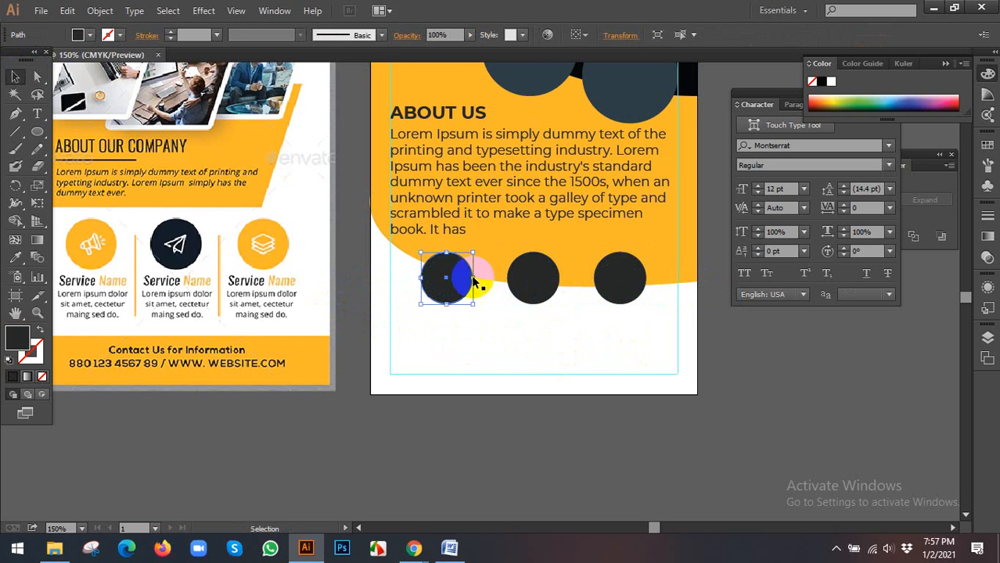
left_click(548, 335)
Switch to the Lorem Ipsum page in Chrome and select the heading "Where can I get some?" for copying.
scroll(554, 326, "down", 1)
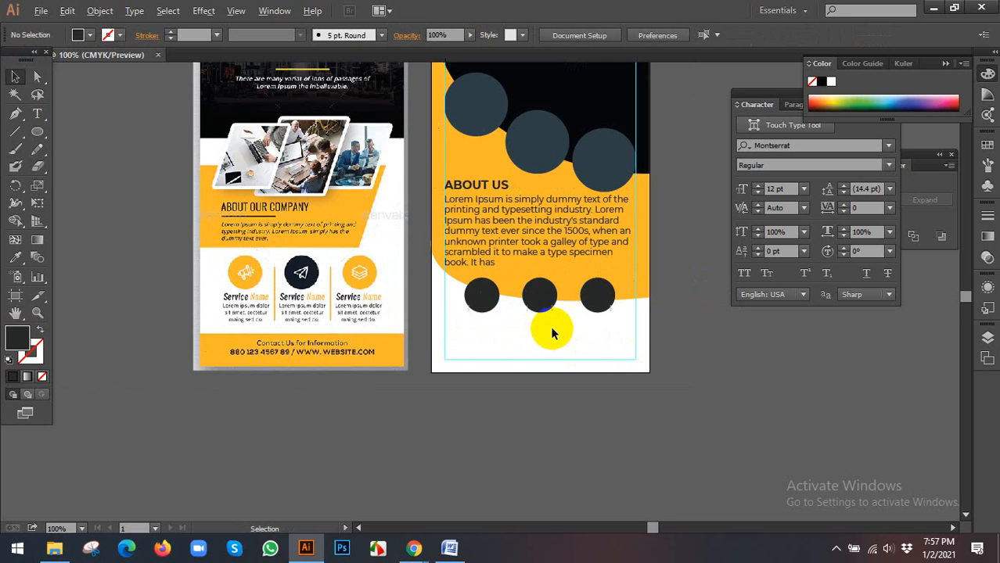
left_click_drag(552, 339, 547, 300)
mouse_move(417, 551)
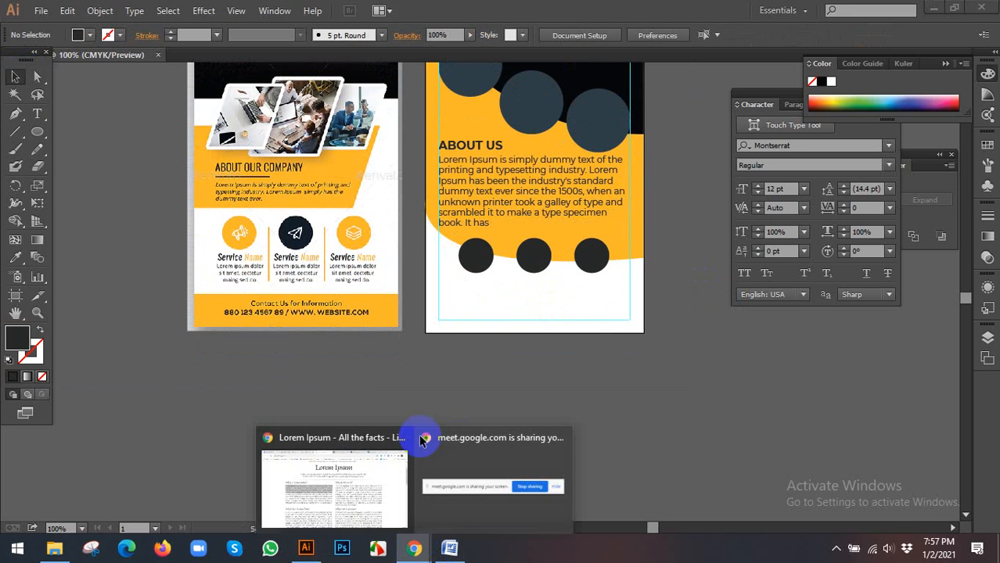
left_click(368, 477)
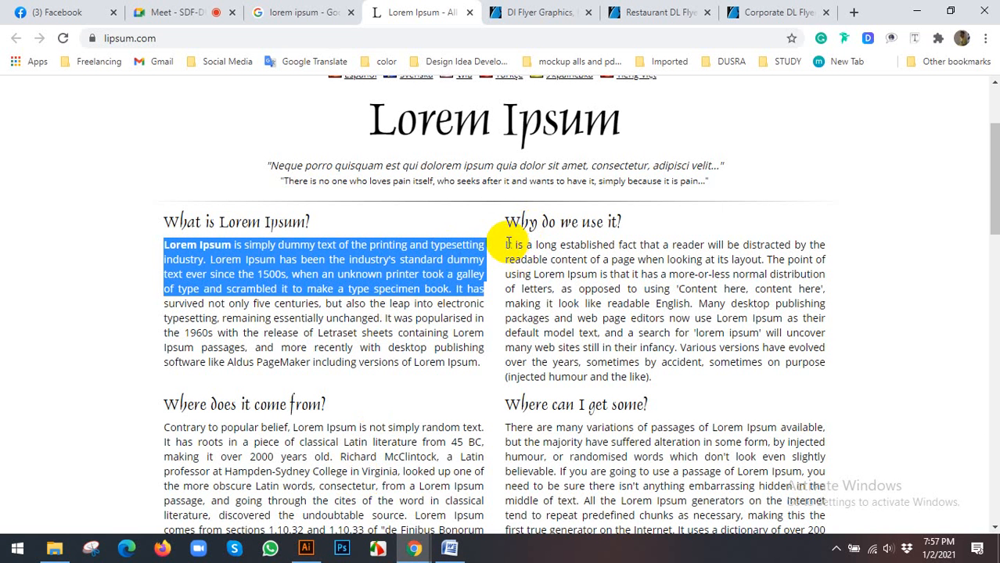
left_click_drag(507, 244, 626, 244)
left_click_drag(505, 404, 647, 404)
right_click(638, 414)
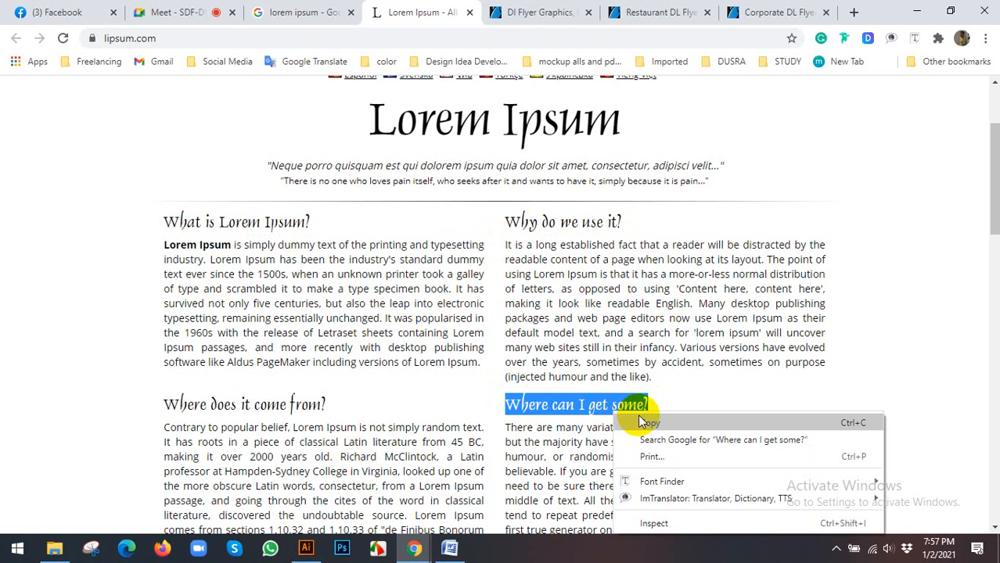
Copy the first line of the "What is Lorem Ipsum?" paragraph.
left_click_drag(165, 247, 483, 246)
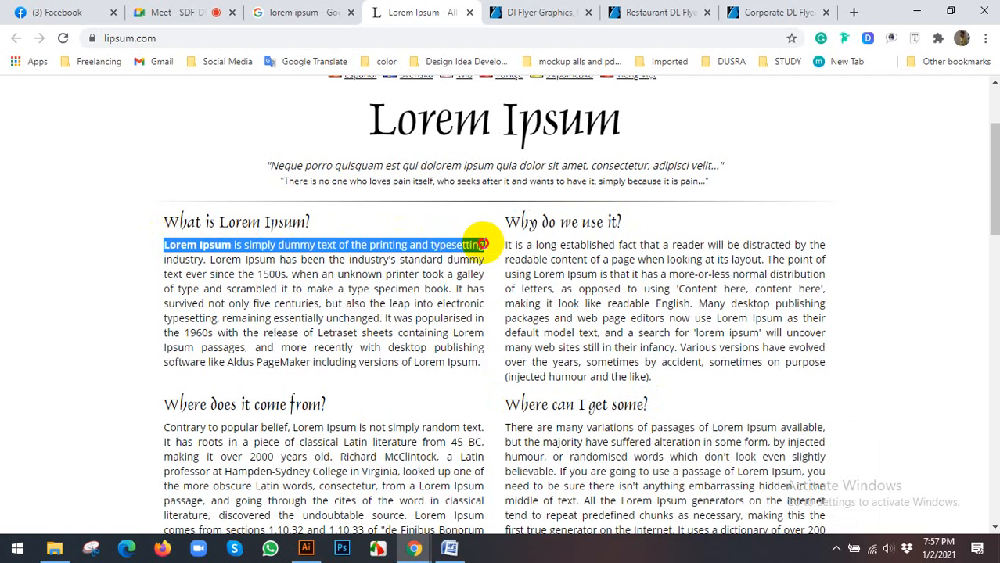
right_click(480, 246)
left_click(491, 260)
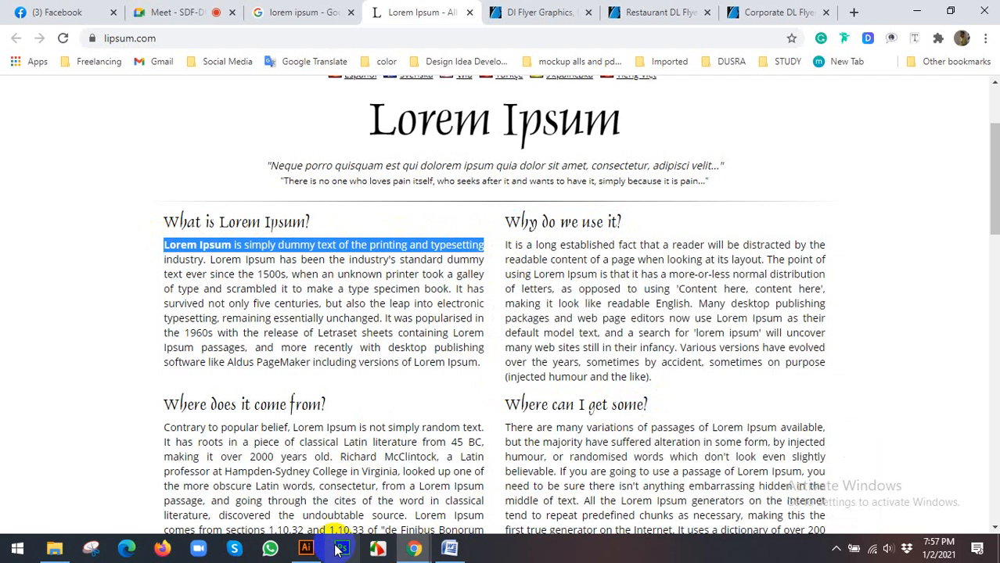
Switch back to Illustrator and activate the Line Segment tool at the row of small dark circles.
left_click(306, 549)
scroll(450, 273, "up", 1)
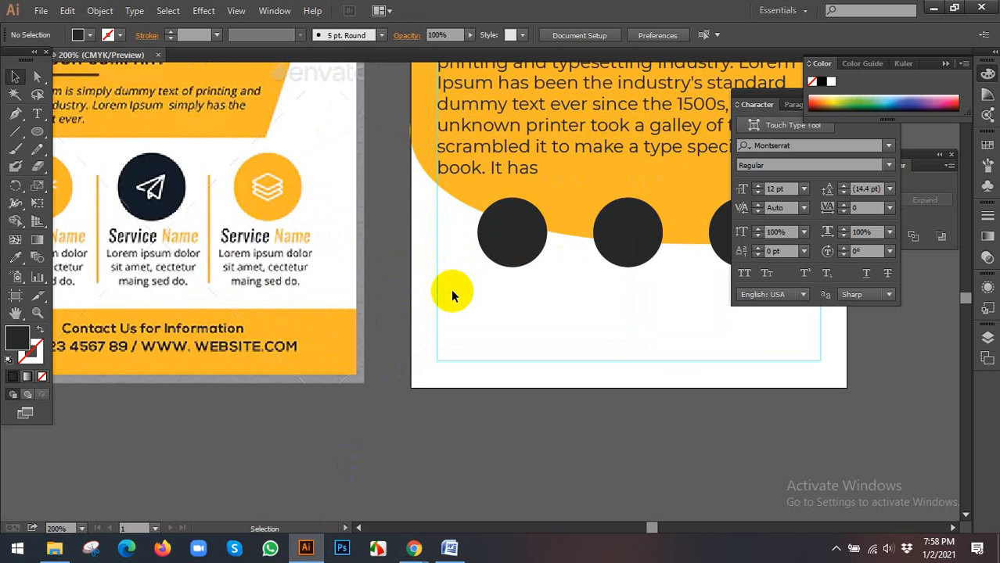
scroll(473, 282, "down", 1)
left_click(18, 132)
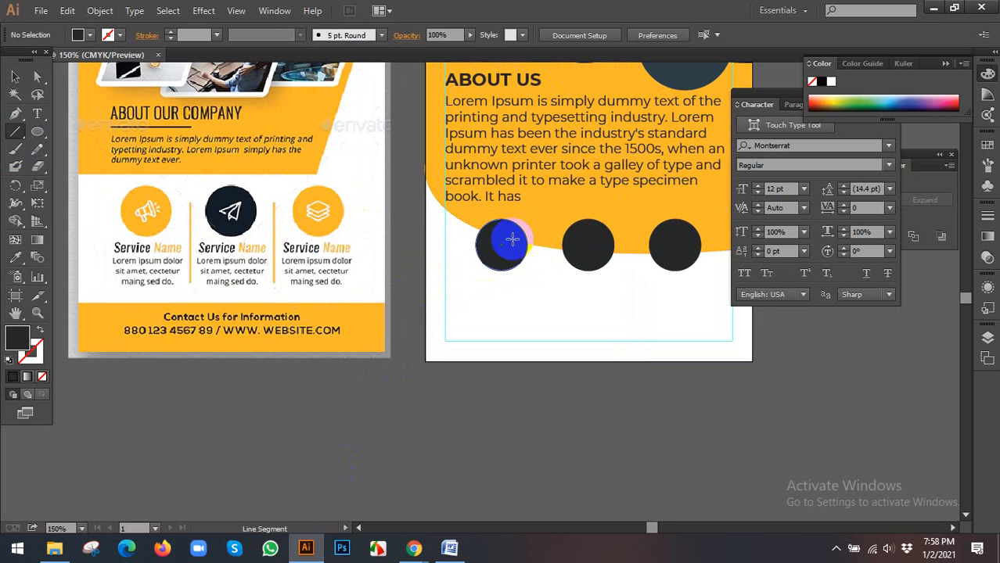
Draw a vertical divider line between the first two dark circles and give it the reference icon circle's navy colour as stroke.
mouse_move(542, 213)
left_mouse_down()
mouse_move(542, 328)
mouse_move(541, 297)
mouse_move(542, 313)
left_mouse_up()
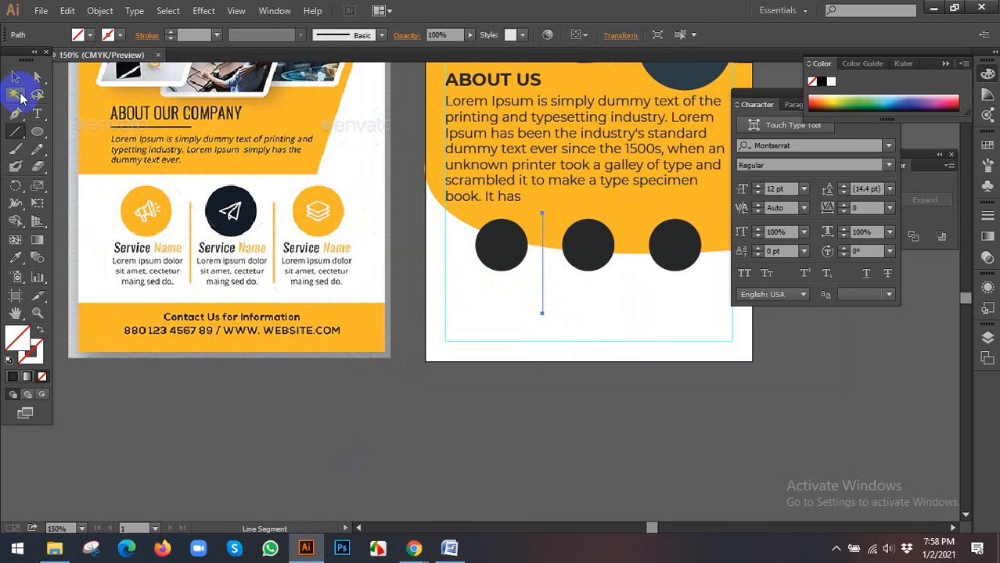
left_click(15, 257)
left_click(229, 189)
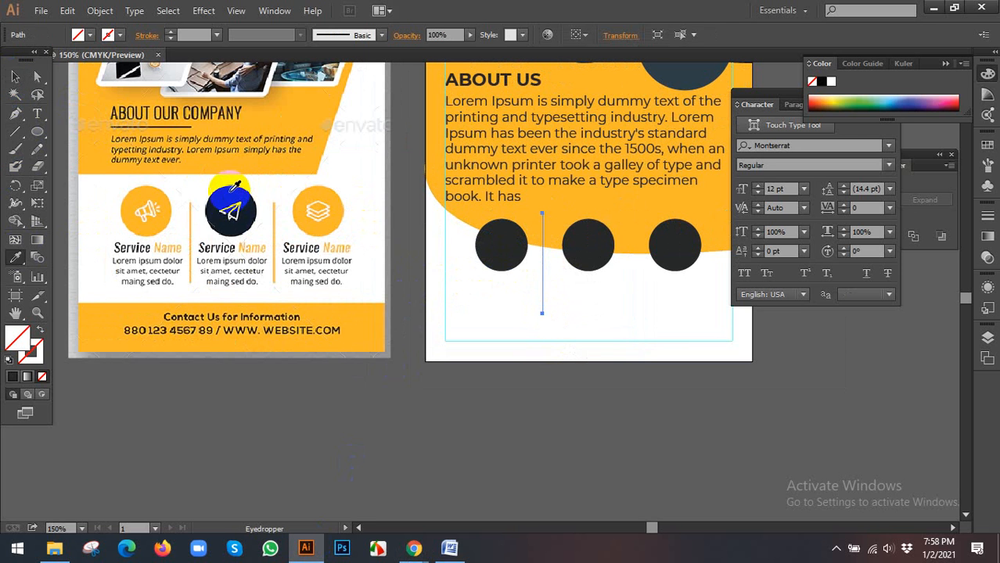
left_click(15, 78)
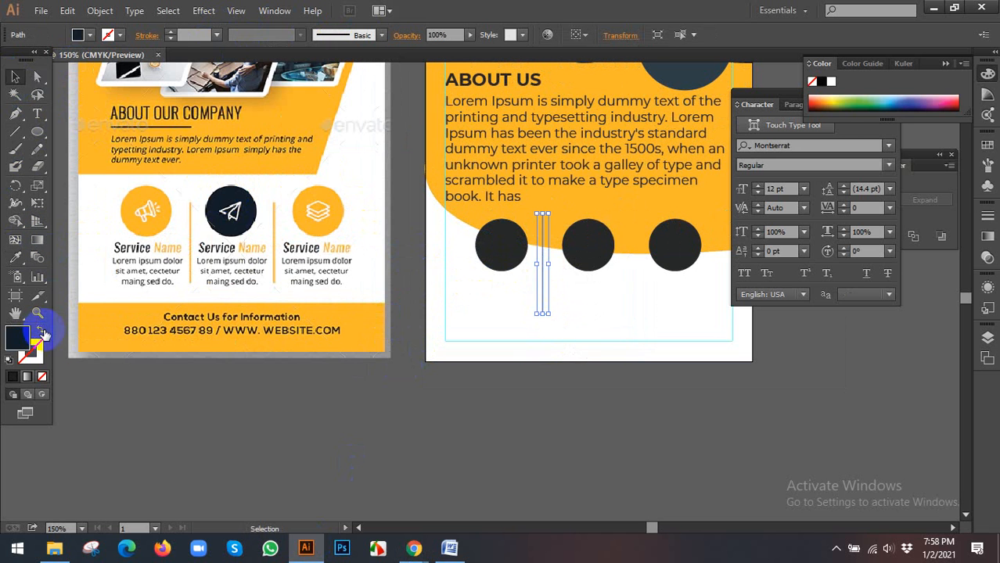
left_click(42, 331)
Set the divider line's stroke weight to 2 pt and duplicate the line between the second and third circles.
left_click(216, 34)
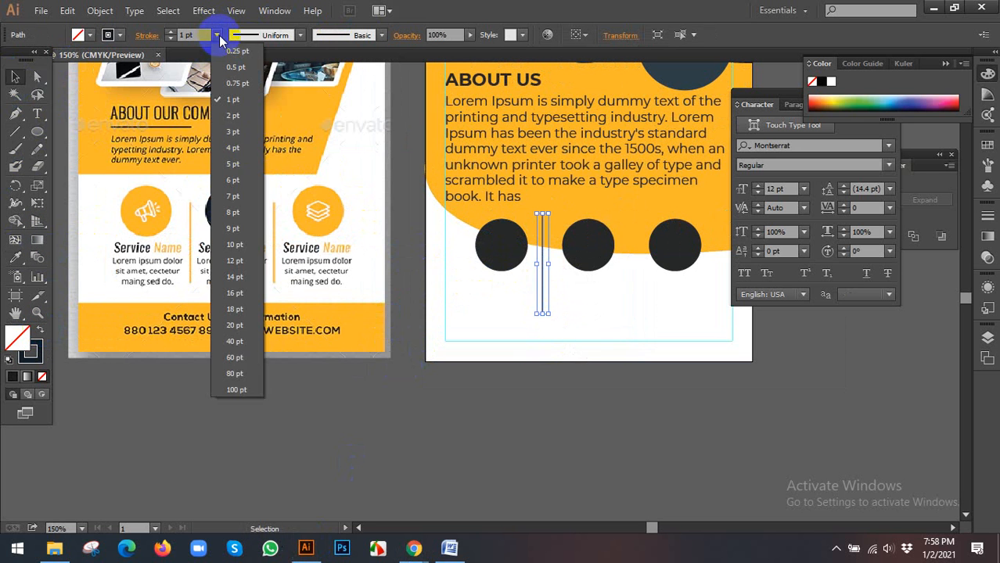
left_click(233, 131)
left_click(520, 338)
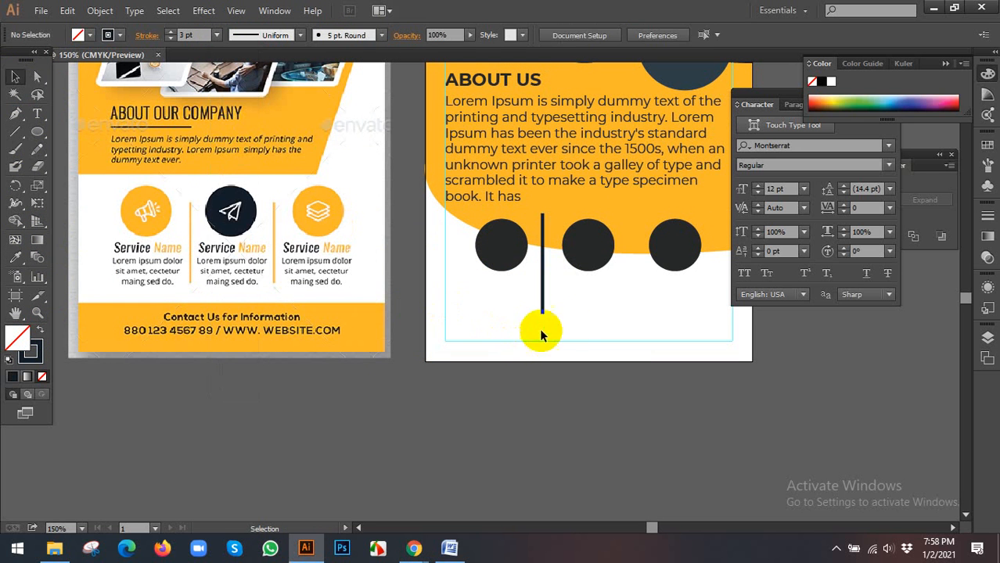
mouse_move(555, 303)
left_mouse_down()
mouse_move(509, 300)
mouse_move(531, 313)
left_mouse_up()
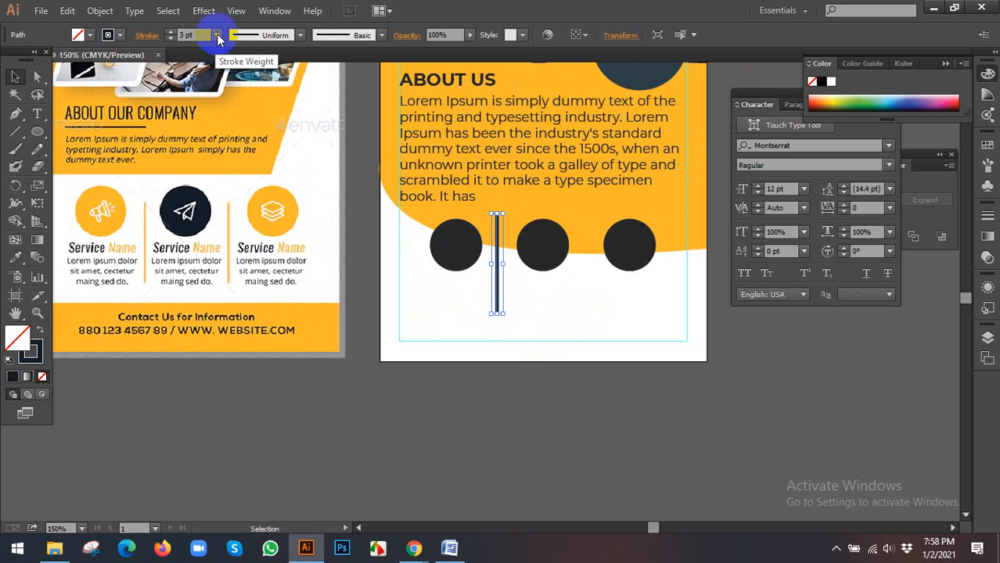
left_click(217, 36)
left_click(232, 120)
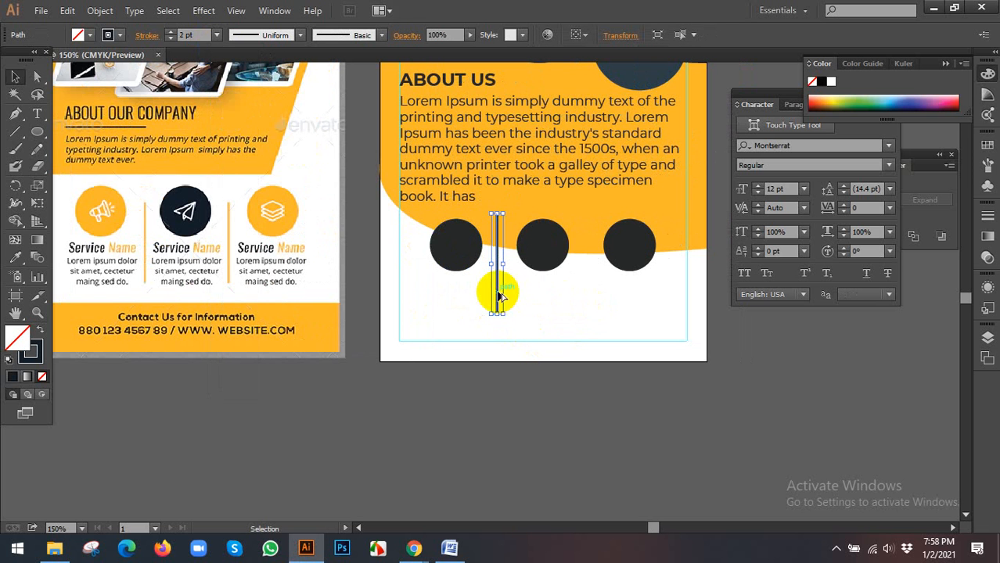
left_click_drag(500, 296, 586, 290)
left_click(611, 336)
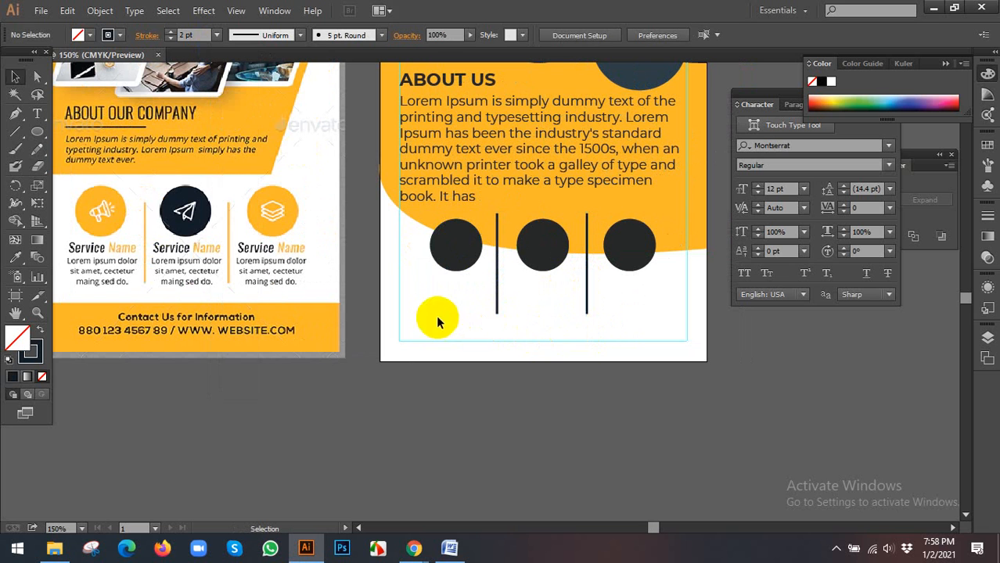
Add an area text frame with Lorem Ipsum placeholder text beneath the first dark circle and set its font size to 7 pt.
left_click(37, 114)
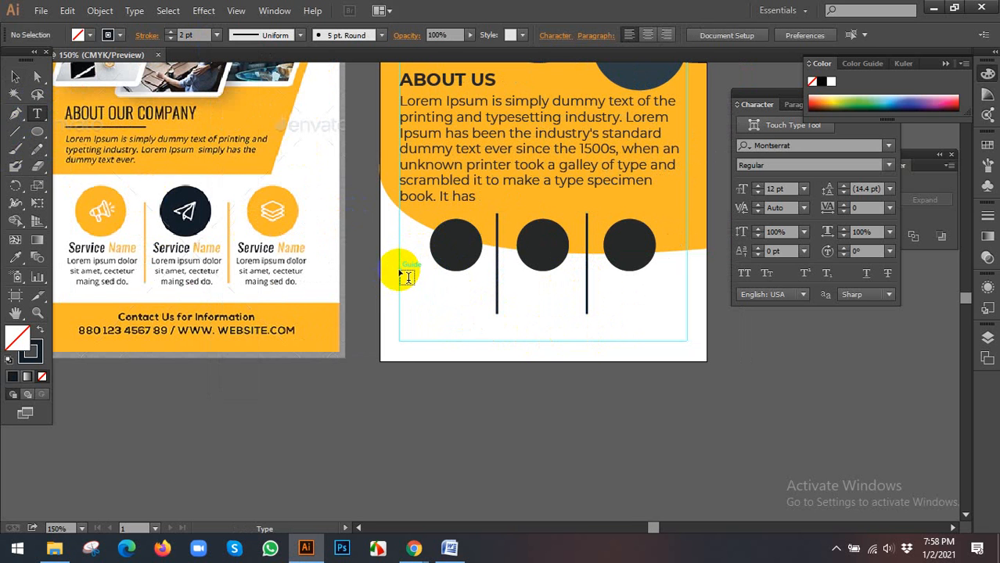
left_click_drag(400, 277, 490, 321)
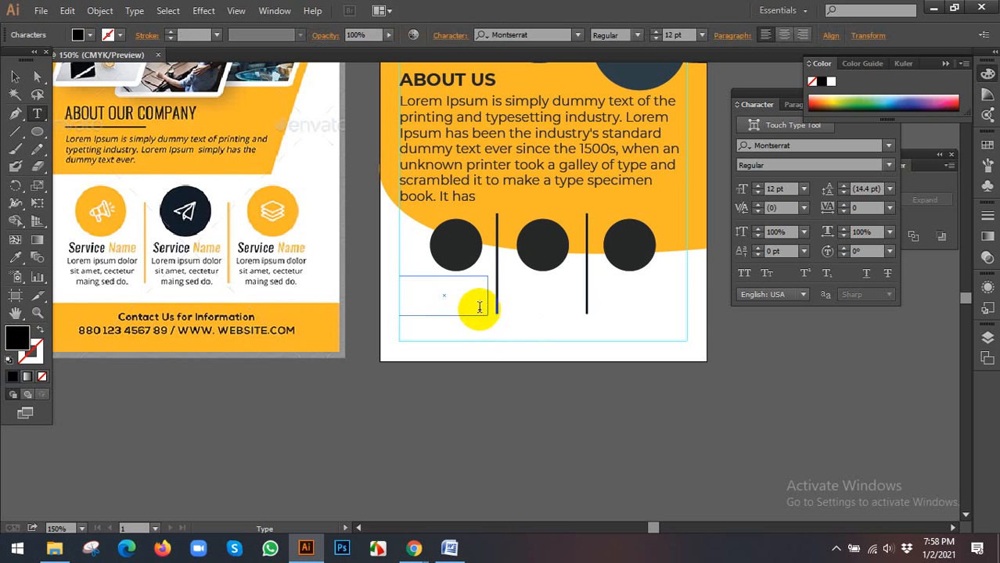
triple_click(439, 292)
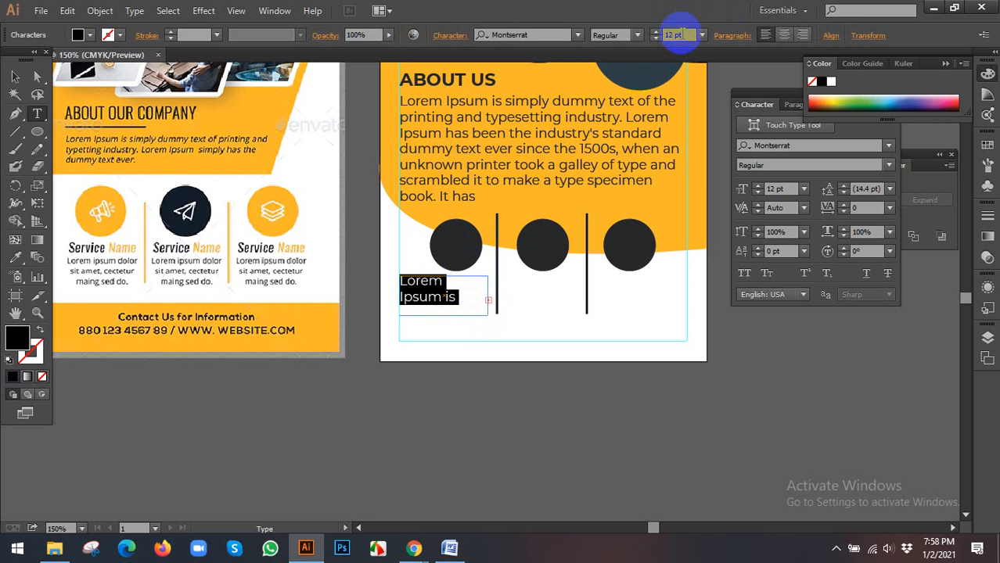
scroll(683, 34, "down", 1)
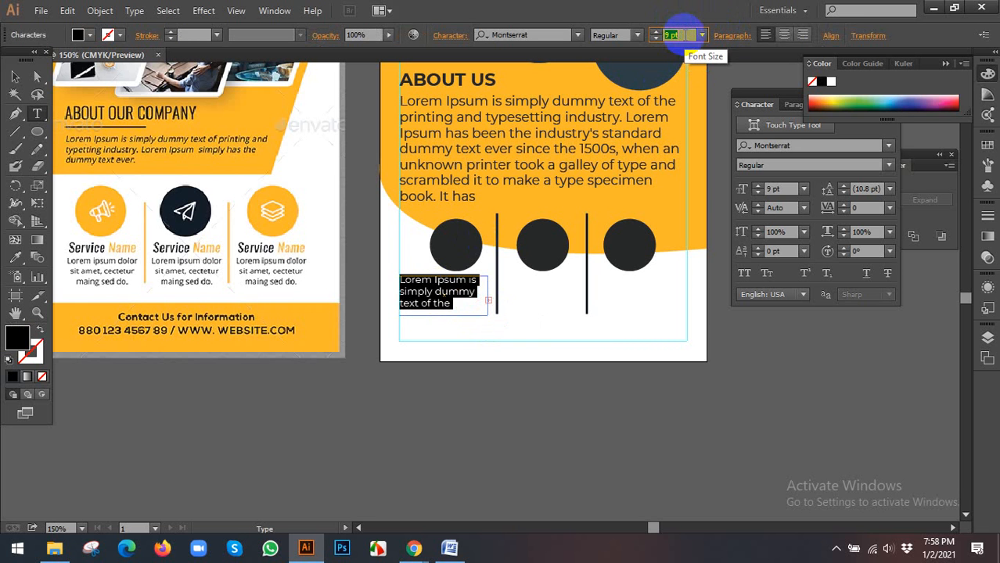
scroll(683, 34, "down", 2)
scroll(683, 35, "down", 1)
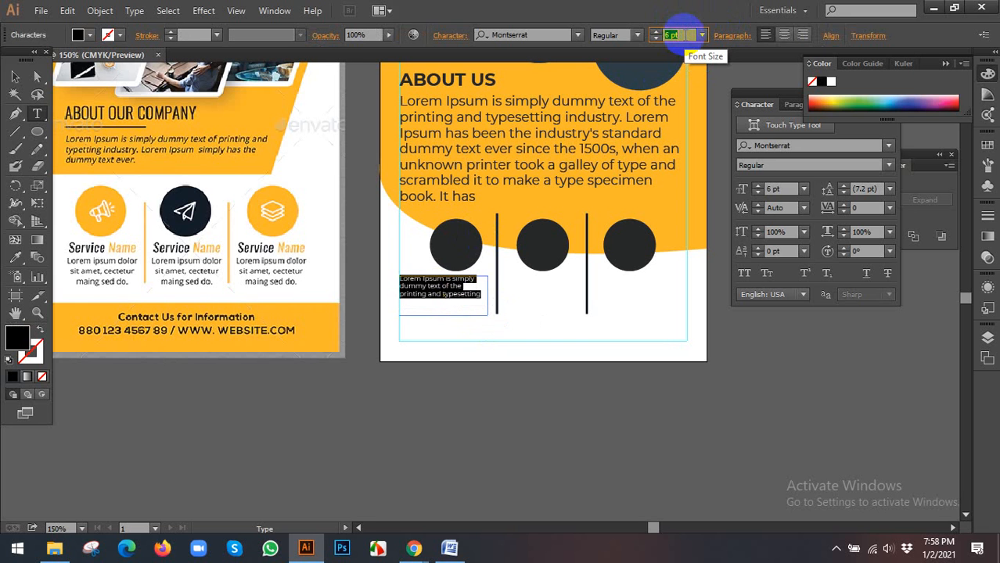
scroll(683, 34, "up", 1)
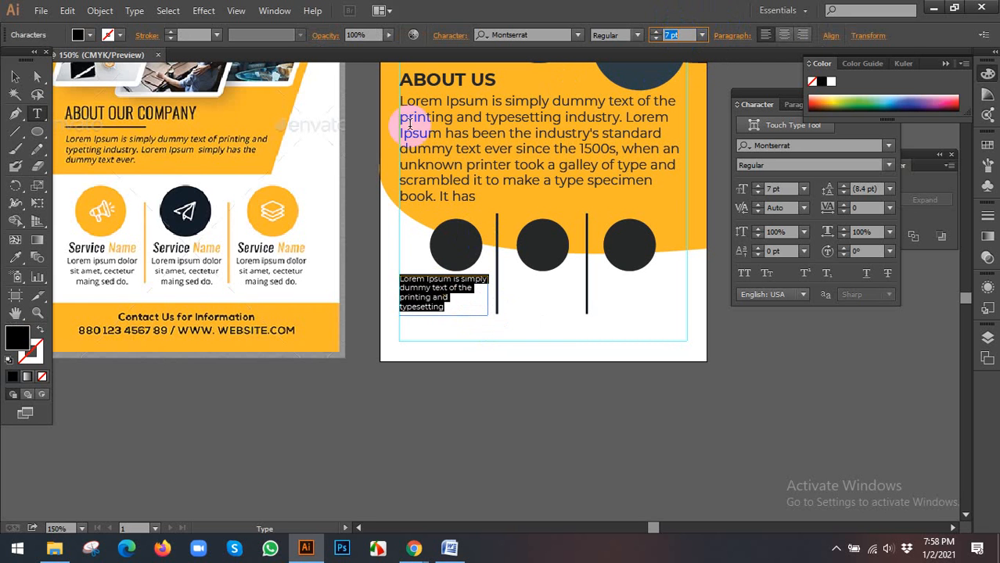
left_click(15, 76)
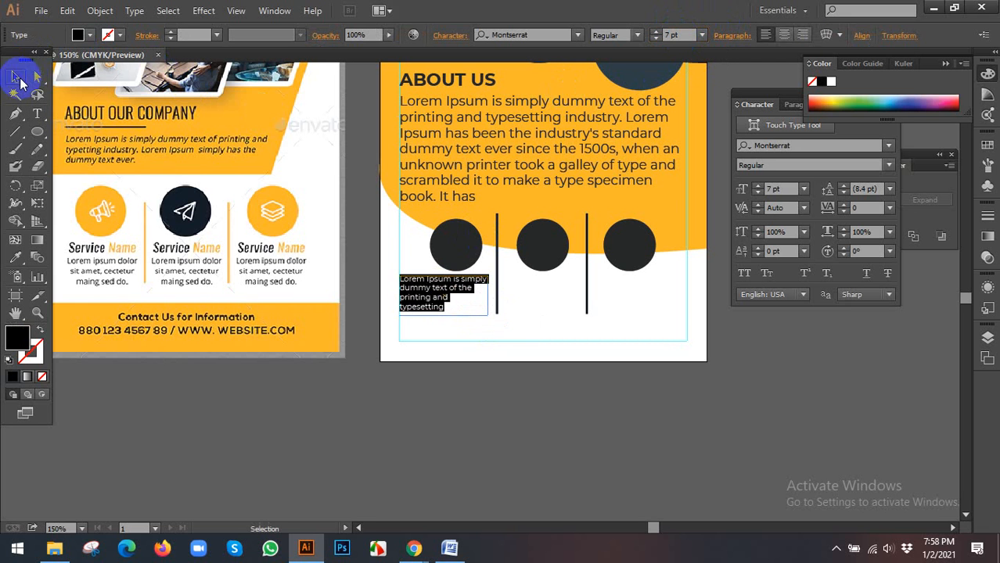
left_click(532, 408)
Align the first dark circle and its description text on a common horizontal centre.
left_click(455, 250)
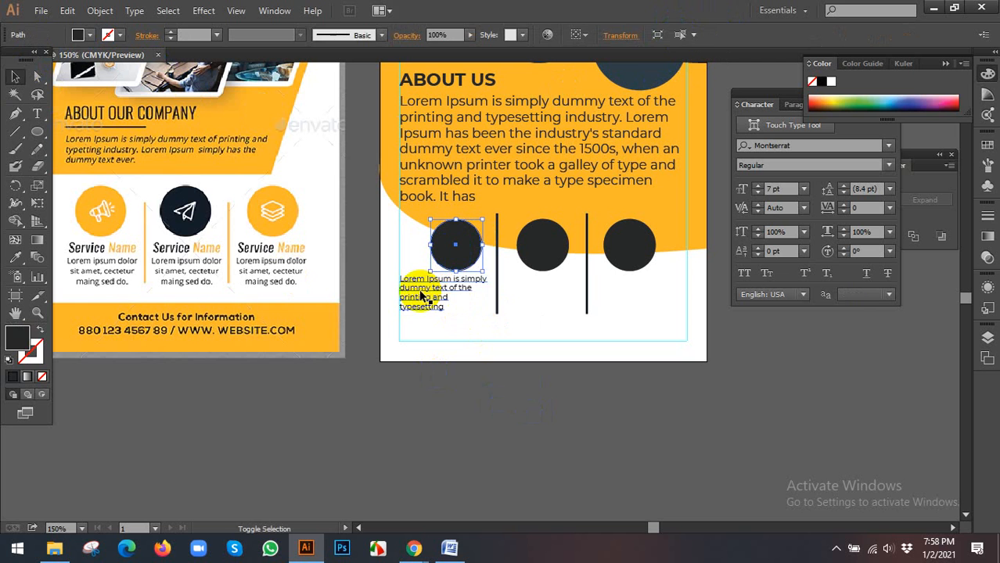
left_click(421, 296, "shift")
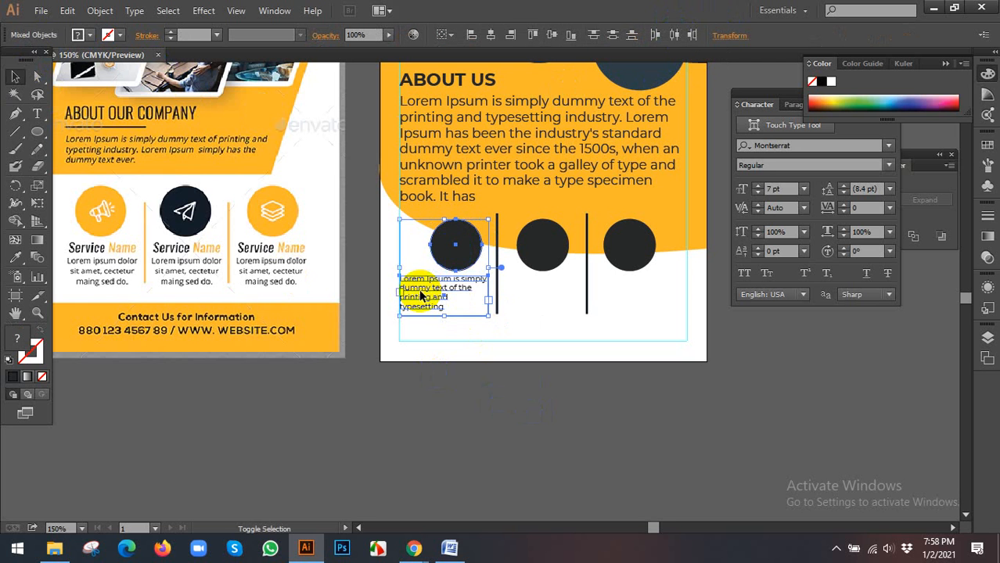
left_click(491, 37)
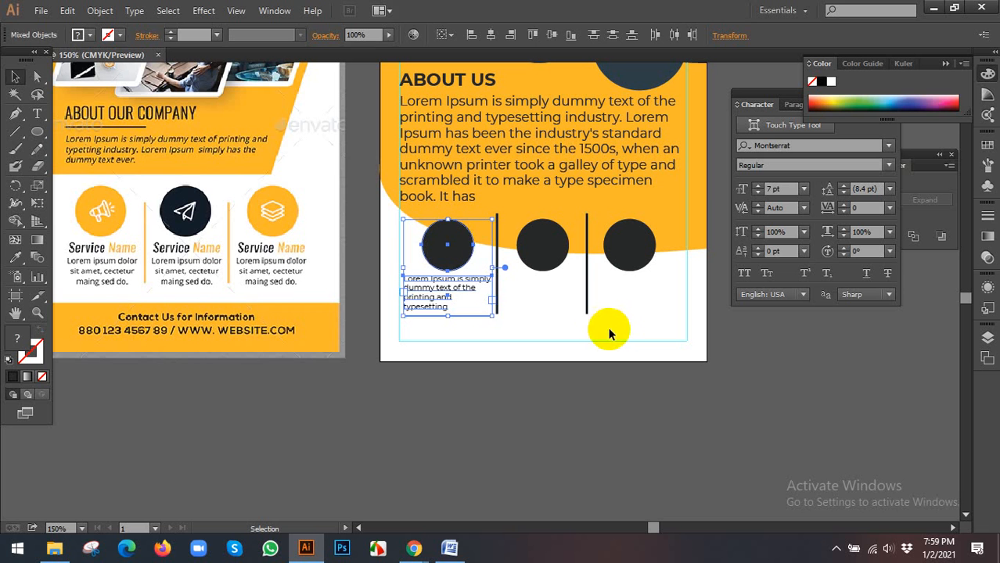
left_click(503, 339)
Duplicate the description text beneath the second dark circle and align both objects on their horizontal centres.
left_click_drag(436, 296, 536, 298)
left_click(540, 241, "shift")
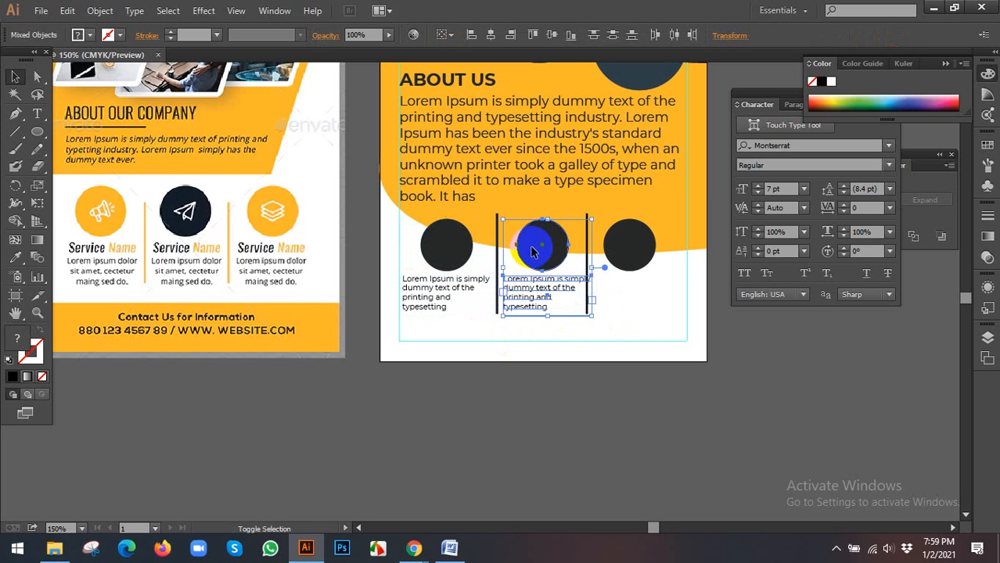
left_click(491, 35)
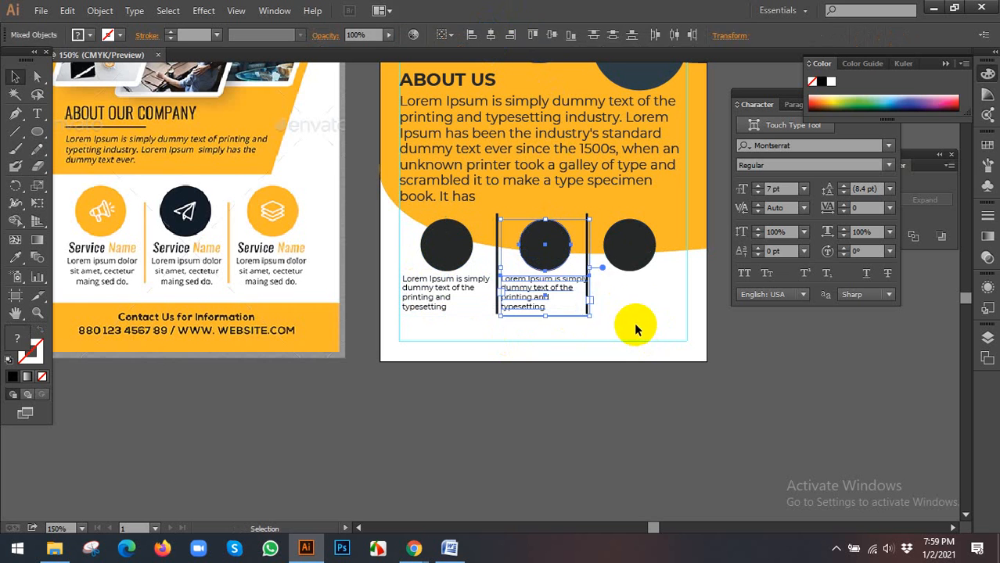
left_click(633, 322)
Nudge the second divider line to the right and the first one slightly left to clear the description texts.
left_click(590, 225)
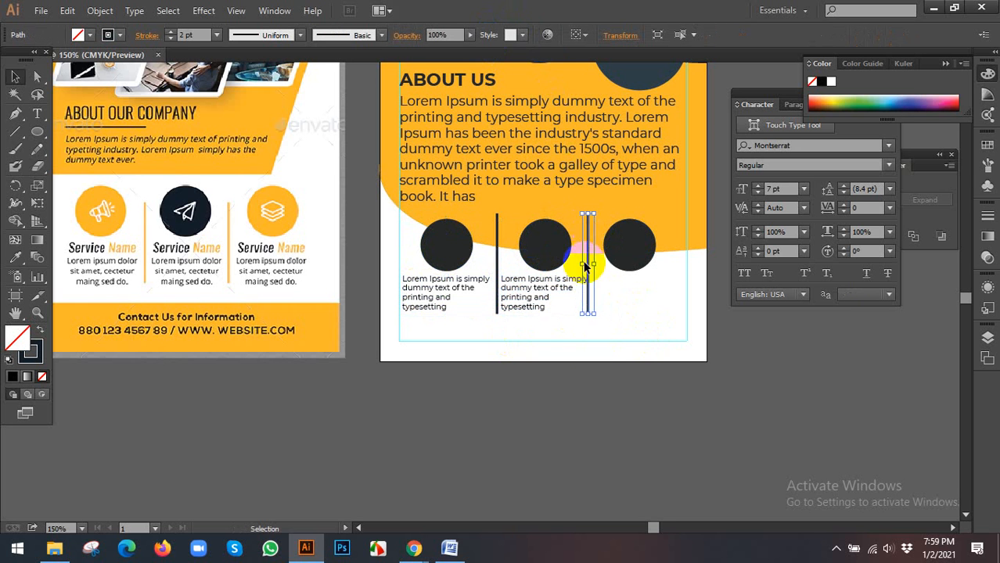
key("Right")
key("Right")
key("Right")
key("Right")
key("Right")
key("Right")
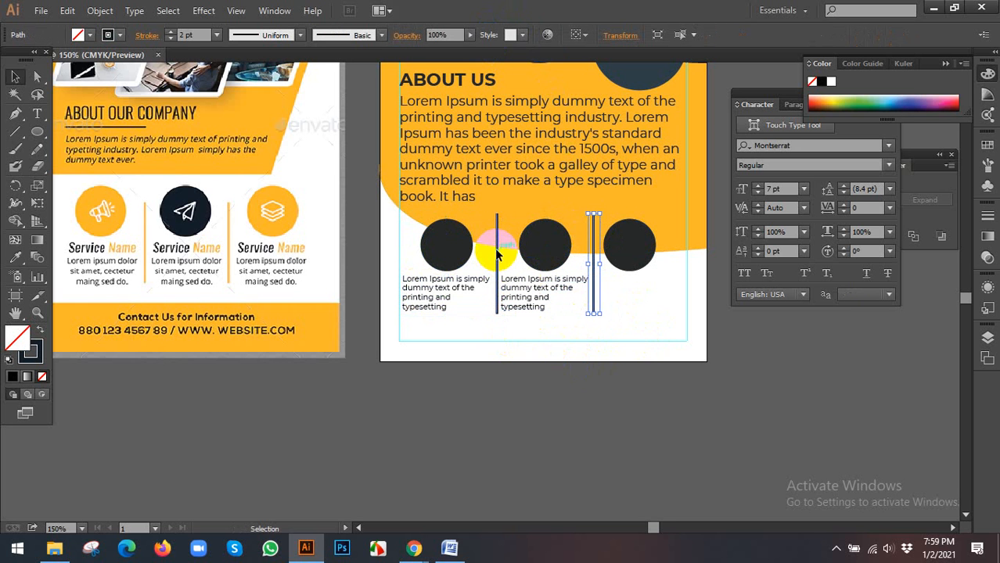
key("Left")
key("Left")
key("Left")
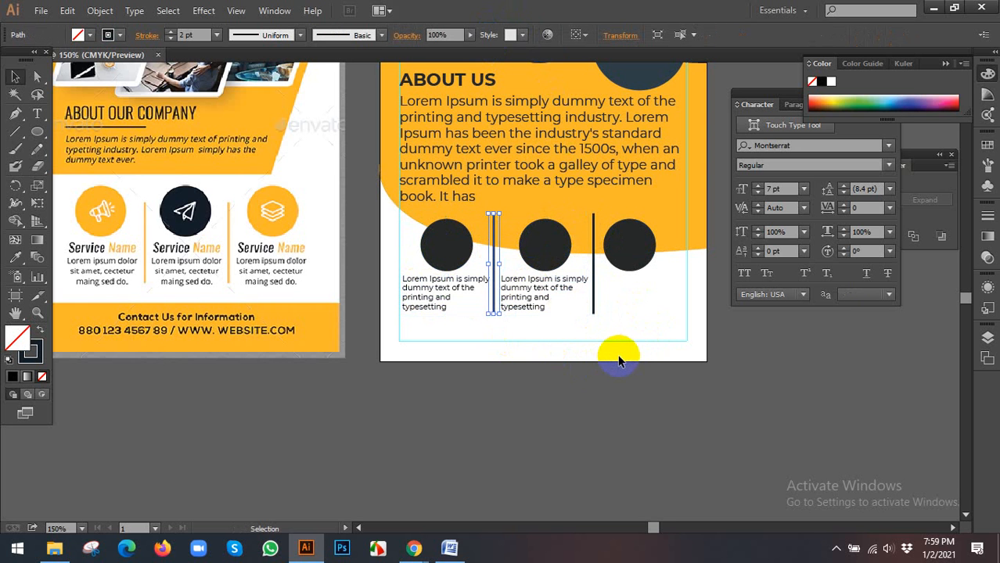
left_click(618, 360)
Duplicate the description text beneath the third dark circle and align both objects on their horizontal centres.
left_click(569, 300)
left_click_drag(536, 296, 636, 306)
left_click(633, 249, "shift")
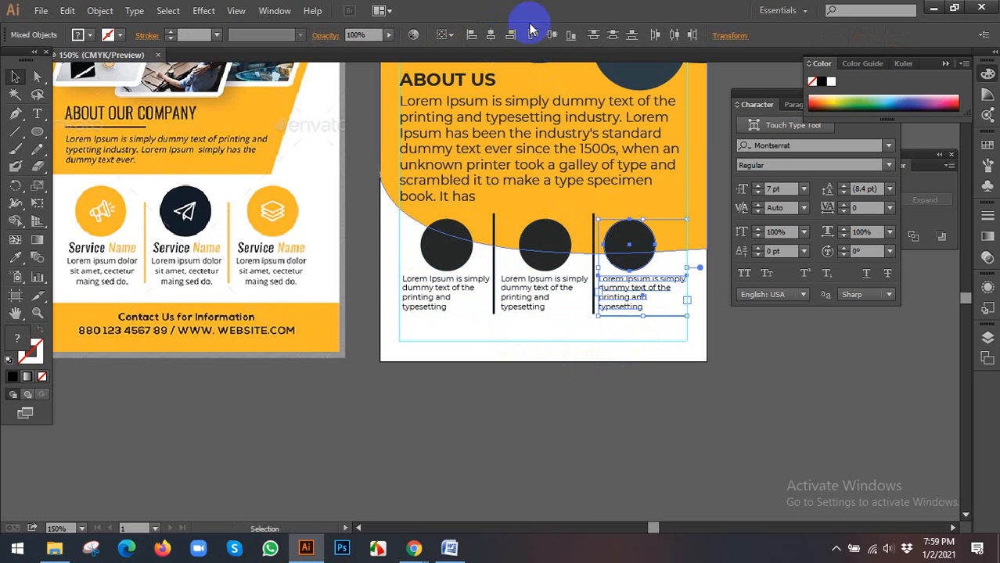
left_click(491, 35)
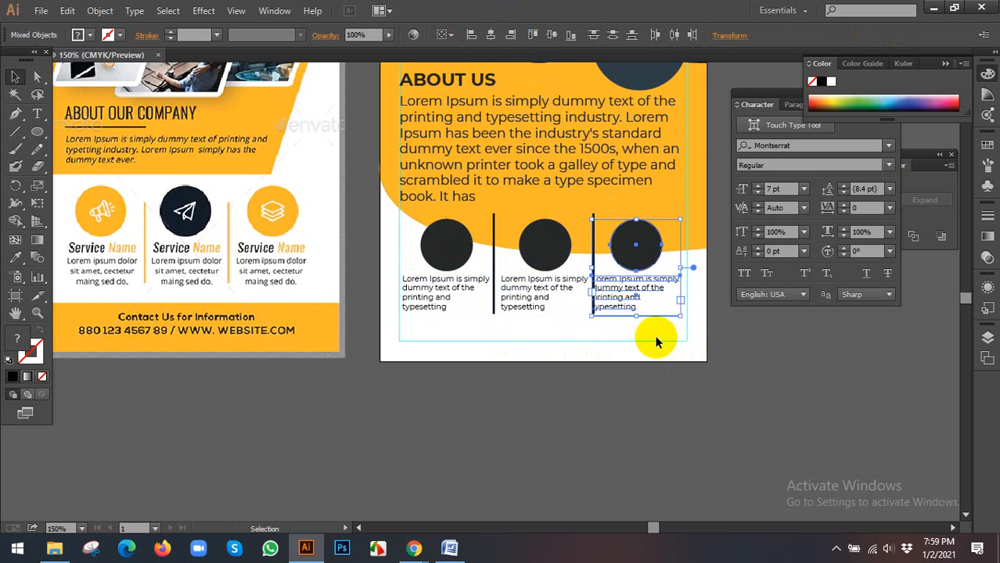
Nudge the third circle and its description text to the right, clear of the second divider line.
key("Right")
key("Right")
key("Right")
key("Right")
key("Right")
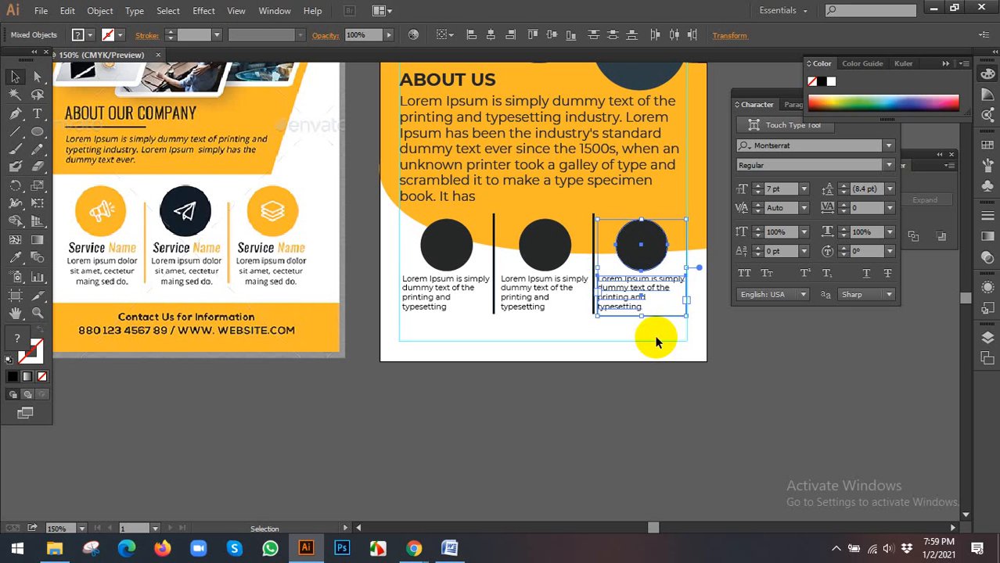
left_click(646, 342)
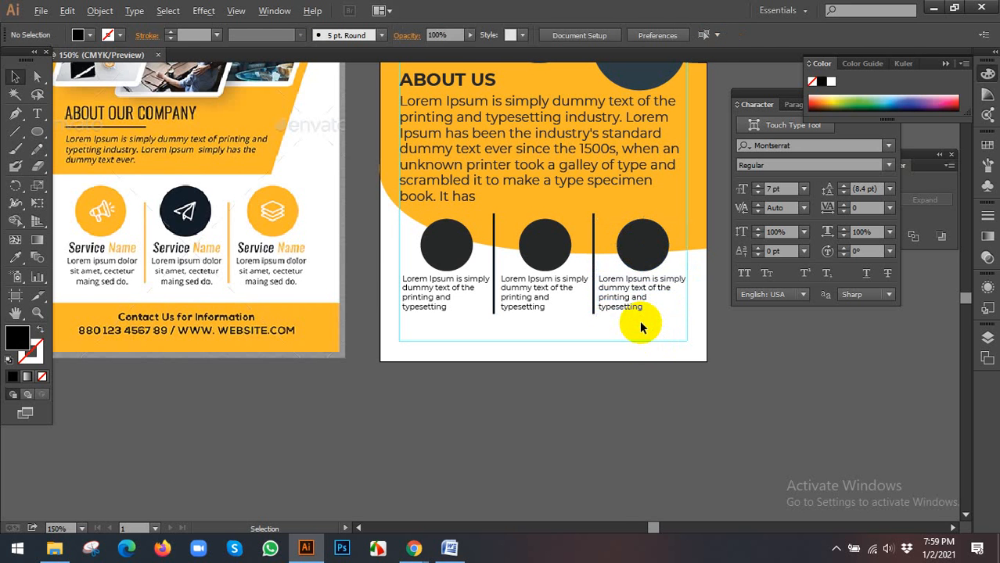
Set the paragraph alignment of the description text under the third circle to centred.
scroll(640, 327, "up", 1)
left_click(633, 297)
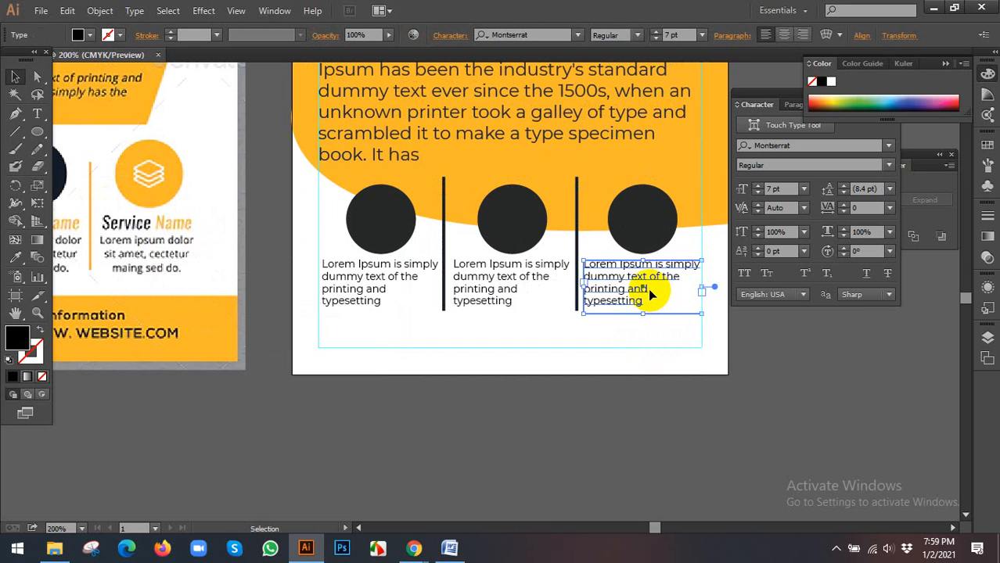
double_click(648, 288)
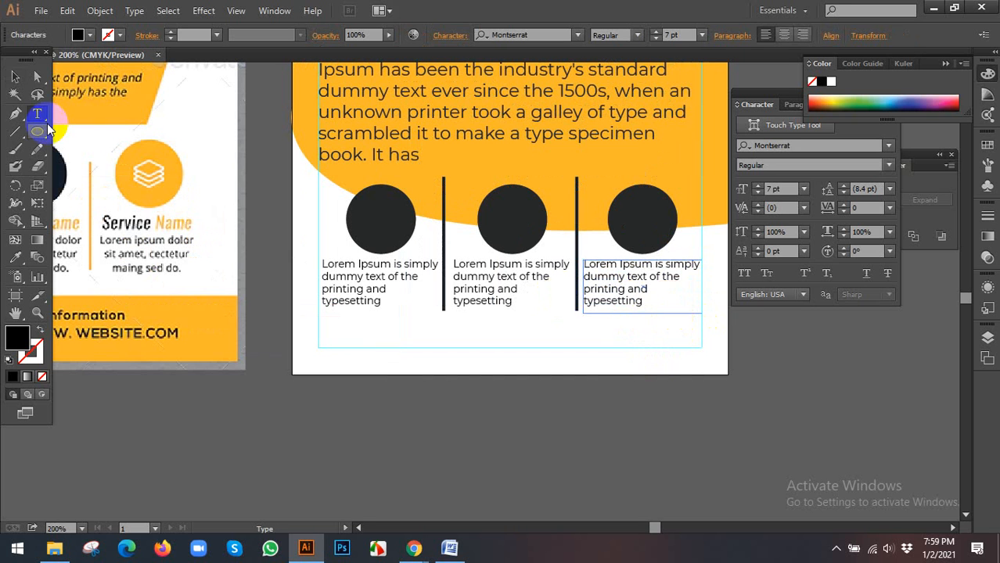
left_click(15, 76)
left_click(784, 34)
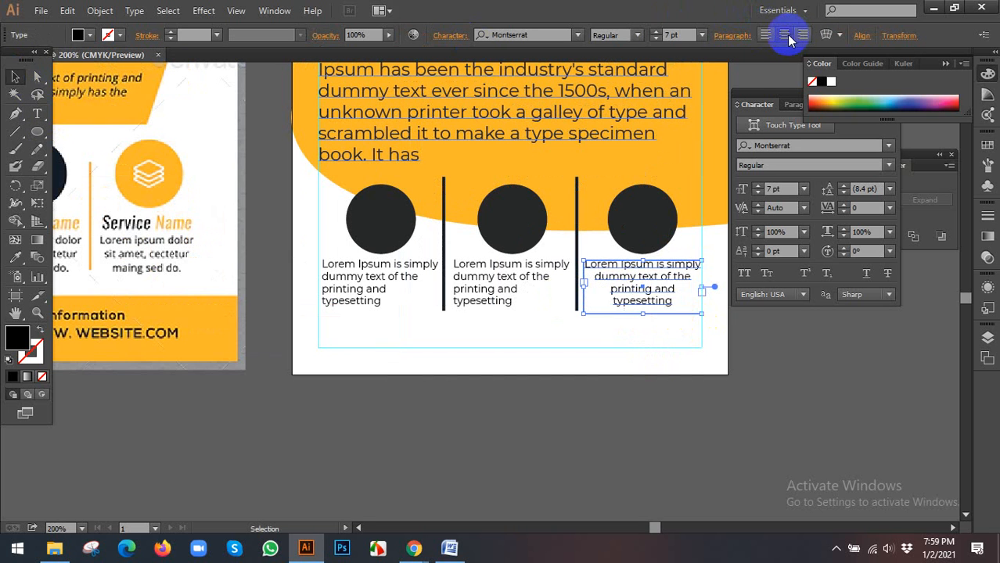
left_click(647, 287)
Centre the paragraph alignment of the description texts under the second and first circles.
left_click(509, 284)
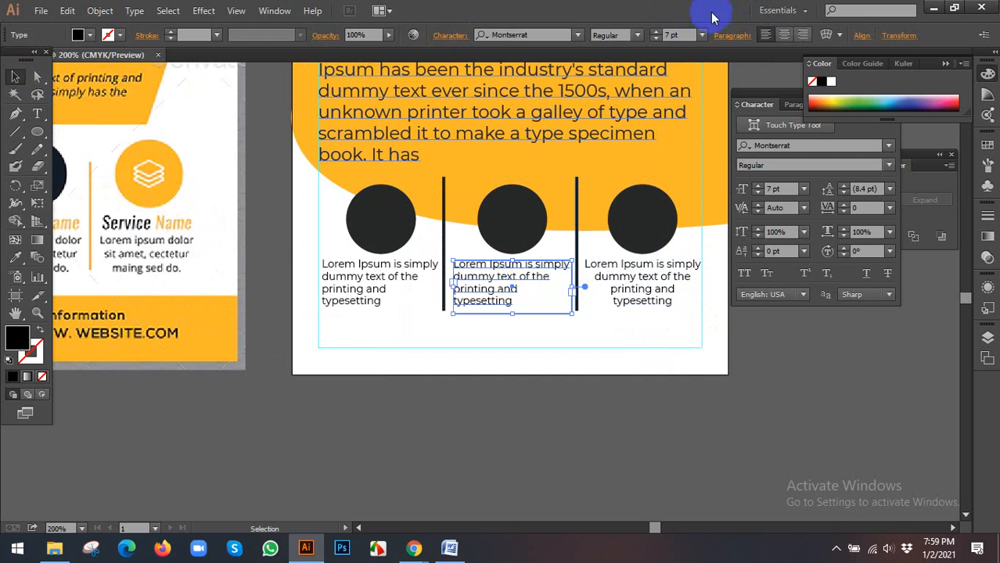
left_click(783, 35)
left_click(422, 304)
left_click(398, 283)
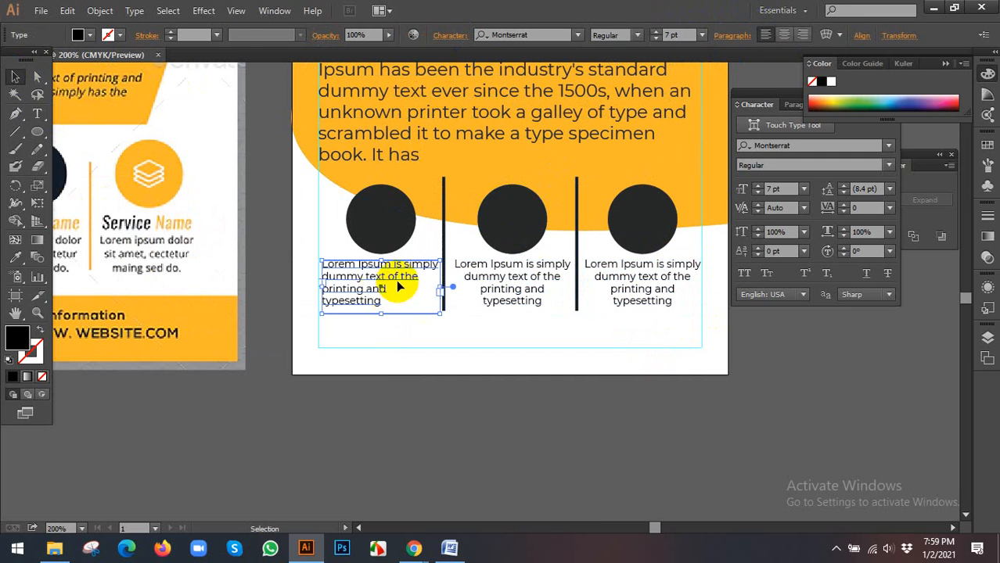
left_click(784, 35)
left_click(527, 359)
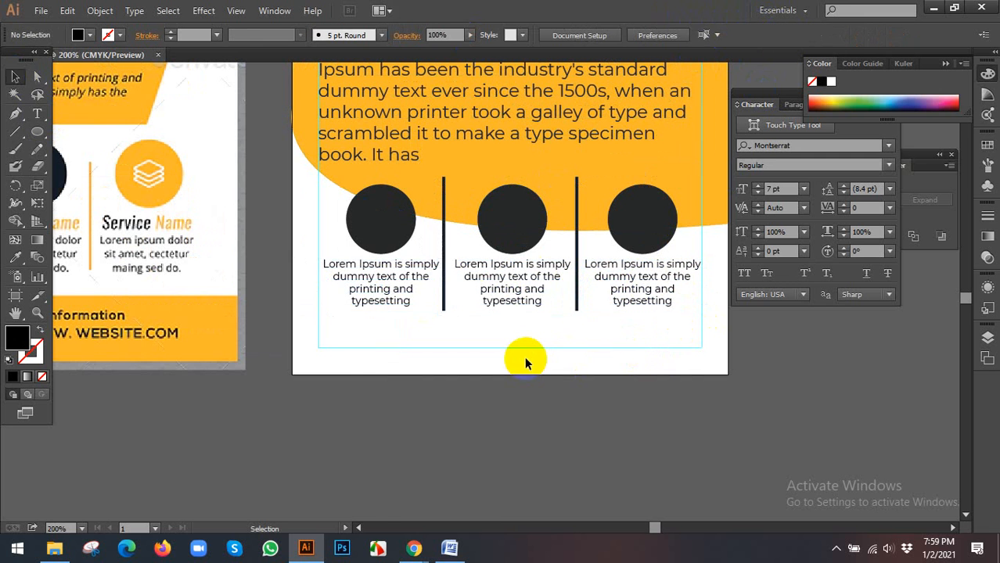
Reduce the height of the black curved header shape by raising its lower edge, keeping its upper edge in place.
key("ctrl+1")
scroll(523, 361, "up", 7)
left_click(563, 196)
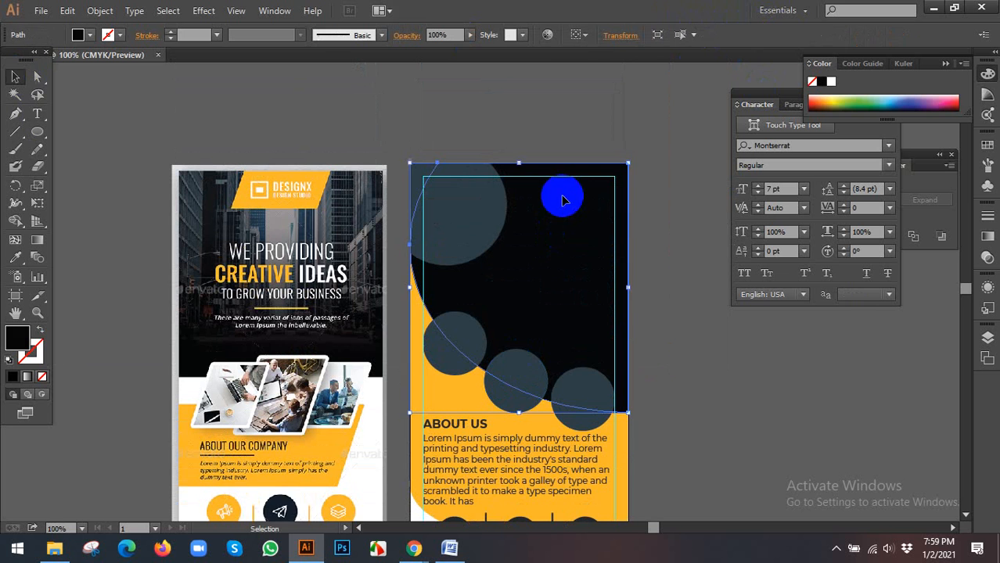
scroll(563, 251, "down", 4)
left_click(515, 341)
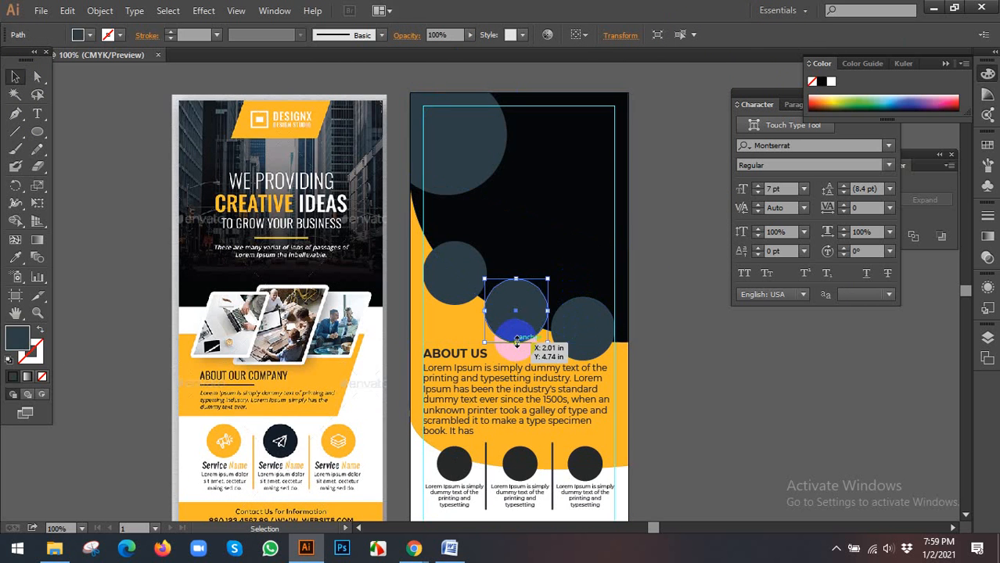
left_click_drag(530, 315, 521, 302)
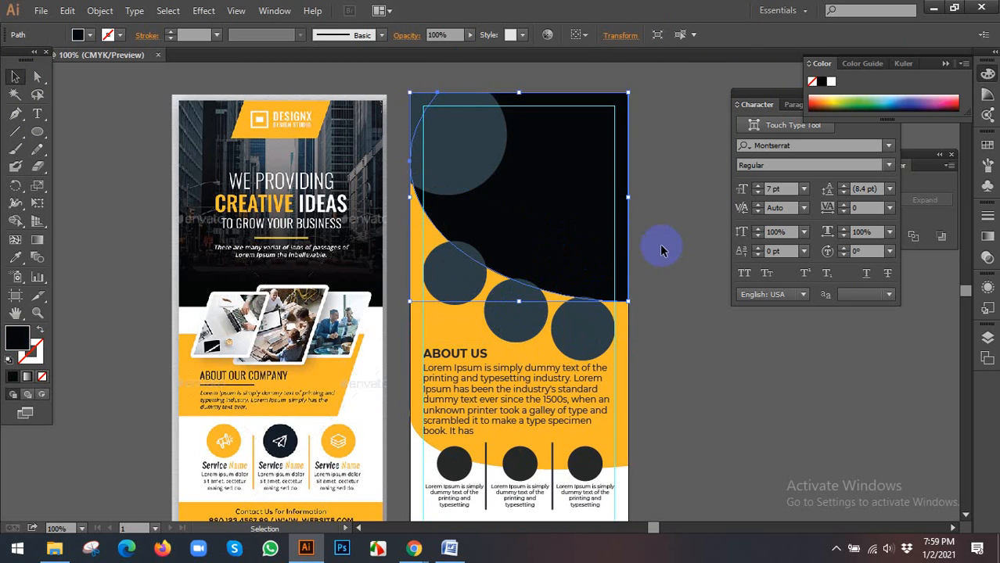
left_click(661, 244)
Move the three blue-grey circles up together so they sit along the curved edge of the black shape.
scroll(661, 244, "down", 2)
left_click(435, 196)
left_click(510, 235, "shift")
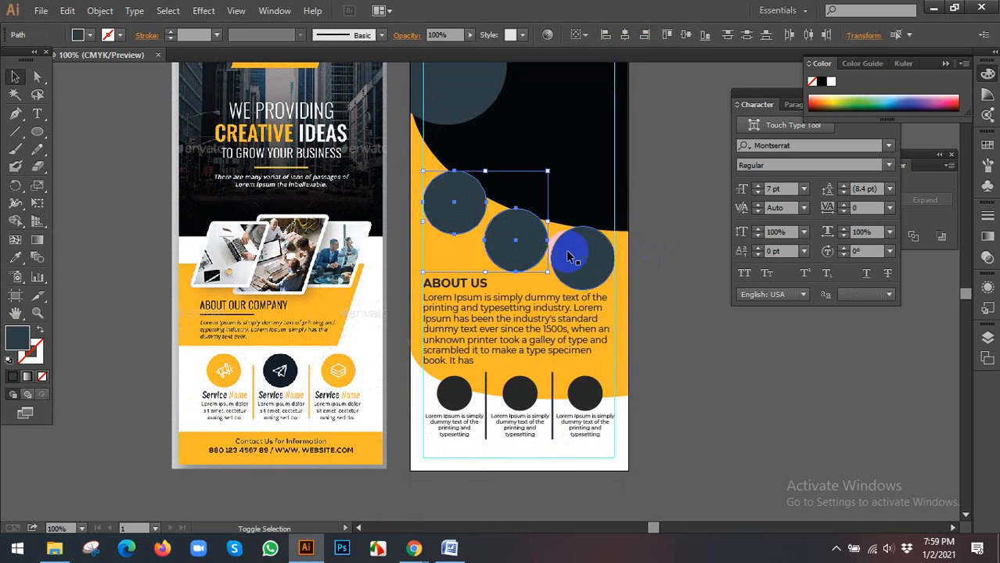
left_click_drag(579, 267, 580, 230)
left_click(601, 299)
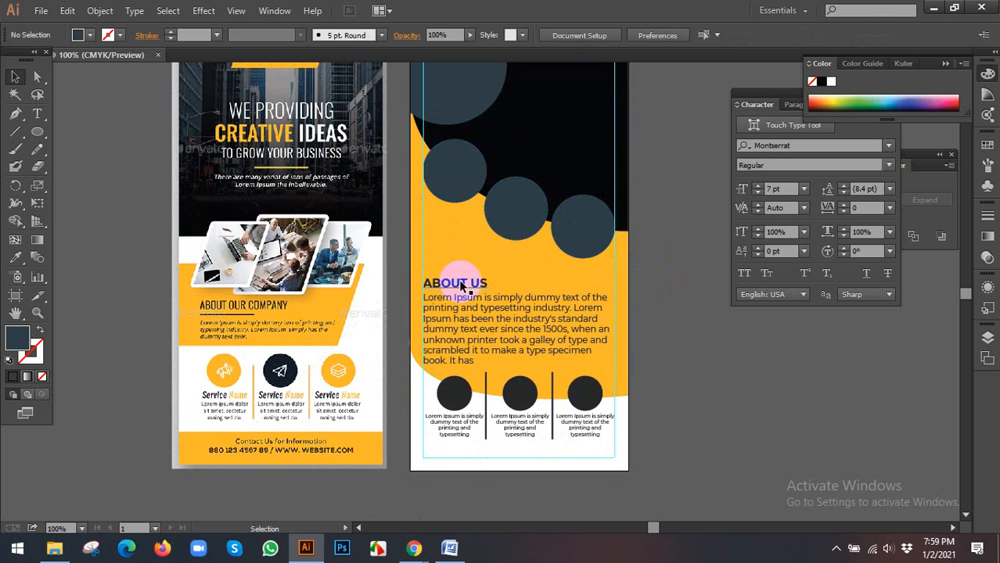
Move the ABOUT US heading and its paragraph up together, closer to the blue-grey circles.
left_click(461, 281)
left_click(511, 308, "shift")
left_click_drag(514, 308, 514, 278)
Shorten the yellow background shape so it ends above the dark circles, and adjust its left anchor's handle to smooth the lower curve.
scroll(663, 331, "down", 3)
left_click(616, 296)
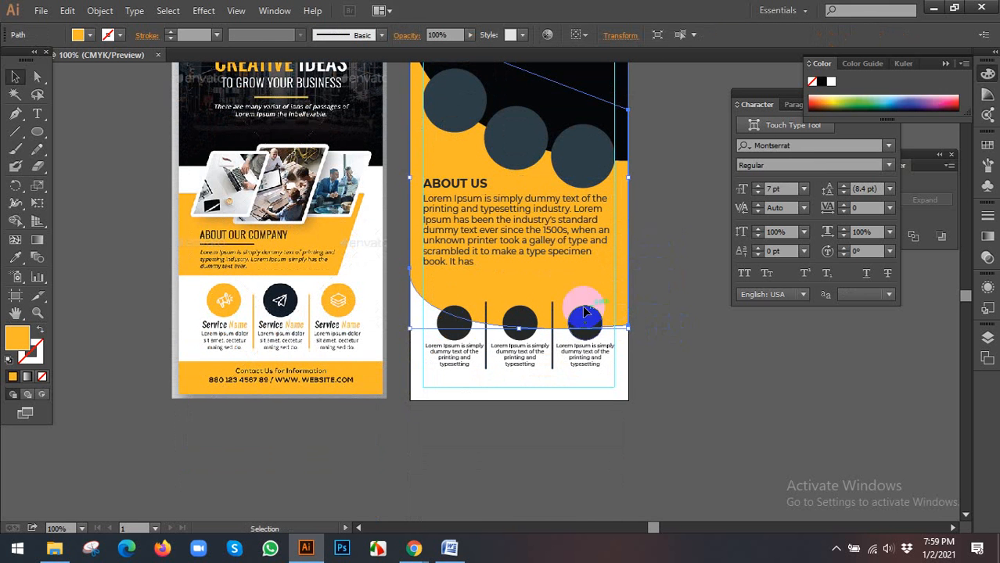
left_click_drag(518, 329, 519, 302)
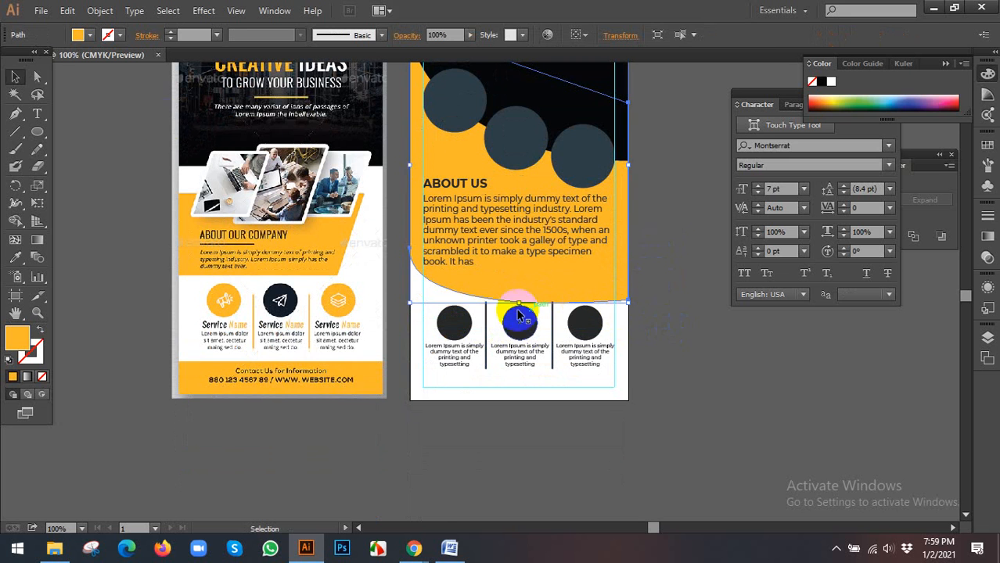
left_click(36, 76)
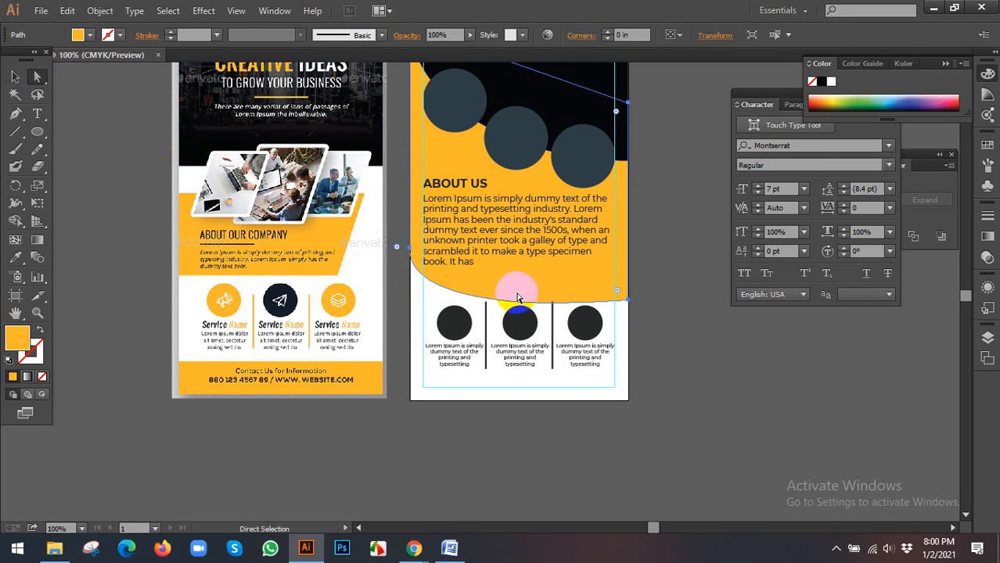
left_click(410, 252)
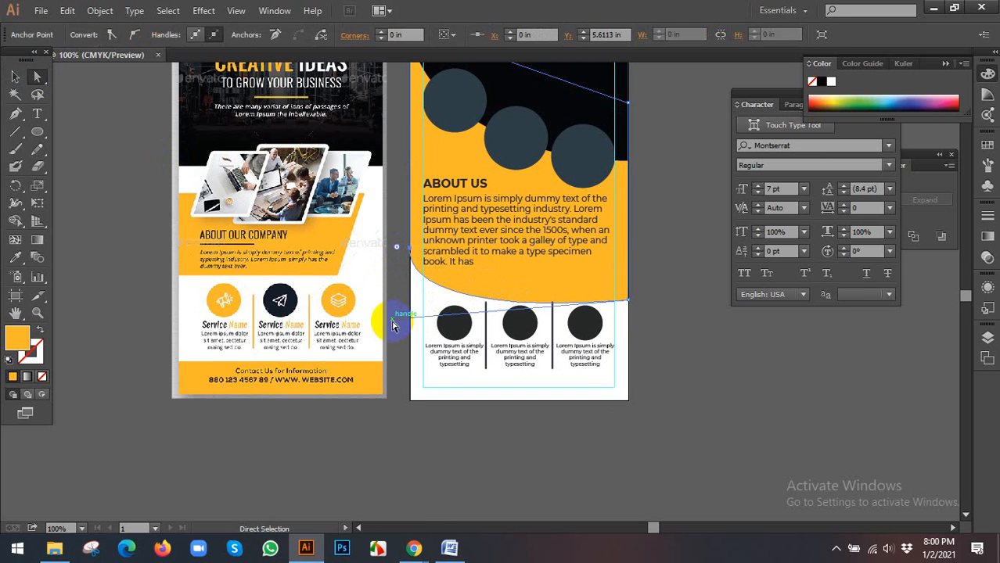
left_click_drag(394, 316, 414, 312)
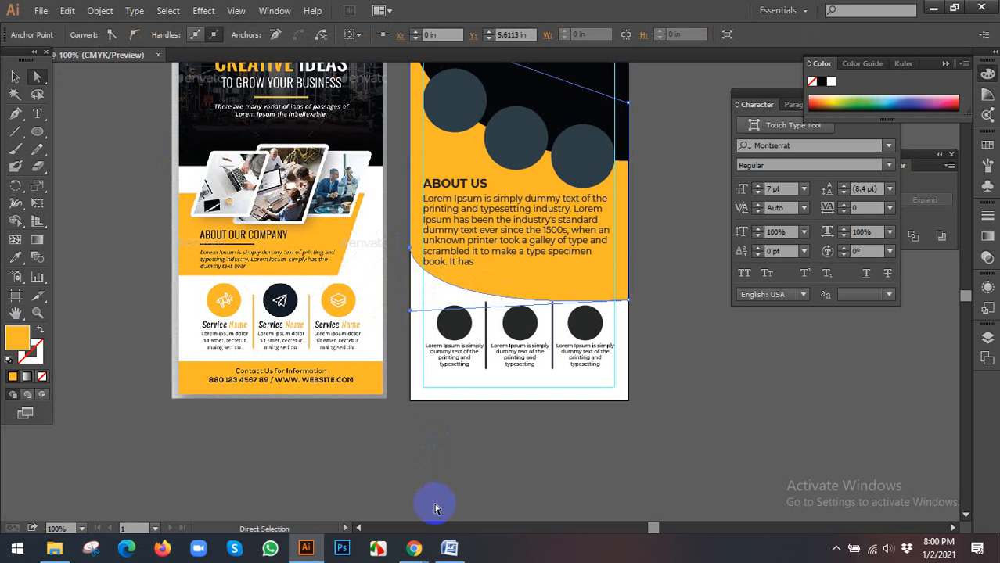
Switch to the Google Meet call in Chrome, admit the waiting participant, and return to Illustrator.
left_click(415, 546)
left_click(152, 8)
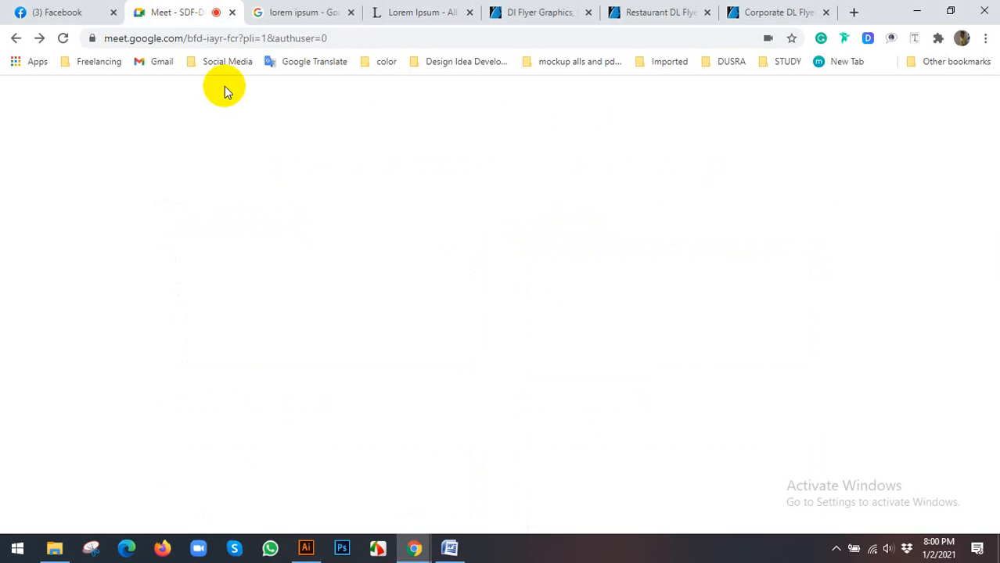
left_click(649, 166)
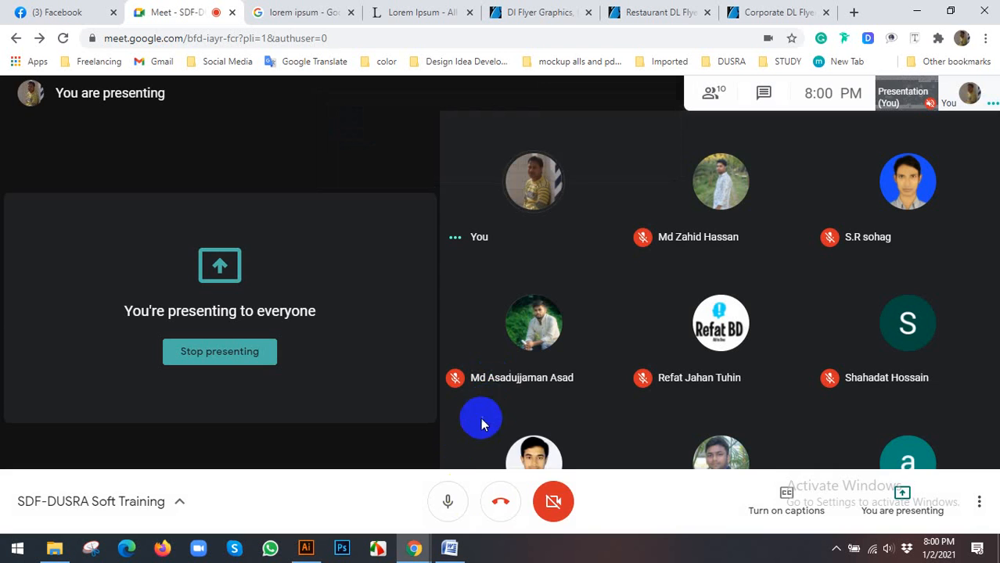
left_click(305, 546)
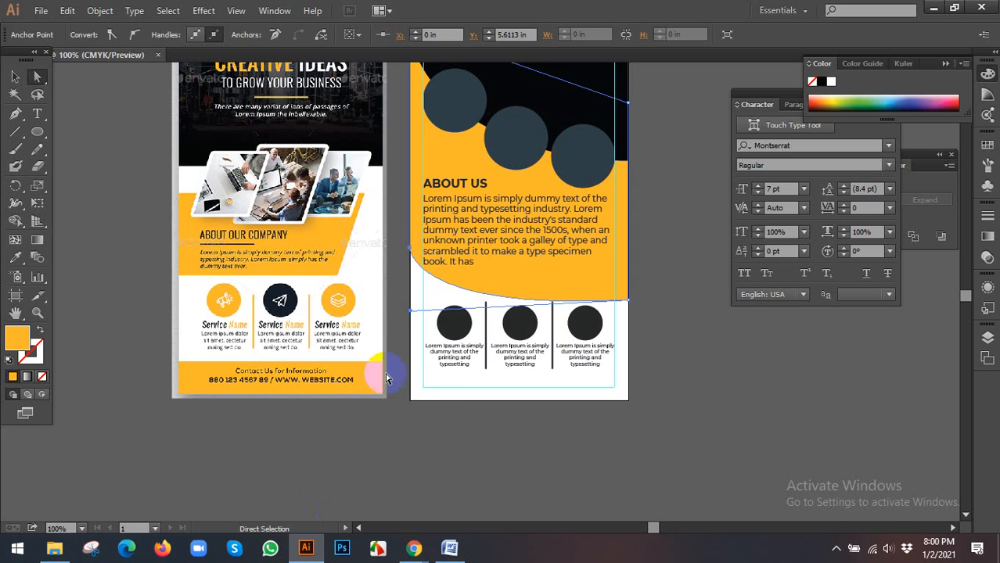
Try right-aligning the paragraph under the ABOUT US heading, and undo the alignment change.
scroll(130, 156, "up", 2)
left_click(15, 76)
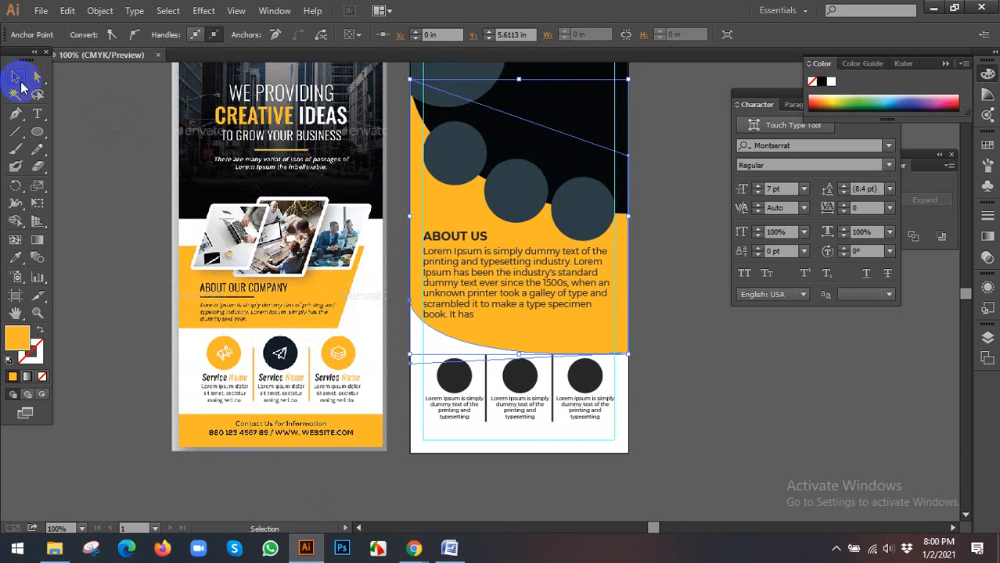
left_click(681, 376)
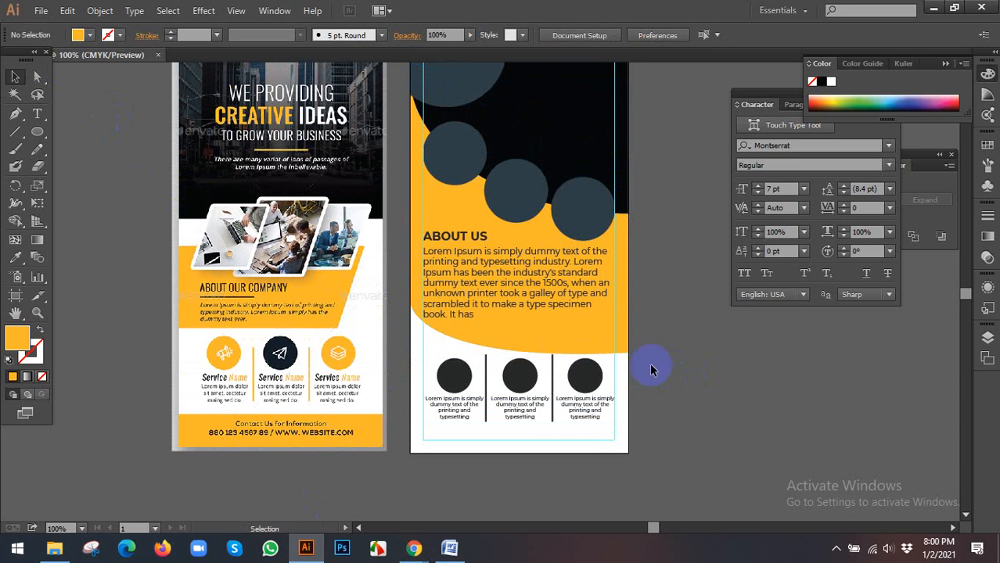
left_click(479, 283)
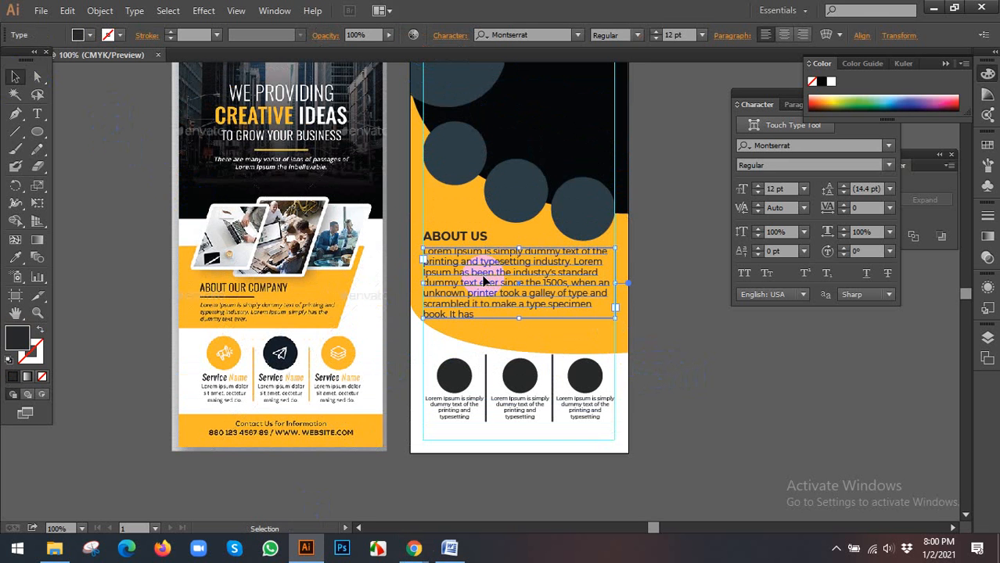
left_click(804, 36)
left_click(461, 234)
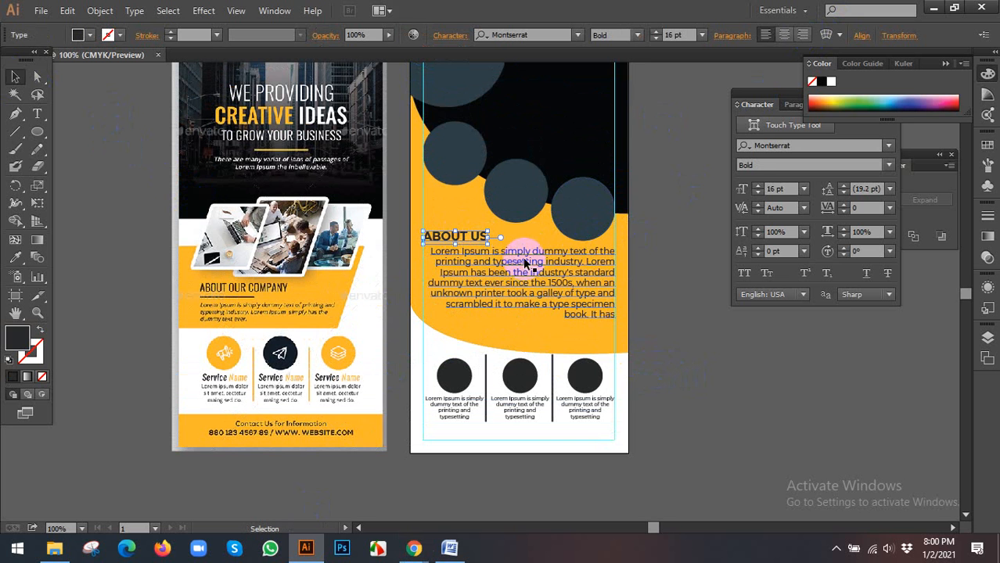
left_click(667, 323)
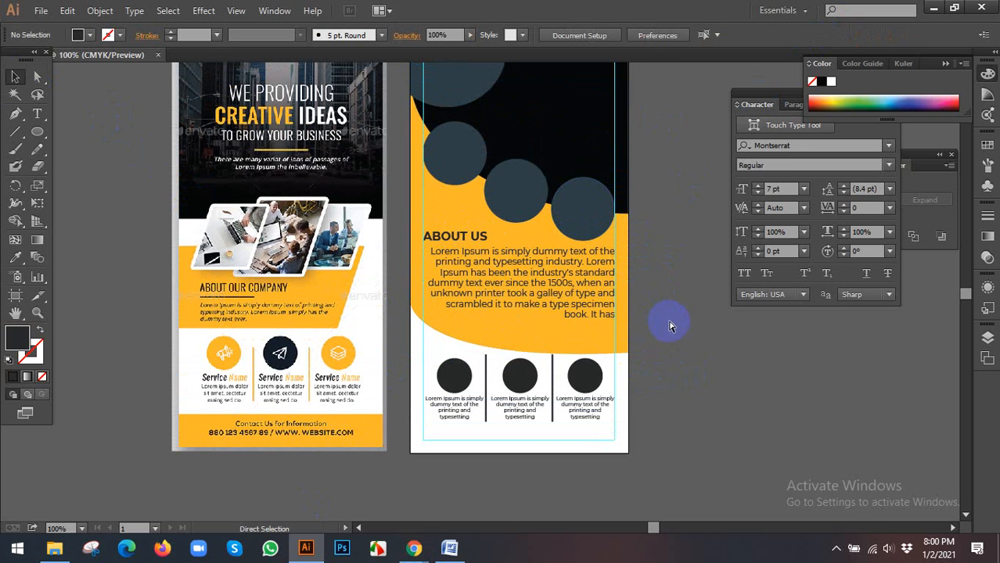
key("ctrl+z")
left_click(665, 315)
scroll(662, 300, "down", 1)
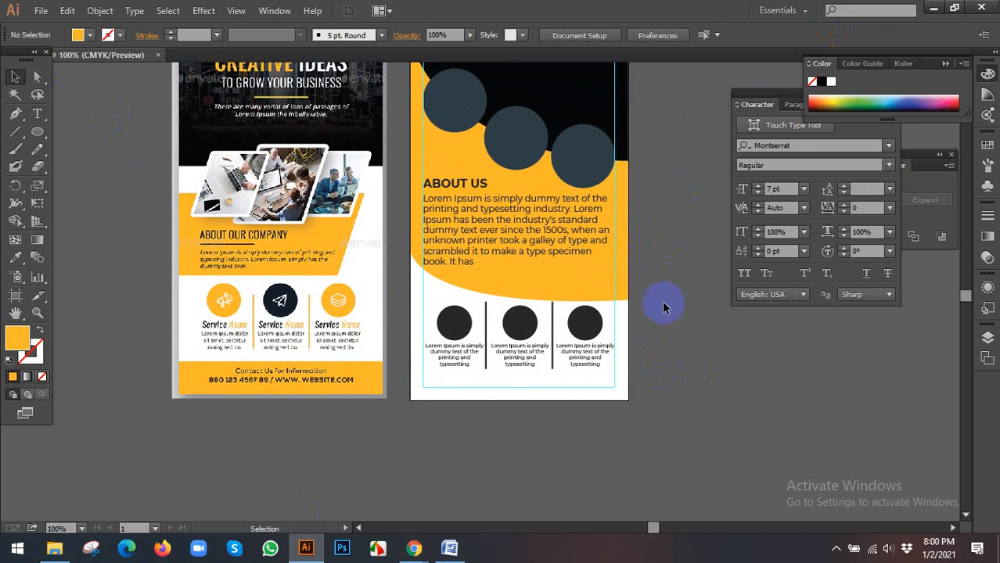
Go back to the Meet call in Chrome to admit another waiting participant, and return to Illustrator.
left_click(414, 548)
left_click(356, 509)
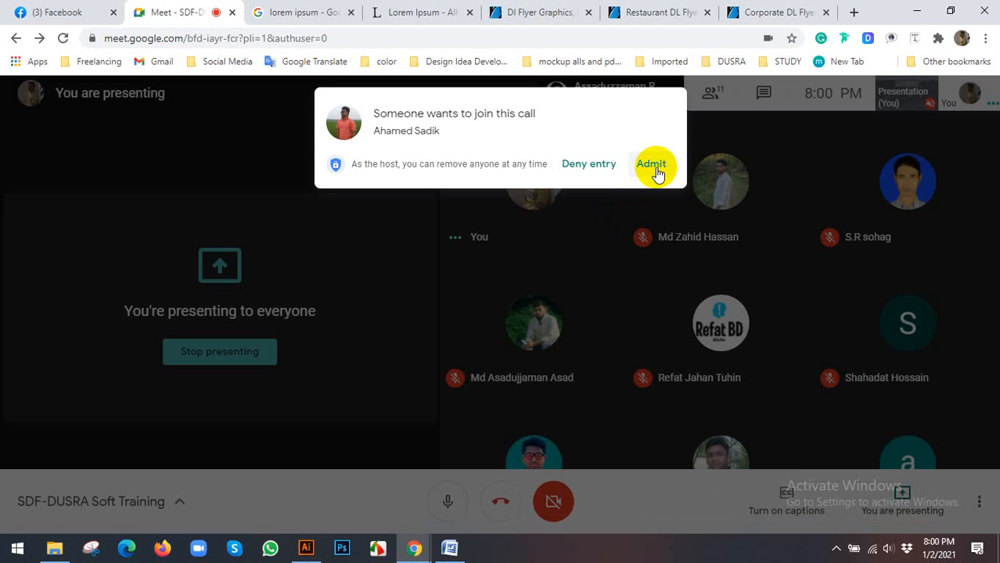
left_click(654, 164)
left_click(306, 548)
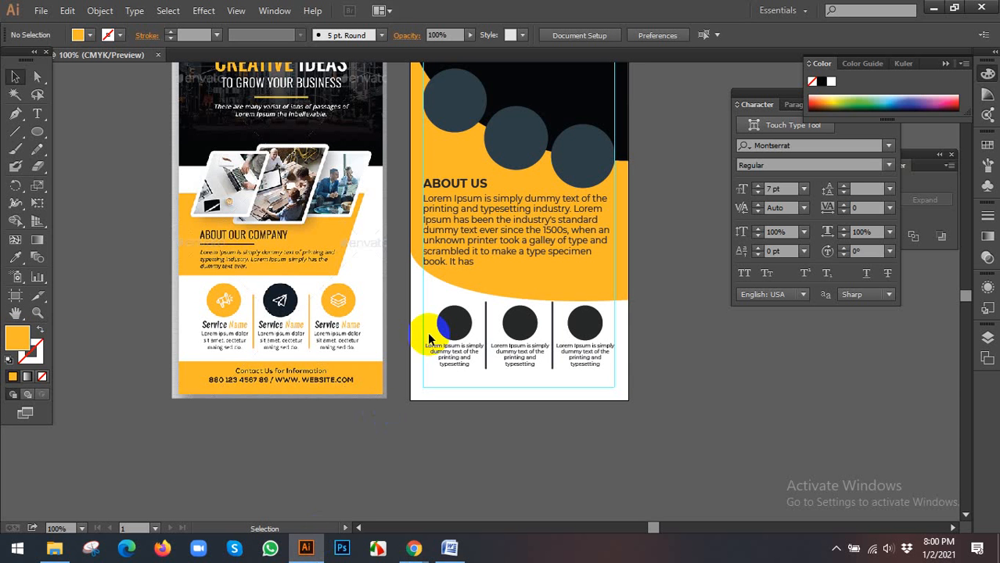
Lock the yellow background shape so it stays out of selections made over it.
scroll(701, 377, "down", 1)
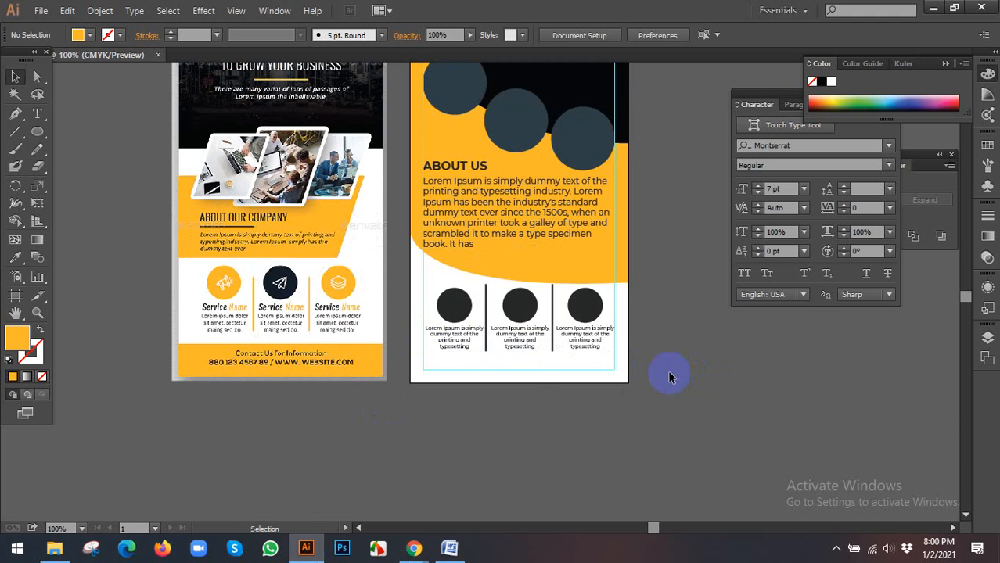
left_click_drag(431, 279, 585, 310)
left_click(635, 306)
left_click(586, 253)
key("ctrl+2")
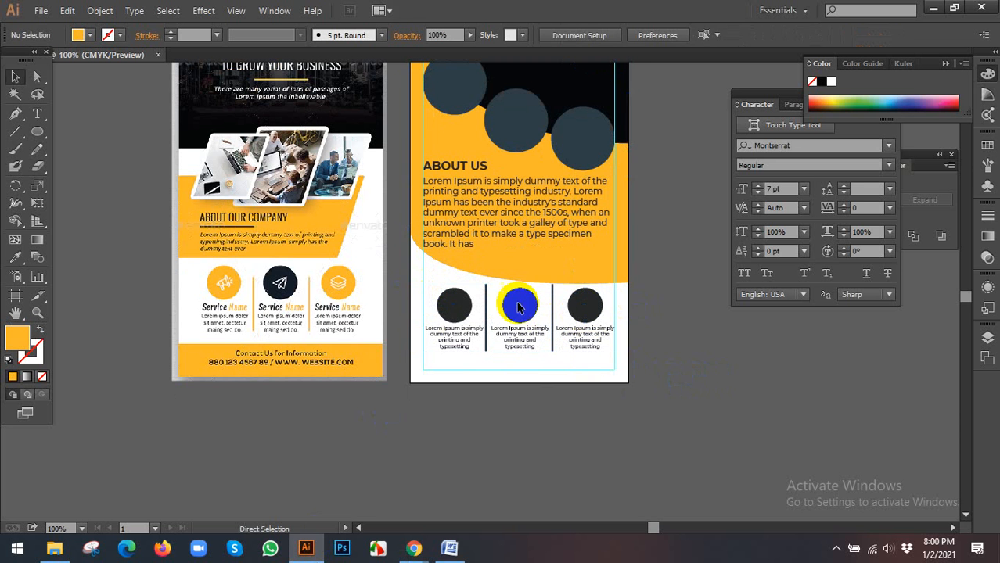
Move the whole services row of circles, divider lines and texts up so it overlaps the yellow shape's lower curve.
left_click_drag(427, 299, 592, 350)
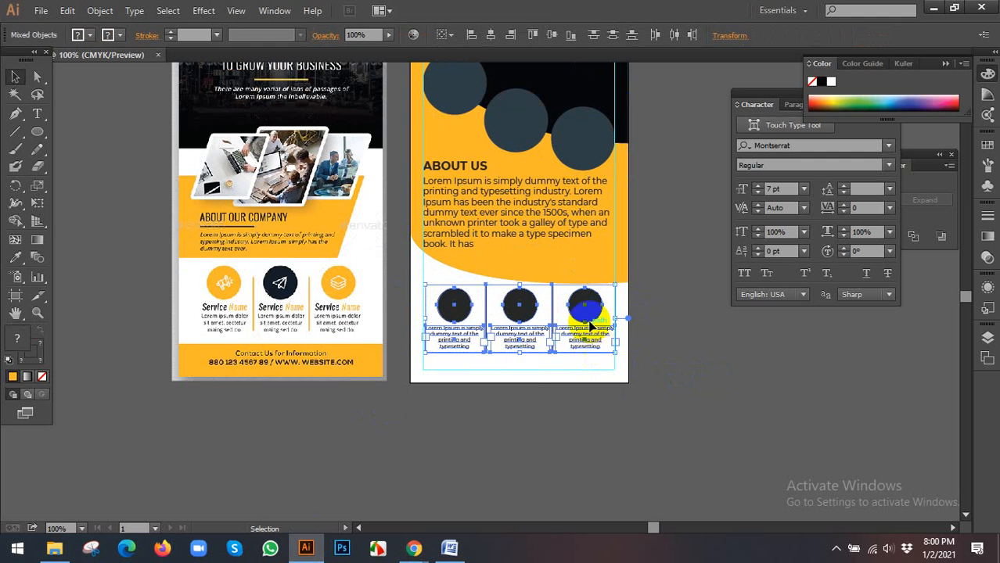
left_click_drag(586, 316, 592, 290)
left_click(677, 325)
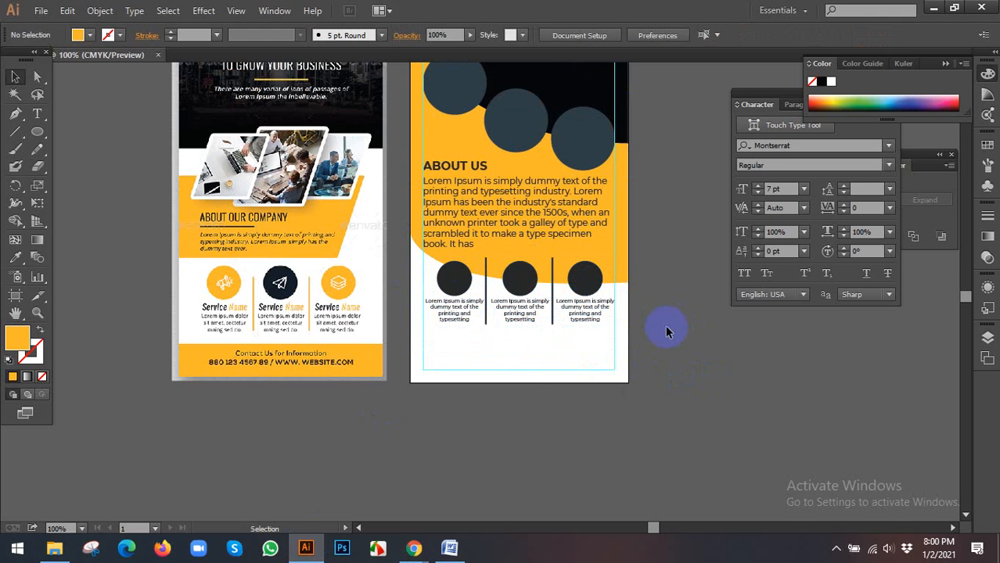
Extend the text frame of the description under the first dark circle downward.
scroll(552, 345, "up", 2)
left_click_drag(419, 313, 479, 321)
left_click(396, 299)
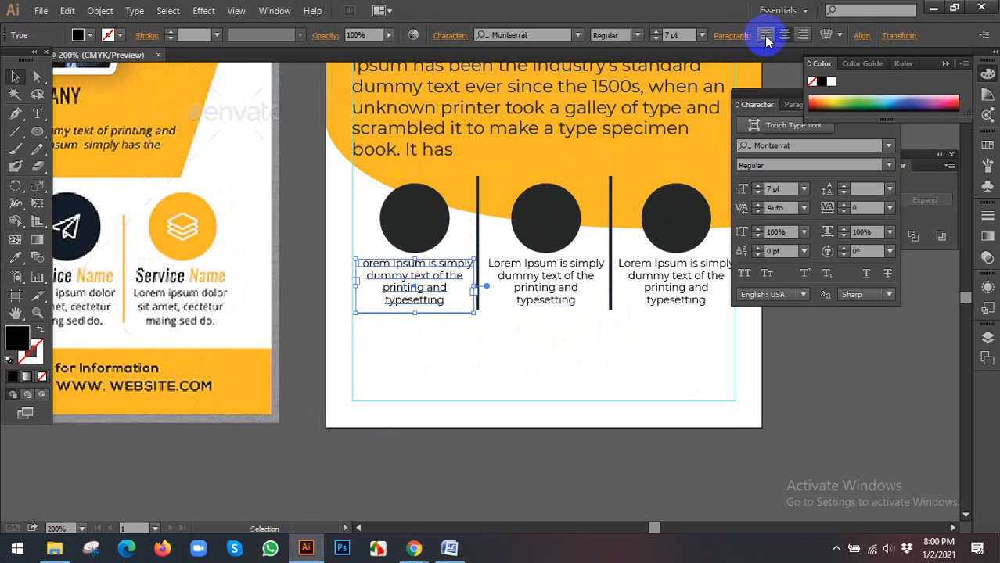
left_click_drag(416, 313, 416, 332)
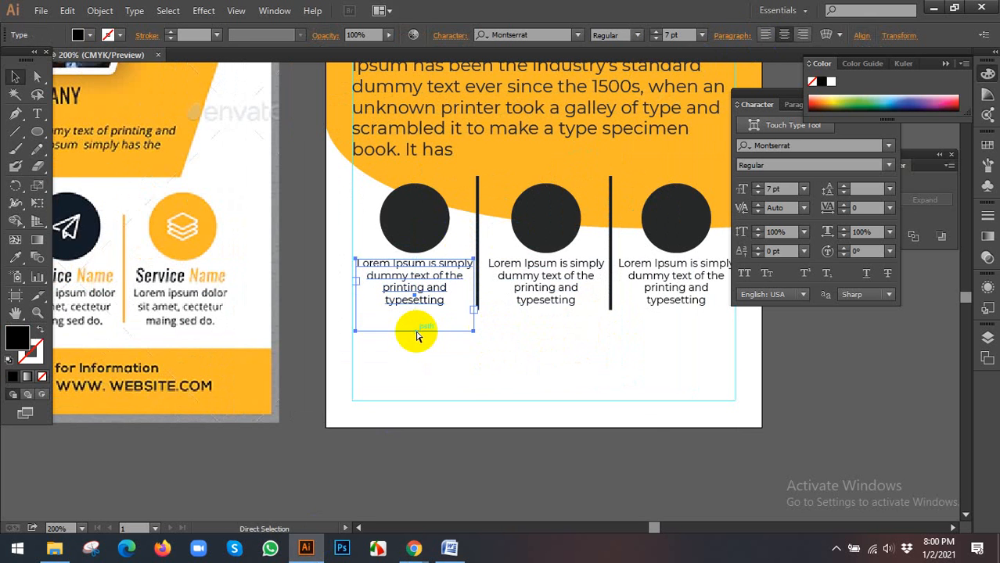
left_click(417, 336)
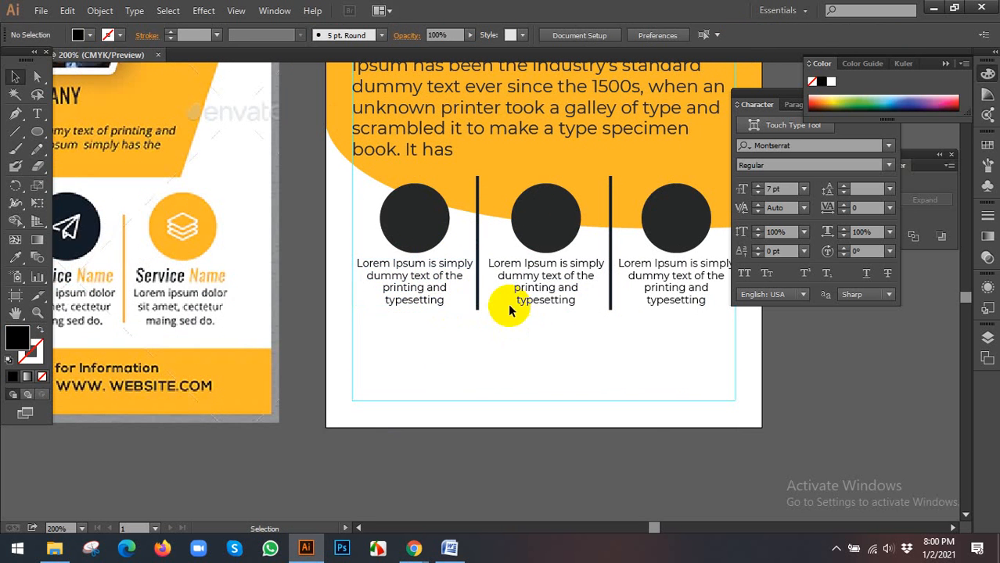
Draw a large black circle with the Ellipse tool, wider than the flyer and rising over its lower edge beneath the services row.
scroll(526, 304, "down", 1)
left_click_drag(579, 315, 524, 339)
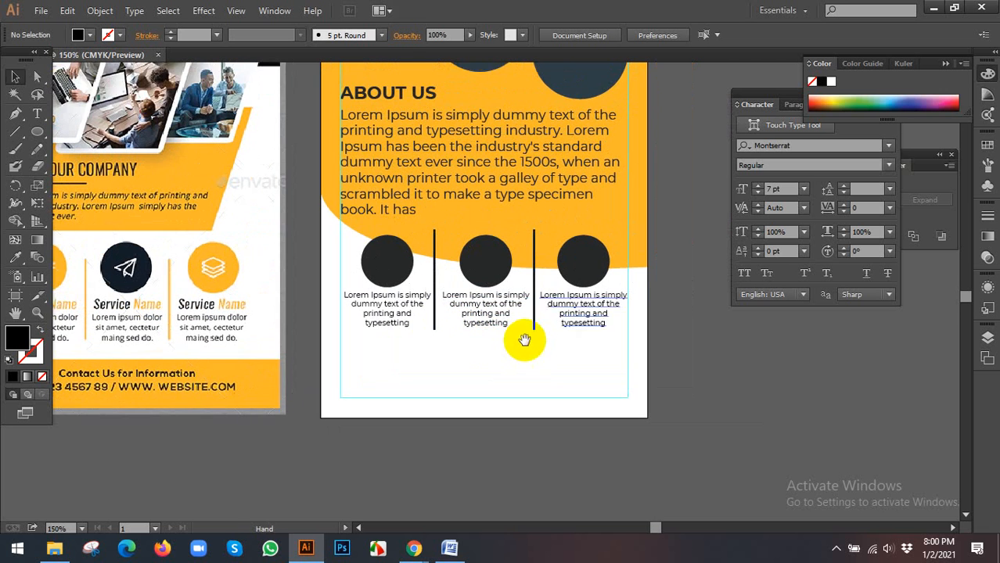
scroll(483, 354, "down", 1)
scroll(486, 358, "left", 3)
left_click_drag(37, 132, 71, 138)
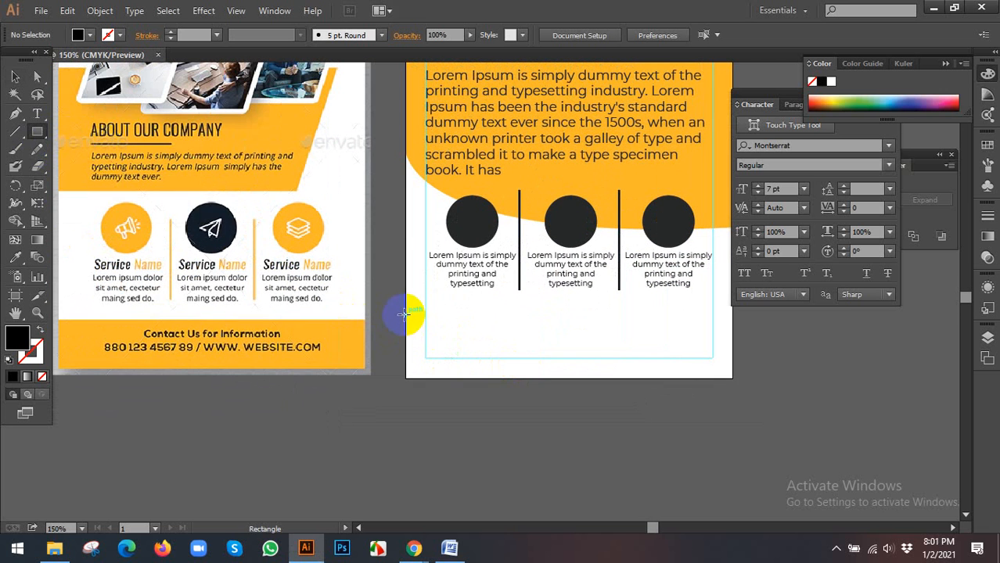
scroll(290, 344, "down", 1)
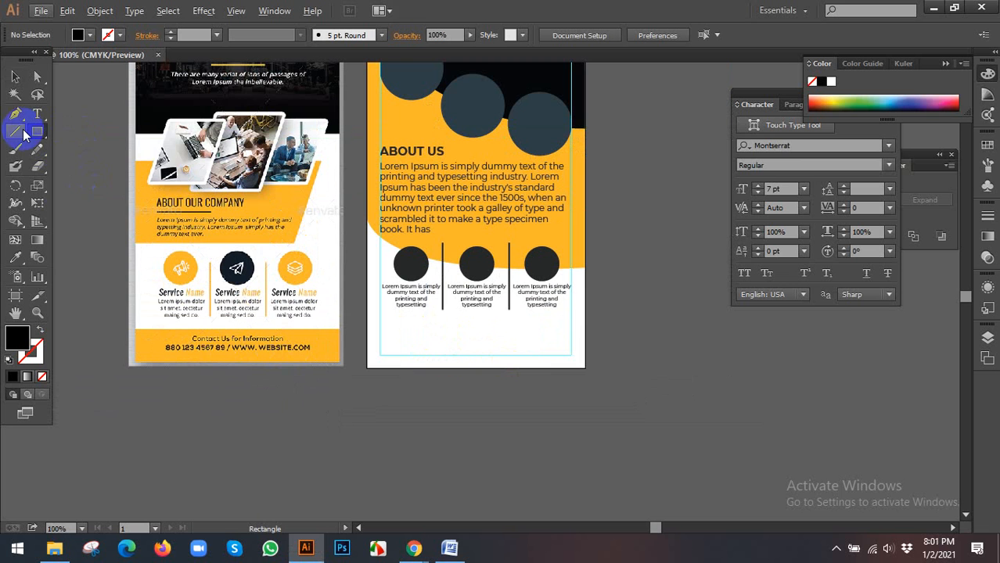
left_click_drag(37, 130, 89, 162)
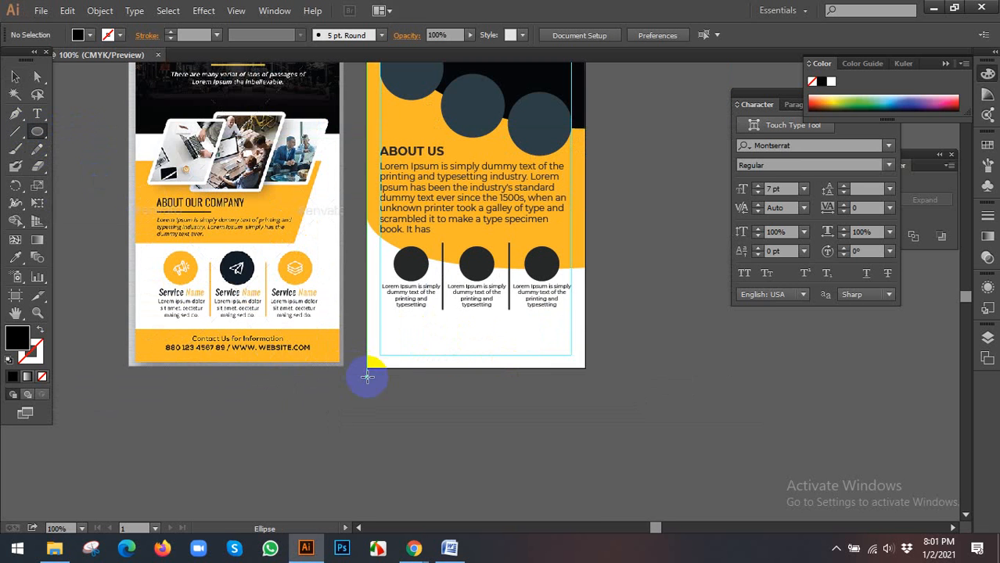
left_click_drag(498, 389, 636, 428)
left_click(14, 76)
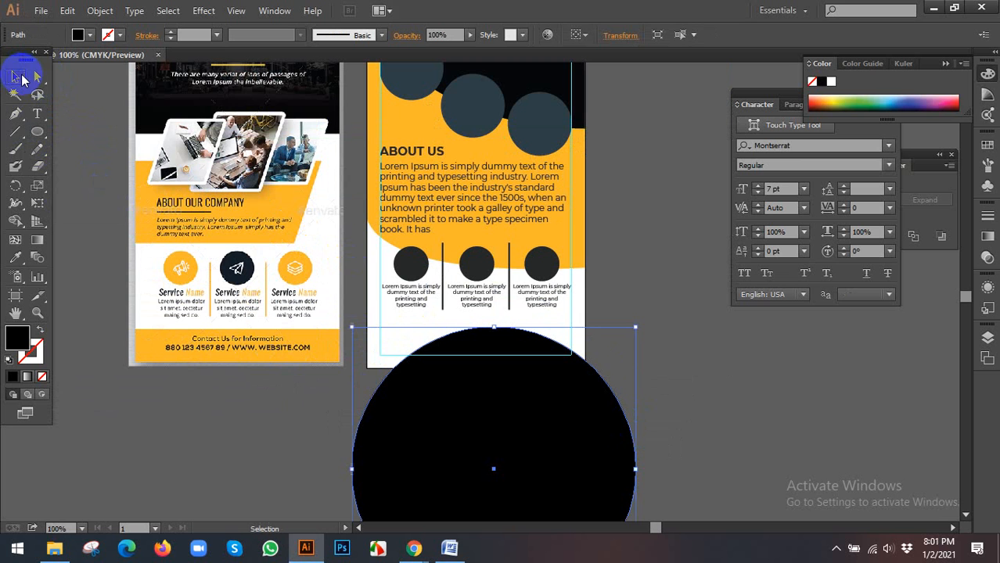
left_click(625, 35)
left_click(797, 37)
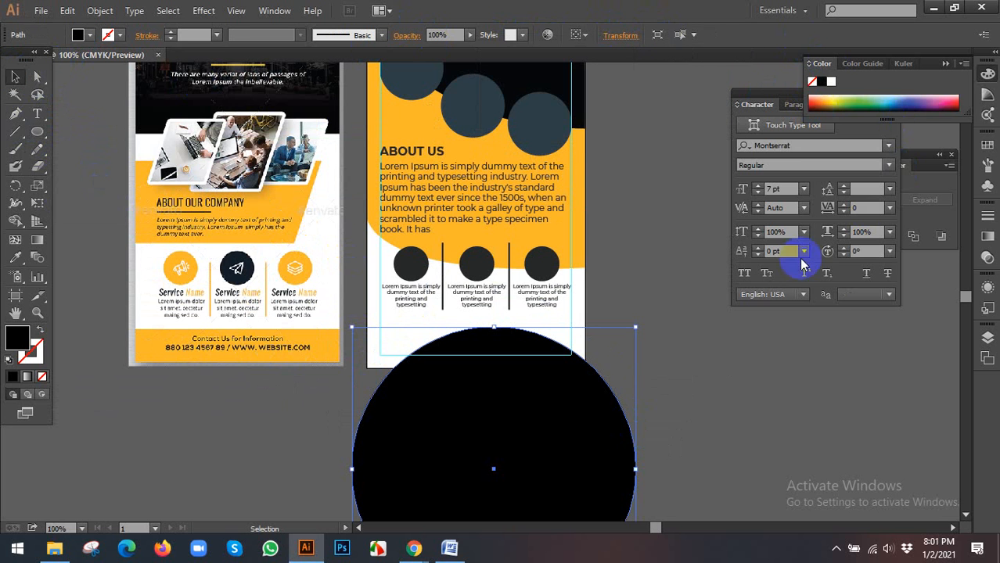
left_click(636, 235)
left_click(569, 378)
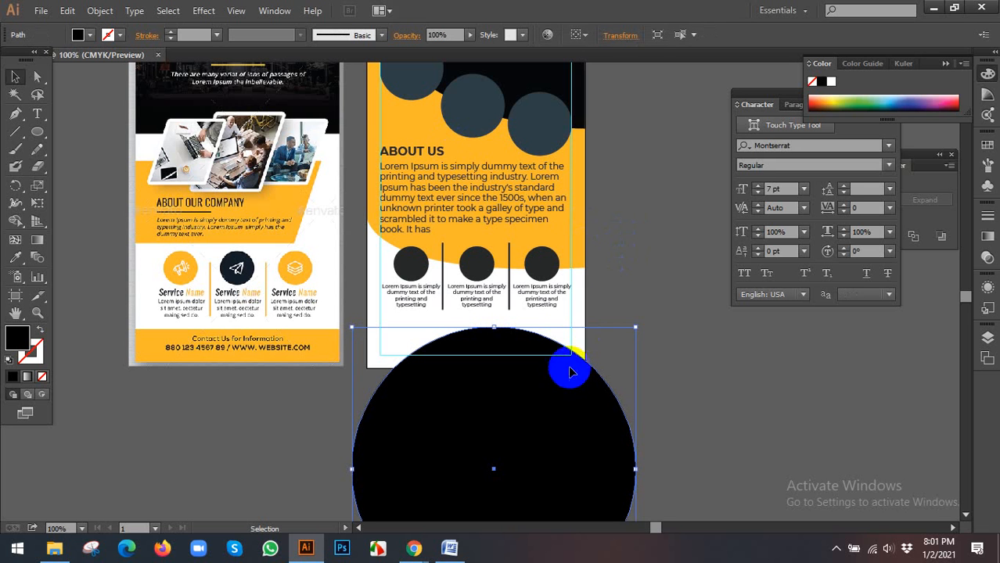
Center the black circle horizontally on the artboard and stretch it into an ellipse about twice as wide as the flyer.
left_click(579, 34)
left_click(594, 68)
left_click(605, 35)
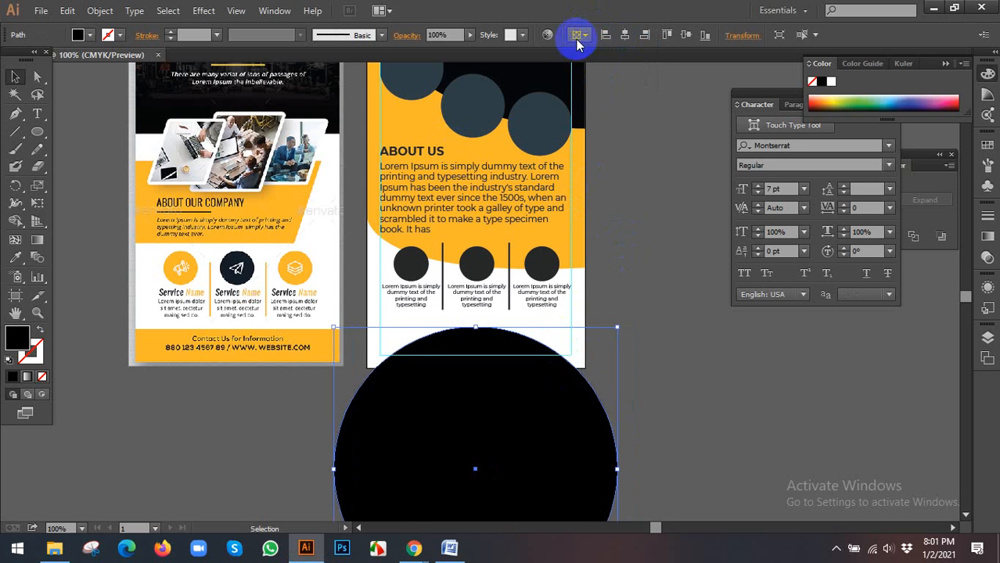
scroll(650, 360, "down", 3)
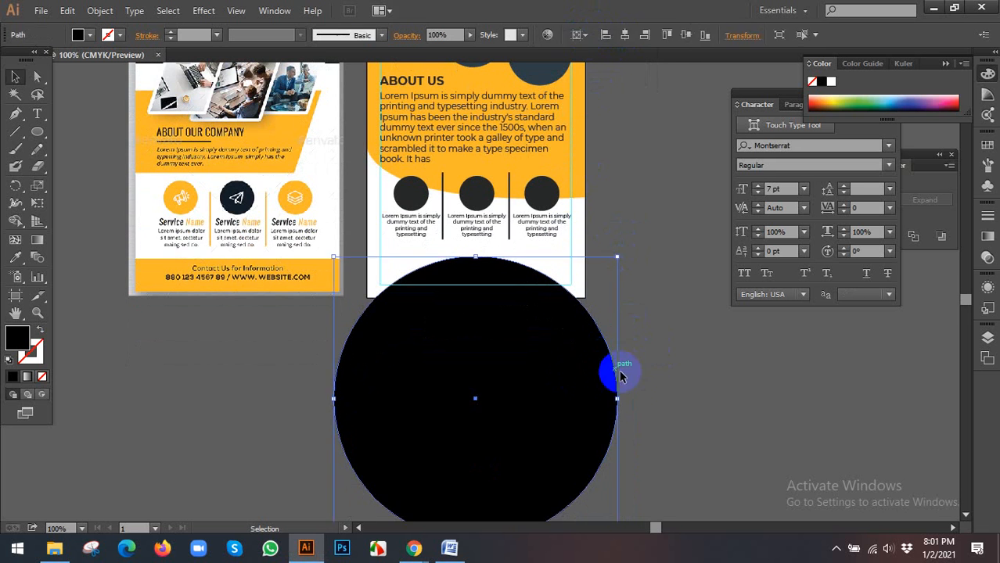
left_click_drag(618, 401, 689, 397)
left_click_drag(574, 357, 575, 349)
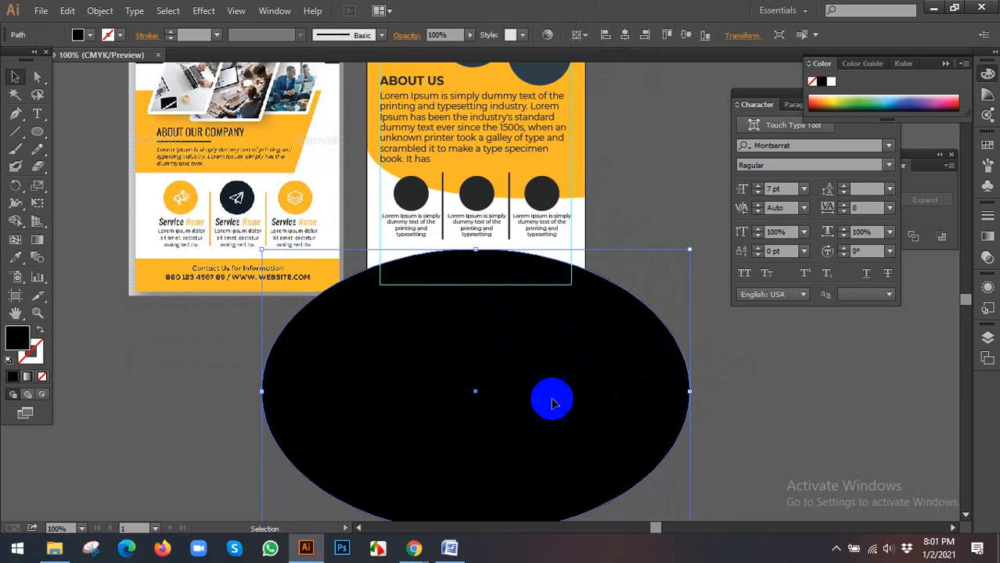
Switch to the Google Meet call, admit the waiting participant, and return to Illustrator.
mouse_move(414, 552)
left_click(342, 493)
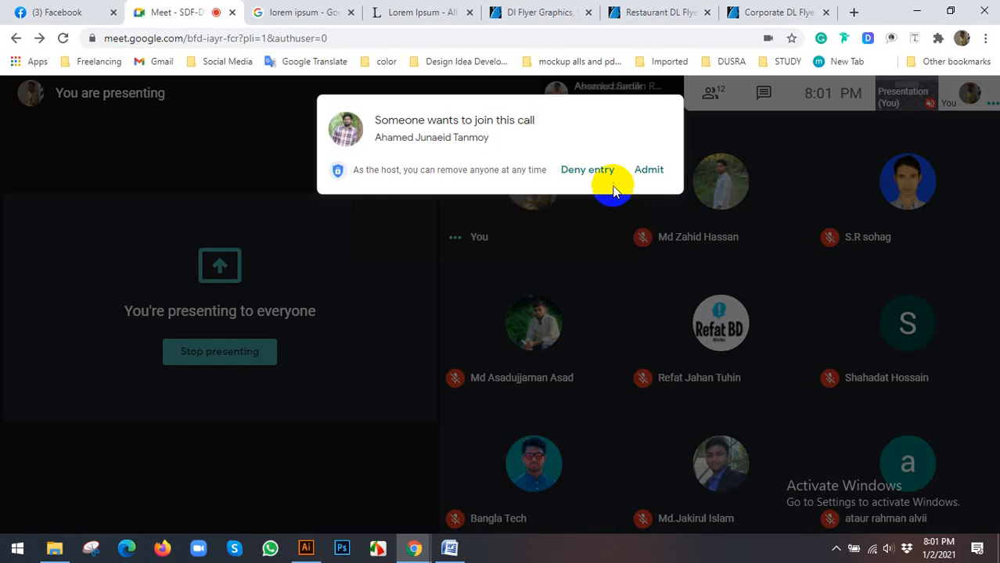
left_click(651, 163)
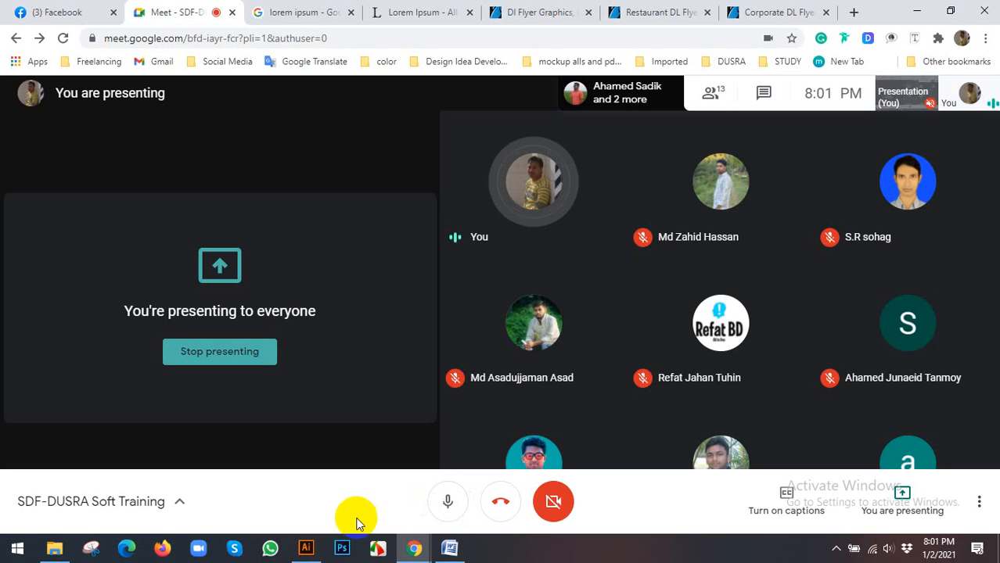
left_click(306, 547)
Unlock all the locked objects in the flyer document.
scroll(460, 280, "up", 1)
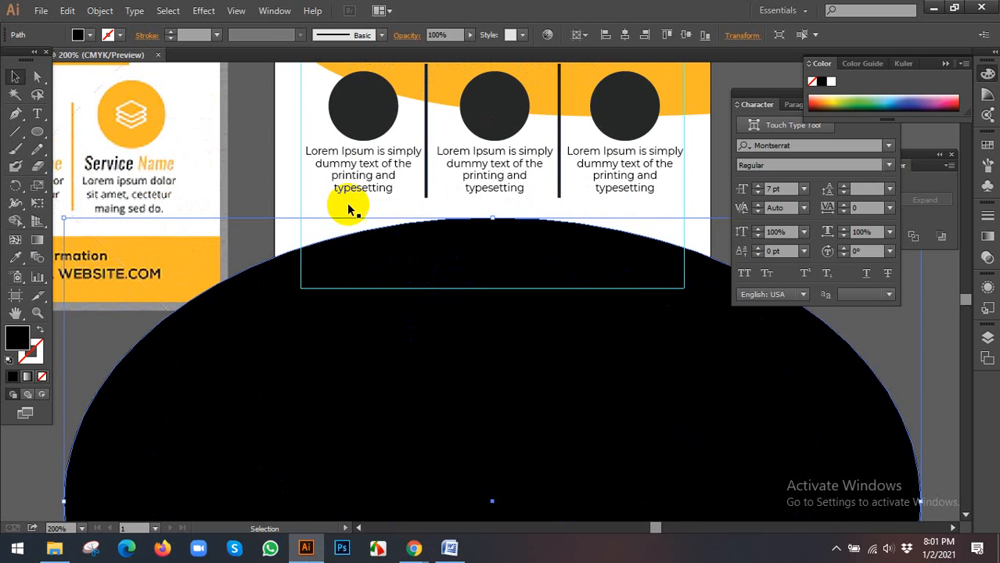
scroll(346, 206, "down", 2)
left_click(611, 173)
scroll(575, 199, "up", 1)
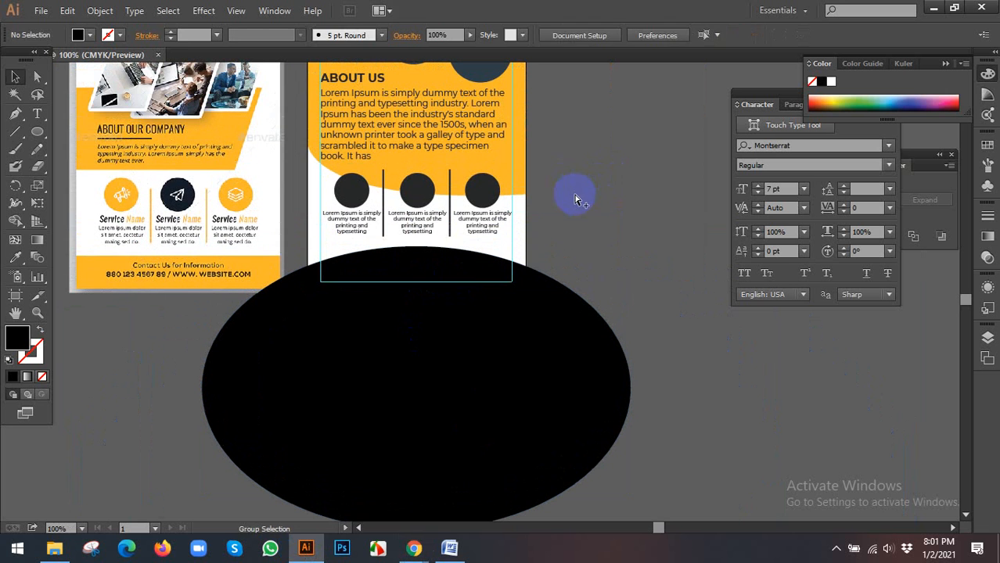
key("ctrl+alt+2")
left_click_drag(577, 209, 611, 255)
Trim away the black ellipse's parts outside the flyer with the Shape Builder tool, using the white background as boundary.
left_click(329, 261)
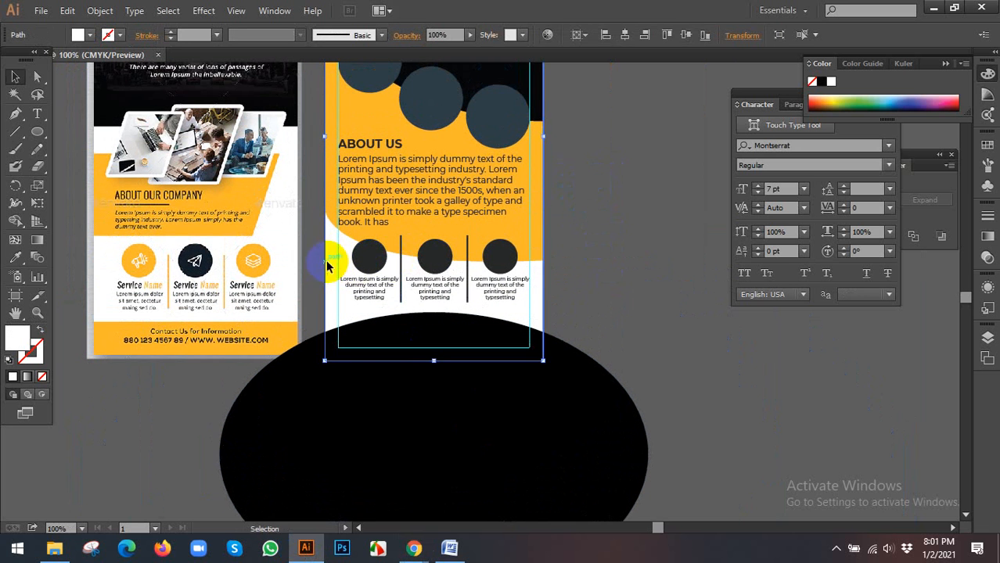
left_click_drag(327, 263, 600, 270)
key("ctrl+z")
scroll(532, 331, "down", 2)
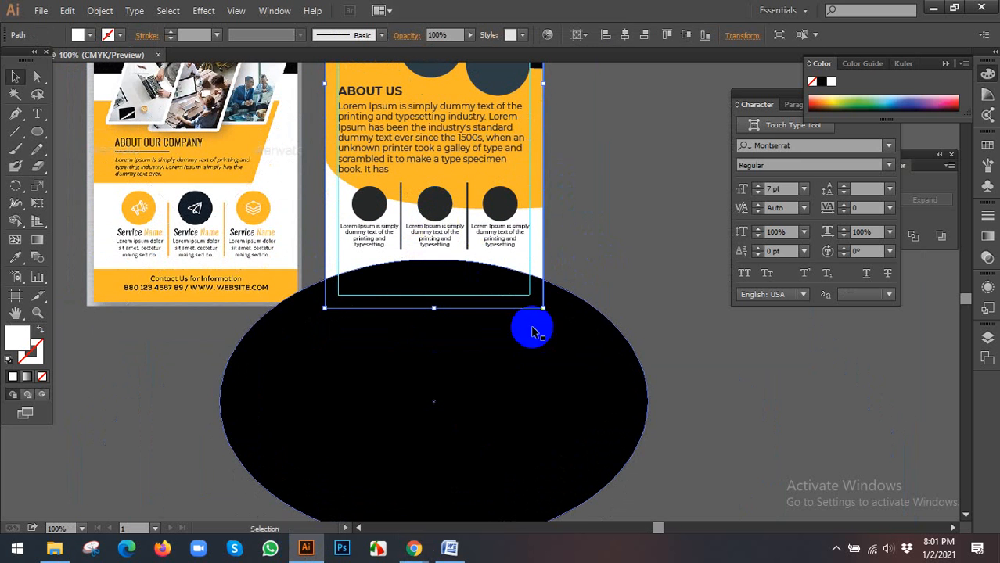
left_click(446, 370, "shift")
left_click_drag(15, 222, 75, 224)
left_click(324, 370, "alt")
key("v")
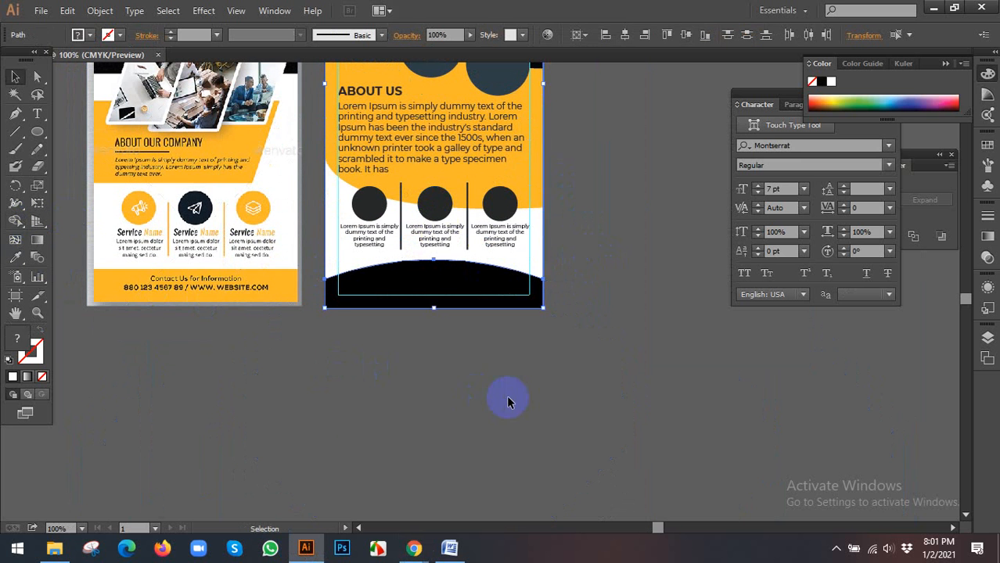
Duplicate the black footer shape behind itself and stretch the copy slightly upward past the original's curved edge.
left_click(507, 402)
scroll(432, 353, "up", 3)
scroll(403, 358, "up", 1)
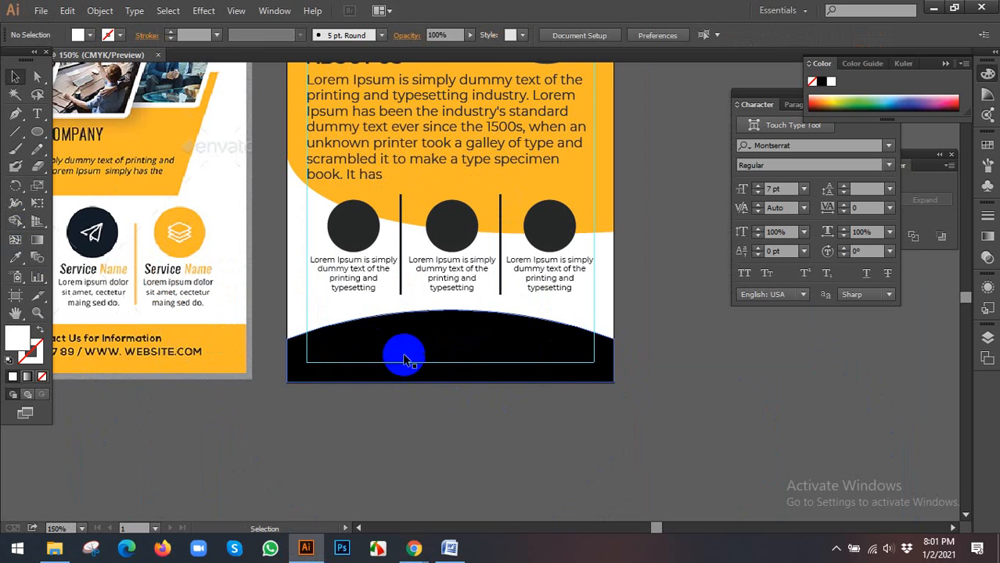
scroll(460, 345, "up", 1)
left_click(461, 346)
key("a")
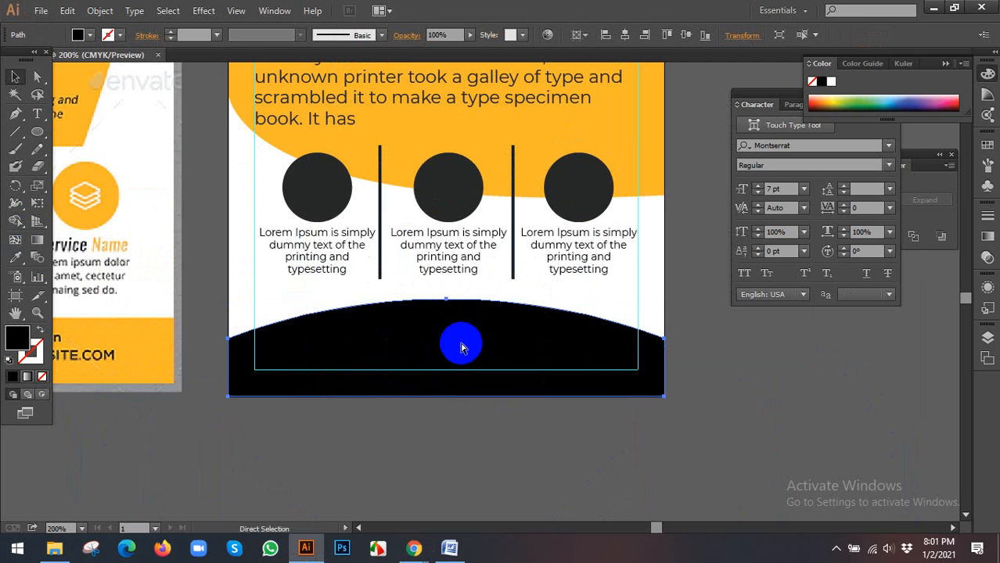
key("v")
left_click(451, 309)
left_click_drag(447, 299, 446, 291)
Fill the rear footer copy with the yellow sampled from the flyer's background shape, forming a thin curved rim.
left_click(16, 257)
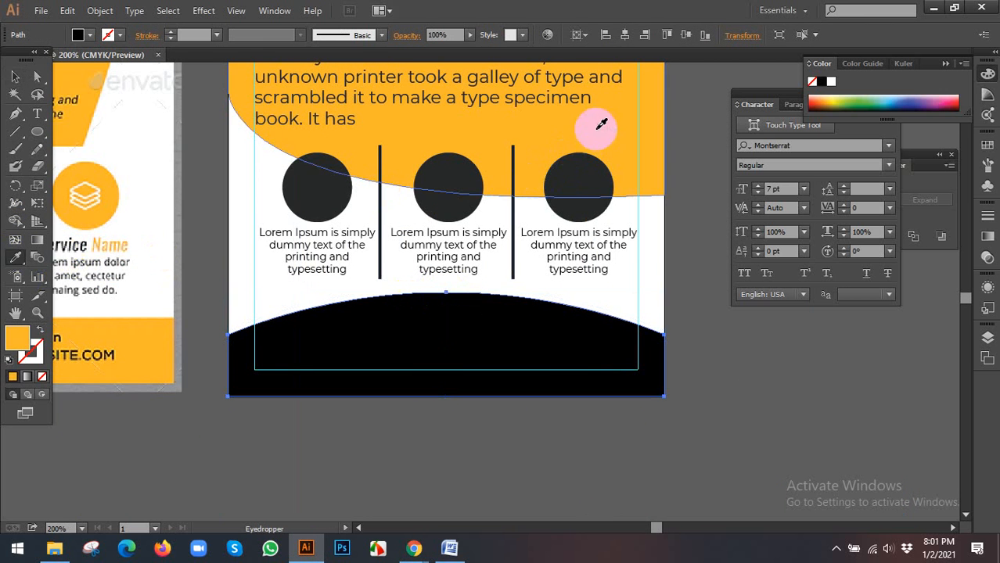
left_click(590, 121)
left_click(16, 76)
left_click(507, 460)
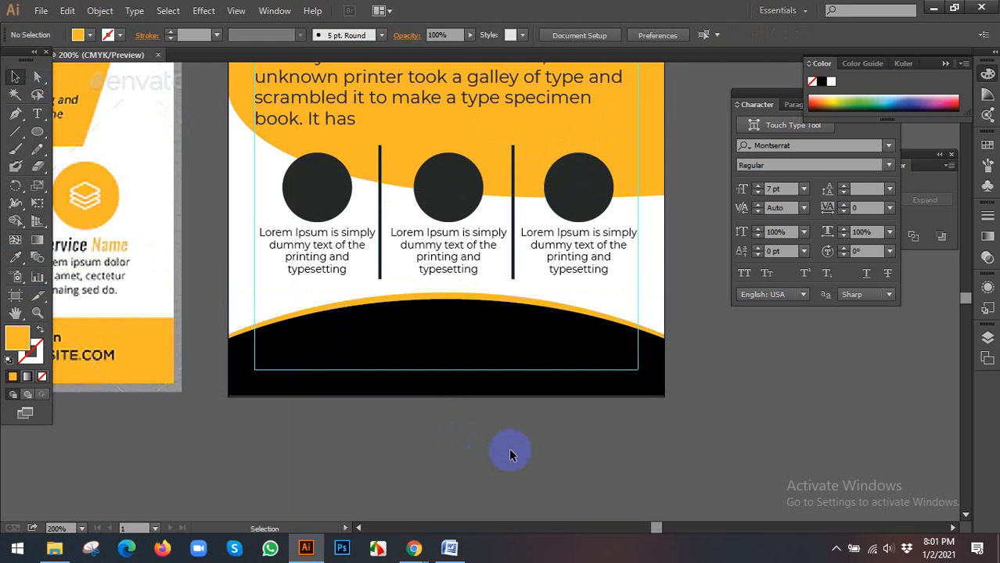
Add the text line "Contact Us for Information" on the empty canvas below the reference flyer.
scroll(508, 447, "down", 1)
scroll(509, 452, "up", 1)
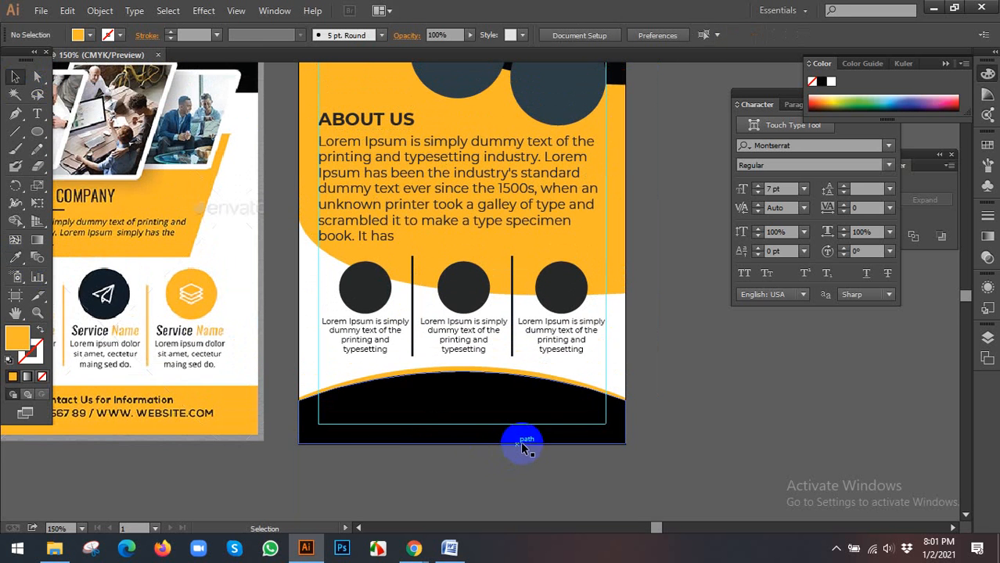
scroll(526, 444, "down", 1)
scroll(513, 449, "down", 1)
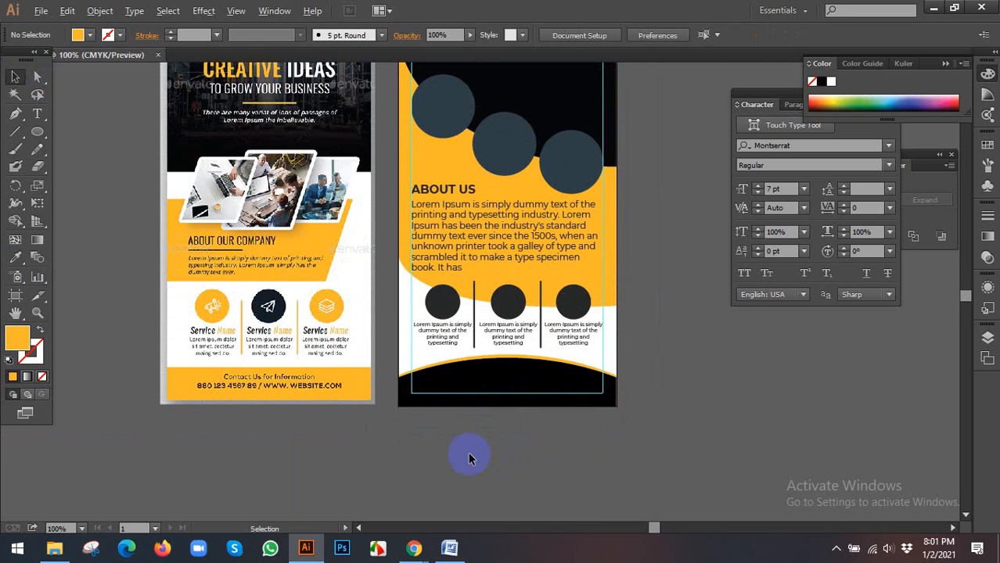
left_click_drag(450, 445, 481, 369)
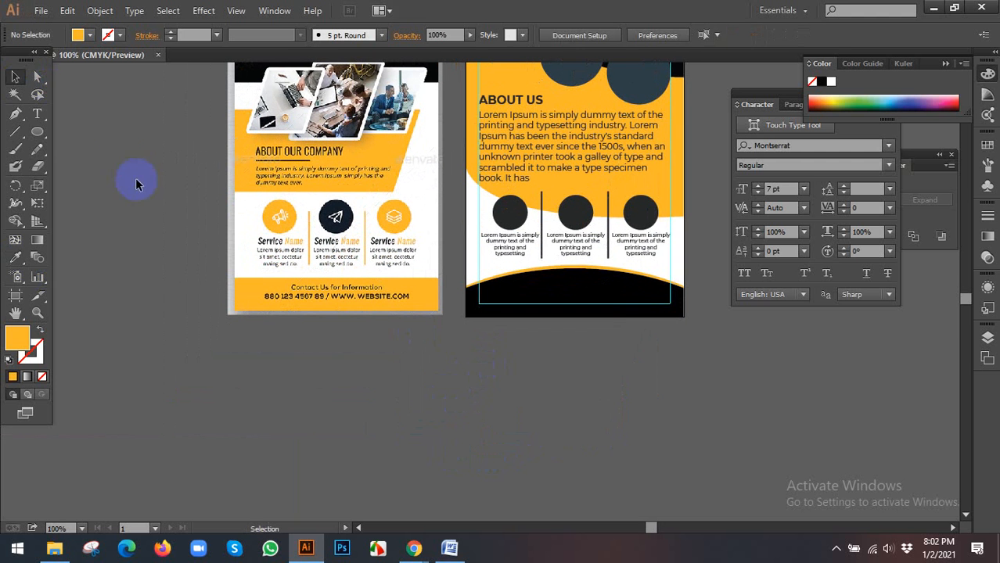
left_click(38, 118)
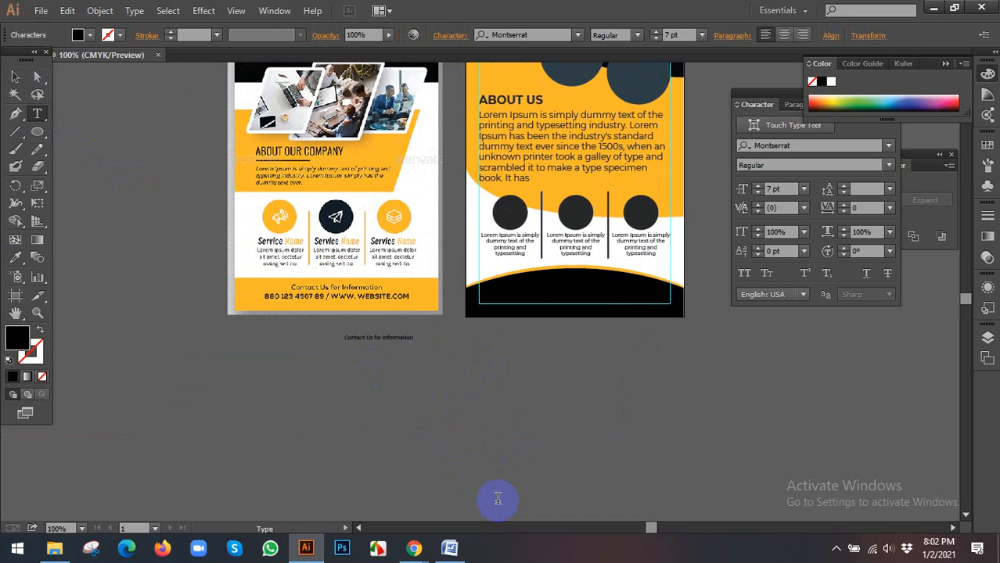
left_click(16, 78)
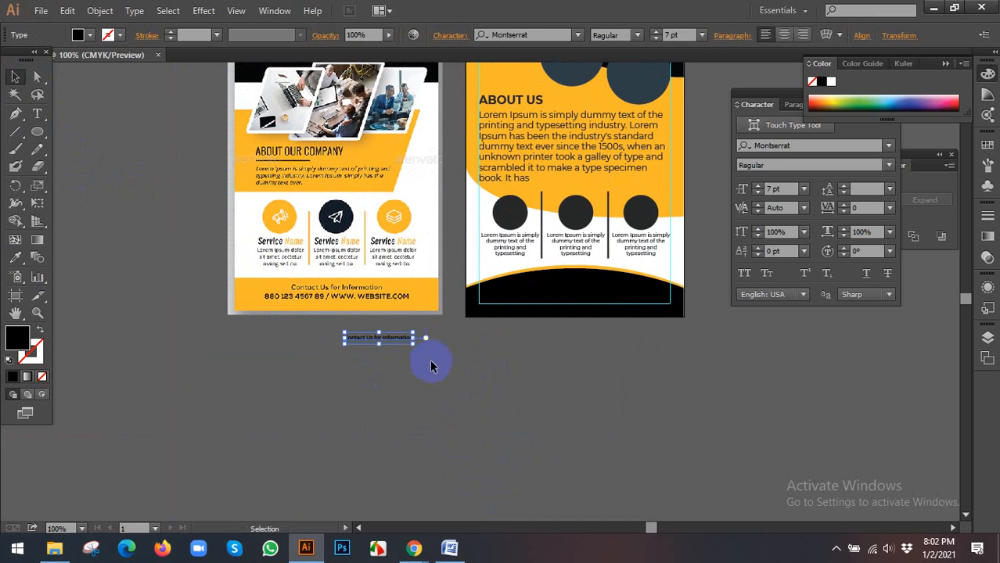
Enlarge the contact text to about 24 pt, center its paragraph alignment, and center it horizontally on the artboard over the footer.
left_click_drag(412, 344, 654, 291)
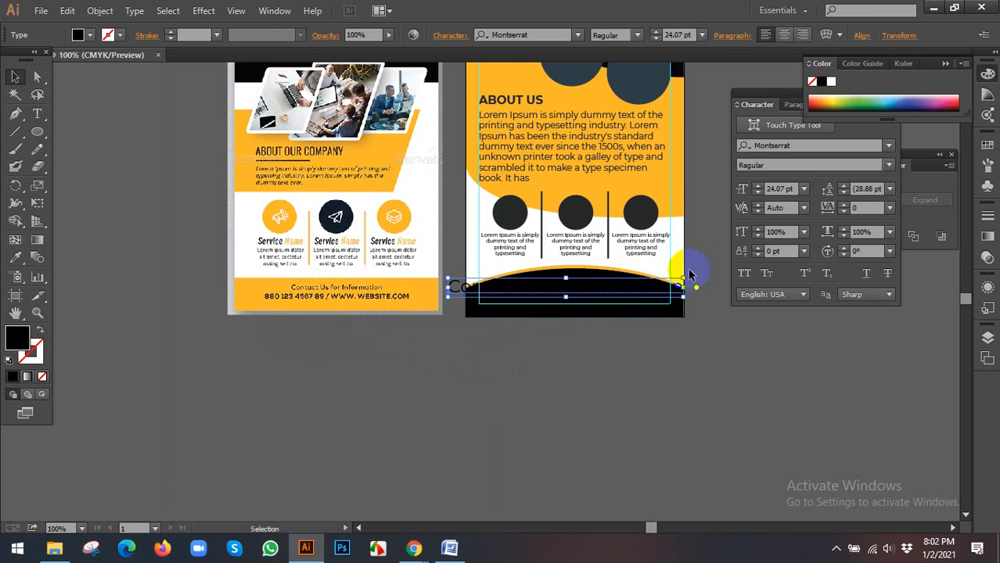
left_click(793, 36)
scroll(710, 121, "up", 2)
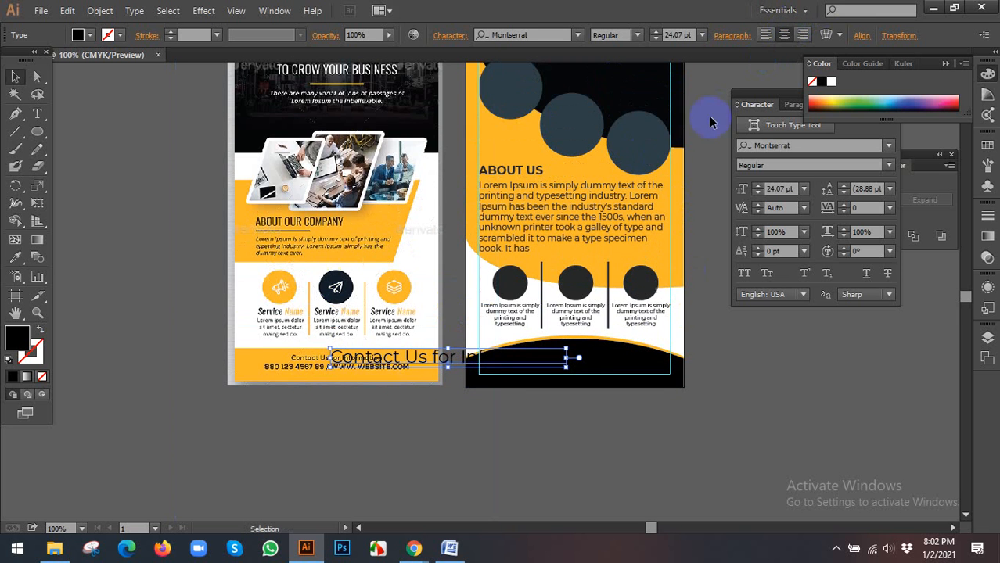
left_click(861, 36)
left_click(741, 75)
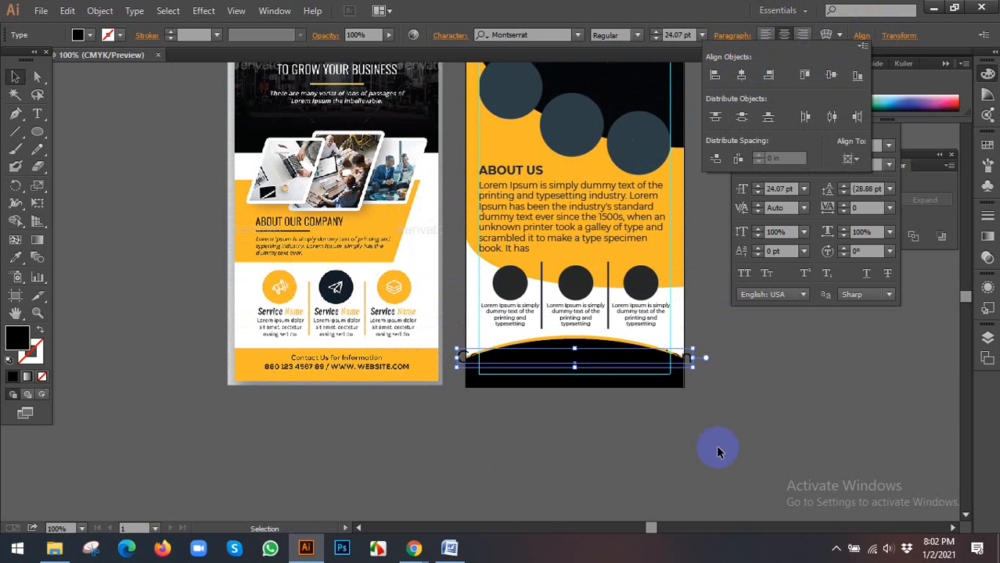
Fill the contact text with the yellow sampled from the flyer's background shape.
left_click(14, 260)
left_click(485, 172)
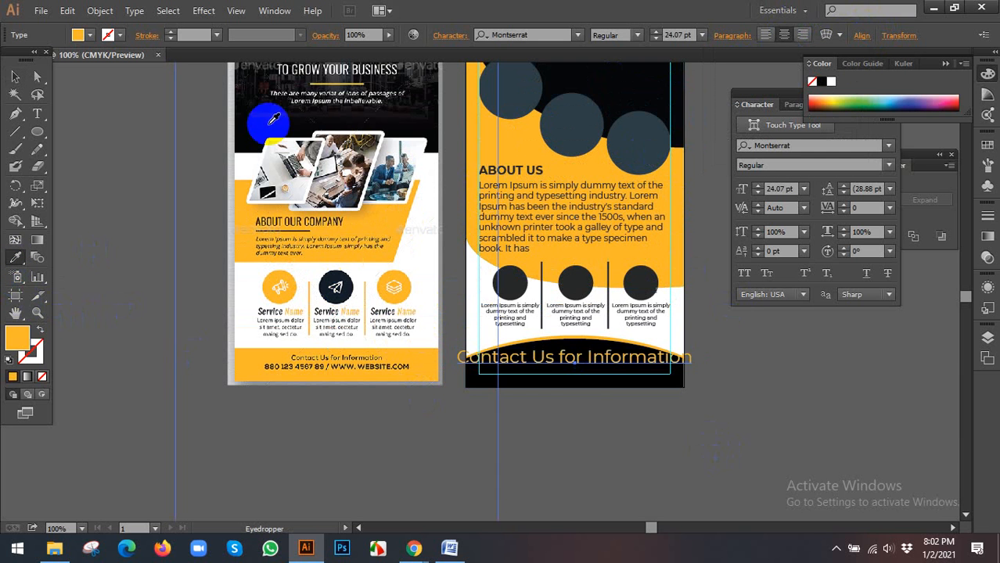
left_click(17, 77)
scroll(705, 330, "up", 1)
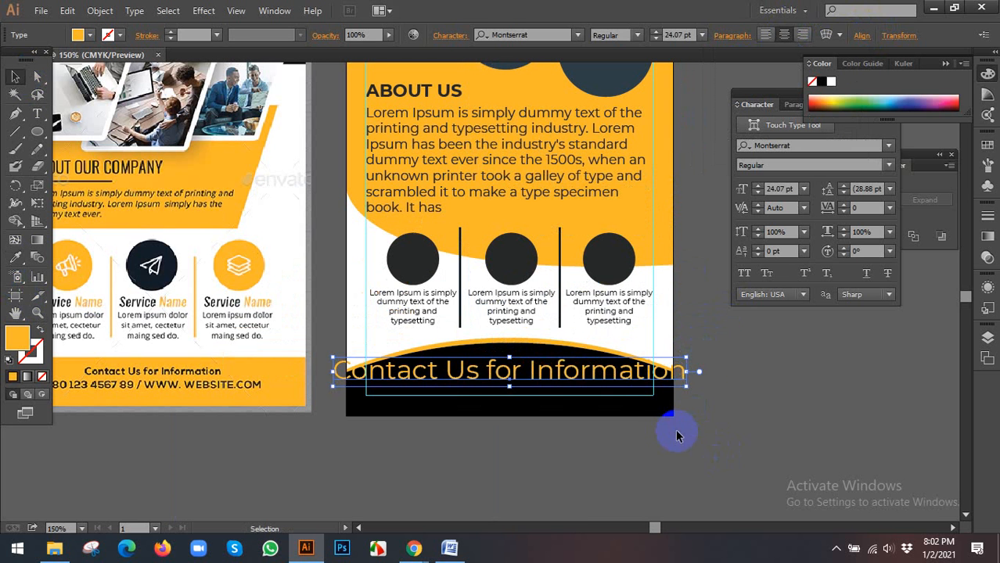
Fill the front footer shape with the yellow sampled from the reference flyer's footer band.
left_click(630, 411)
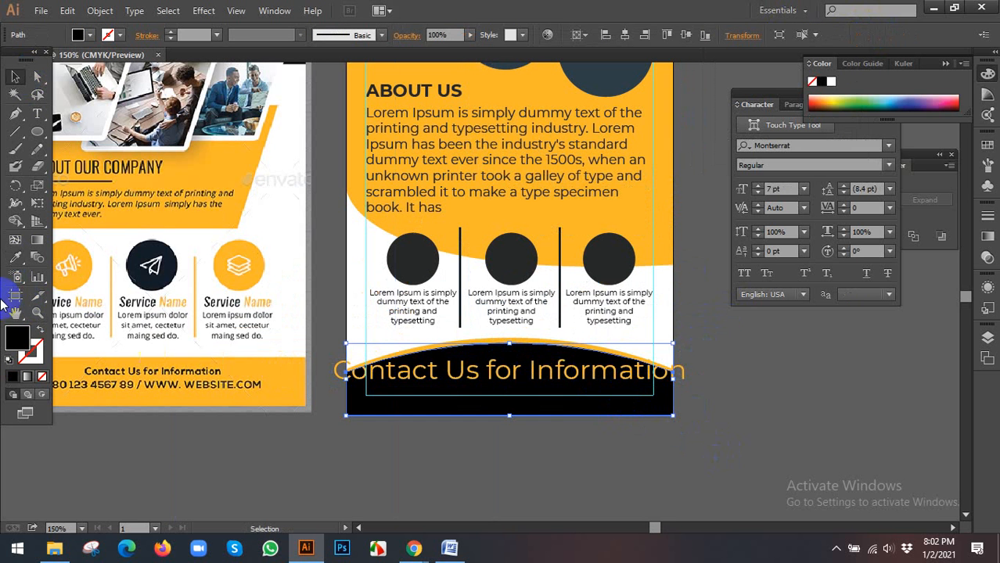
left_click(15, 259)
left_click(254, 364)
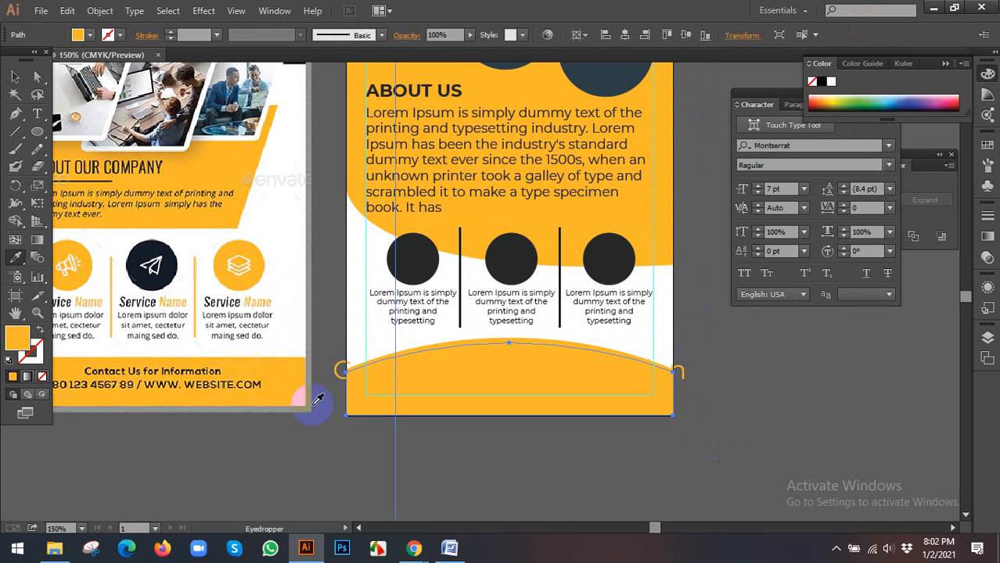
key("v")
left_click(511, 482)
Fill the rear footer shape with the dark gray sampled from the first service circle.
left_click(522, 347)
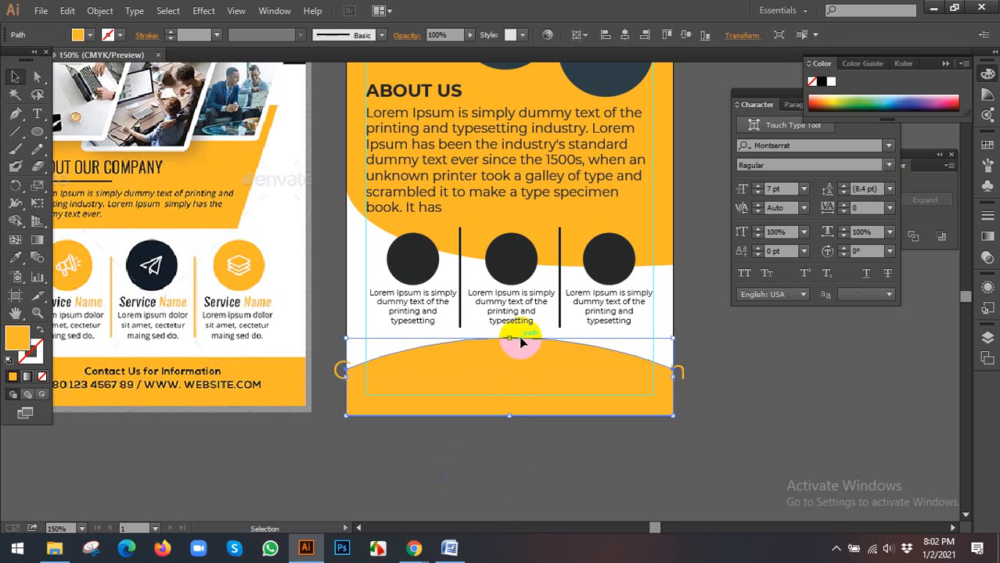
key("i")
left_click(435, 264)
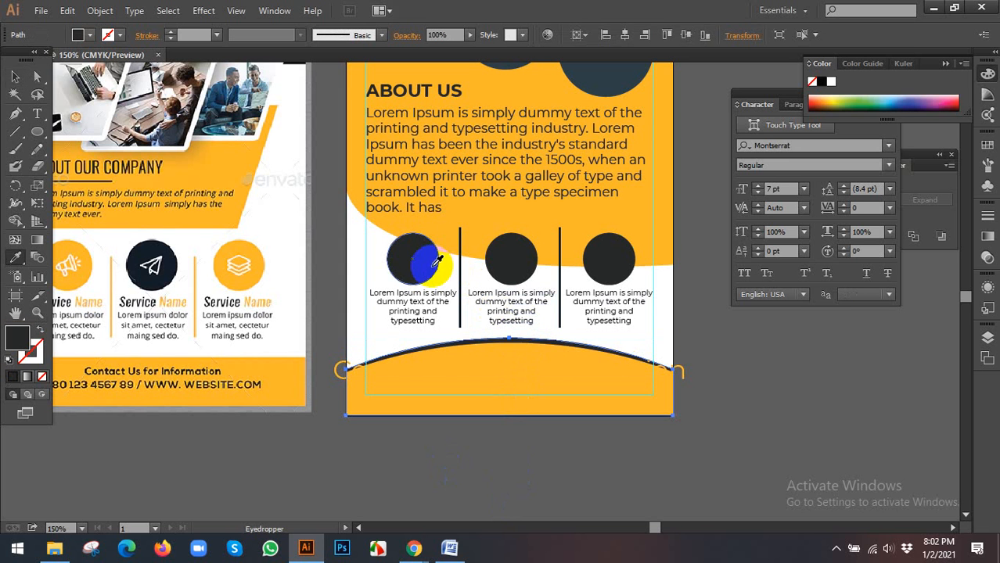
key("v")
left_click(700, 423)
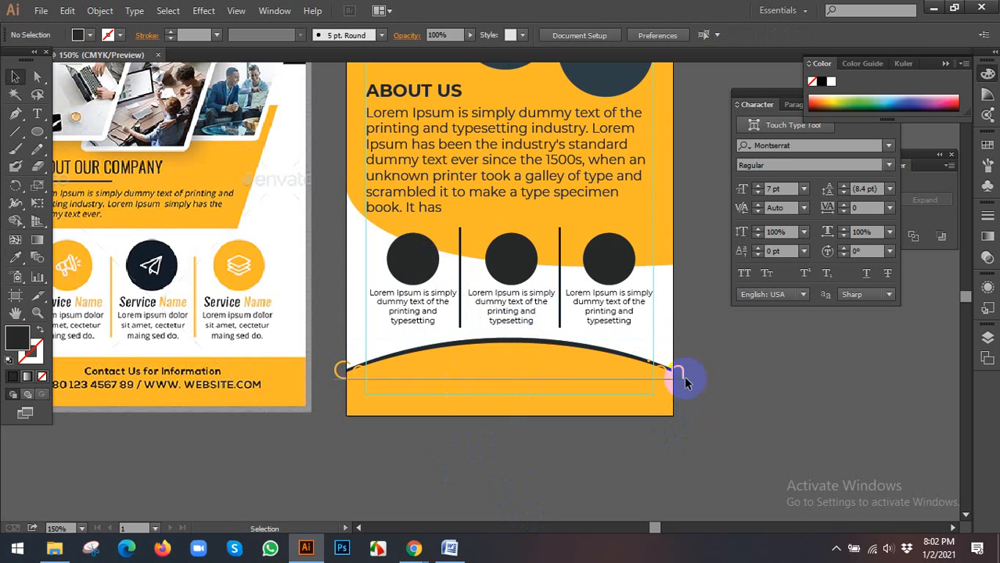
Fill the contact text with the dark gray sampled from the middle service circle.
left_click(684, 382)
key("i")
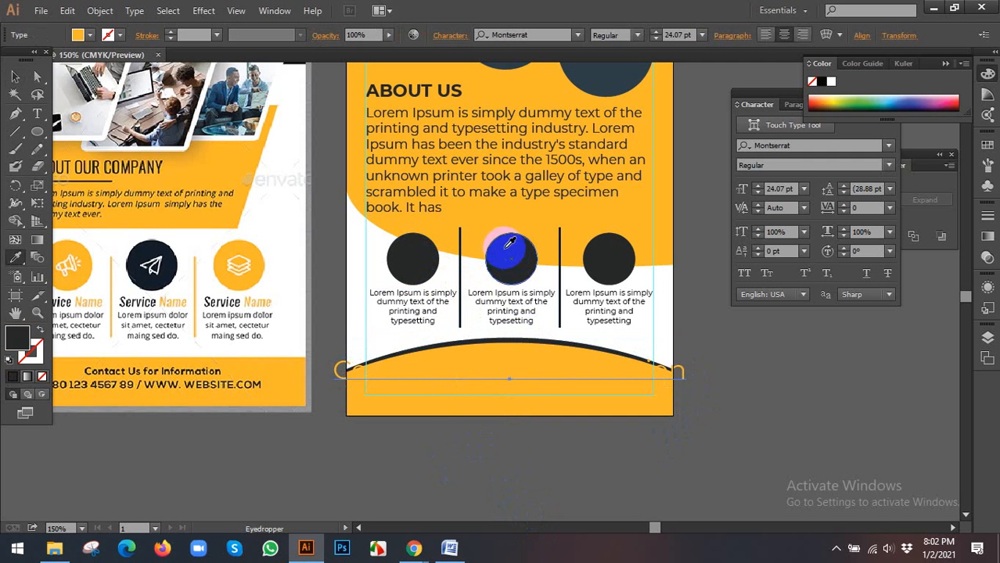
left_click(510, 244)
scroll(558, 338, "down", 2)
key("v")
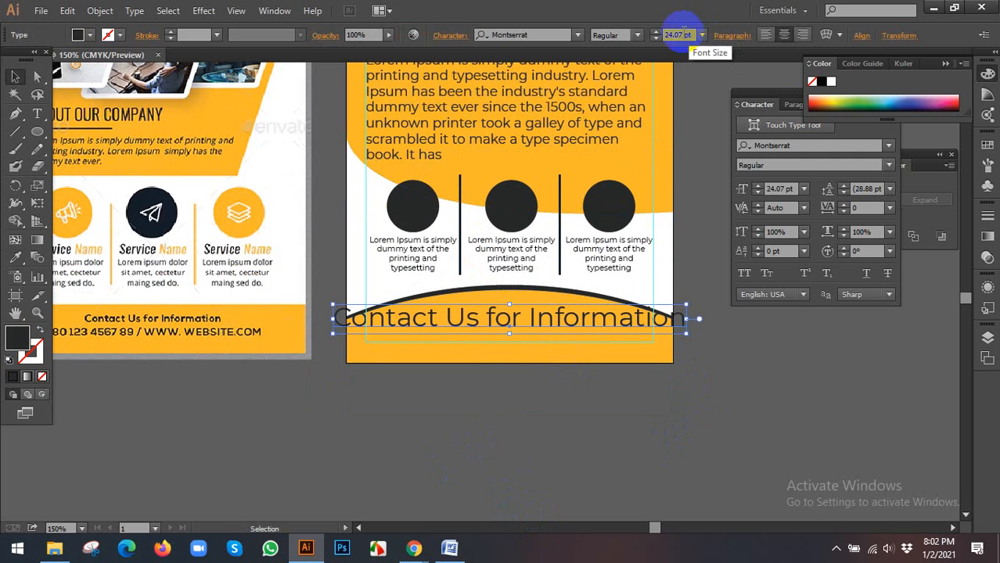
Set the contact text's font size to 10 pt and move the line slightly up toward the footer's curved edge.
left_click_drag(683, 32, 576, 36)
type("10")
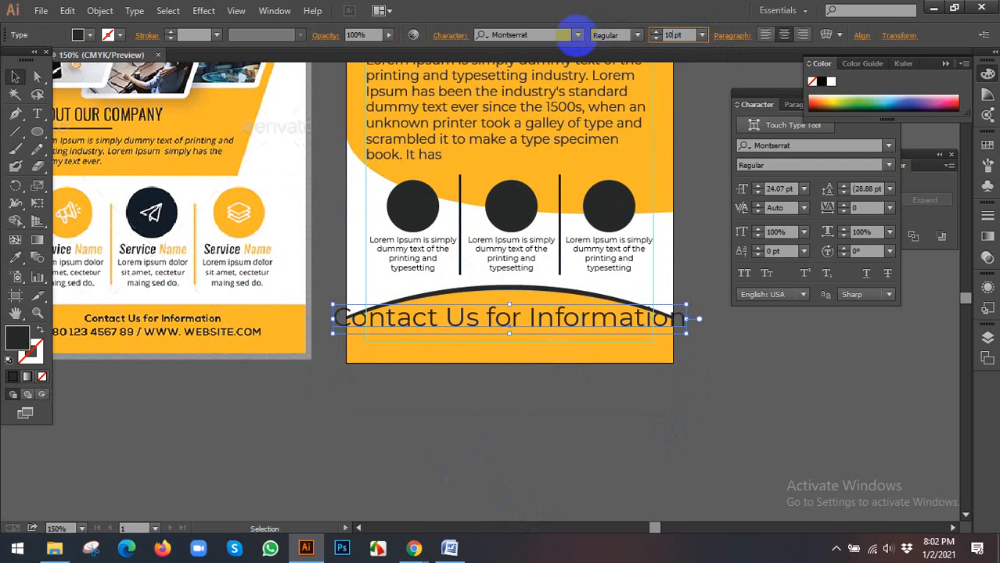
key("Return")
left_click(577, 367)
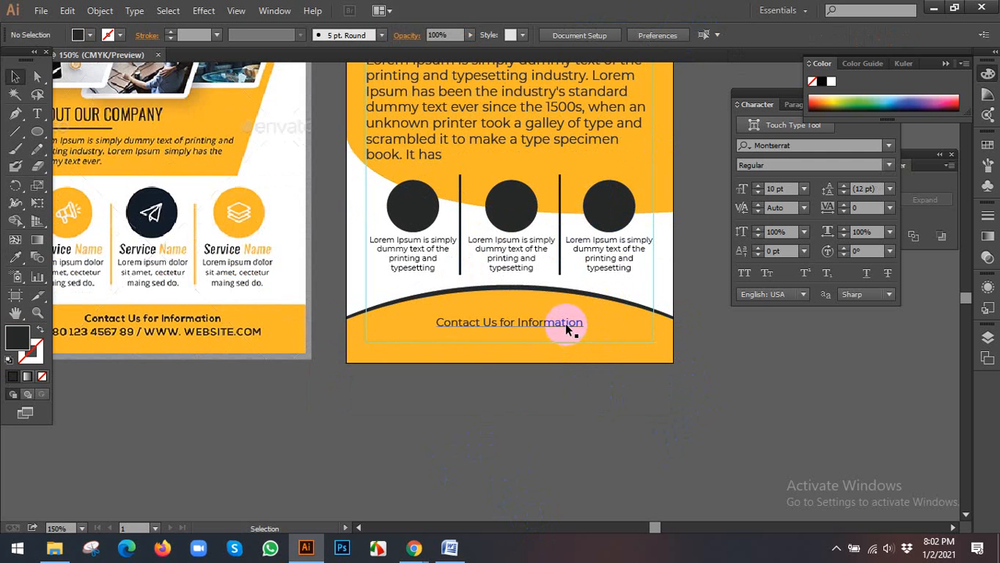
left_click(567, 327)
scroll(575, 369, "down", 1)
left_click(569, 366)
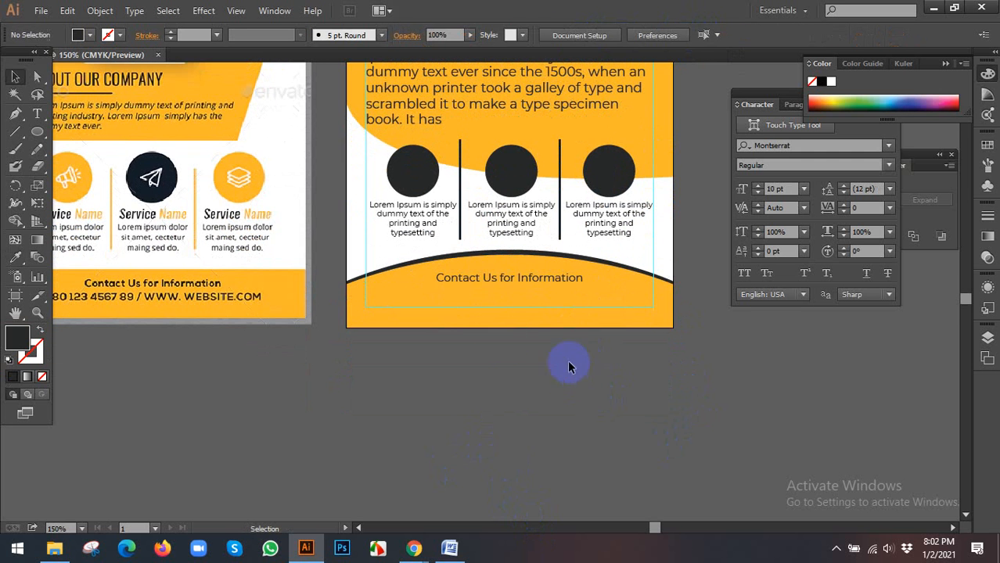
scroll(547, 368, "up", 2)
scroll(548, 368, "left", 3)
left_click(600, 334)
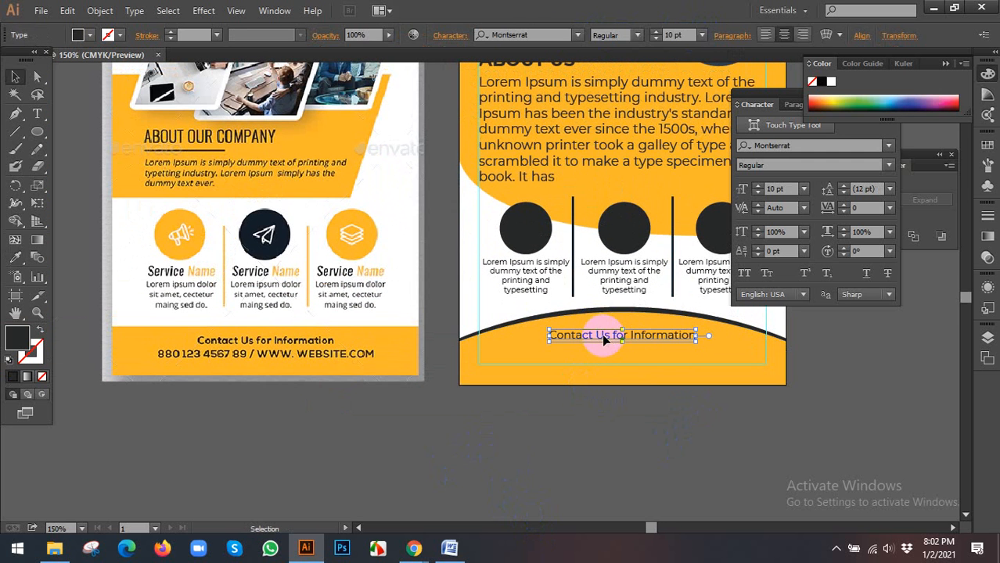
left_click_drag(602, 350, 600, 352)
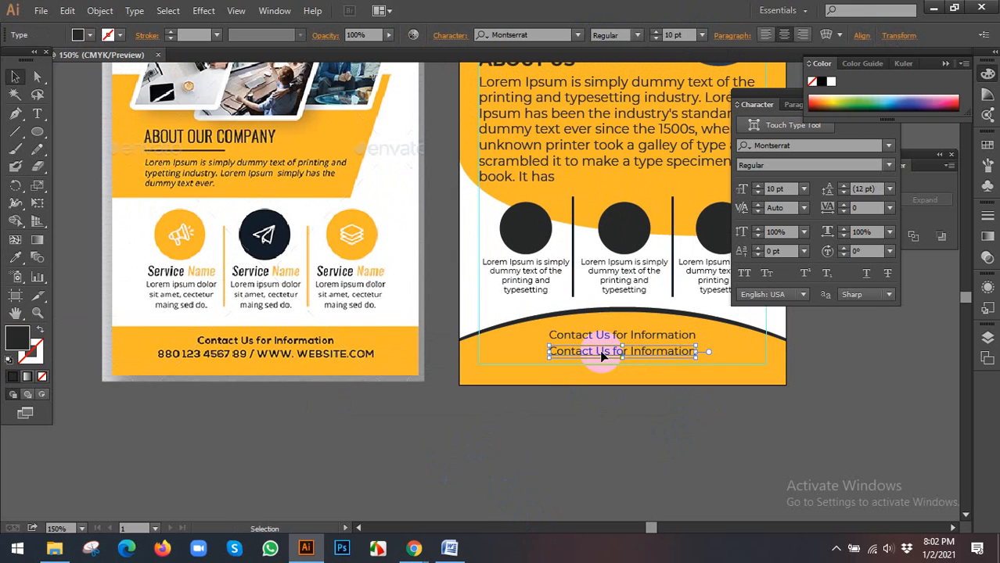
key("t")
key("ctrl+a")
type("ww")
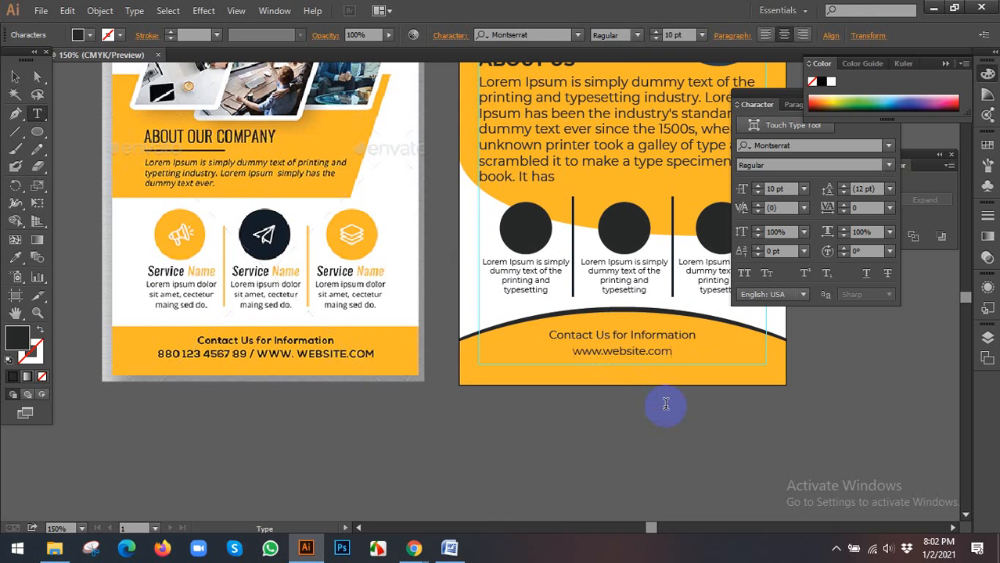
left_click(15, 76)
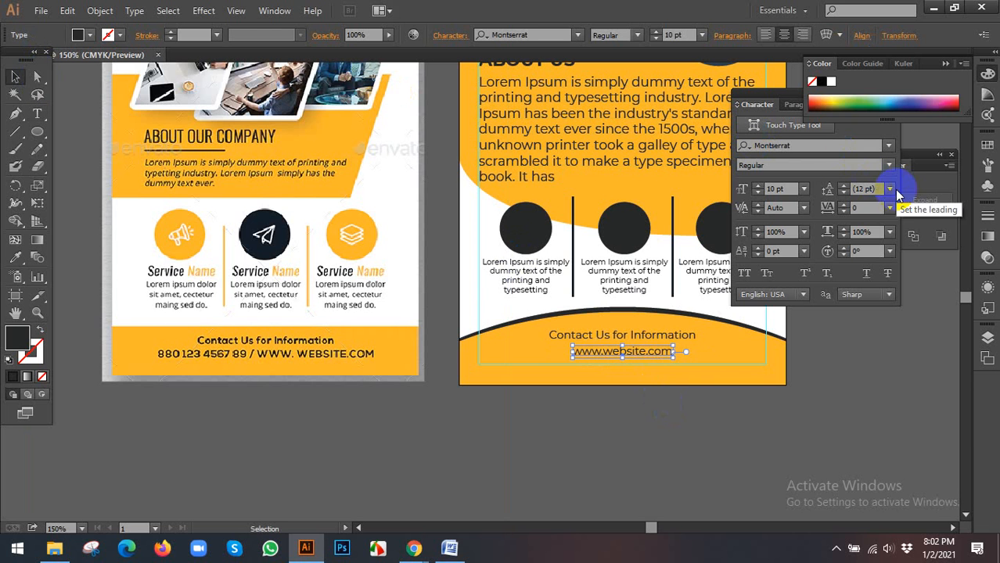
Set the tracking of the website line to 200.
left_click(890, 207)
left_click(910, 441)
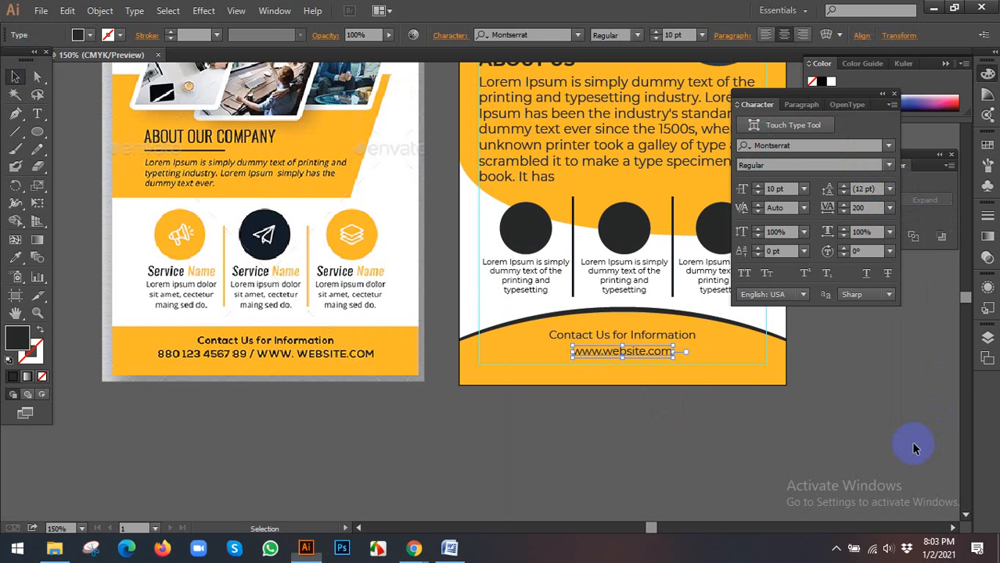
left_click(774, 421)
Set the "Contact Us for Information" line in the footer to Montserrat Bold.
left_click(682, 350)
left_click(690, 338)
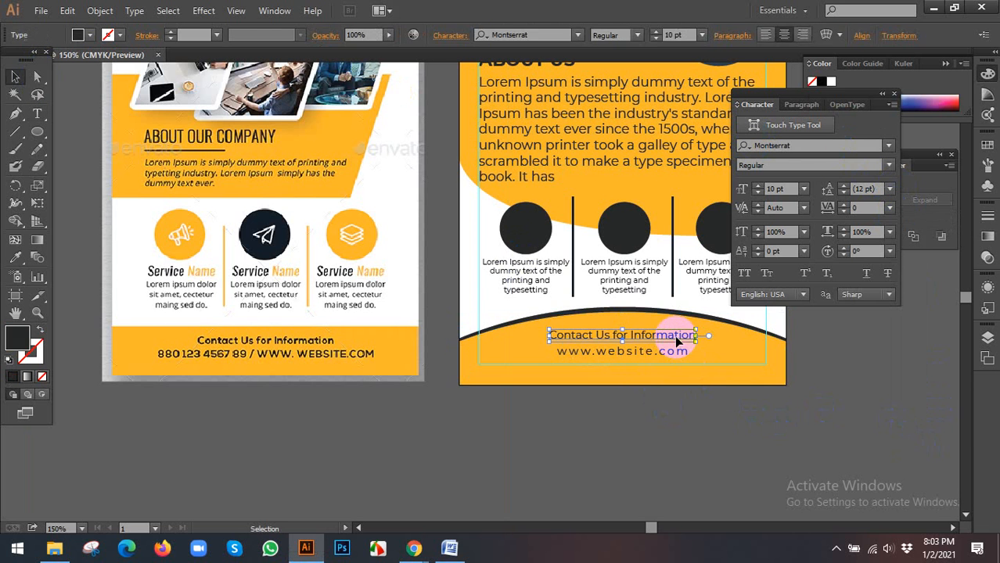
left_click(638, 35)
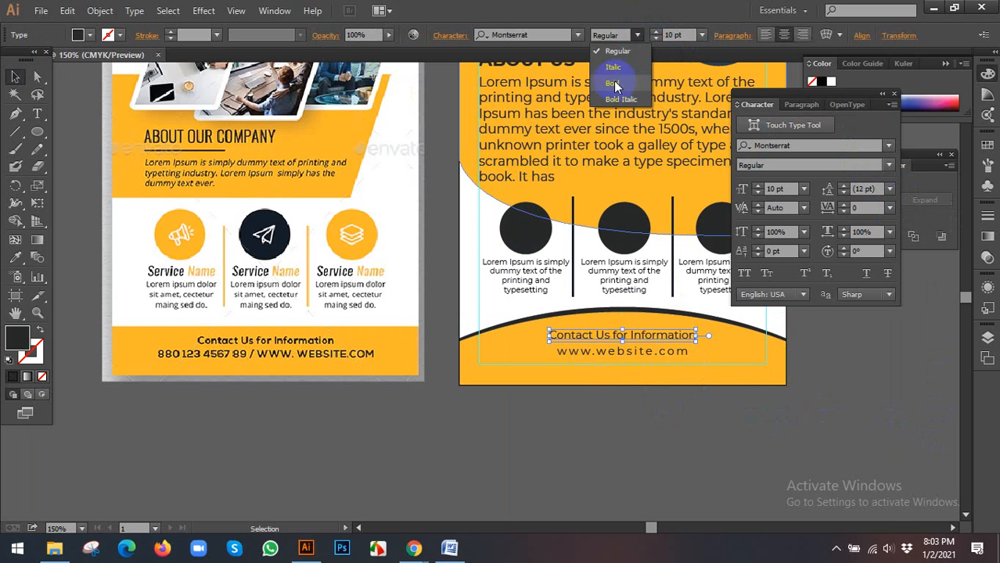
left_click(618, 86)
left_click(678, 439)
left_click_drag(673, 440, 590, 485)
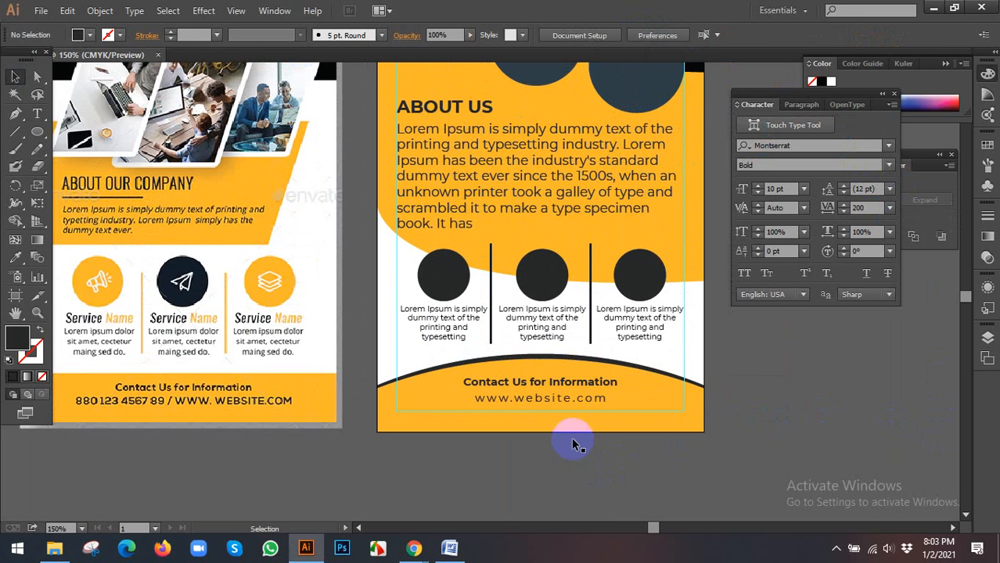
scroll(545, 440, "up", 1)
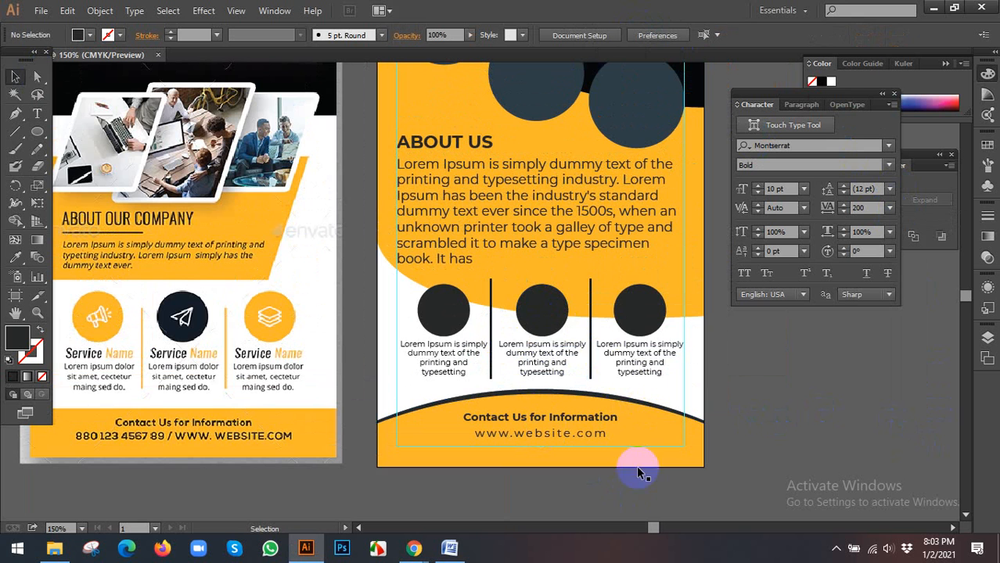
scroll(641, 469, "down", 3)
scroll(631, 343, "up", 2)
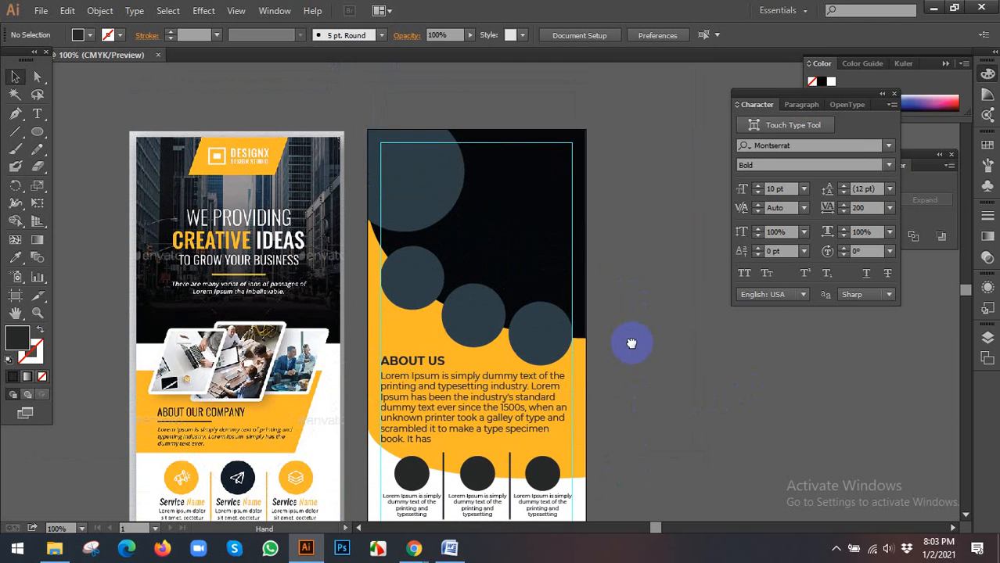
scroll(632, 342, "up", 1)
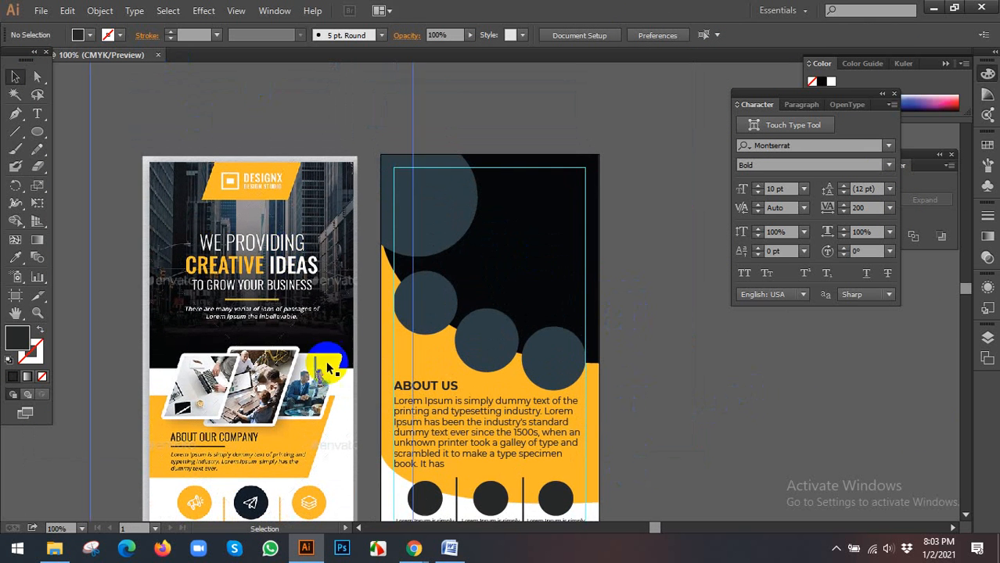
Switch to Chrome and search Google Images for "building".
mouse_move(414, 548)
left_click(357, 510)
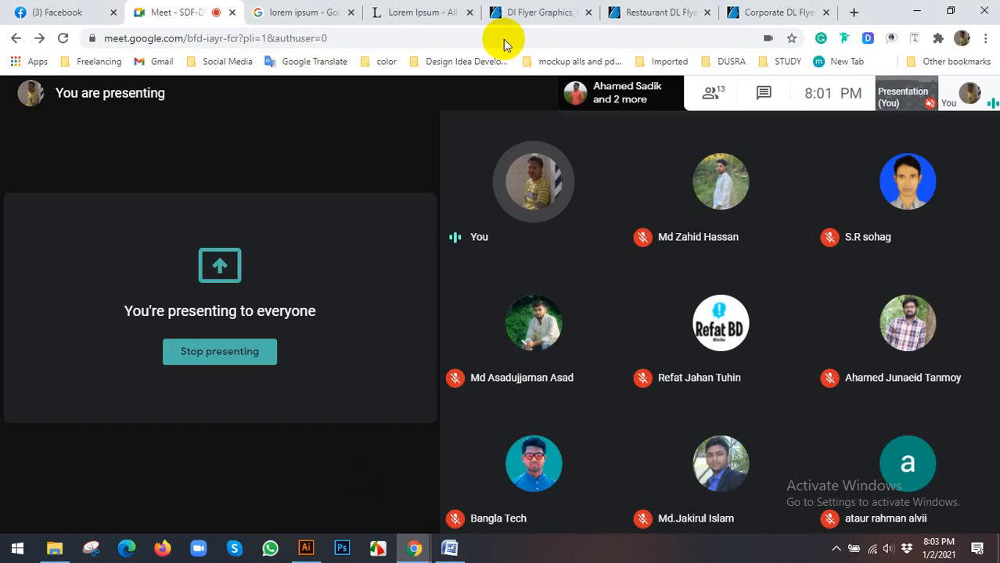
left_click(436, 11)
left_click(317, 13)
left_click(320, 39)
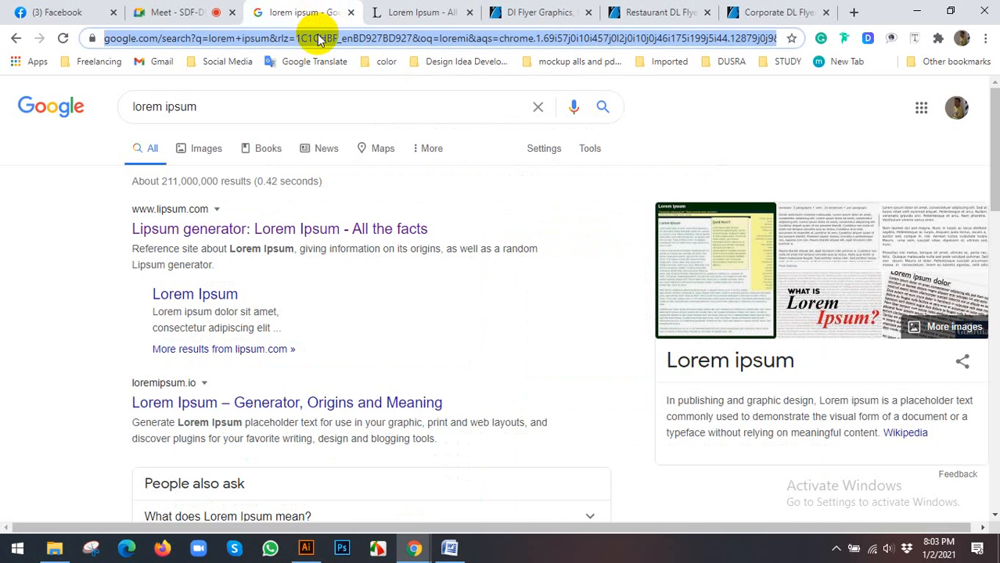
type("building")
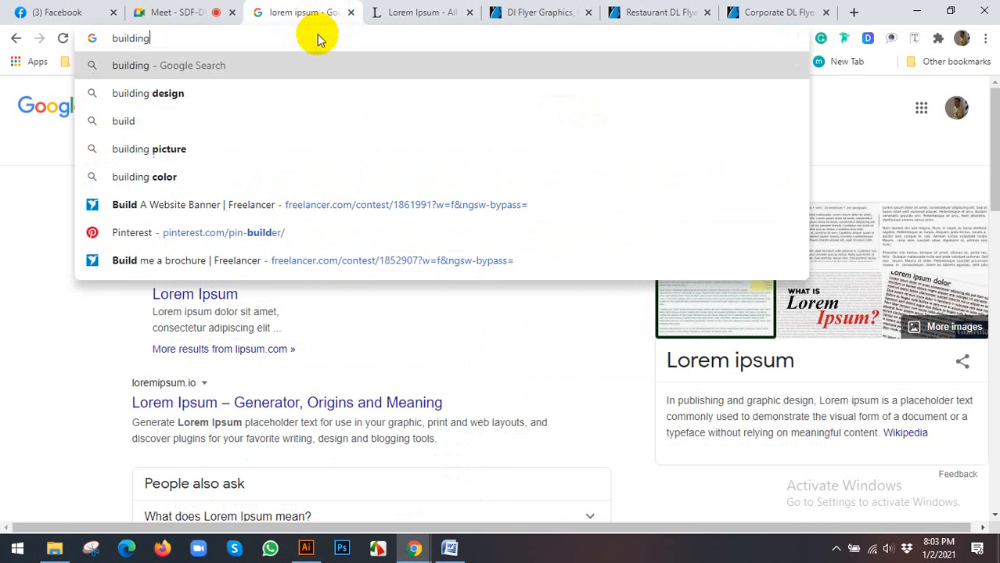
key("Return")
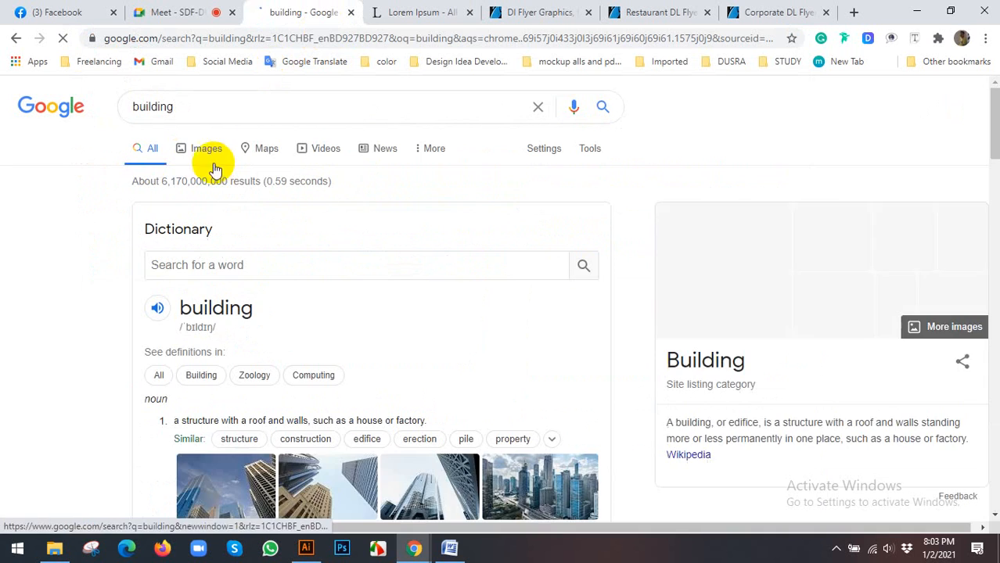
left_click(209, 157)
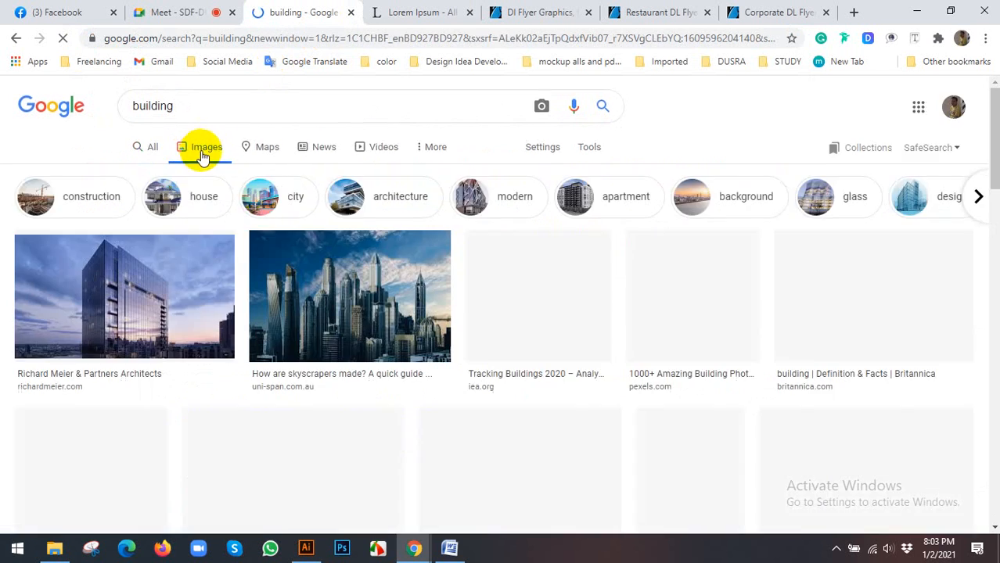
Browse the building image results and preview several low-angle skyscraper photos among the related images.
scroll(204, 172, "down", 3)
scroll(219, 210, "up", 2)
scroll(727, 234, "down", 3)
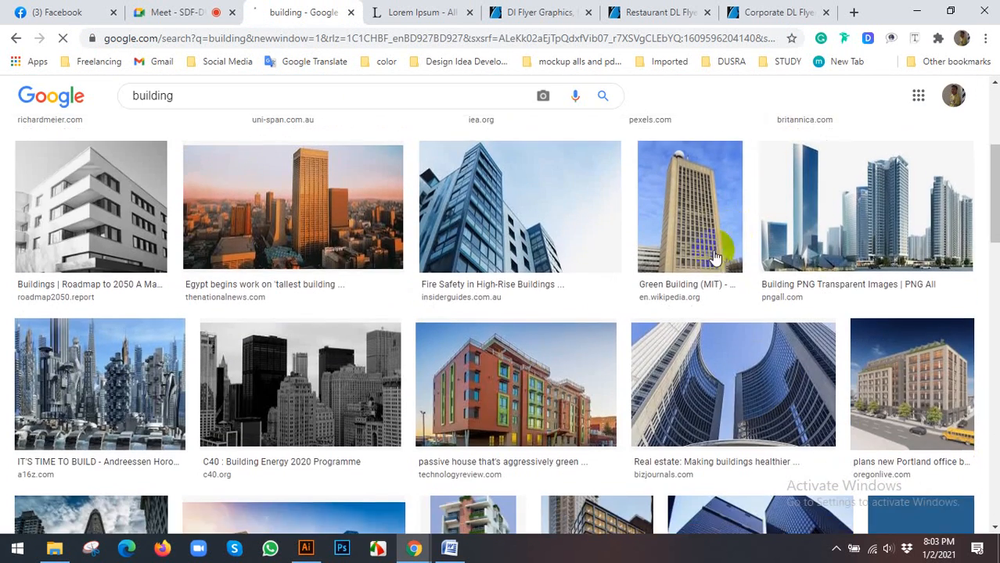
left_click(547, 212)
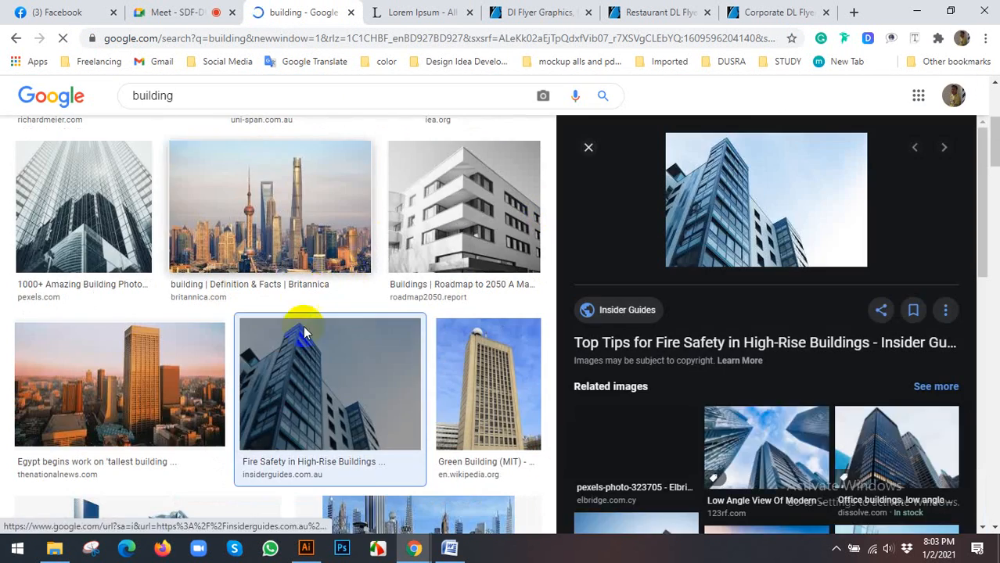
scroll(876, 374, "down", 1)
scroll(884, 344, "down", 1)
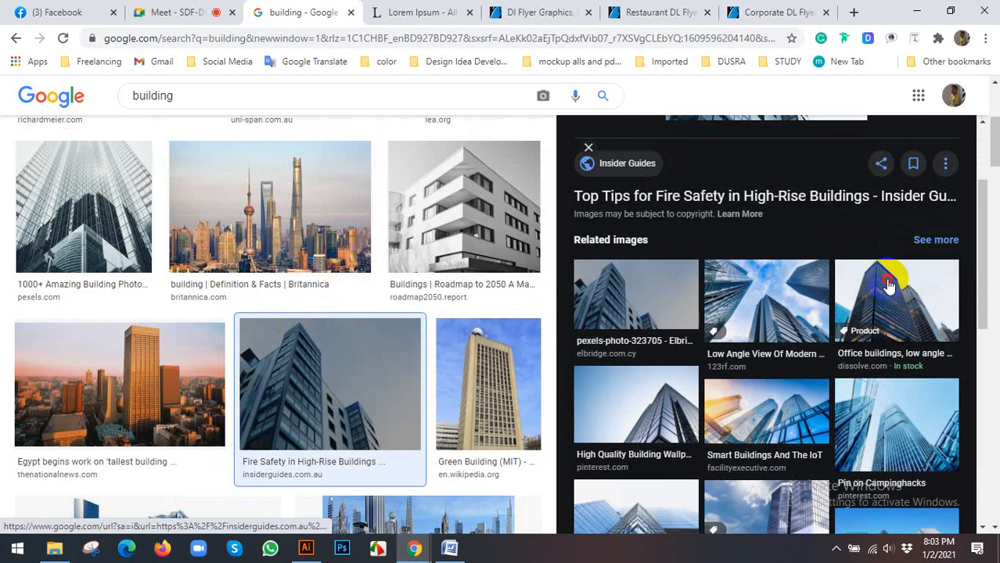
left_click(888, 286)
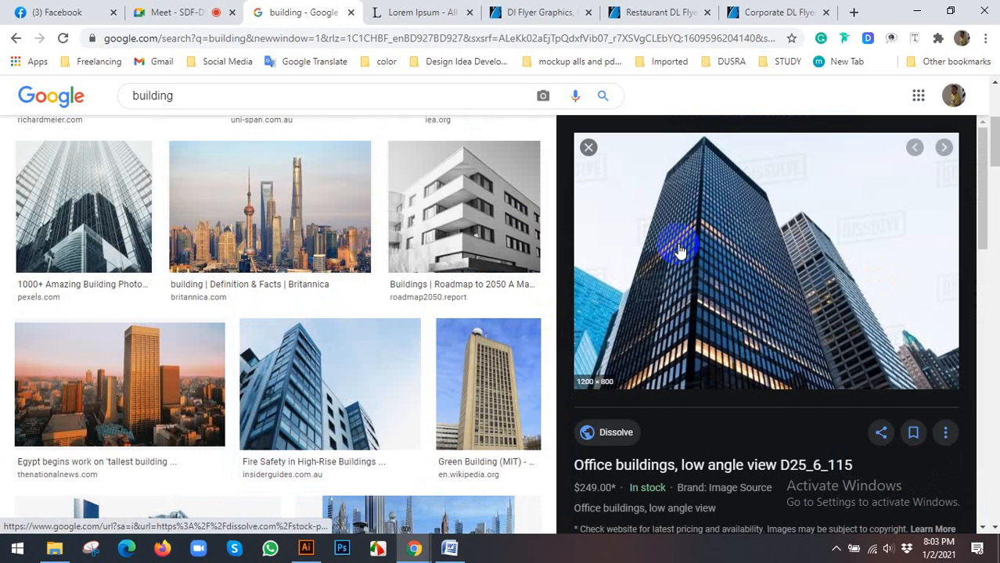
scroll(680, 251, "down", 3)
left_click(760, 364)
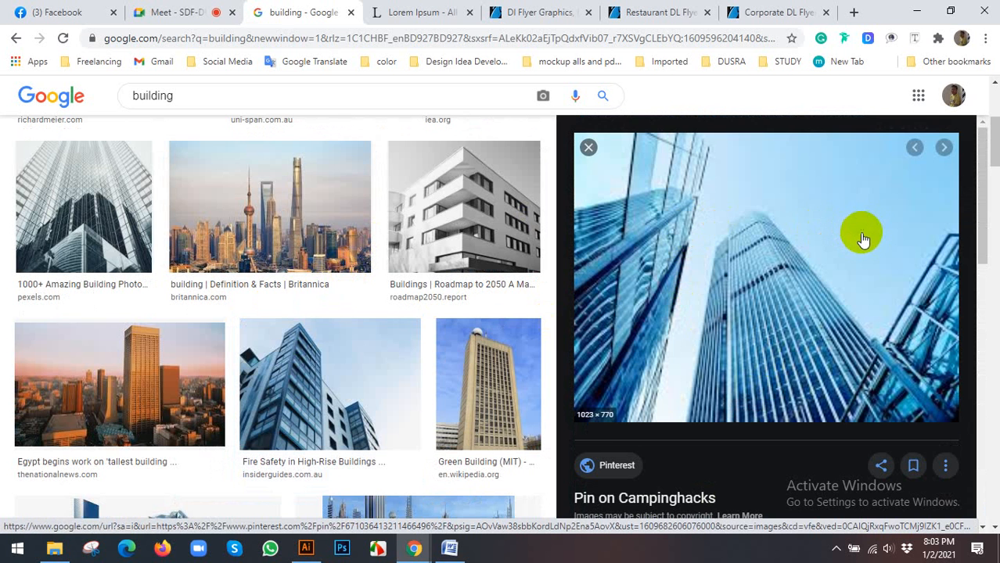
scroll(863, 240, "down", 1)
scroll(860, 240, "down", 3)
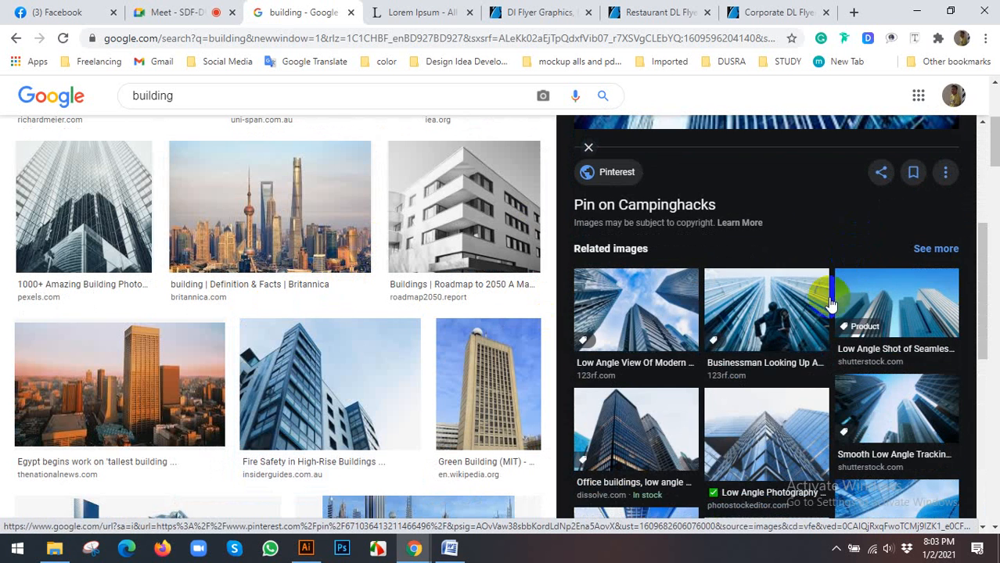
left_click(778, 296)
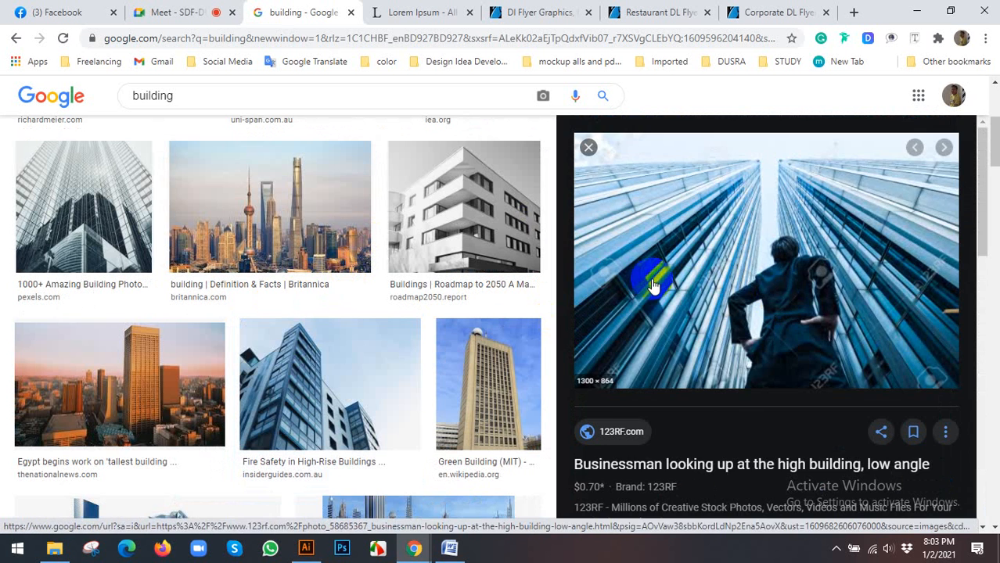
Copy the Shutterstock "Smooth Low Angle Tracking Shot" skyscraper photo and paste it into the flyer document in Illustrator.
scroll(699, 284, "down", 3)
left_click(904, 353)
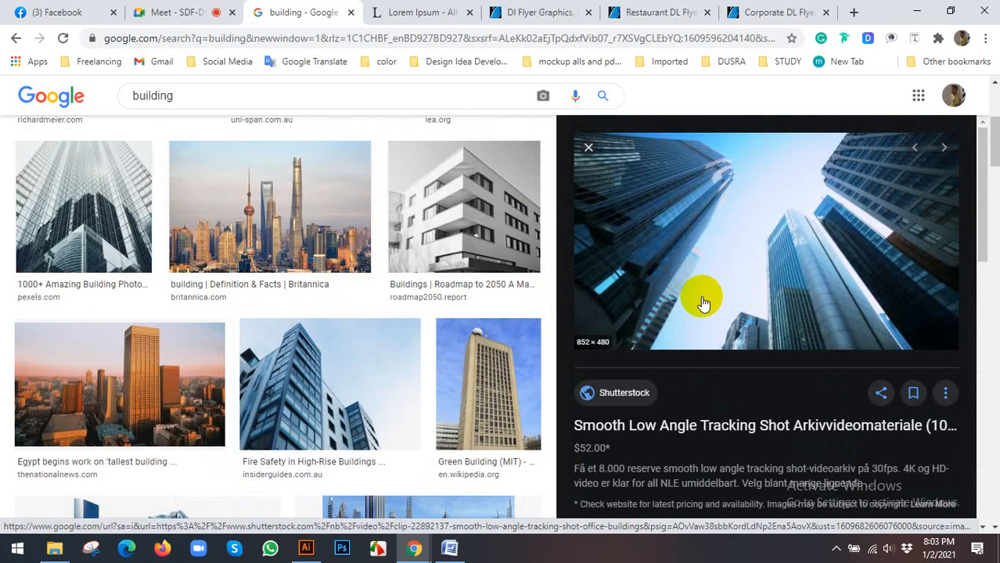
right_click(698, 214)
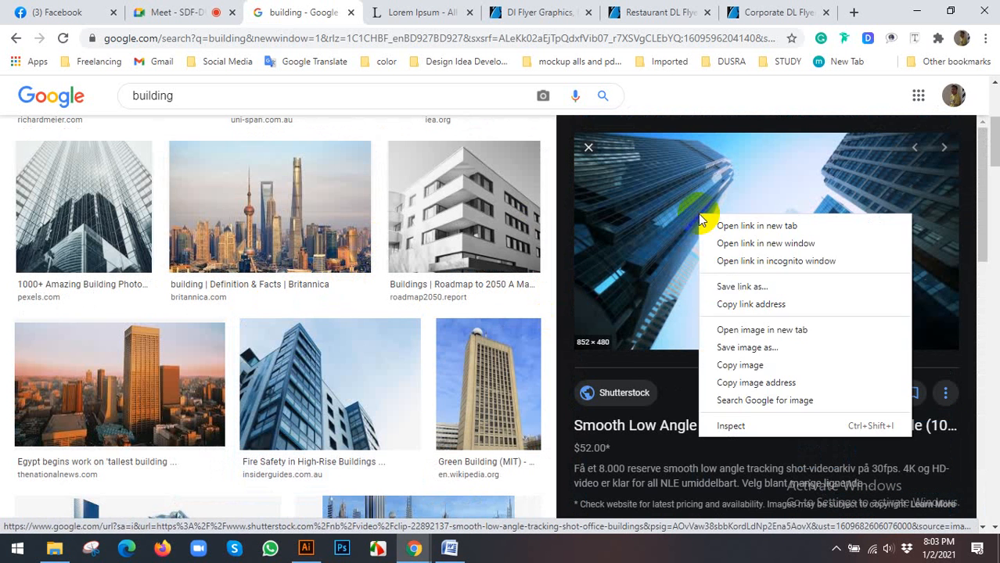
left_click(735, 360)
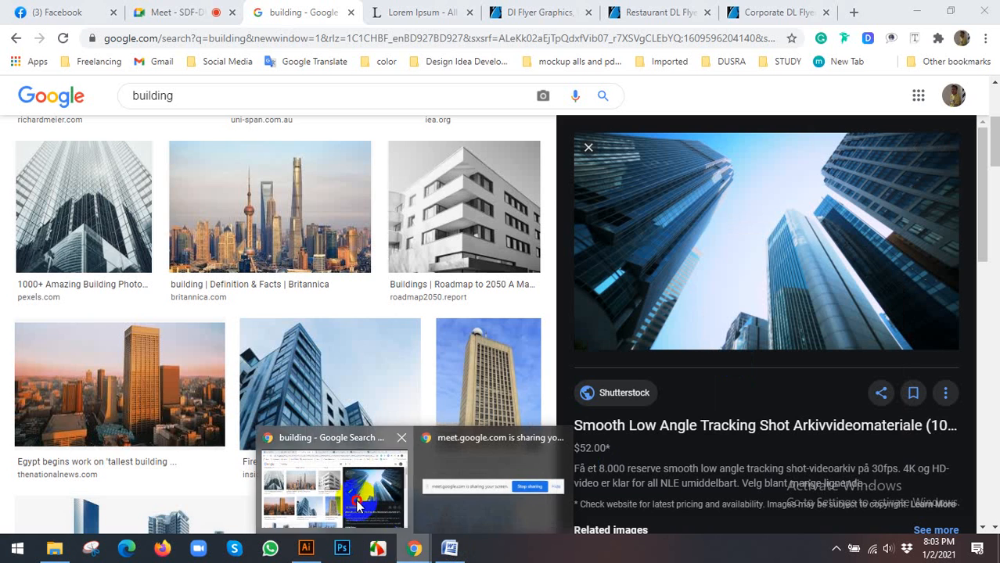
left_click(306, 548)
key("ctrl+v")
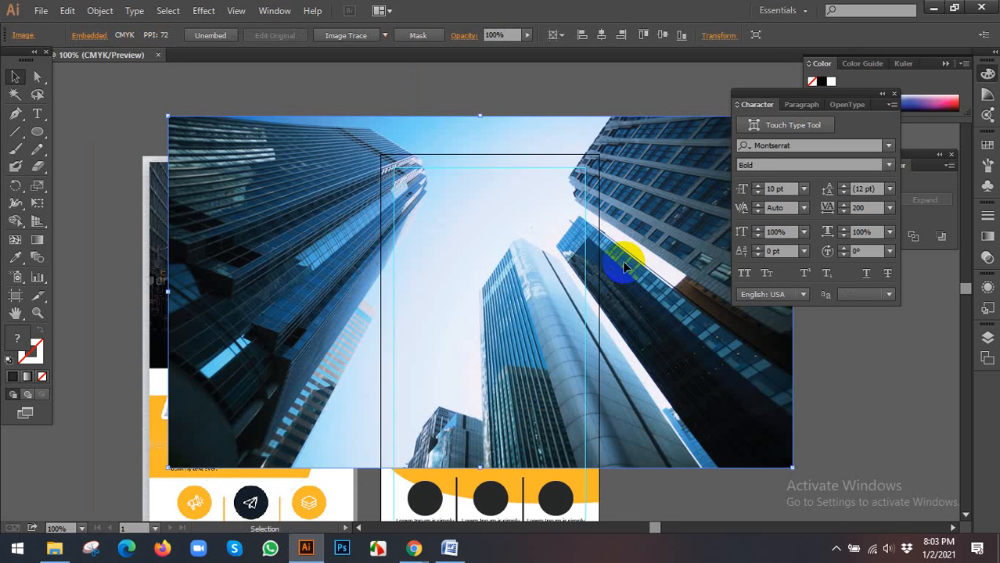
Scale the pasted photo proportionally to about 7.08 in wide over the flyer's header and send it behind the flyer artwork.
scroll(638, 264, "down", 2, "alt")
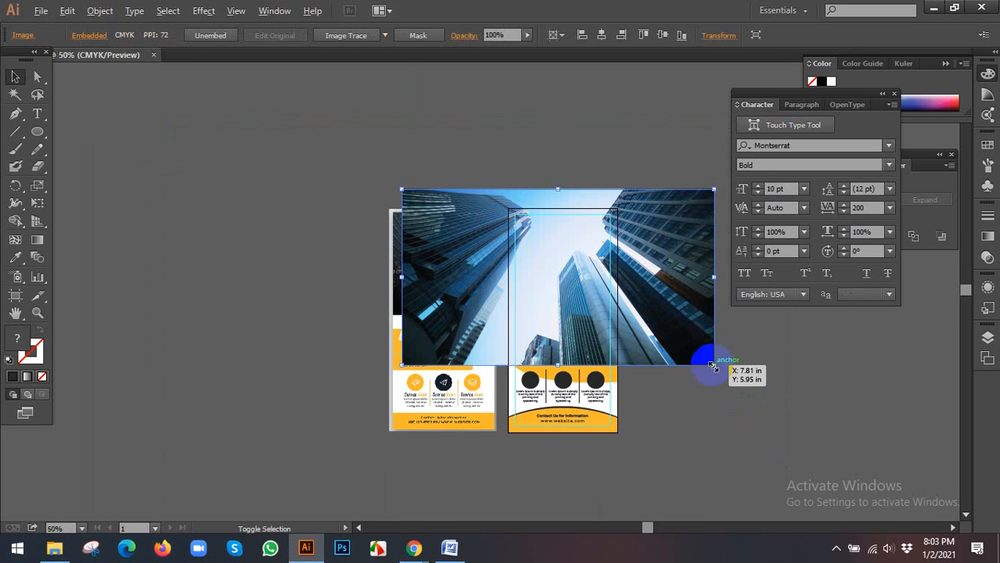
left_click_drag(712, 366, 658, 308)
scroll(640, 294, "up", 2, "alt")
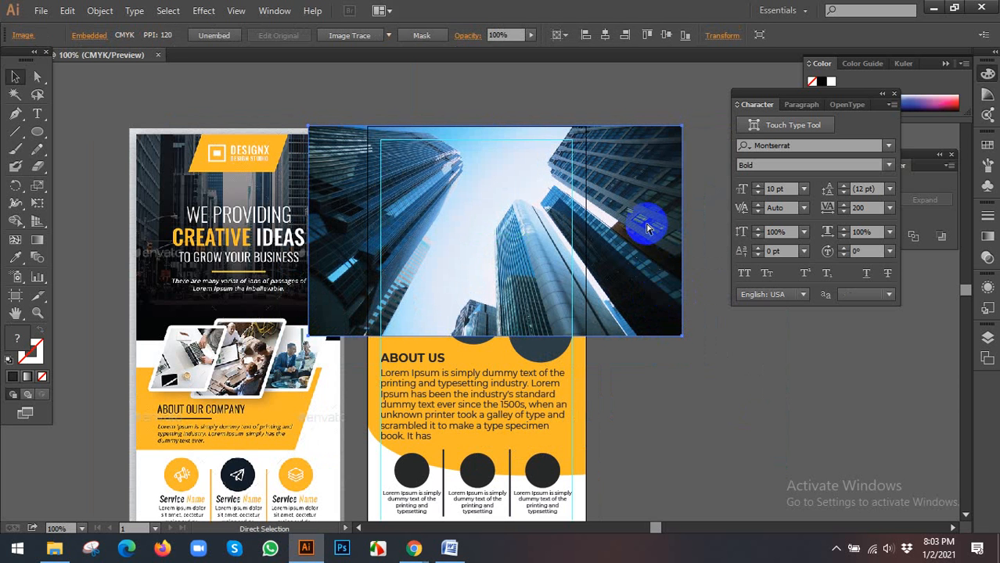
key("ctrl+shift+bracketleft")
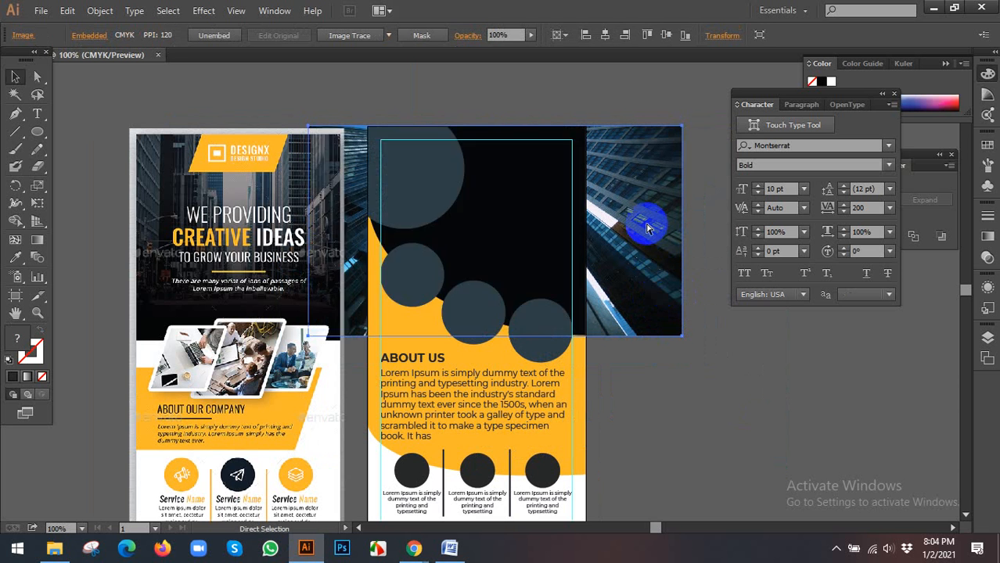
Try masking the skyscraper photo with the dark header shape, and undo the clipping mask.
left_click_drag(646, 241, 613, 304)
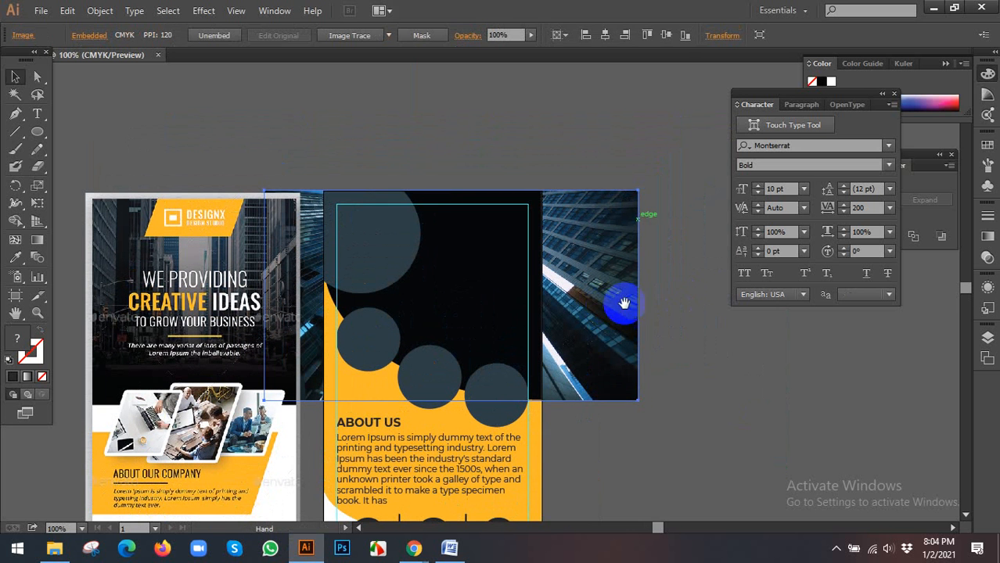
left_click(489, 242, "shift")
right_click(489, 239)
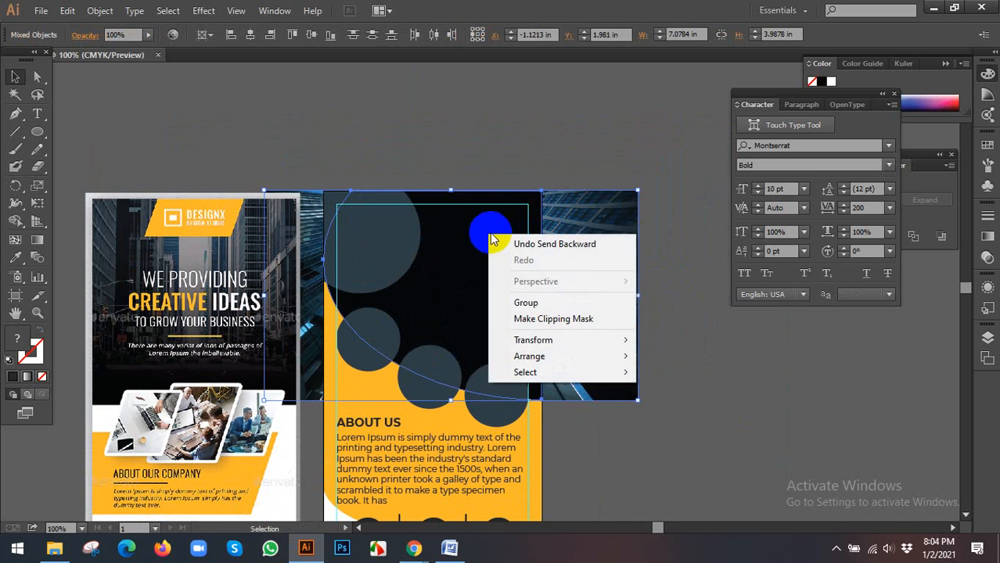
left_click(527, 320)
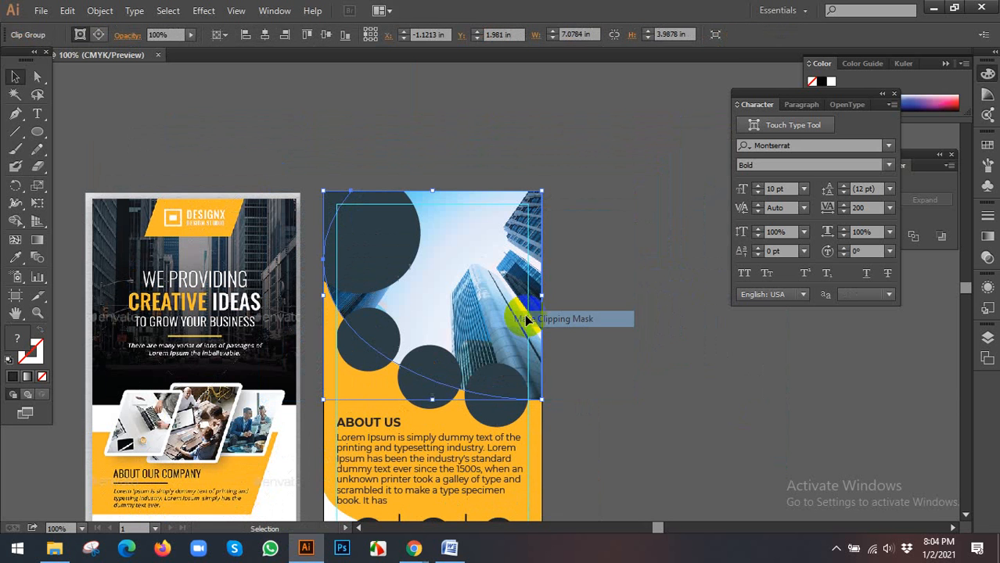
left_click(598, 263)
left_click_drag(598, 264, 643, 223)
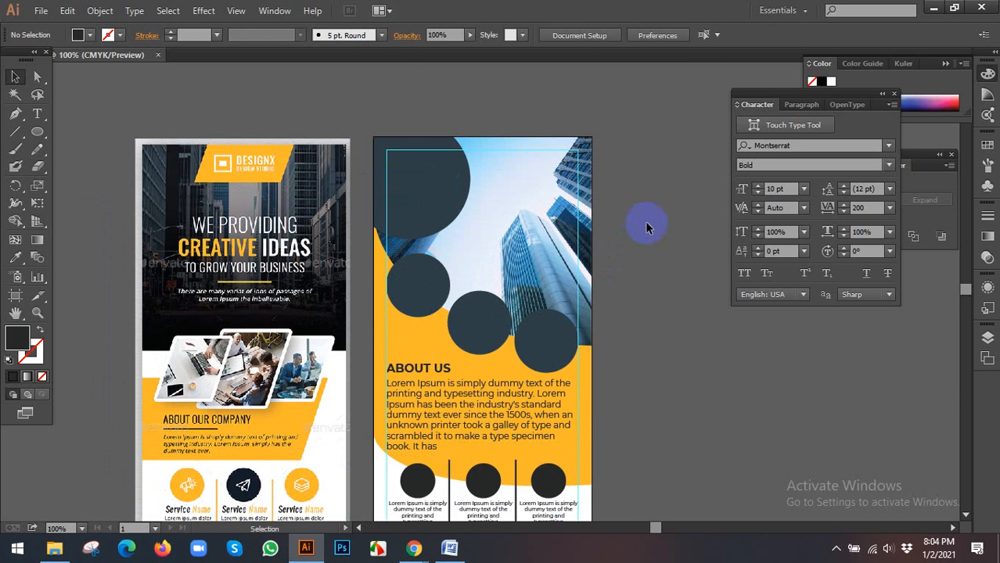
key("ctrl+z")
left_click(698, 399)
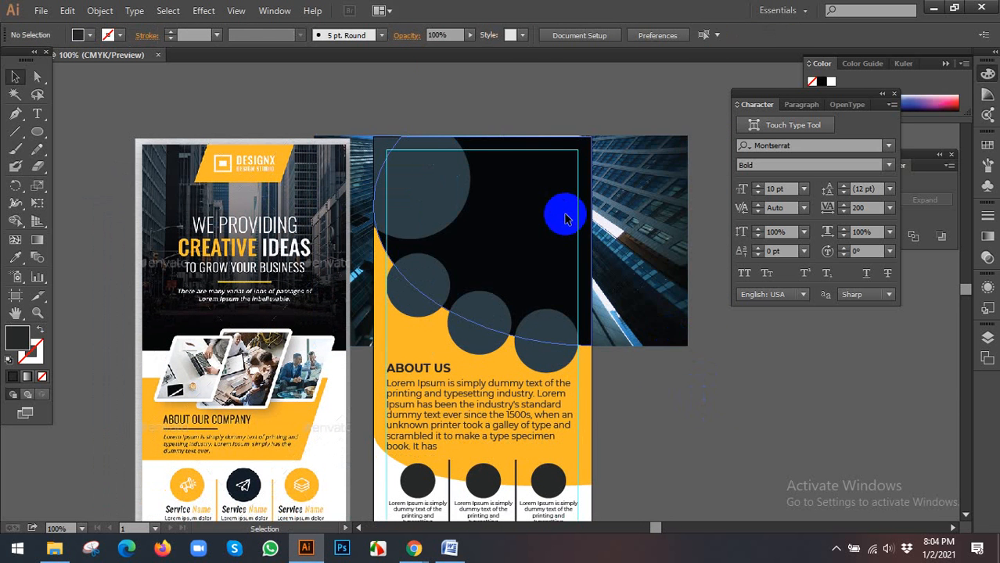
Try moving the dark header shape away from the flyer's header, and undo the move.
left_click(565, 214)
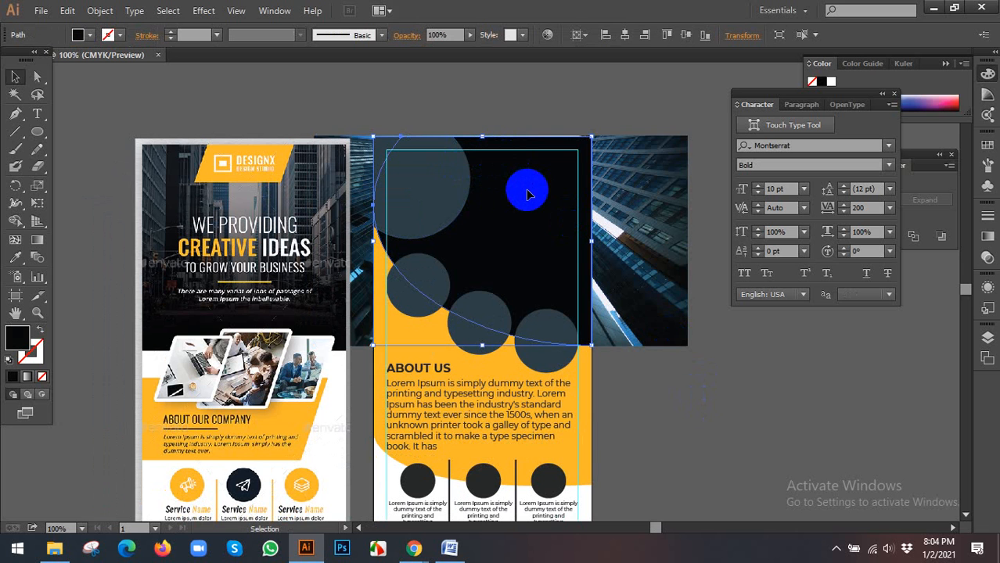
left_click_drag(540, 201, 652, 280)
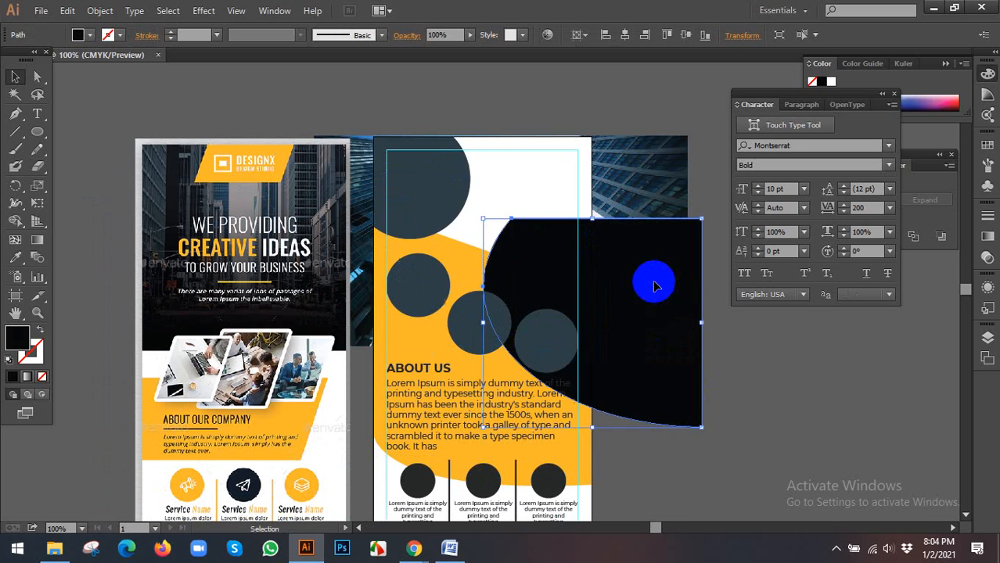
key("ctrl+z")
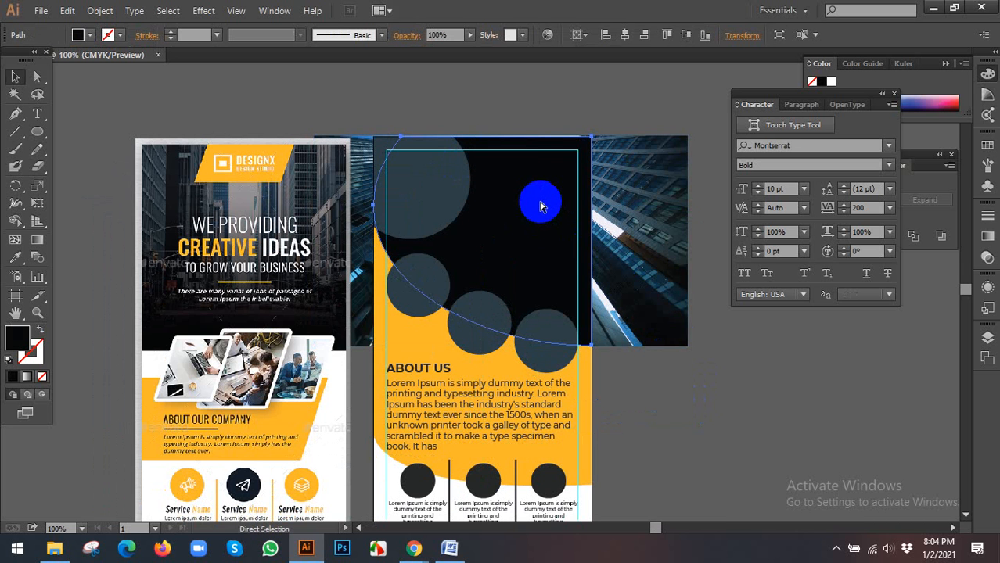
left_click(13, 78)
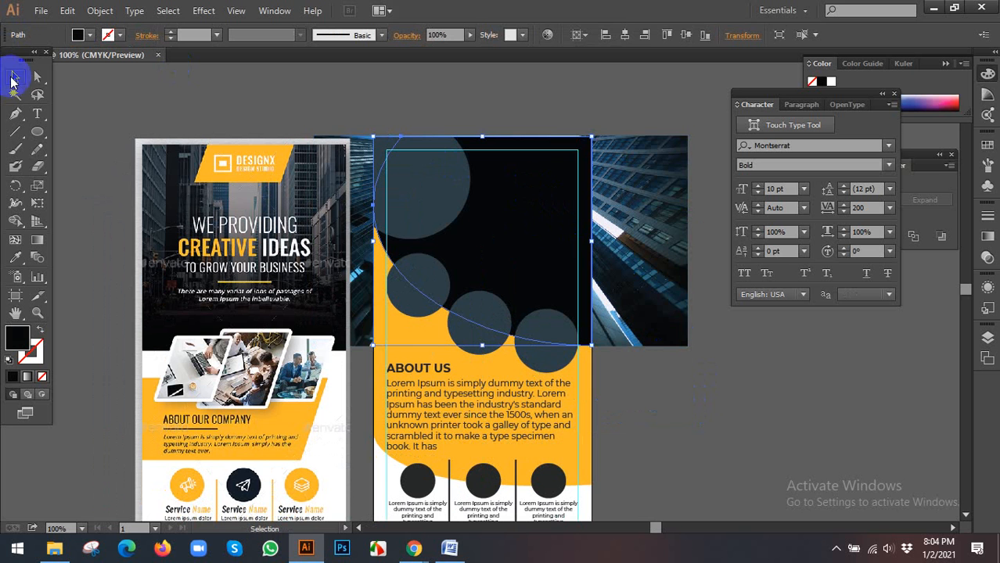
key("ctrl+shift+a")
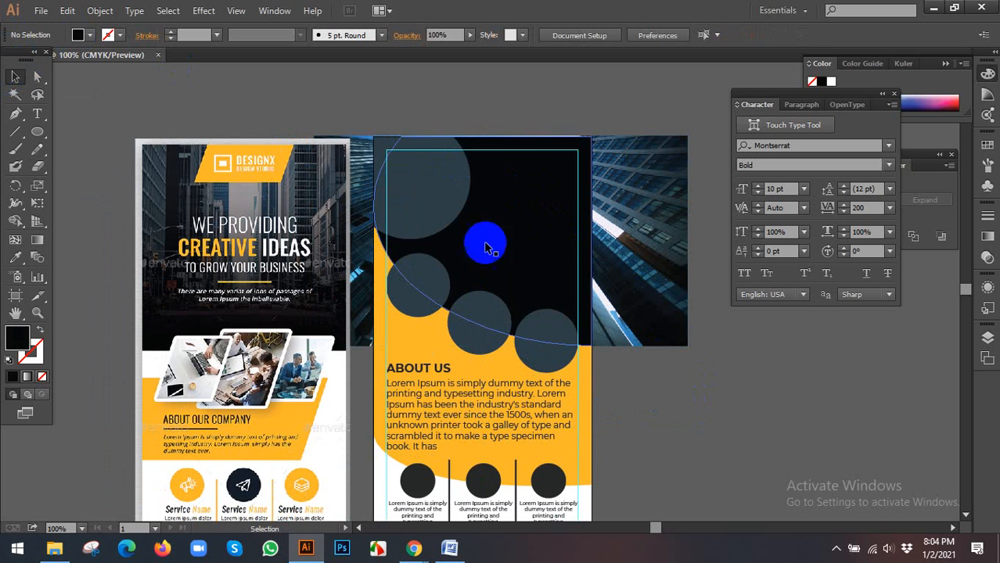
Make a clipping mask from the dark header shape and the skyscraper photo behind it.
left_click(532, 235)
left_click(648, 193, "shift")
right_click(648, 192)
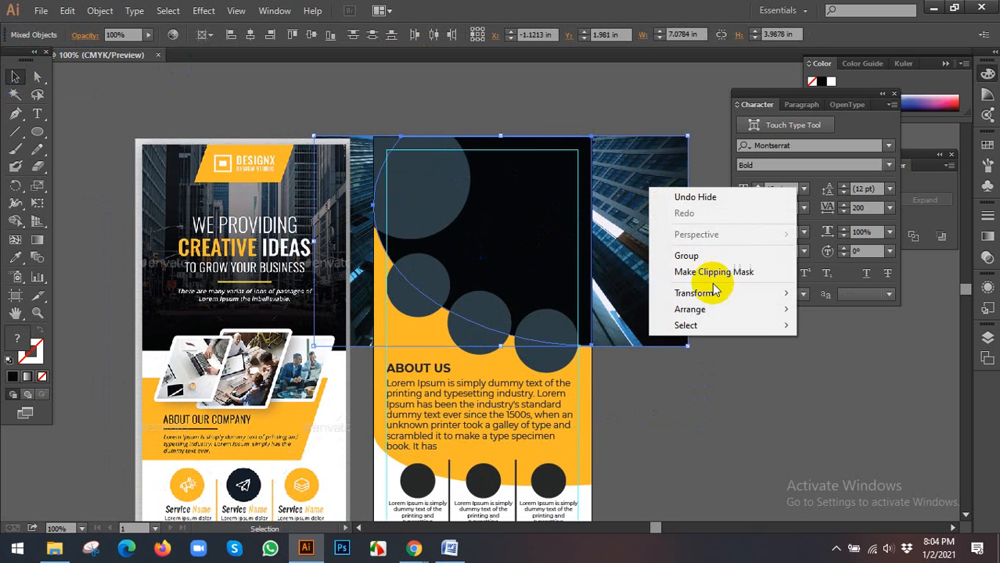
left_click(710, 273)
left_click(681, 257)
scroll(153, 199, "up", 1)
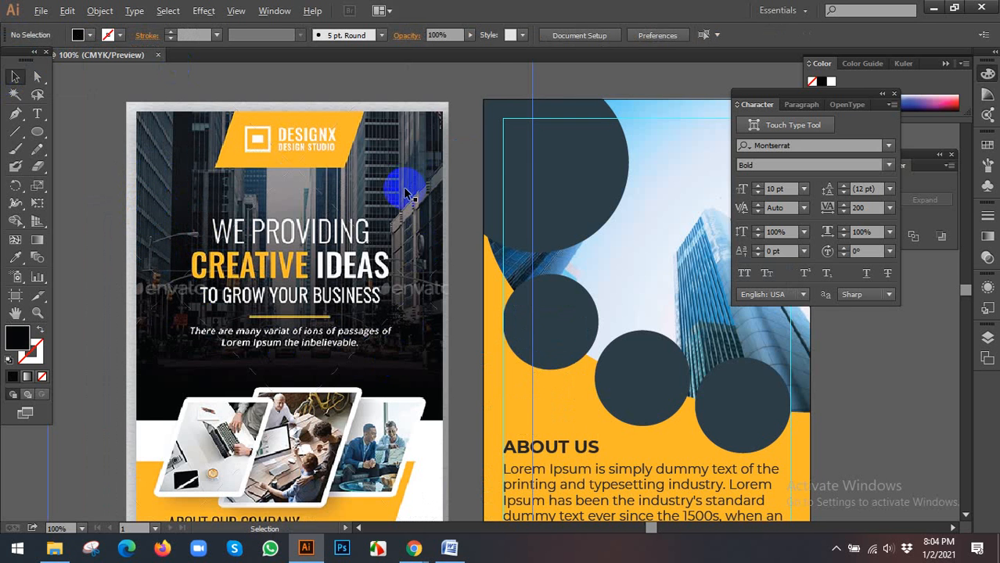
scroll(405, 189, "down", 1)
left_click_drag(403, 208, 352, 241)
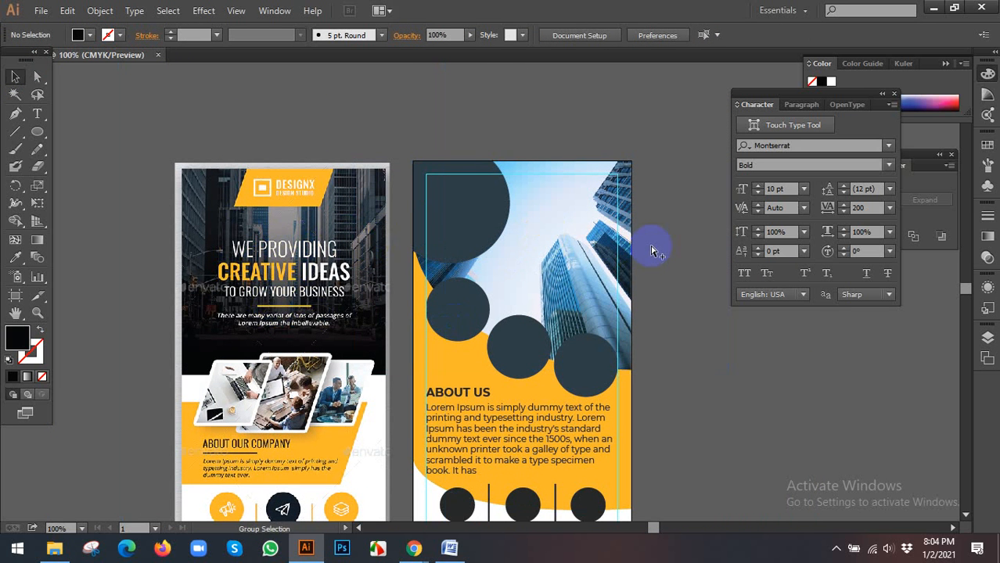
Overlay a black copy of the header shape on the masked skyscraper photo and set its opacity to 30%.
left_click(542, 203)
key("Delete")
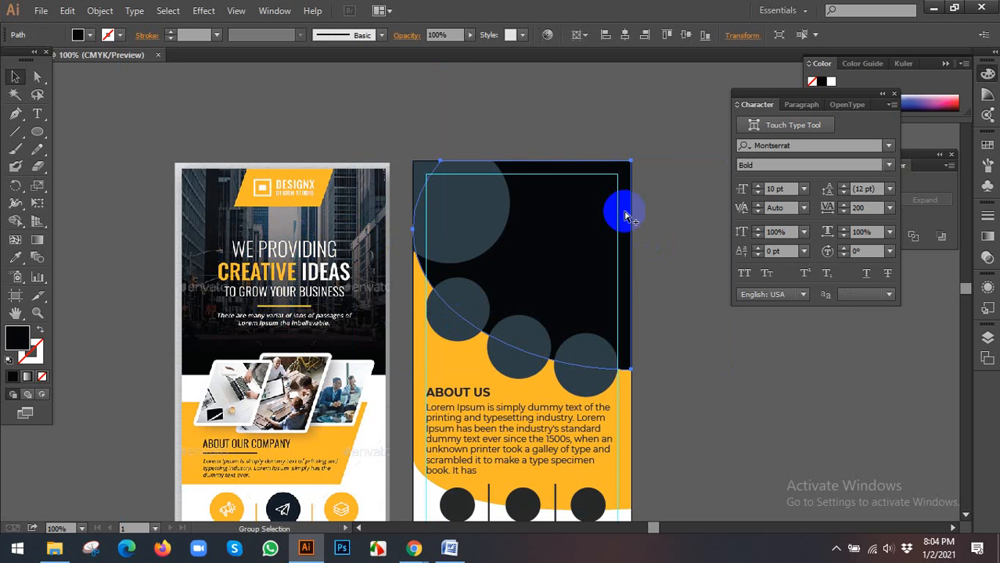
left_click(545, 231)
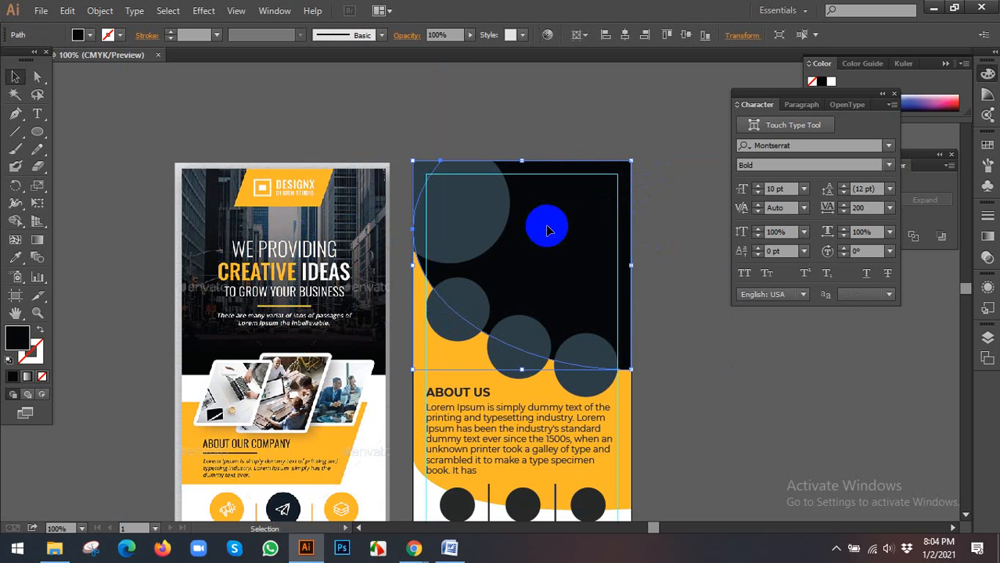
left_click(437, 35)
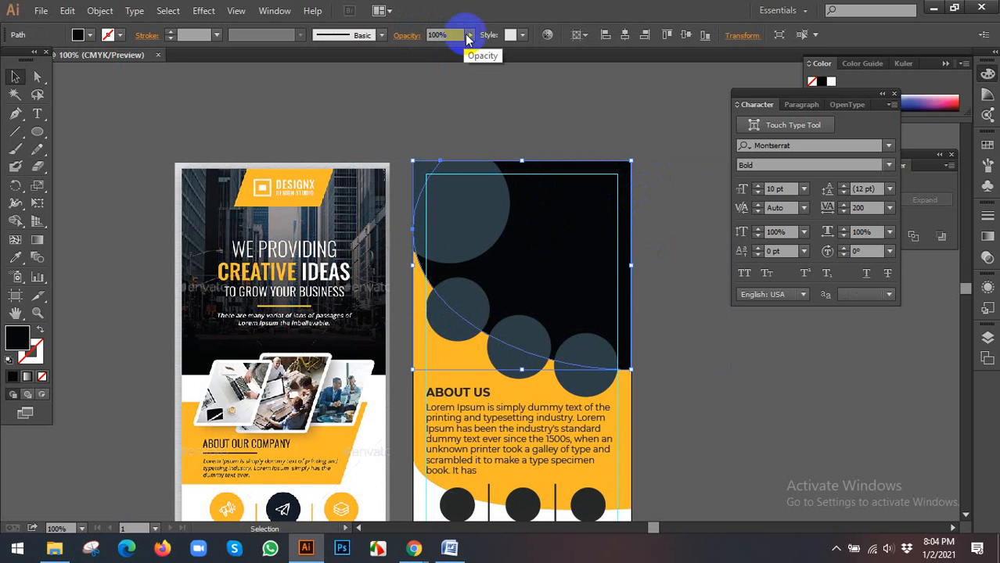
left_click_drag(436, 35, 397, 47)
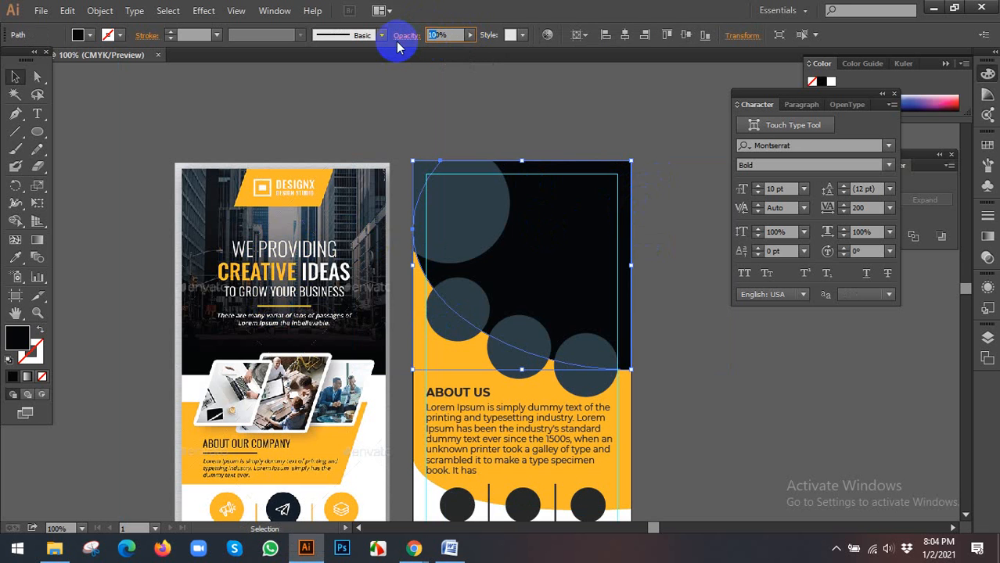
key("Return")
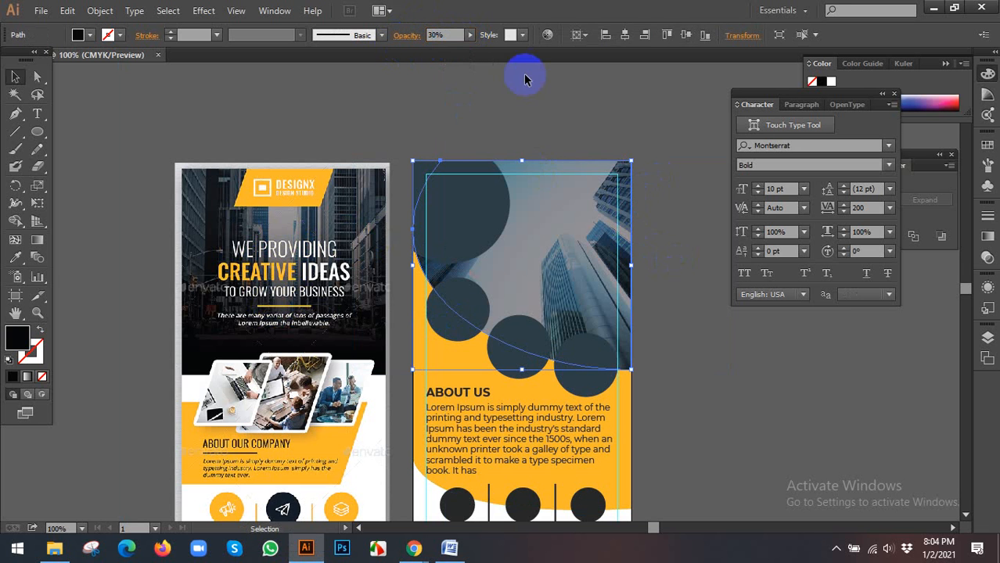
Lower the black header overlay's opacity to 20% and deselect it.
left_click(443, 36)
left_click_drag(435, 37, 386, 47)
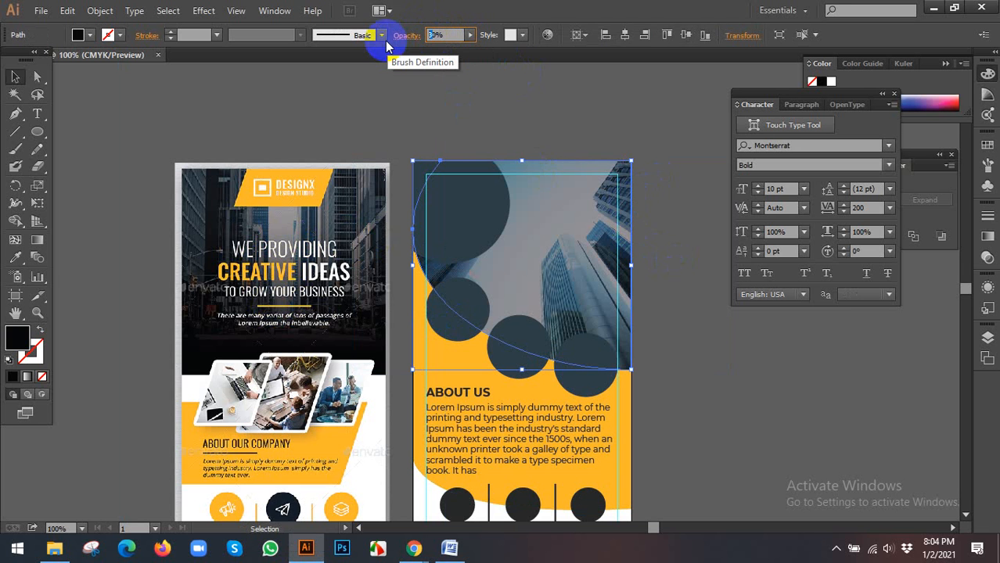
left_click(593, 373)
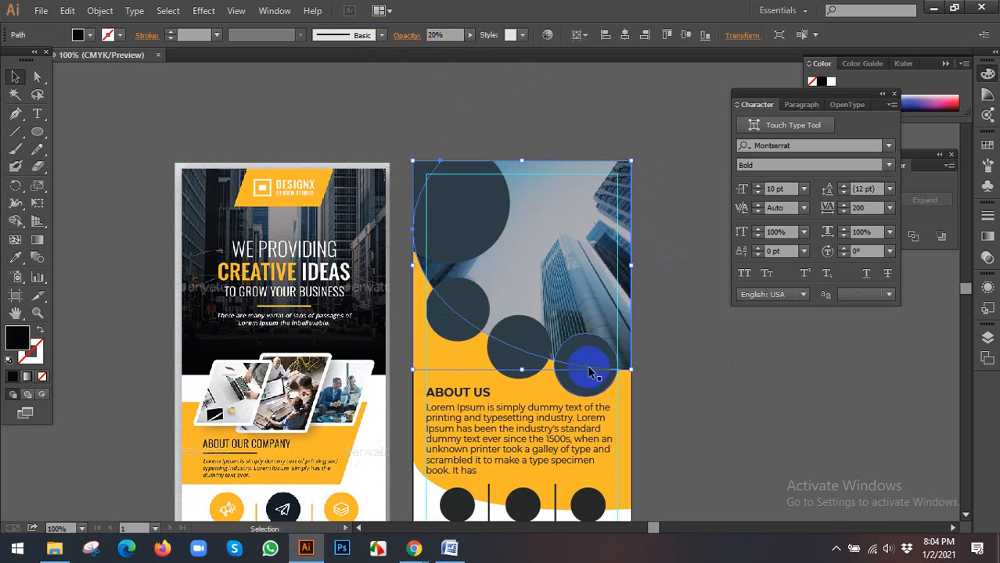
left_click(671, 382)
left_click(597, 217)
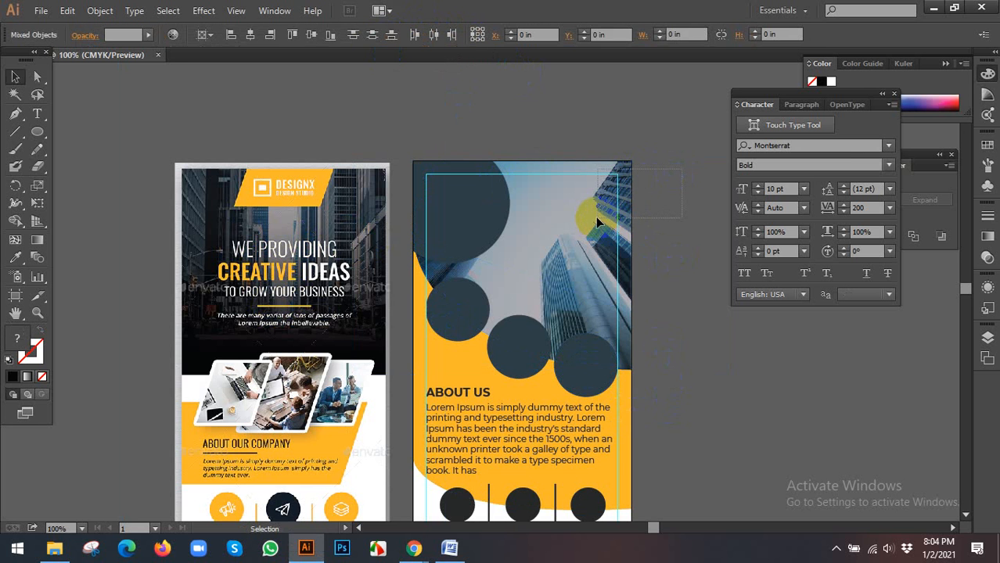
key("ctrl+shift+a")
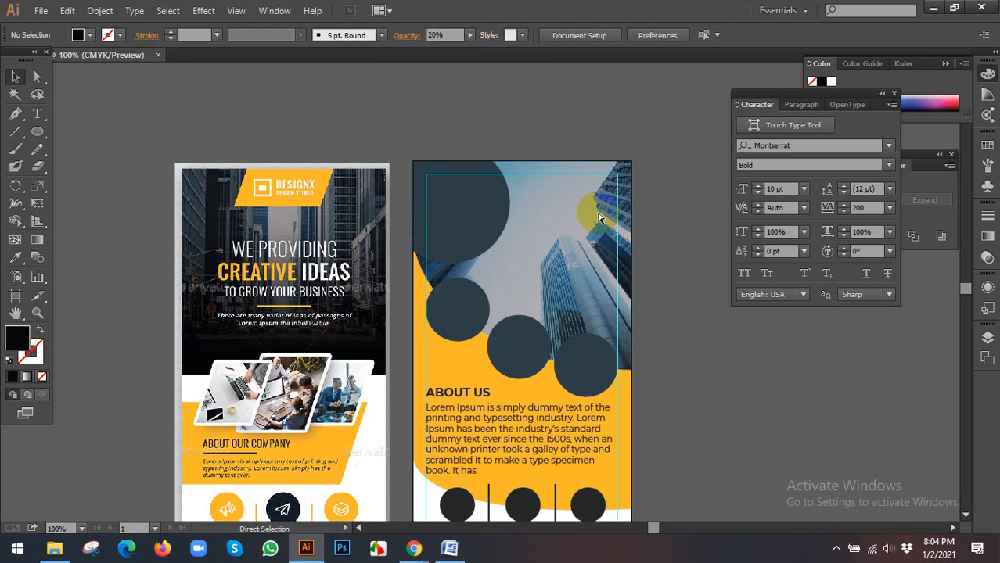
Try moving the header's large dark corner circle, and undo the edits back to before the photo's clipping mask.
scroll(554, 212, "up", 1)
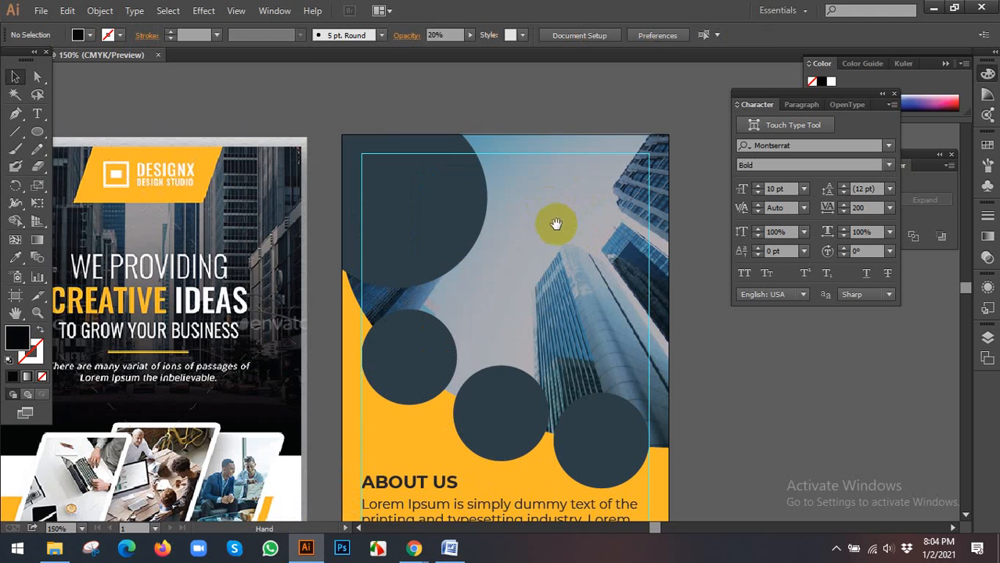
left_click(389, 190)
left_click_drag(389, 190, 533, 212)
key("ctrl+z")
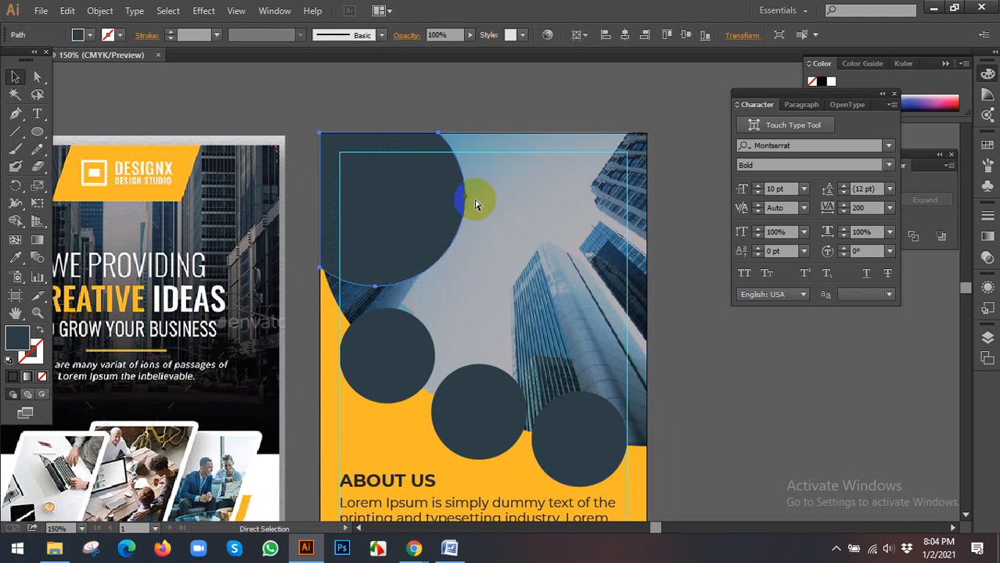
key("ctrl+z")
key("ctrl+z")
key("ctrl+z")
key("ctrl+z")
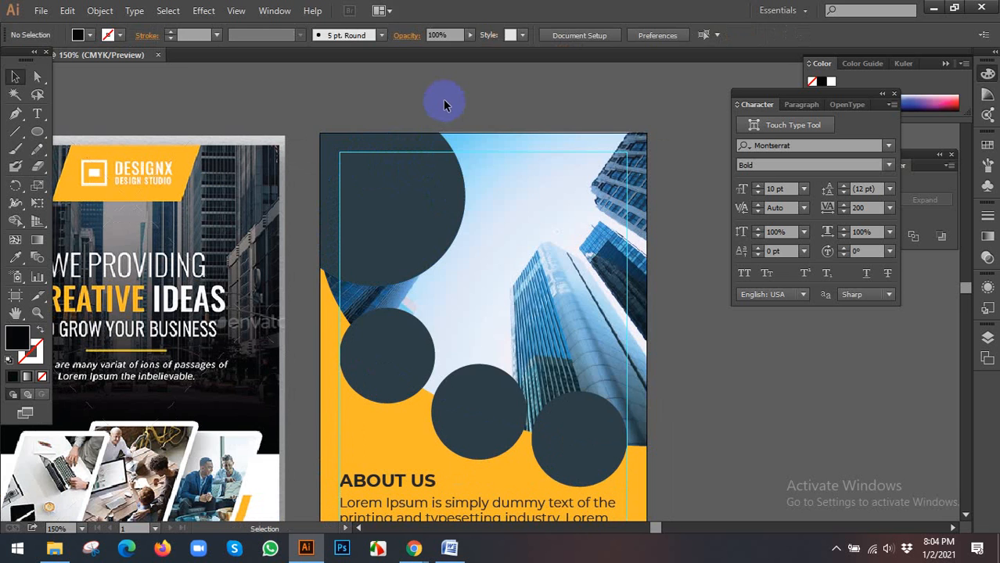
key("ctrl+z")
left_click(414, 89)
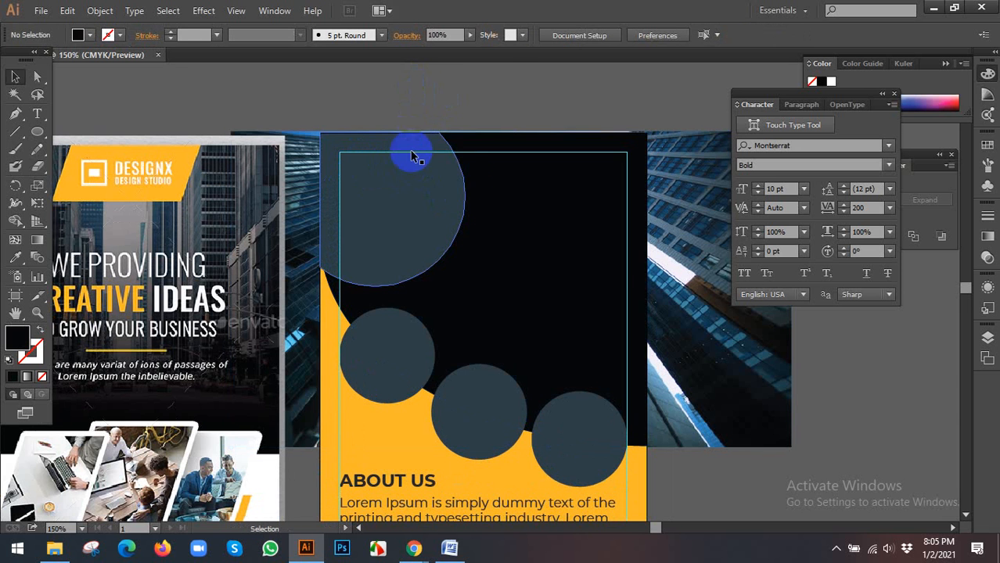
Delete the large dark circle from the corner of the flyer's header.
left_click(571, 196)
key("ctrl")
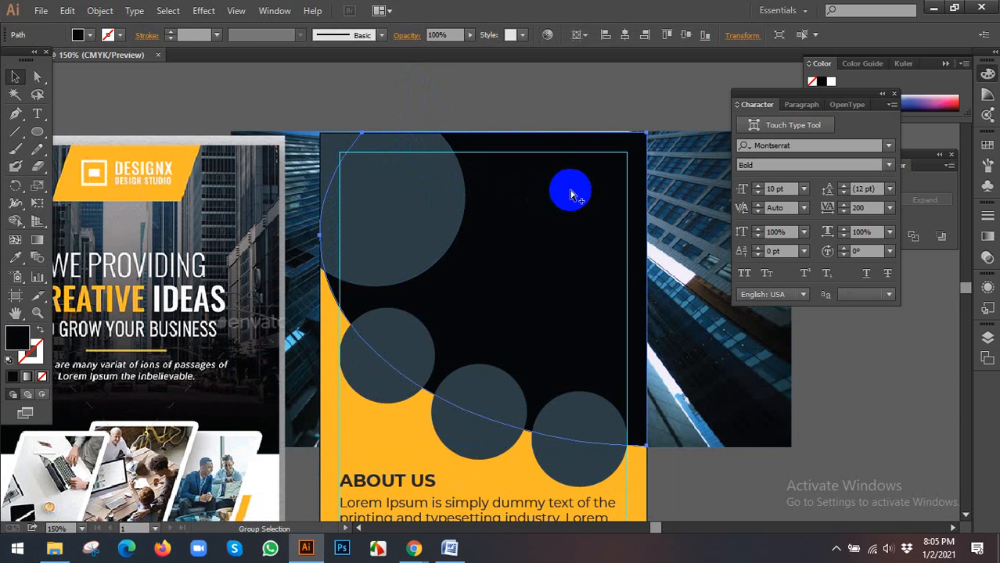
left_click(492, 97)
left_click(573, 235)
key("ctrl+2")
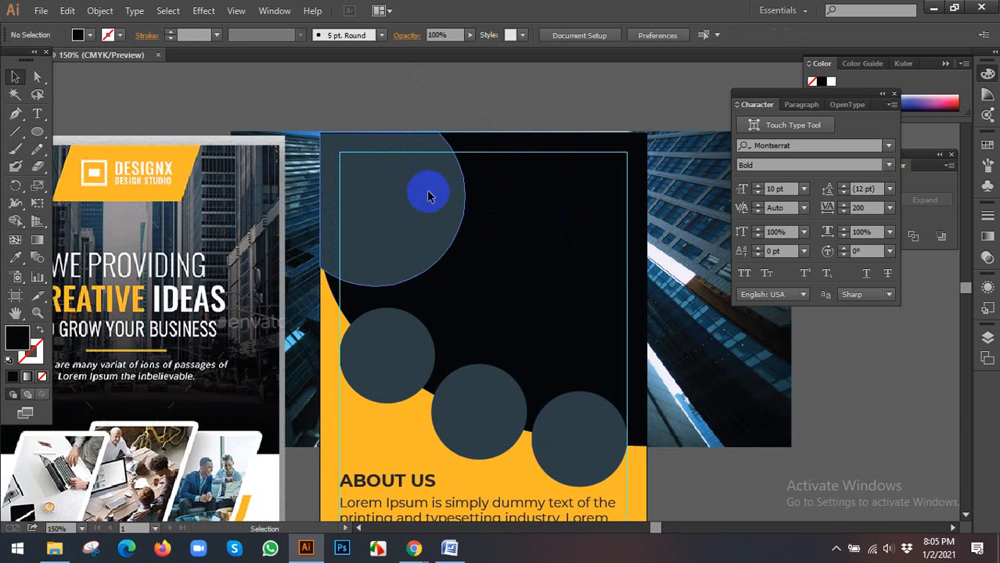
left_click(426, 193)
key("Delete")
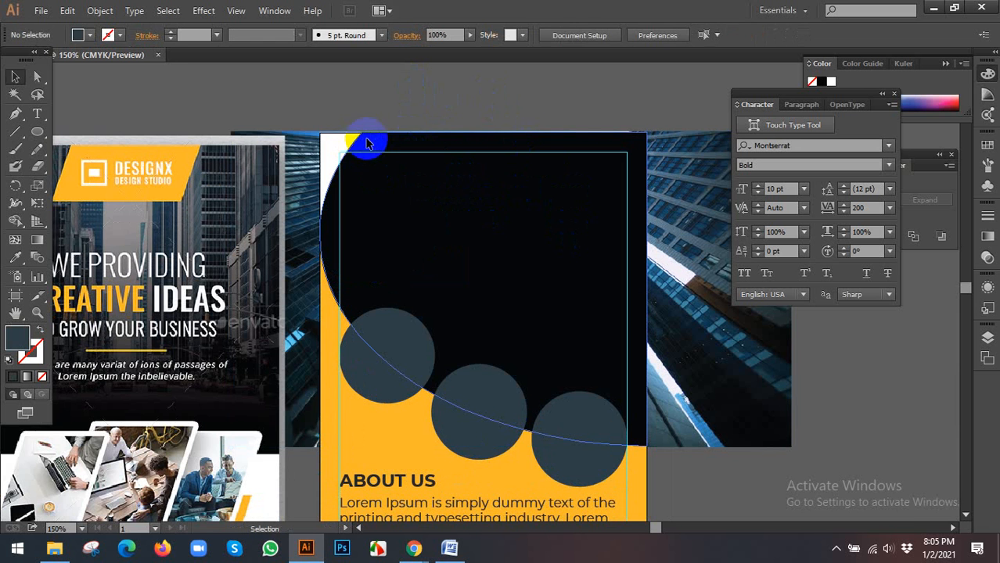
Move the dark header shape's upper-left anchor point outward to cover the white corner of the flyer.
left_click(344, 144)
scroll(352, 151, "up", 1)
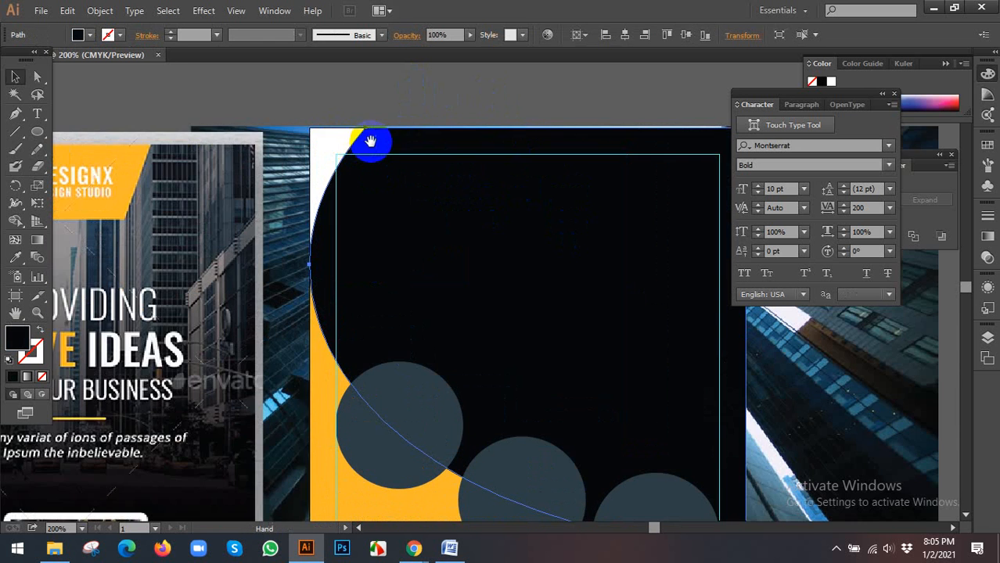
left_click_drag(369, 146, 382, 178)
left_click(36, 76)
scroll(329, 155, "up", 2)
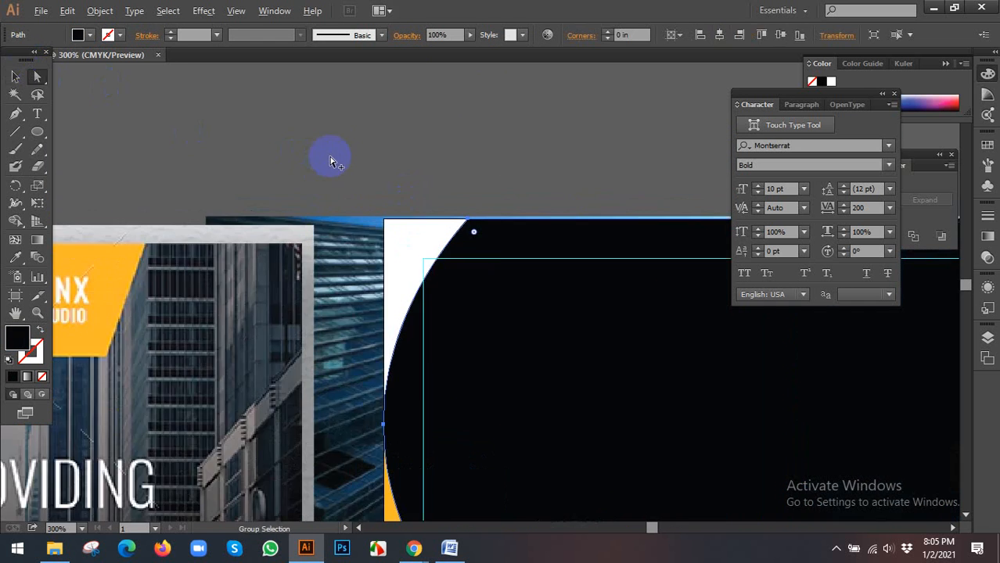
left_click_drag(512, 245, 395, 224)
scroll(415, 188, "down", 2)
scroll(382, 135, "down", 2, "alt")
key("v")
scroll(384, 142, "down", 1)
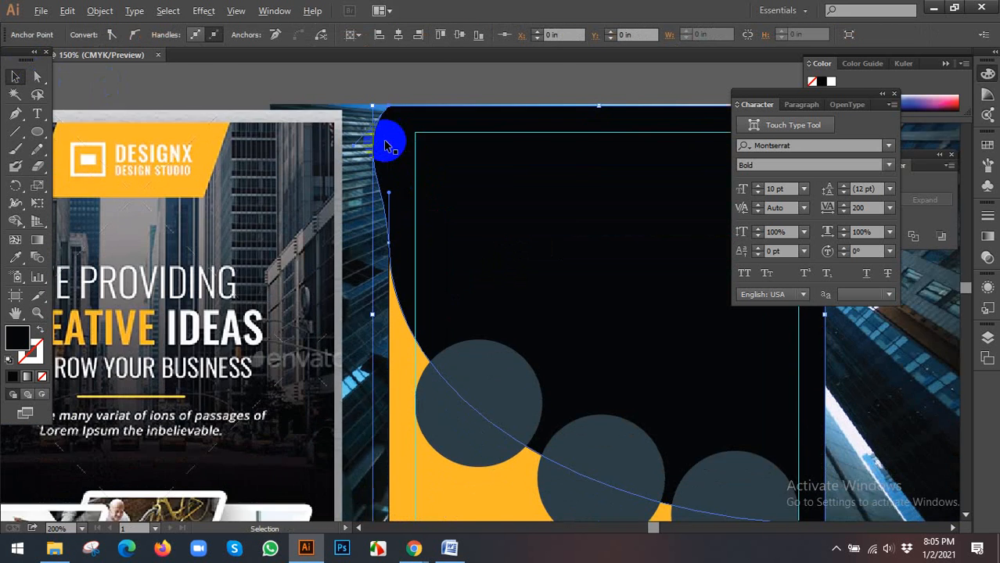
scroll(388, 145, "down", 1, "alt")
scroll(435, 357, "down", 1)
Try trimming the dark header shape's overhang against the yellow shape with Shape Builder, and cancel the Move dialog.
left_click(412, 383)
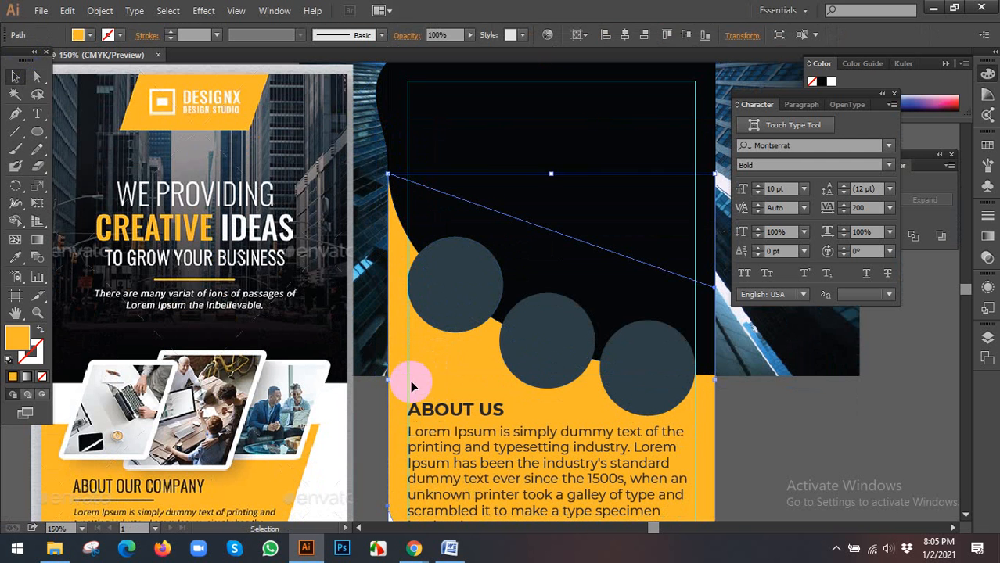
left_click(464, 114, "shift")
scroll(319, 250, "up", 2)
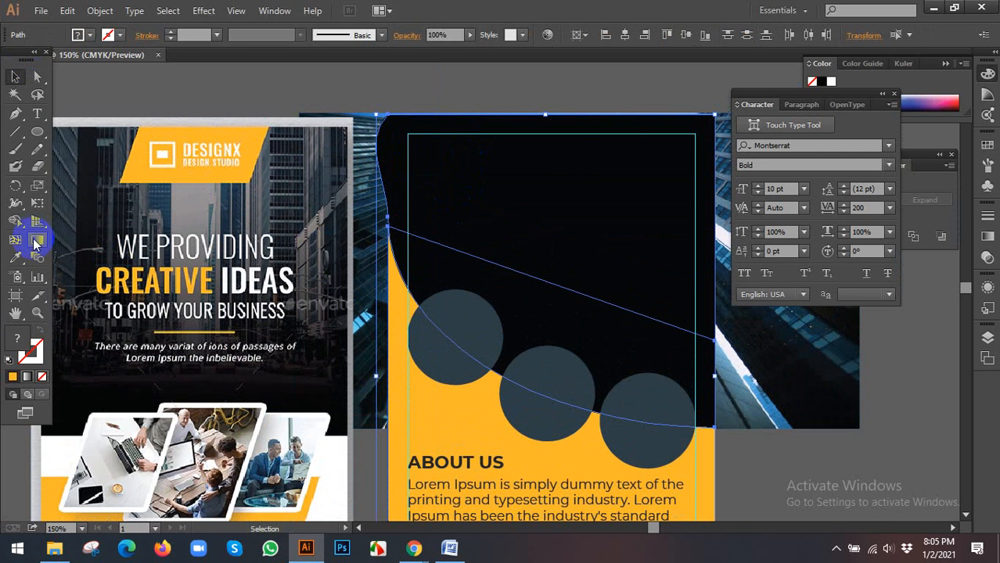
left_click_drag(15, 219, 67, 219)
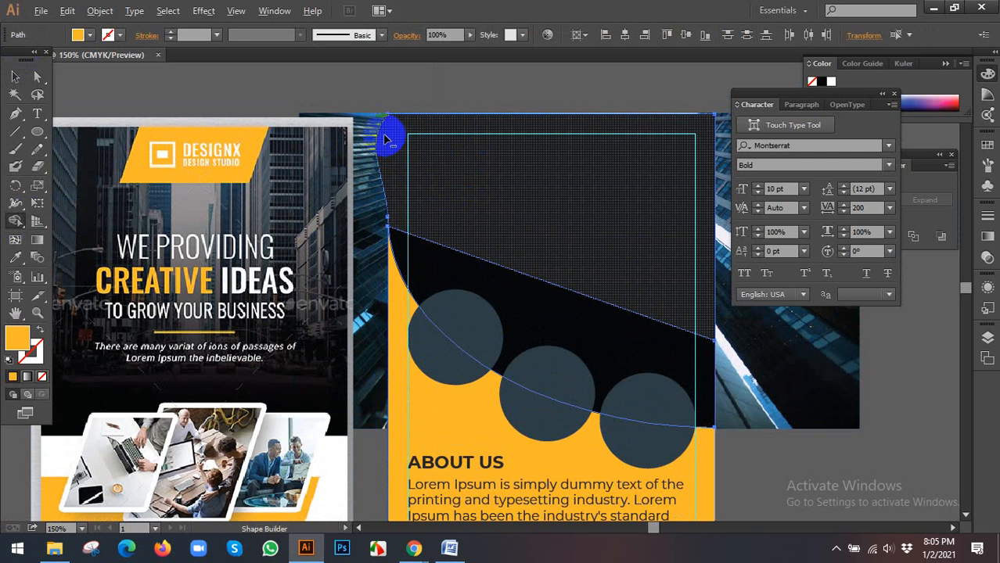
key("alt+v")
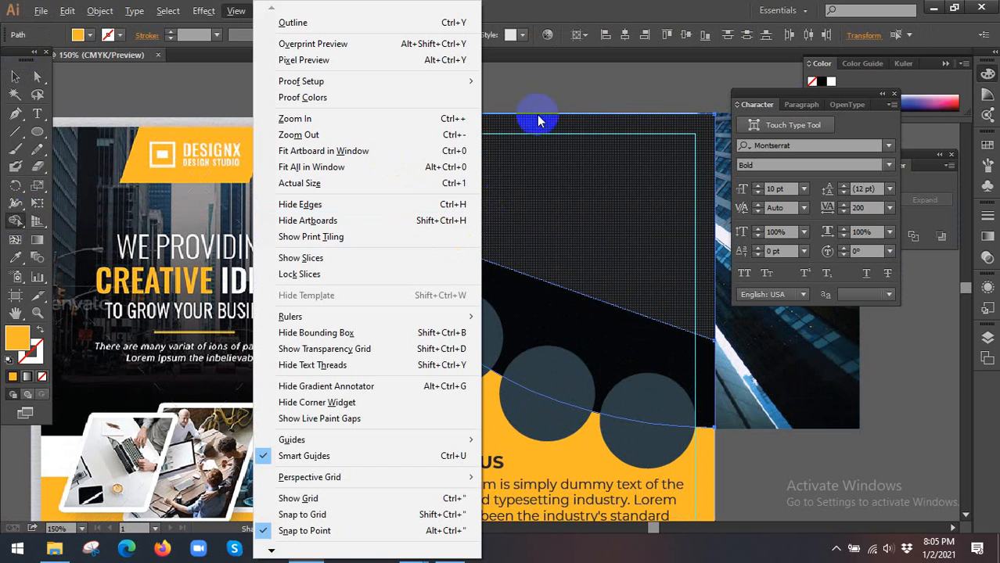
left_click(15, 76)
double_click(15, 76)
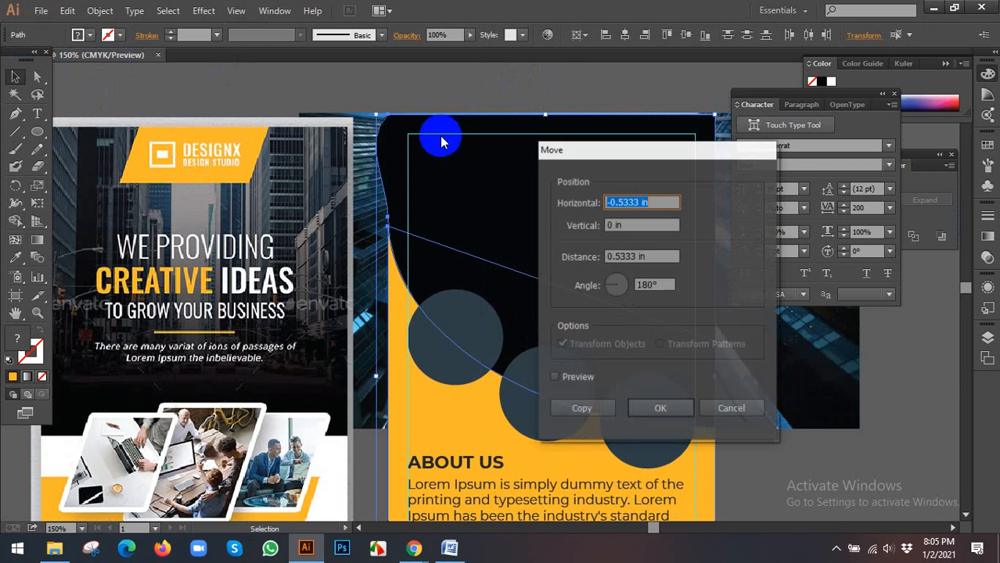
left_click(733, 411)
Trim the dark header shape's overhang beyond the flyer's left edge with Shape Builder, and deselect everything.
scroll(656, 364, "down", 3)
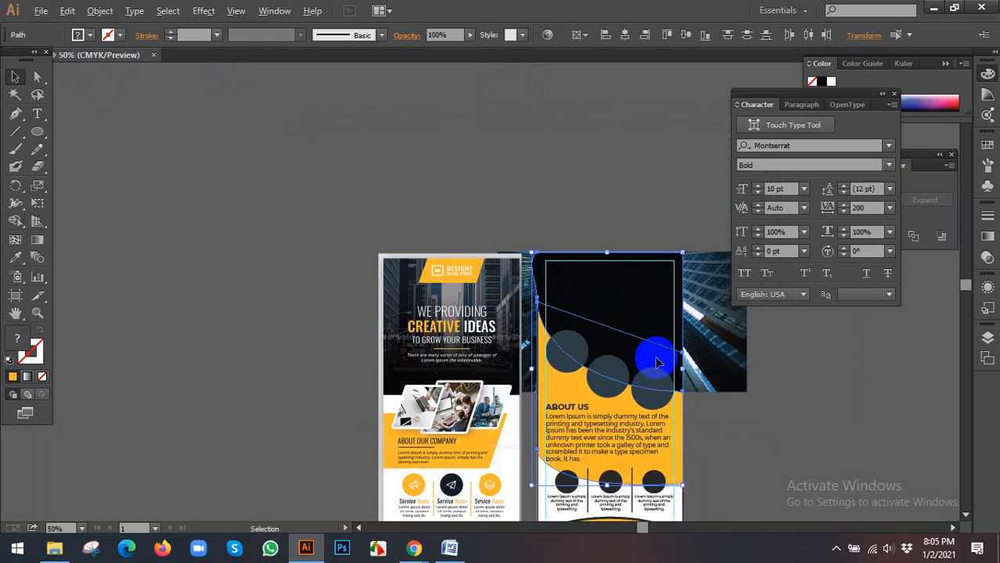
left_click(733, 388)
scroll(709, 396, "up", 2)
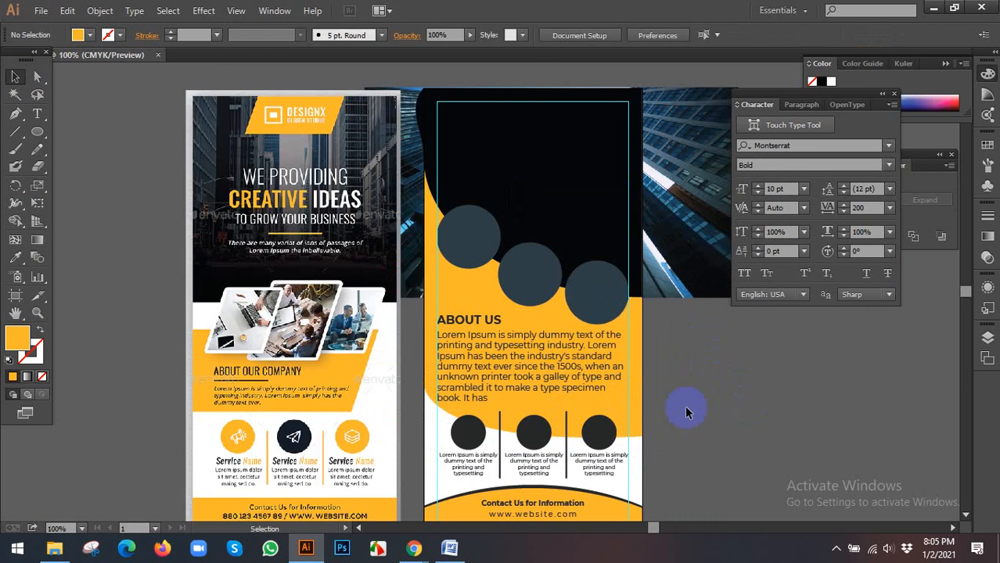
left_click(630, 465)
scroll(481, 140, "up", 1)
left_click(515, 182, "shift")
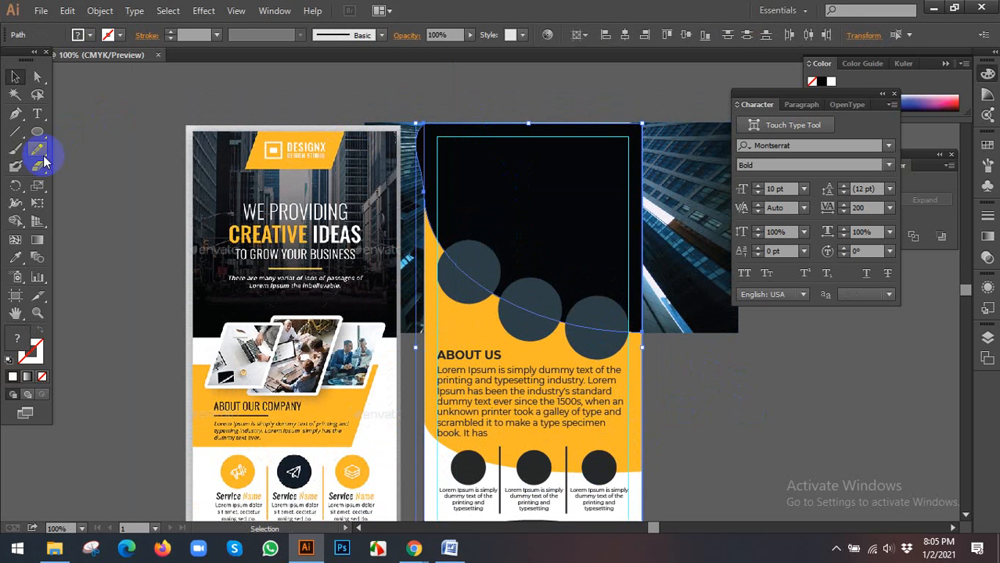
left_click(11, 222)
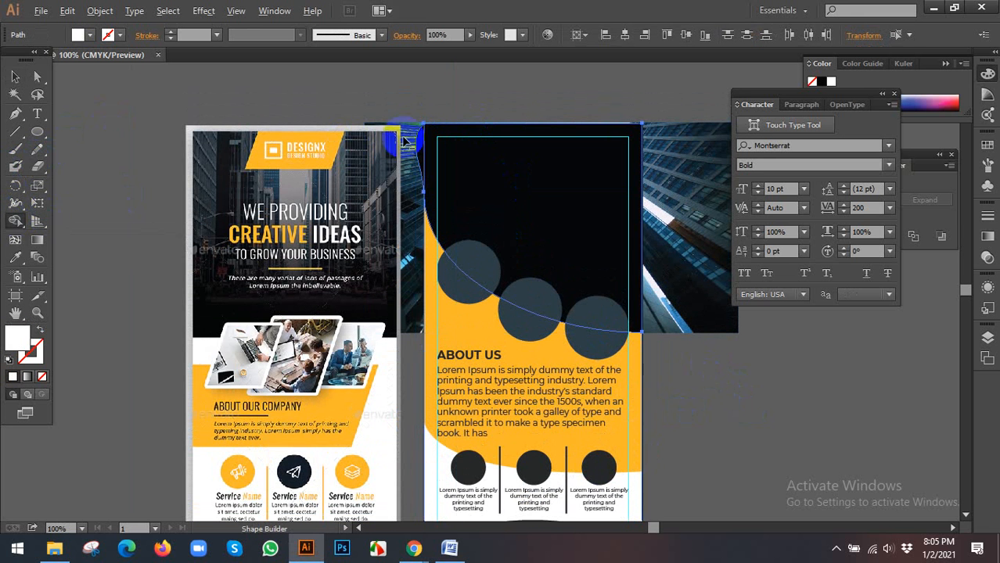
scroll(411, 143, "up", 2)
key("b")
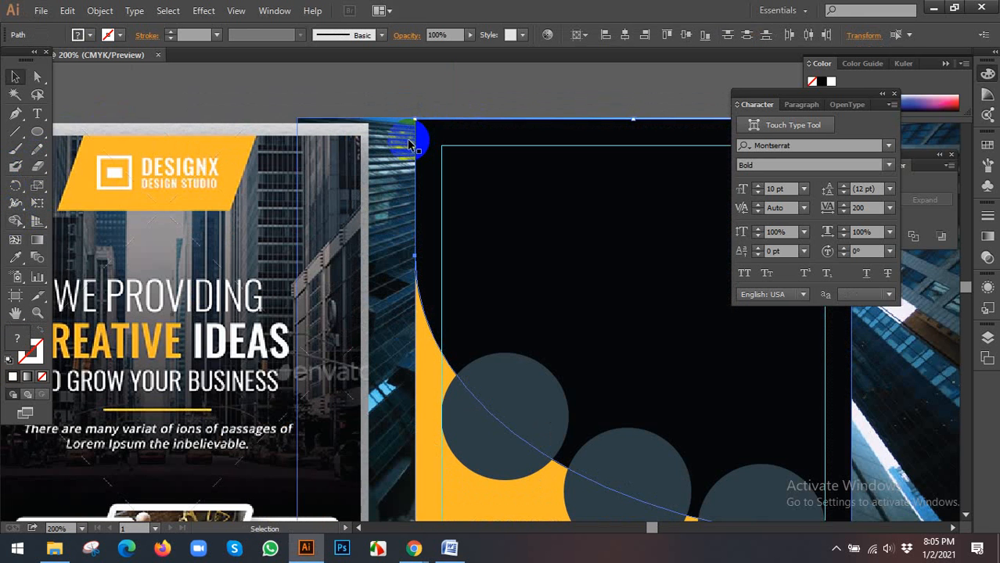
scroll(431, 129, "down", 4)
key("ctrl+shift+a")
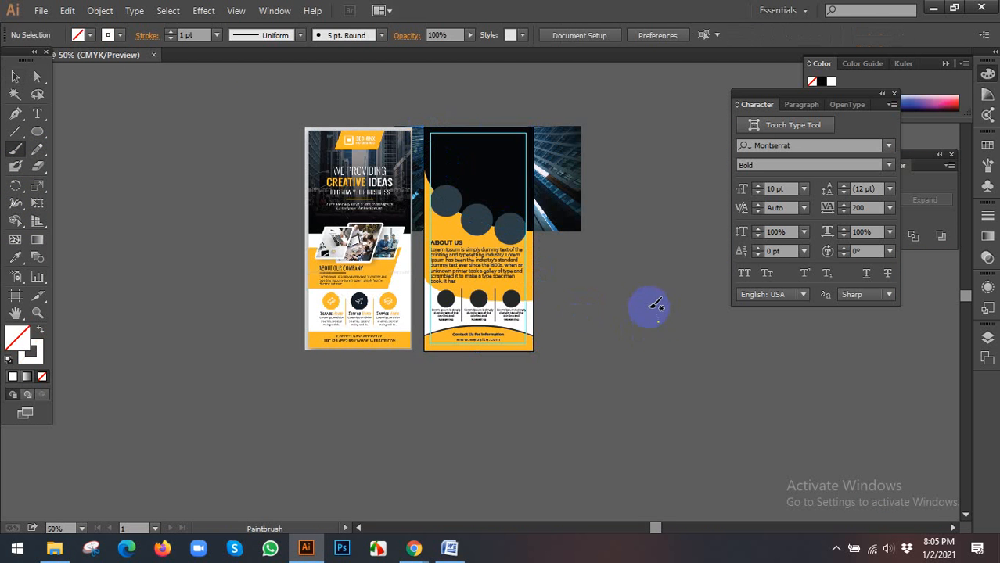
key("ctrl+z")
left_click(587, 168)
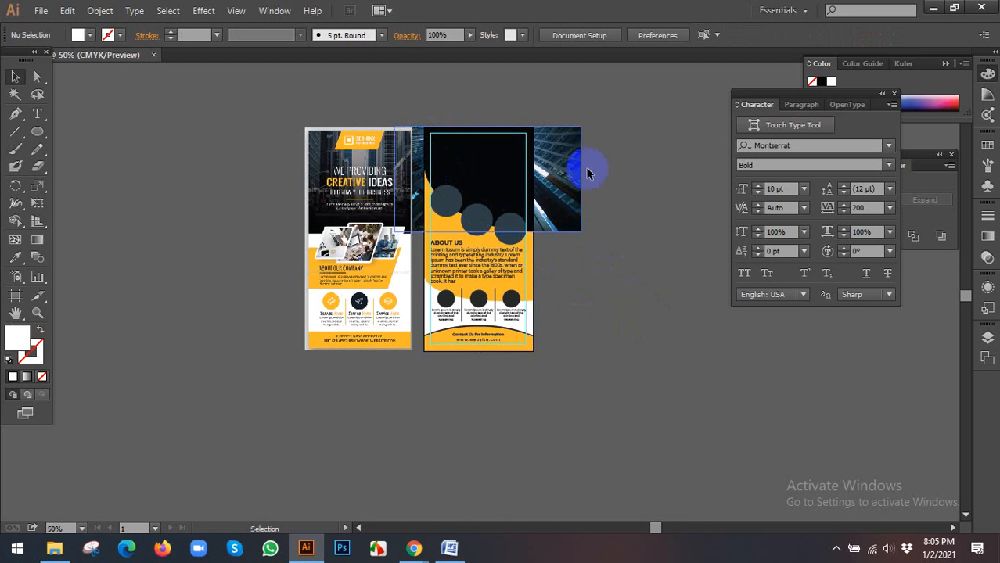
scroll(609, 120, "up", 2)
left_click_drag(610, 120, 657, 138)
left_click(432, 194)
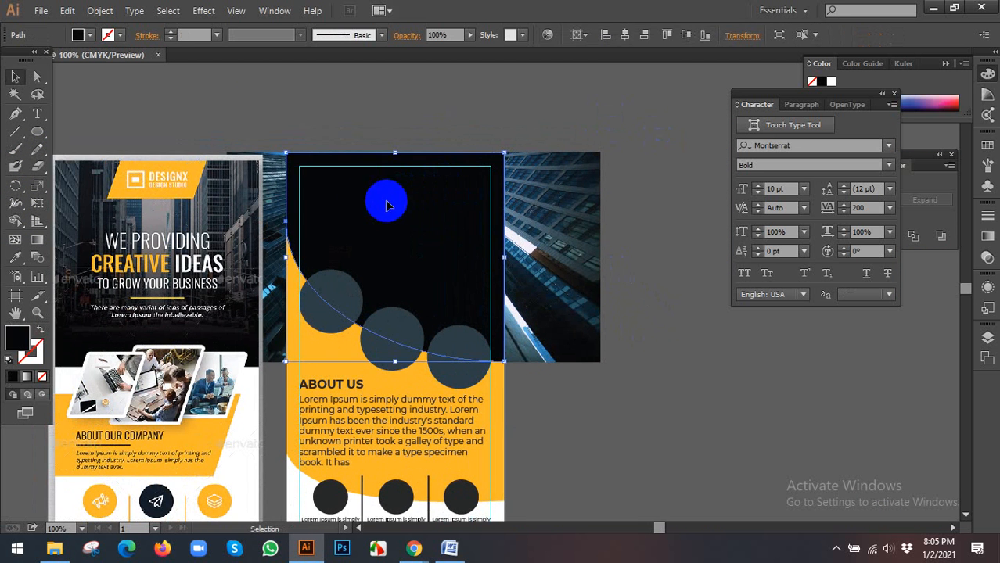
scroll(344, 197, "up", 1)
left_click_drag(346, 194, 429, 201)
key("ctrl+z")
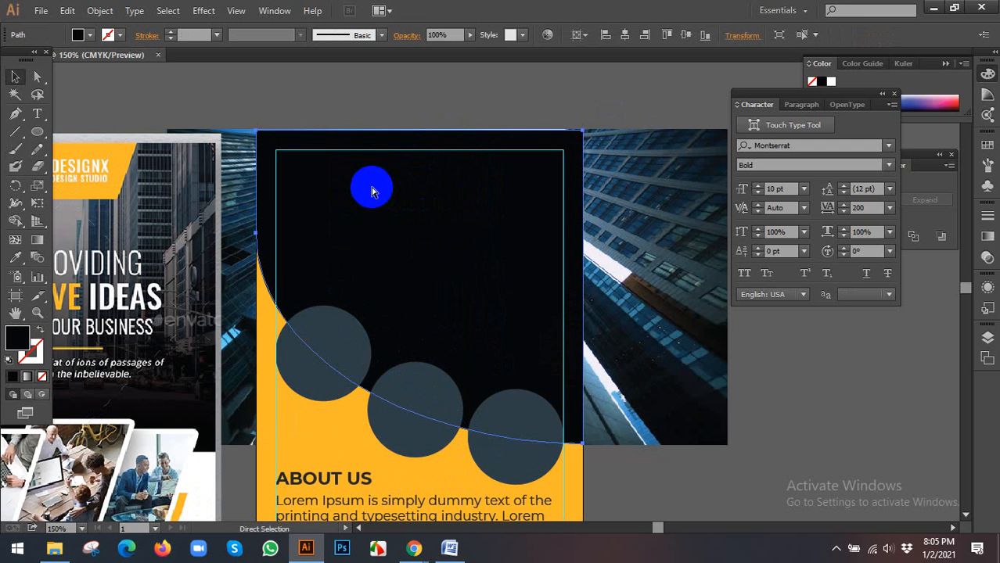
key("ctrl+shift+a")
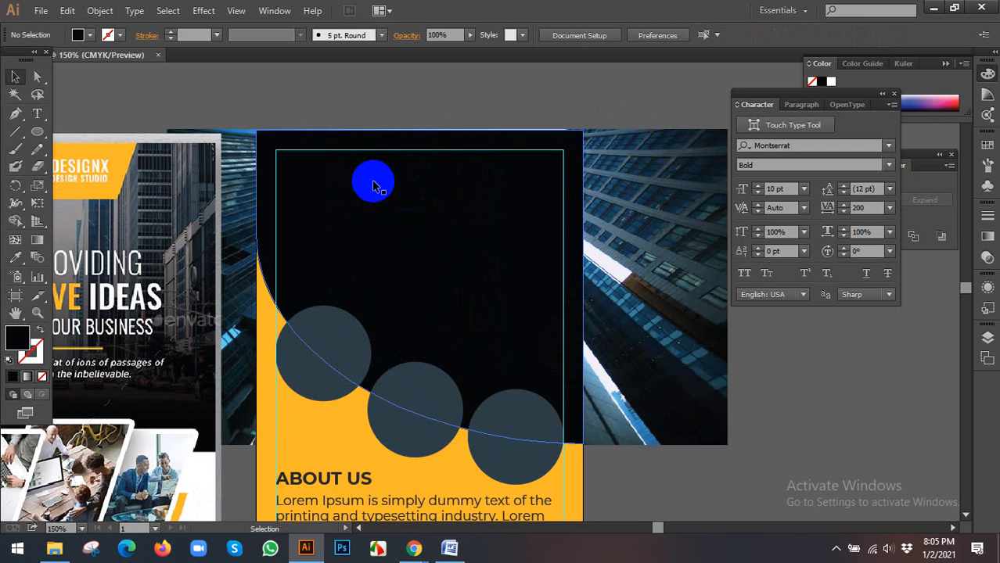
Make a clipping mask from the dark header shape and the skyscraper photo, and look at the clip group in isolation mode.
scroll(384, 175, "down", 1)
left_click(406, 174)
left_click(591, 196, "shift")
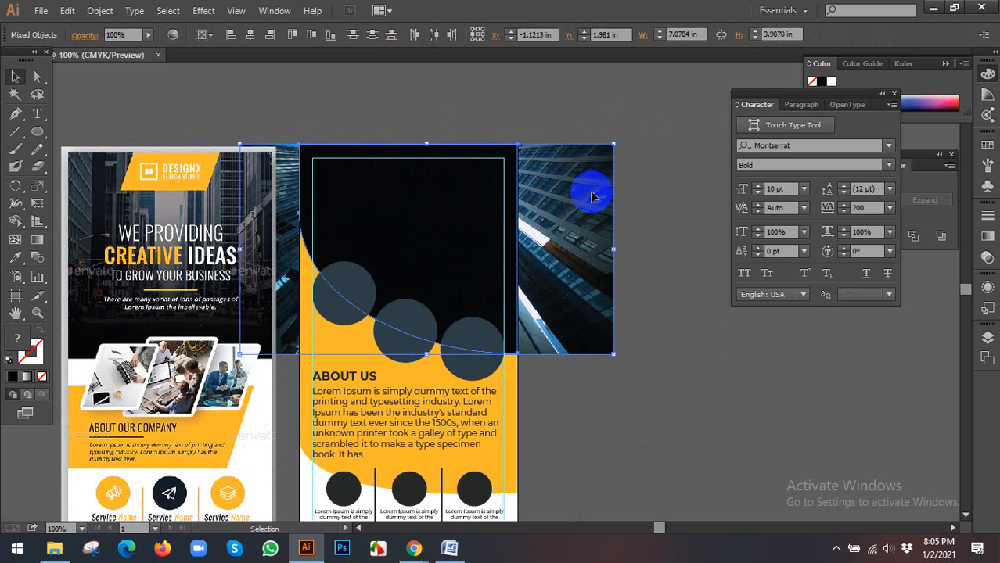
right_click(591, 196)
left_click(643, 275)
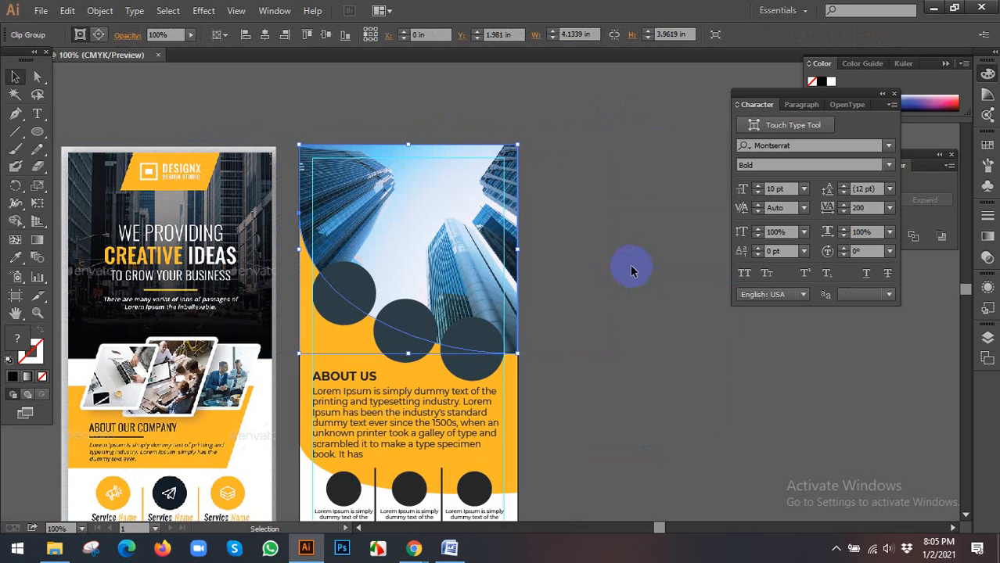
left_click(630, 270)
double_click(401, 212)
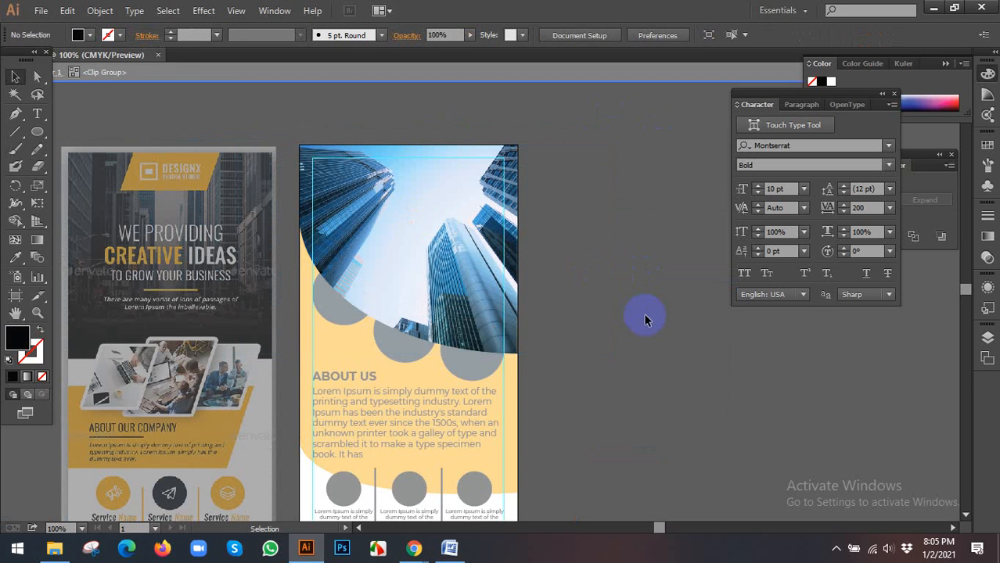
double_click(606, 284)
left_click_drag(558, 258, 630, 288)
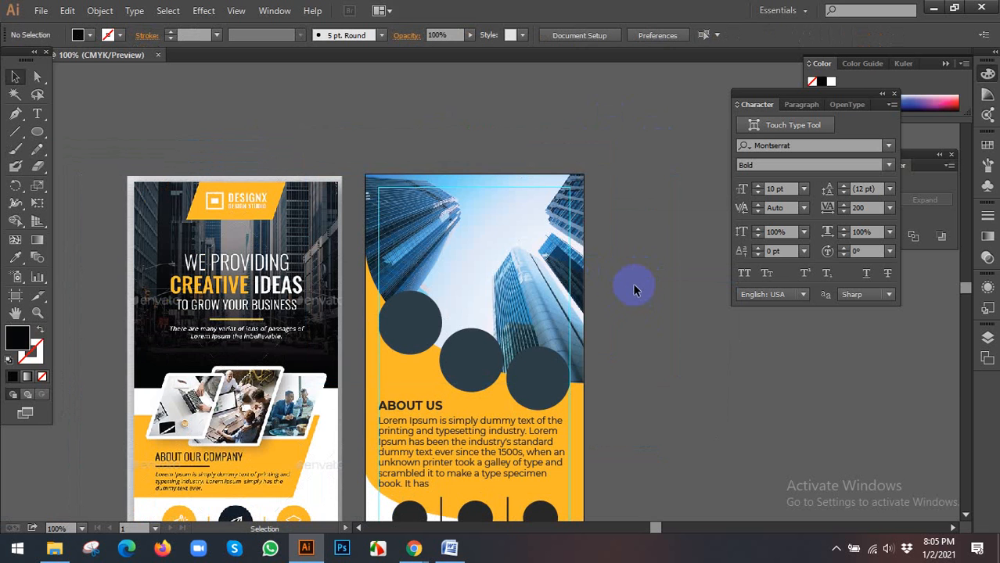
Undo the edits back to the dark header shape with its large corner circle, and clear the selection.
key("ctrl+z")
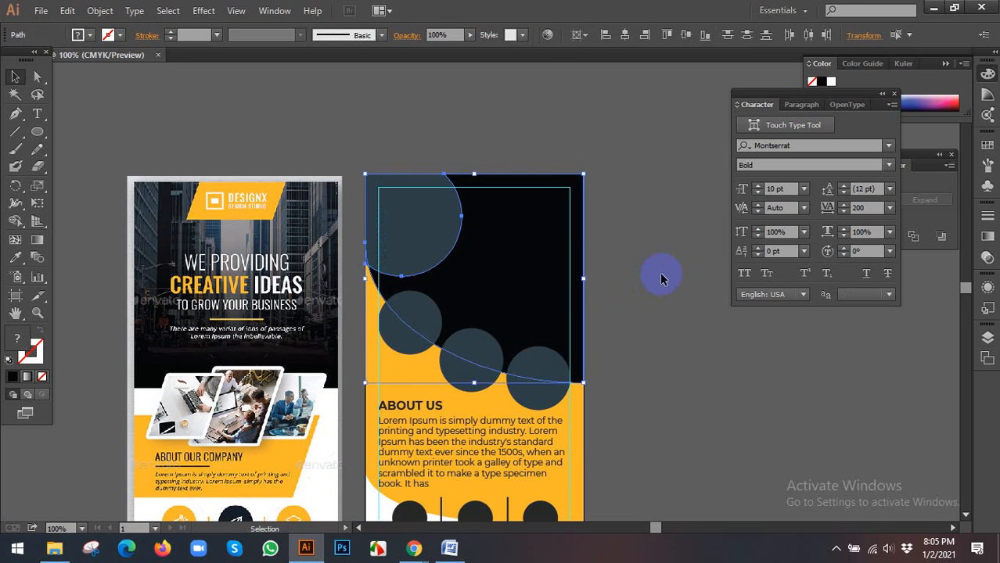
left_click(661, 271)
left_click_drag(661, 275, 674, 266)
Set the dark header shape's blend mode to Multiply and its opacity to 20%, cancel the Move dialog, and deselect.
left_click(570, 250)
left_click(570, 250)
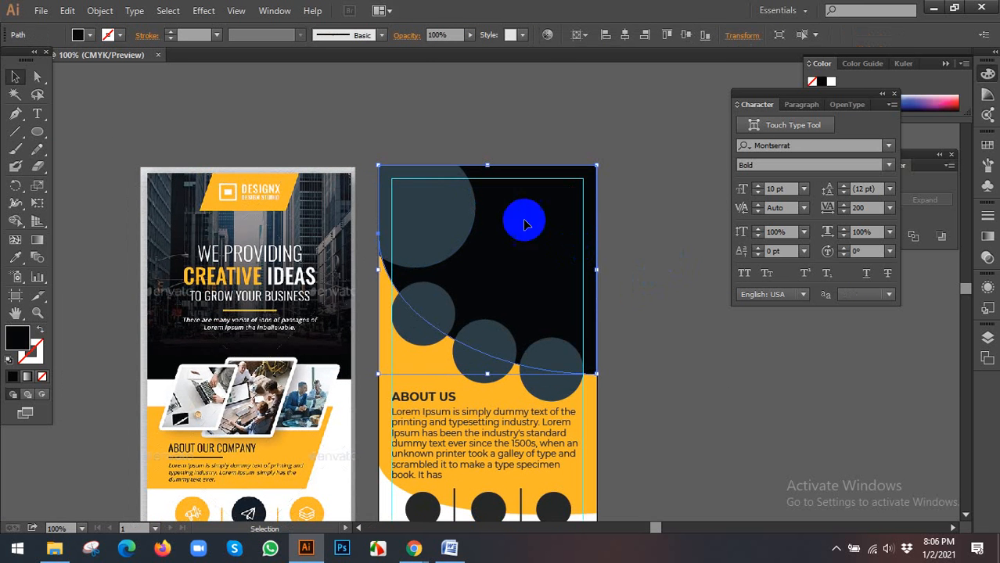
left_click(405, 36)
left_click(306, 59)
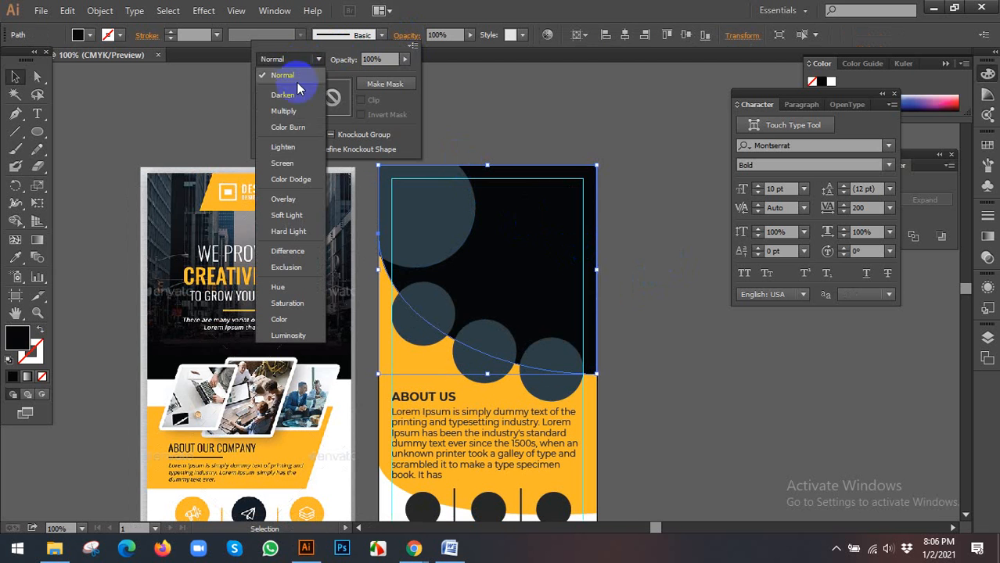
left_click(282, 100)
left_click(373, 60)
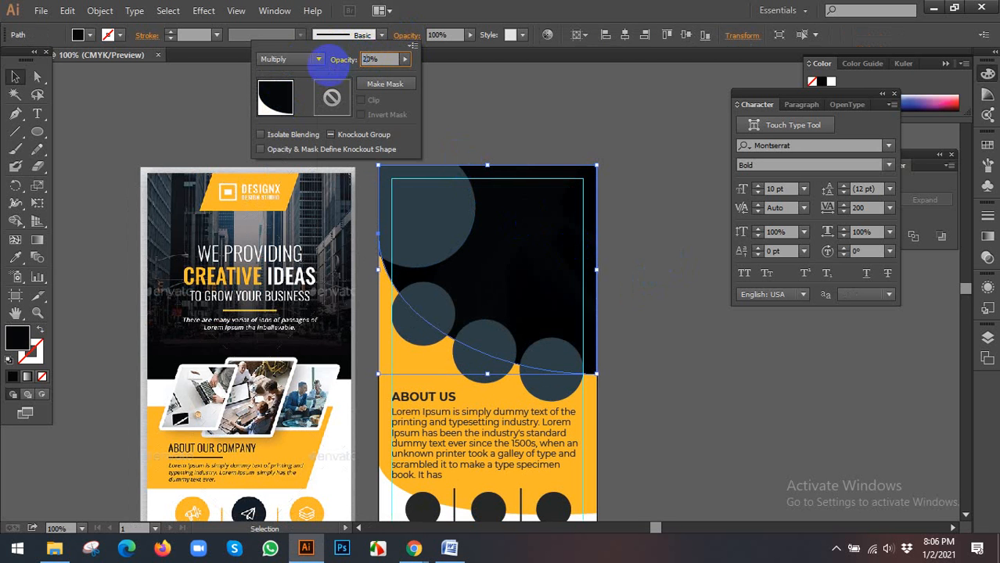
type("20%")
key("Return")
left_click(709, 406)
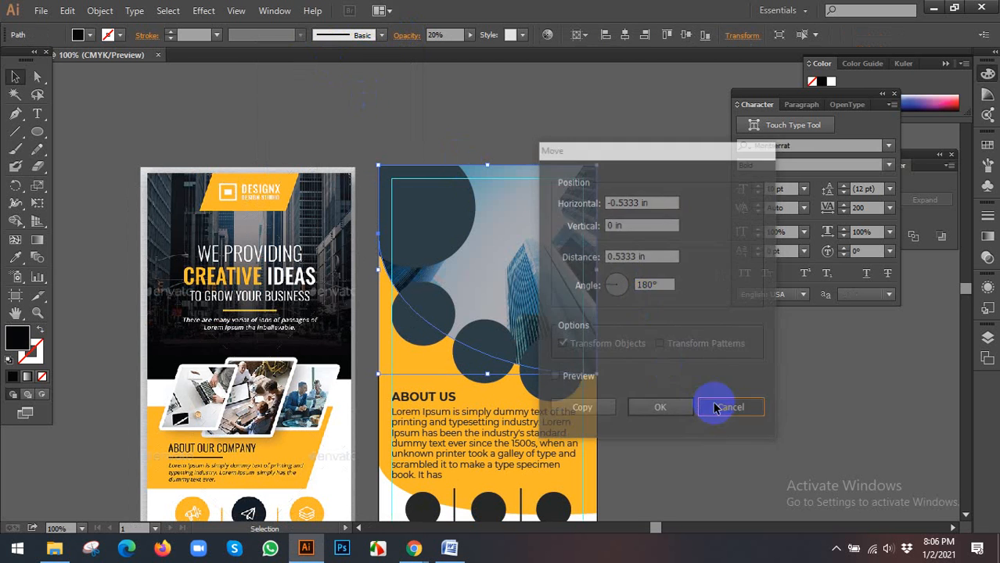
left_click(649, 255)
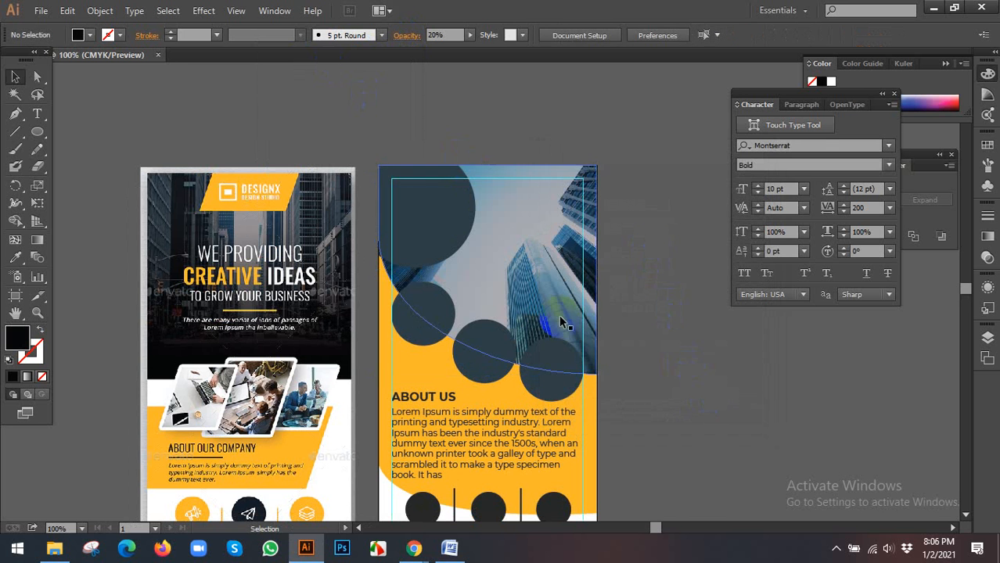
Switch to Chrome, admit the waiting participant to the Google Meet call, and return to Illustrator.
mouse_move(413, 548)
left_click(353, 501)
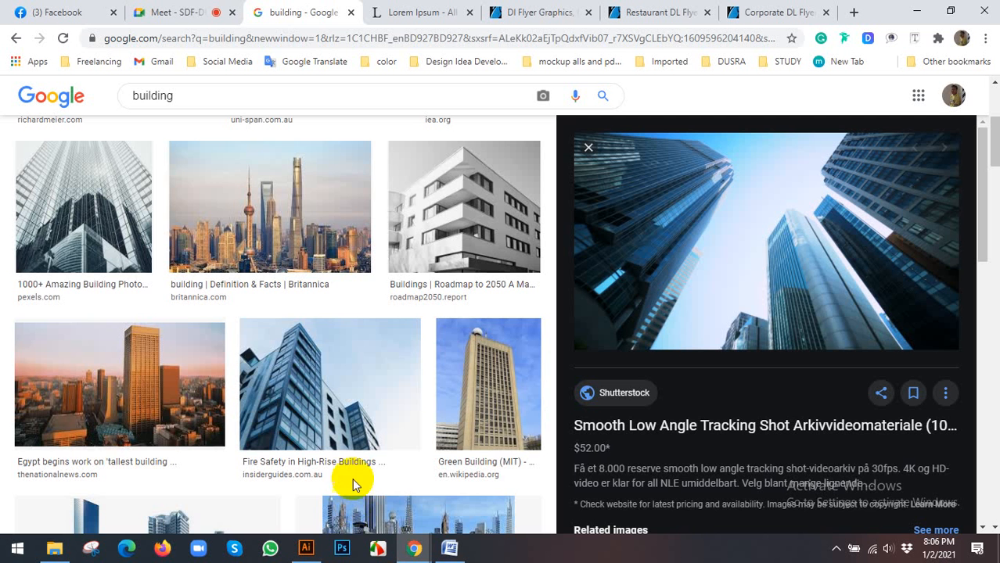
left_click(79, 12)
left_click(140, 11)
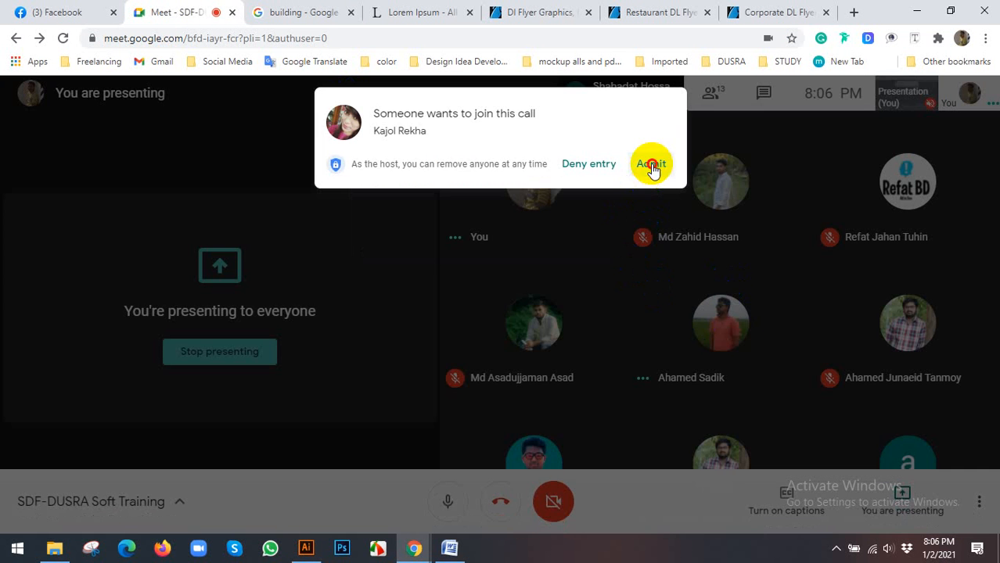
left_click(649, 165)
left_click(305, 549)
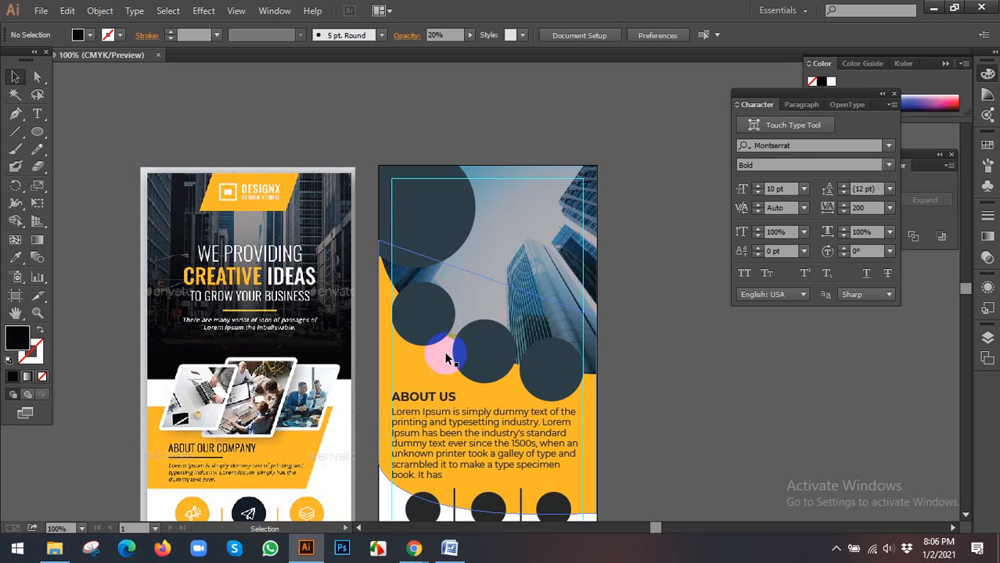
Match the header's large corner circle to the charcoal fill of the small service circles with the Eyedropper.
left_click_drag(530, 219, 576, 223)
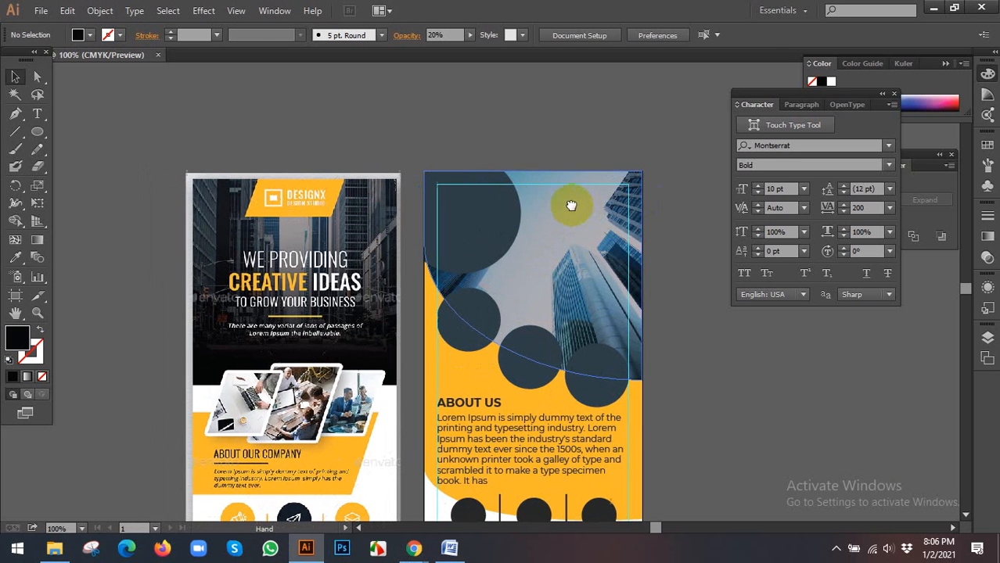
left_click(477, 206)
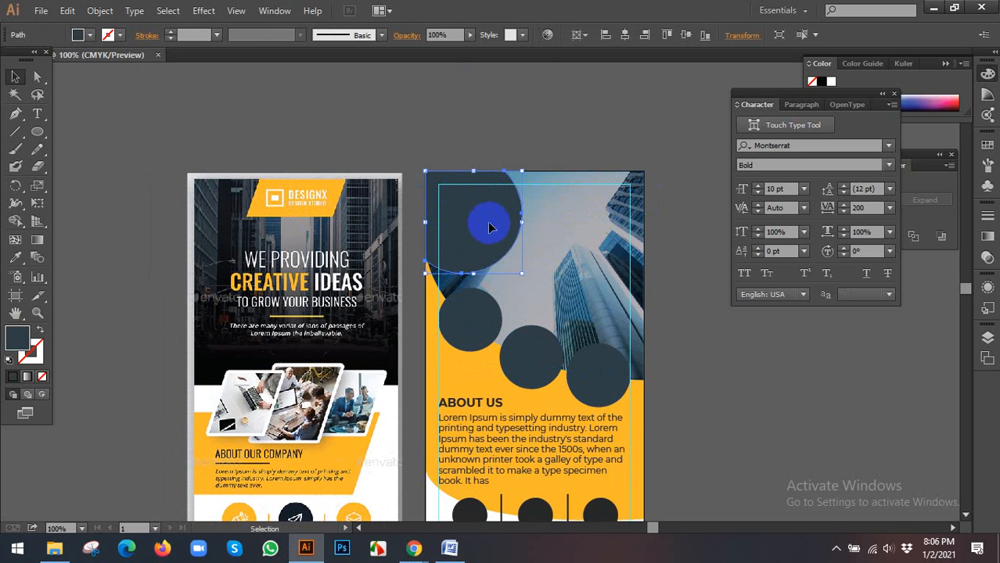
key("alt")
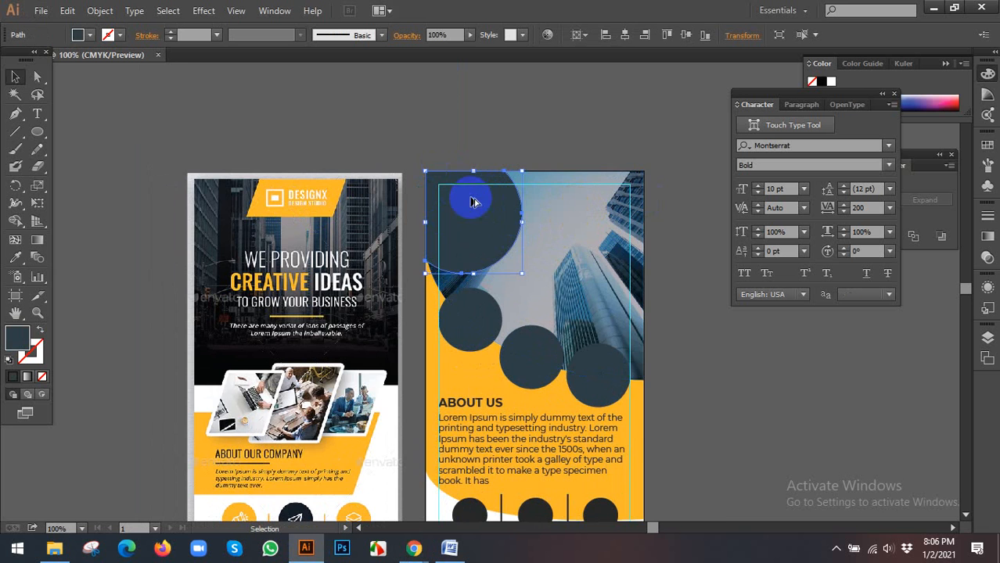
scroll(473, 202, "up", 1)
scroll(426, 283, "down", 1)
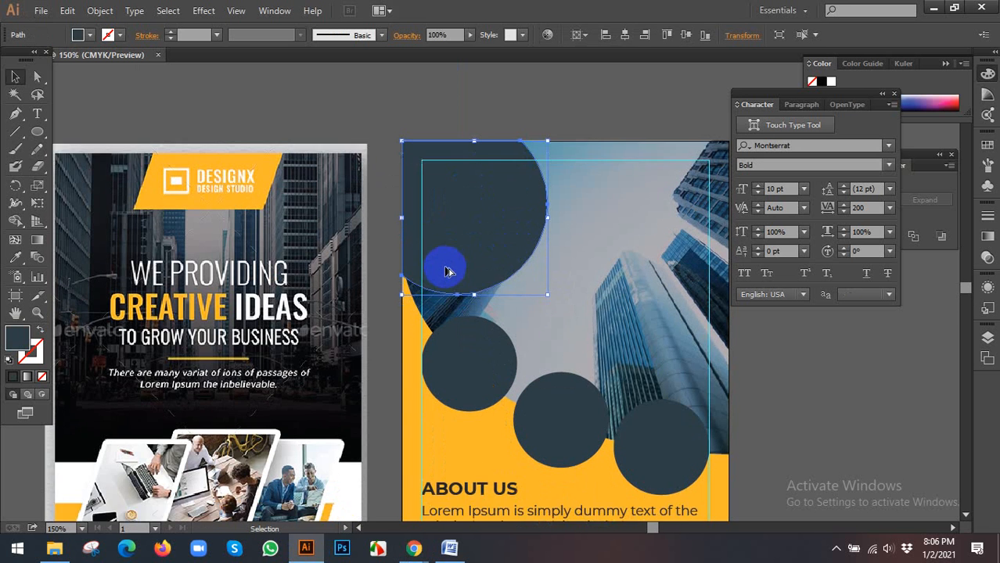
scroll(448, 272, "down", 1)
left_click(16, 260)
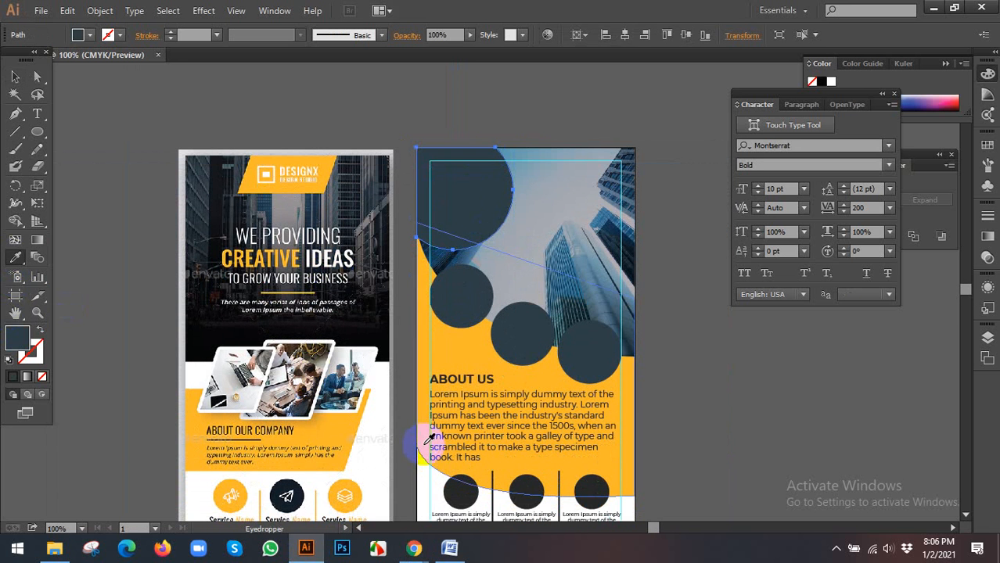
left_click(470, 486)
left_click(15, 76)
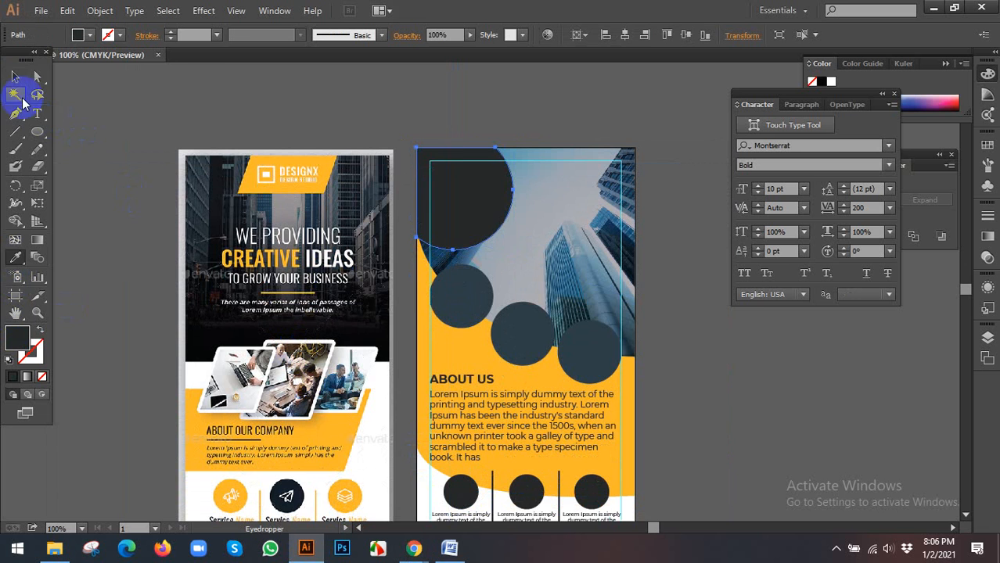
Set the large corner circle's opacity to 50%, and deselect it.
left_click(435, 36)
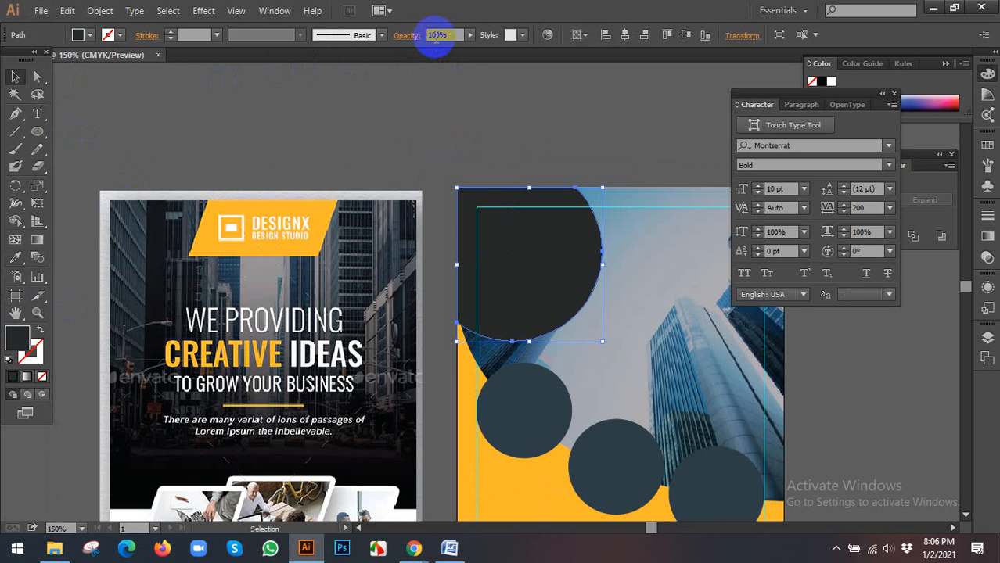
key("Return")
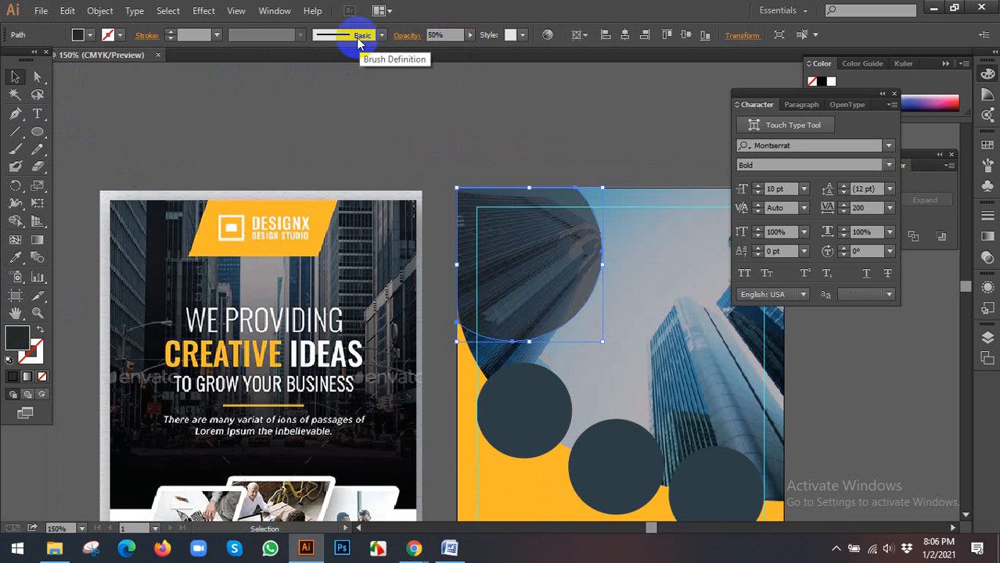
left_click(413, 115)
scroll(410, 117, "down", 1)
left_click_drag(411, 117, 353, 134)
Open the Logo Elements symbol library, enlarge it beside the flyer, and place its Leaf symbol above the artboard.
left_click(275, 10)
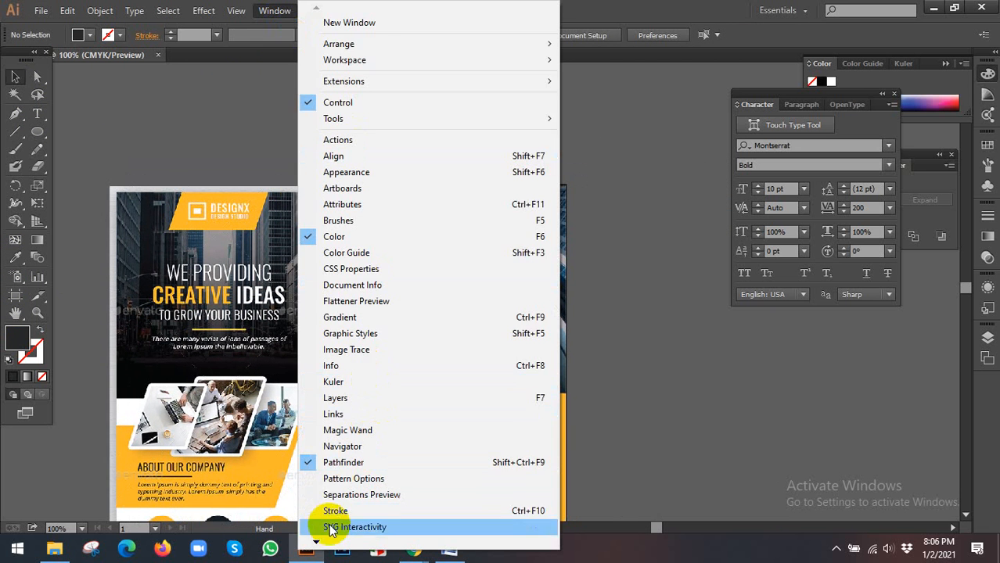
mouse_move(316, 542)
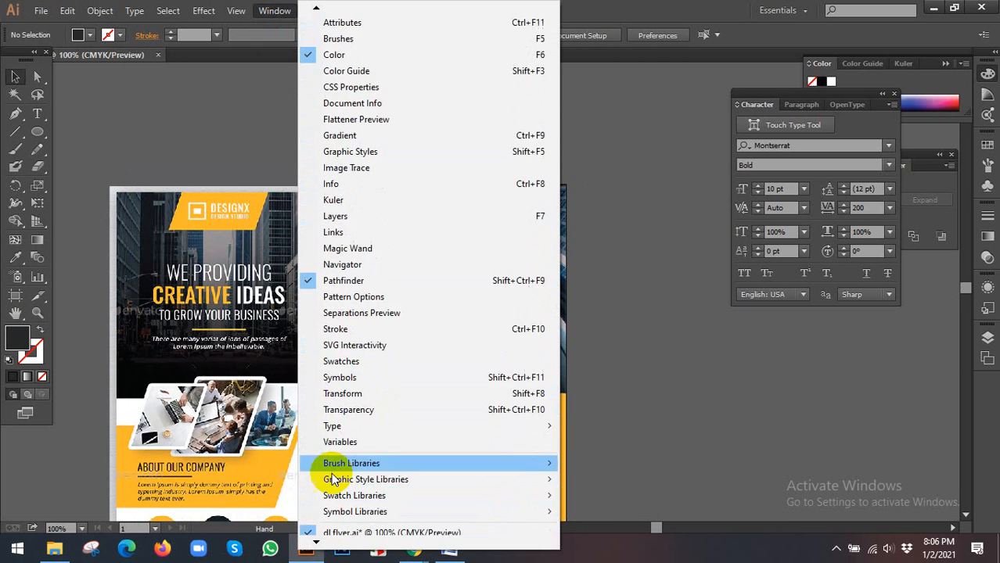
mouse_move(535, 510)
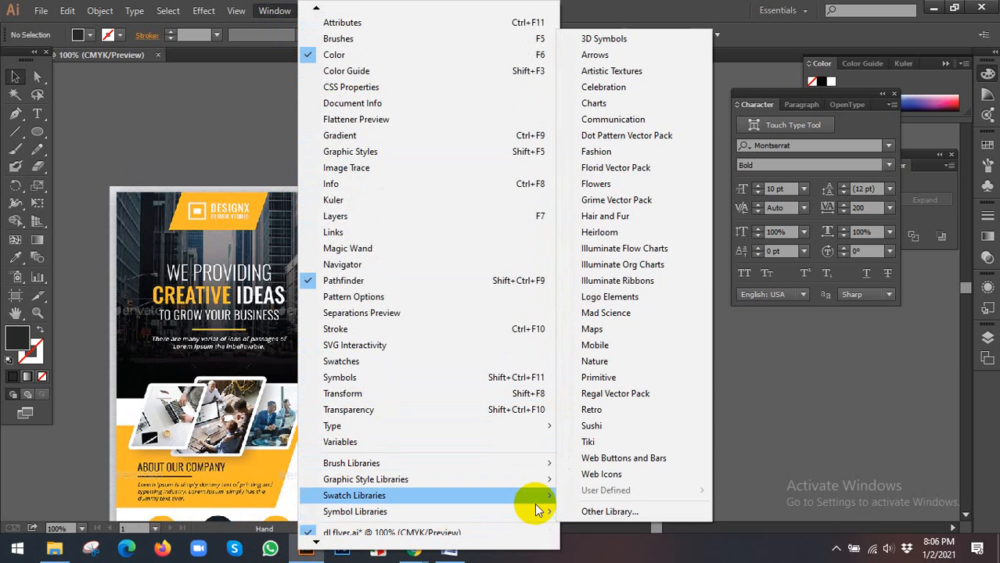
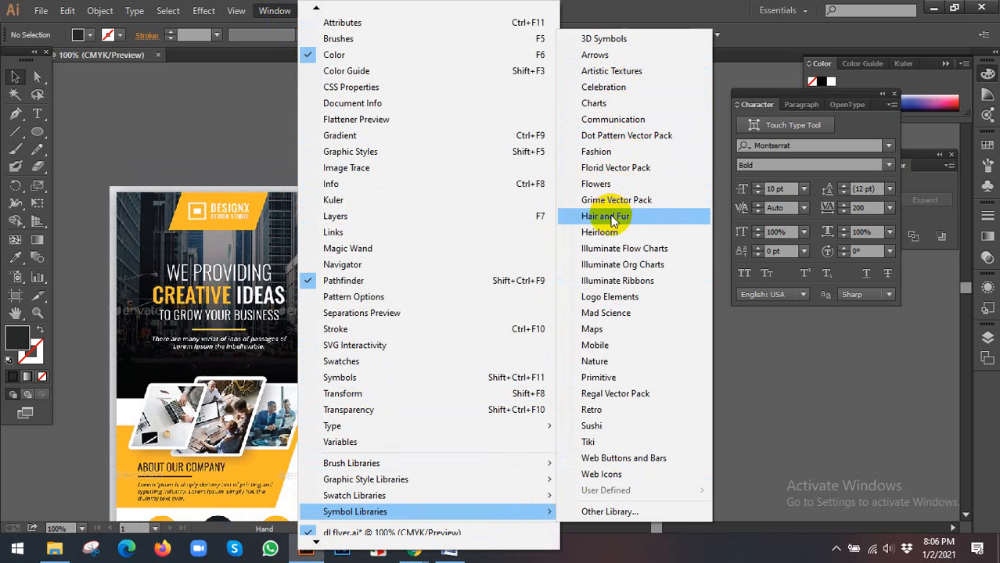
left_click(625, 300)
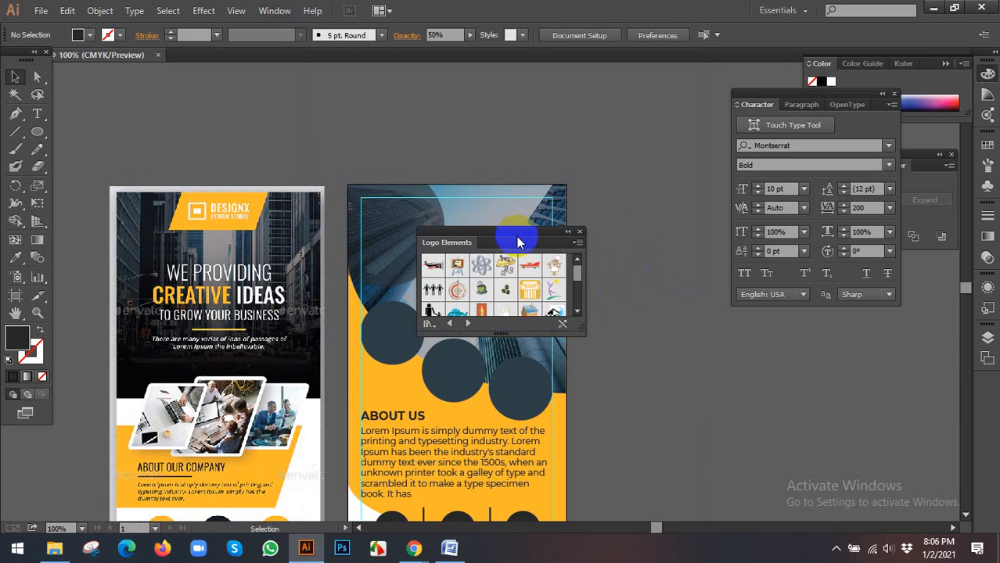
left_click_drag(518, 237, 783, 205)
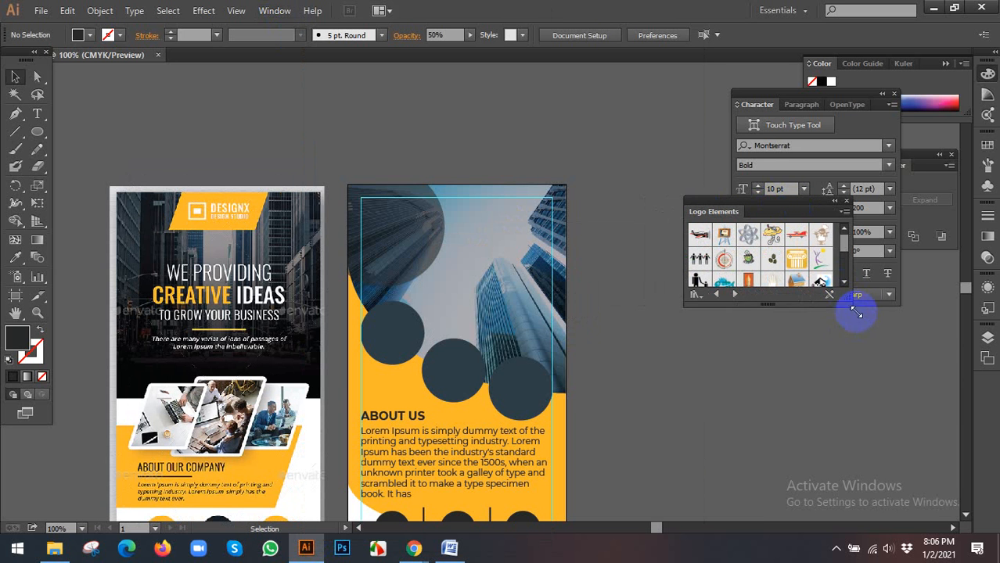
left_click_drag(855, 306, 907, 399)
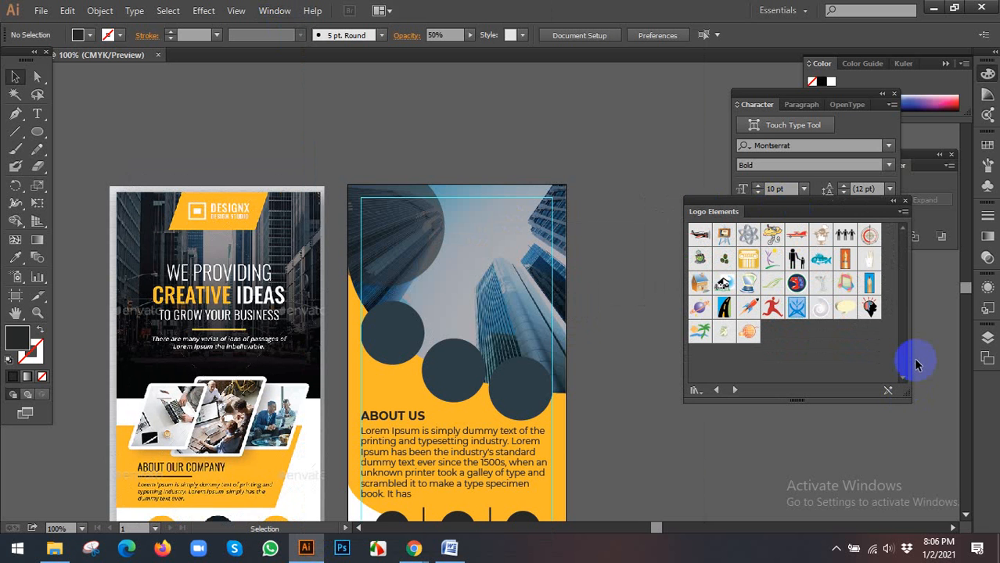
left_click_drag(775, 289, 572, 126)
Switch to Chrome, admit the waiting participant to the Google Meet call, and return to Illustrator.
mouse_move(414, 547)
left_click(375, 516)
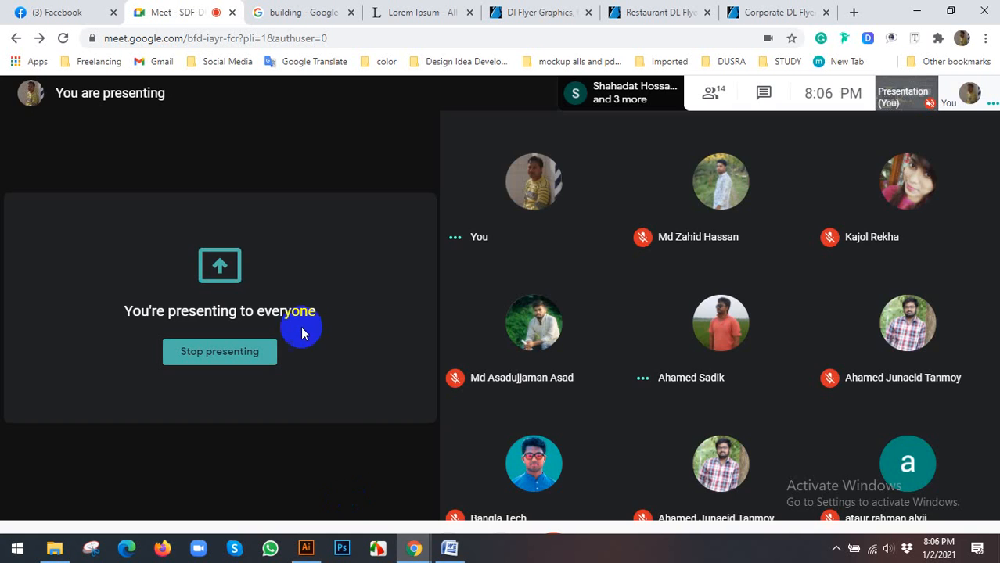
left_click(652, 166)
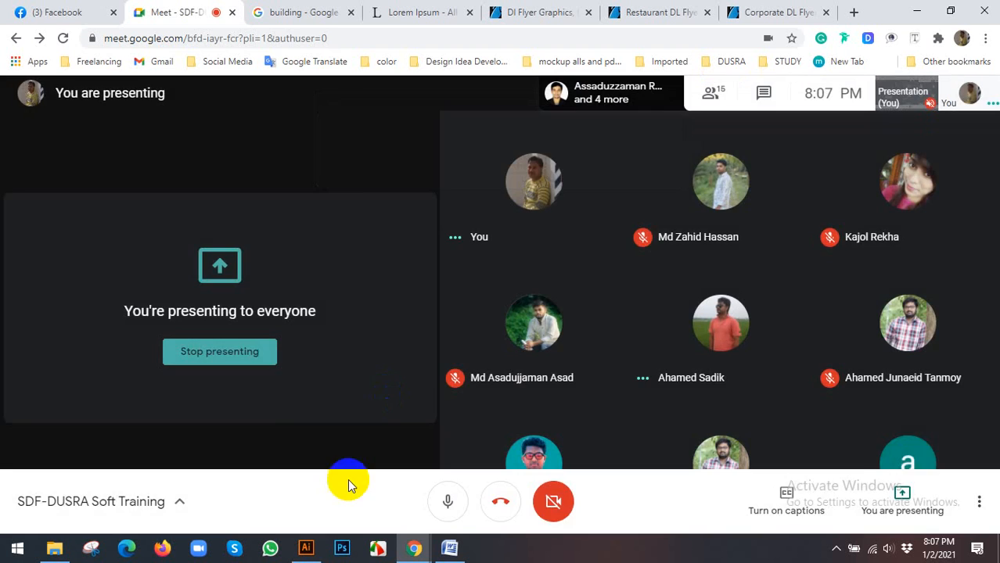
left_click(306, 548)
Move the Leaf symbol above the gap between the two designs and expand its object and fill.
scroll(594, 160, "up", 1)
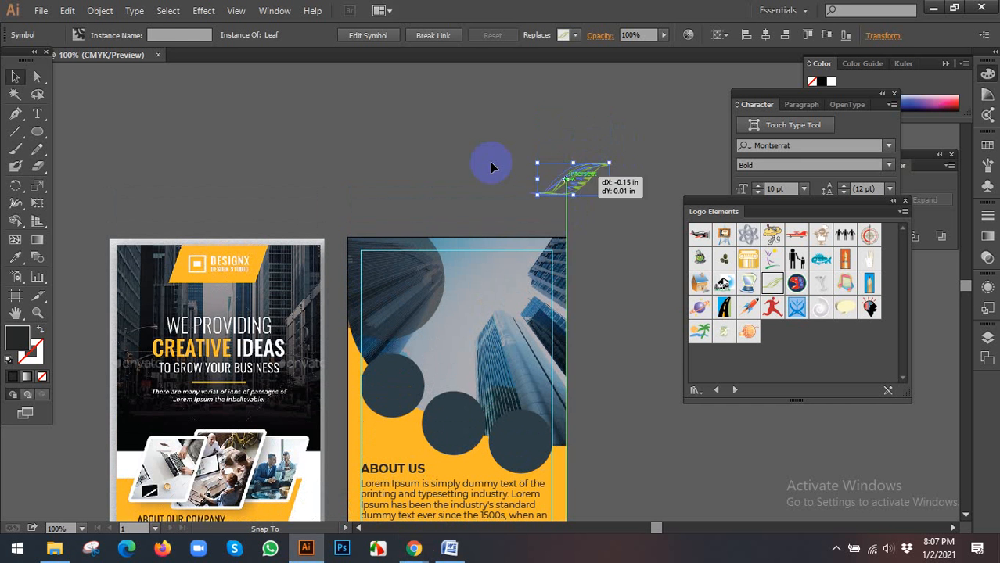
left_click_drag(491, 167, 402, 151)
right_click(402, 152)
left_click(442, 215)
left_click(336, 155)
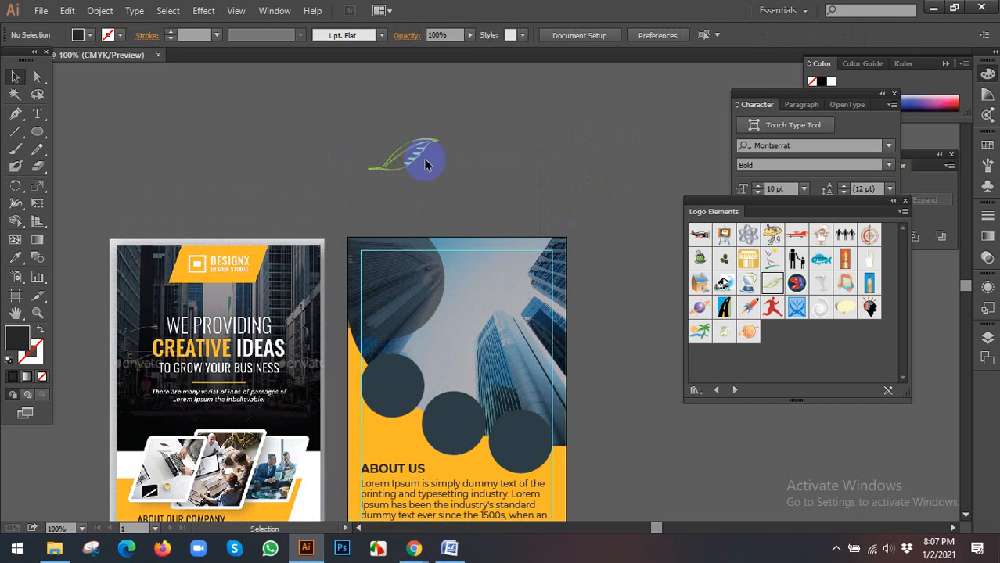
left_click(420, 157)
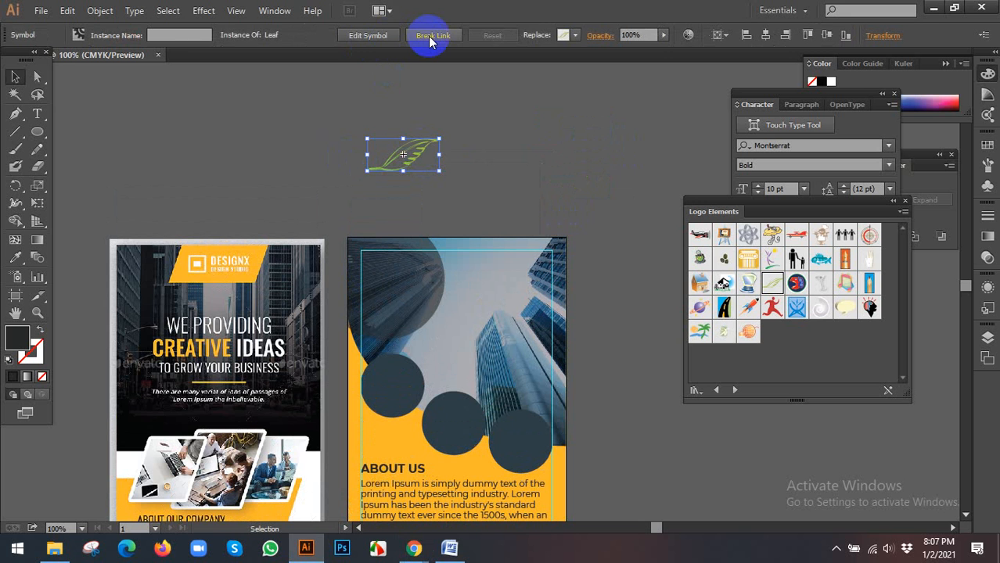
left_click(135, 11)
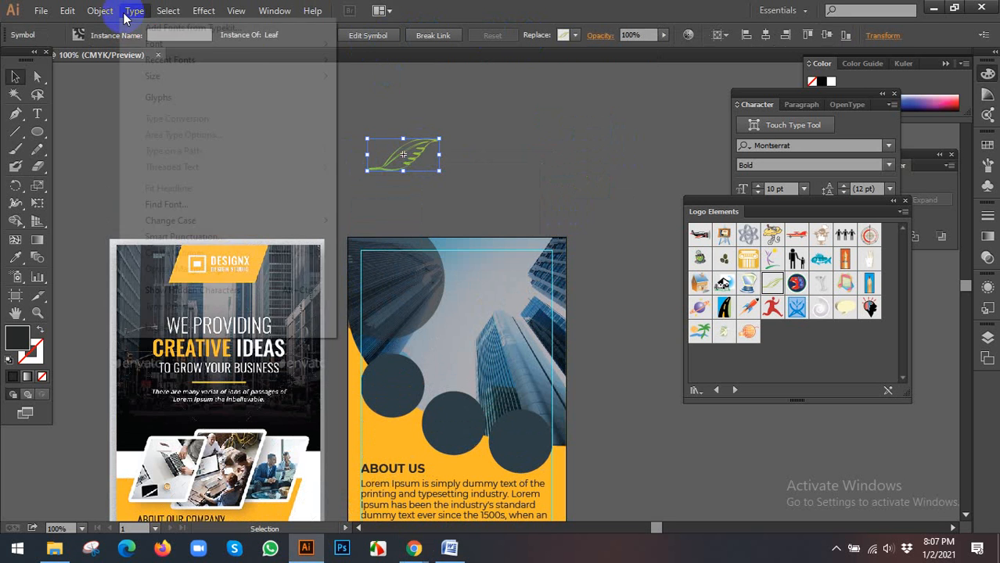
left_click(116, 168)
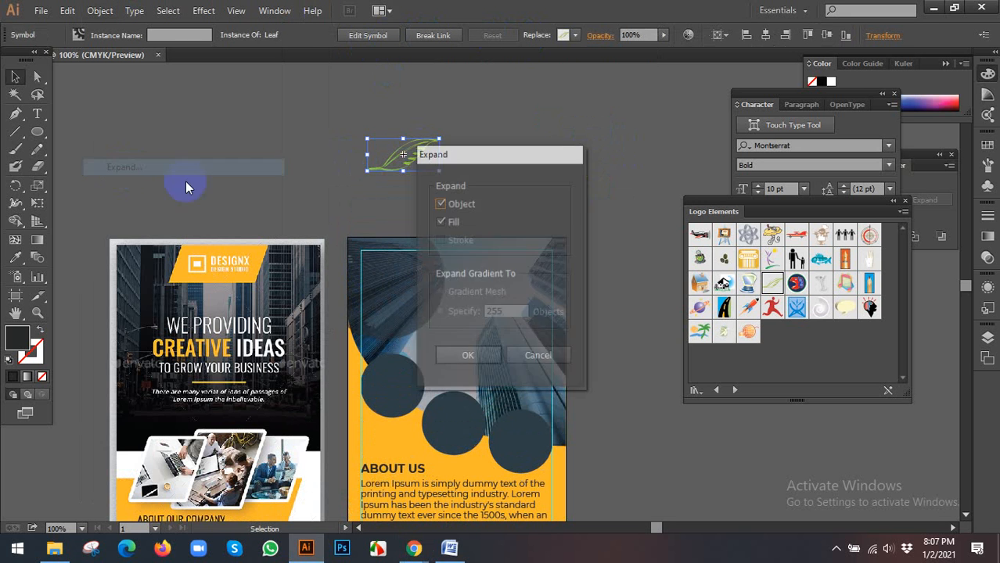
left_click(463, 356)
Move the expanded leaf onto the translucent circle in the header's corner, and deselect it.
left_click(425, 166)
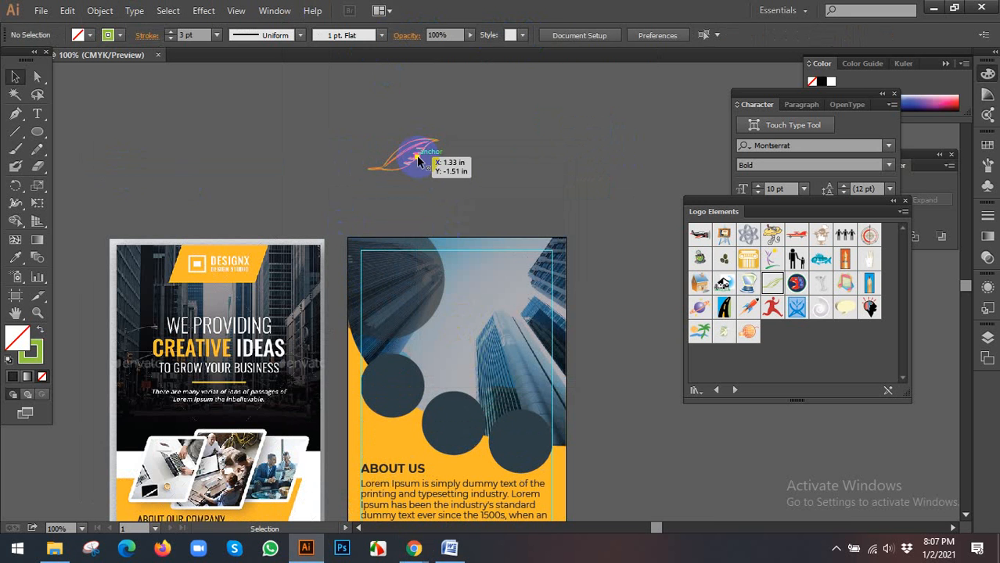
left_click_drag(419, 162, 443, 311)
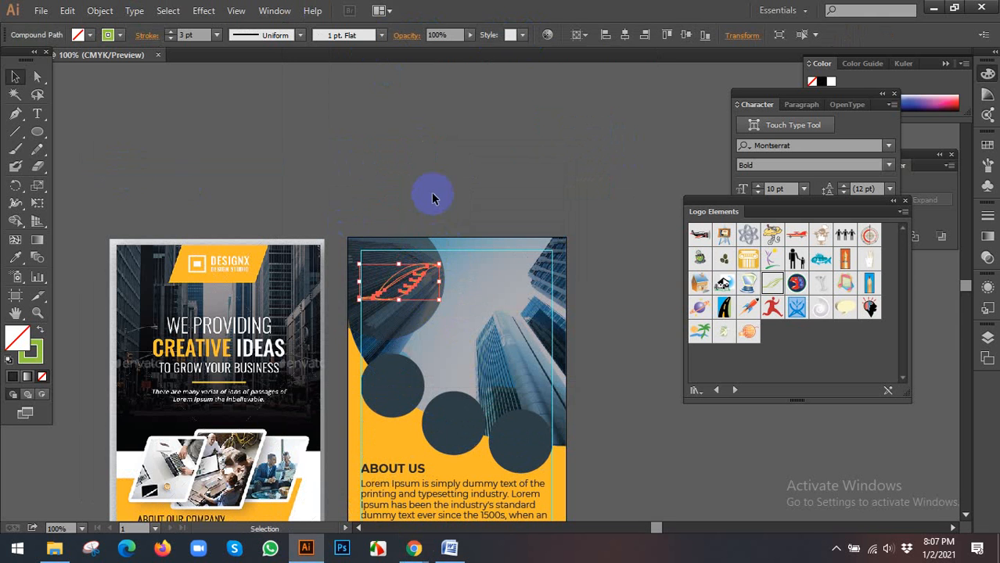
left_click(431, 196)
scroll(416, 282, "up", 1)
Swap the leaf's fill and stroke to make it solid green without an outline, keep that green, and deselect it.
left_click(415, 281)
scroll(415, 282, "down", 2)
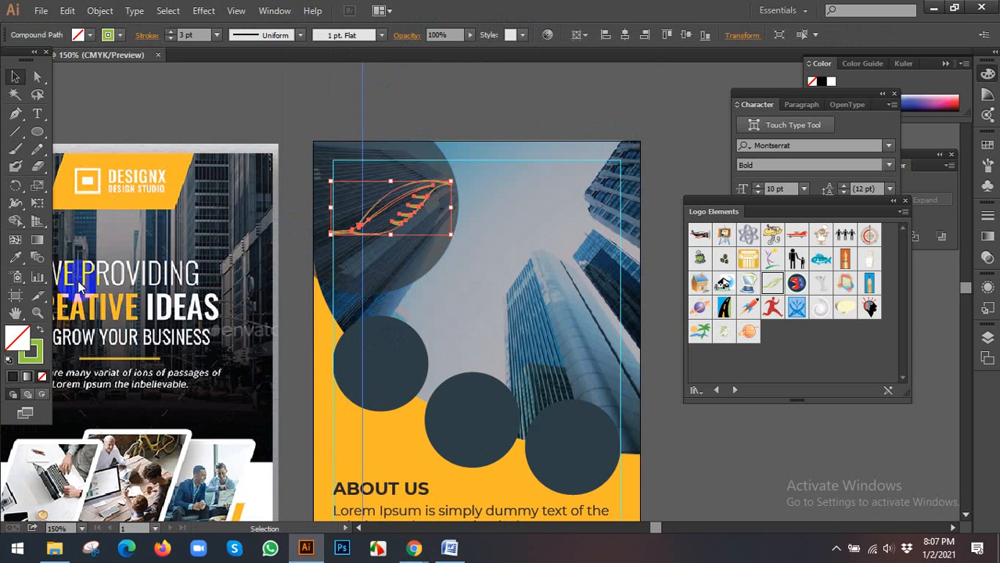
left_click(35, 332)
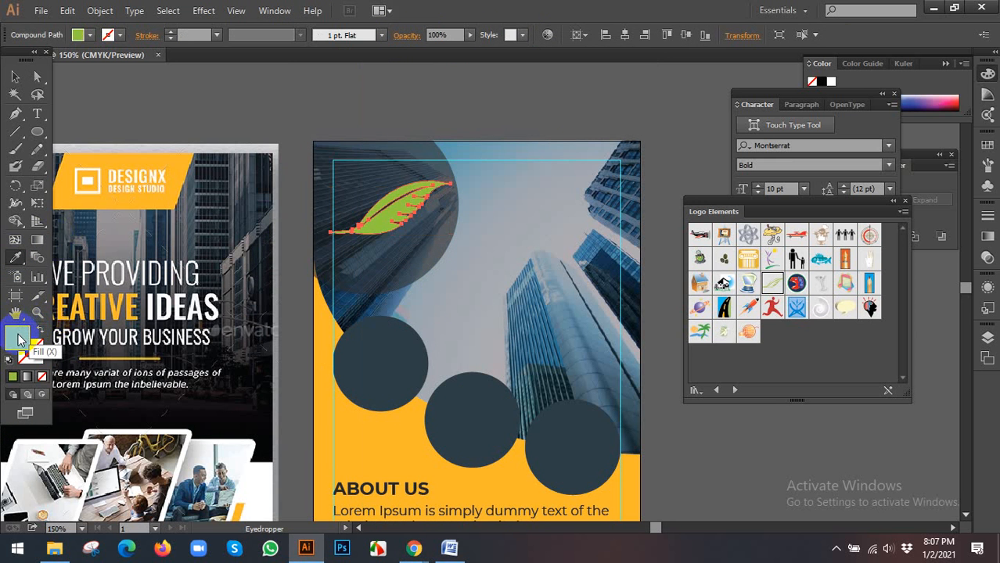
double_click(19, 338)
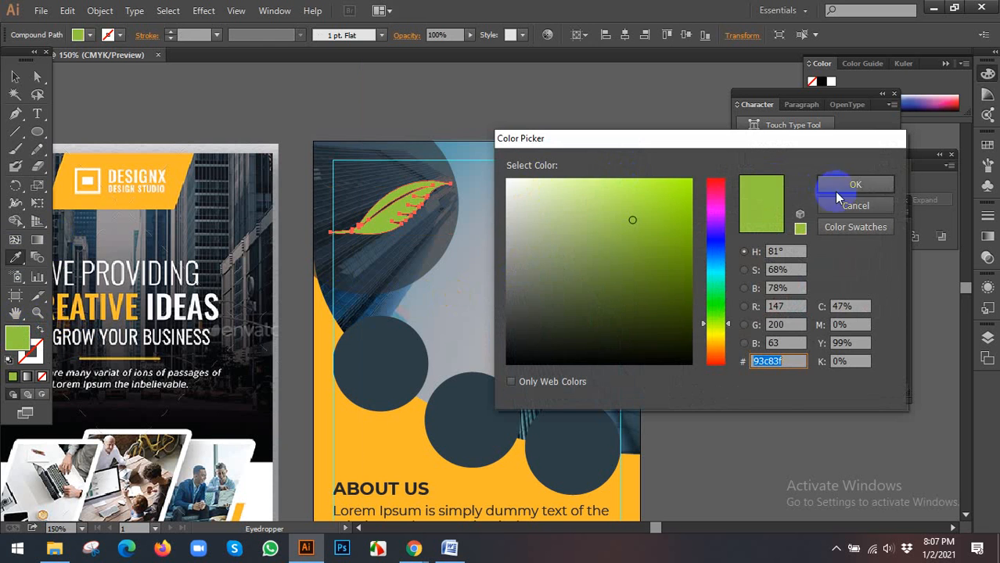
left_click(838, 193)
left_click(14, 77)
left_click(308, 114)
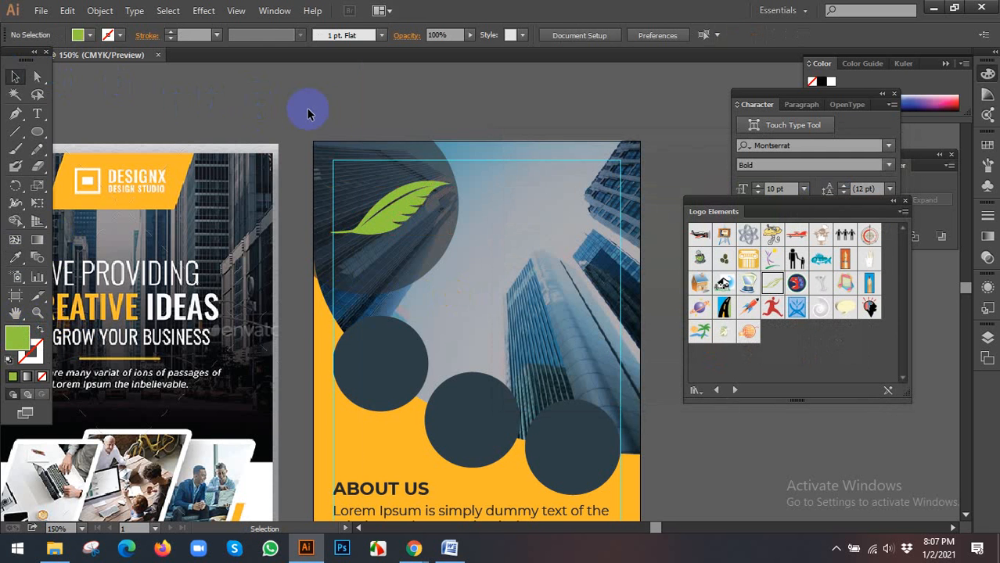
Match the header's corner circle to the flyer's yellow background shape with the Eyedropper.
scroll(321, 113, "down", 1)
scroll(368, 123, "left", 2)
left_click(415, 154)
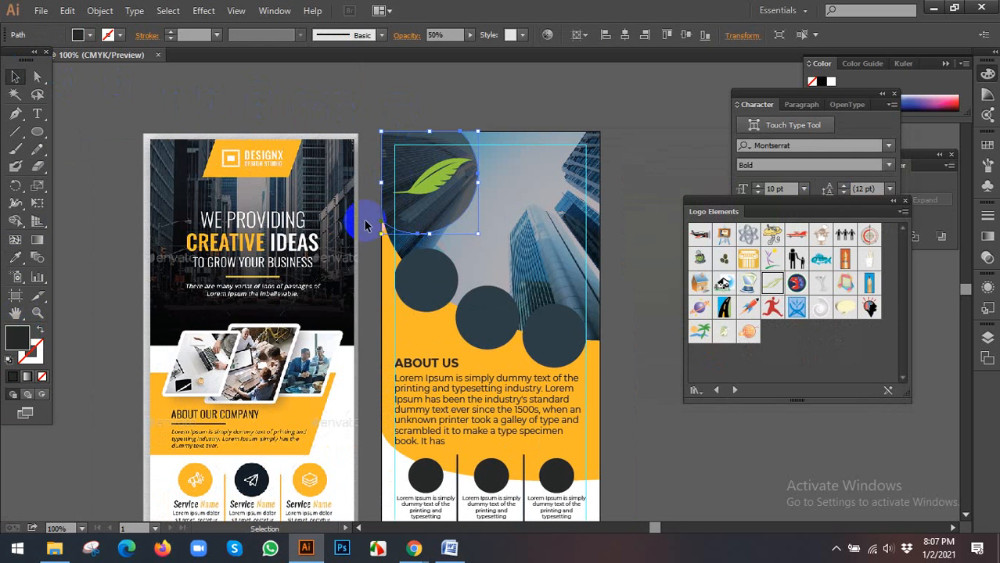
key("i")
left_click(415, 336)
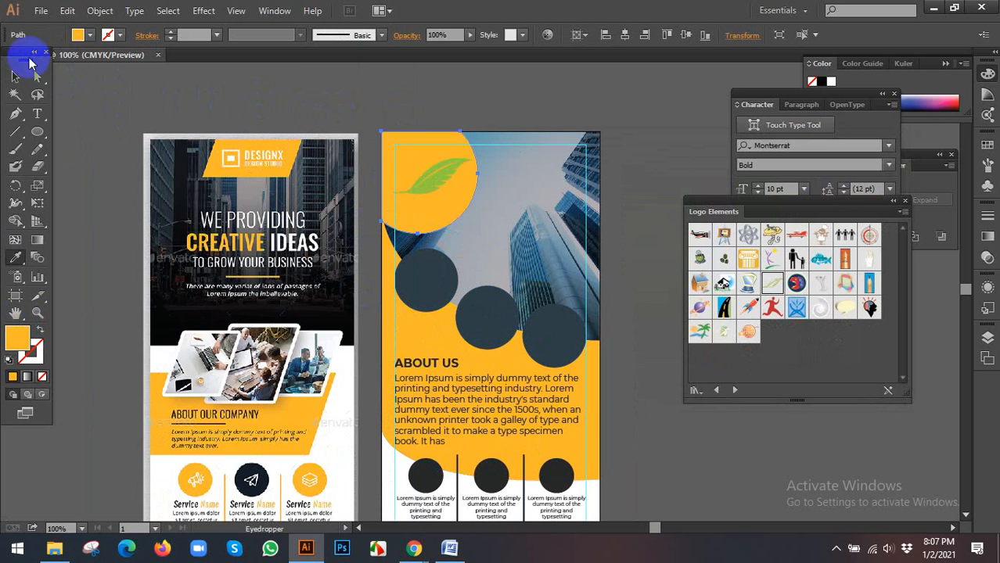
left_click(15, 76)
Set the yellow corner circle's opacity to 50%, and deselect it.
left_click(436, 36)
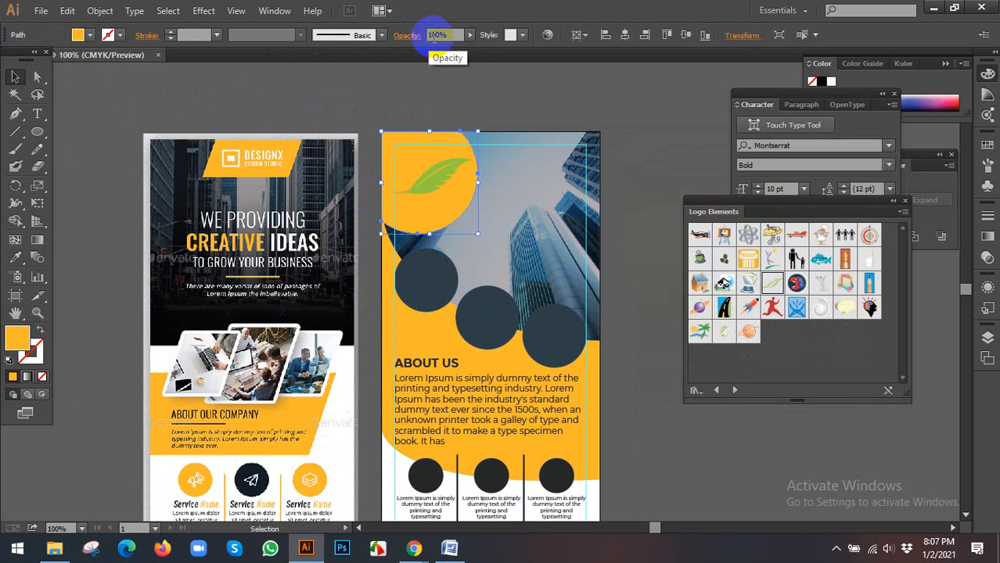
type("10%50")
left_click(448, 180)
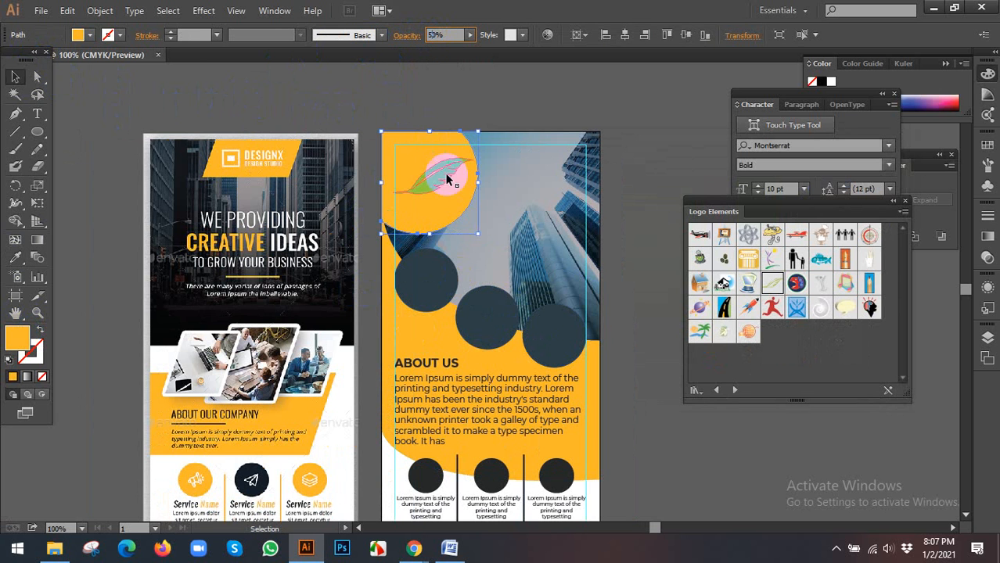
left_click(458, 94)
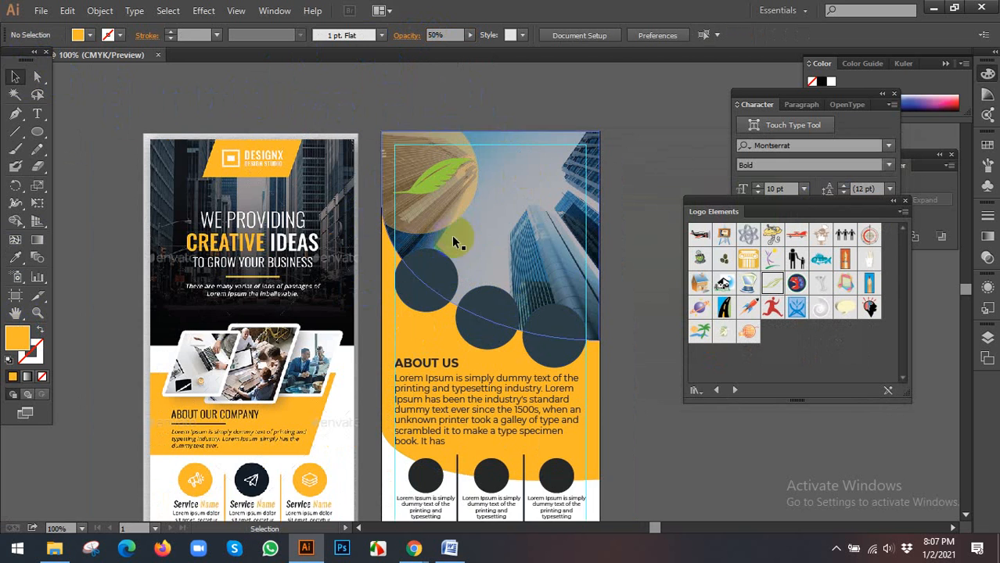
Change the leaf's fill to white with the Color Picker, and deselect it.
scroll(403, 187, "up", 2)
left_click(426, 212)
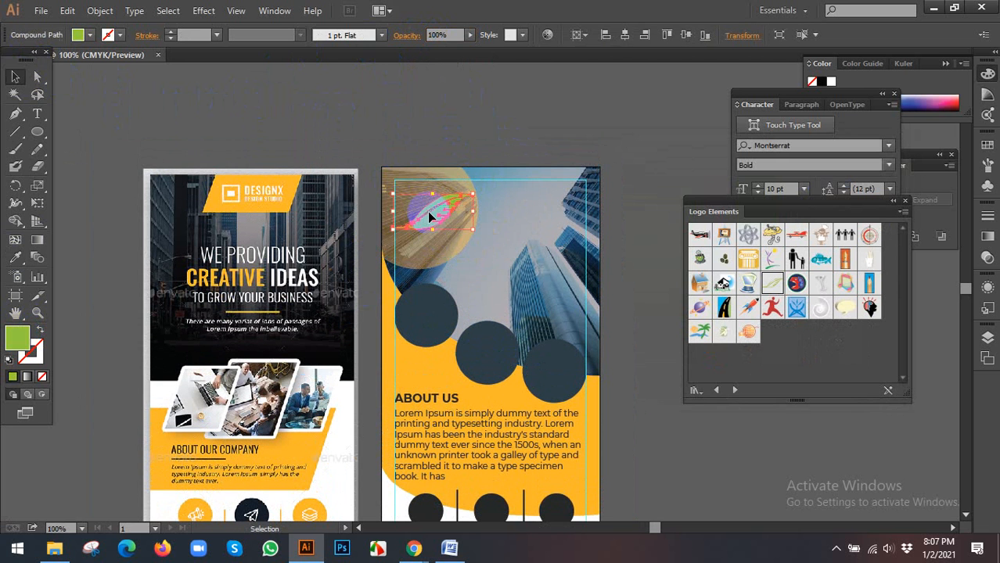
double_click(17, 338)
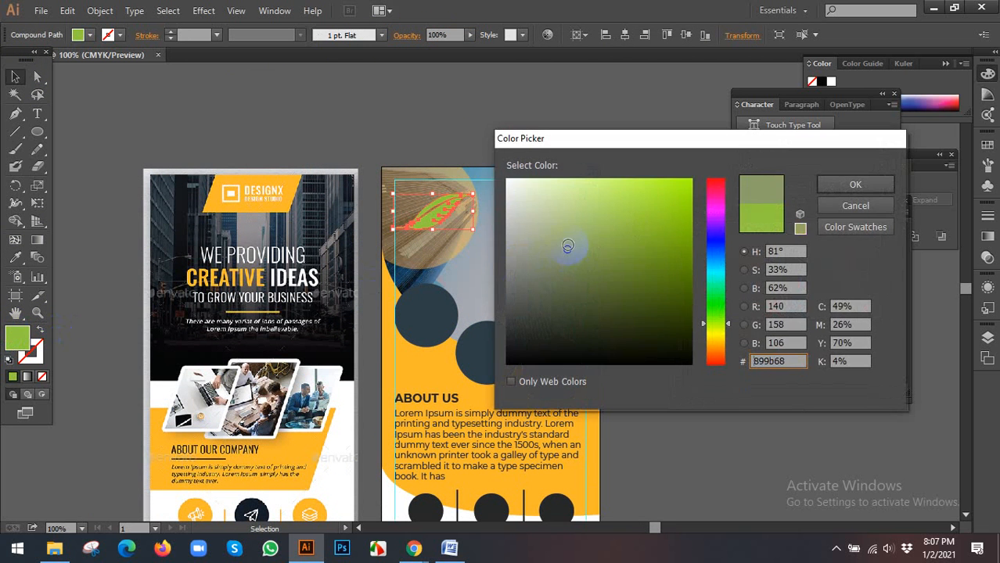
left_click_drag(569, 245, 495, 170)
left_click(855, 185)
left_click(508, 117)
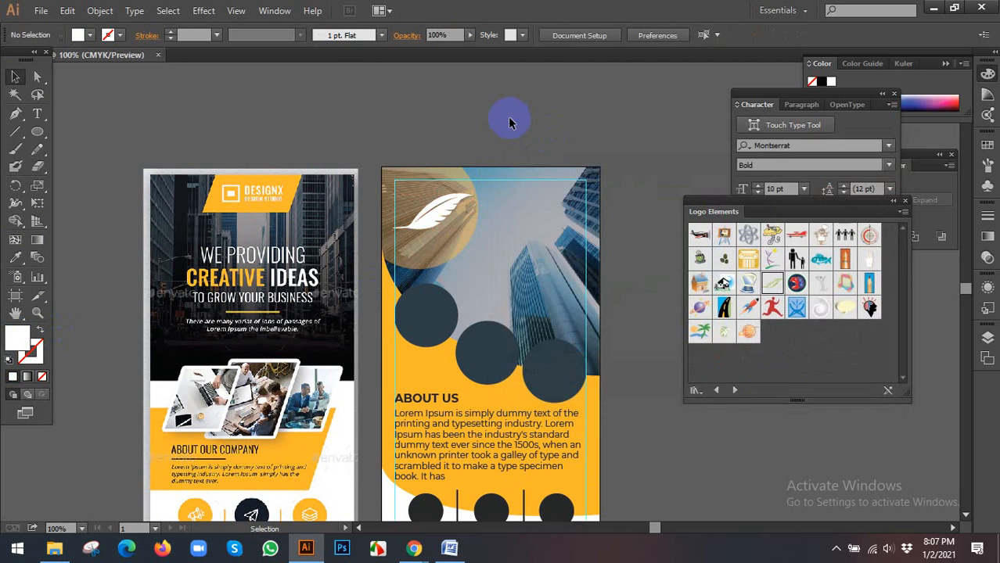
Go back to the Google Meet call in Chrome, admit the next waiting participant, and switch back to Illustrator.
mouse_move(423, 552)
left_click(376, 481)
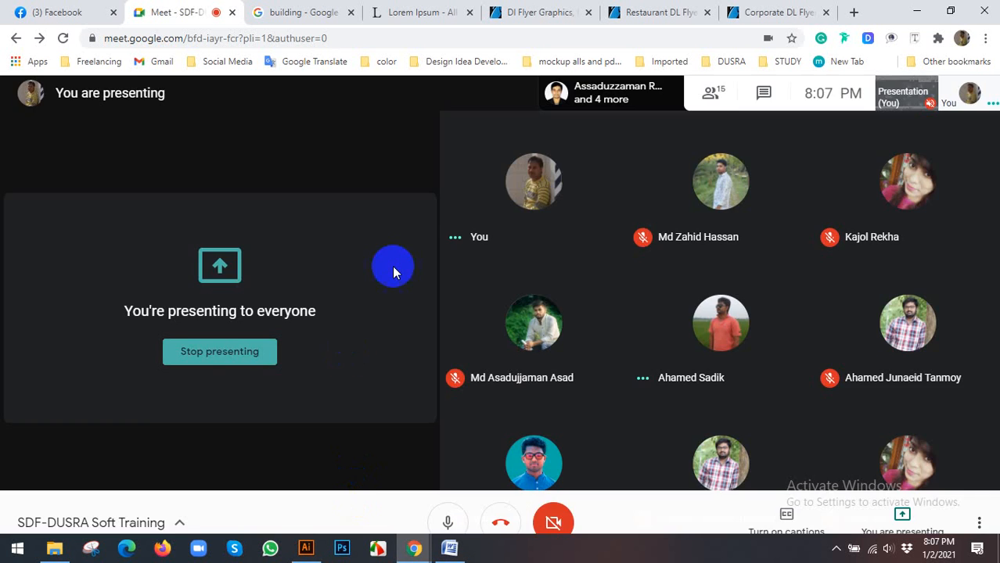
left_click(648, 176)
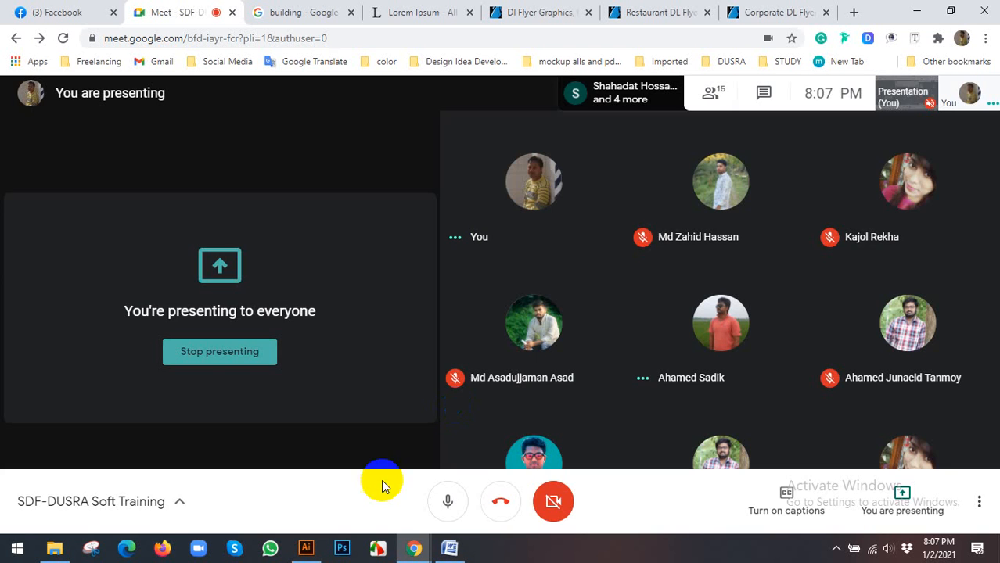
left_click(305, 549)
Undo the header overlay's accidental move and match the overlay to the flyer's yellow background shape with the Eyedropper.
scroll(516, 231, "up", 2)
left_click_drag(533, 274, 627, 262)
key("ctrl+z")
scroll(532, 266, "down", 2)
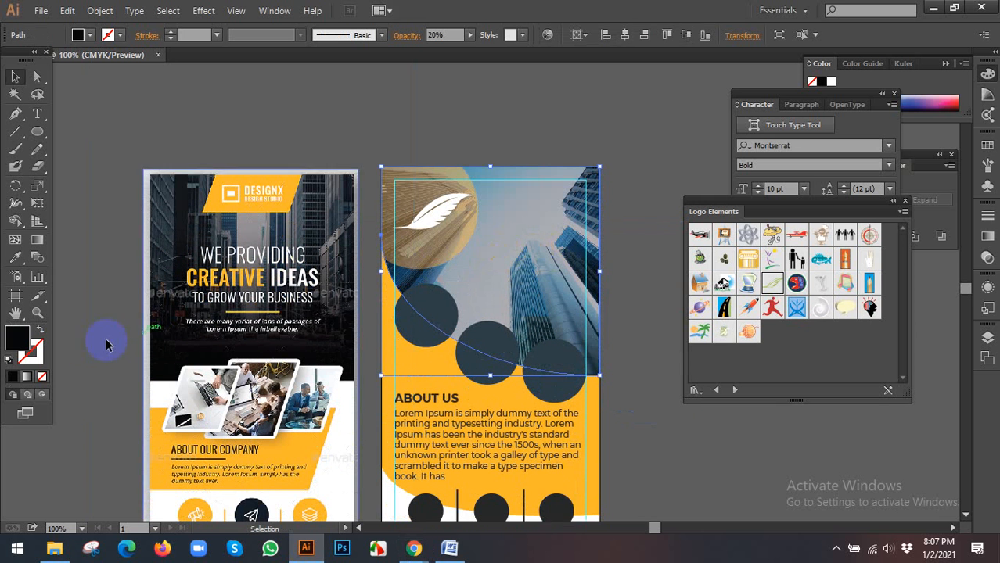
left_click(17, 262)
left_click(433, 354)
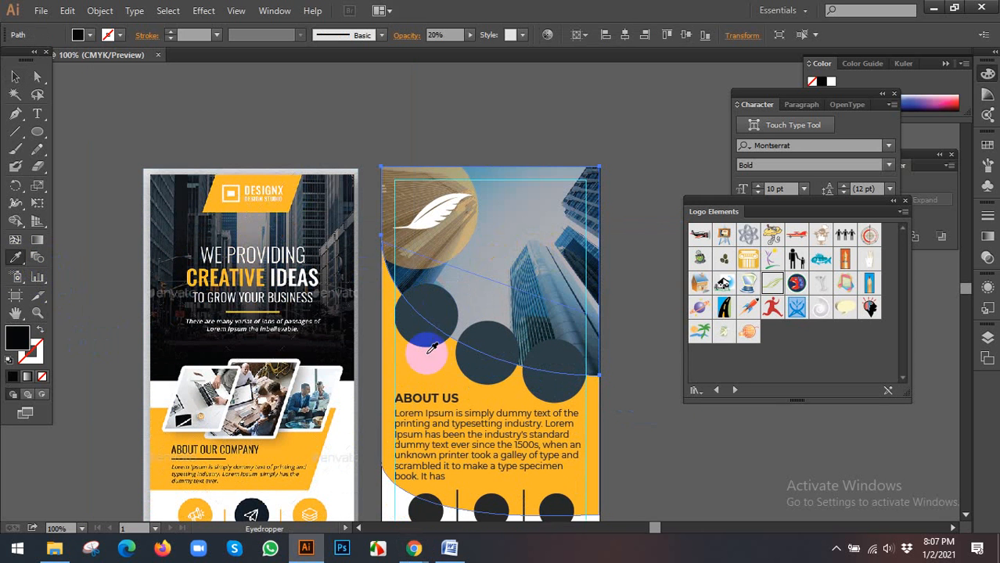
left_click(22, 76)
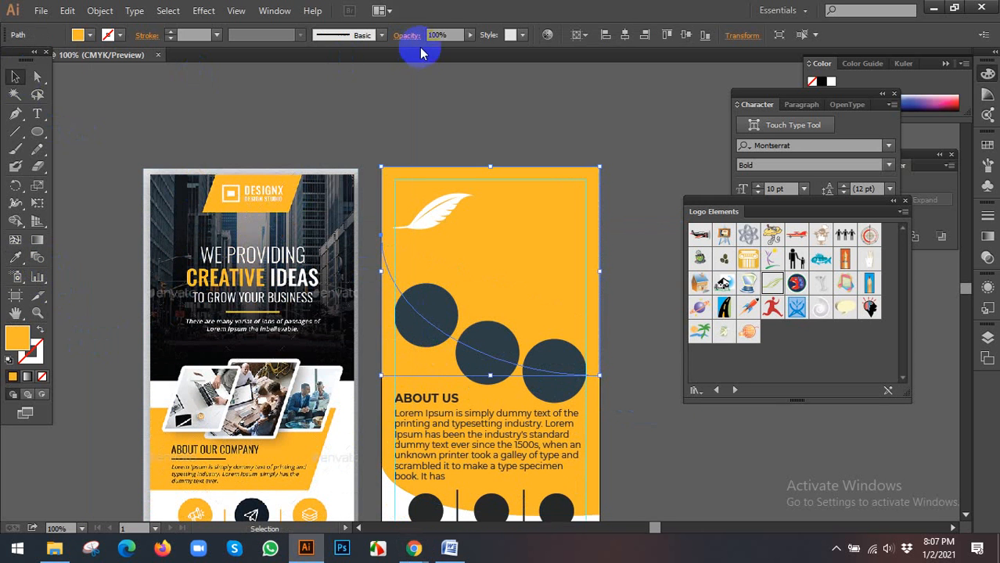
Set the yellow header overlay's opacity to 20%, and deselect it.
left_click_drag(437, 39, 362, 52)
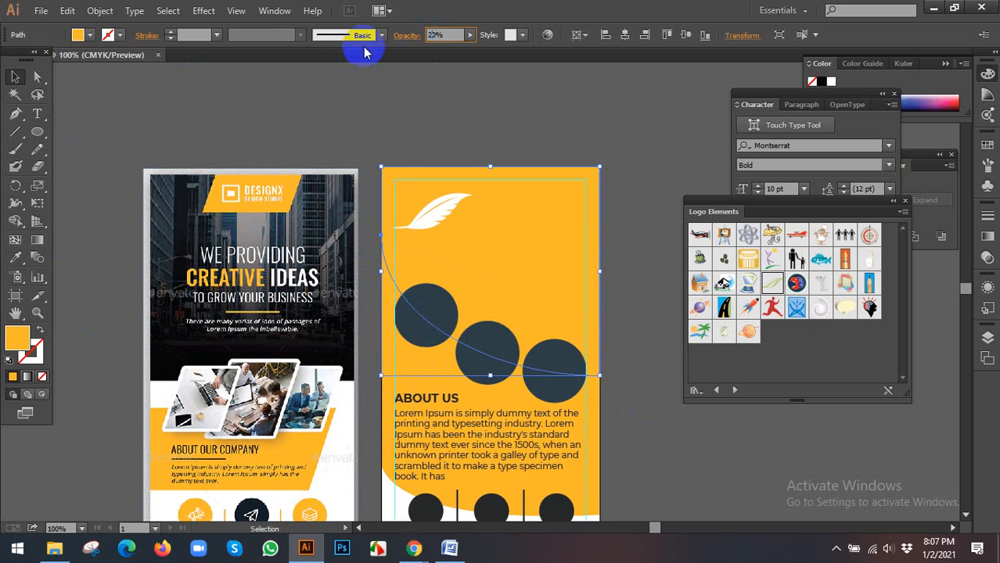
key("Return")
left_click(459, 137)
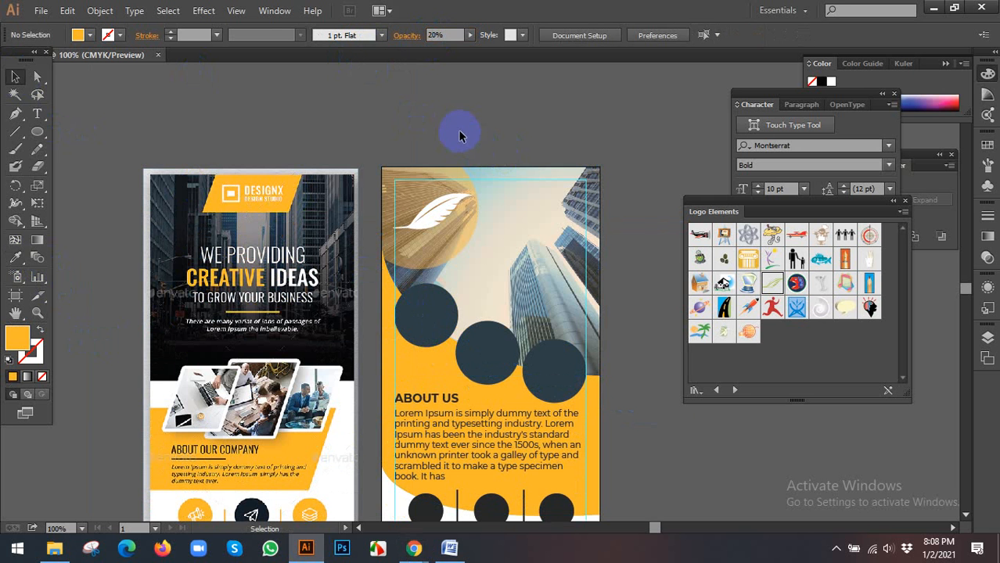
Check the Google Meet call in Chrome, and return to the flyer in Illustrator.
scroll(465, 124, "down", 2)
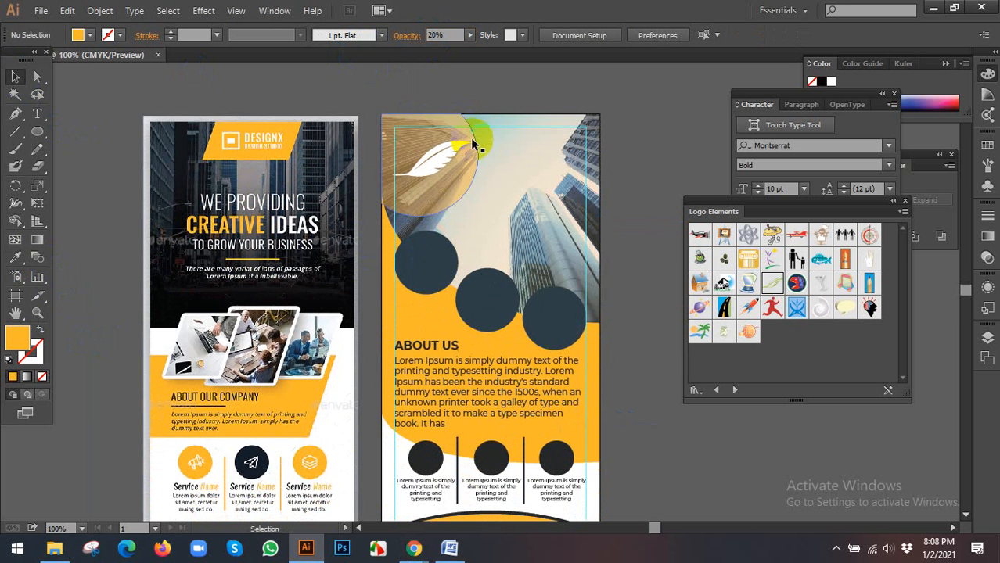
mouse_move(414, 549)
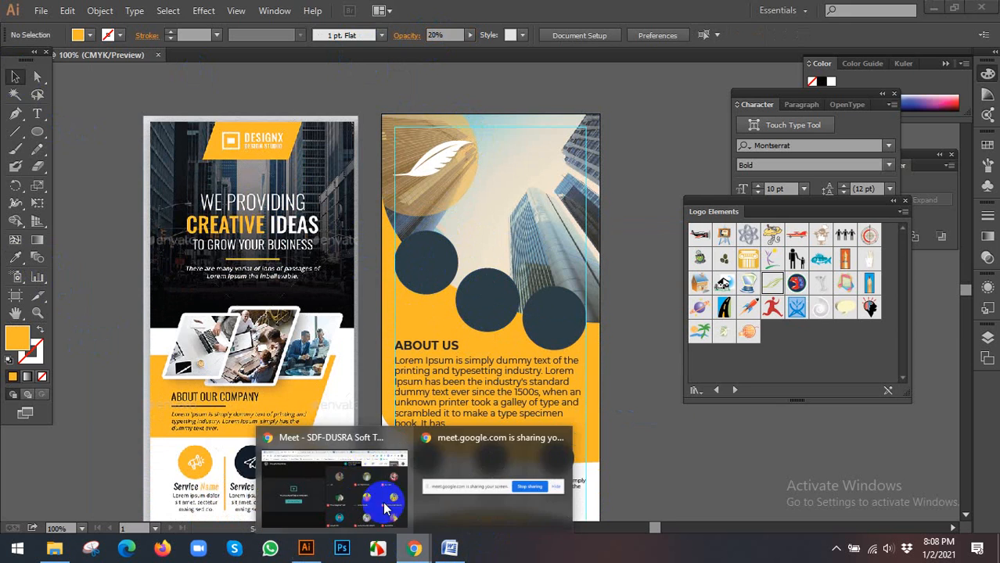
left_click(371, 481)
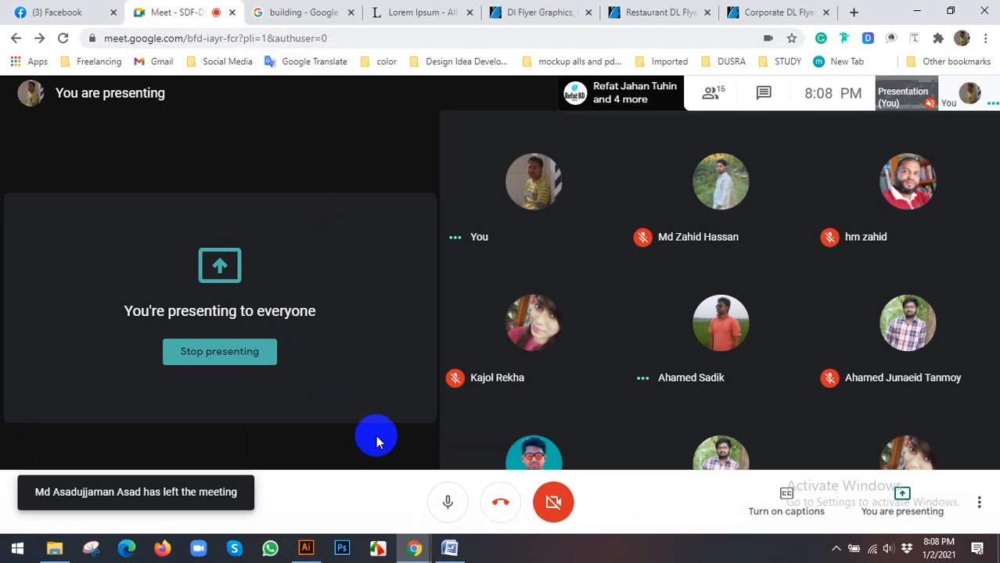
left_click(306, 548)
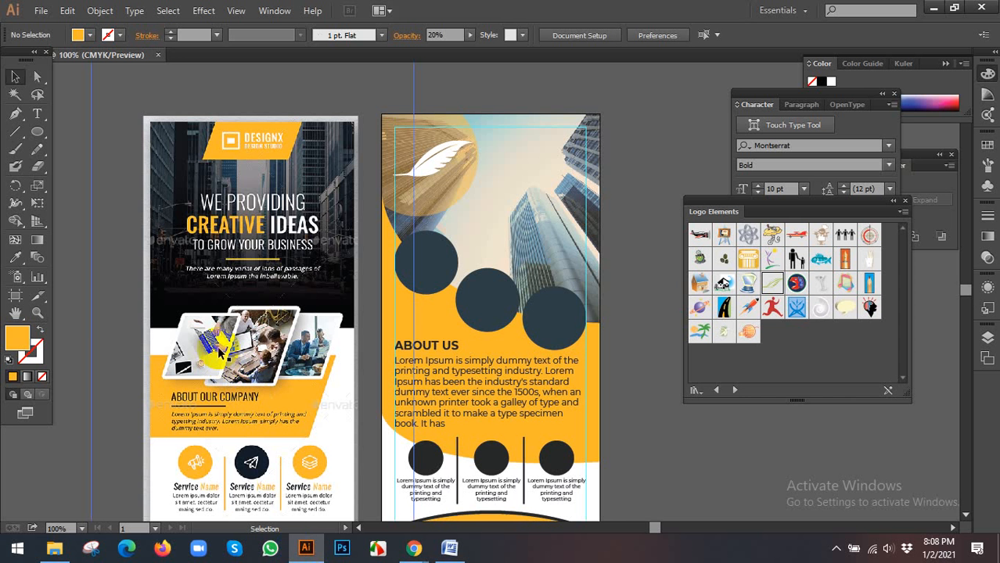
scroll(203, 351, "up", 1)
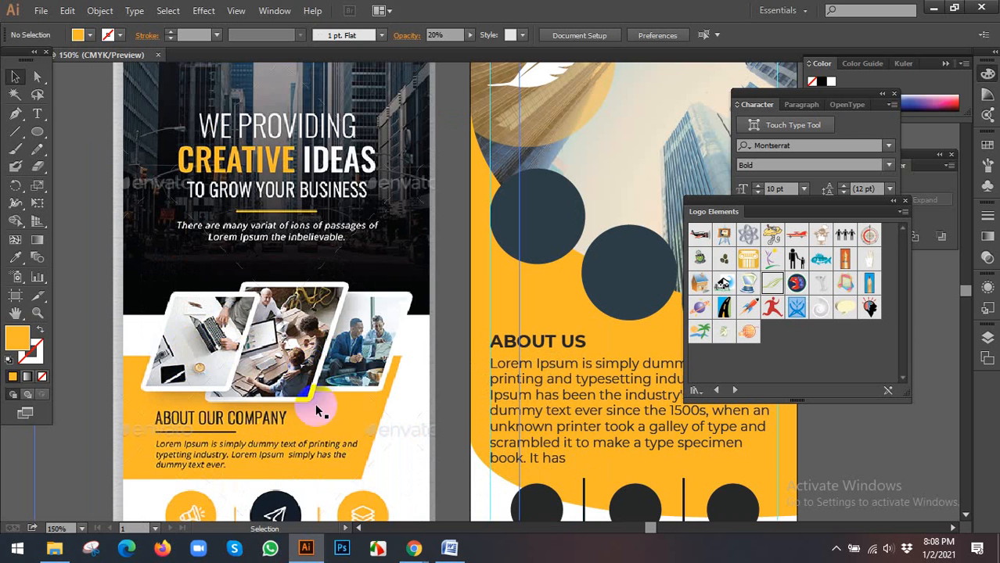
Switch to the building search tab in Chrome and search Google Images for "office".
mouse_move(414, 549)
left_click(346, 509)
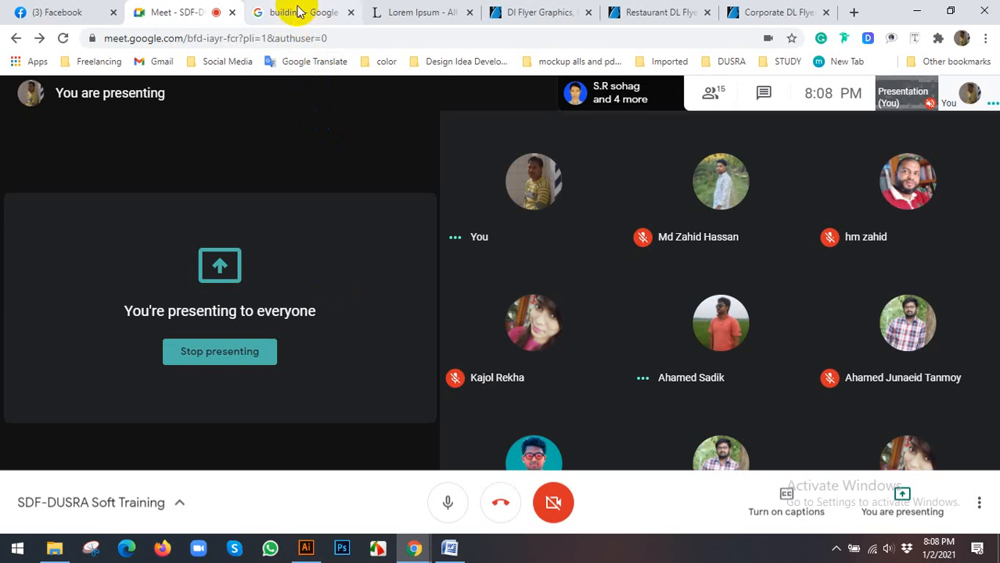
left_click(298, 12)
left_click(273, 44)
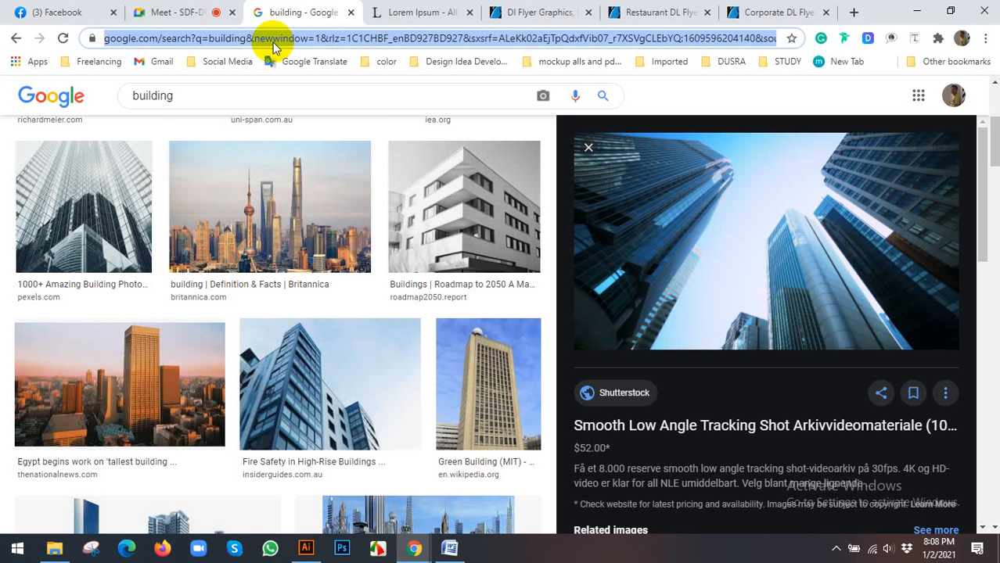
type("offi")
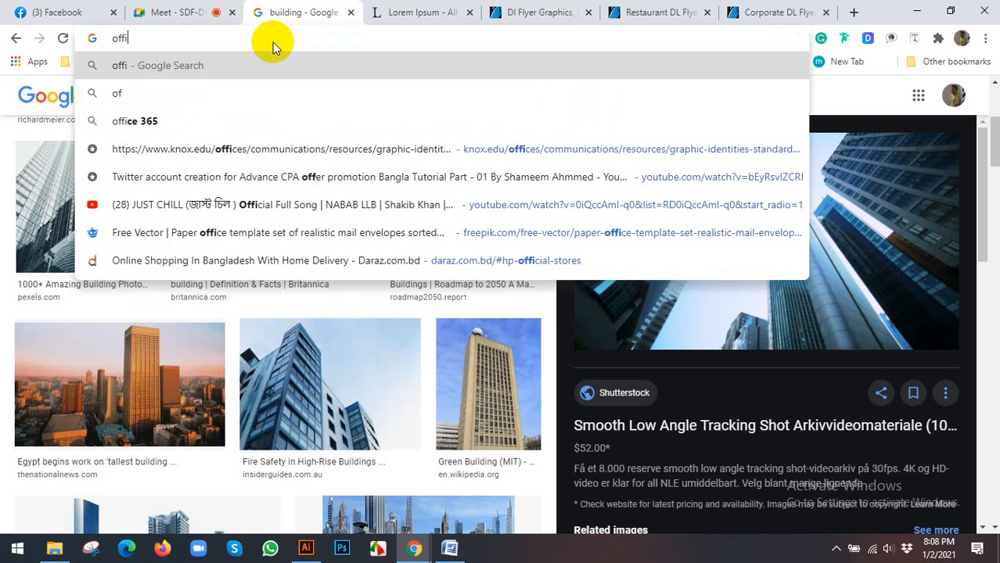
type("ce")
key("Return")
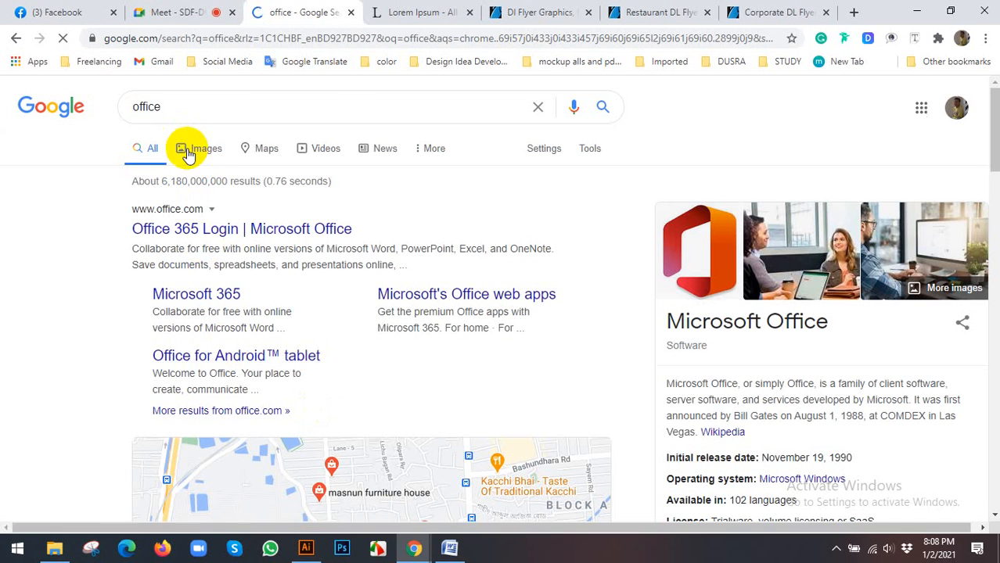
left_click(190, 152)
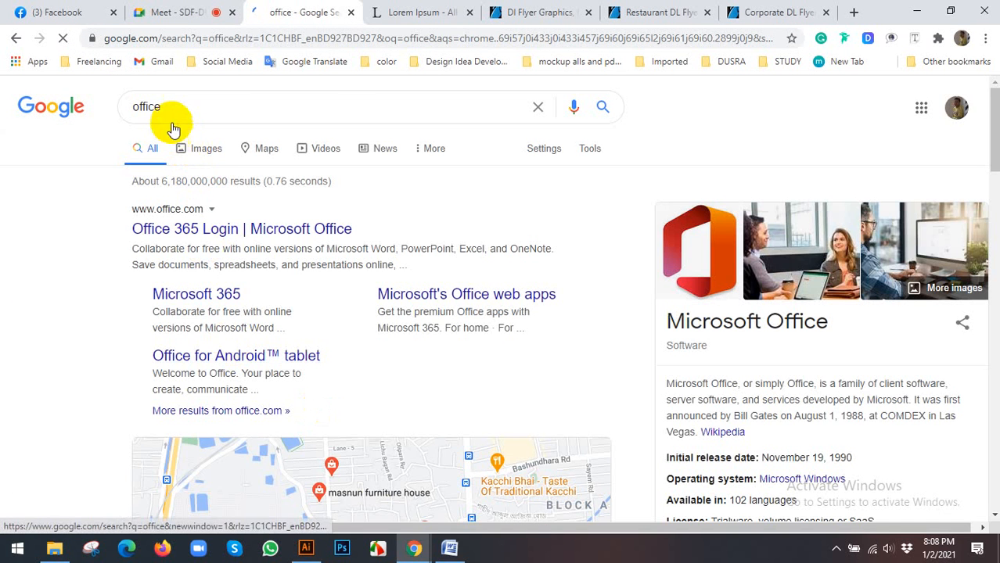
scroll(180, 313, "down", 1)
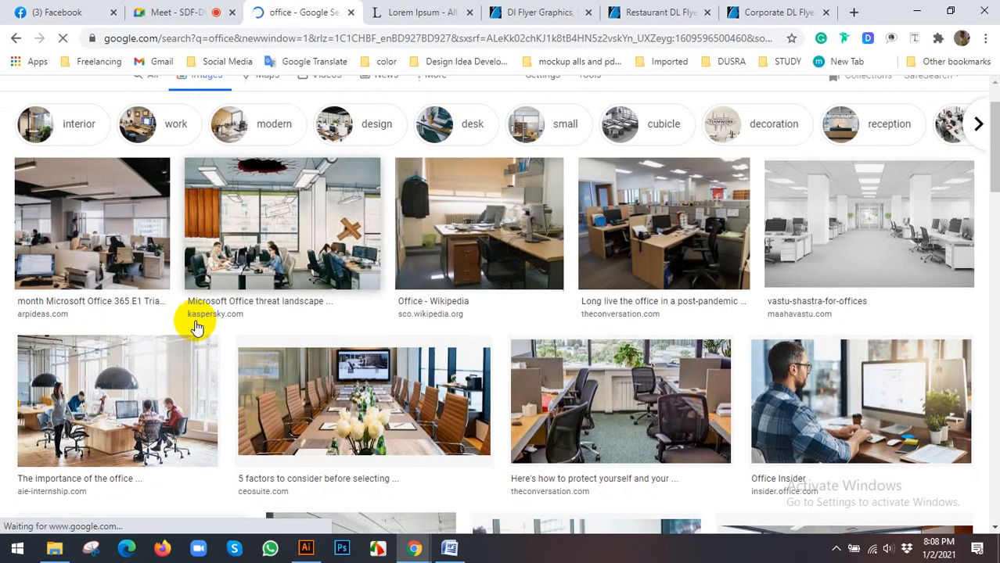
Copy the Kaspersky "Microsoft Office threat landscape" office picture from the image results, and switch back to Illustrator.
left_click(268, 233)
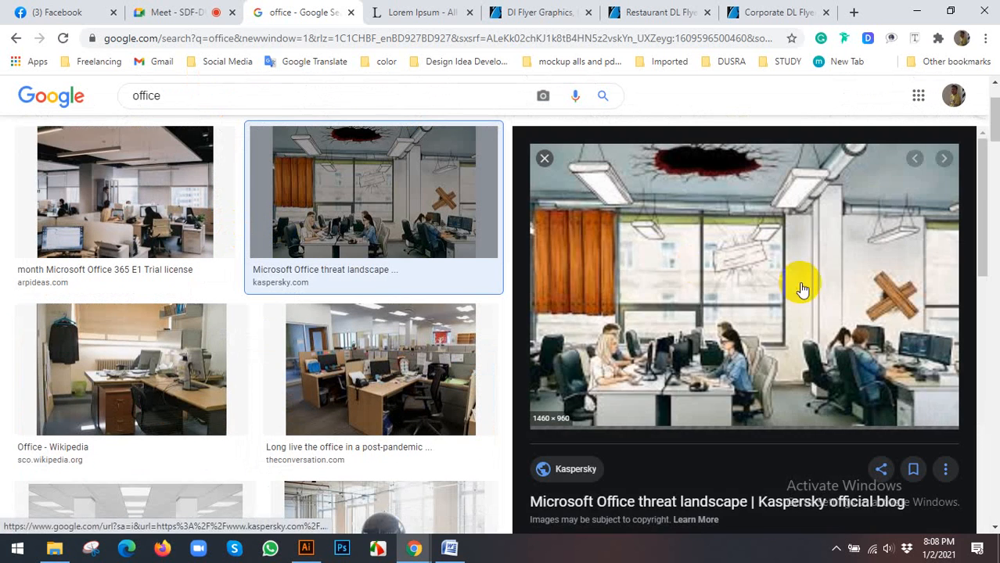
right_click(642, 261)
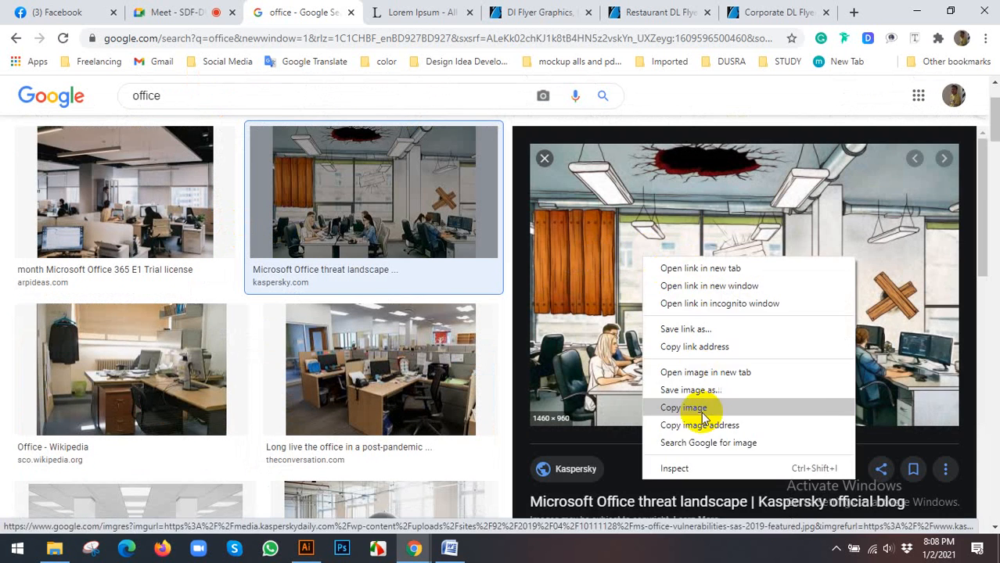
left_click(690, 408)
left_click(306, 549)
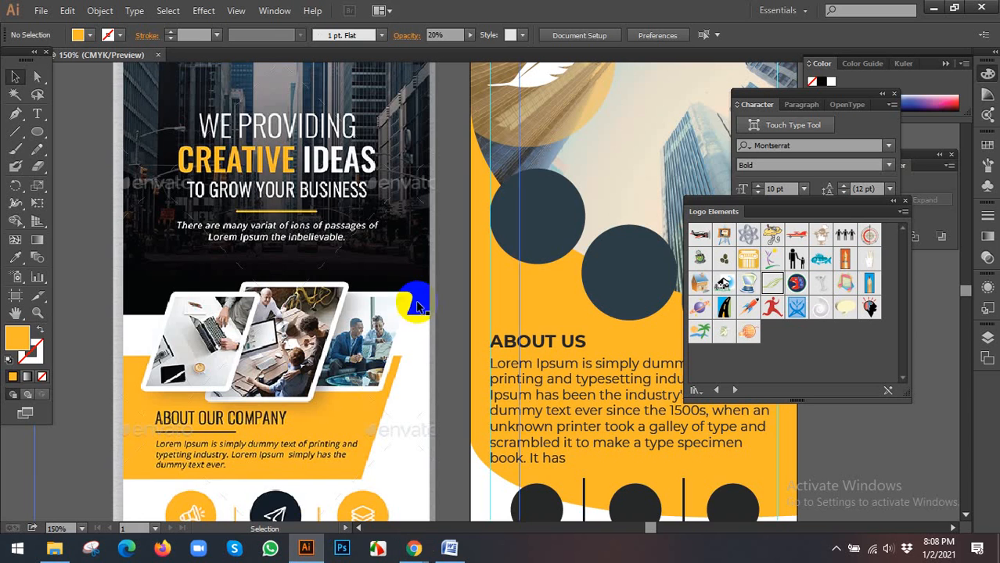
Select the flyer's three dark blue circles and unite them with Pathfinder, expanding the result into one compound path.
scroll(525, 241, "down", 2)
left_click_drag(520, 250, 352, 264)
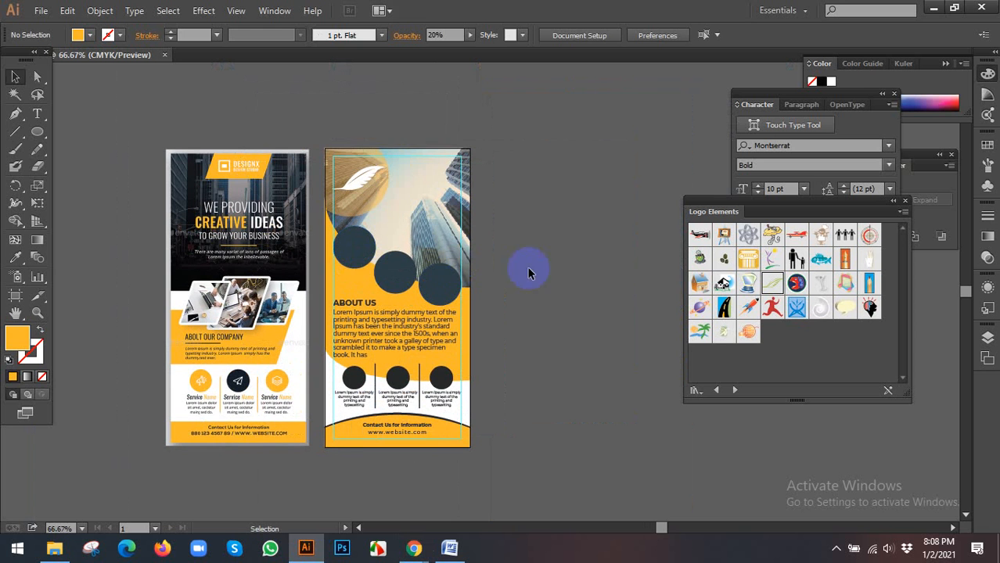
left_click(354, 249)
left_click(395, 272, "shift")
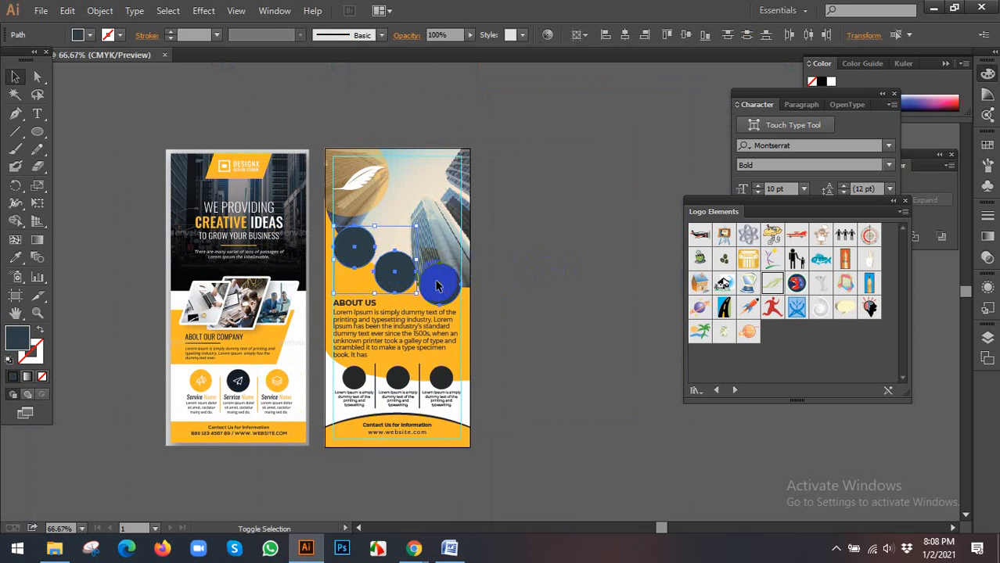
key("shift+Tab")
key("shift+Tab")
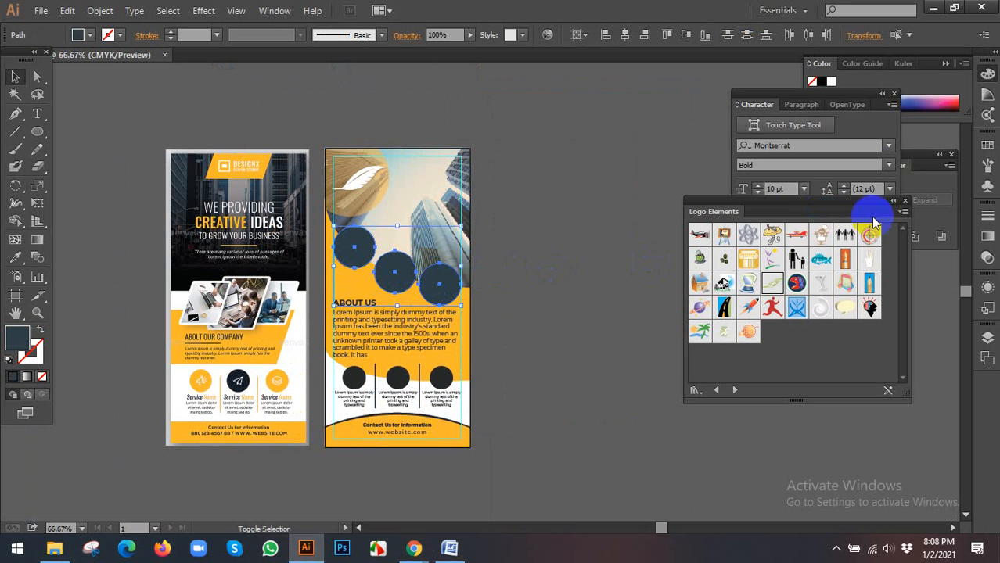
left_click(916, 161)
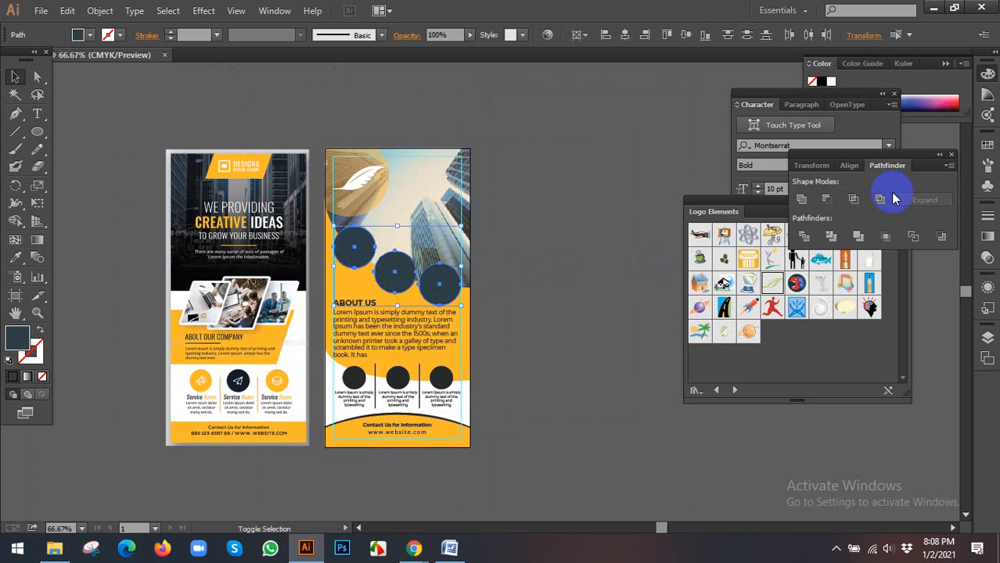
left_click(802, 200, "alt")
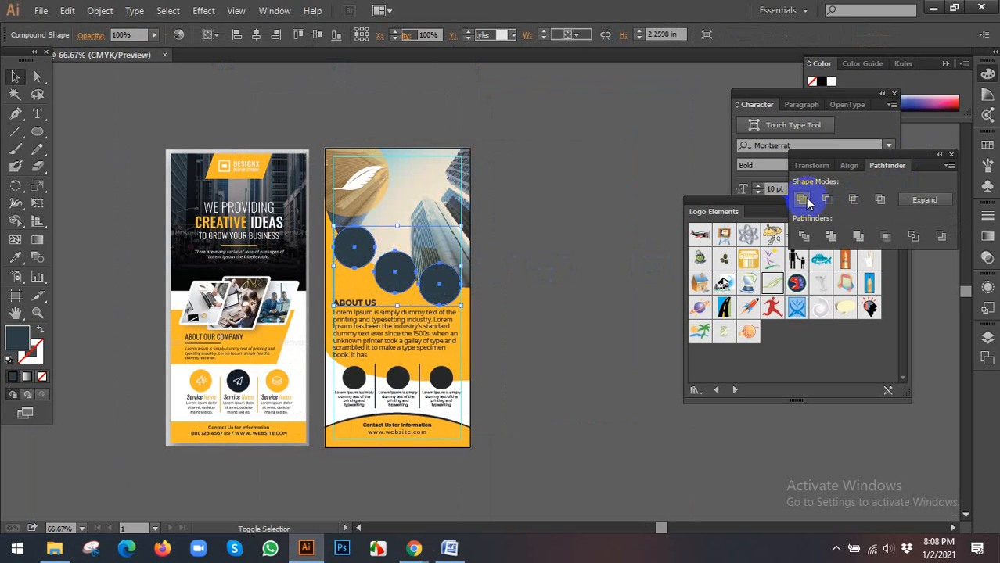
left_click(924, 200)
Paste the copied office picture, scale it down to about the flyer's width, and place it over the three circles.
left_click(617, 201)
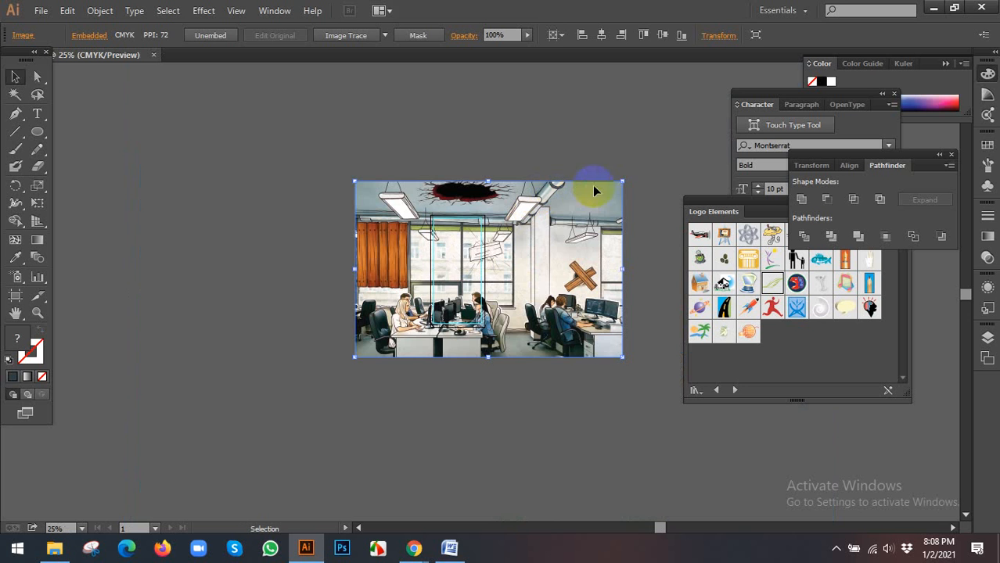
left_click_drag(623, 181, 588, 257)
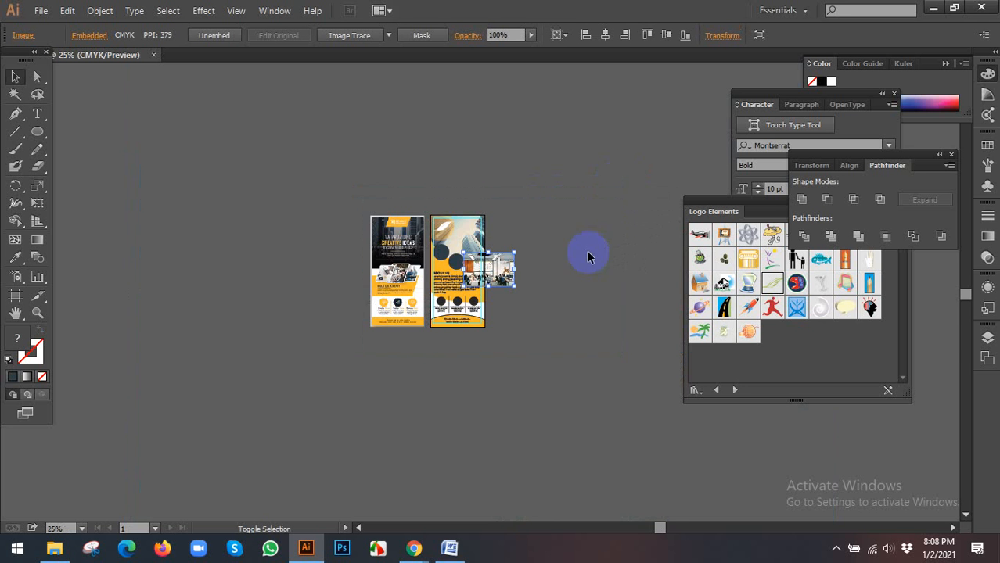
left_click_drag(472, 270, 399, 202)
key("ctrl+=")
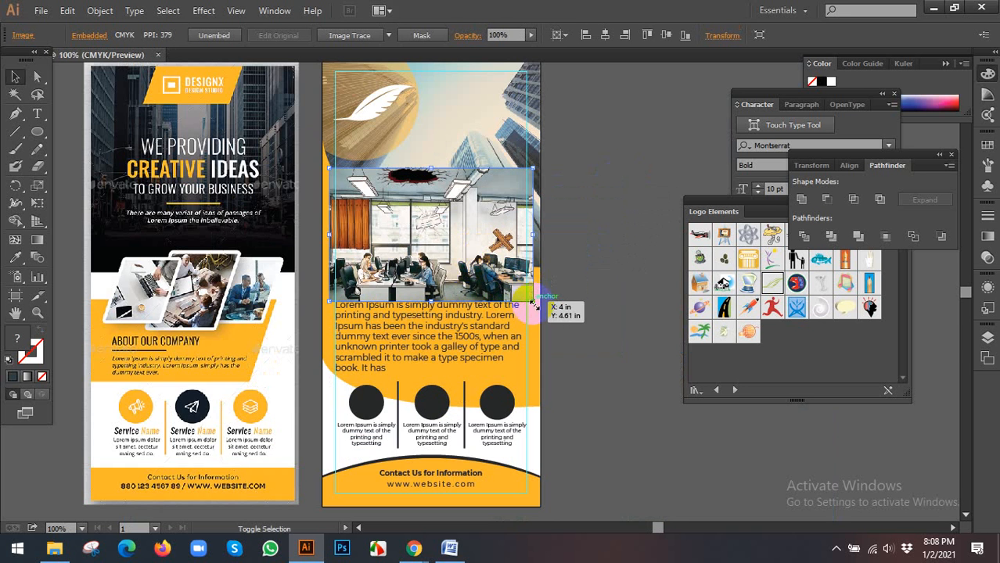
Send the office picture to the back and bring it forward so it sits behind the dark blue circles.
left_click_drag(533, 303, 533, 302)
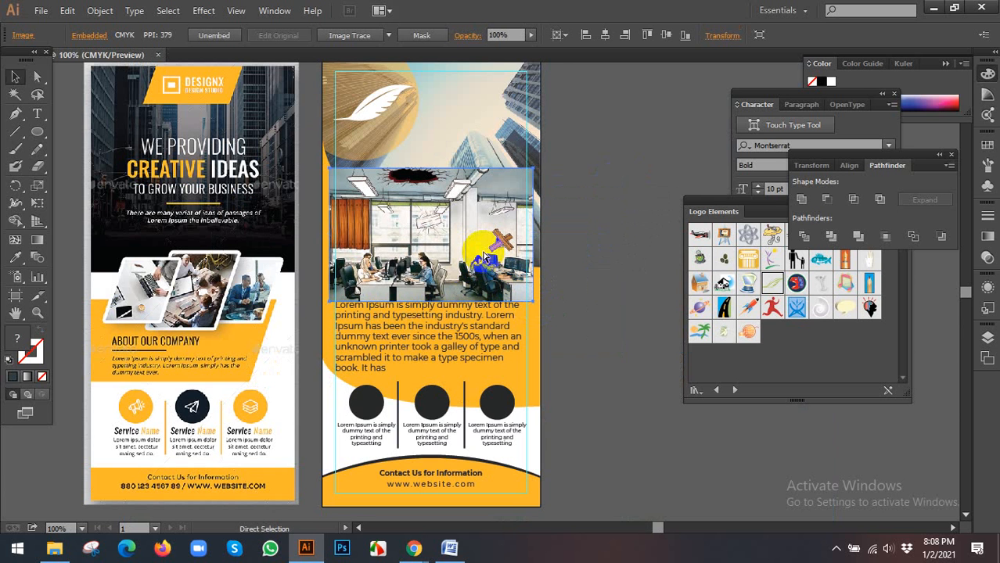
key("ctrl+shift+[")
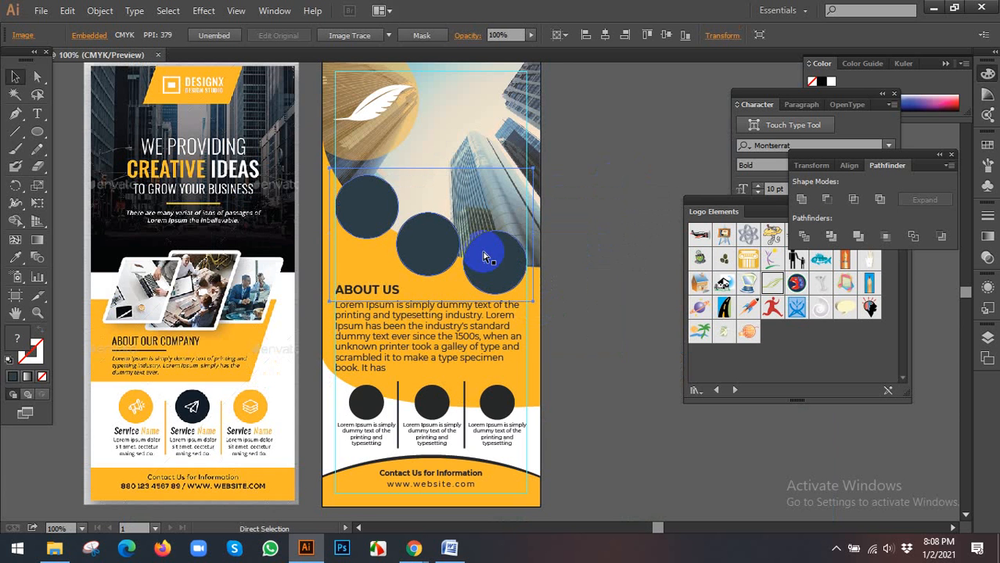
key("ctrl+]")
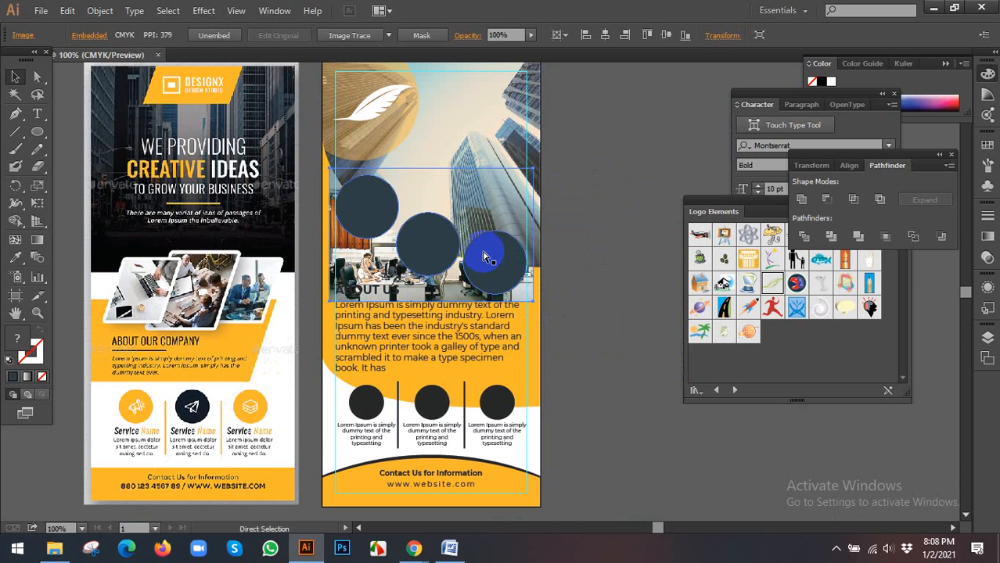
Try to mask the office picture with the three circles and shift it slightly upward inside the clip group.
left_click(426, 231, "shift")
right_click(426, 228)
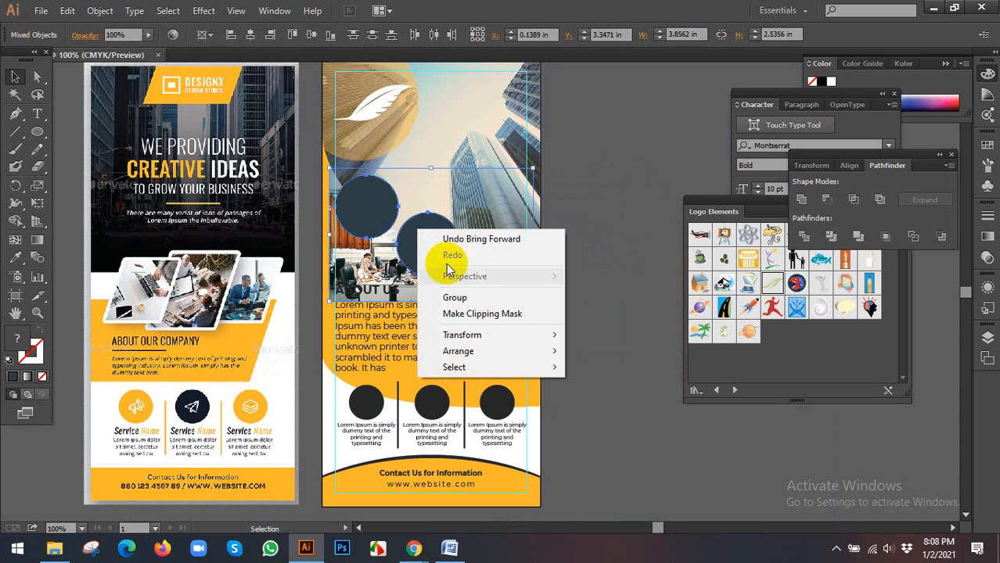
left_click(469, 320)
left_click(626, 307)
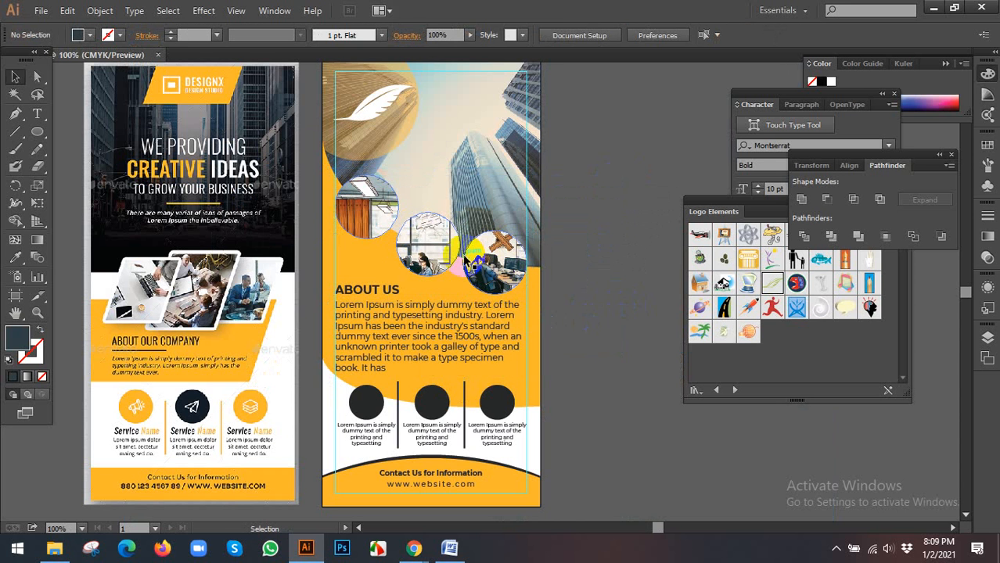
double_click(424, 239)
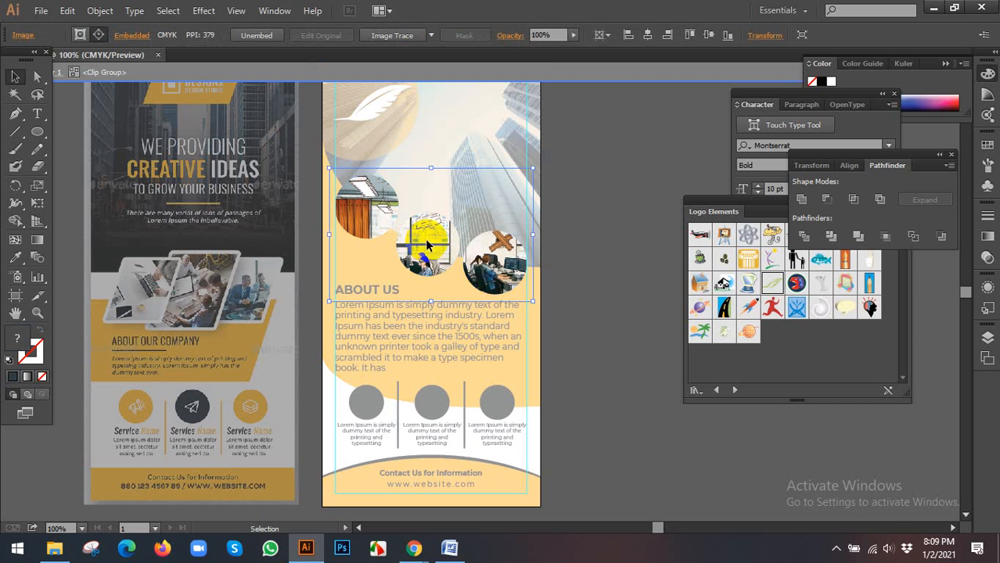
left_click_drag(426, 245, 427, 234)
double_click(568, 352)
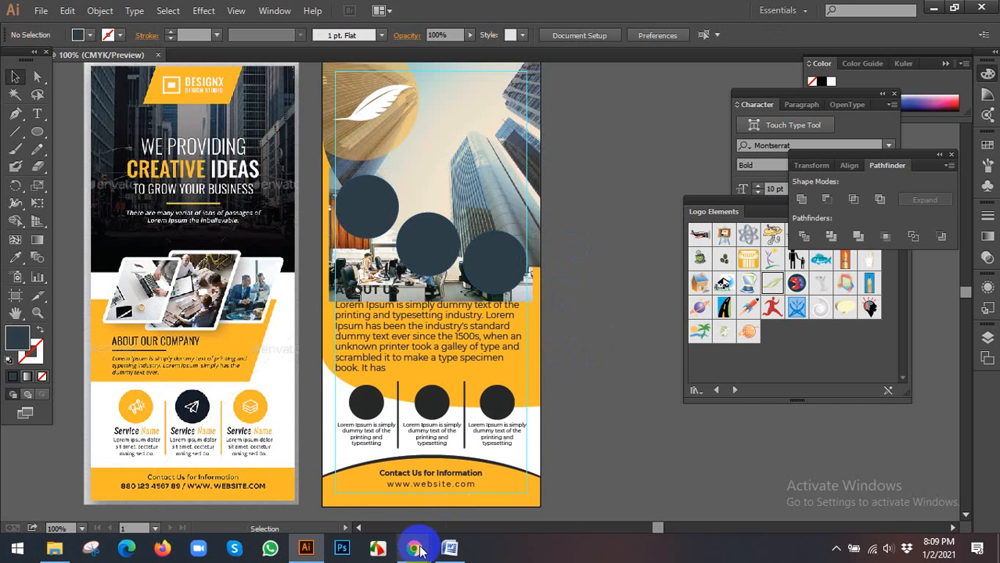
Look in on the Google Meet call's participants in Chrome, and come back to Illustrator.
left_click(415, 548)
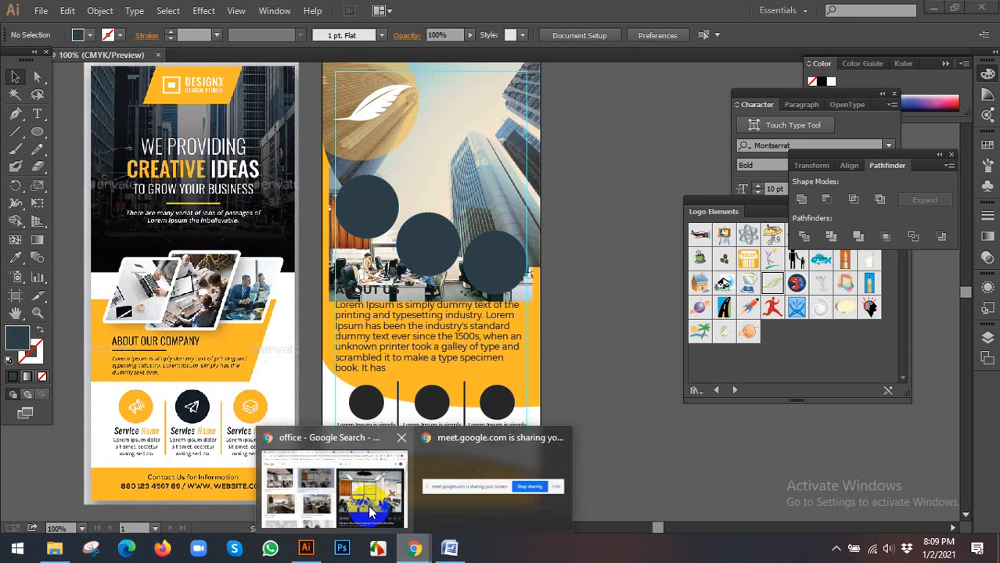
left_click(328, 501)
left_click(179, 12)
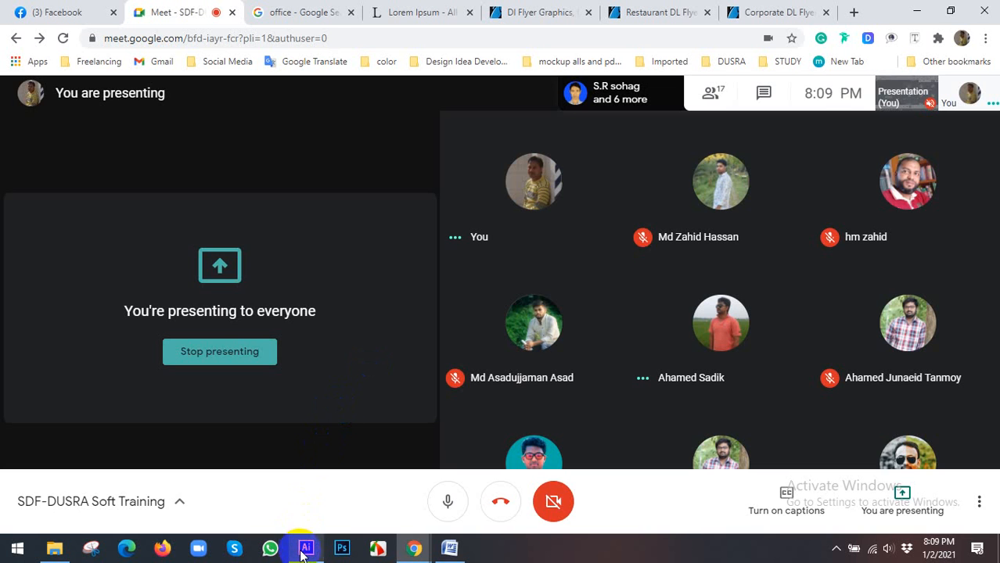
left_click(306, 548)
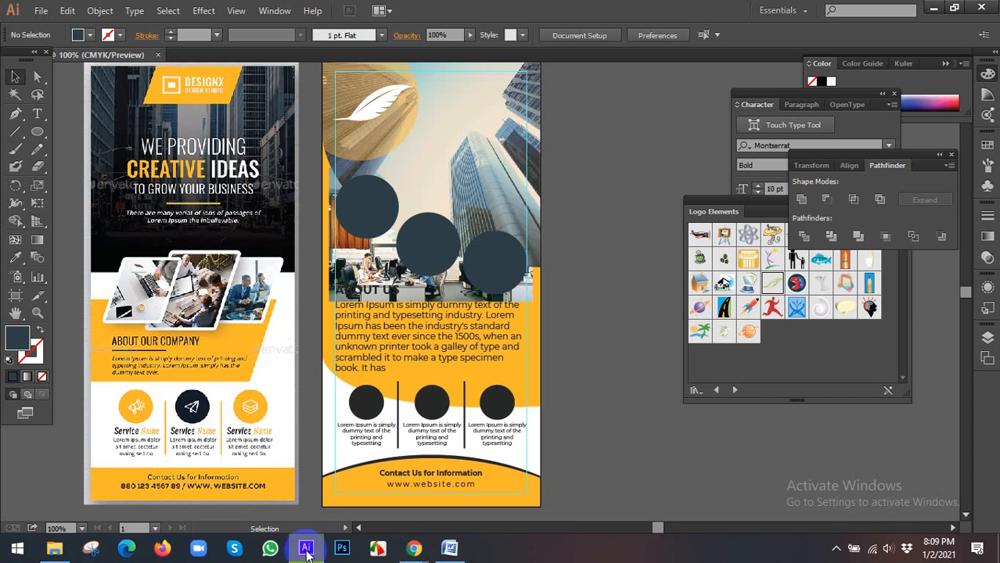
Give the three dark blue circles a yellow outline with a weight of 3 pt.
scroll(472, 239, "up", 1)
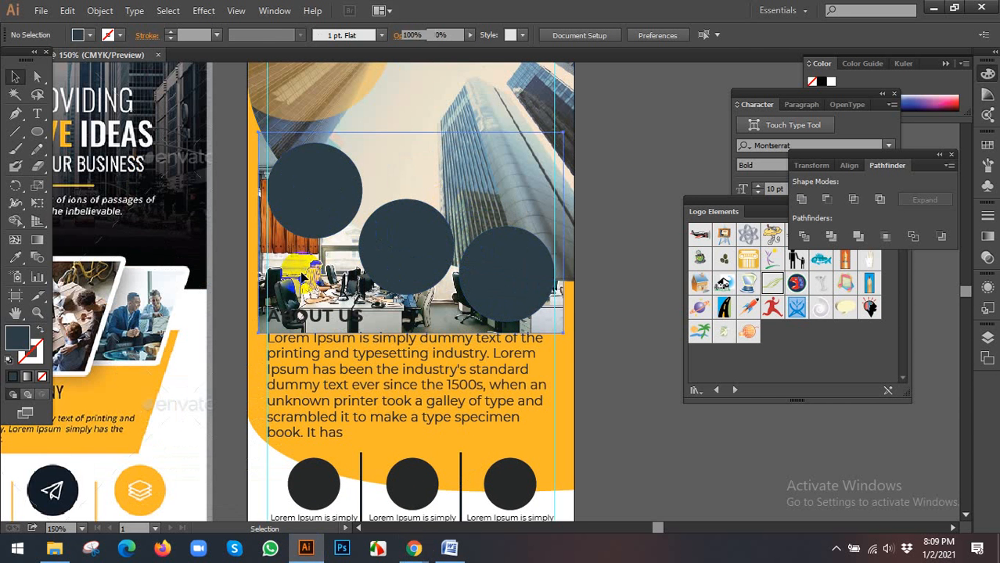
left_click(317, 192)
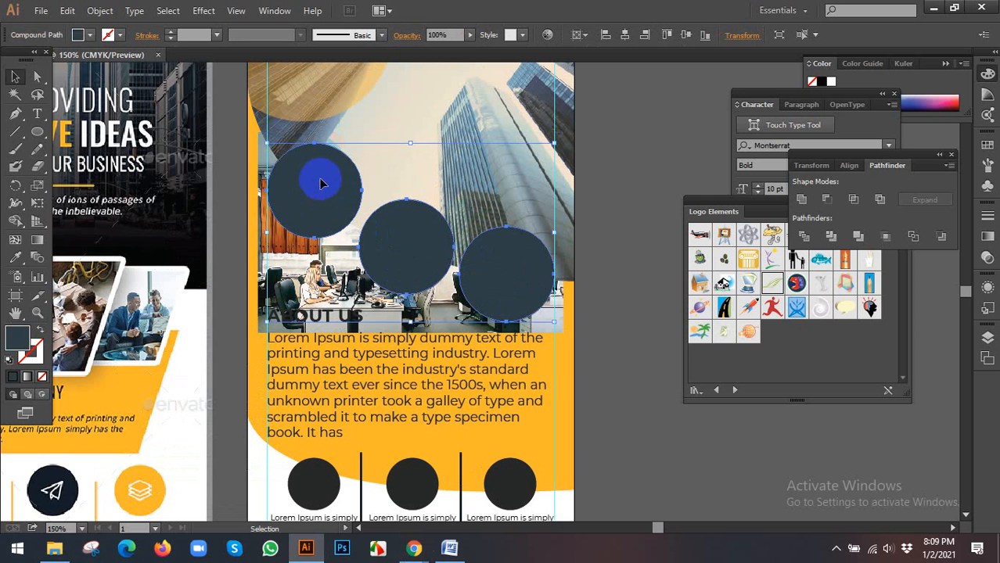
left_click(100, 11)
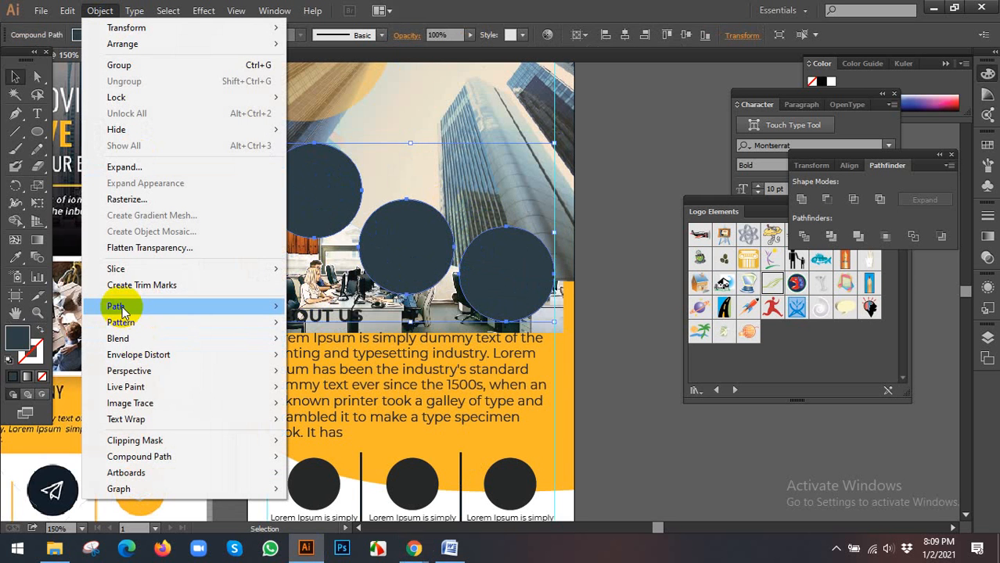
mouse_move(121, 307)
left_click(299, 49)
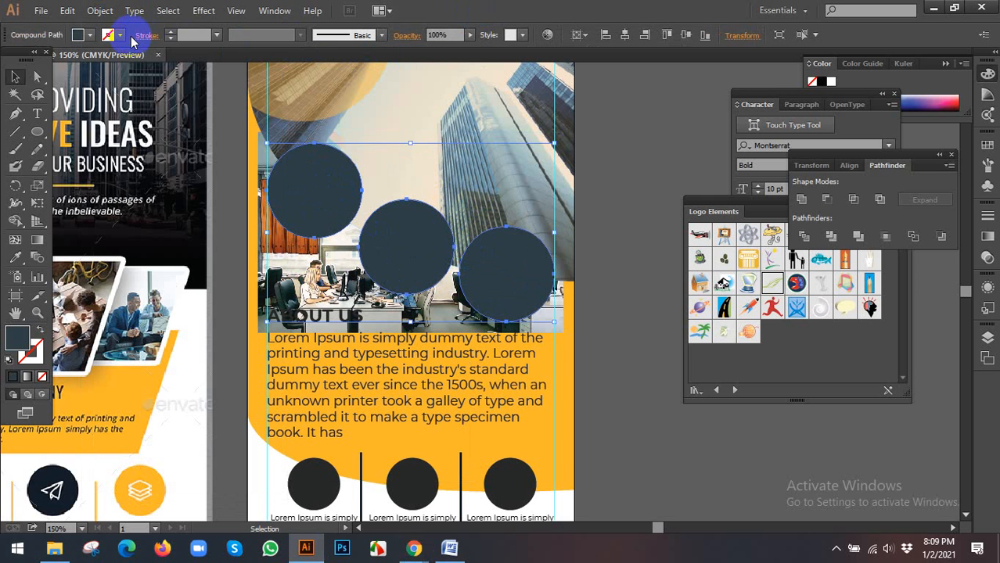
left_click(119, 35)
left_click(64, 61)
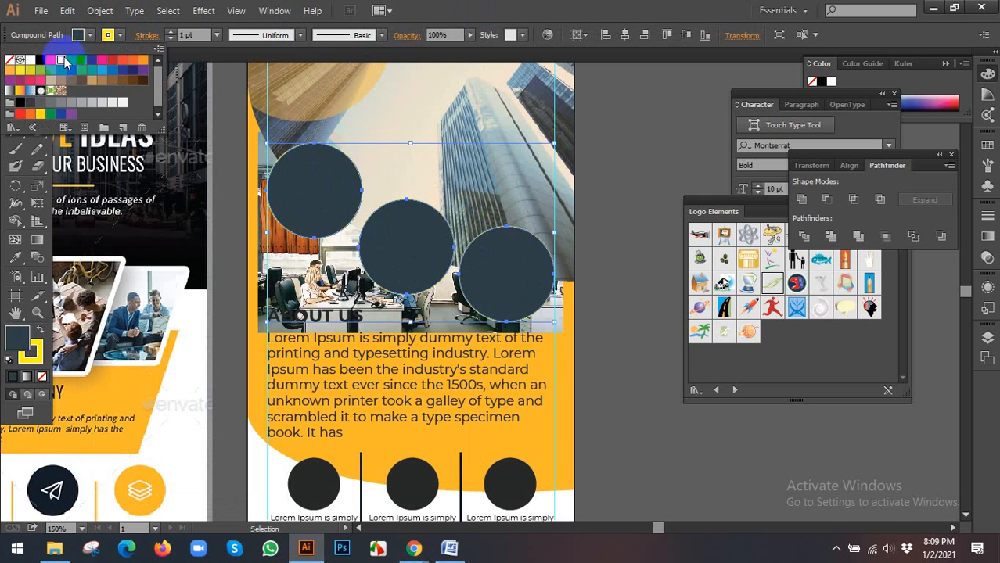
left_click(216, 35)
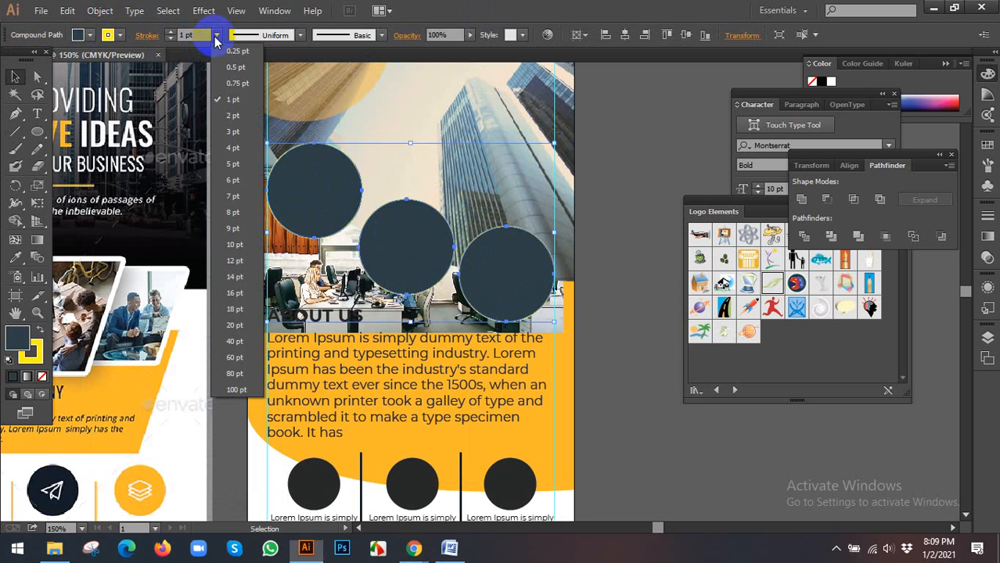
left_click(230, 139)
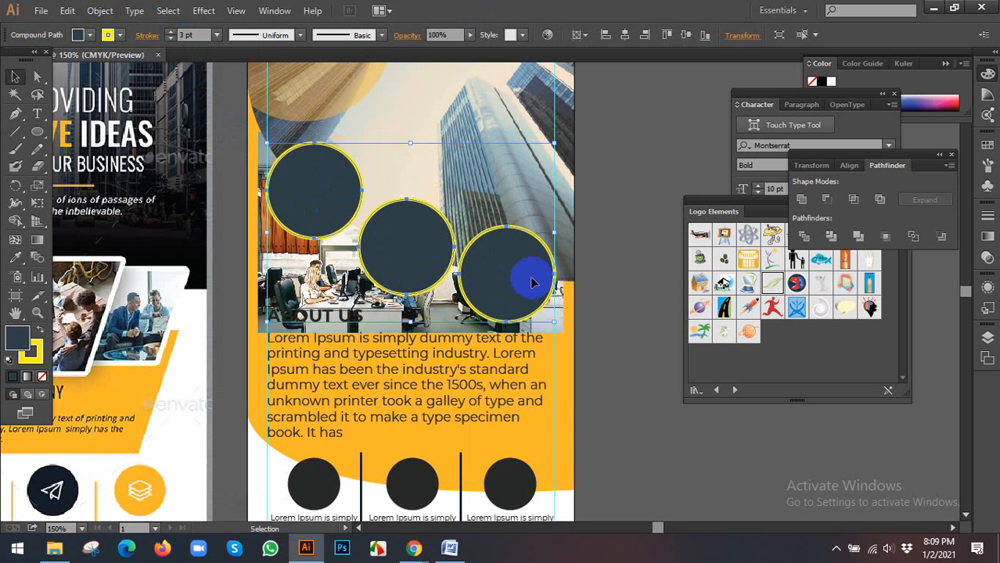
Mask the office picture with the three circles and set the clip group's stroke colour to yellow ffd400.
right_click(424, 250)
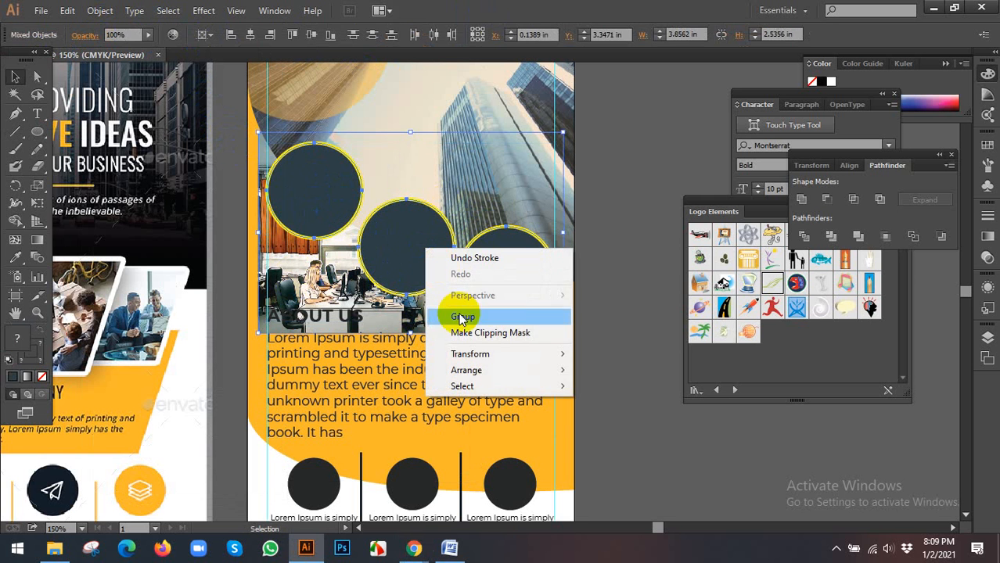
left_click(466, 317)
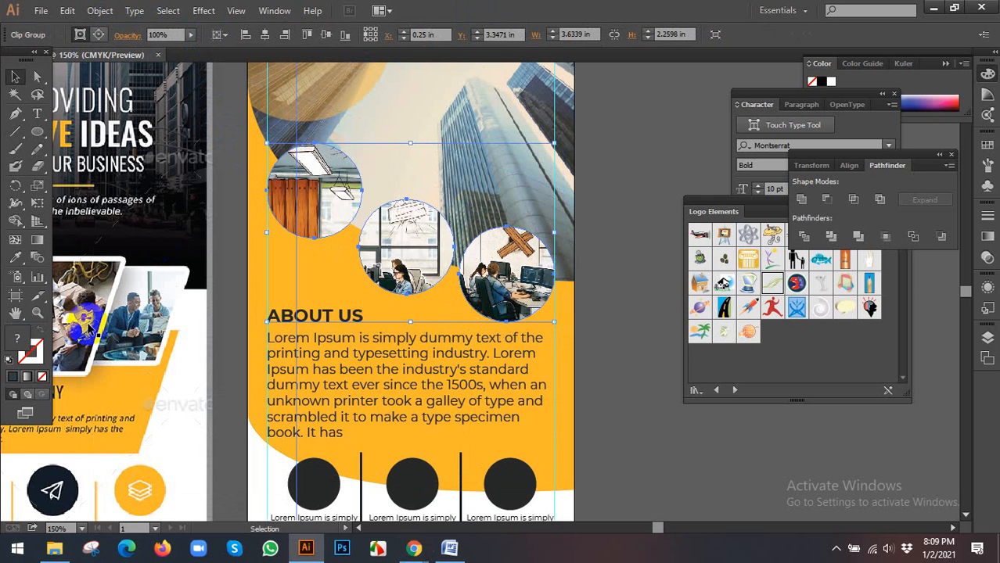
double_click(39, 358)
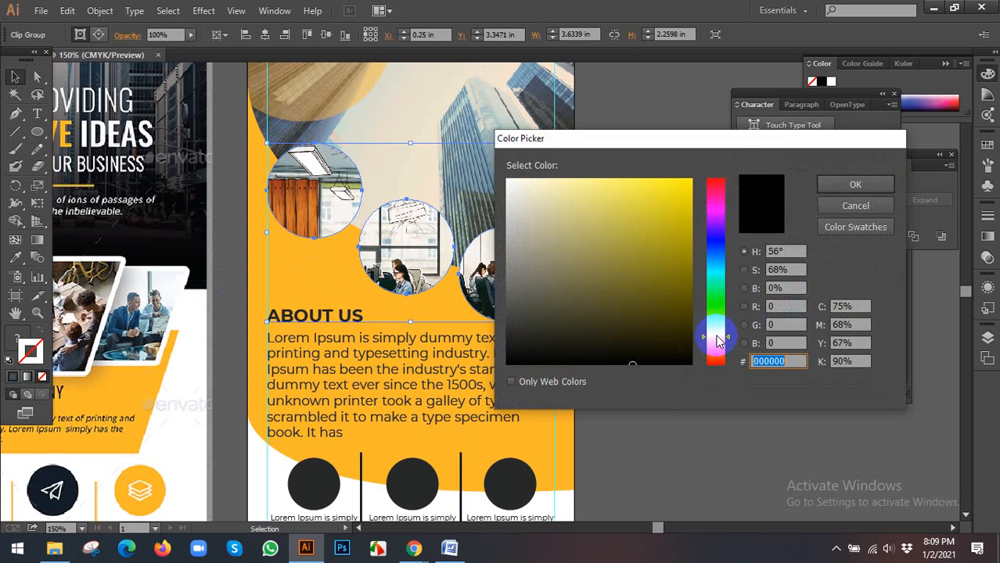
left_click(685, 209)
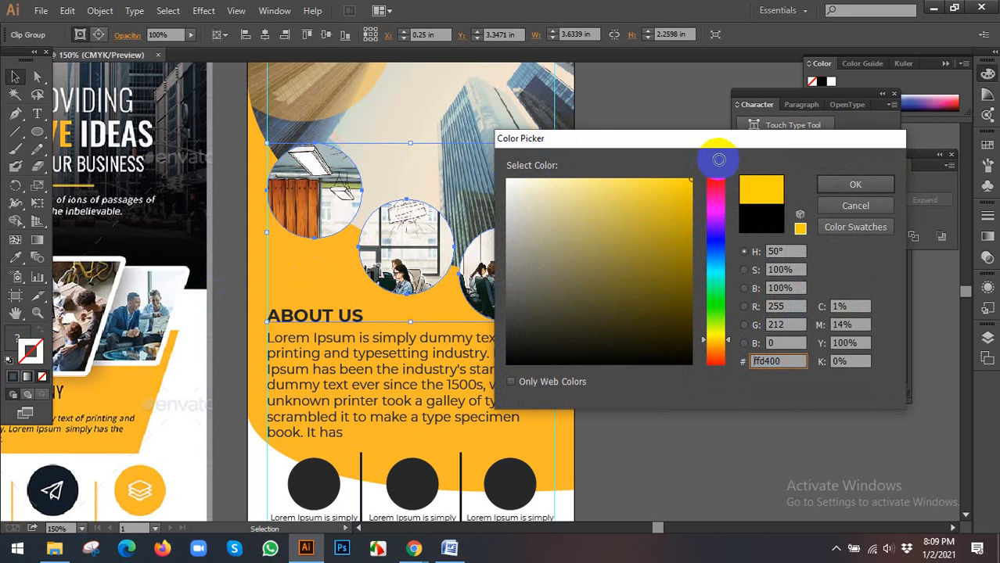
left_click(855, 185)
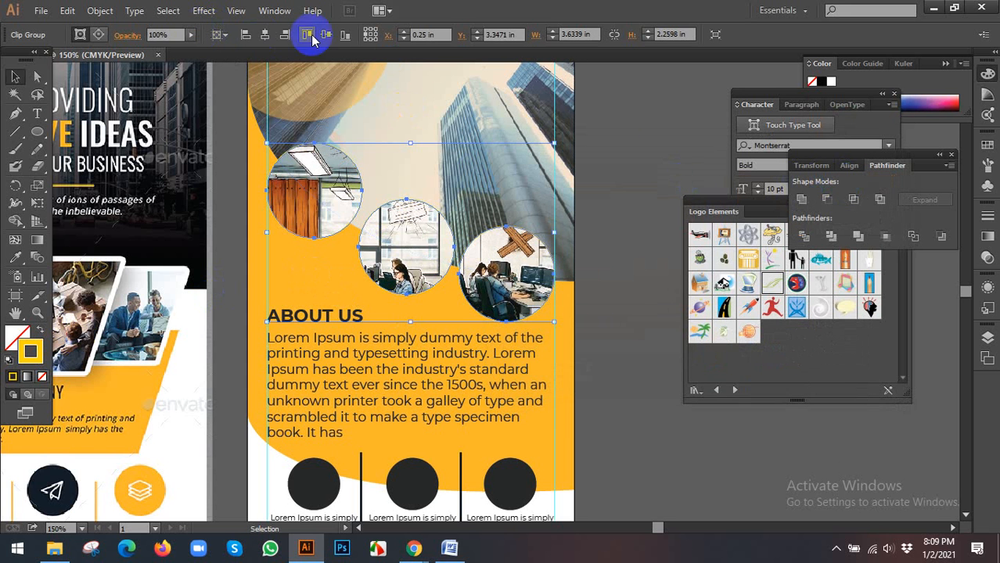
left_click(643, 161)
left_click(413, 228)
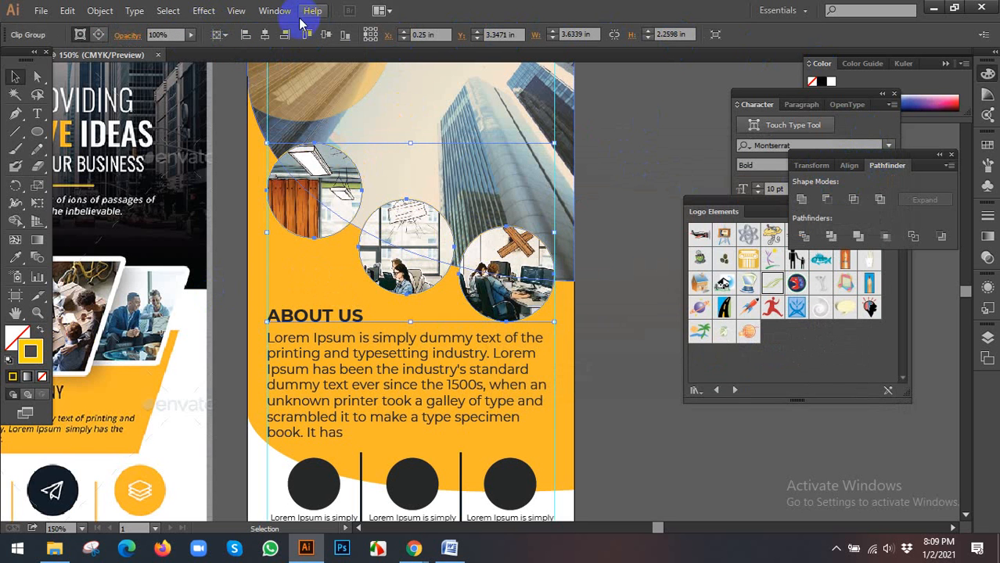
Set the stroke weight of the masked photo circles to 4 pt and deselect them.
left_click(274, 10)
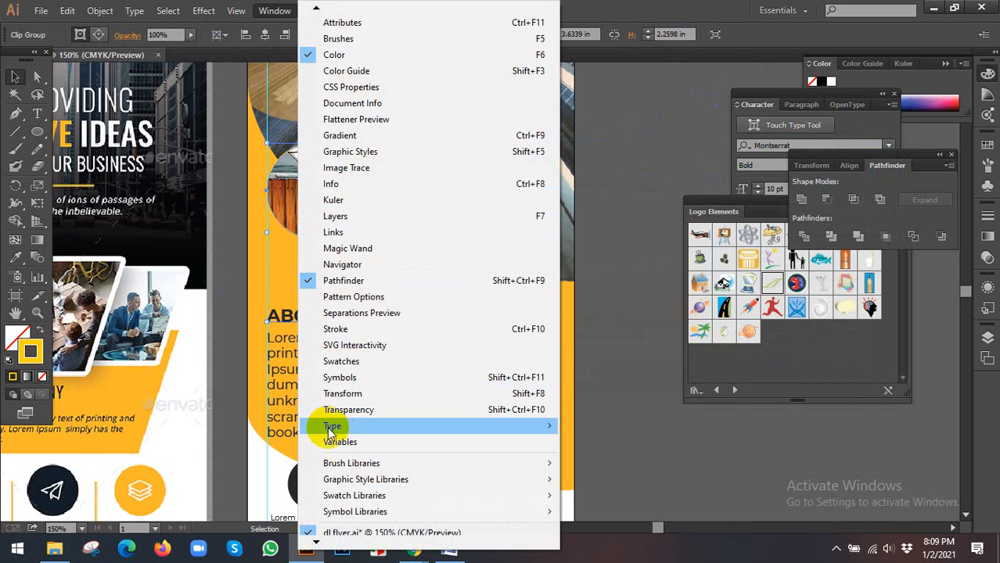
mouse_move(316, 11)
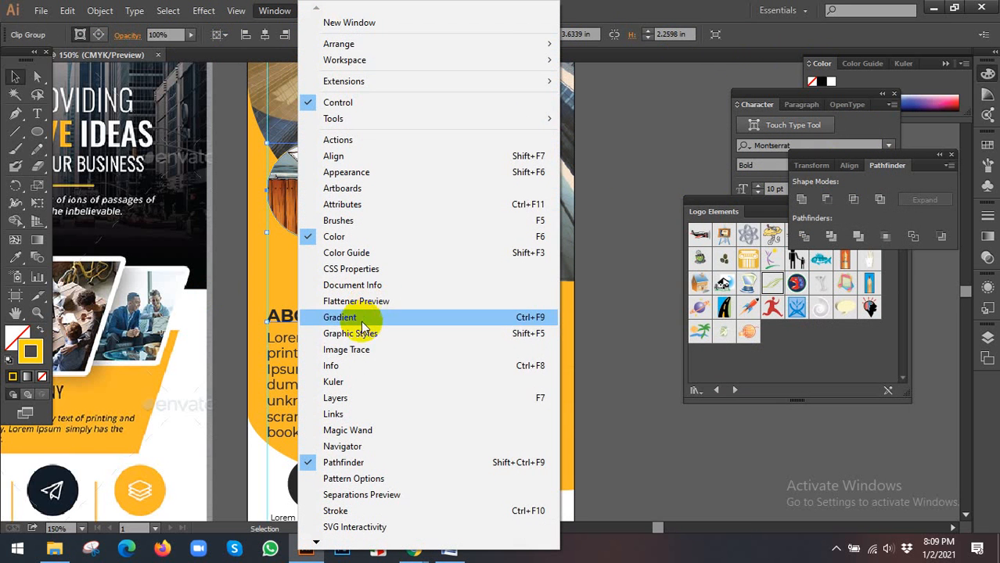
left_click(335, 511)
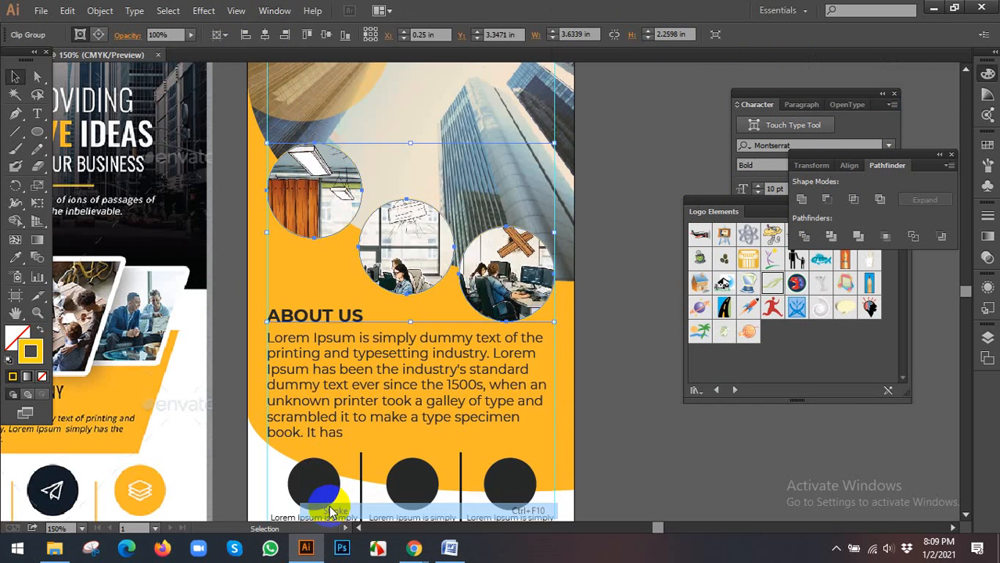
left_click(894, 225)
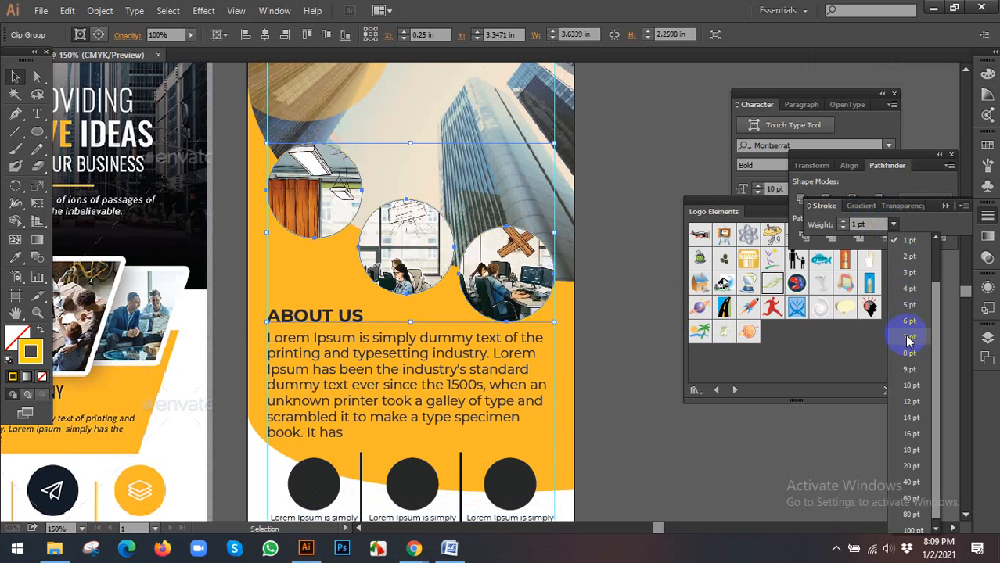
left_click(908, 290)
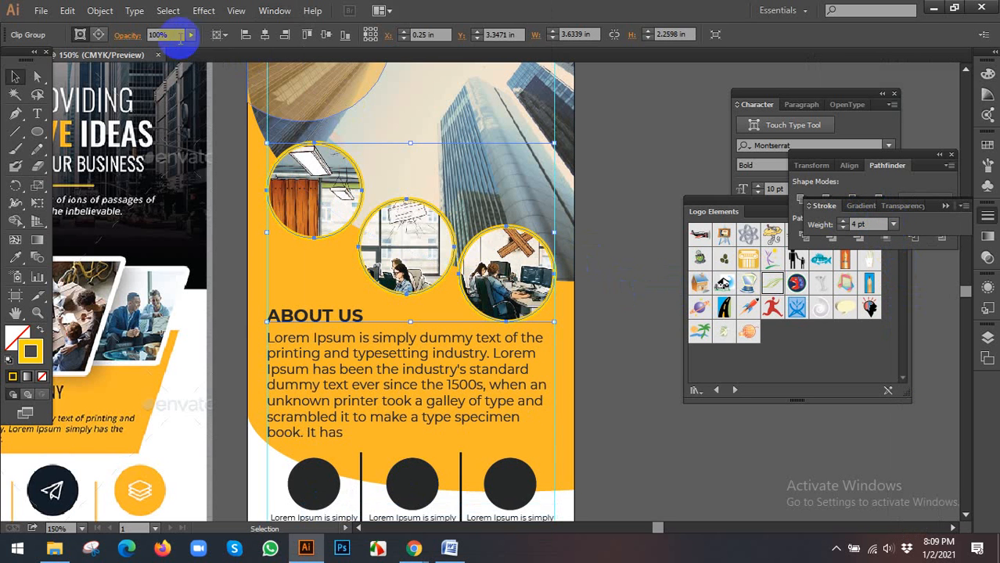
left_click(630, 384)
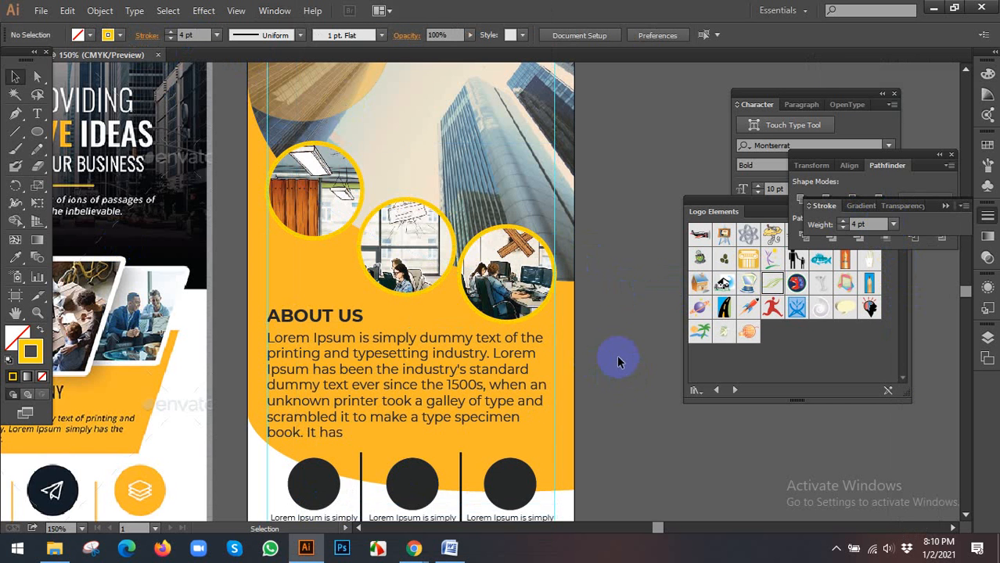
Hide the open floating panels to clear the workspace around the flyer.
scroll(607, 333, "down", 3)
scroll(607, 299, "down", 1)
left_click_drag(609, 297, 538, 363)
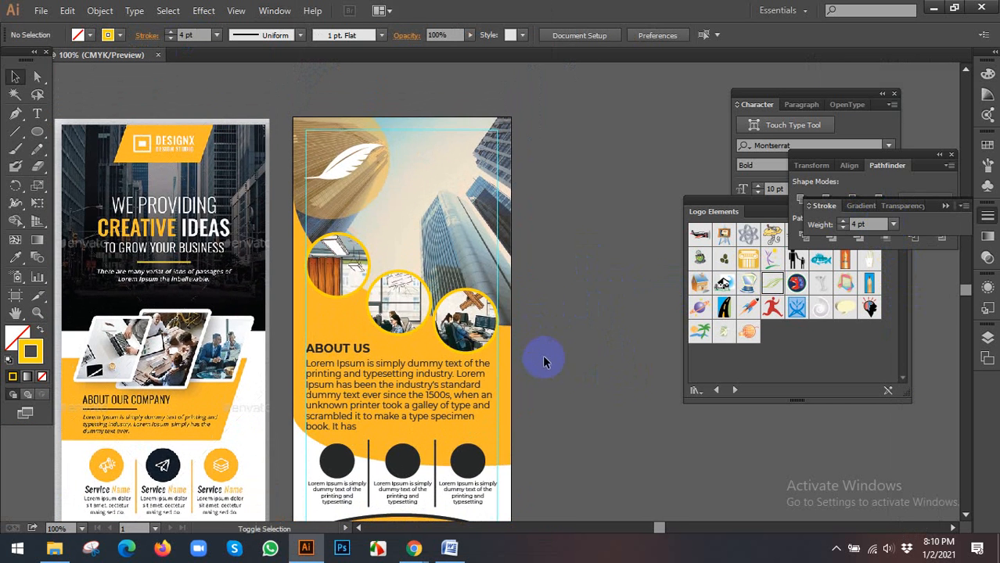
key("shift+Tab")
left_click_drag(571, 406, 603, 235)
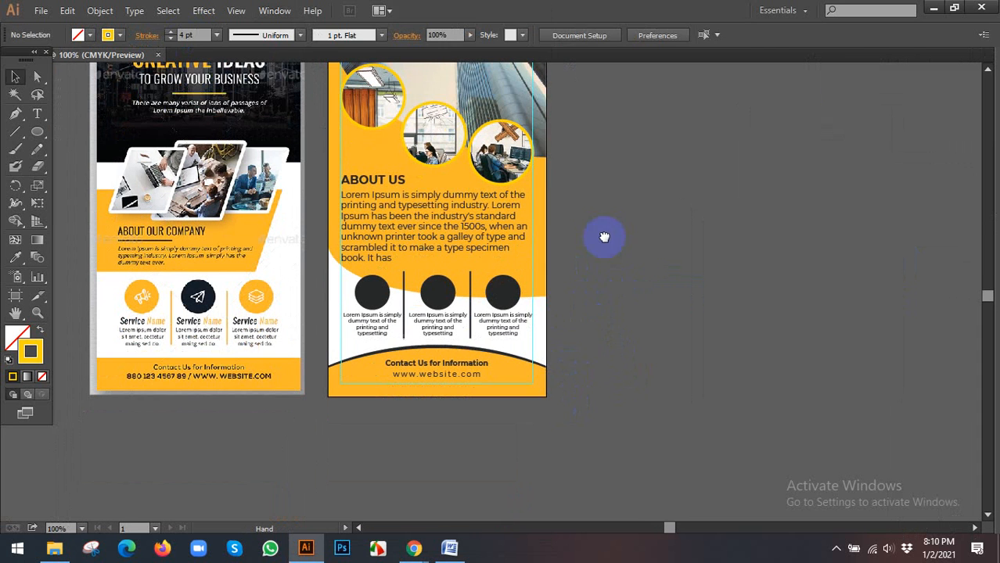
left_click(414, 212)
left_click(649, 254)
Compare the flyer's service circles and contact footer with those of the reference flyer.
scroll(647, 260, "down", 1)
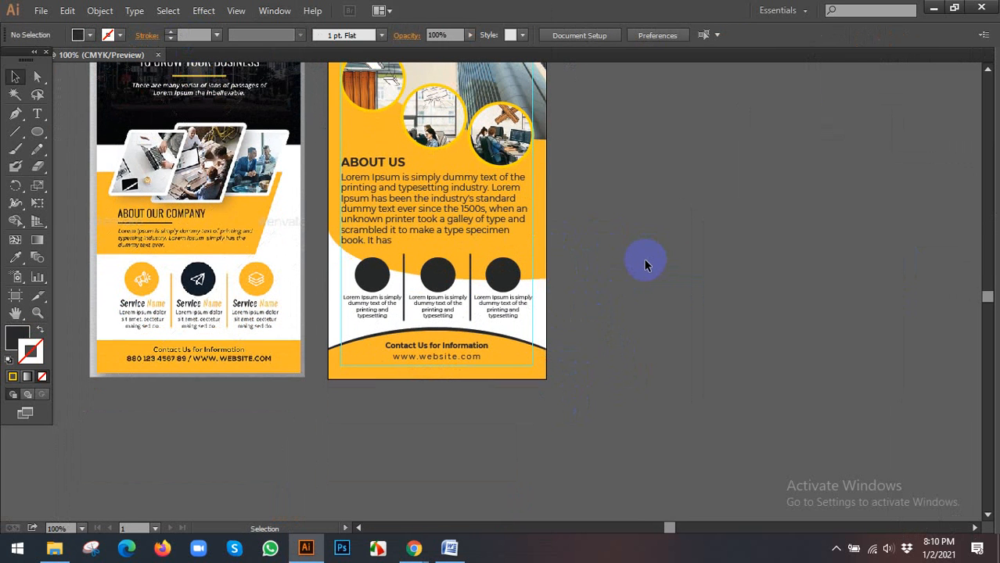
scroll(647, 266, "up", 1)
left_click_drag(632, 326, 663, 332)
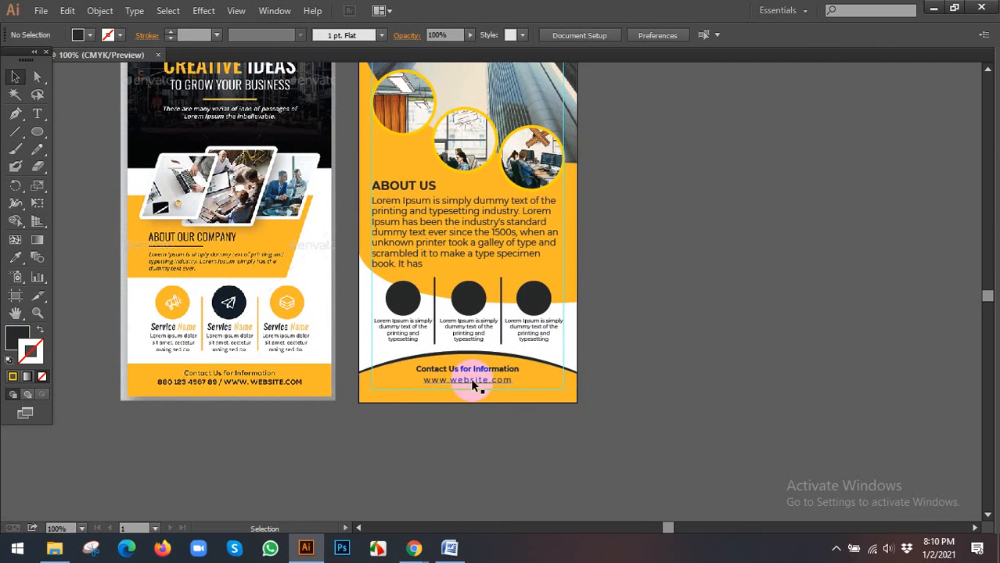
scroll(472, 385, "up", 2)
left_click(481, 347)
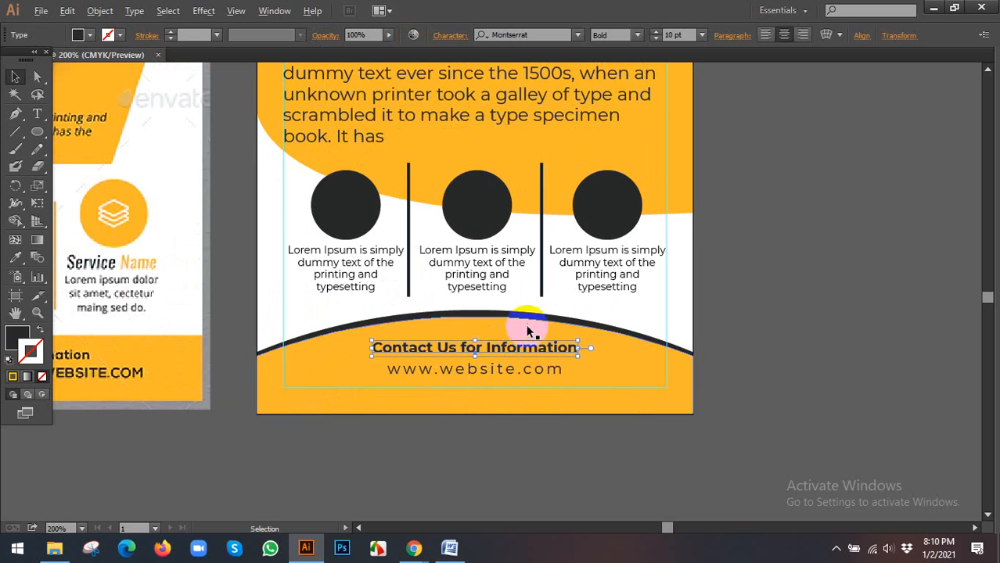
scroll(698, 306, "down", 1)
left_click(679, 304)
scroll(697, 301, "down", 2)
left_click_drag(698, 302, 573, 302)
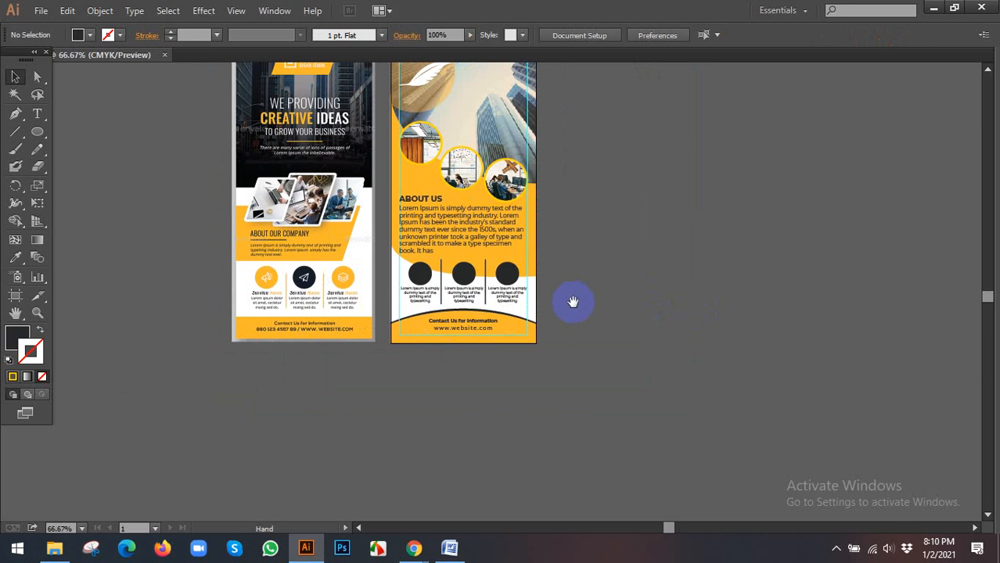
scroll(470, 274, "up", 1)
scroll(632, 346, "up", 3)
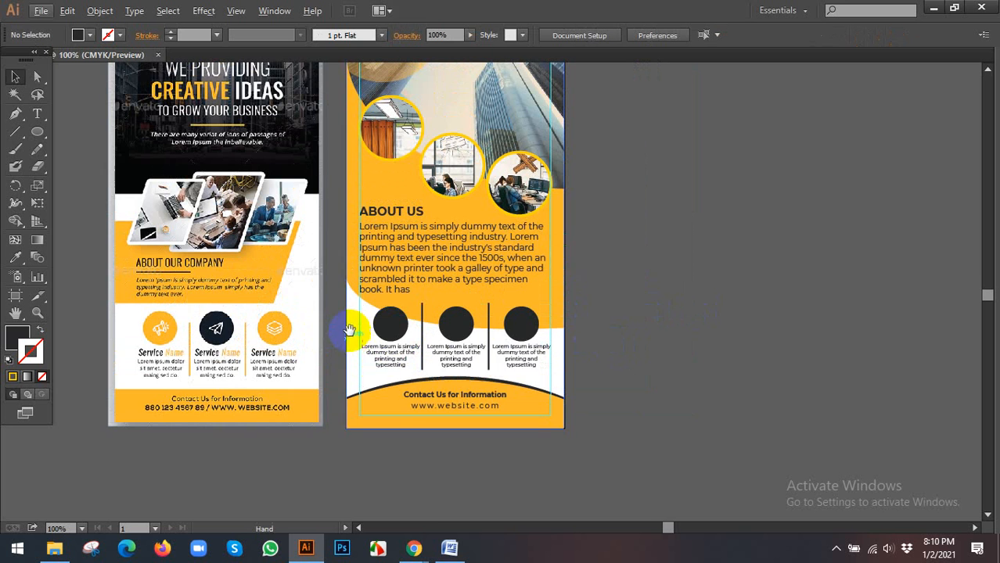
left_click_drag(401, 338, 452, 290)
left_click_drag(749, 288, 649, 294)
Open the Web Icons symbol library and enlarge it until all of its icons show.
left_click(274, 10)
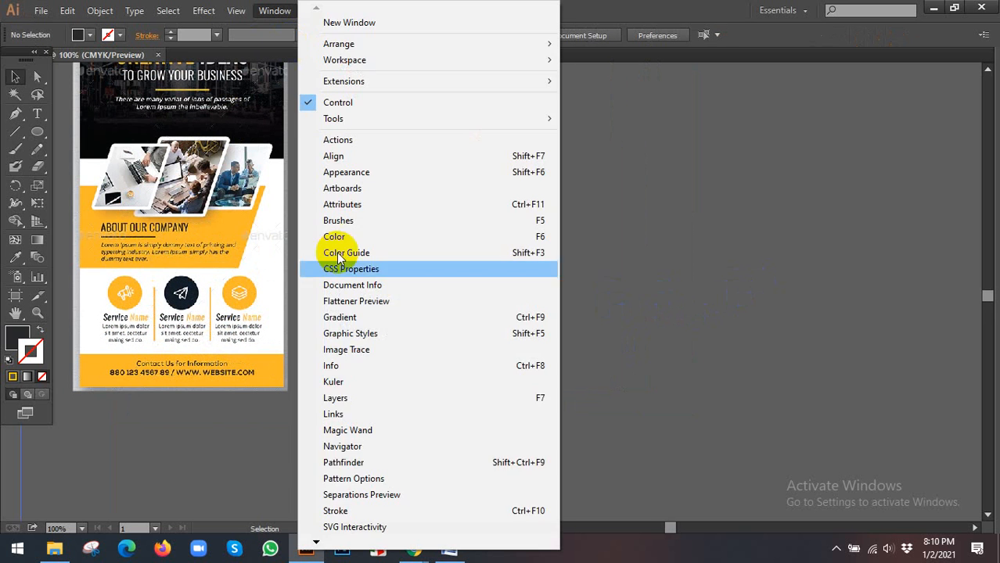
mouse_move(314, 540)
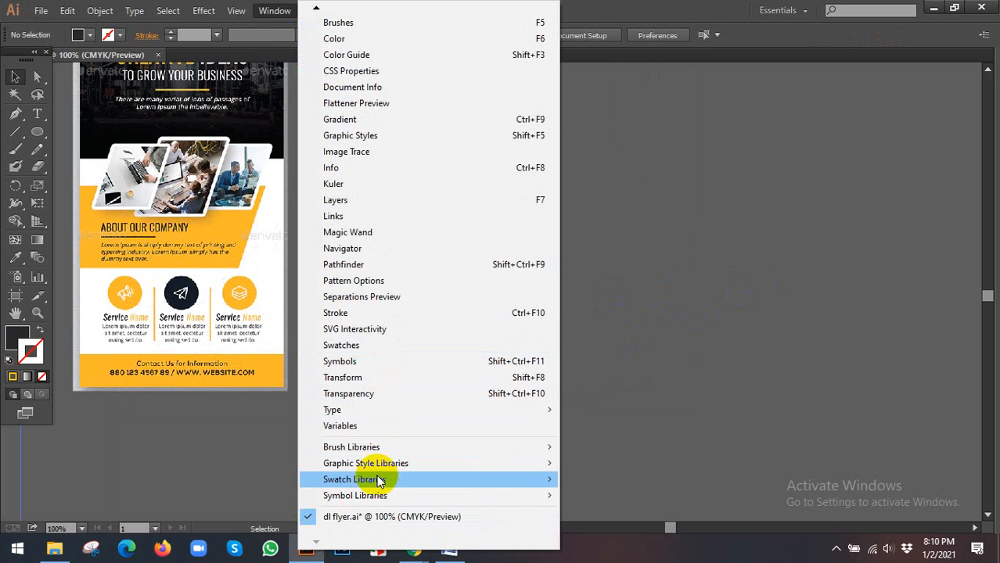
mouse_move(377, 496)
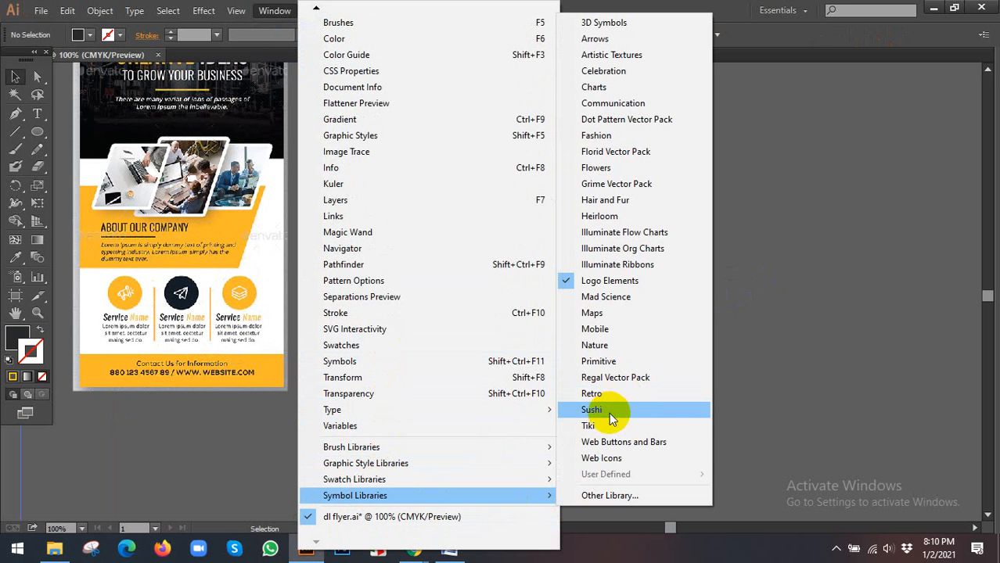
left_click(608, 459)
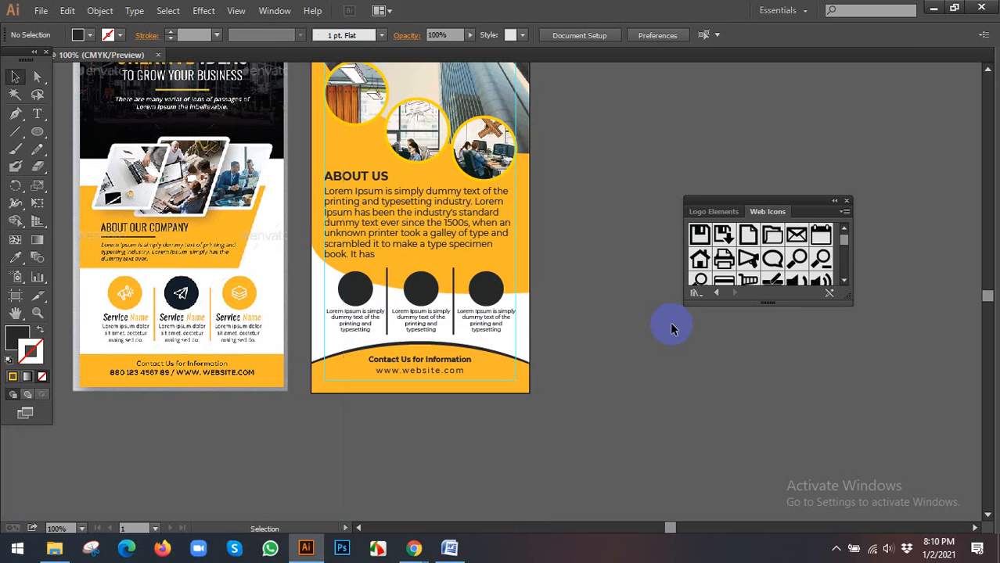
left_click_drag(850, 305, 896, 391)
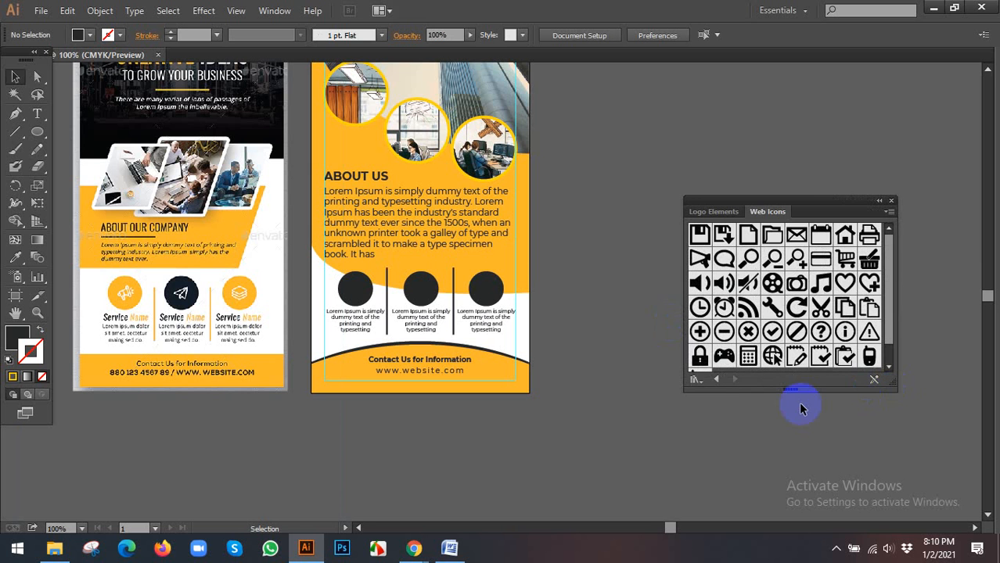
left_click_drag(685, 392, 622, 459)
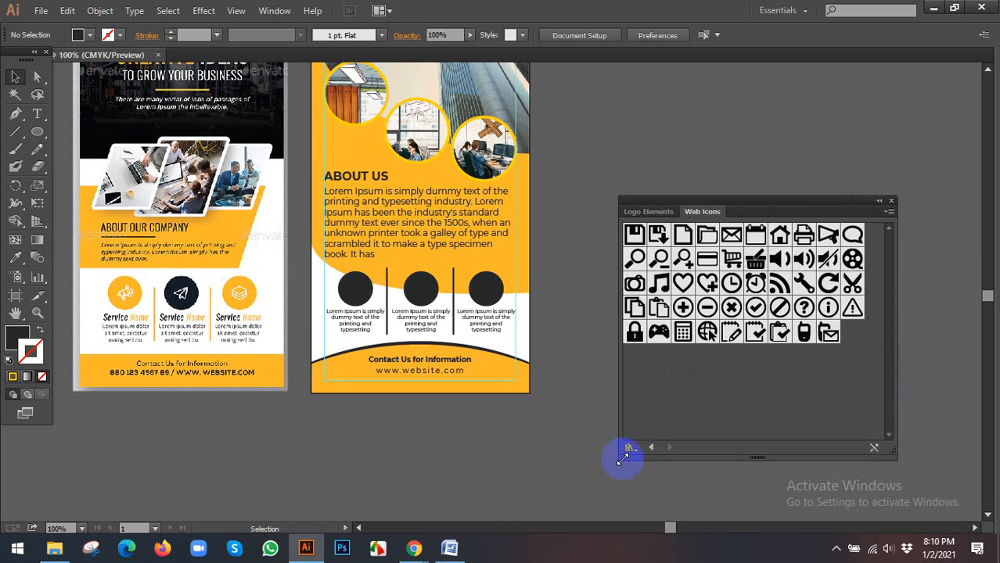
Place the Announcement megaphone symbol beside the flyer and expand its object and fill into editable paths.
left_click(845, 239)
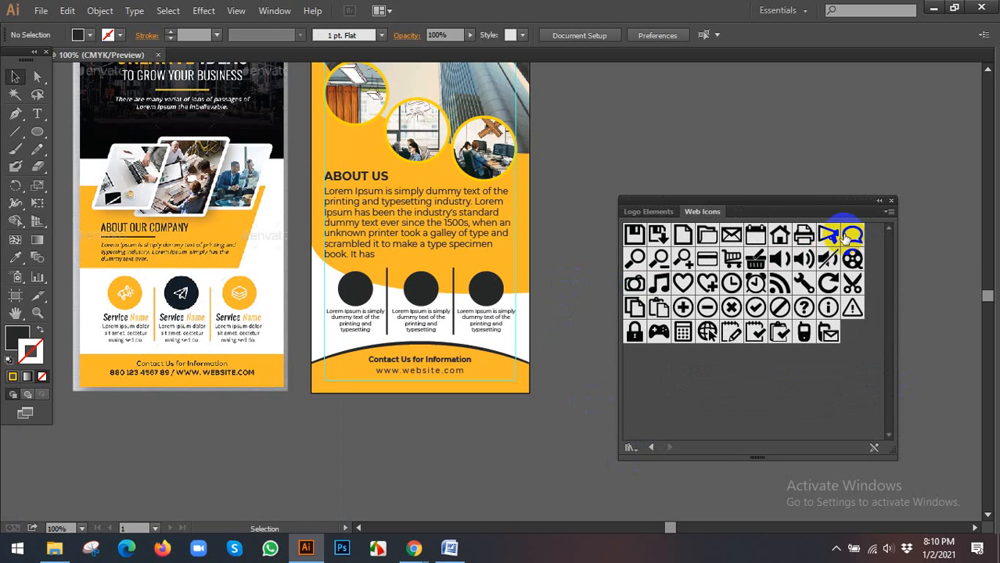
left_click_drag(814, 216, 667, 130)
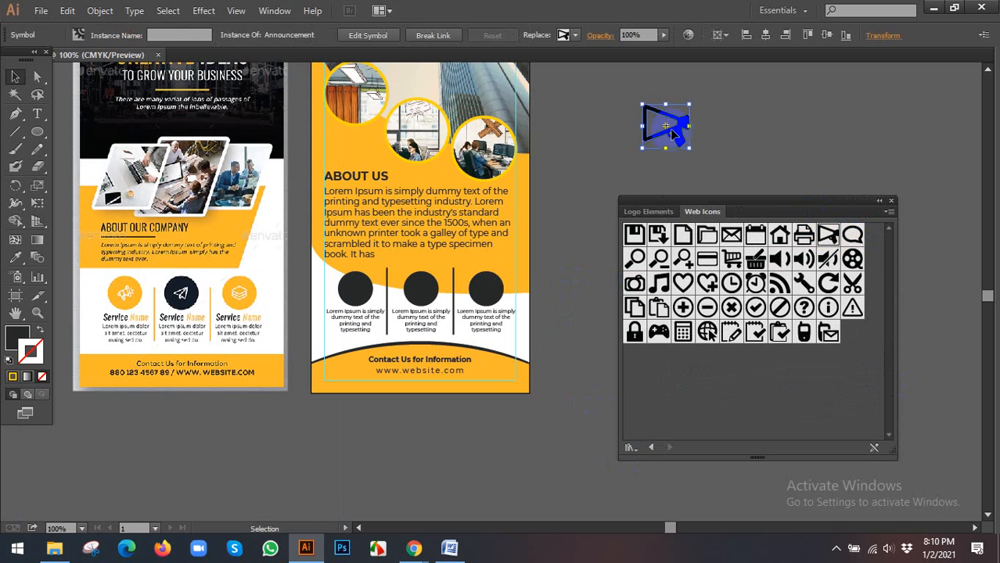
left_click(100, 10)
left_click(116, 163)
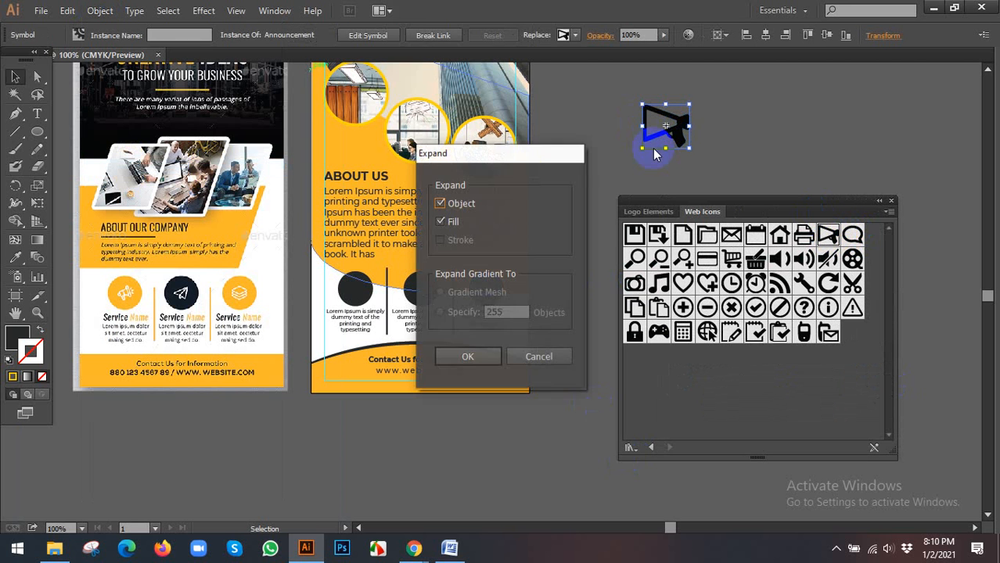
left_click(463, 356)
Reflect the expanded megaphone icon across the vertical axis, with preview on.
right_click(679, 145)
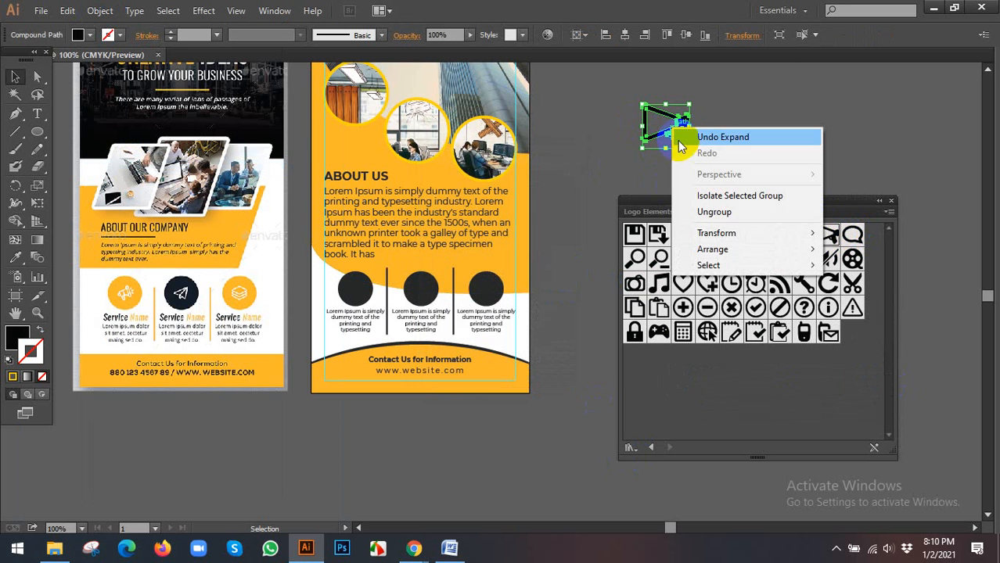
mouse_move(704, 235)
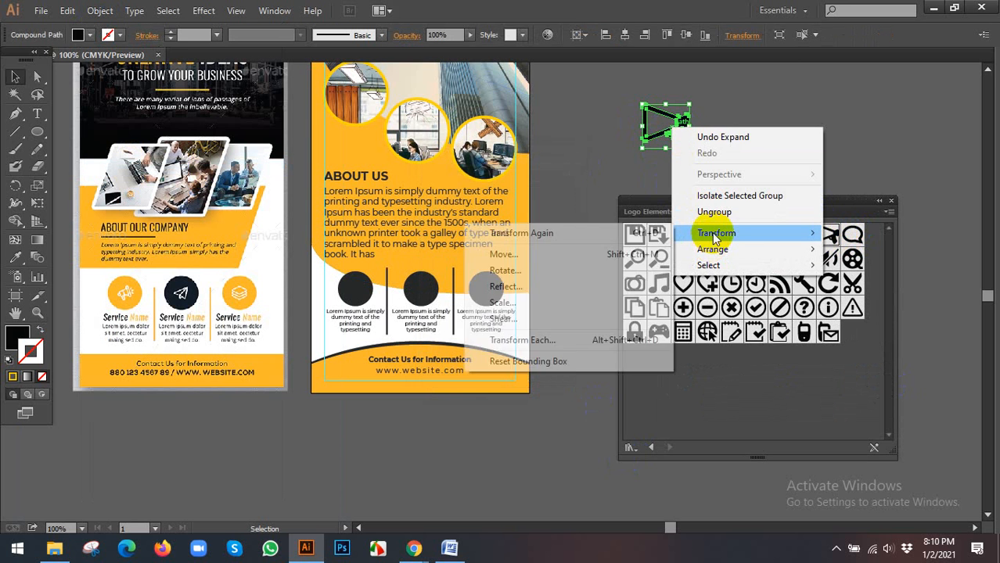
left_click(556, 286)
left_click(721, 408)
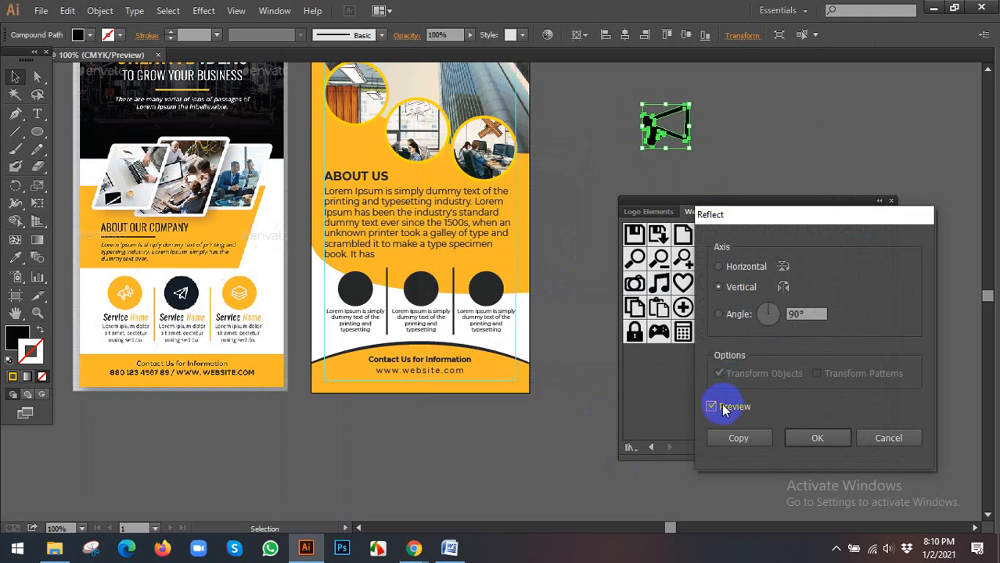
left_click(814, 438)
Recolour the megaphone icon with the reference flyer's white, shrink it into the first service circle and deselect it.
left_click(14, 256)
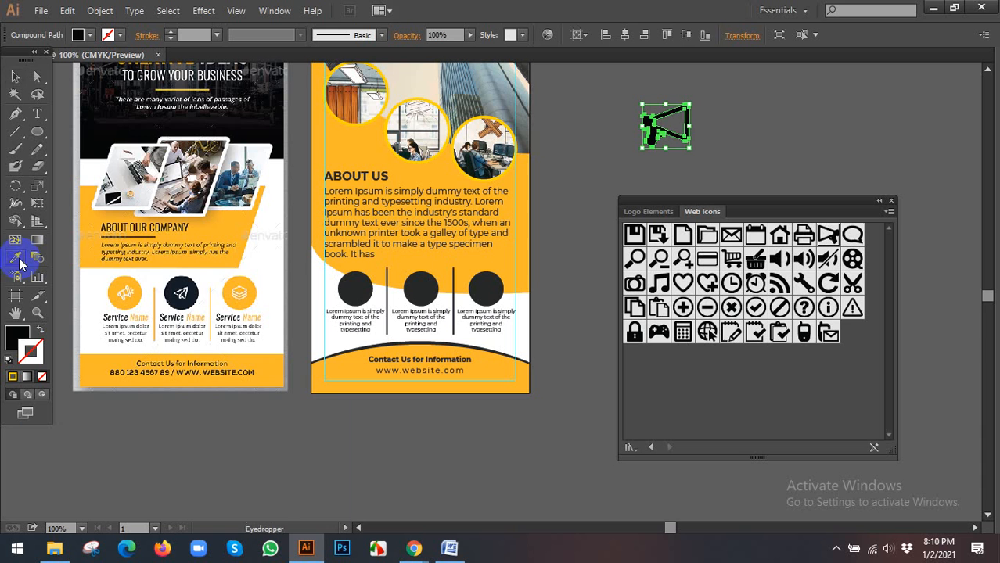
left_click(258, 255)
left_click(13, 77)
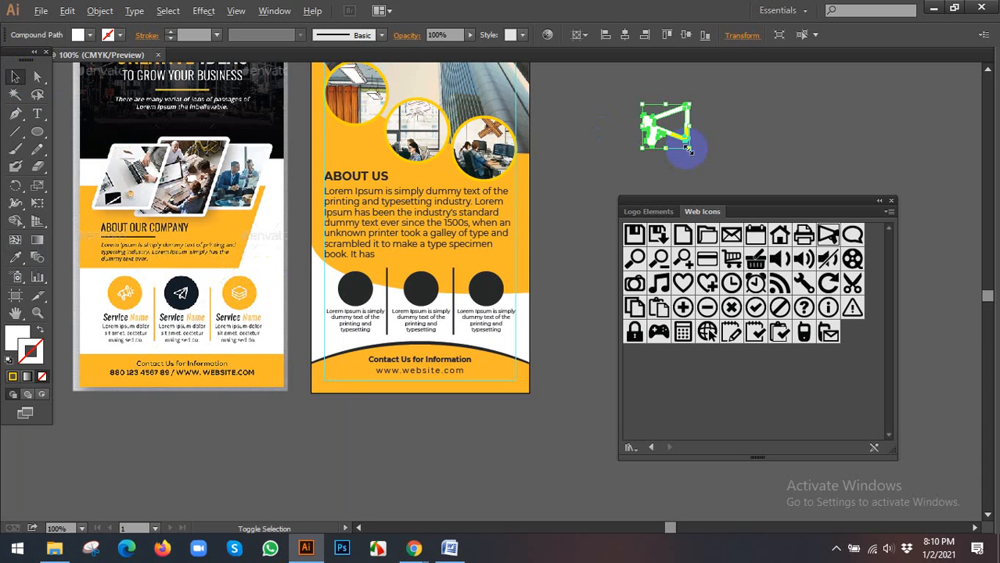
left_click_drag(687, 149, 357, 291)
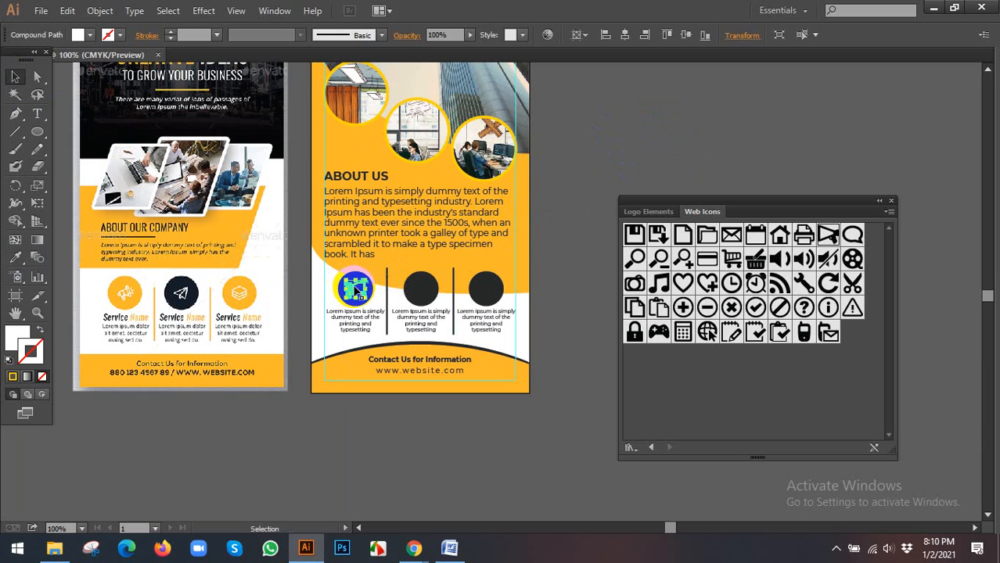
left_click(557, 291)
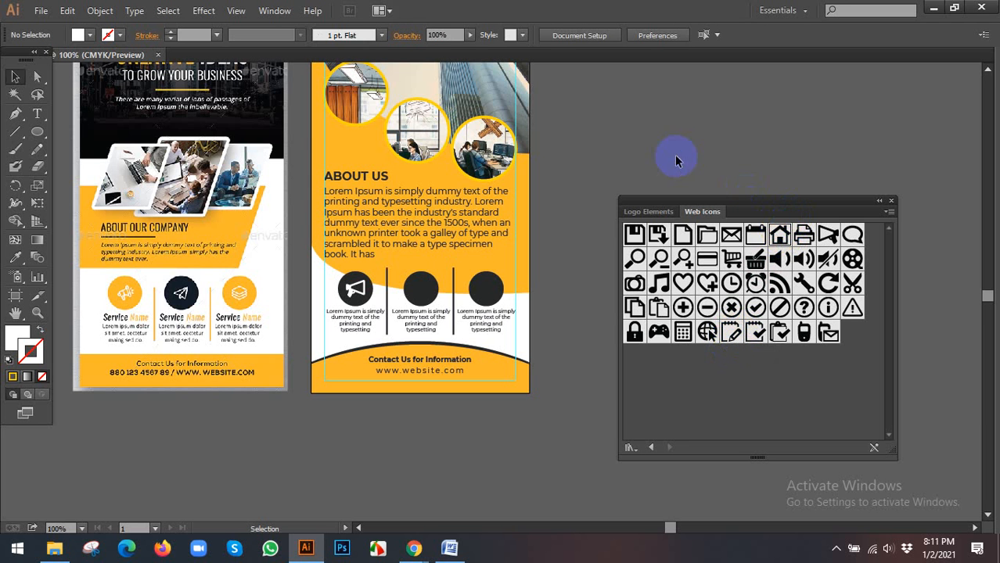
Place the house symbol beside the flyer and expand its object and fill into editable paths.
left_click_drag(677, 161, 652, 147)
left_click(94, 10)
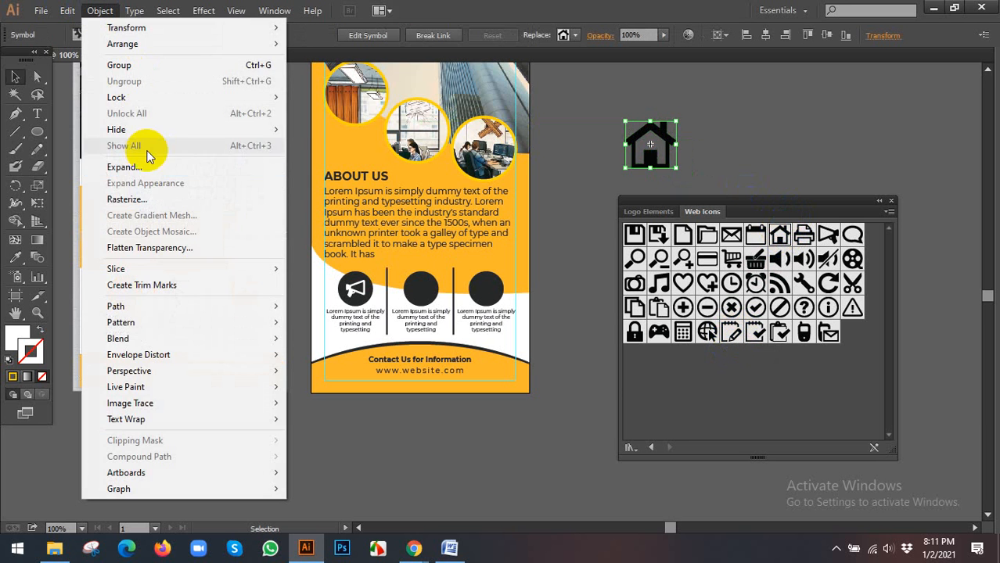
left_click(125, 167)
left_click(486, 353)
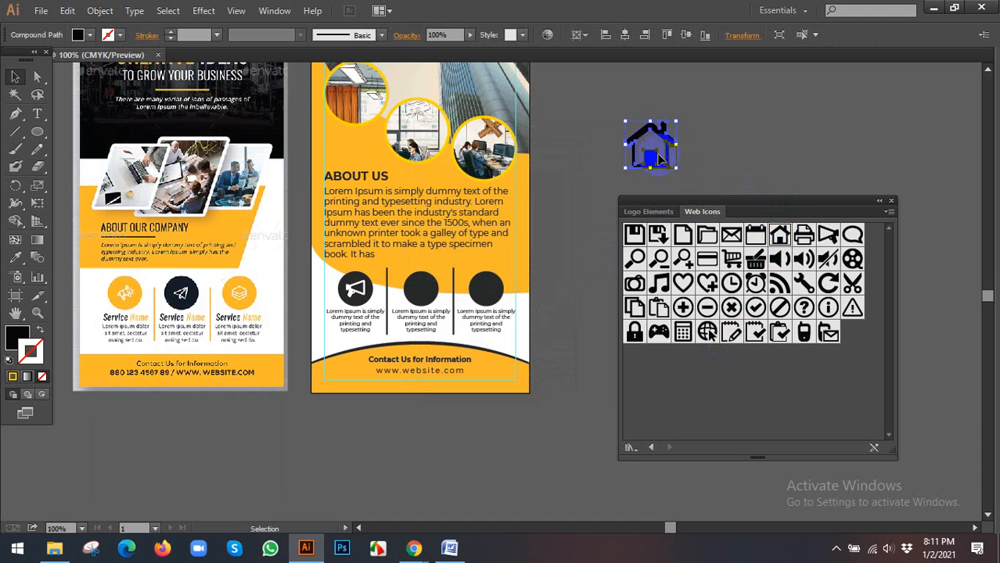
Recolour the house icon with the reference flyer's white and shrink it into the middle service circle.
left_click(15, 258)
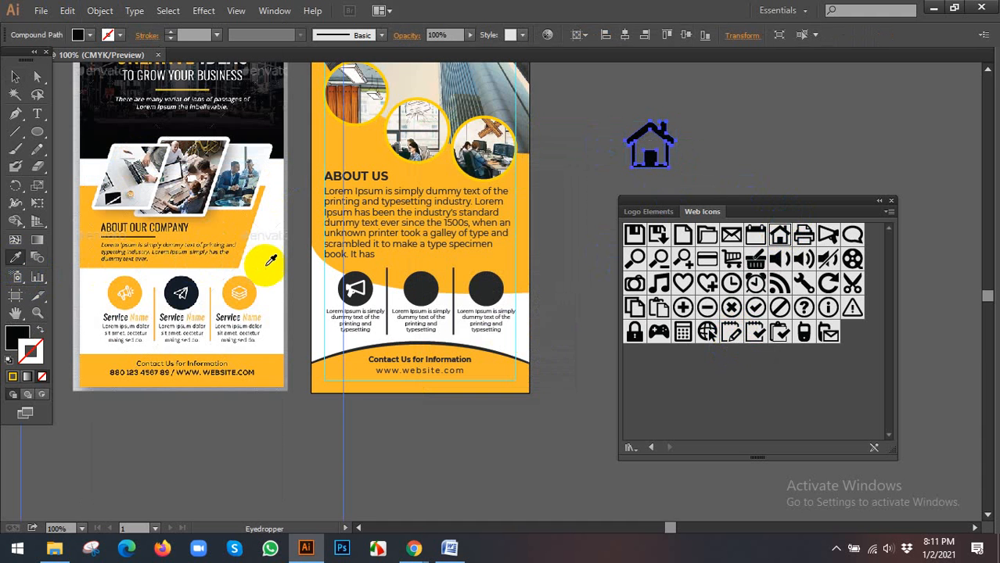
left_click(266, 265)
left_click(15, 76)
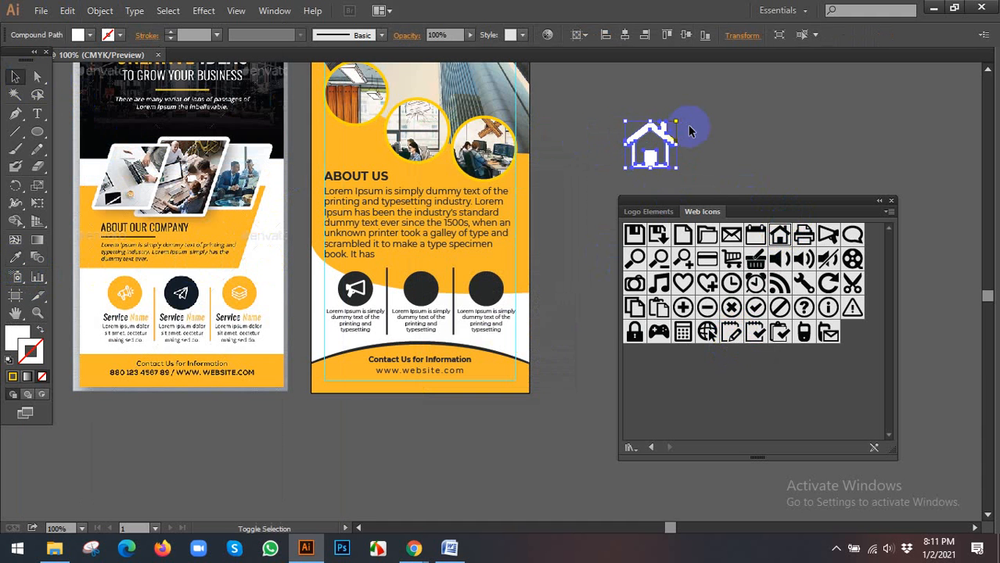
left_click_drag(679, 125, 661, 140)
left_click_drag(649, 149, 424, 291)
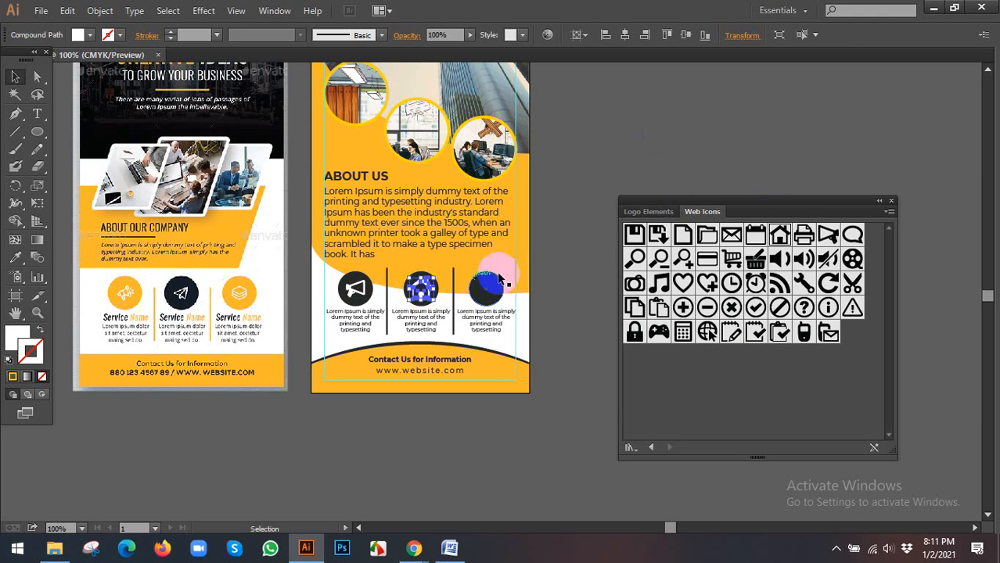
left_click(571, 263)
Fine-tune the size of the house icon inside the middle service circle and deselect it.
scroll(423, 289, "up", 3)
left_click(428, 274)
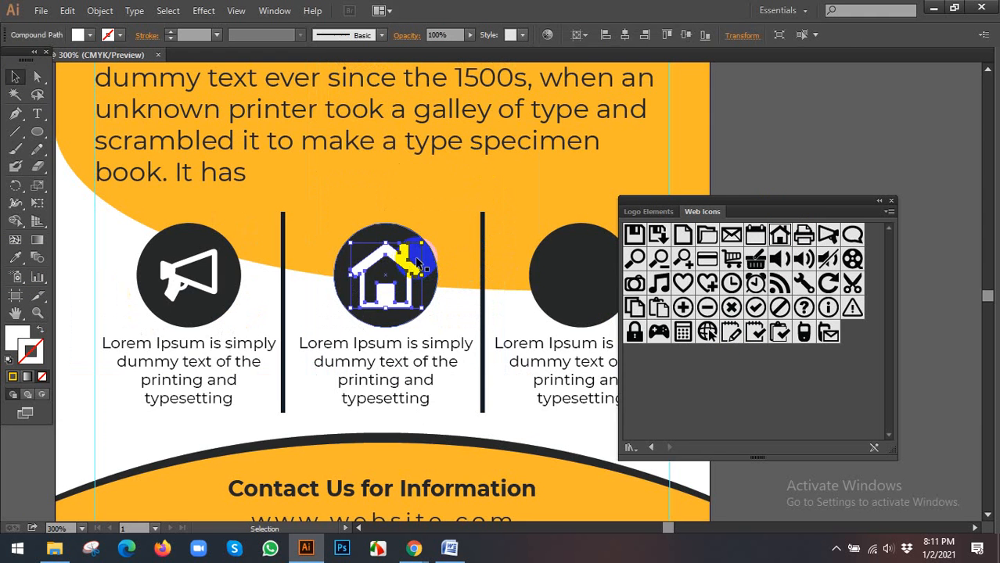
left_click_drag(422, 248, 421, 247)
scroll(422, 249, "down", 3)
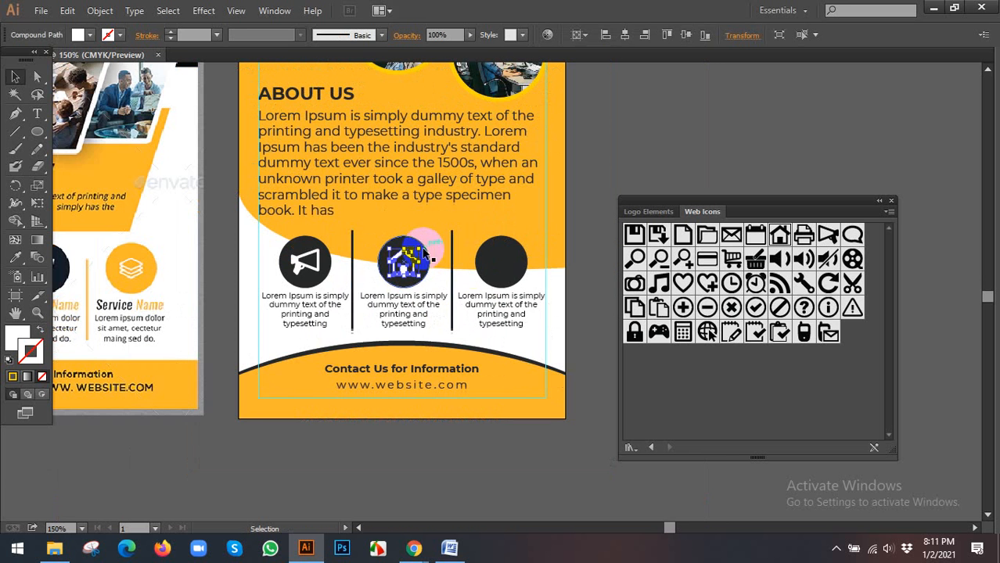
left_click(592, 283)
Place the shopping cart symbol beside the flyer and expand it into editable paths.
scroll(592, 283, "down", 1)
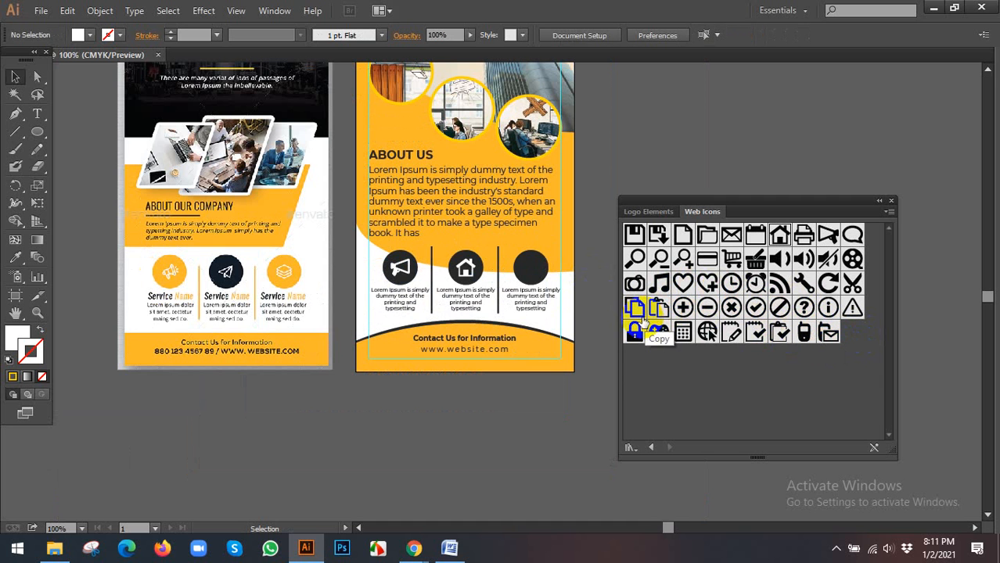
left_click_drag(731, 259, 658, 192)
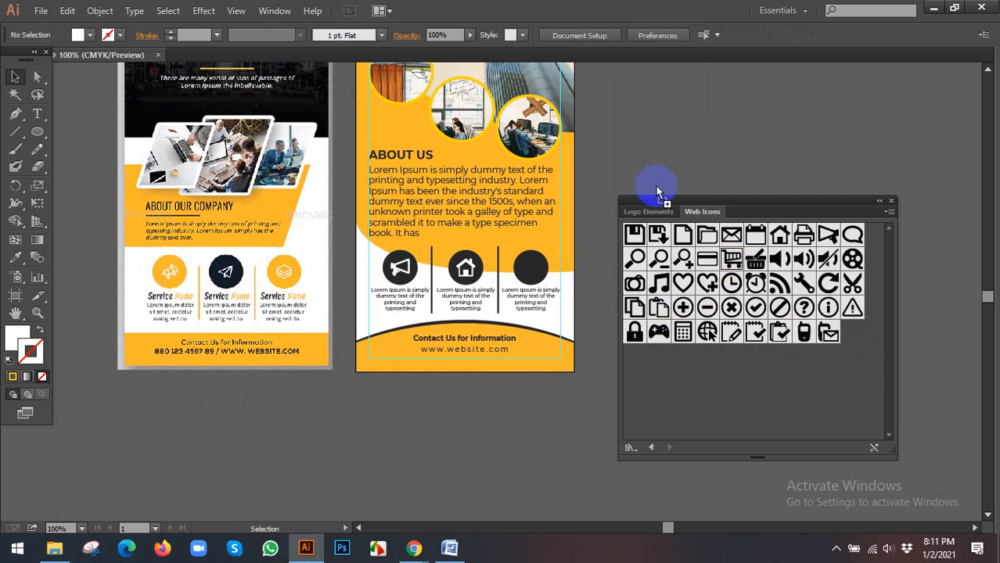
left_click_drag(650, 141, 649, 138)
left_click(100, 10)
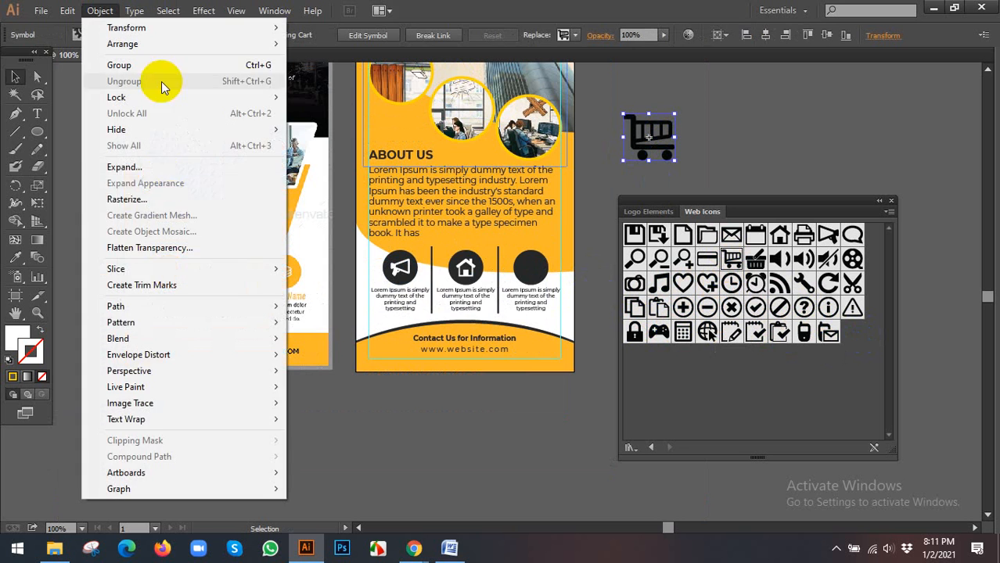
left_click(137, 170)
left_click(458, 353)
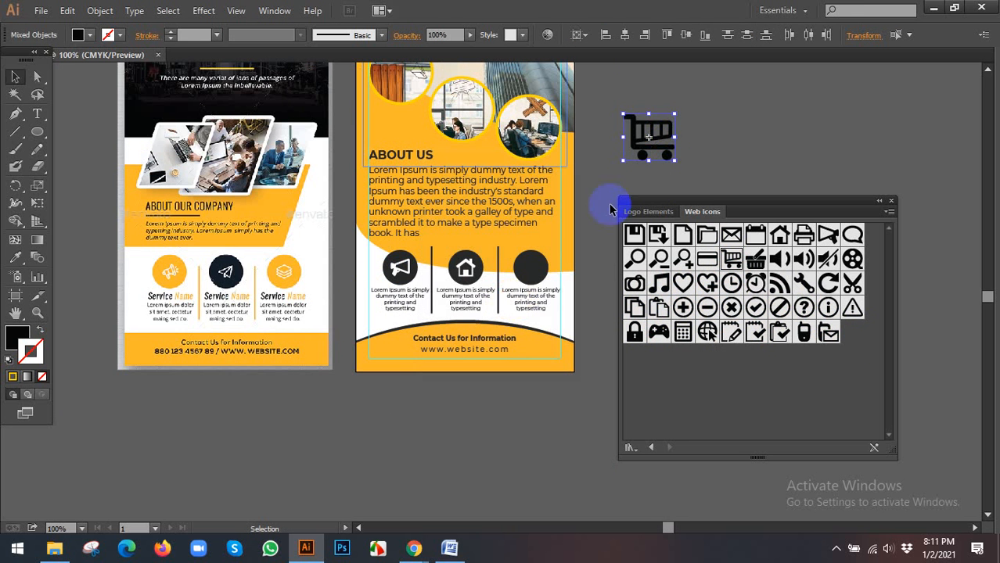
Recolour the shopping cart icon with the reference flyer's white and shrink it into the third service circle.
left_click(16, 258)
left_click(287, 270)
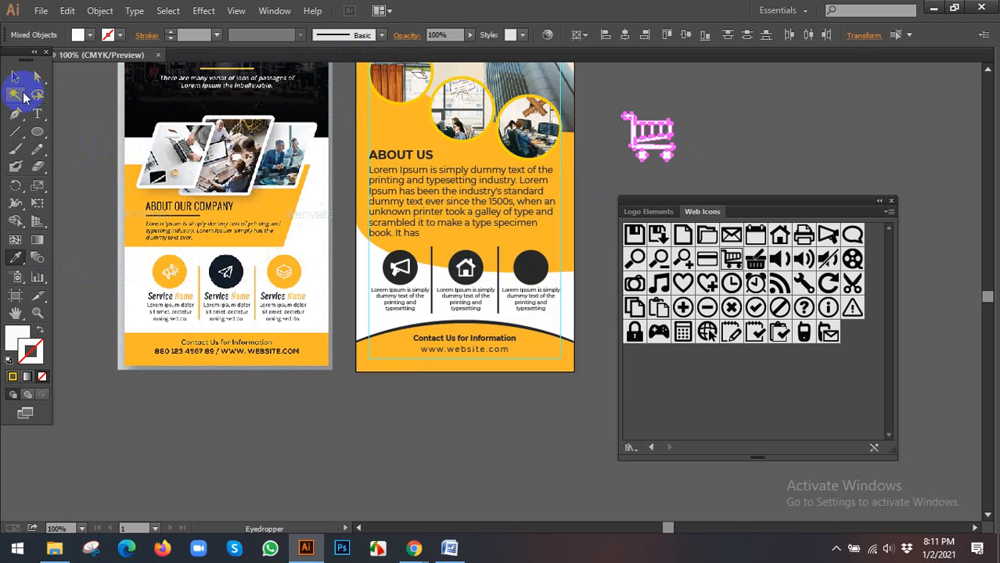
left_click(16, 78)
left_click(671, 119)
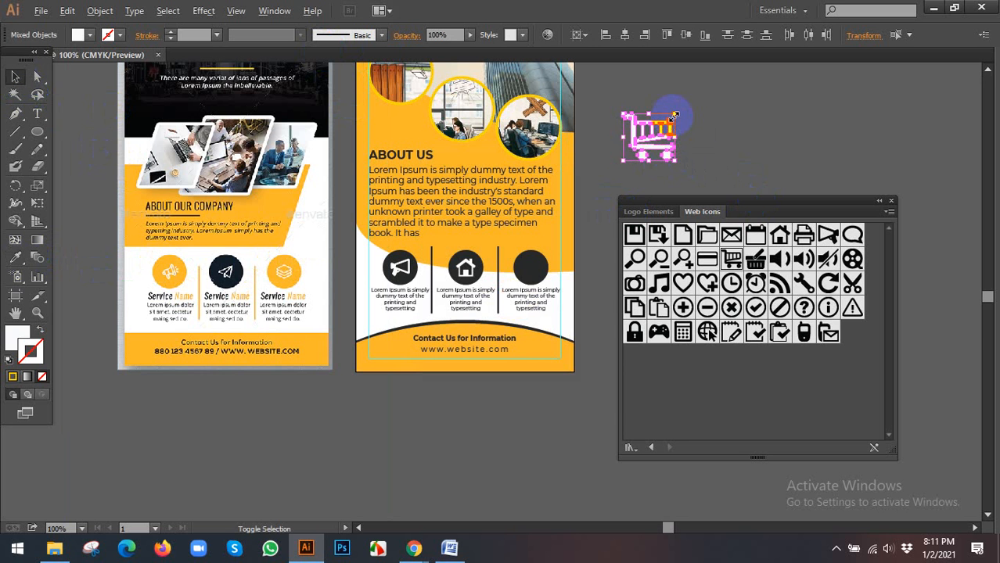
left_click_drag(674, 115, 551, 258)
scroll(542, 263, "up", 1)
scroll(552, 257, "down", 1)
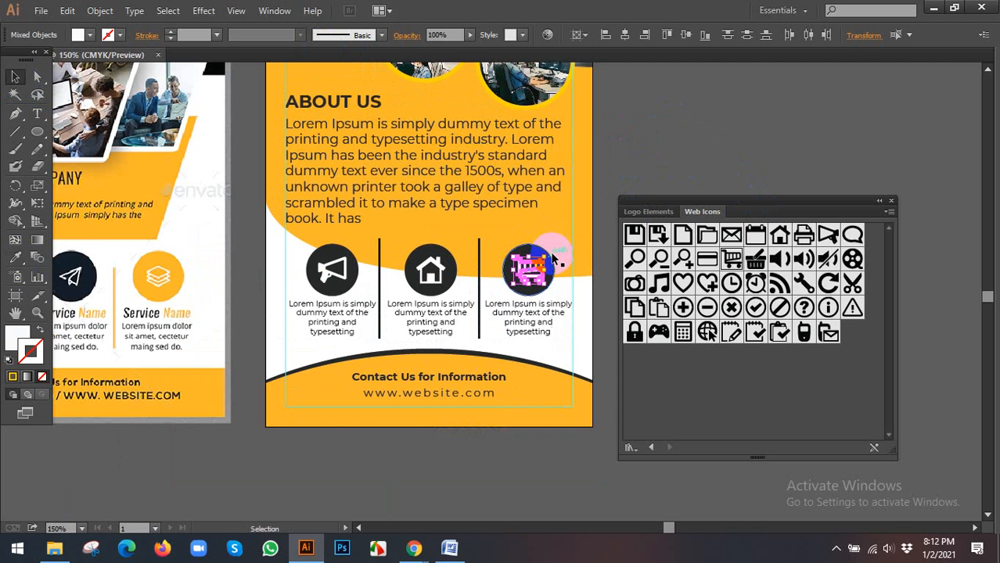
Close the Web Icons library and show both flyers in full with nothing selected.
left_click(891, 201)
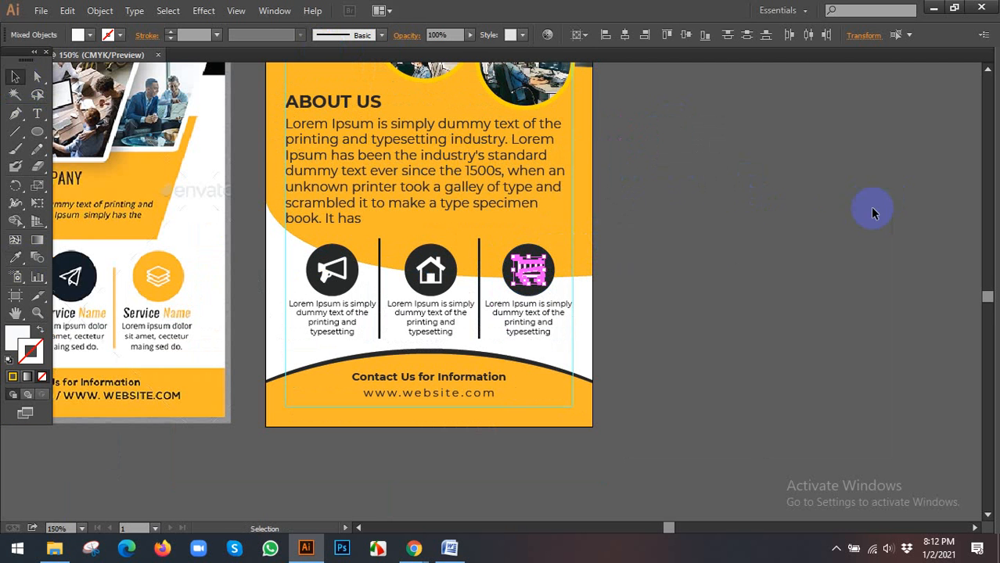
left_click(739, 240)
key("ctrl+alt+0")
left_click(423, 216)
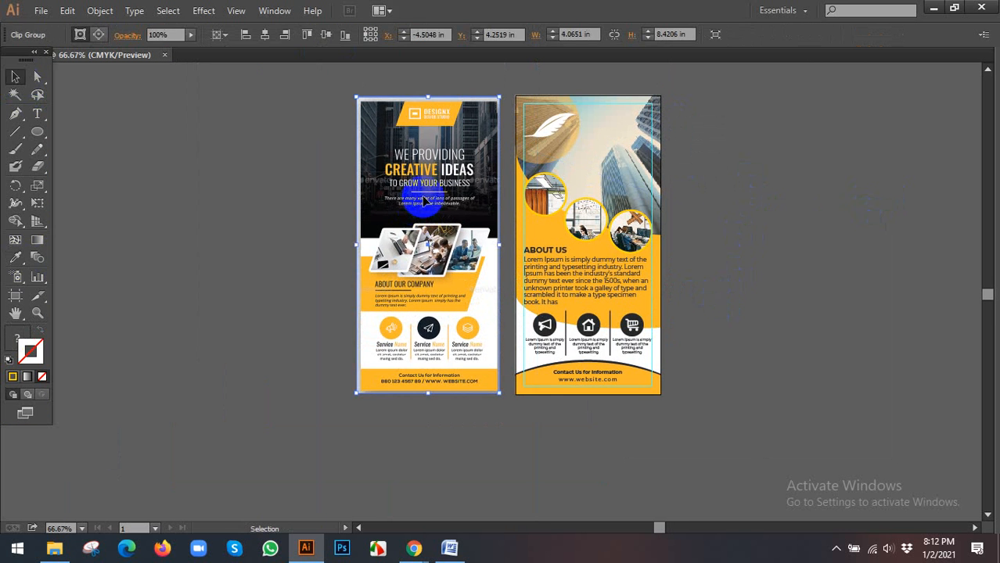
left_click(688, 207)
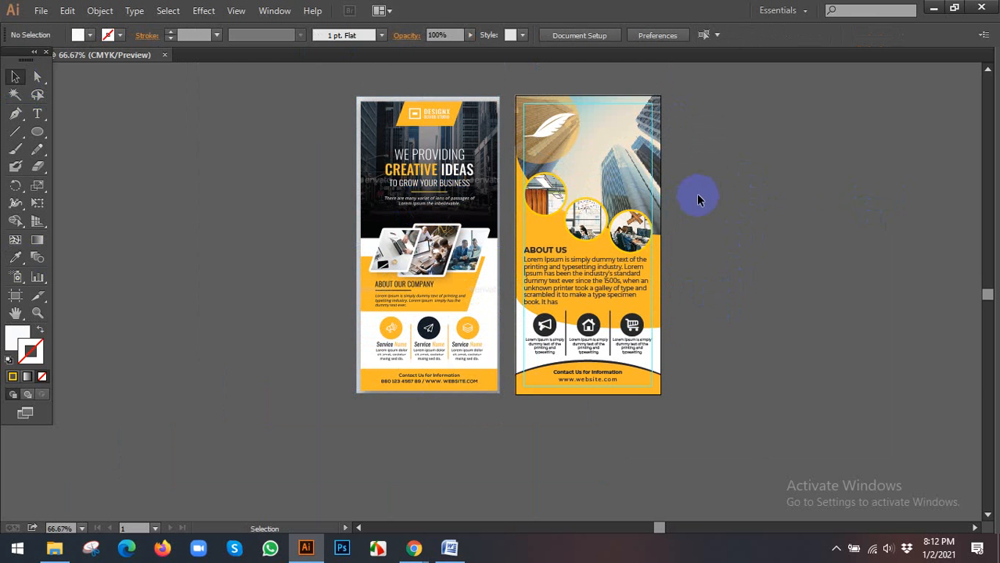
Hide the guides and compare the finished flyer with the reference flyer.
right_click(699, 196)
left_click(740, 311)
key("ctrl+1")
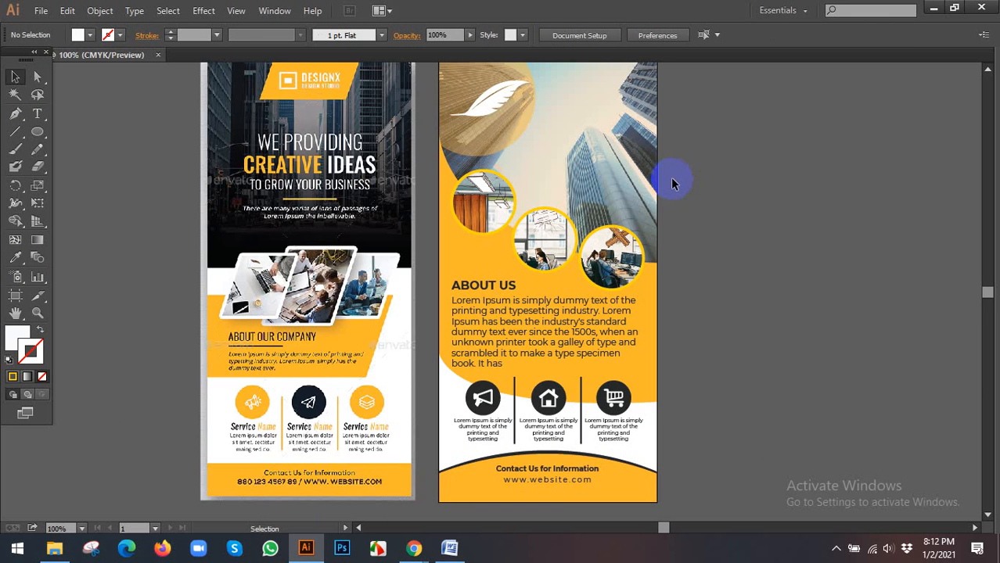
left_click_drag(669, 179, 665, 221)
scroll(693, 205, "down", 1)
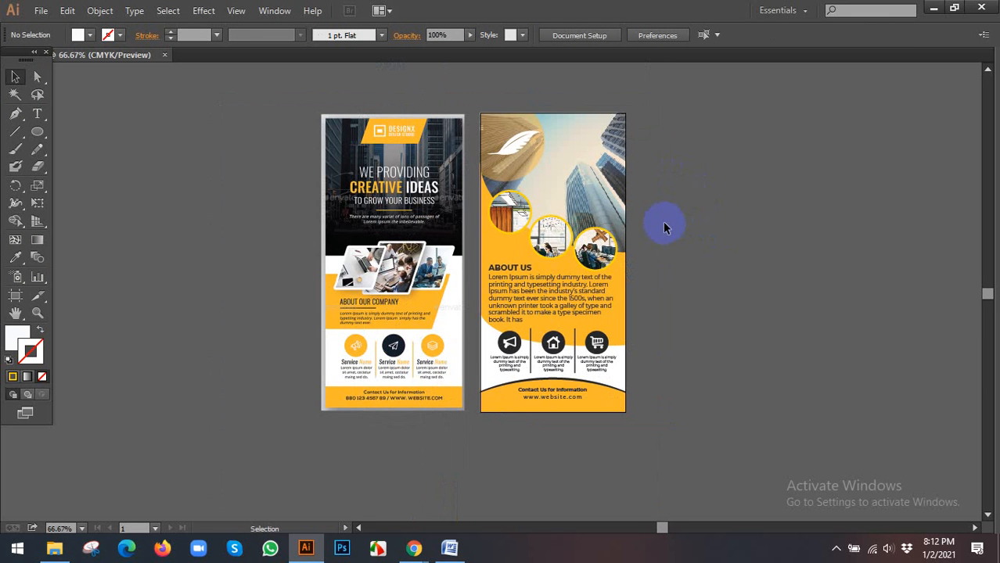
Switch to Chrome and check the print size in the file information of the Corporate DL Flyer template on GraphicRiver.
left_click(414, 547)
left_click(330, 496)
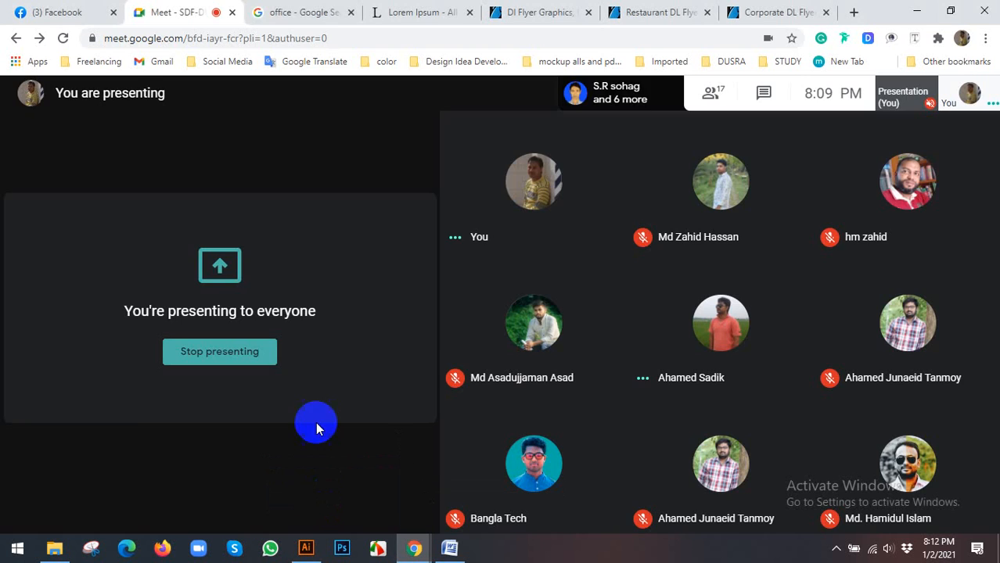
left_click(295, 7)
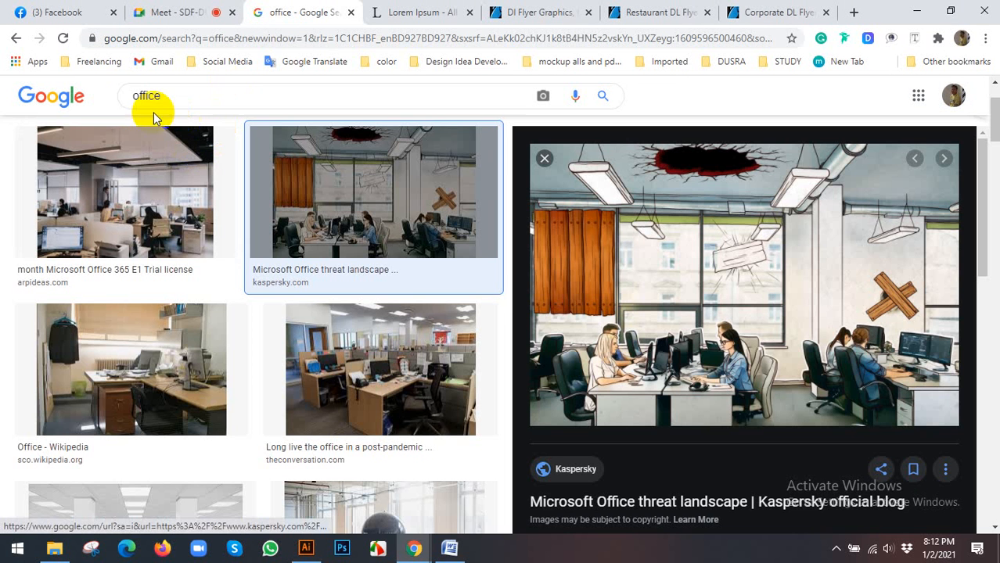
left_click(767, 13)
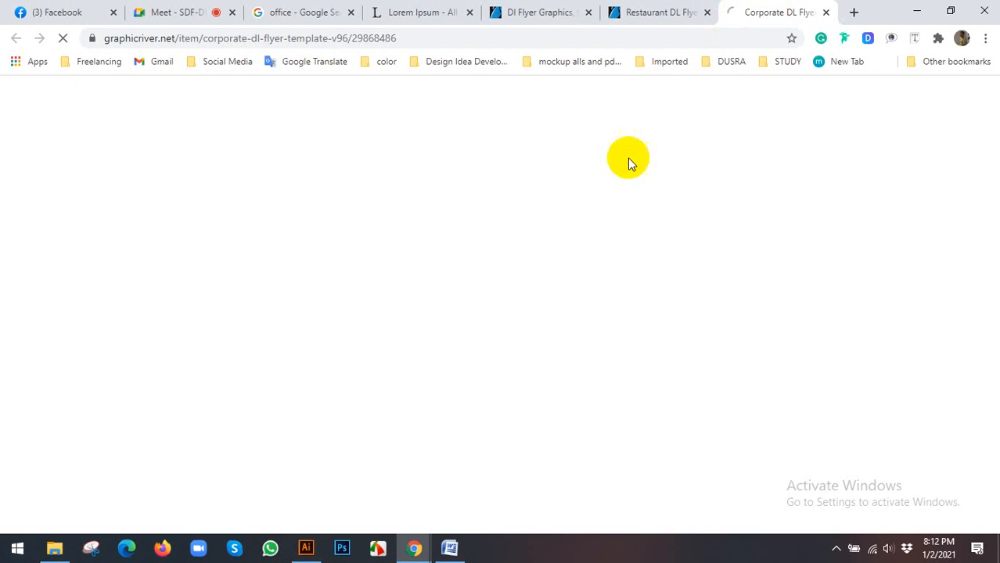
scroll(602, 301, "up", 10)
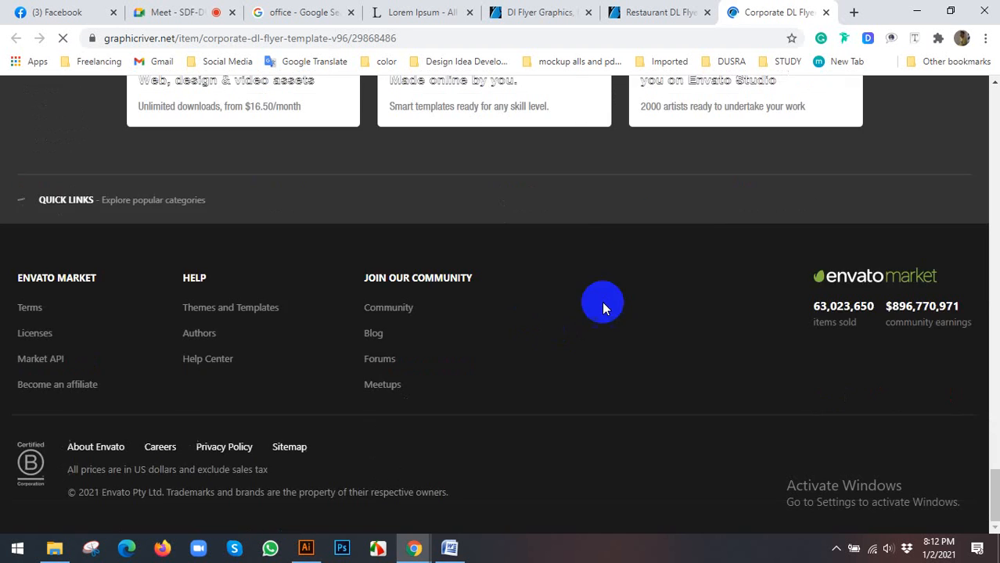
scroll(651, 232, "up", 3)
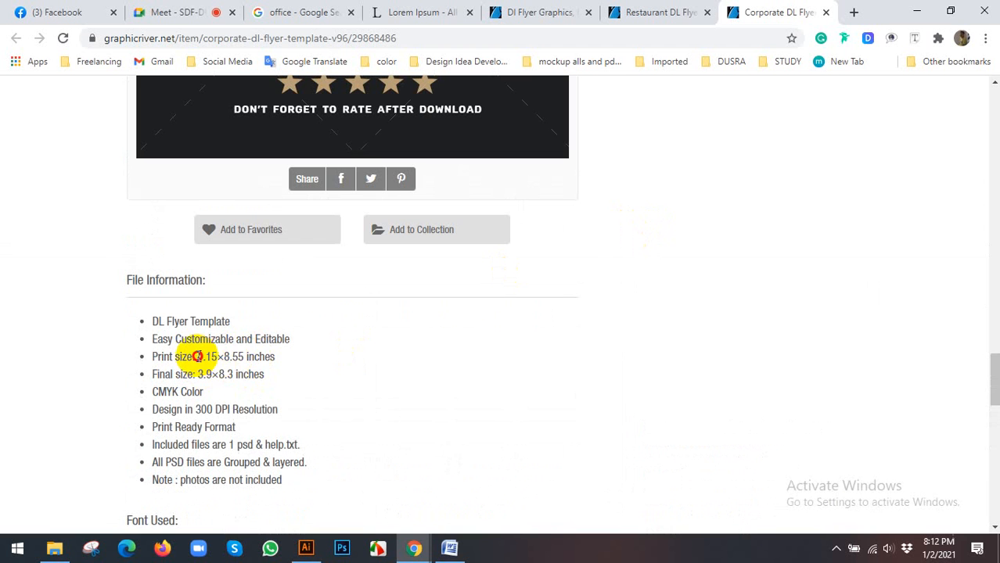
left_click_drag(197, 357, 243, 355)
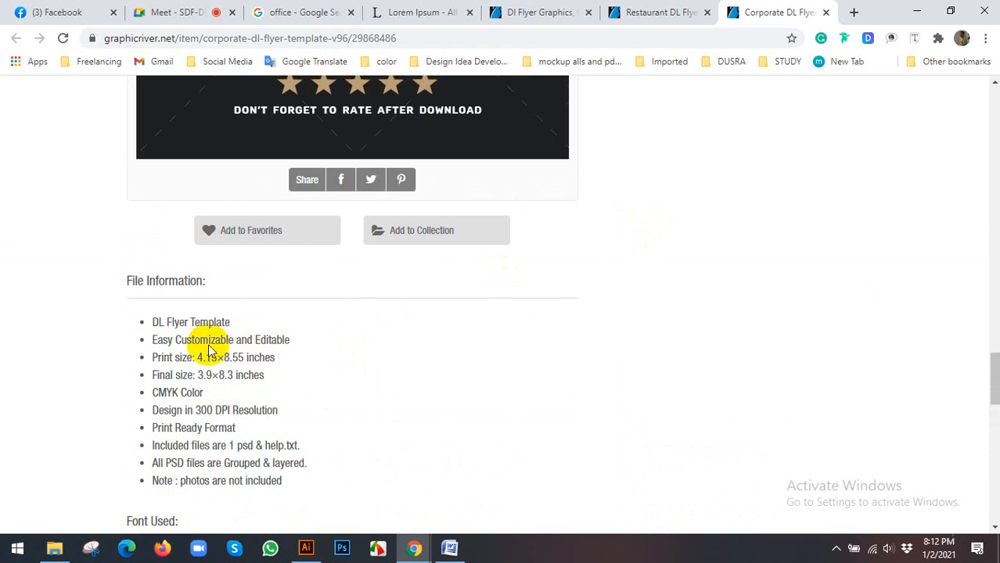
Examine the preview images and item details of the Corporate DL Flyer Template V96 page.
scroll(207, 345, "up", 10)
scroll(314, 268, "up", 15)
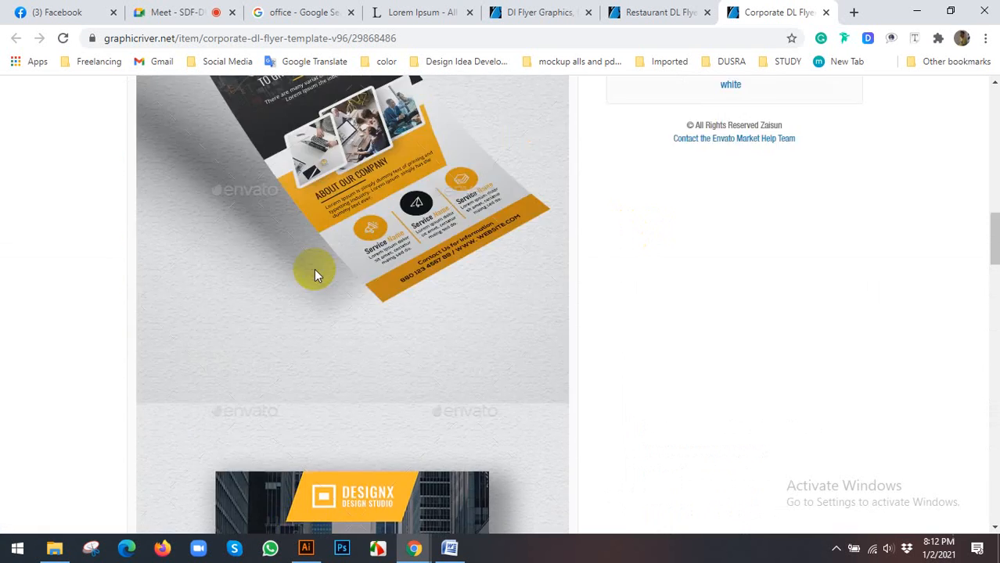
scroll(352, 289, "up", 3)
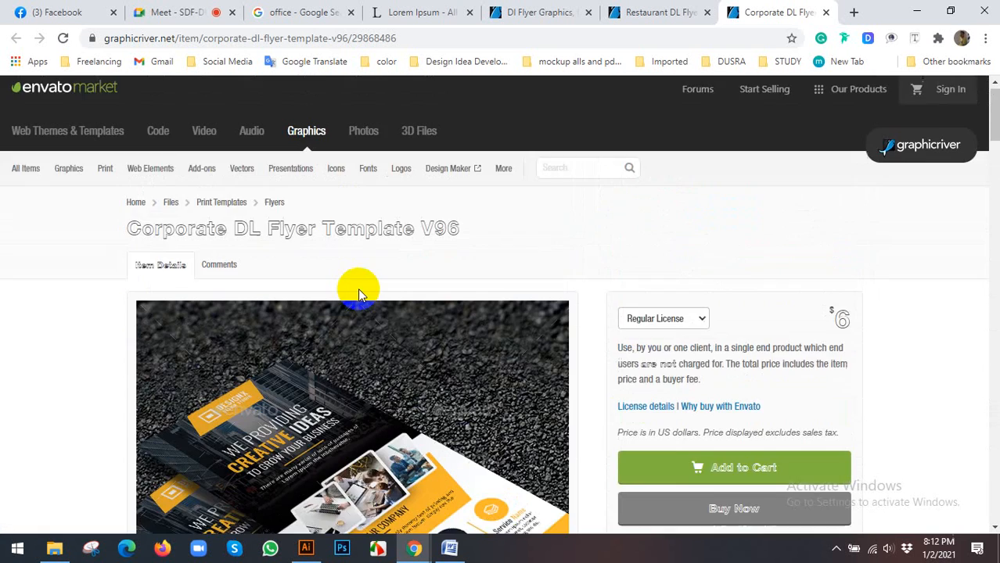
scroll(358, 293, "down", 3)
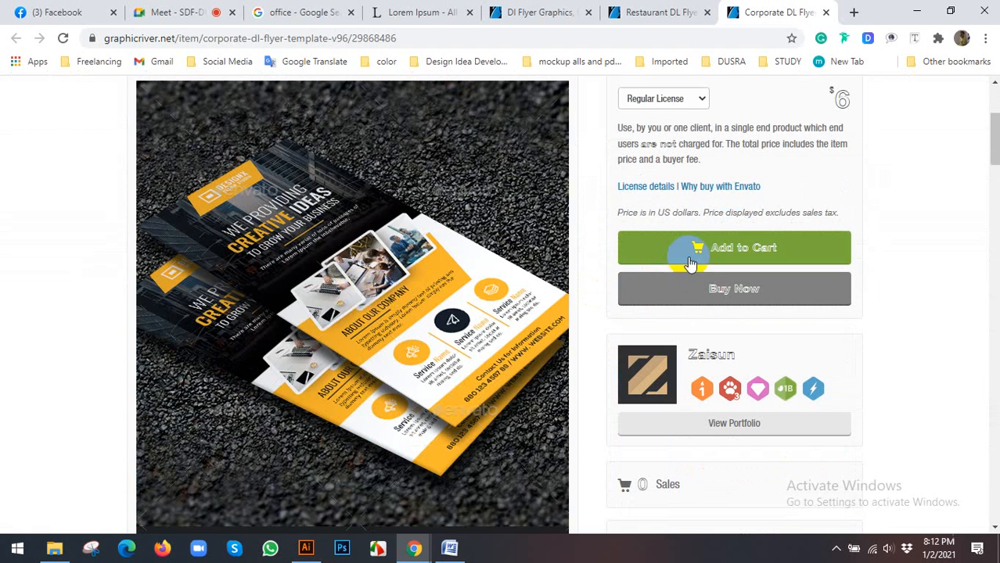
scroll(327, 311, "down", 1)
scroll(327, 312, "up", 1)
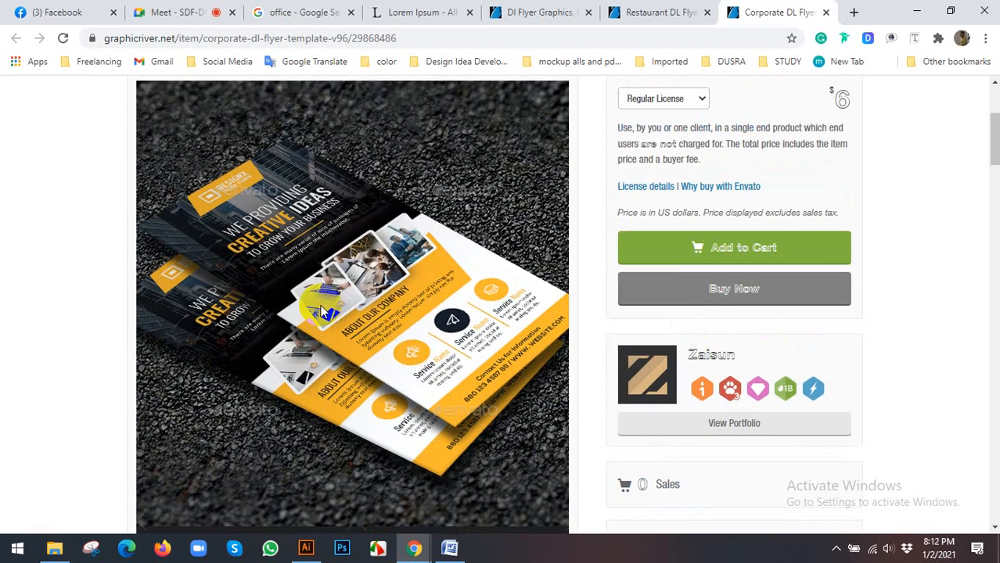
scroll(320, 311, "down", 6)
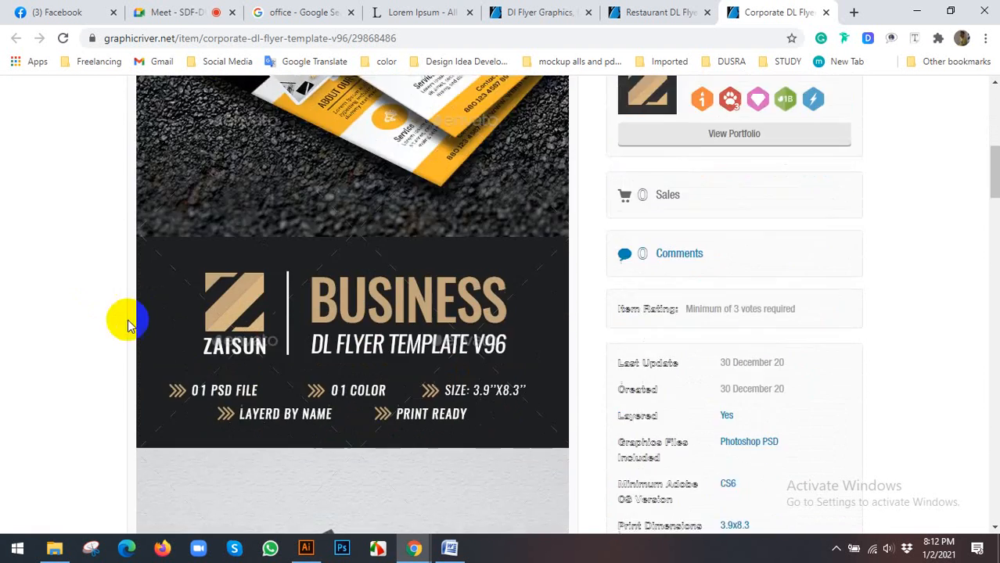
scroll(237, 330, "down", 3)
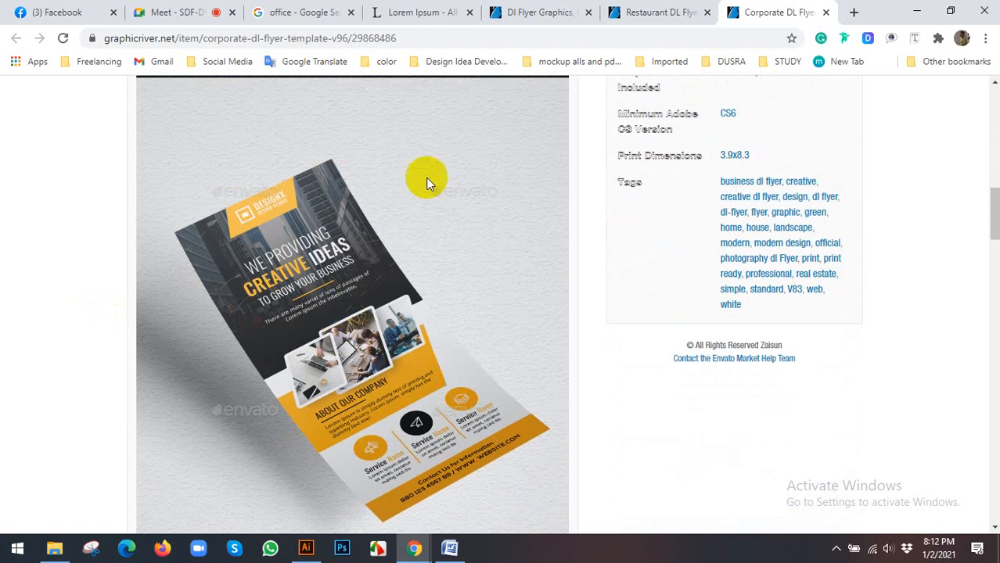
left_click(372, 412)
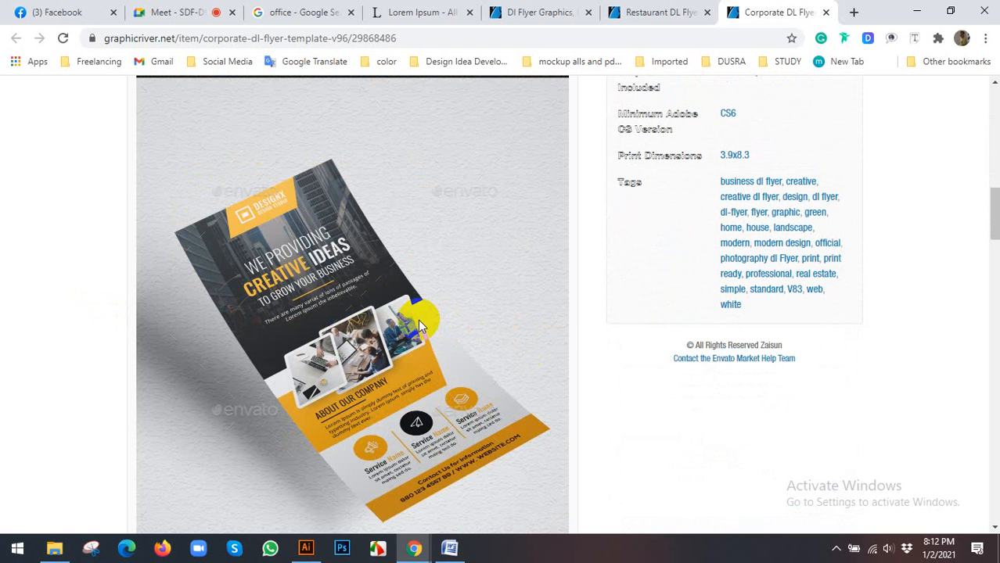
scroll(414, 320, "up", 12)
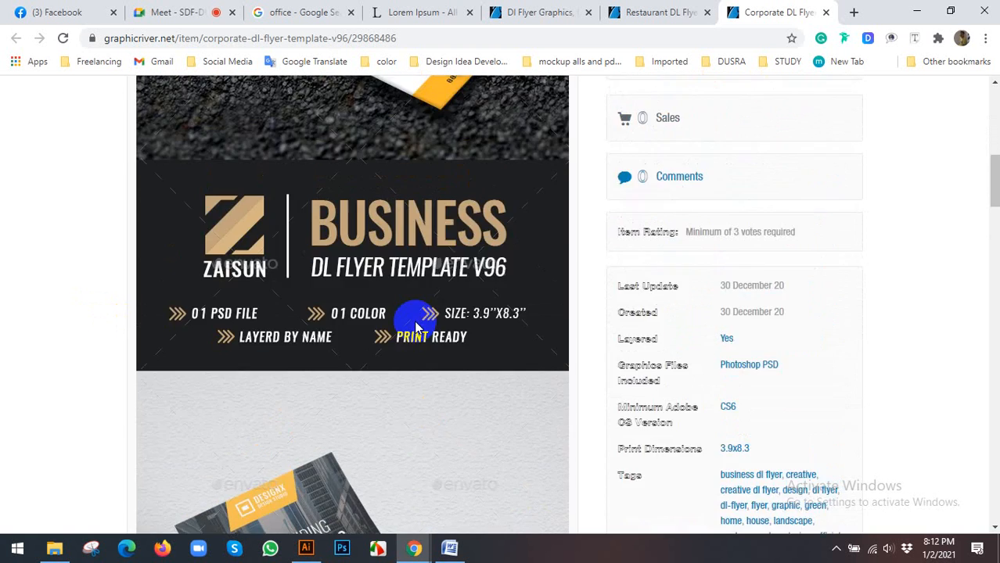
scroll(369, 318, "down", 2)
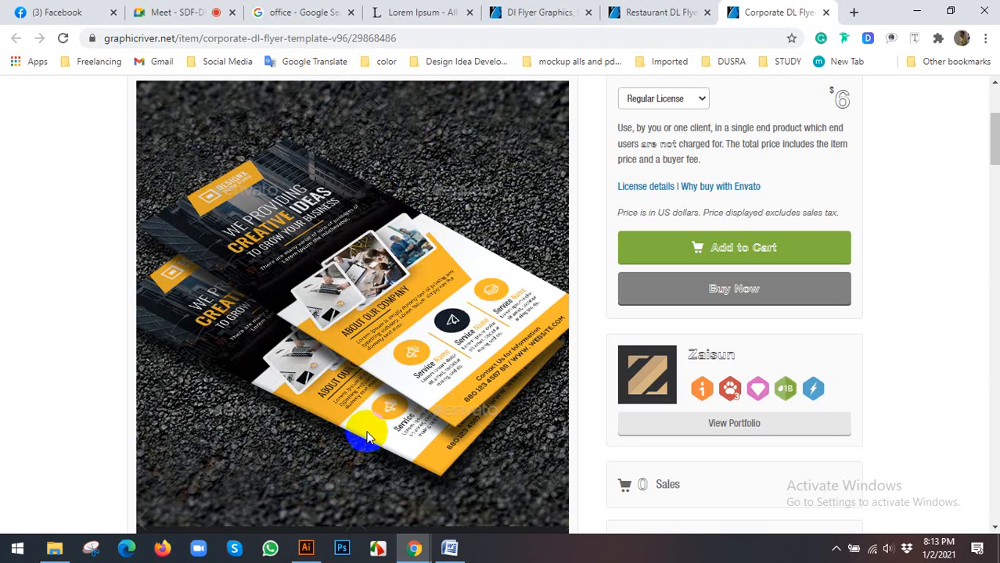
View the Restaurant DL Flyer preview and browse the DL flyer listings on GraphicRiver for other designs.
left_click(654, 14)
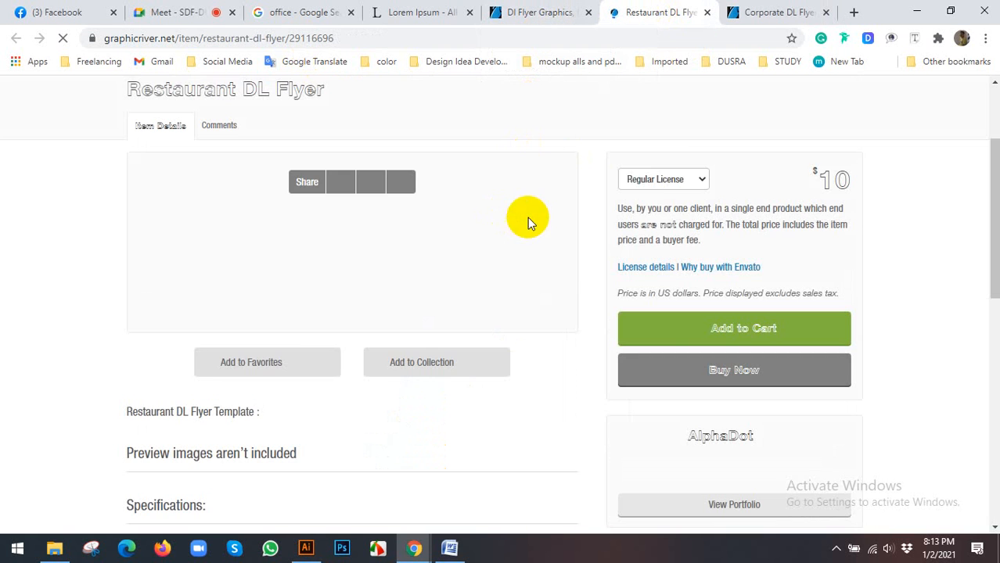
scroll(312, 286, "down", 3)
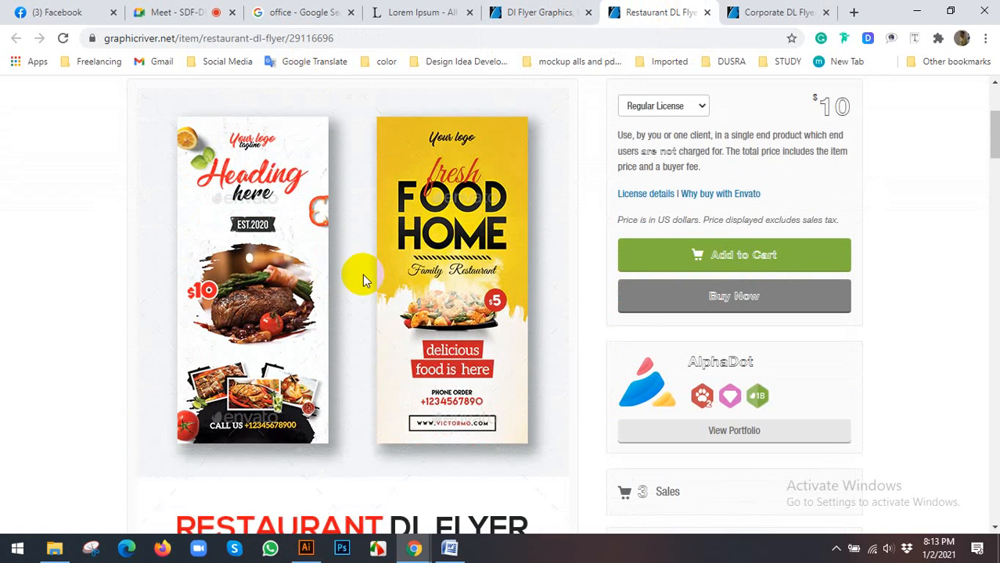
left_click(569, 7)
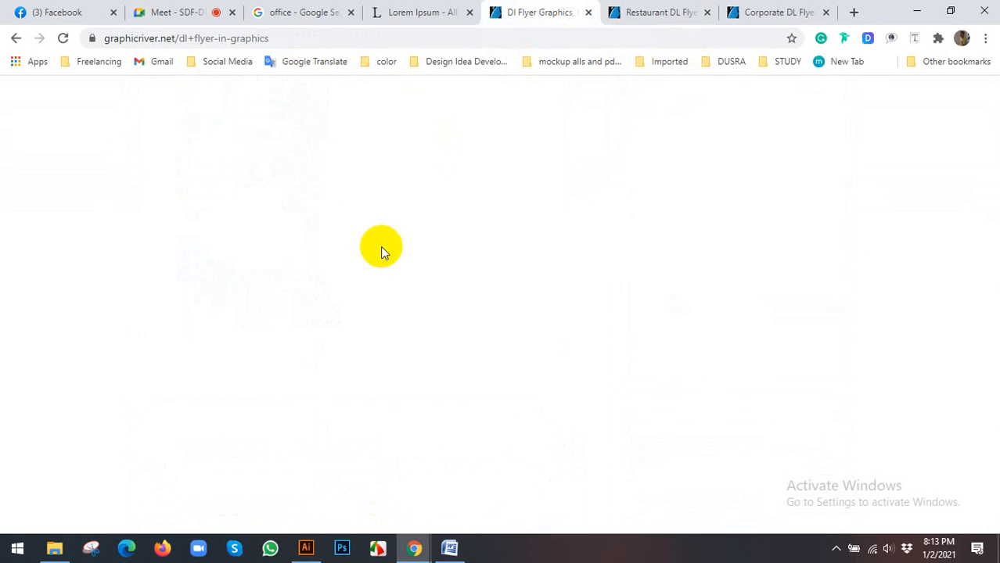
scroll(575, 268, "down", 4)
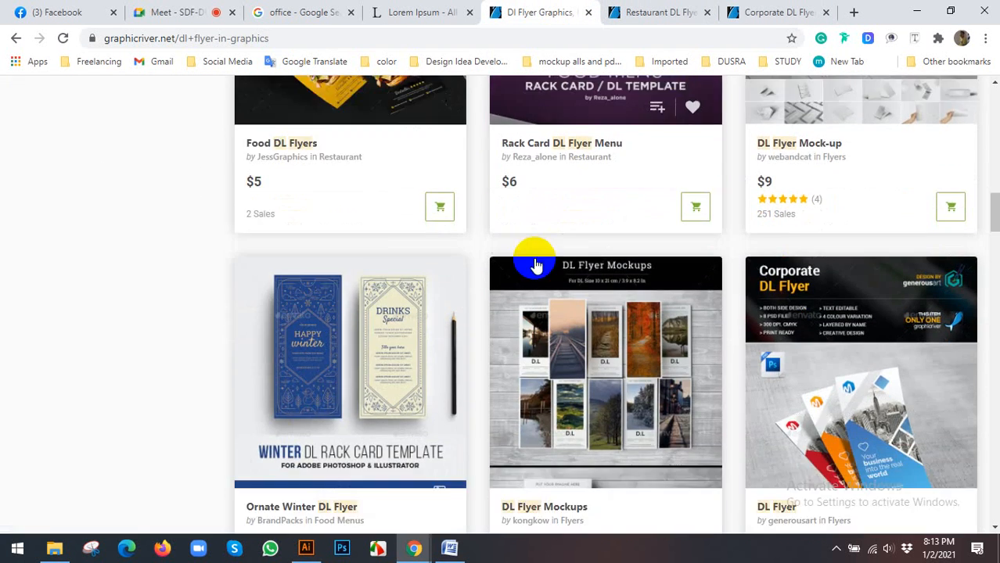
scroll(535, 266, "down", 2)
scroll(548, 266, "down", 3)
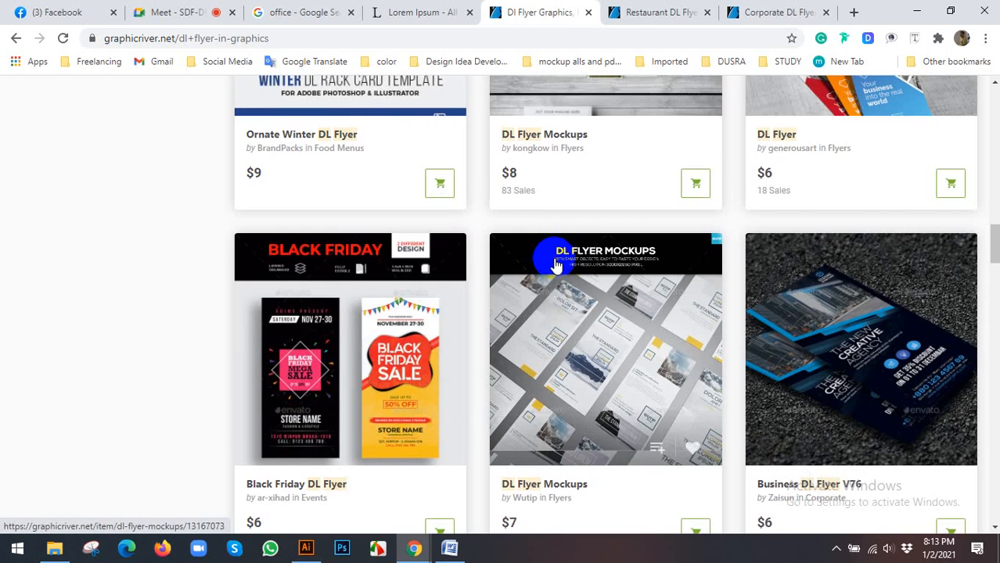
Browse the DL flyer results on GraphicRiver and open the Medical DL Flyer item.
scroll(571, 250, "down", 3)
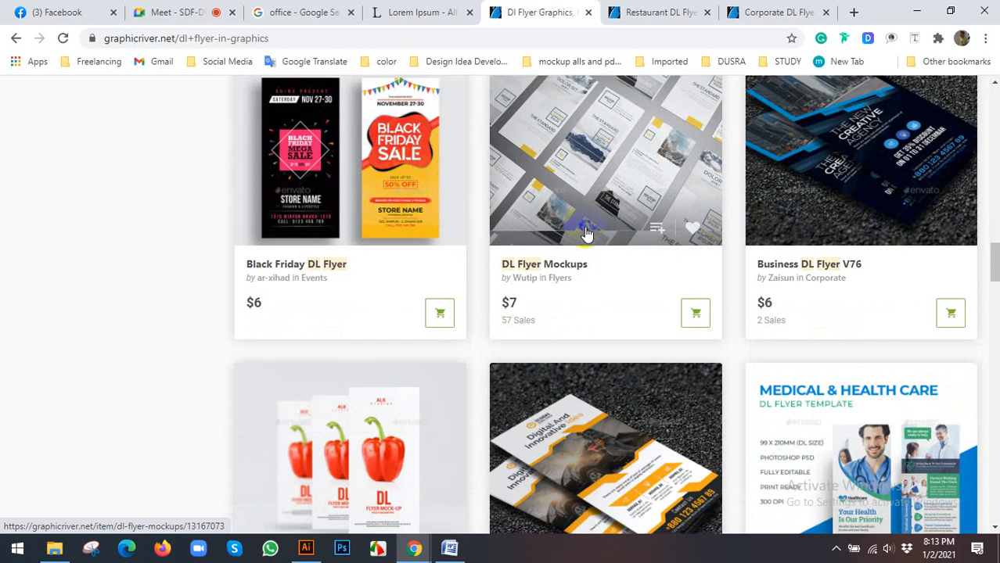
scroll(585, 232, "down", 2)
scroll(585, 235, "down", 1)
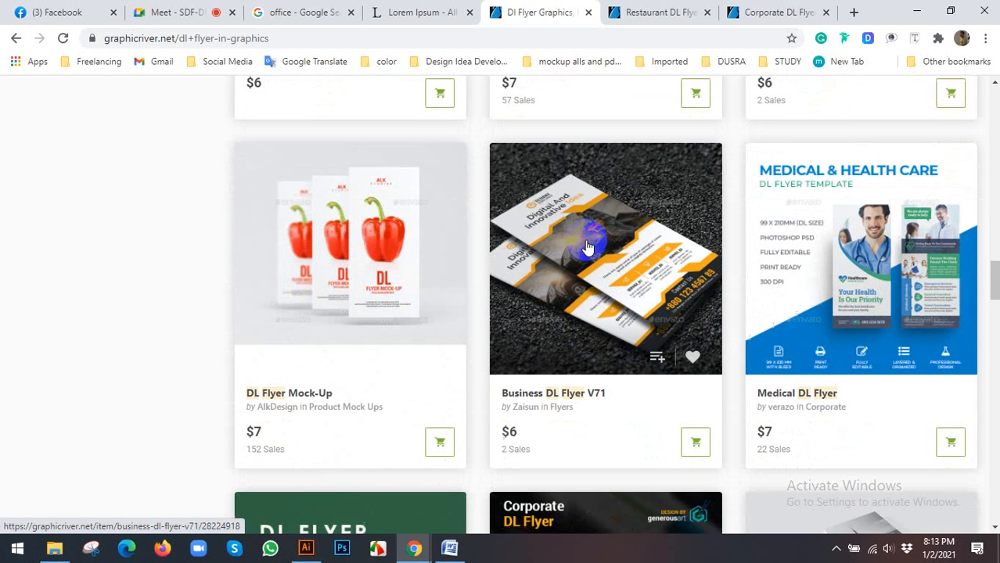
left_click(945, 281)
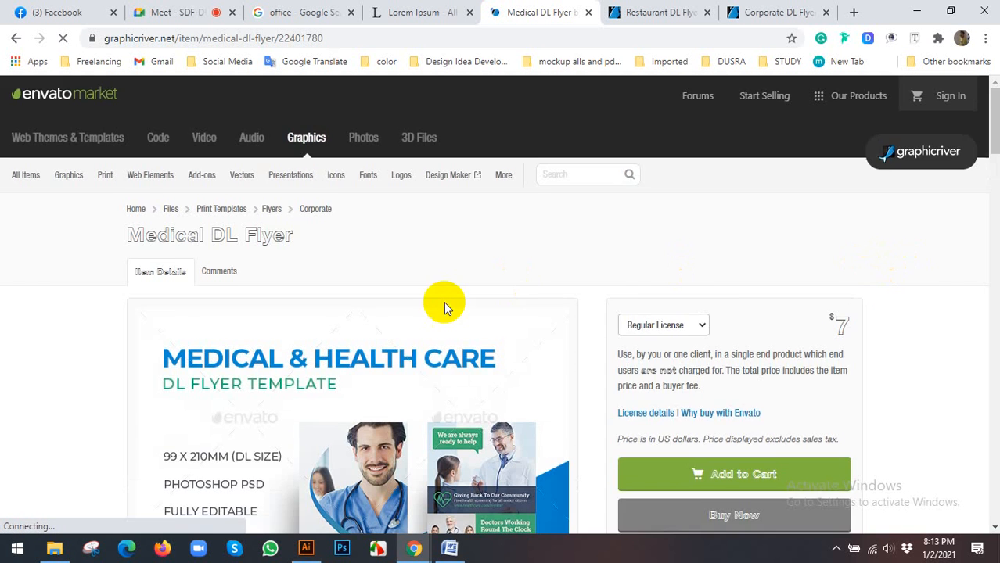
Copy the Medical & Health Care DL flyer preview image from the item page.
scroll(444, 307, "down", 3)
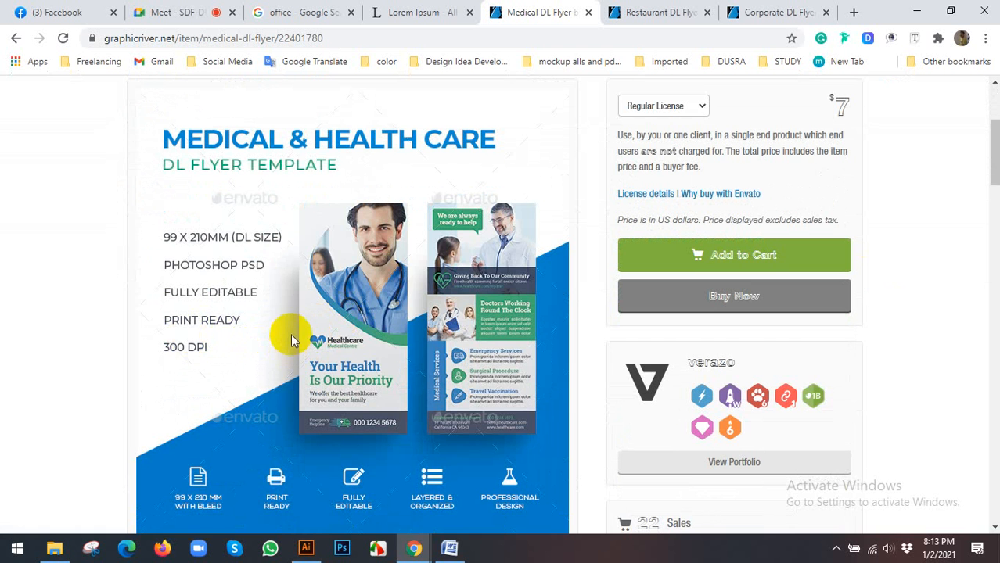
right_click(359, 267)
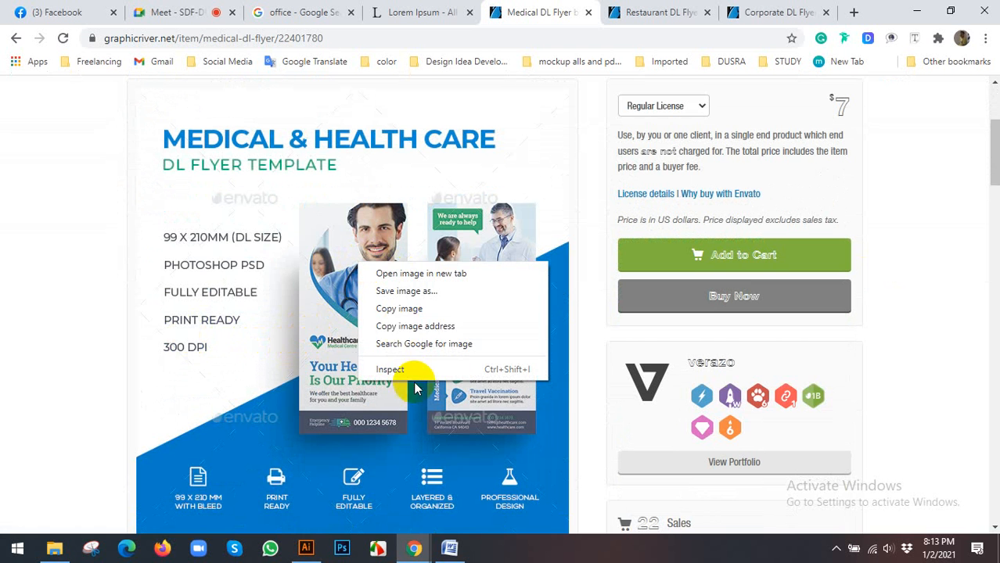
left_click(388, 309)
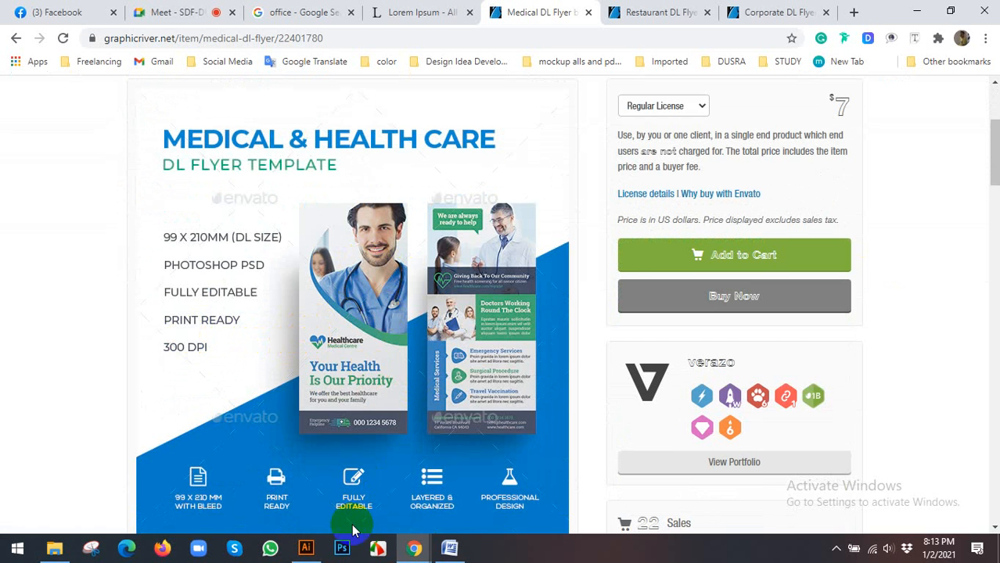
Switch to Illustrator, delete the black-and-yellow reference flyer, paste the copied medical flyer image and place it well clear of the artboard.
left_click(306, 549)
left_click(354, 237)
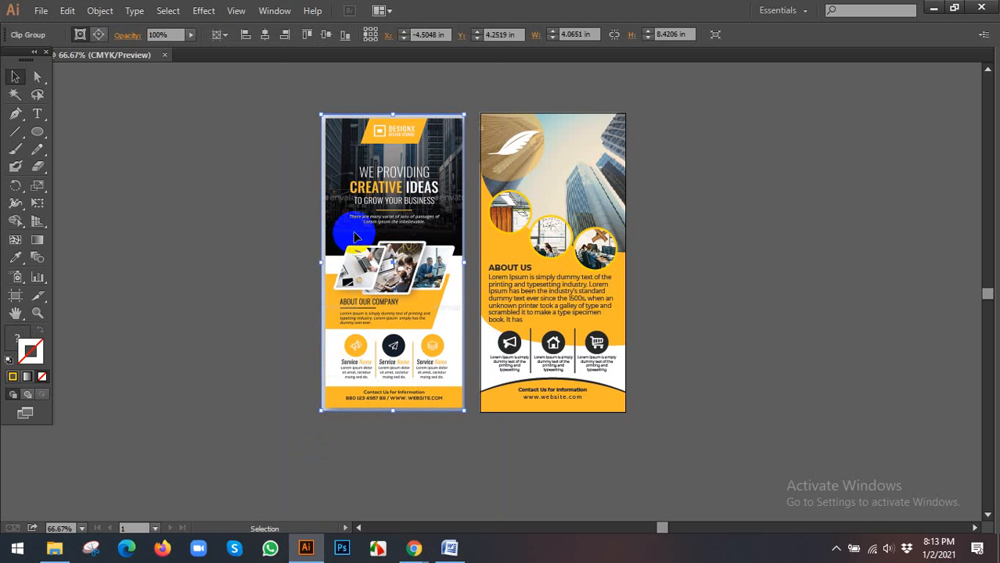
key("Delete")
key("ctrl+v")
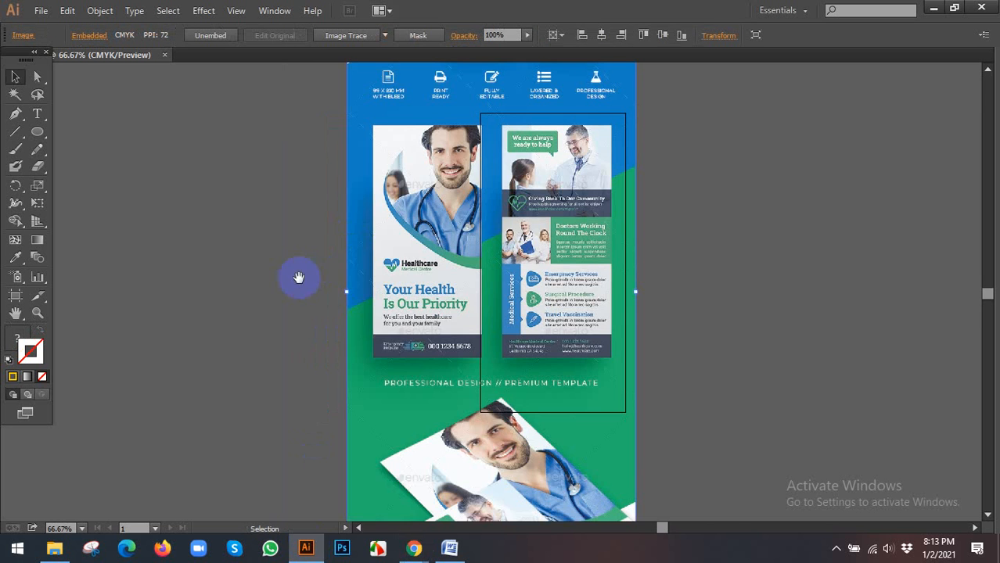
mouse_move(335, 276)
left_mouse_down()
mouse_move(531, 274)
mouse_move(368, 255)
left_mouse_up()
mouse_move(317, 249)
left_mouse_down()
mouse_move(349, 231)
mouse_move(227, 245)
mouse_move(352, 262)
mouse_move(332, 276)
left_mouse_up()
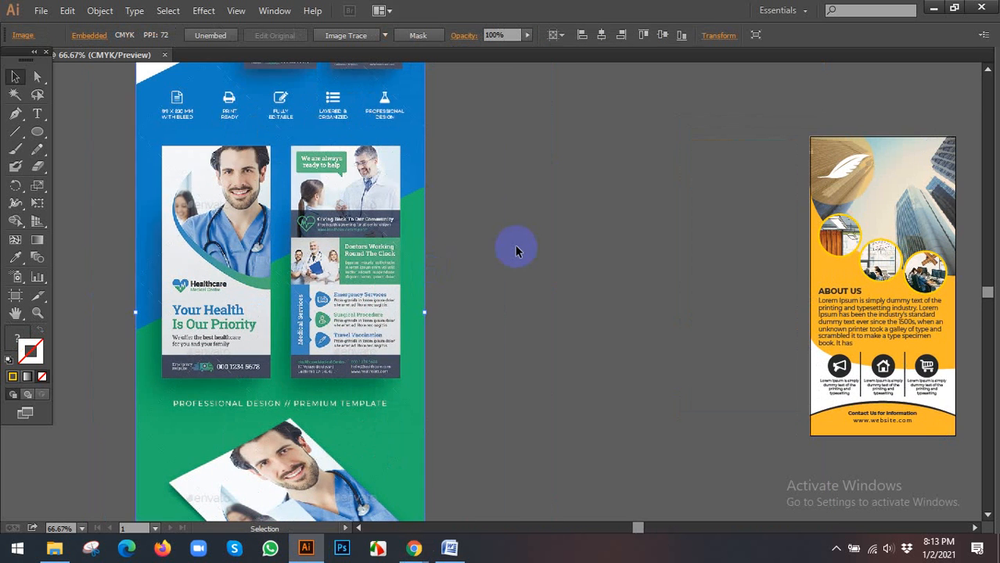
left_click(516, 247)
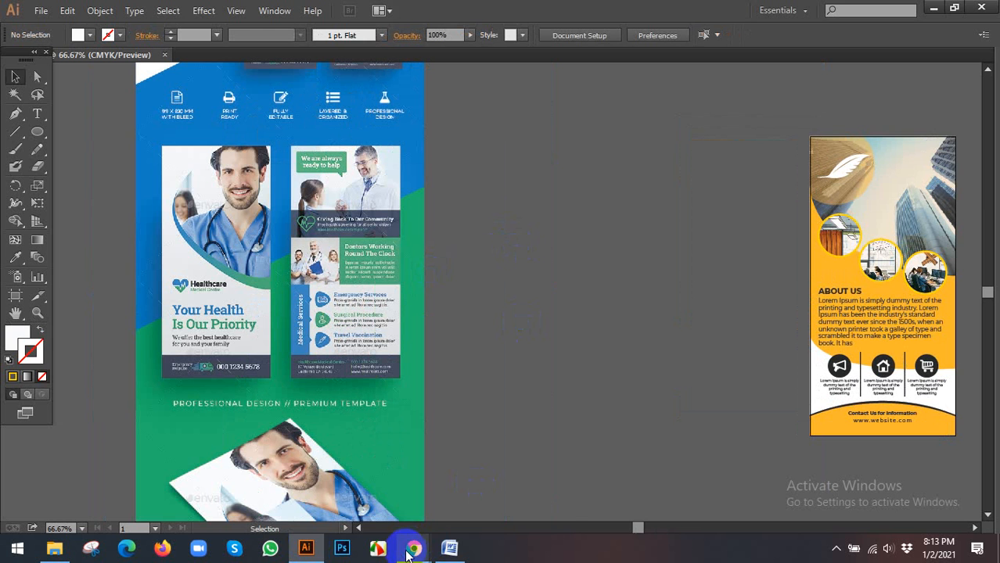
mouse_move(411, 545)
left_click(368, 488)
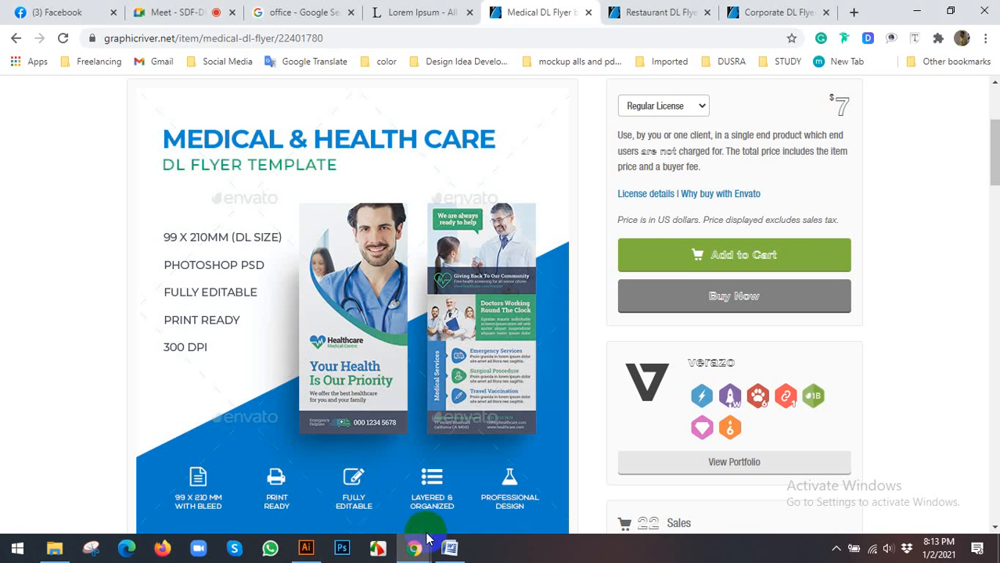
left_click(306, 548)
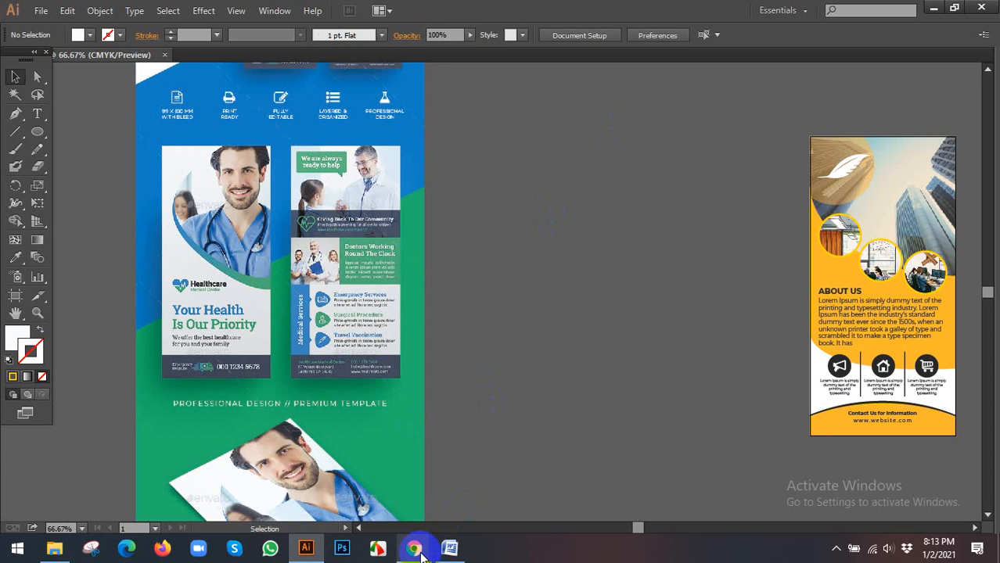
mouse_move(419, 547)
mouse_move(357, 464)
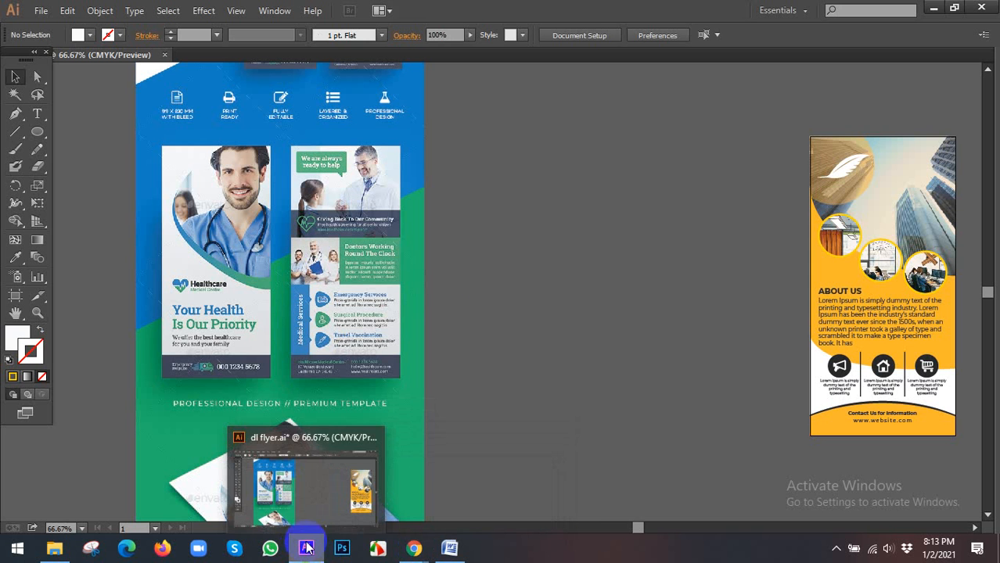
Lock the pasted medical flyer image in place and leave nothing selected.
left_click(374, 236)
scroll(373, 270, "up", 2)
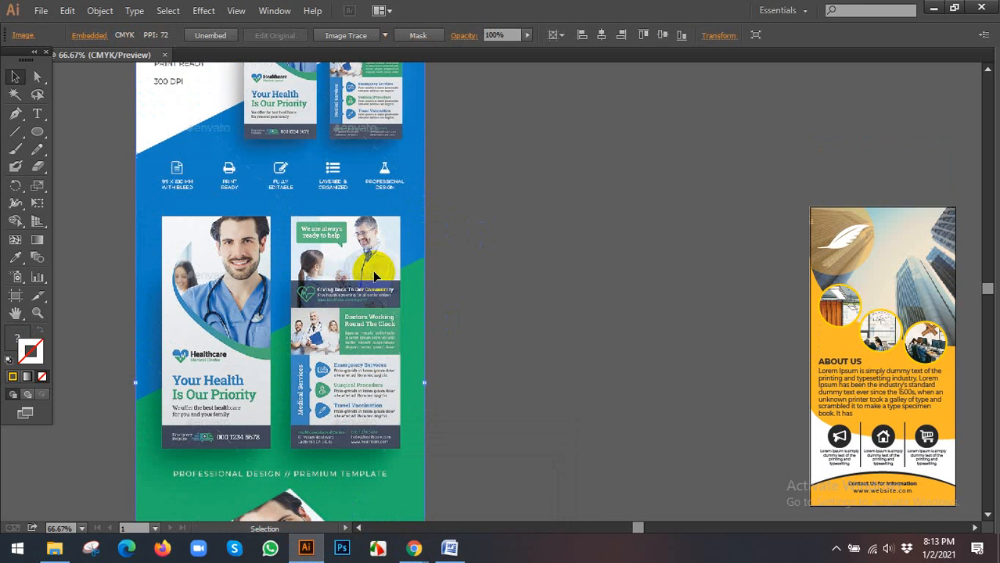
key("ctrl+2")
left_click(486, 258)
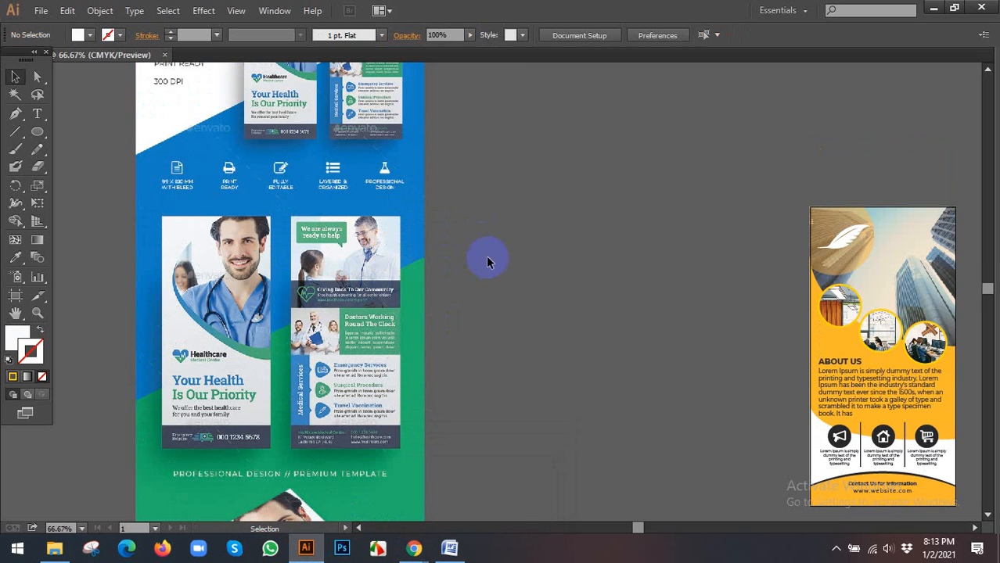
Examine the front and back layouts of the medical flyer reference, including the curved photo area on the front.
scroll(401, 252, "down", 1)
scroll(221, 246, "up", 1)
left_click_drag(206, 252, 330, 243)
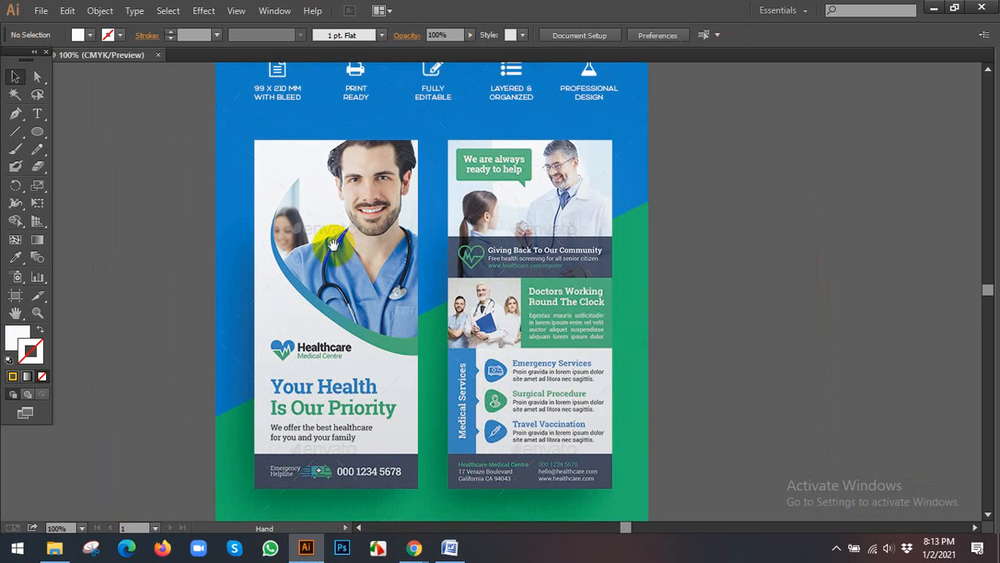
scroll(321, 164, "down", 1)
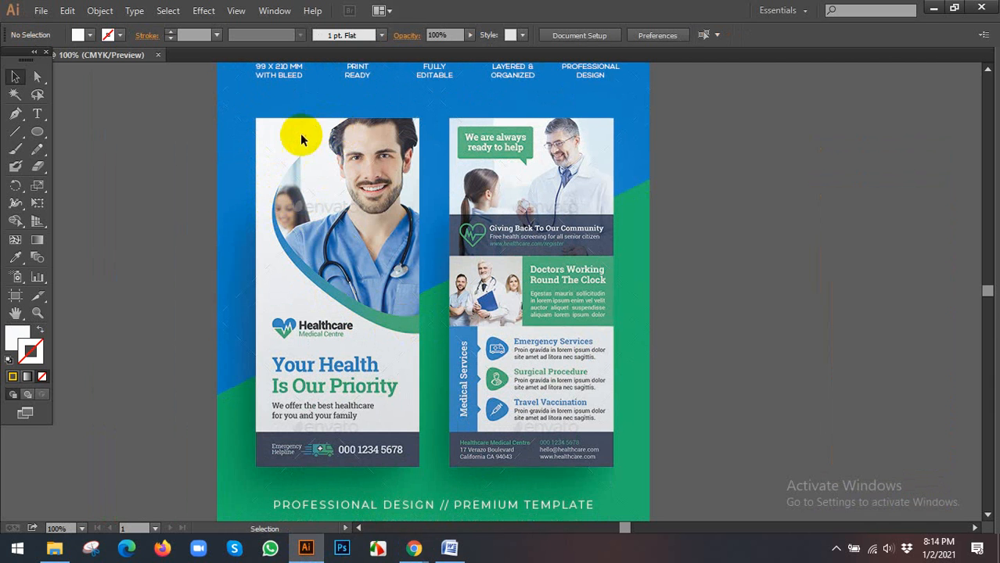
left_click_drag(275, 207, 414, 336)
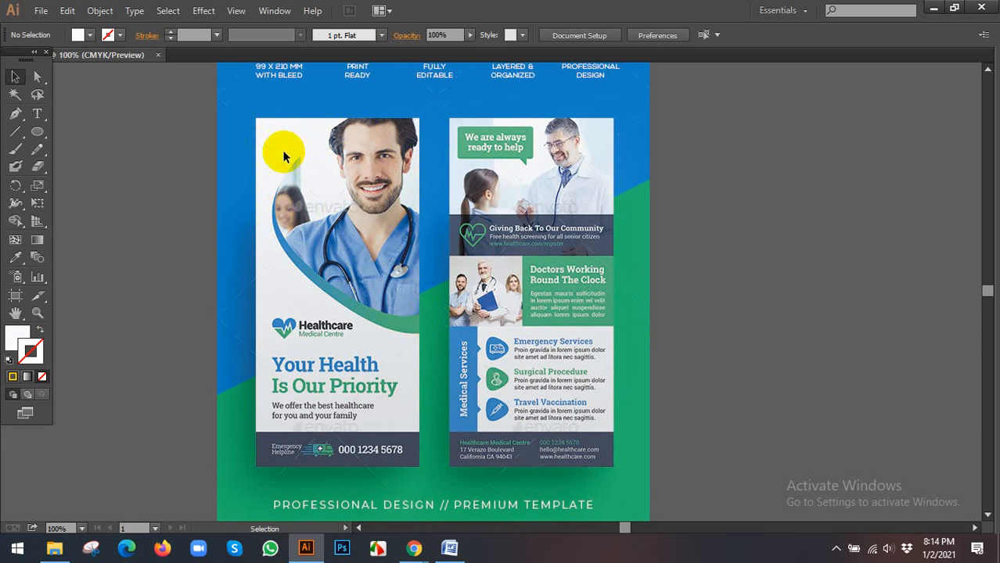
left_click(342, 114)
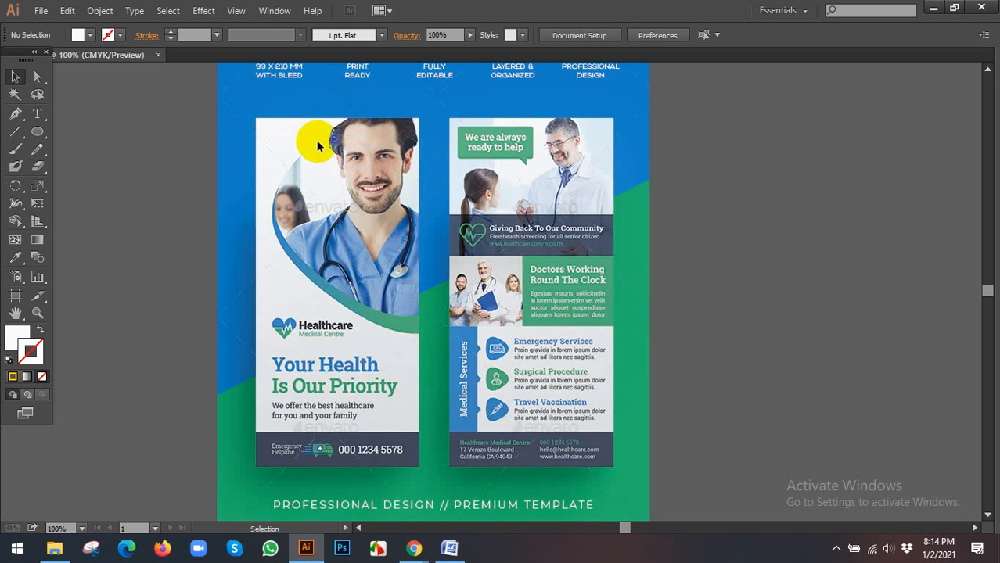
scroll(298, 140, "up", 1)
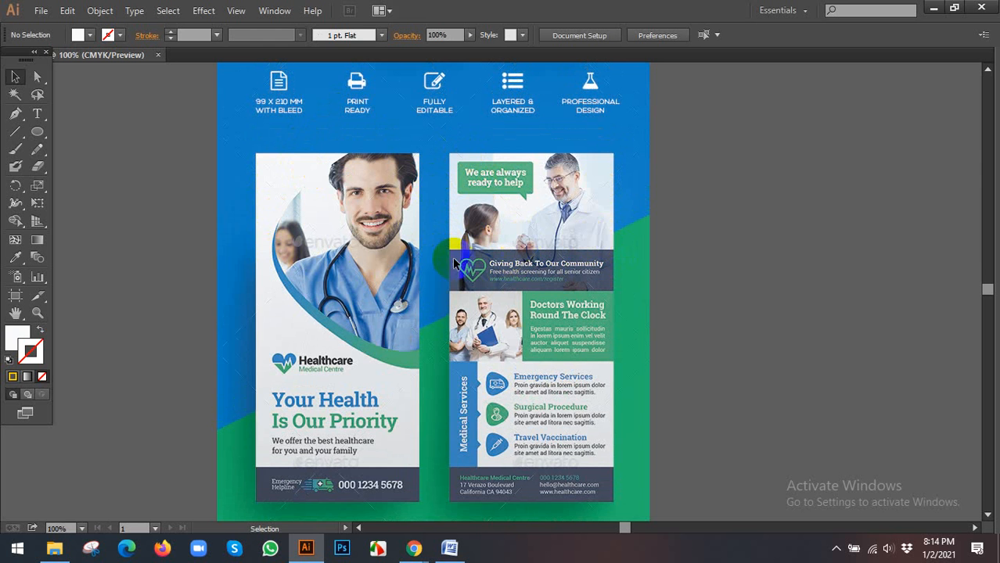
left_click_drag(331, 284, 623, 230)
left_click_drag(518, 228, 423, 269)
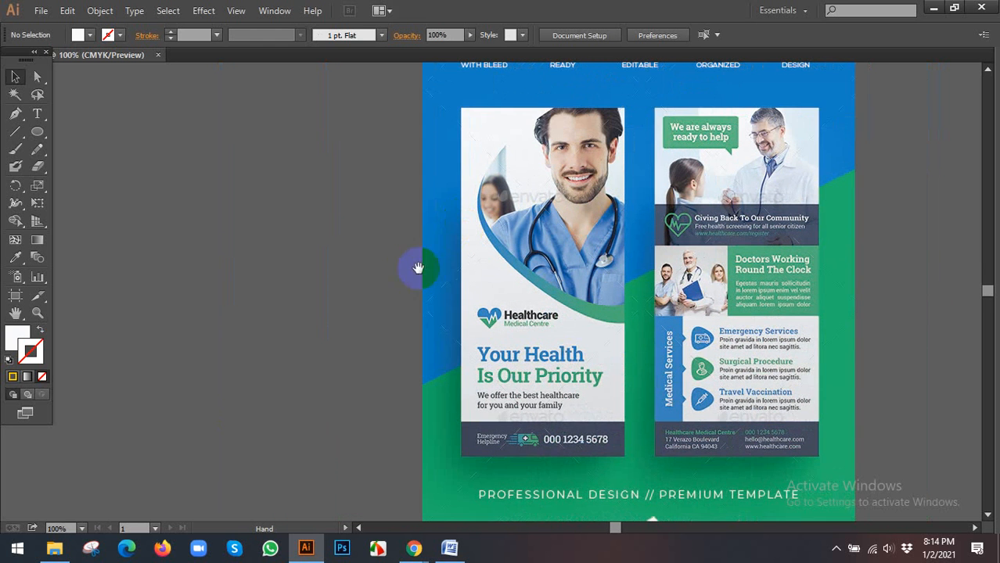
Switch to Chrome and look up the print size in the Medical DL Flyer's template features.
mouse_move(414, 548)
left_click(345, 469)
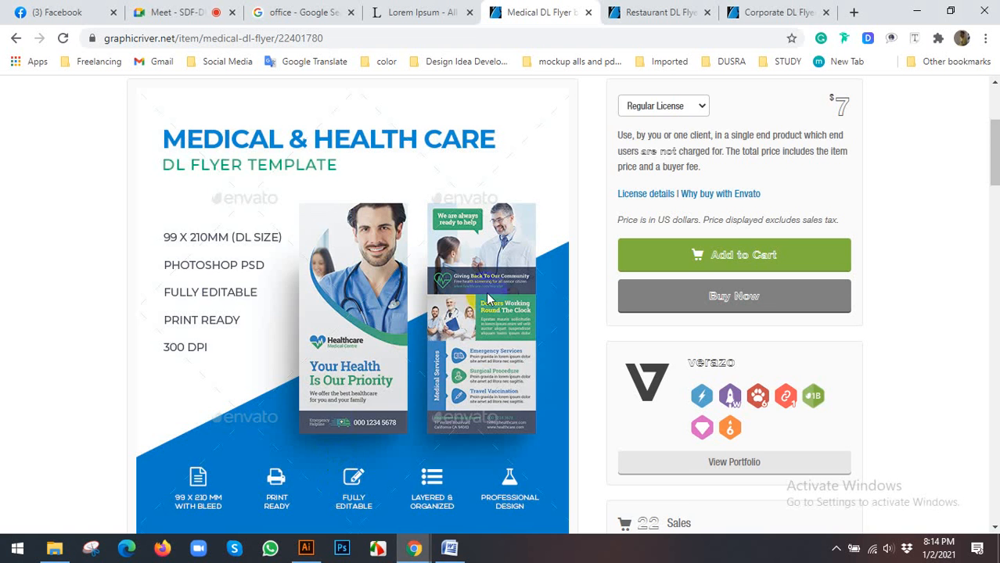
scroll(488, 298, "down", 9)
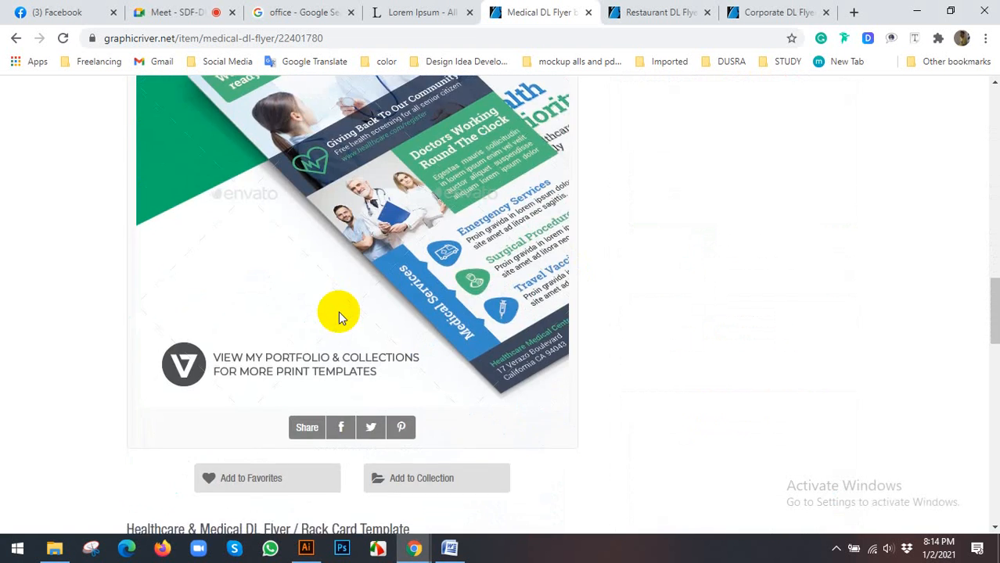
scroll(338, 311, "down", 5)
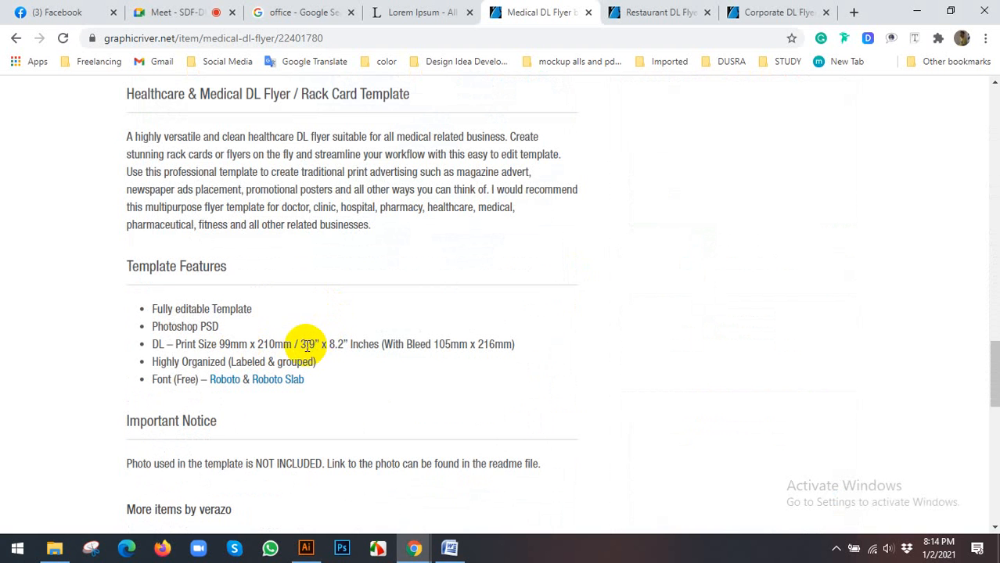
left_click_drag(301, 344, 349, 345)
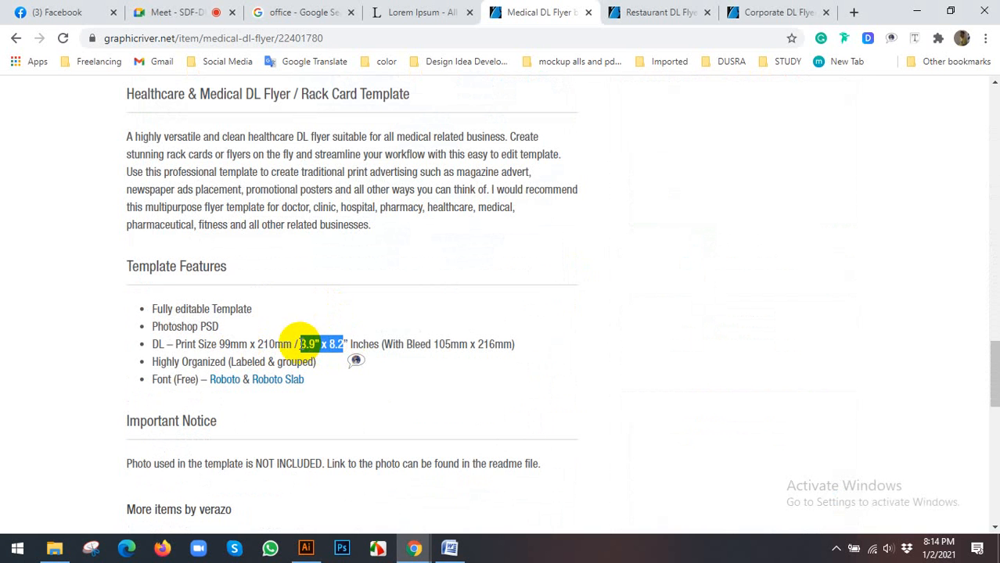
left_click(349, 344)
Check the print dimensions listed for the Restaurant DL Flyer item.
left_click(657, 11)
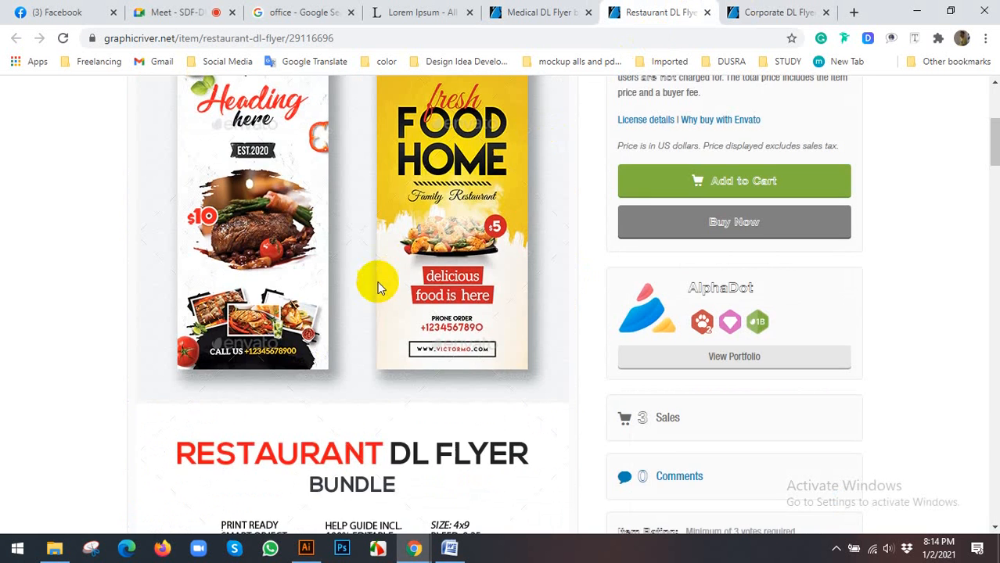
scroll(378, 294, "down", 10)
scroll(378, 307, "down", 15)
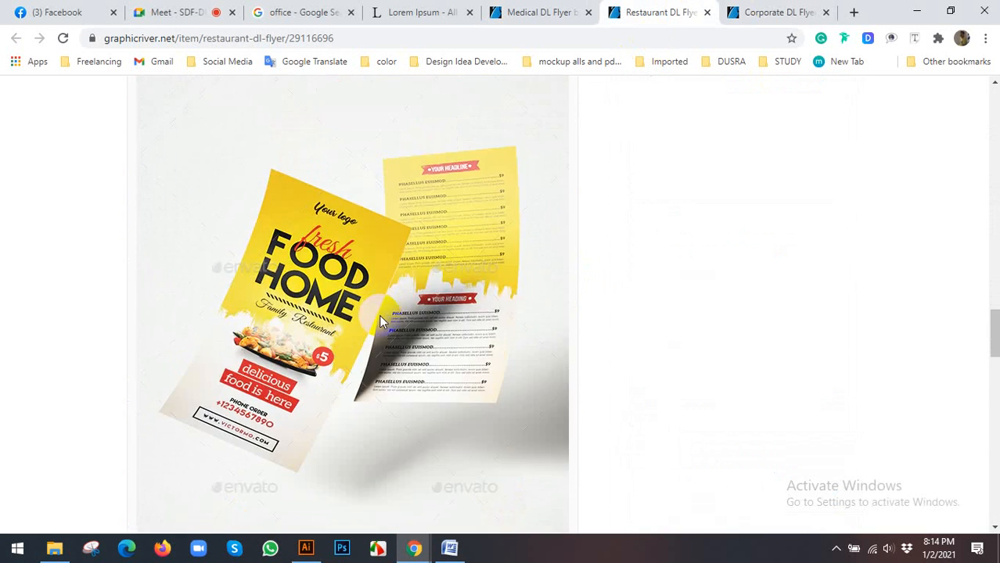
scroll(378, 317, "down", 5)
scroll(719, 316, "up", 15)
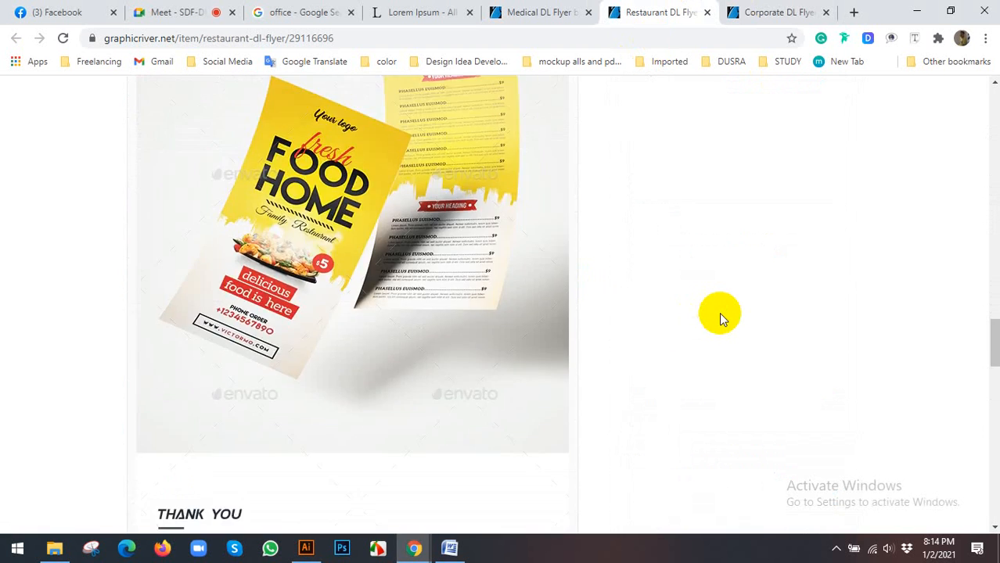
scroll(718, 312, "up", 10)
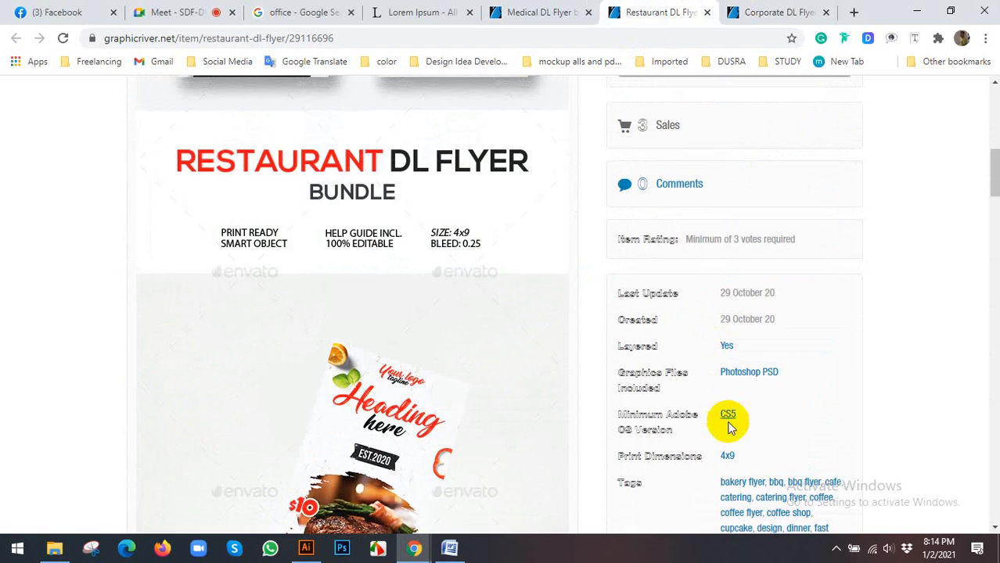
Check the print dimensions listed for the Corporate DL Flyer Template V96 item.
left_click(766, 11)
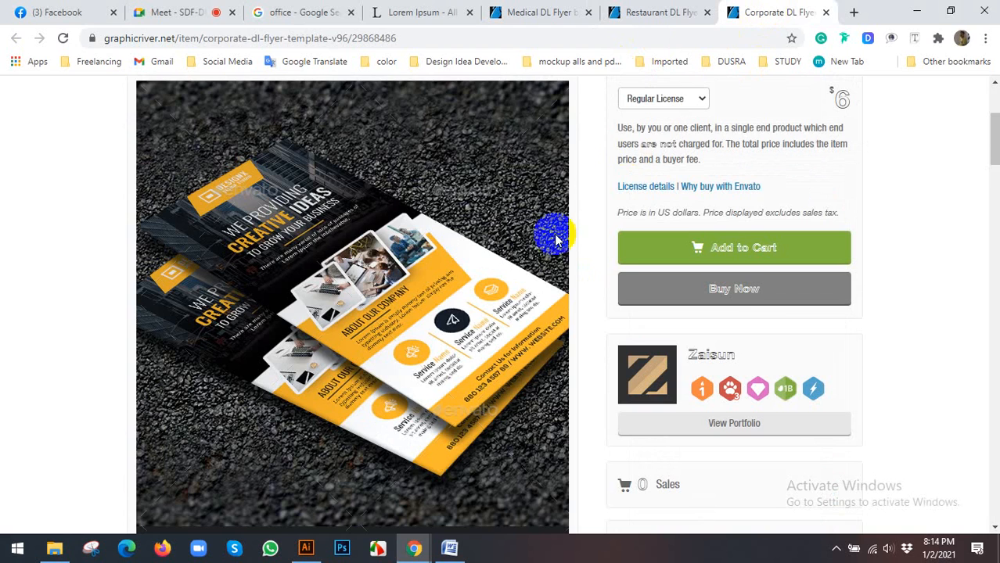
scroll(733, 249, "down", 1)
scroll(731, 251, "down", 7)
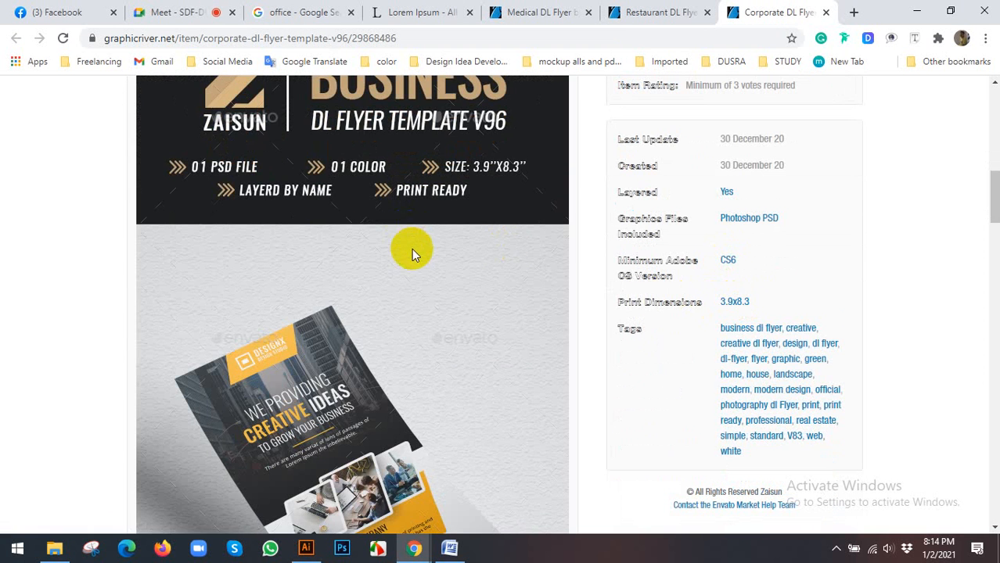
scroll(422, 252, "down", 2)
Switch to Illustrator and start a new rectangle beside the flyer reference, setting its width to 3.9 in.
left_click(307, 545)
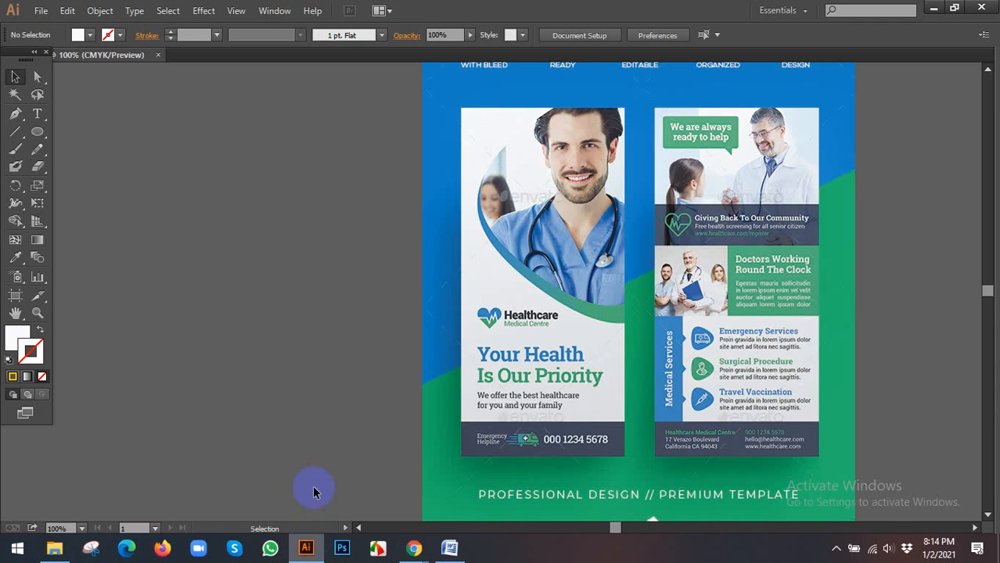
key("space")
left_click_drag(301, 353, 378, 345)
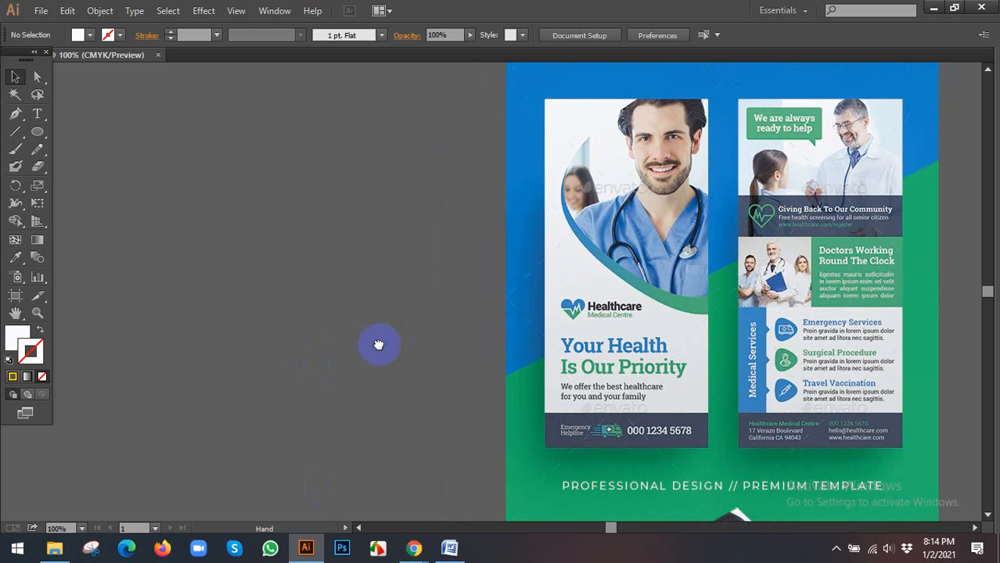
left_click(37, 131)
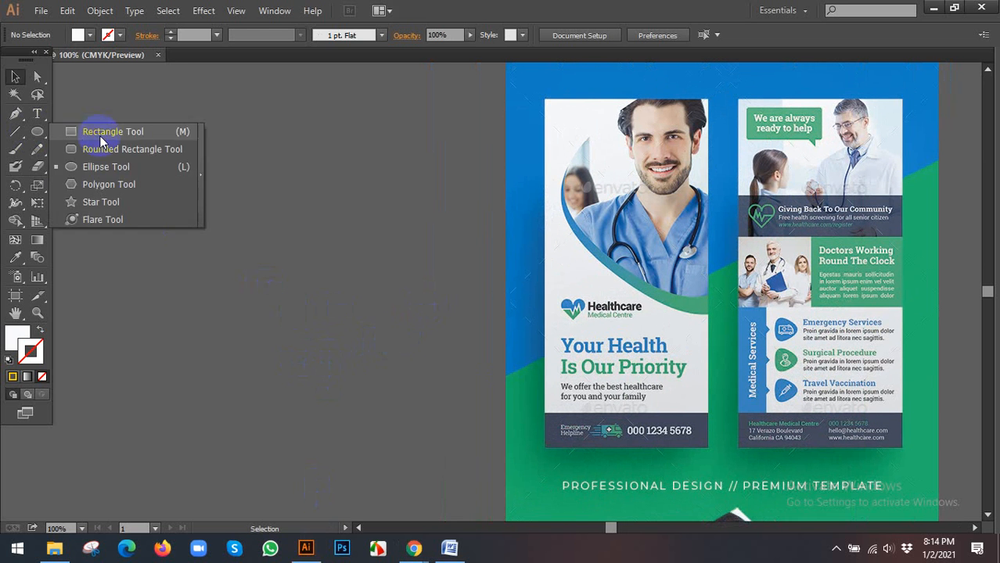
left_click(98, 130)
left_click(233, 198)
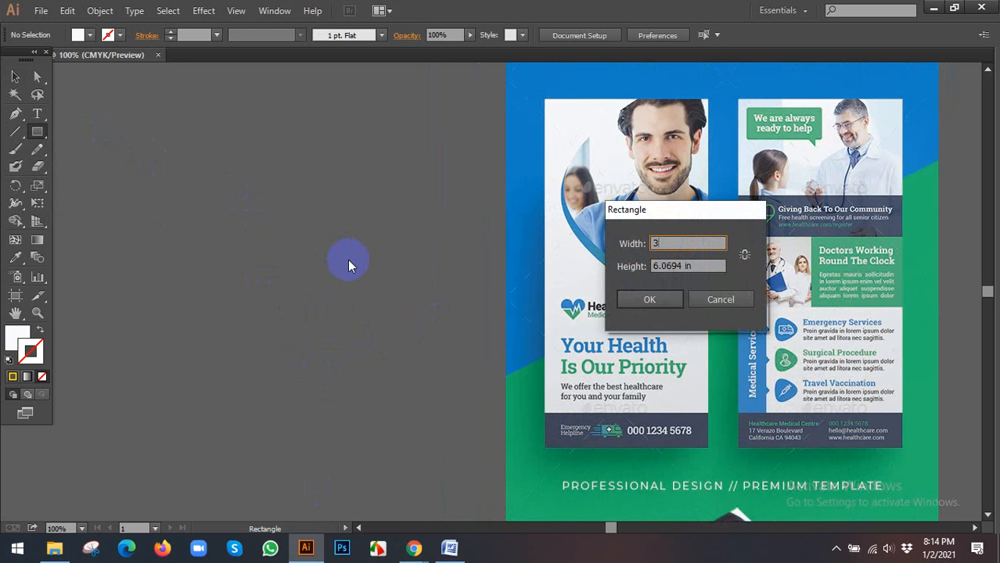
type("3.9")
key("Tab")
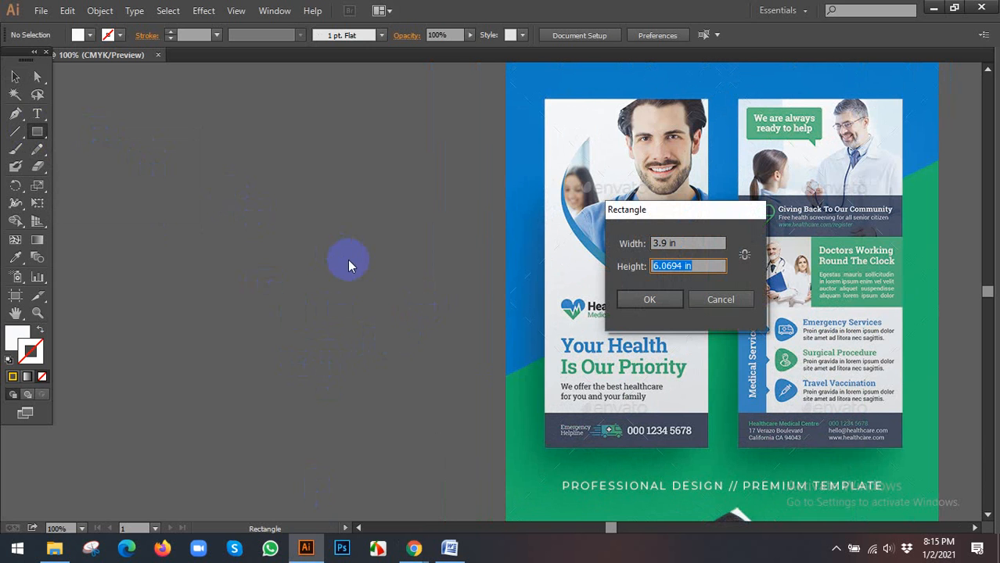
Recheck the print dimensions in Chrome, then set the rectangle's height to 8.3 in and create it.
mouse_move(408, 545)
left_click(379, 510)
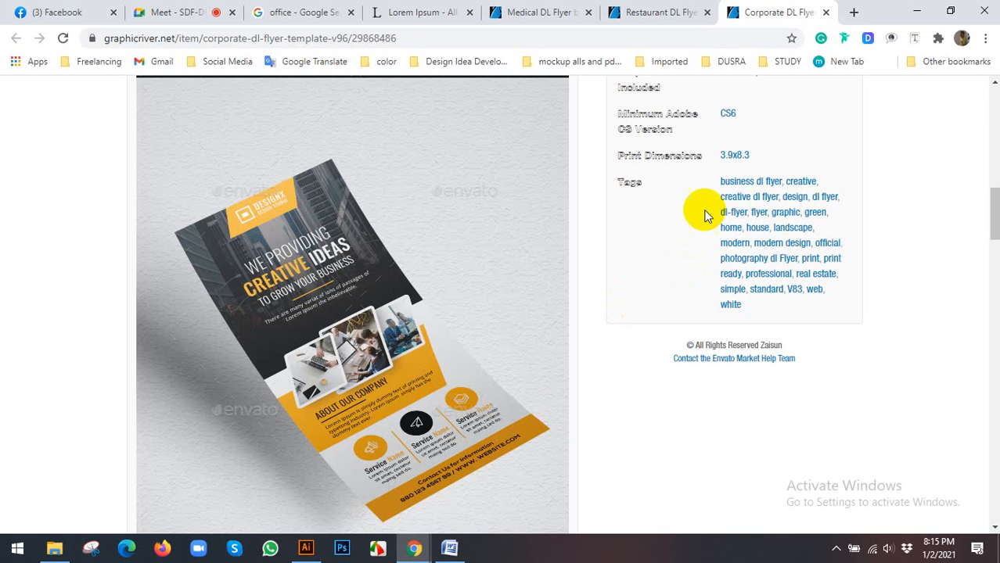
left_click(306, 548)
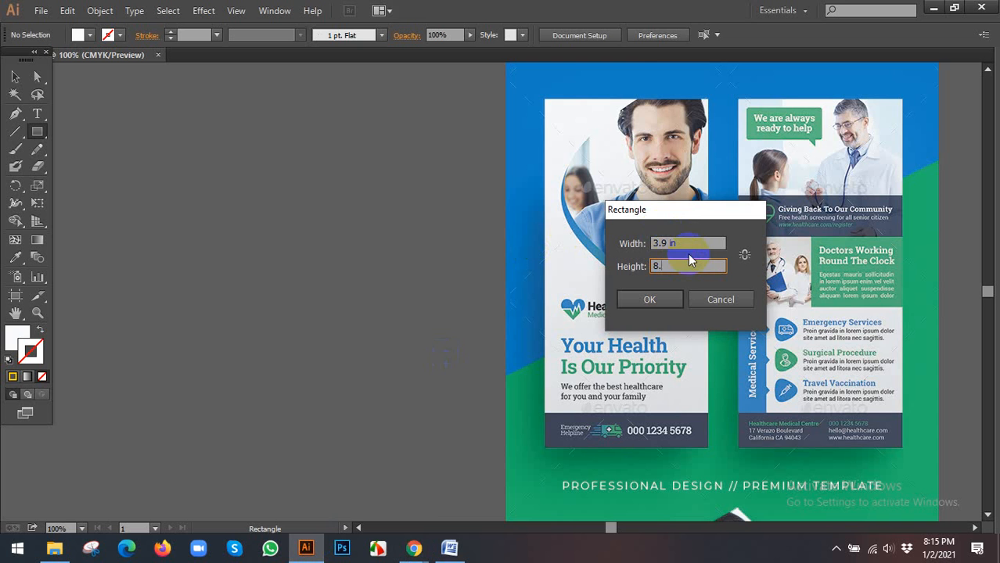
type("8.3")
left_click(657, 304)
key("v")
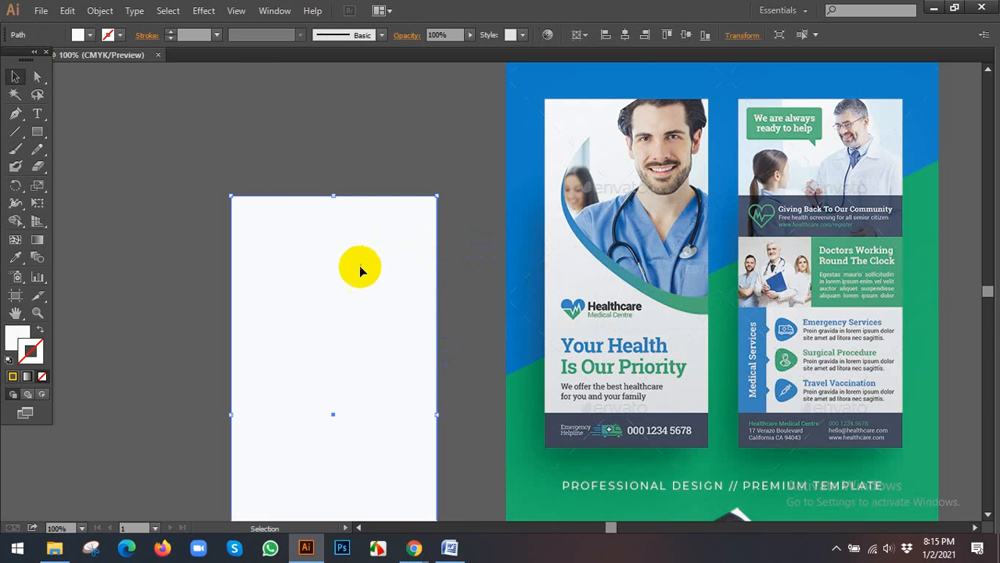
Deselect the blank rectangle and compare it with the front and back of the medical flyer reference.
scroll(386, 266, "down", 2)
left_click_drag(374, 296, 356, 255)
scroll(338, 224, "up", 1)
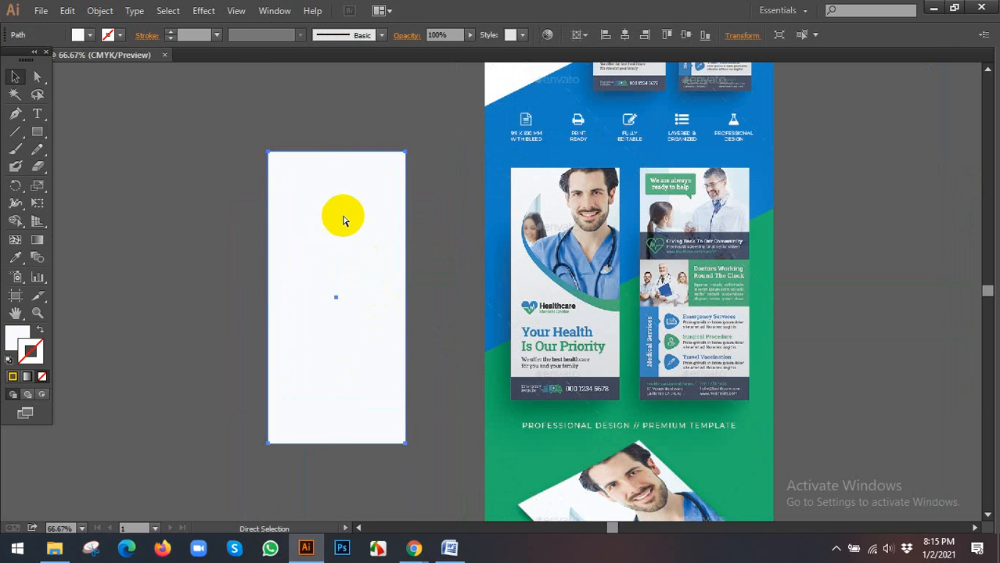
key("ctrl+shift+a")
scroll(538, 234, "up", 1)
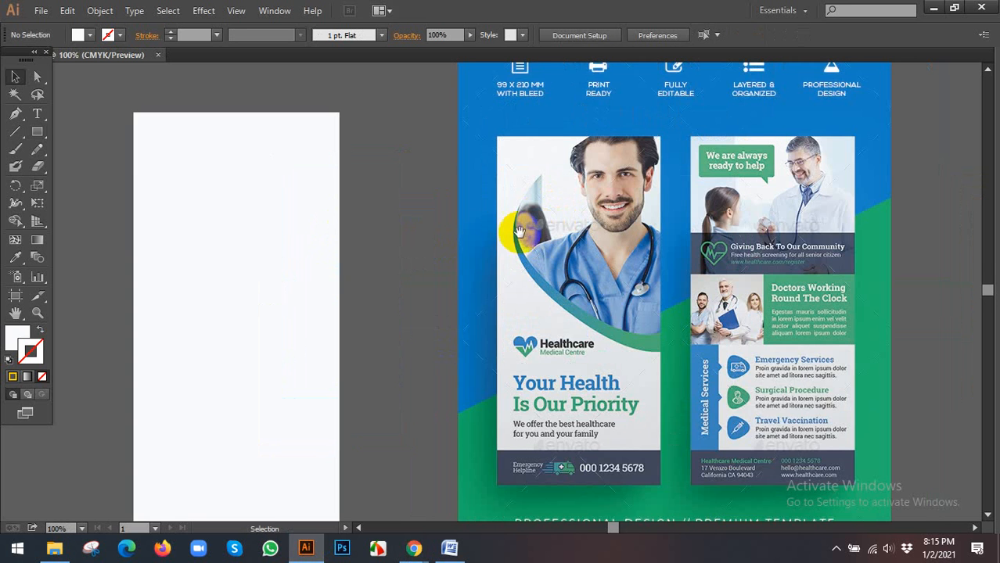
left_click_drag(502, 227, 544, 223)
scroll(560, 199, "down", 1)
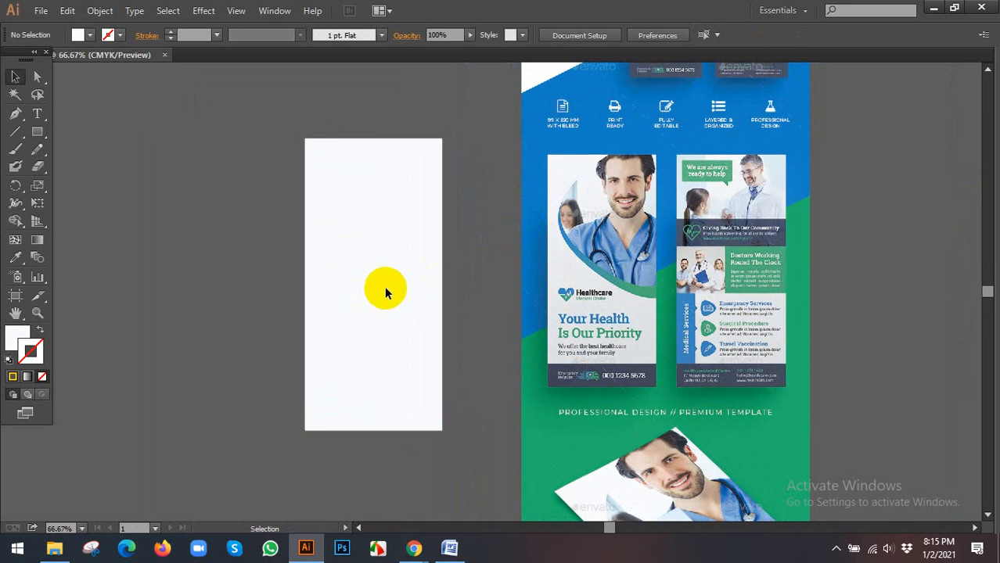
scroll(386, 291, "down", 2)
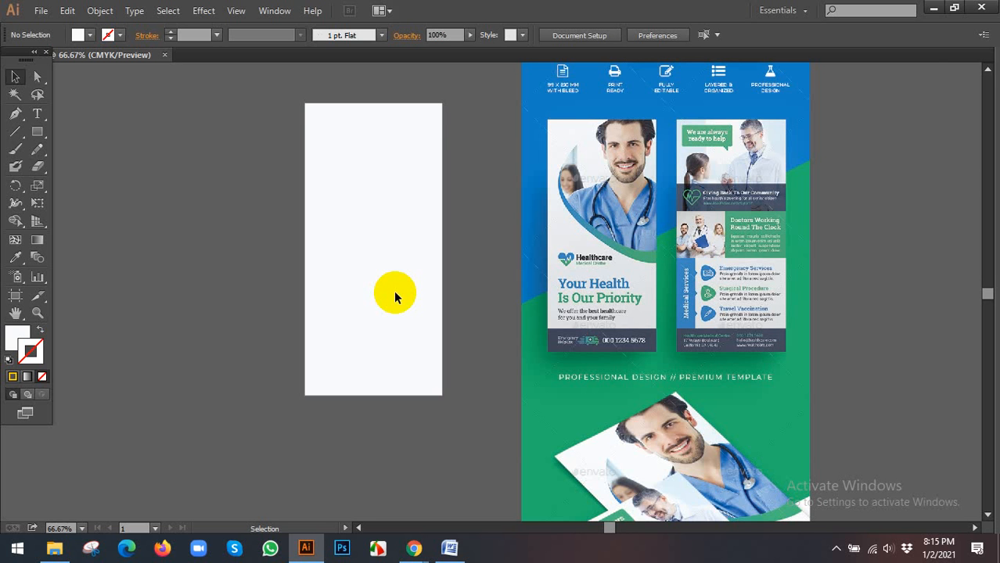
scroll(387, 290, "up", 1)
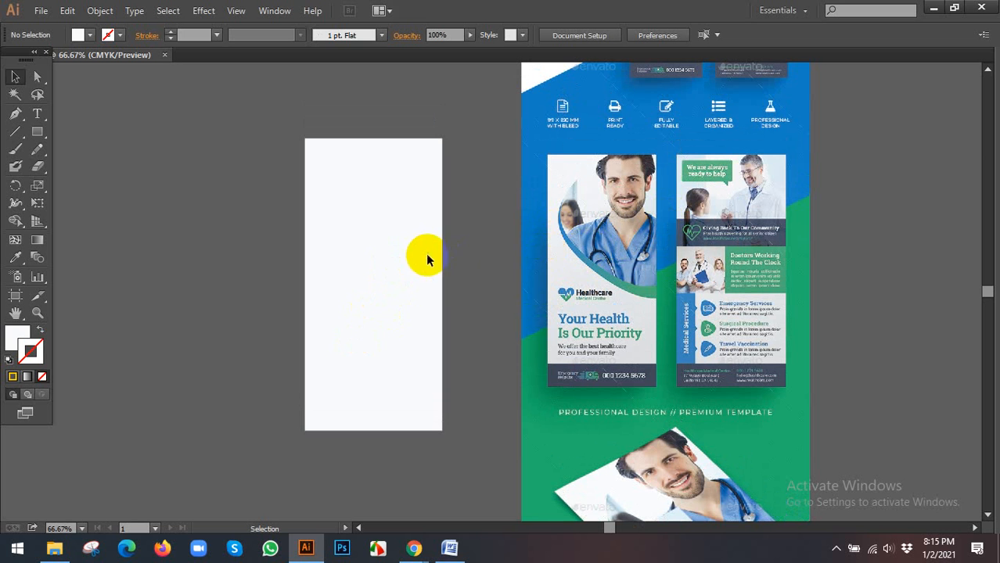
key("alt")
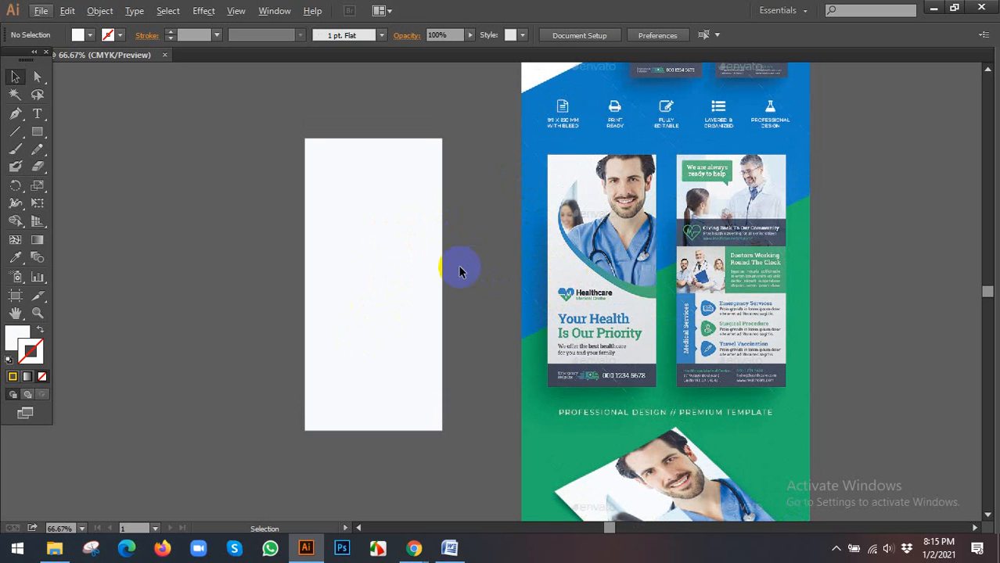
scroll(355, 240, "up", 1)
scroll(362, 234, "down", 1)
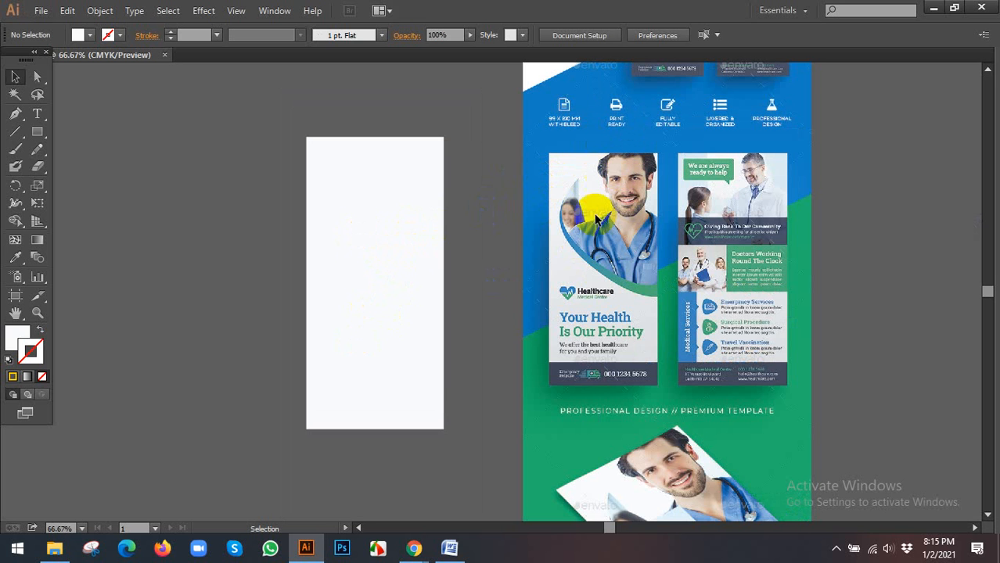
key("alt")
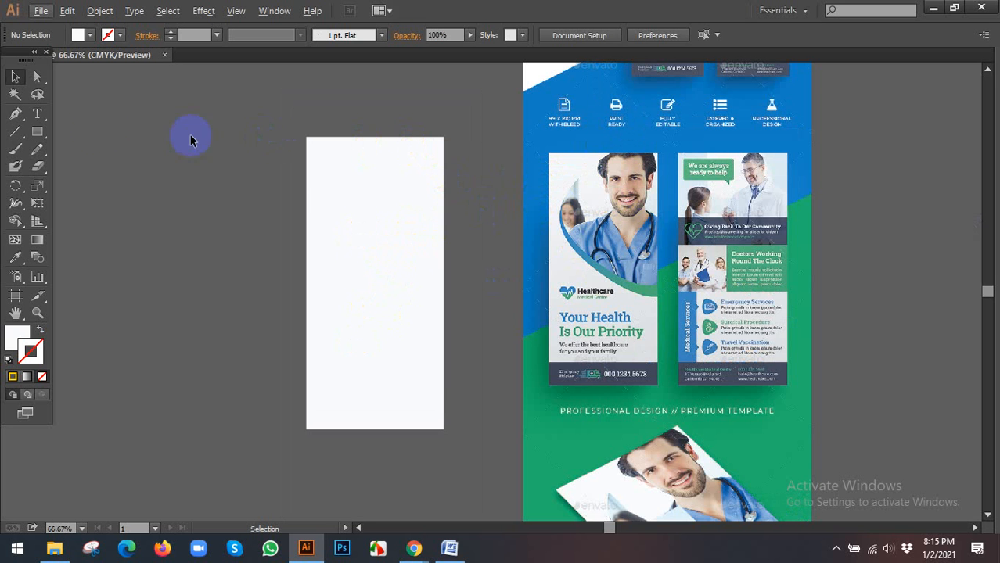
key("alt")
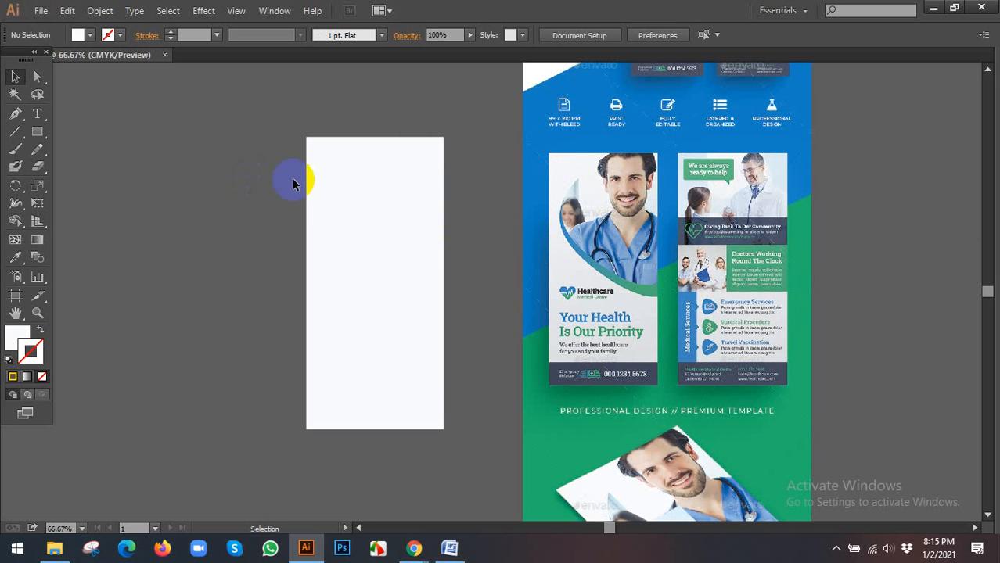
Unlock all objects and try moving the blank rectangle sideways beside the reference.
key("ctrl")
key("ctrl+alt+2")
left_click(234, 190)
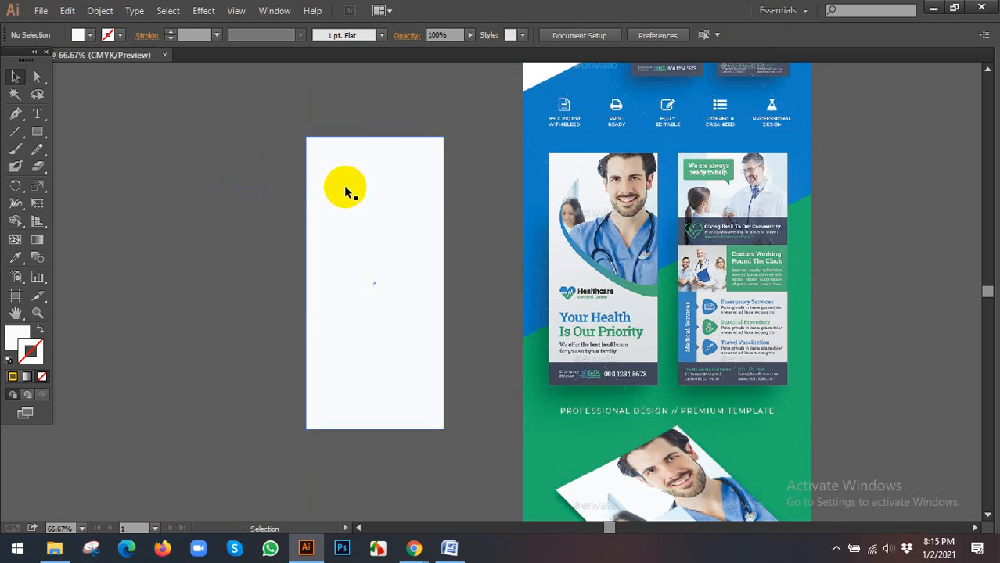
left_click_drag(350, 188, 419, 182)
key("ctrl+z")
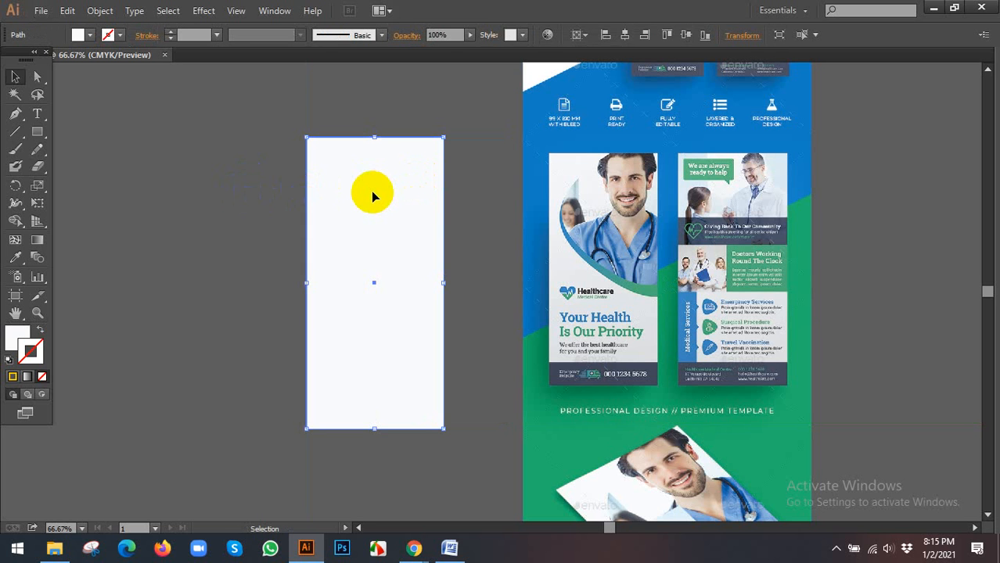
left_click(248, 199)
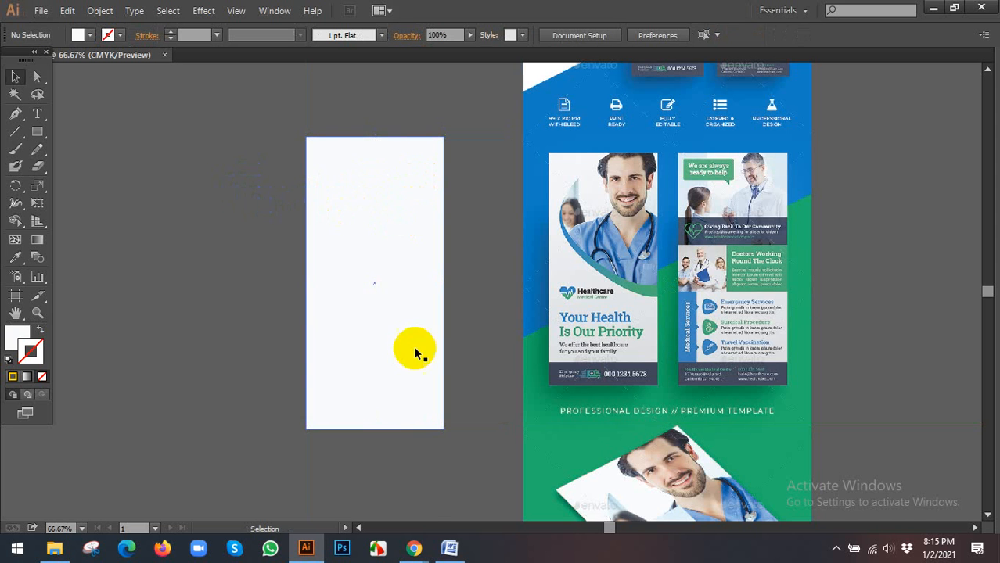
left_click(421, 548)
left_click(363, 509)
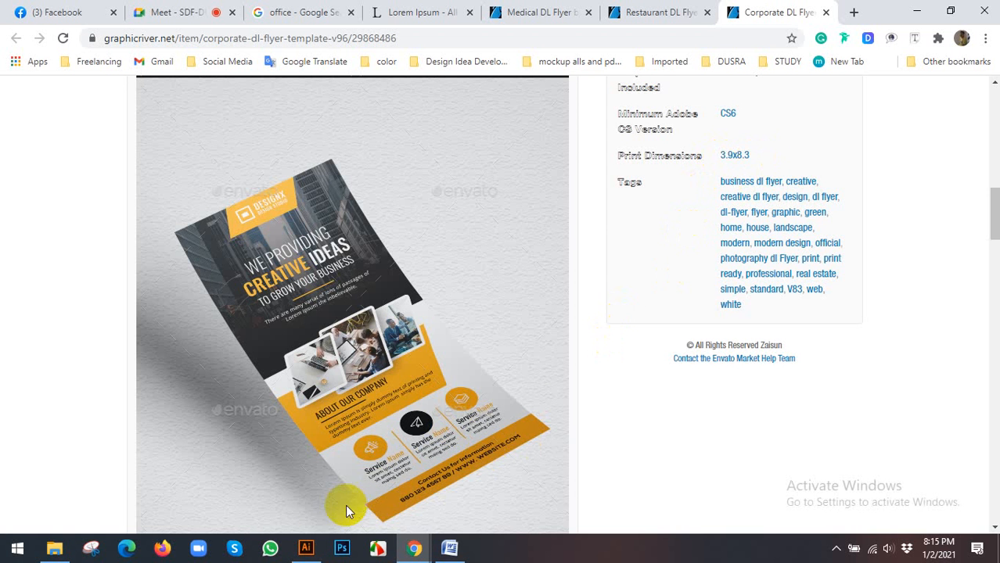
Switch back to Illustrator and move the blank rectangle slightly upward beside the reference.
left_click(307, 545)
scroll(355, 308, "up", 1)
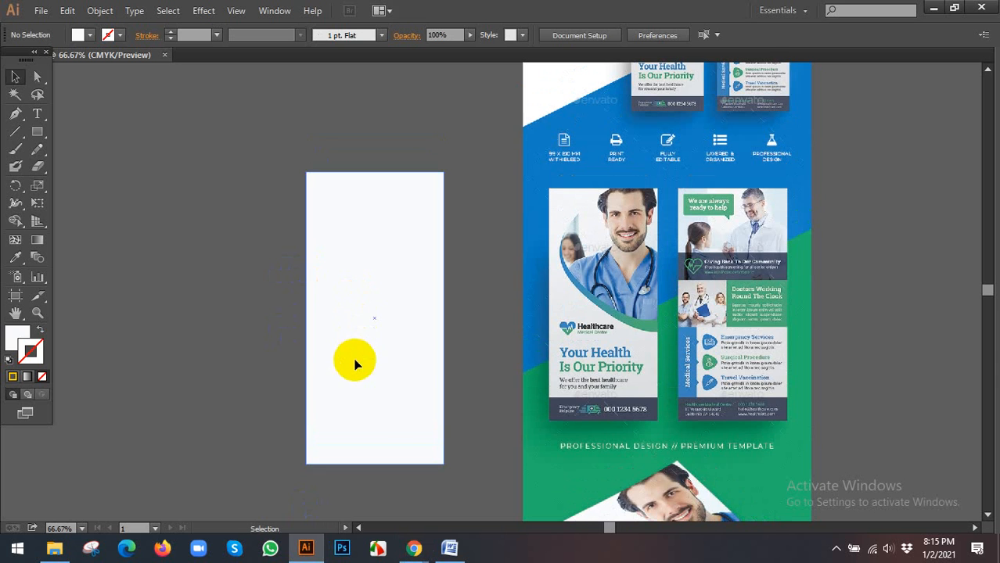
left_click_drag(356, 361, 357, 345)
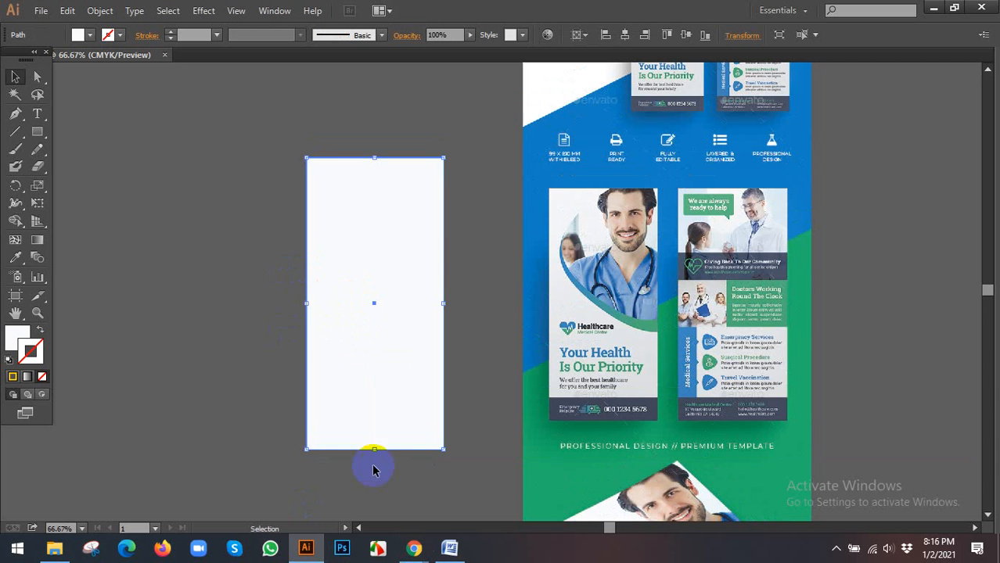
Switch to Chrome and check the ongoing Google Meet call.
left_click(414, 548)
left_click(332, 461)
left_click(148, 12)
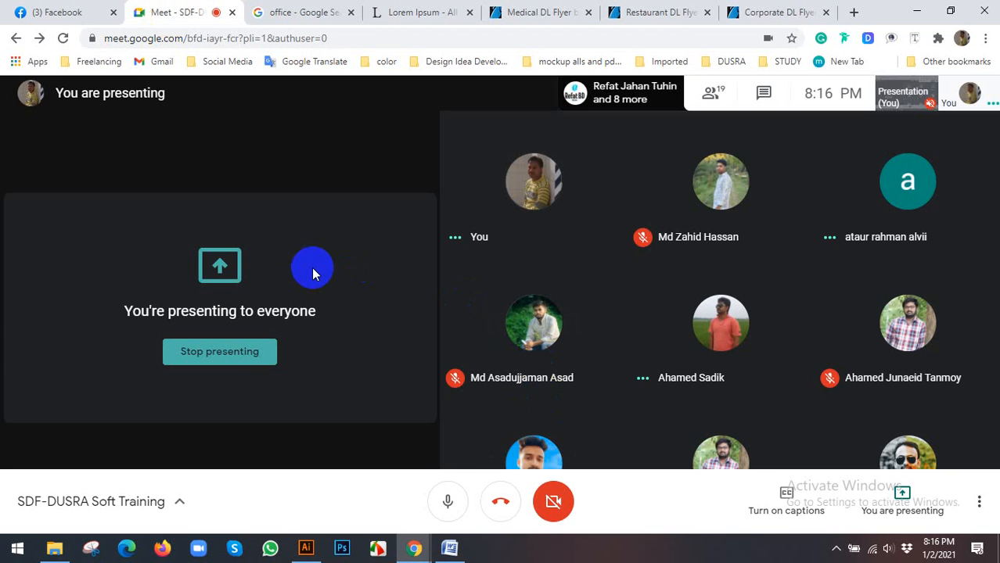
left_click(871, 547)
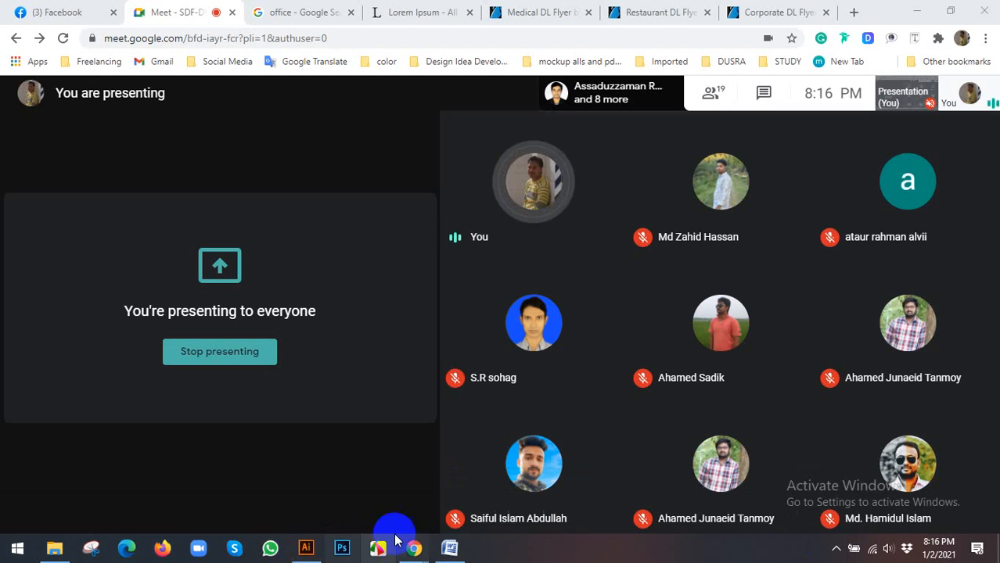
Switch back to Illustrator and create a new artboard fitted to the blank rectangle with the Artboard tool.
left_click(308, 546)
left_click_drag(364, 239, 269, 233)
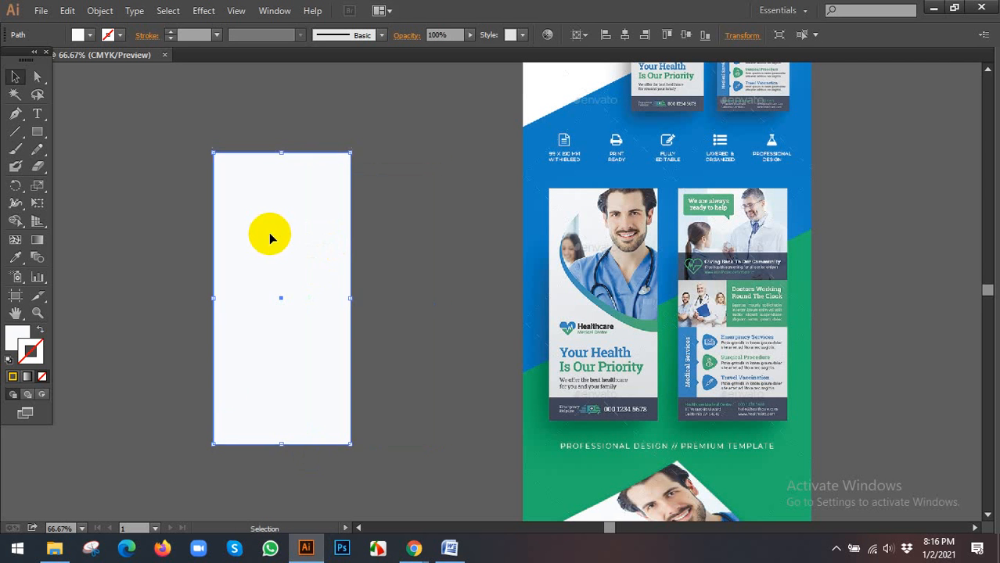
key("ctrl+z")
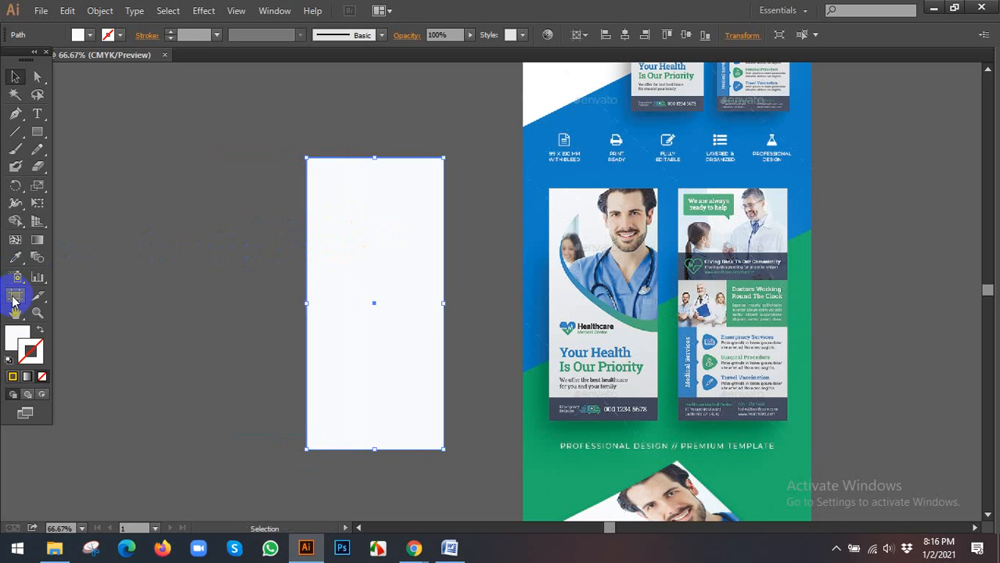
left_click(14, 296)
left_click(368, 259)
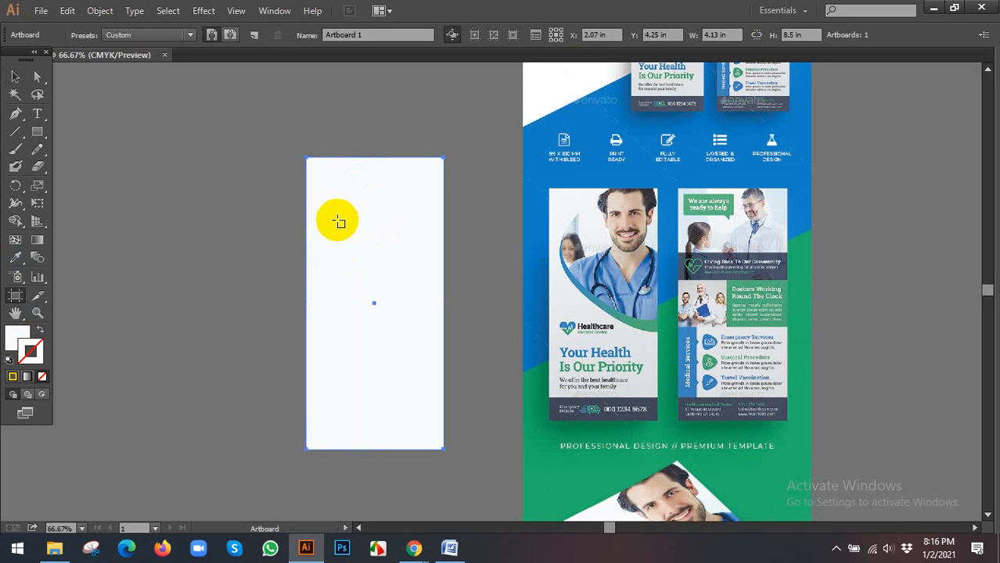
left_click(337, 220)
left_click(15, 77)
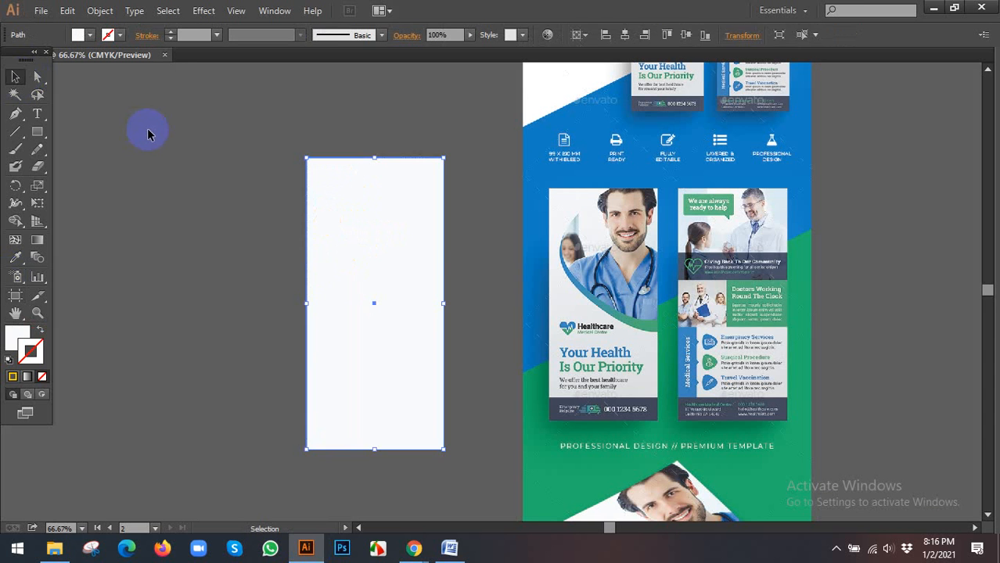
left_click(148, 134)
left_click_drag(358, 240, 228, 241)
key("ctrl+z")
scroll(231, 239, "down", 1)
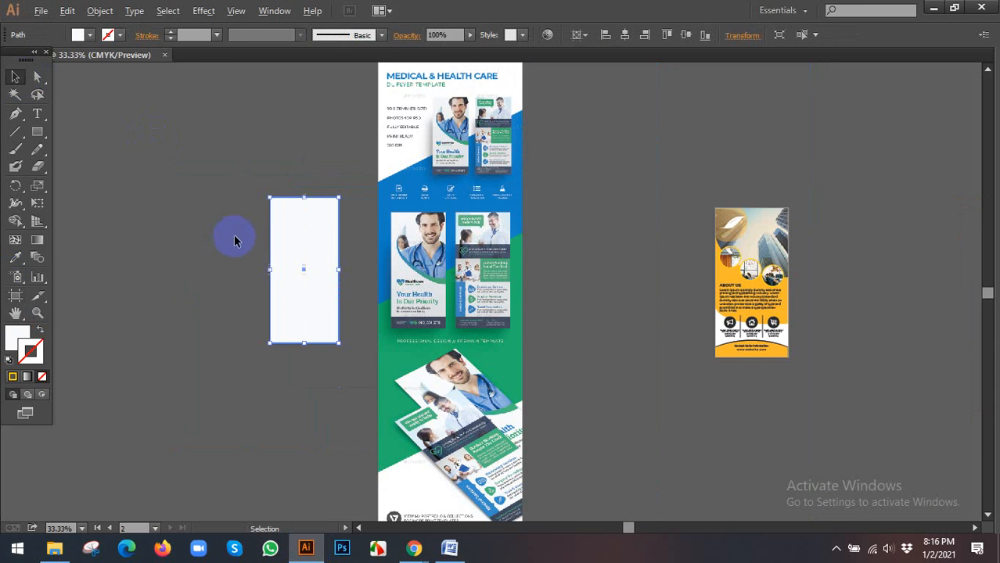
left_click_drag(713, 240, 598, 250)
left_click_drag(777, 232, 830, 233)
key("ctrl+z")
key("ctrl+z")
key("ctrl+z")
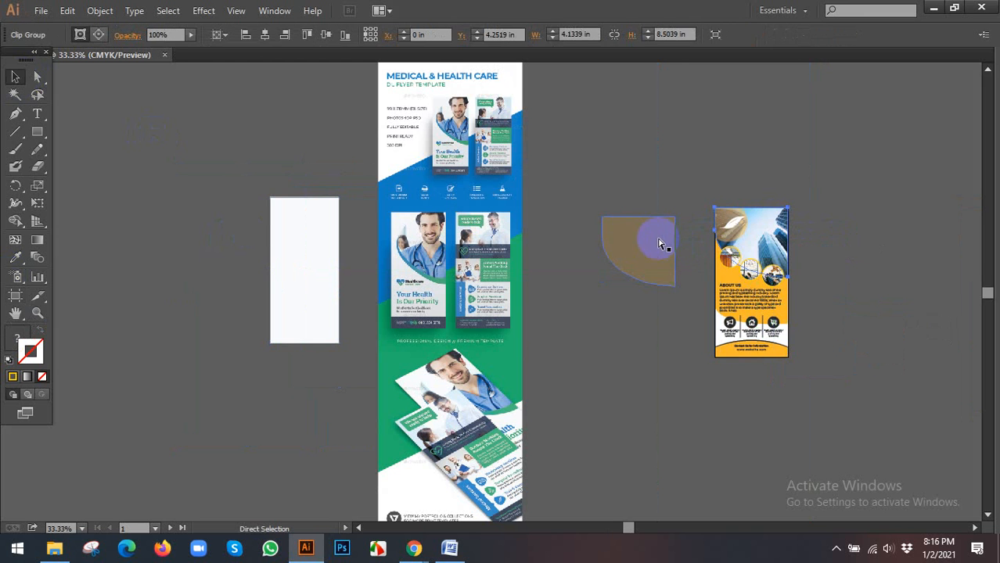
Create an Offset Path of -0.25 in with miter joins and a miter limit of 4 from the blank flyer rectangle.
left_click(301, 221)
scroll(256, 239, "up", 1)
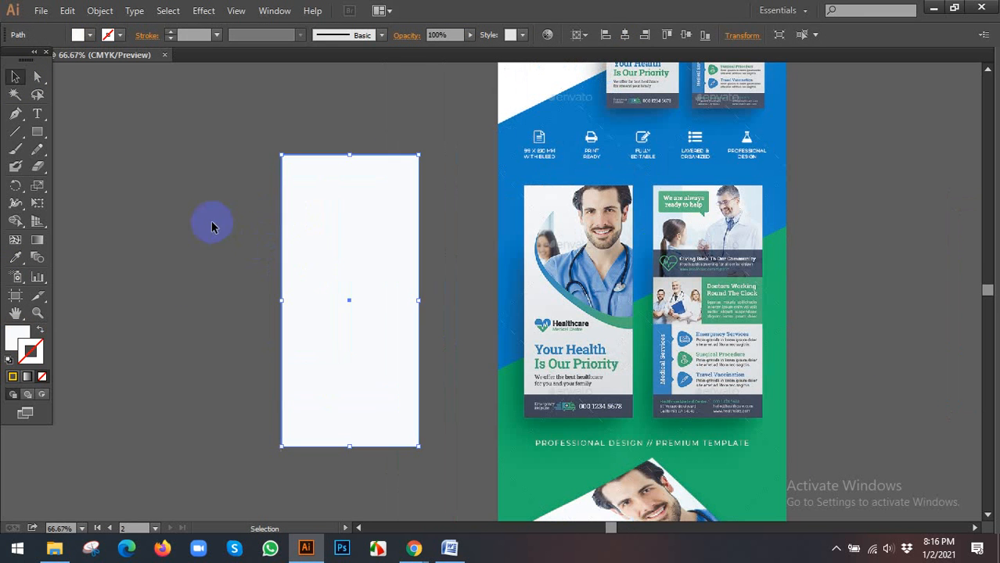
left_click(212, 224)
left_click(346, 198)
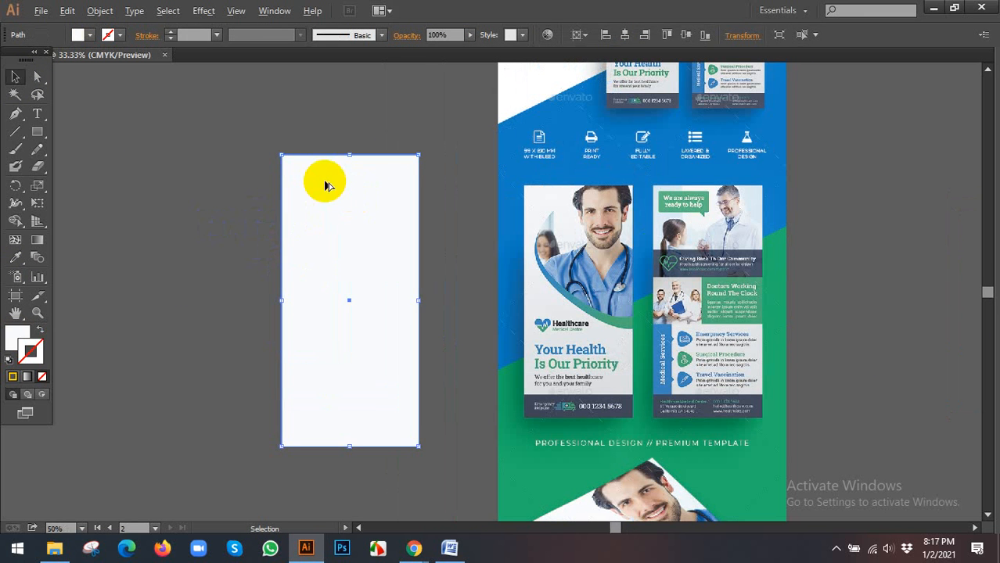
scroll(353, 214, "down", 2)
scroll(319, 207, "up", 1)
left_click(95, 15)
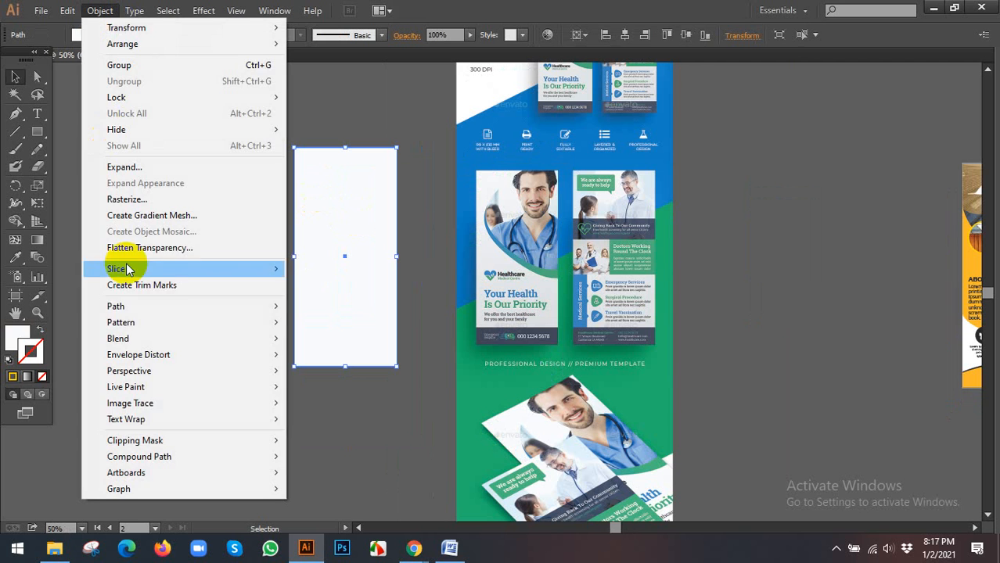
mouse_move(192, 306)
left_click(329, 363)
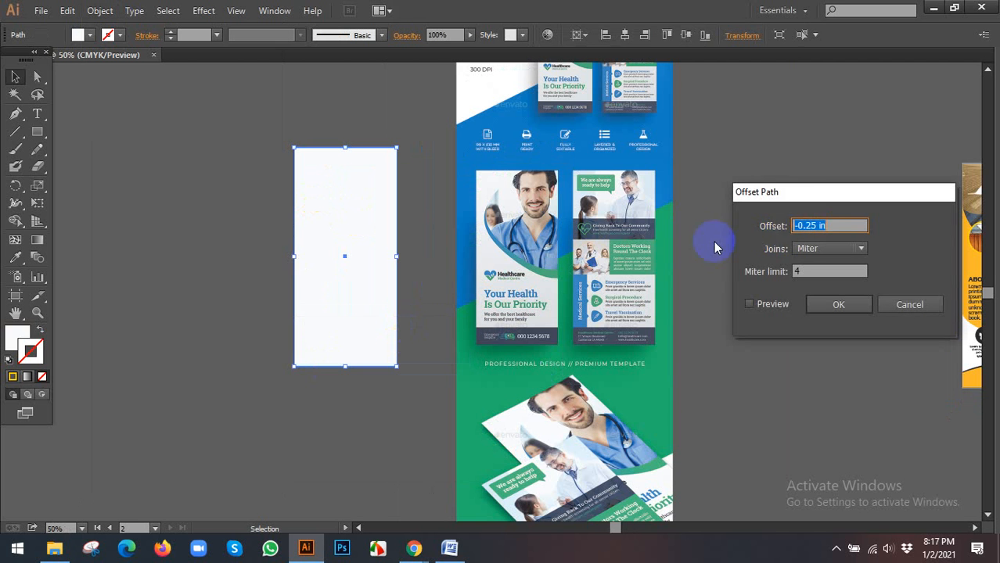
left_click(762, 302)
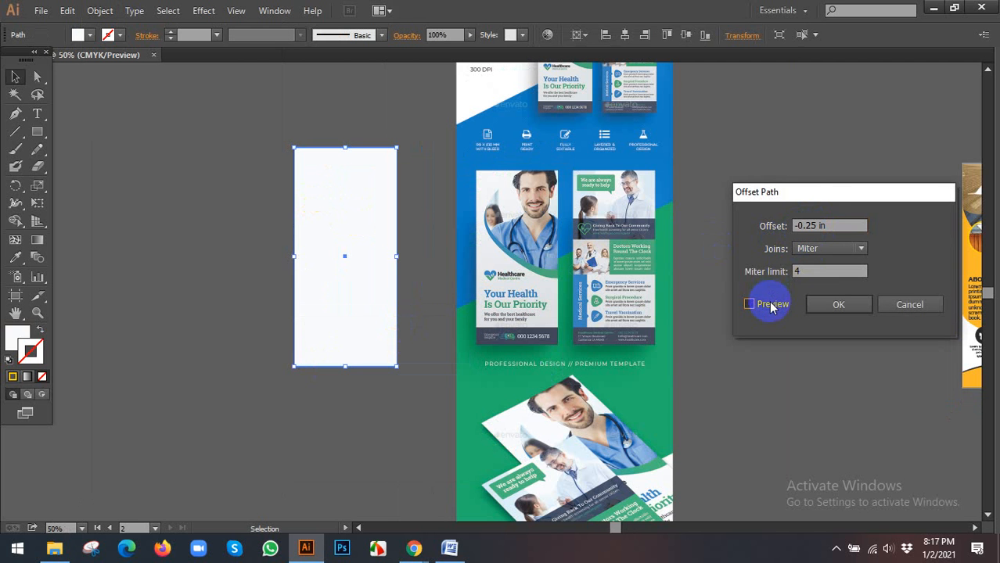
left_click(838, 305)
Turn the inset path into margin guides and show the guides.
scroll(235, 211, "up", 2)
left_click(177, 205)
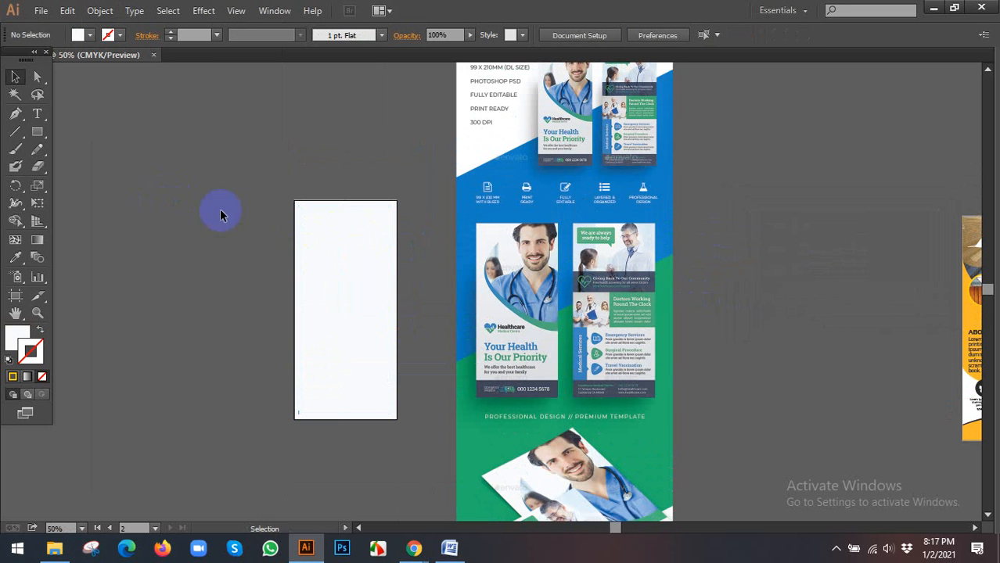
right_click(197, 185)
left_click(227, 299)
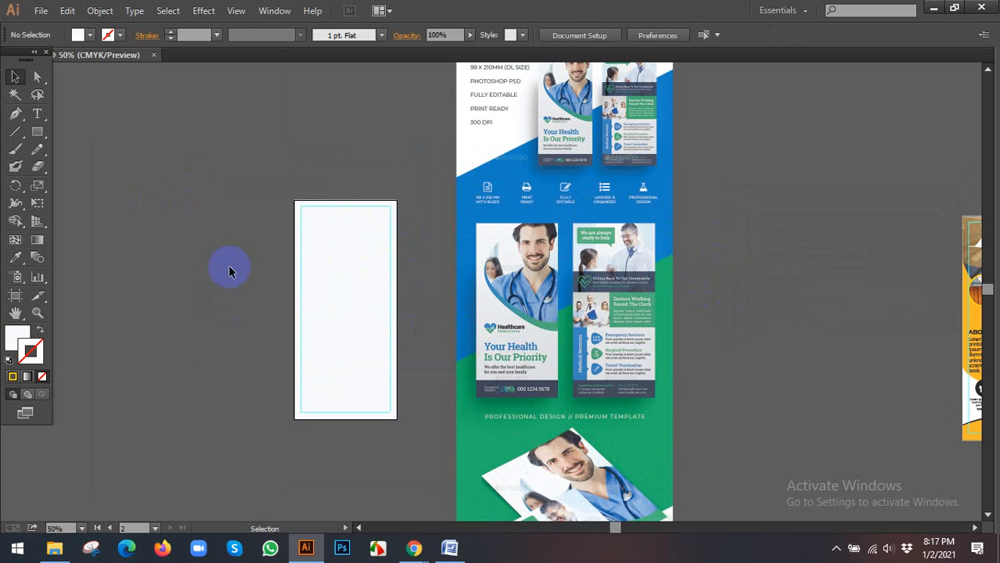
Move the reference image up and slightly left so its flyer mockups line up with the blank flyer's upper edge.
scroll(262, 247, "up", 1)
scroll(544, 244, "down", 1)
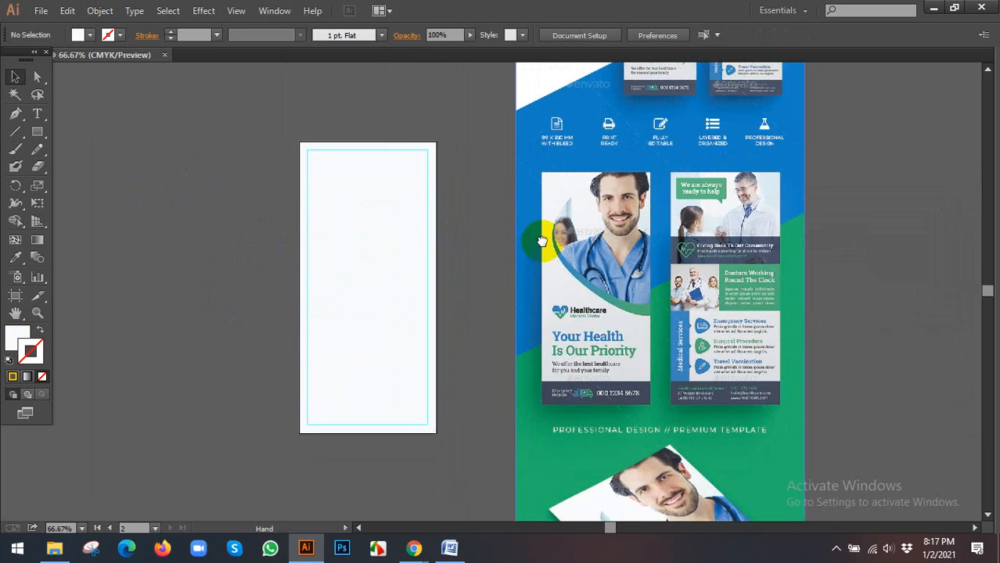
scroll(426, 213, "up", 1)
scroll(466, 212, "down", 1)
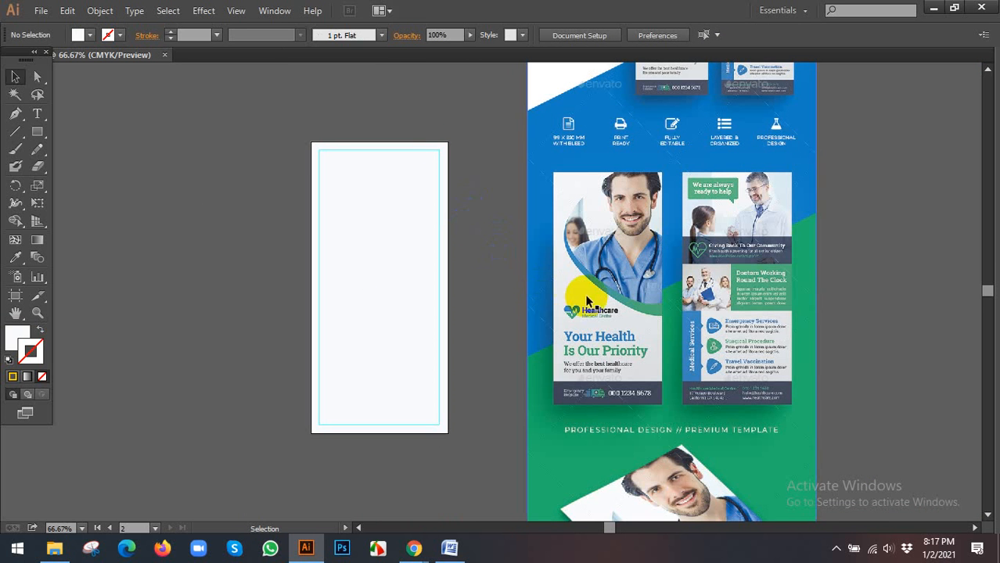
left_click_drag(584, 294, 586, 244)
key("ctrl+z")
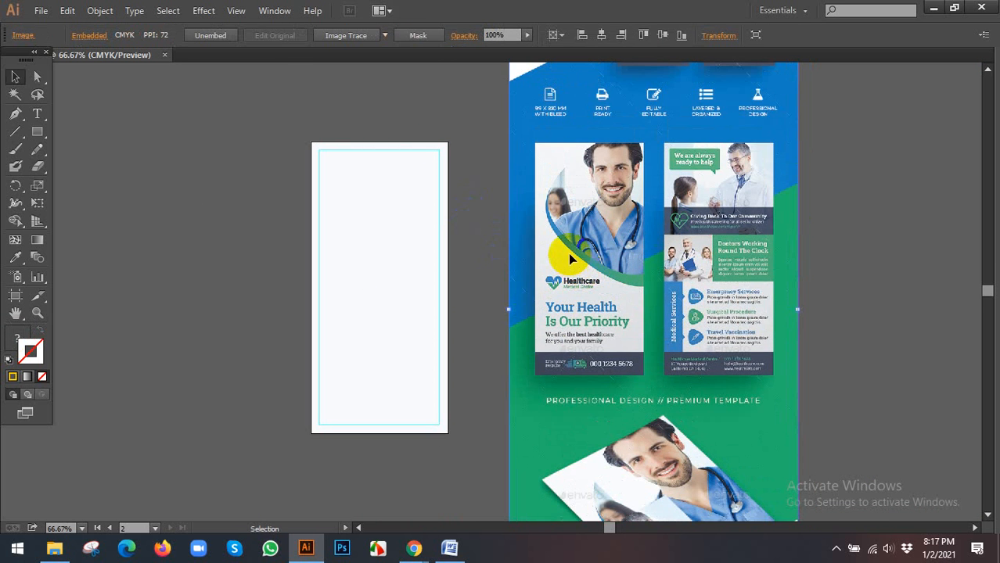
key("ctrl+shift+a")
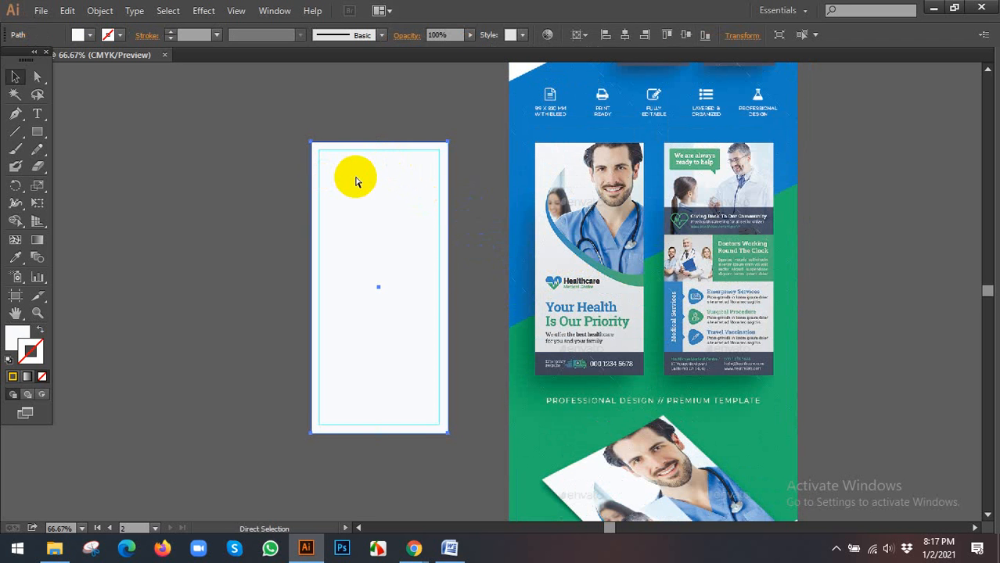
scroll(423, 193, "up", 1)
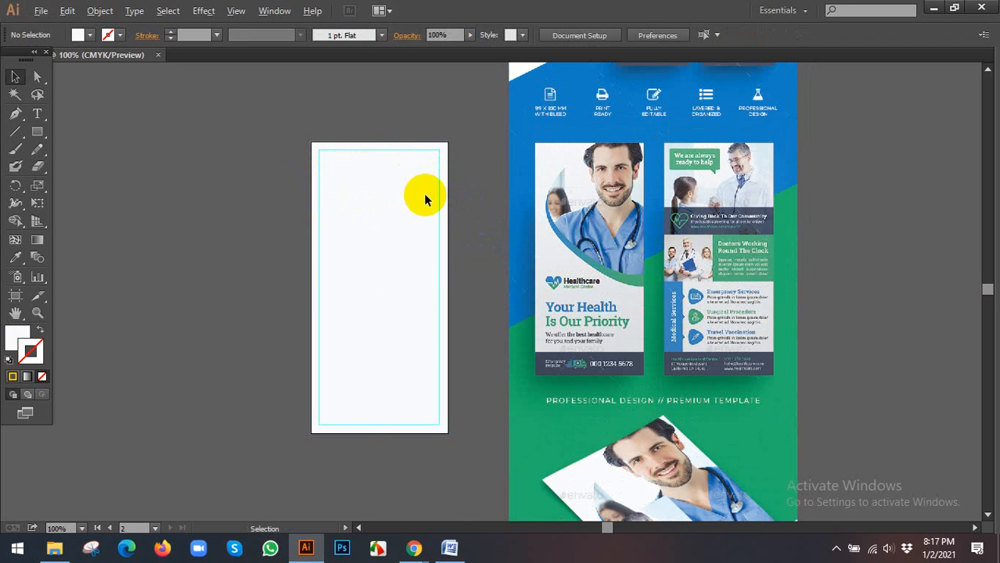
scroll(426, 194, "down", 1)
left_click_drag(428, 196, 402, 199)
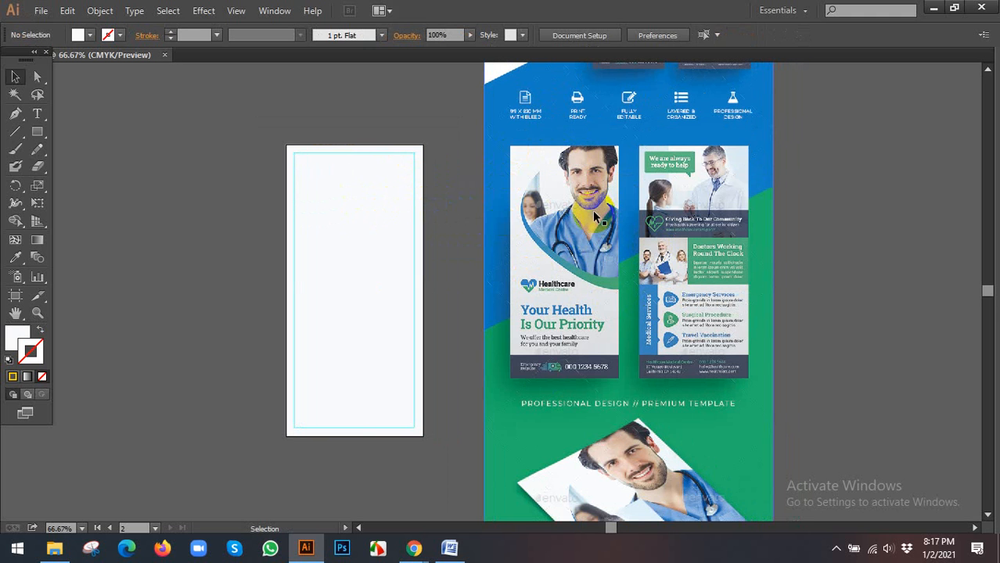
Draw a full-width rectangle over the flyer's upper third and fill it with green sampled from the reference with the Eyedropper.
left_click_drag(37, 132, 84, 127)
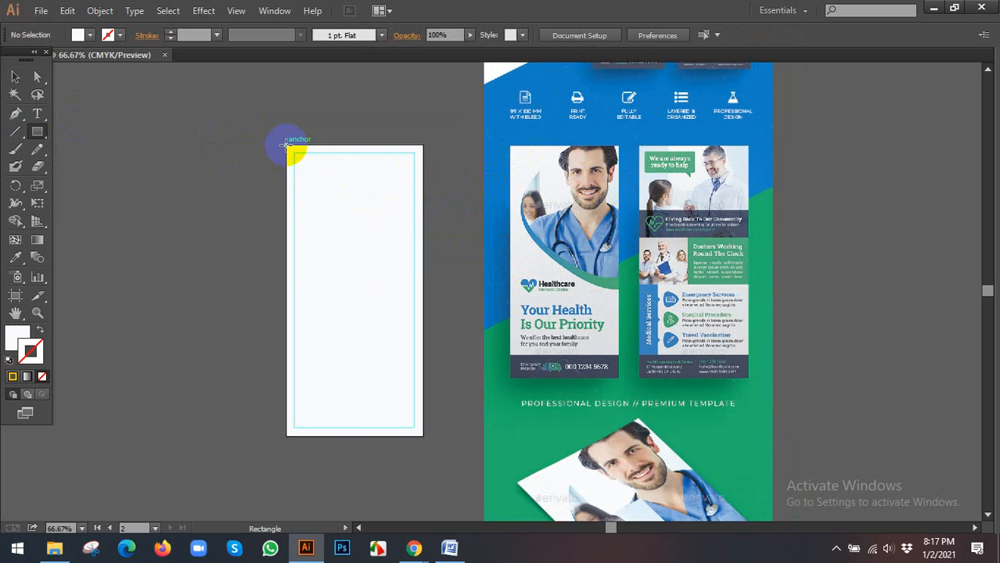
left_click_drag(287, 145, 423, 253)
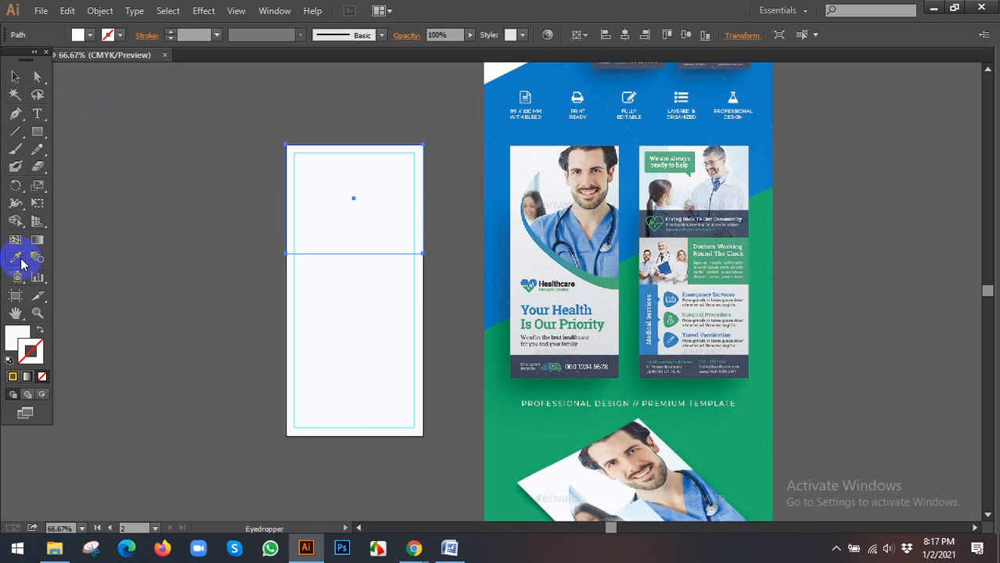
left_click(600, 272)
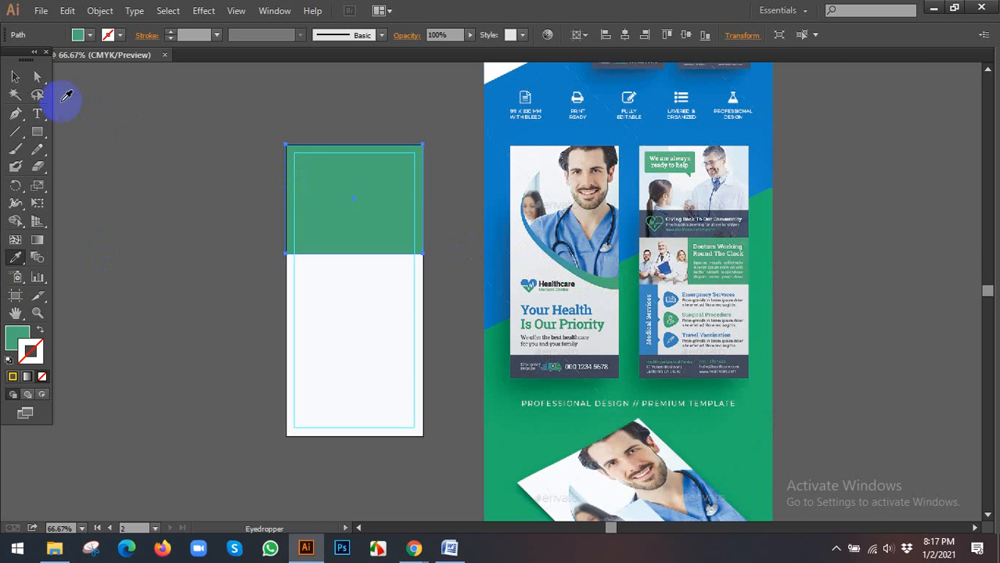
left_click(16, 77)
left_click(237, 147)
scroll(211, 161, "up", 1)
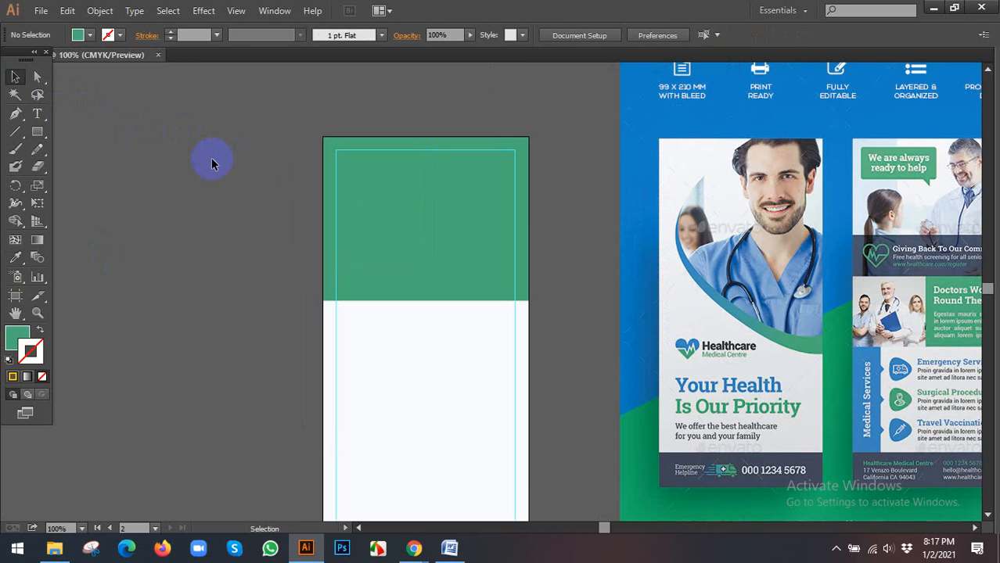
scroll(211, 156, "down", 1)
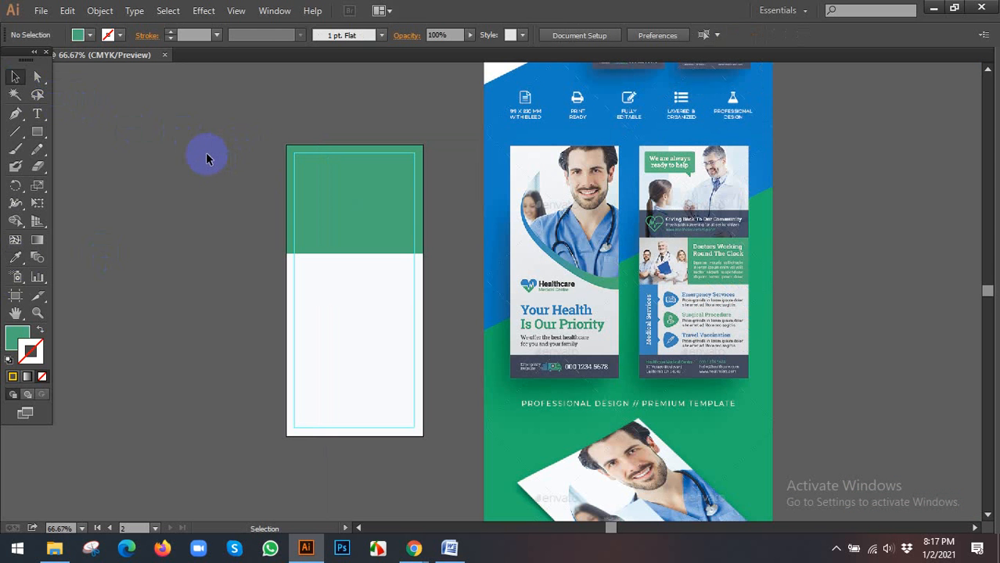
Delete the green rectangle and start a Pen shape from the flyer's upper-left corner, about 2.98 in down the edge, to X 1.25, Y 3.95 in.
left_click(385, 218)
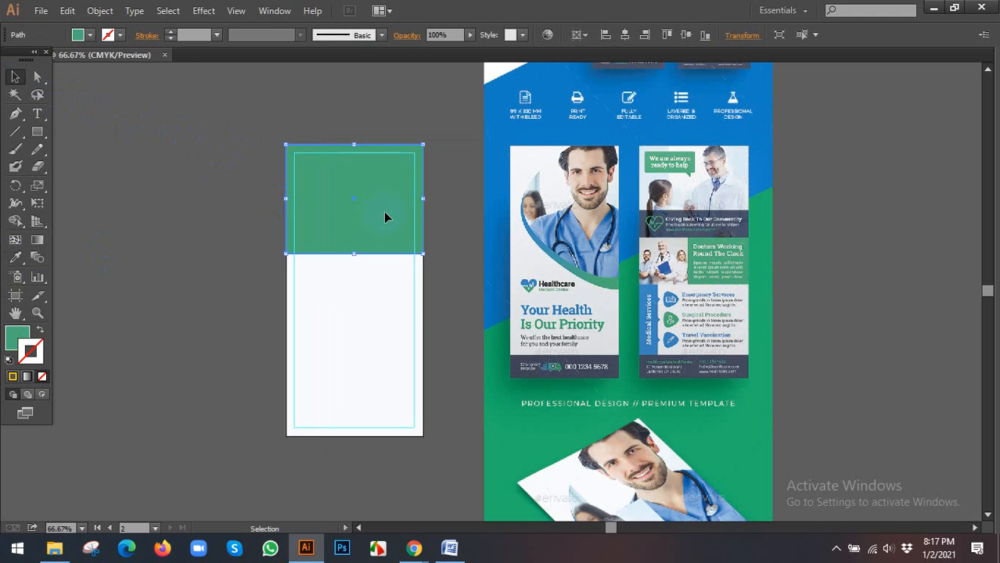
key("Delete")
left_click(16, 113)
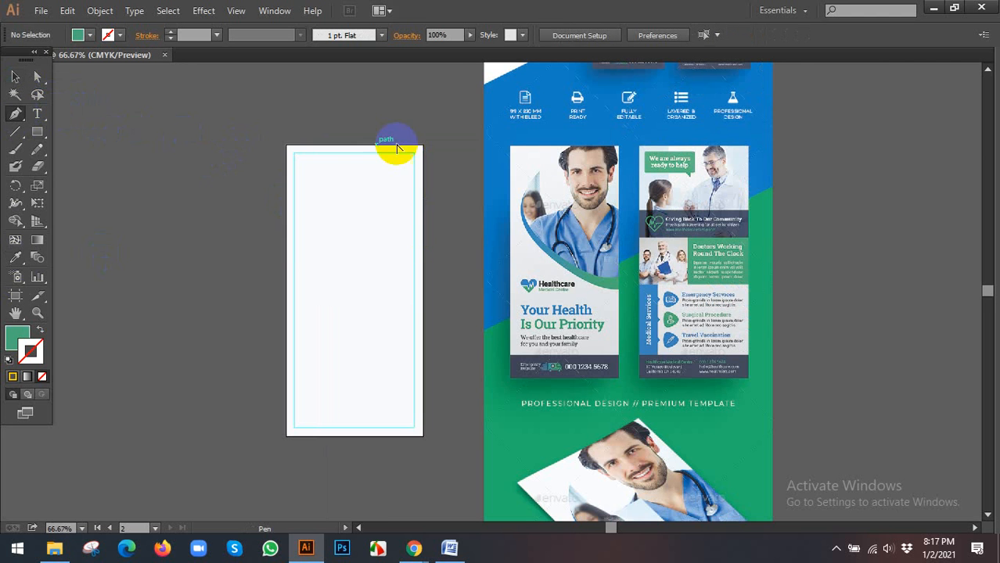
scroll(392, 145, "up", 1)
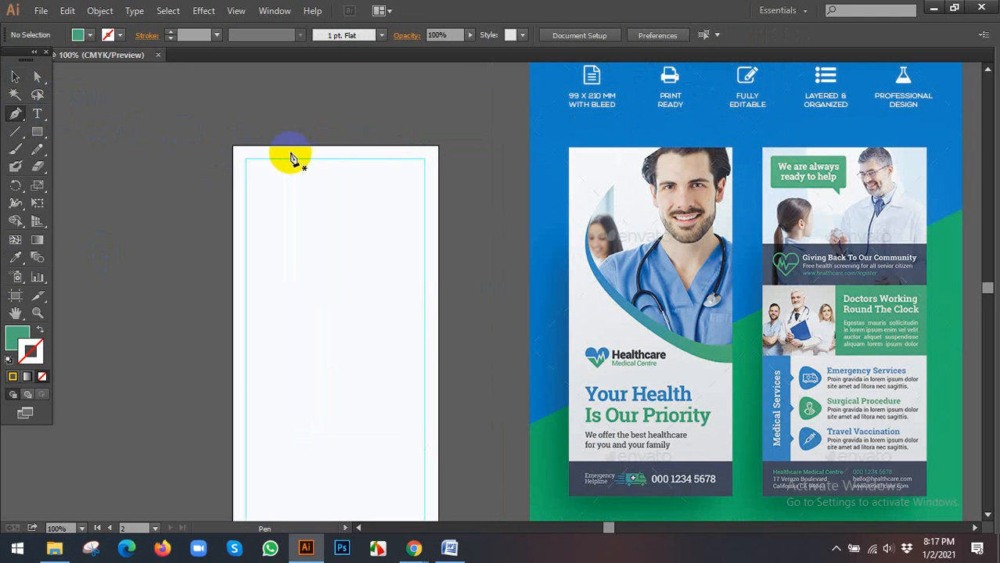
left_click(234, 149)
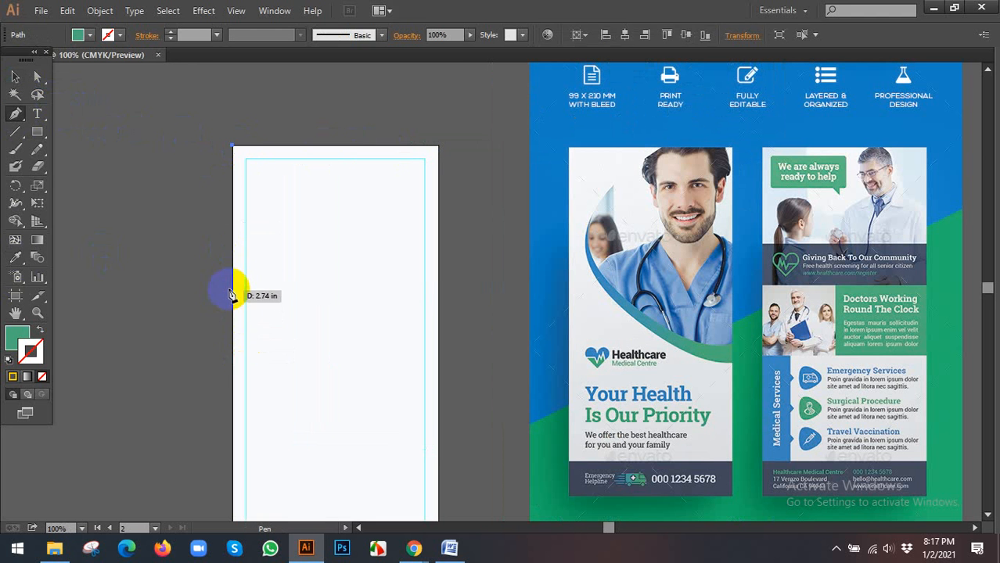
left_click_drag(253, 273, 245, 225)
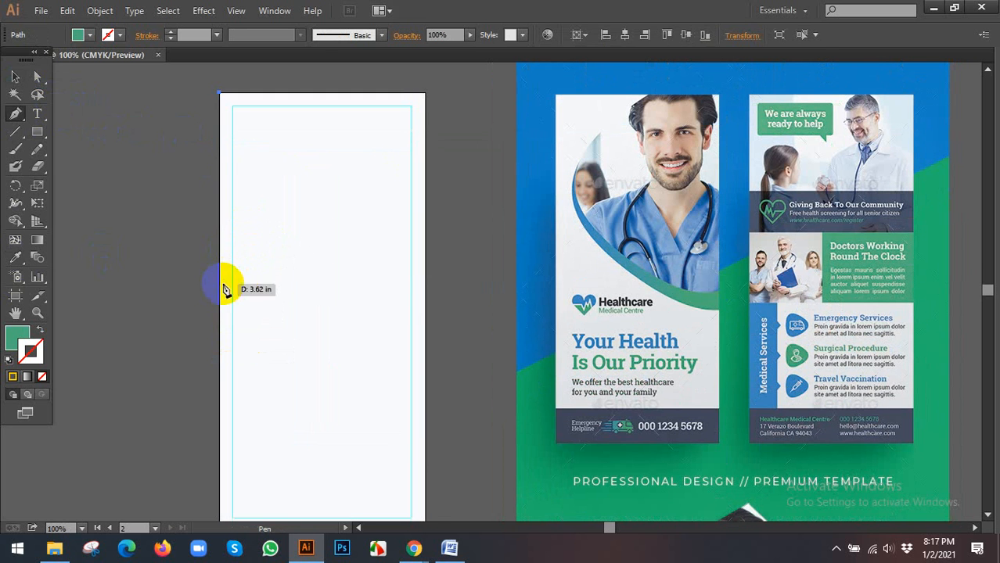
left_click(220, 252)
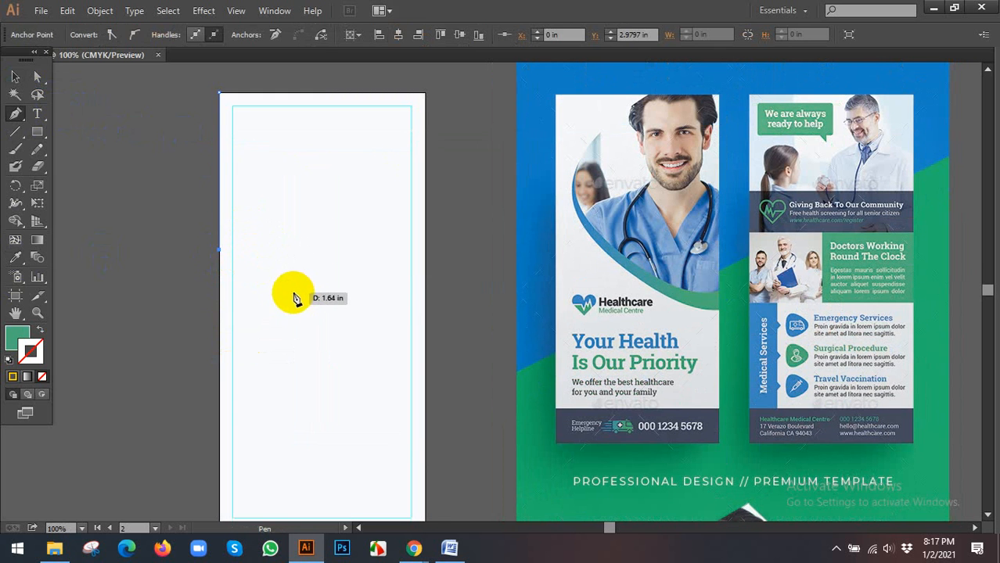
left_click(285, 301)
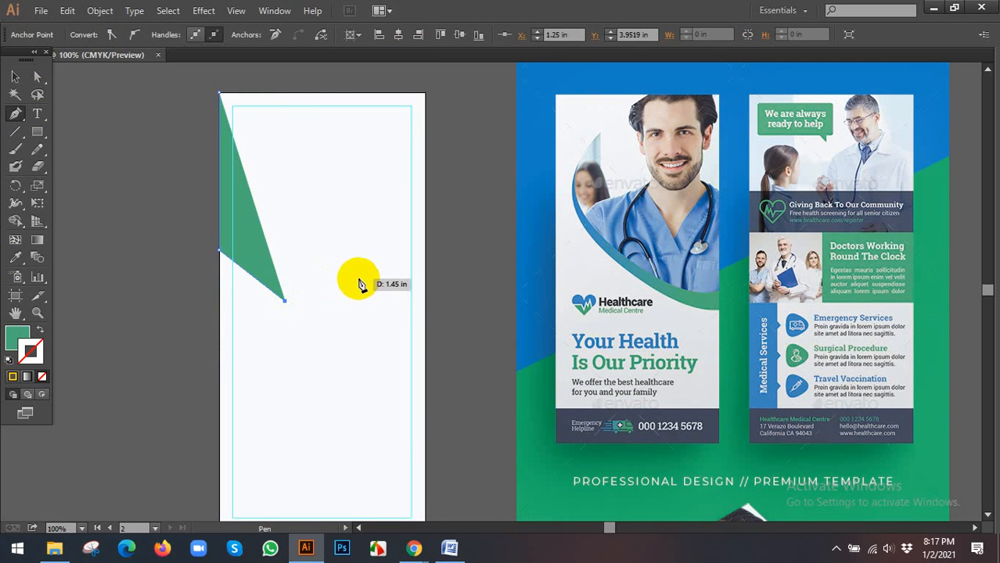
left_click(359, 278)
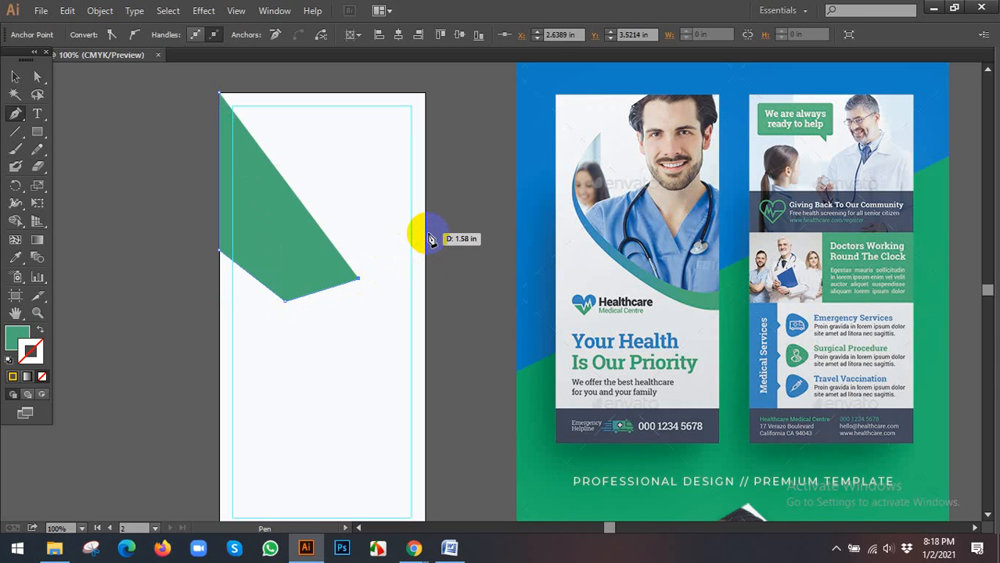
left_click(424, 234)
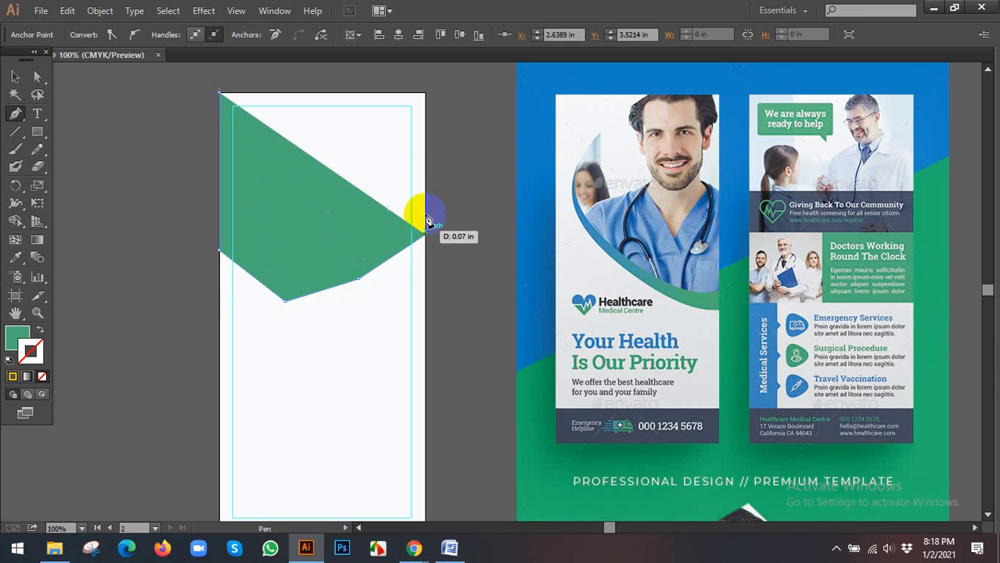
left_click(427, 93)
key("ctrl+z")
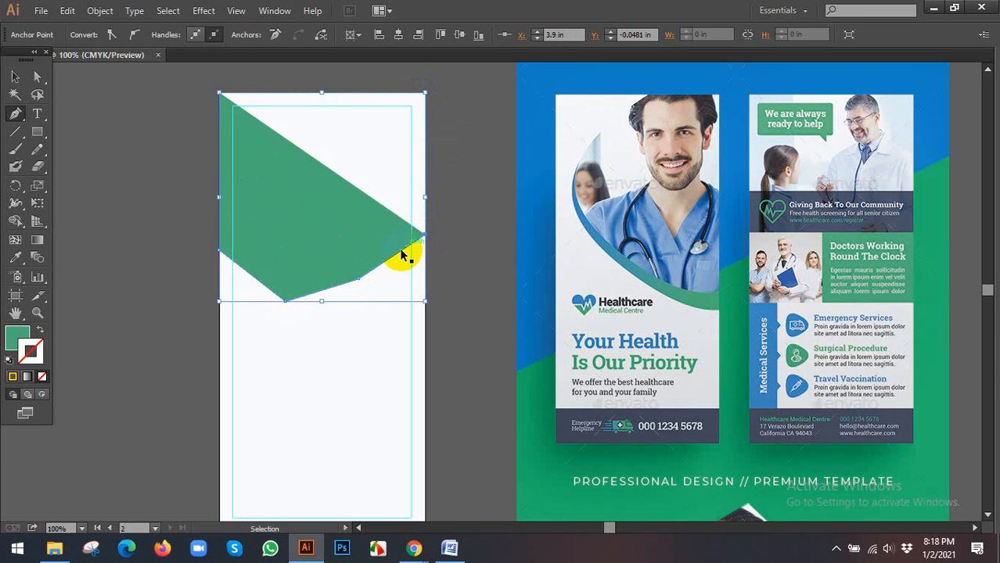
key("ctrl+z")
key("ctrl+z")
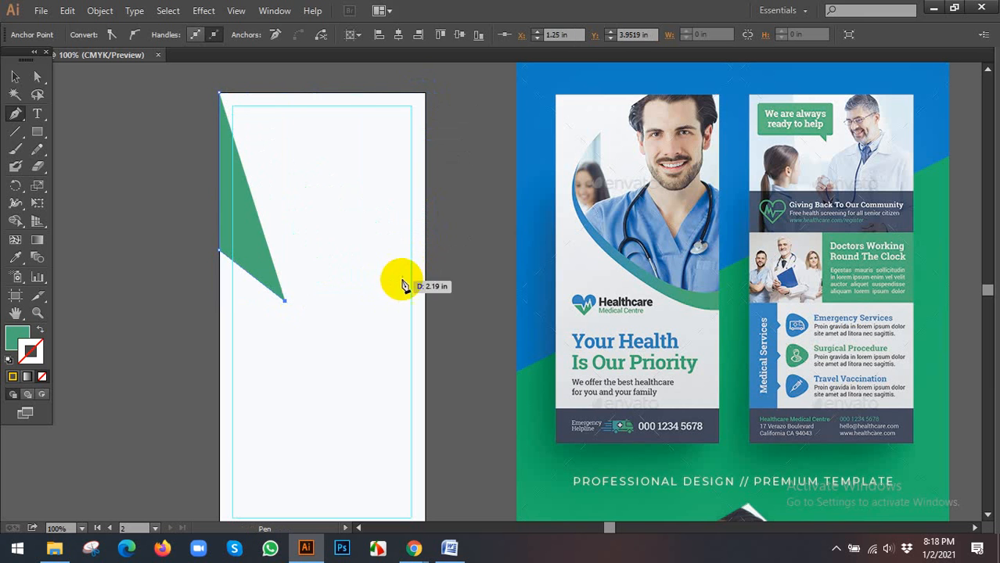
Close the green Pen shape along the flyer's right and upper edges and round its lowest corner into a wide curve.
left_click(426, 253)
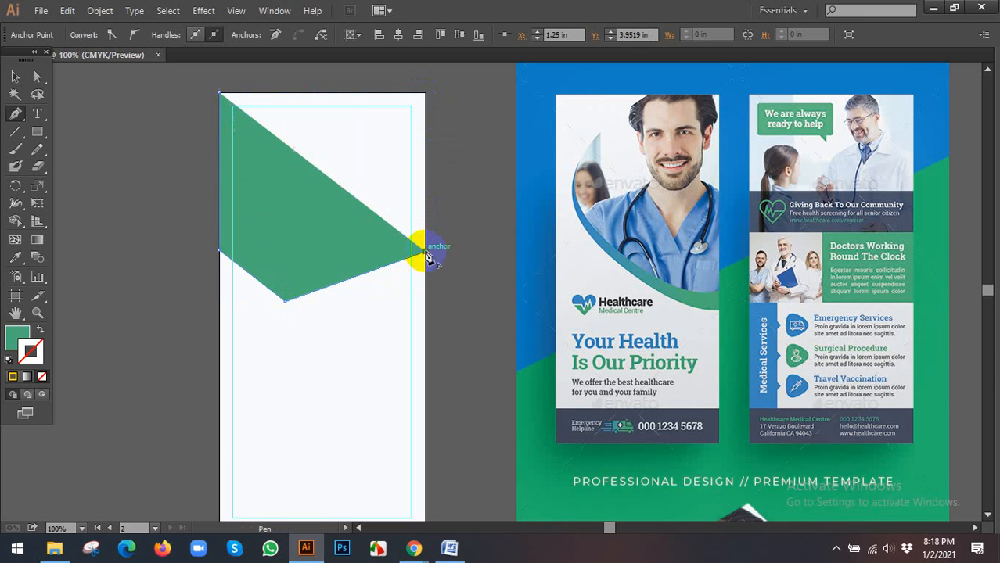
left_click(425, 94)
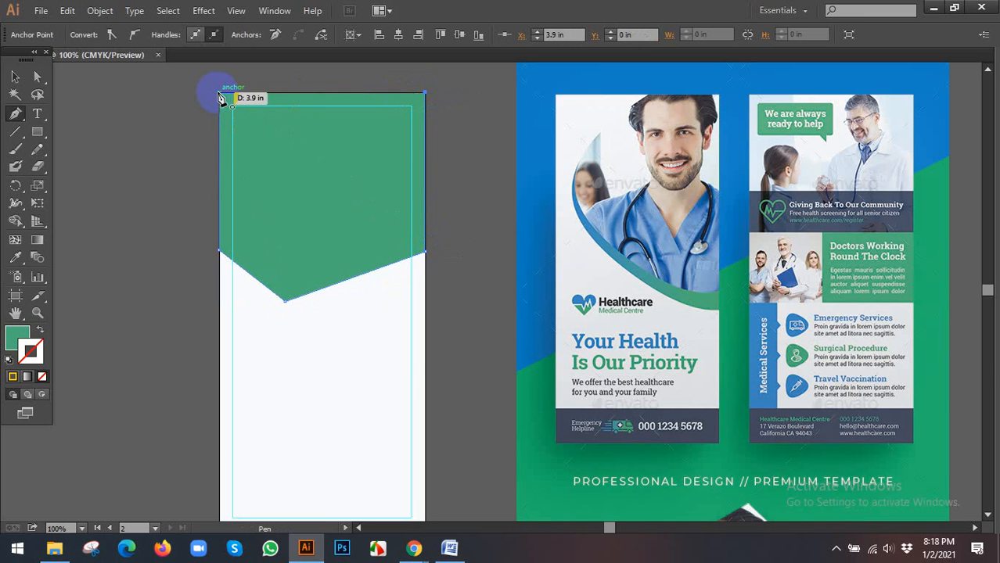
left_click(36, 76)
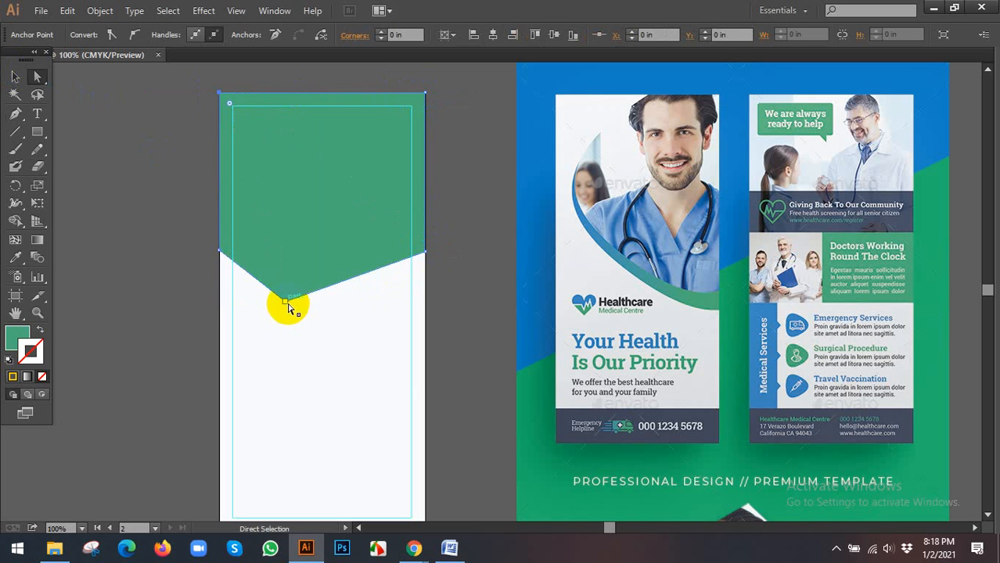
left_click_drag(286, 306, 281, 233)
left_click(290, 328)
left_click(309, 322)
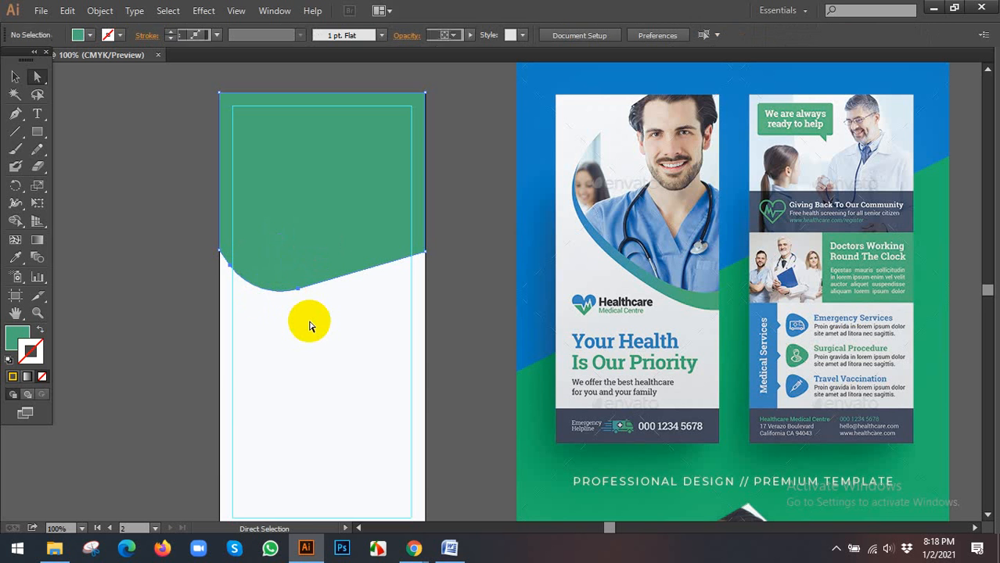
Duplicate the green header shape in place behind the original and stretch the copy slightly downward.
key("v")
scroll(311, 321, "down", 1)
left_click(317, 188)
scroll(321, 259, "up", 1)
left_click(323, 302)
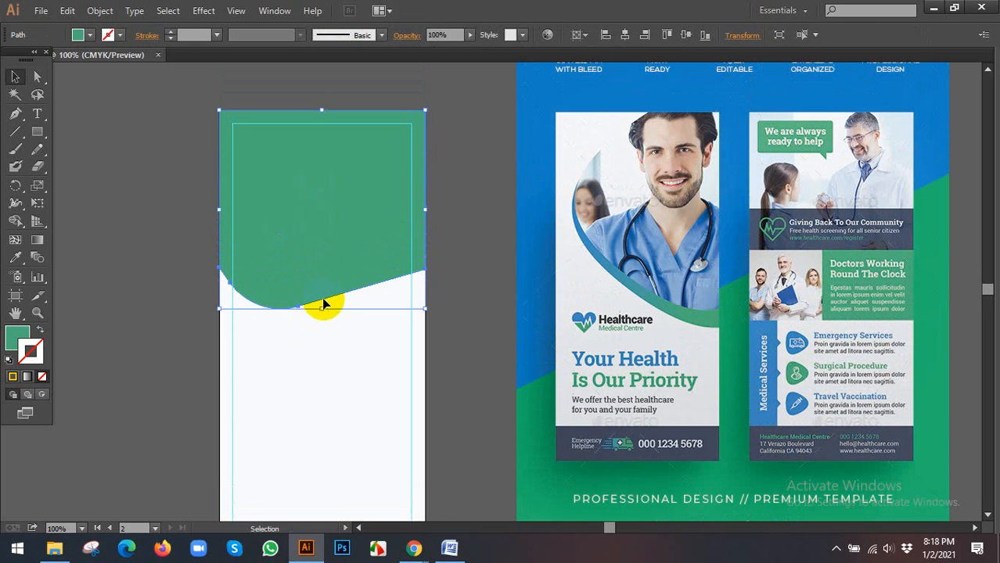
key("v")
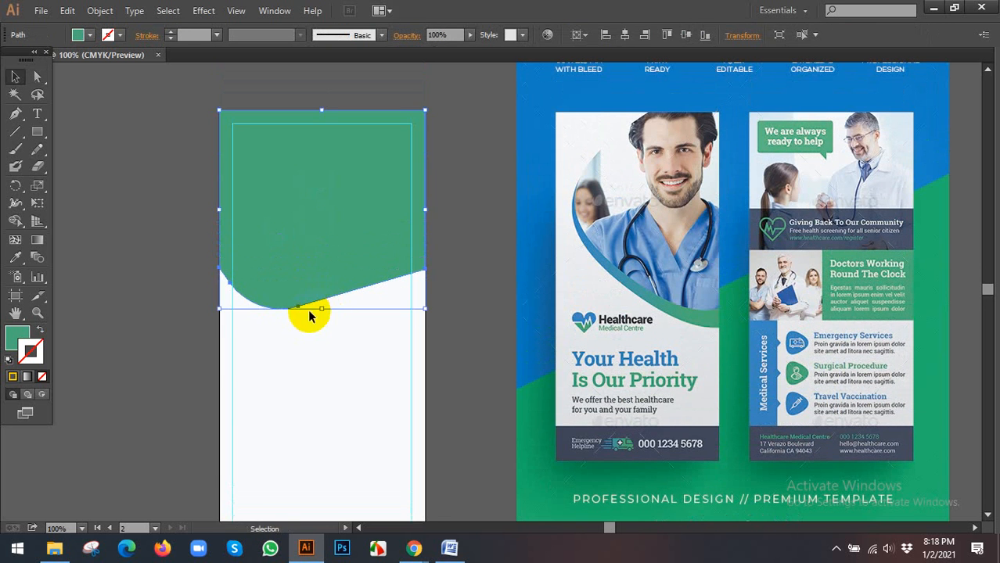
left_click_drag(322, 310, 321, 319)
Fill the stretched copy with blue sampled from the doctor's scrubs in the reference using the Eyedropper, and deselect it.
left_click(13, 266)
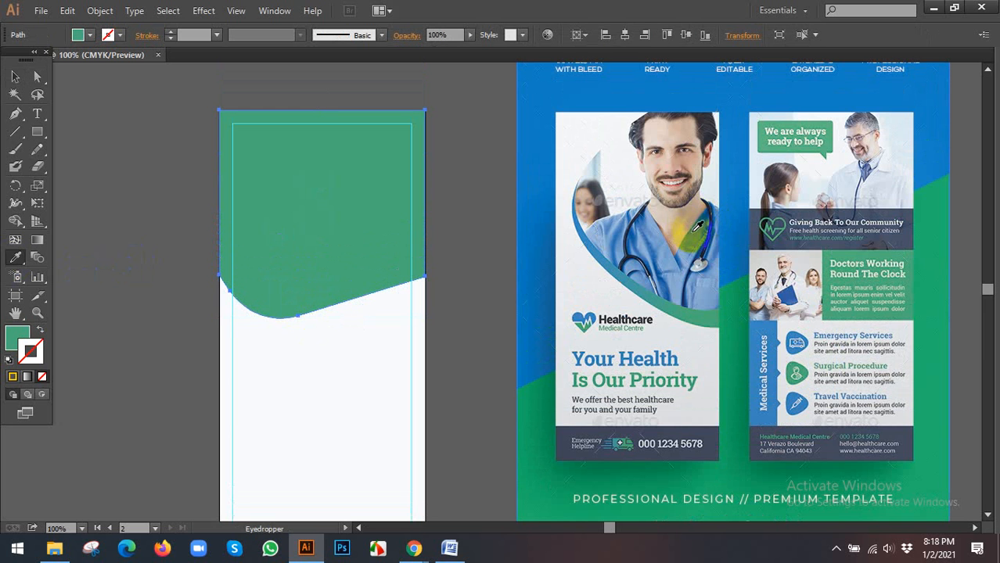
left_click(643, 232)
left_click(15, 76)
left_click(130, 238)
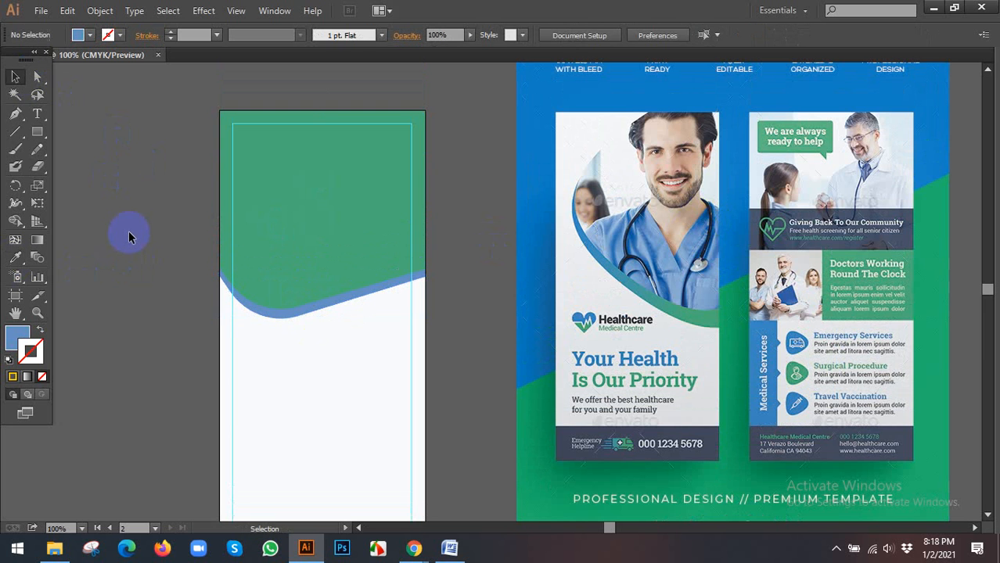
Move the blue shape's two left-side anchors up together until they meet the green shape's left edge.
left_click(301, 317)
key("ctrl+plus")
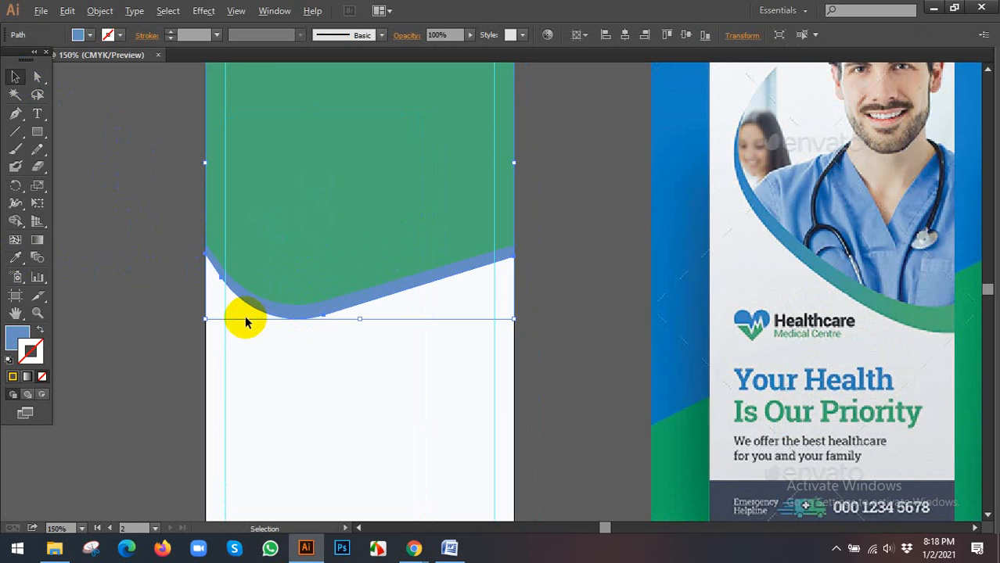
left_click(37, 76)
scroll(172, 226, "up", 2)
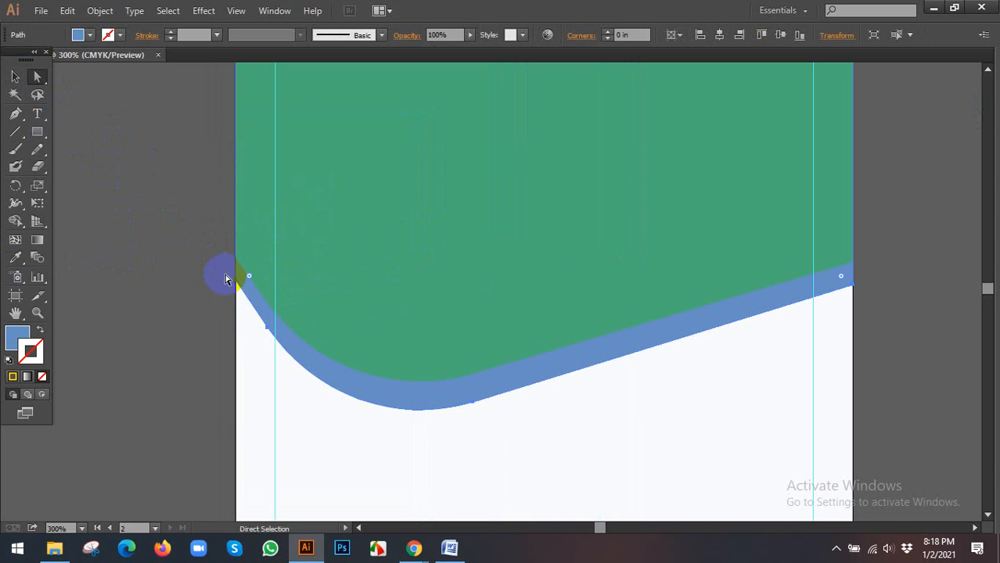
left_click(239, 287)
left_click(267, 331)
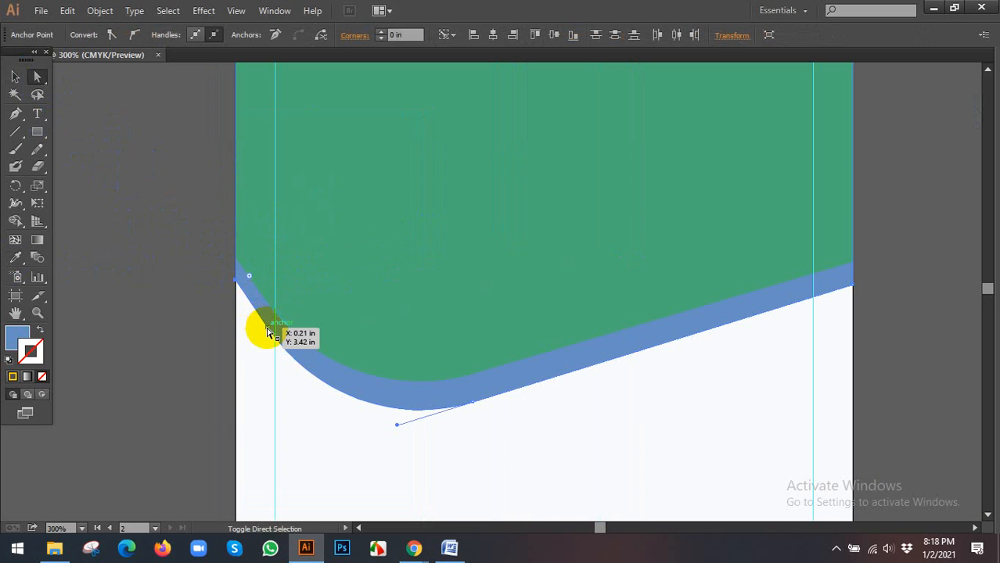
left_click_drag(266, 331, 267, 309)
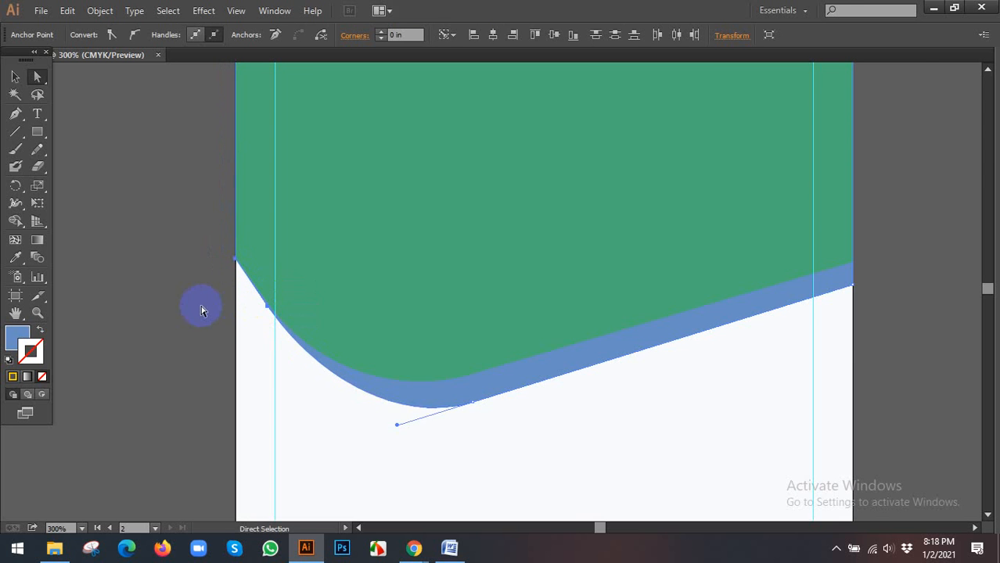
left_click(201, 308)
Thin the blue band by raising its lower curve anchor to about Y 3.81 in and its right corner to about Y 3.09 in.
scroll(201, 305, "down", 1)
left_click(354, 372)
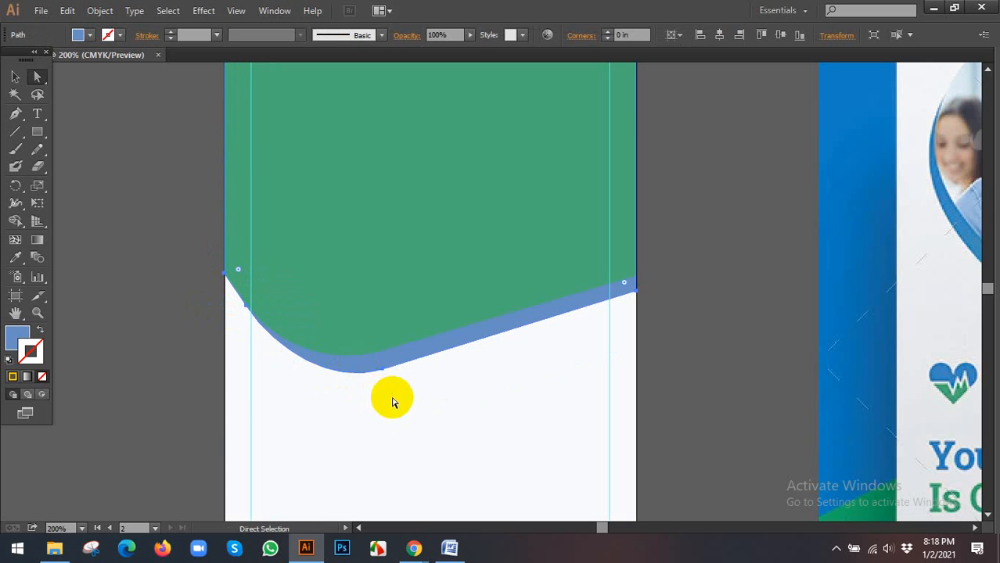
scroll(387, 387, "up", 1)
left_click_drag(378, 360, 380, 347)
left_click(457, 366)
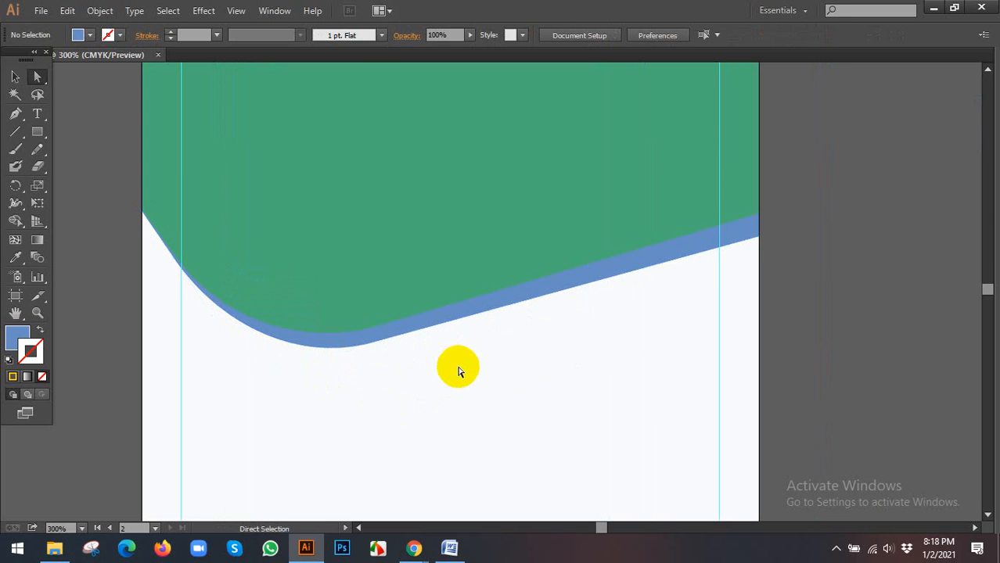
left_click(757, 239)
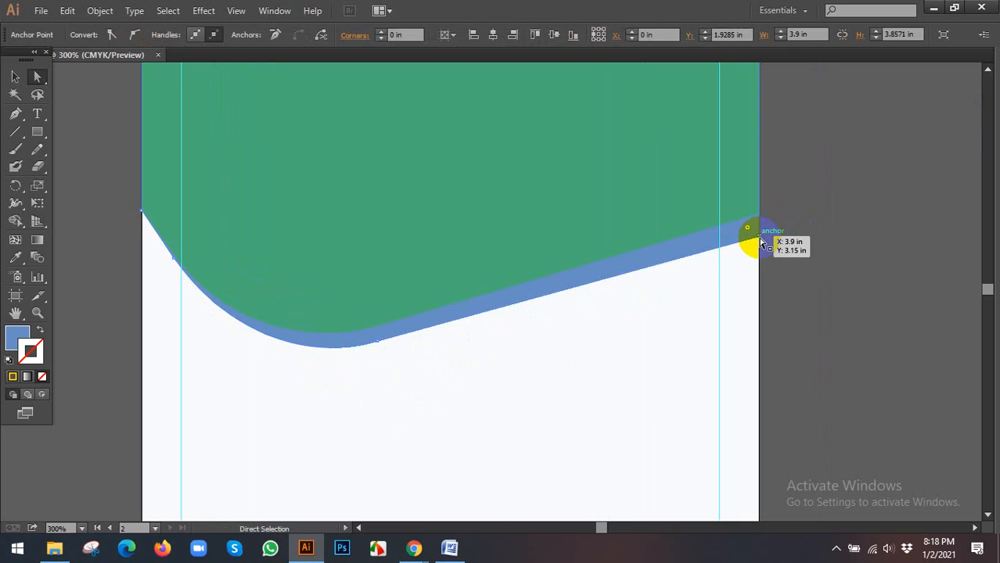
left_click_drag(760, 242, 763, 231)
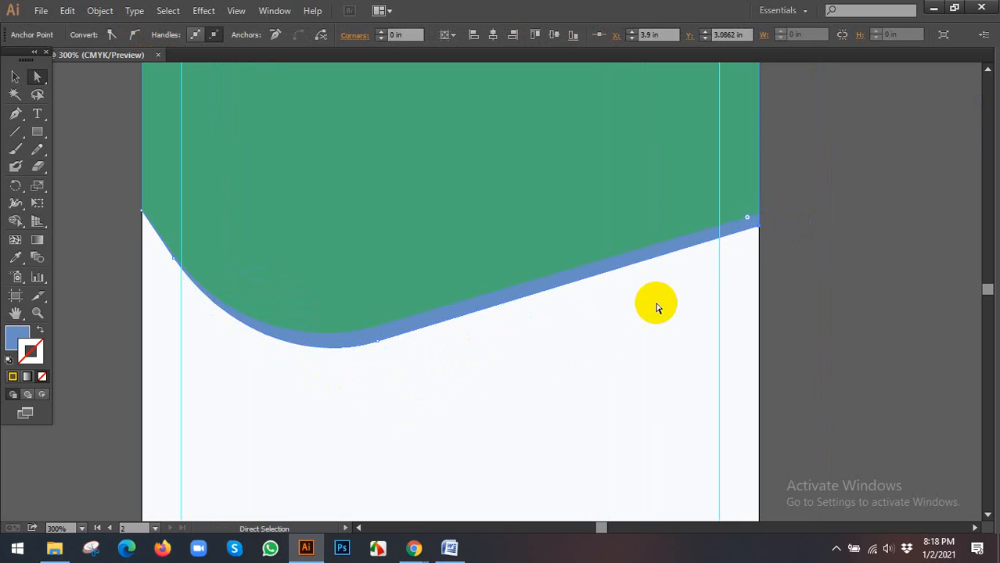
left_click(591, 312)
Try to reshape the blue band by pulling on its slanted lower edge, and undo the move.
left_click(345, 346)
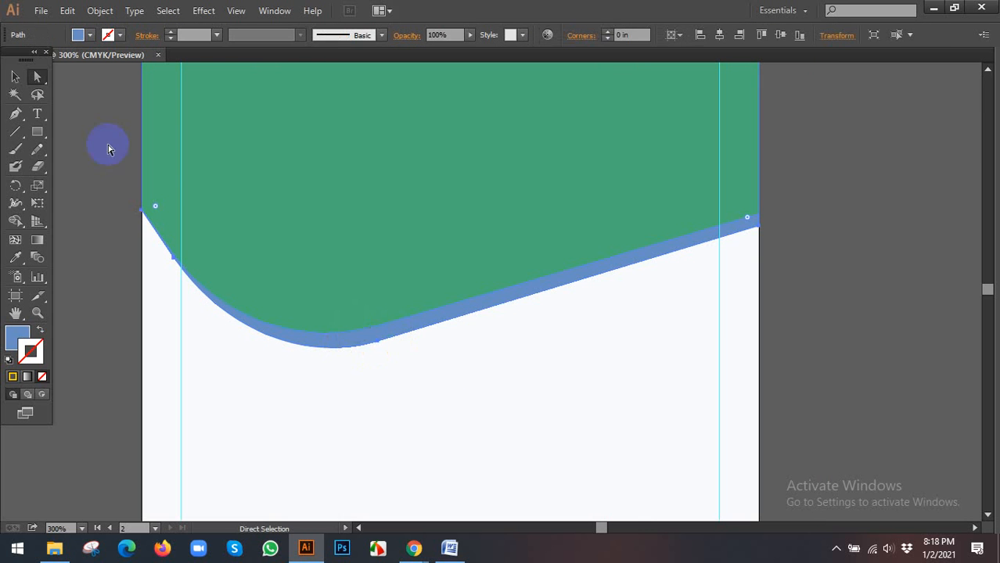
left_click(378, 345)
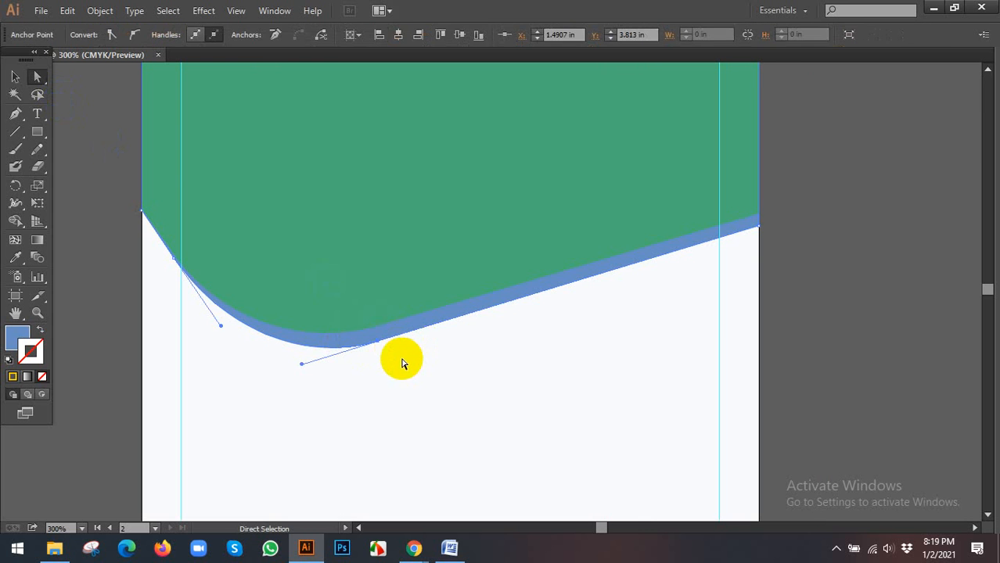
left_click(415, 337)
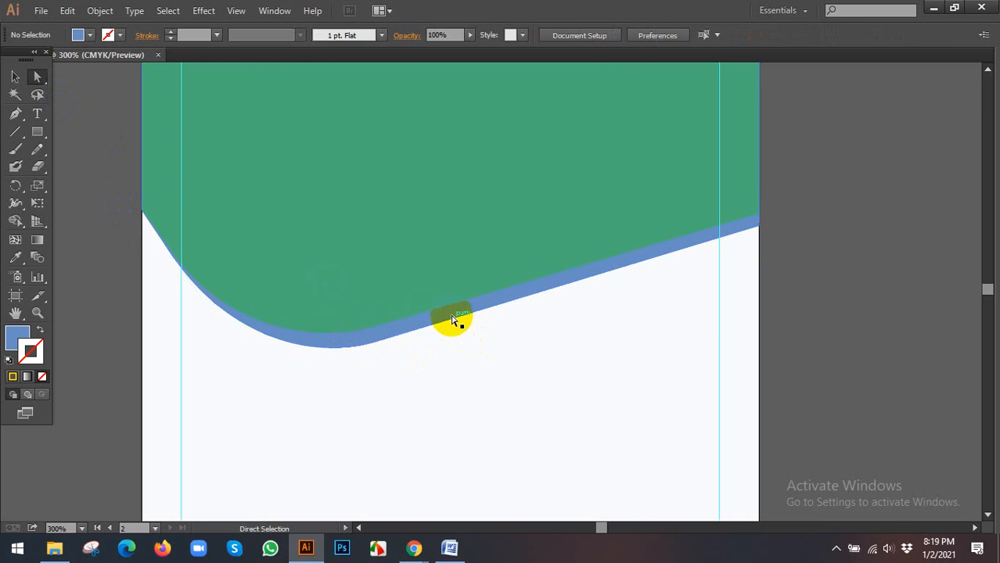
left_click_drag(444, 319, 603, 270)
key("v")
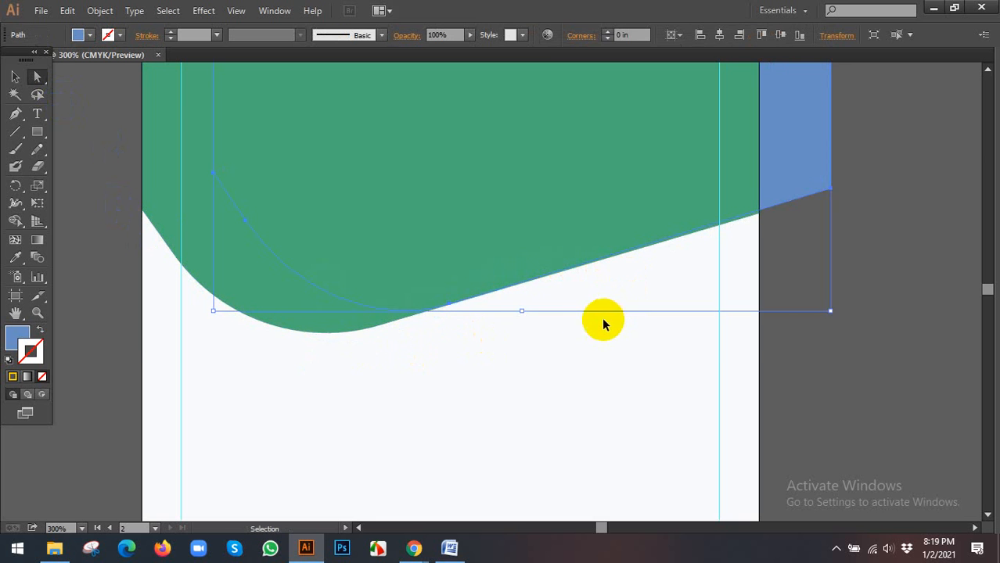
key("ctrl+z")
left_click(457, 366)
left_click(413, 333)
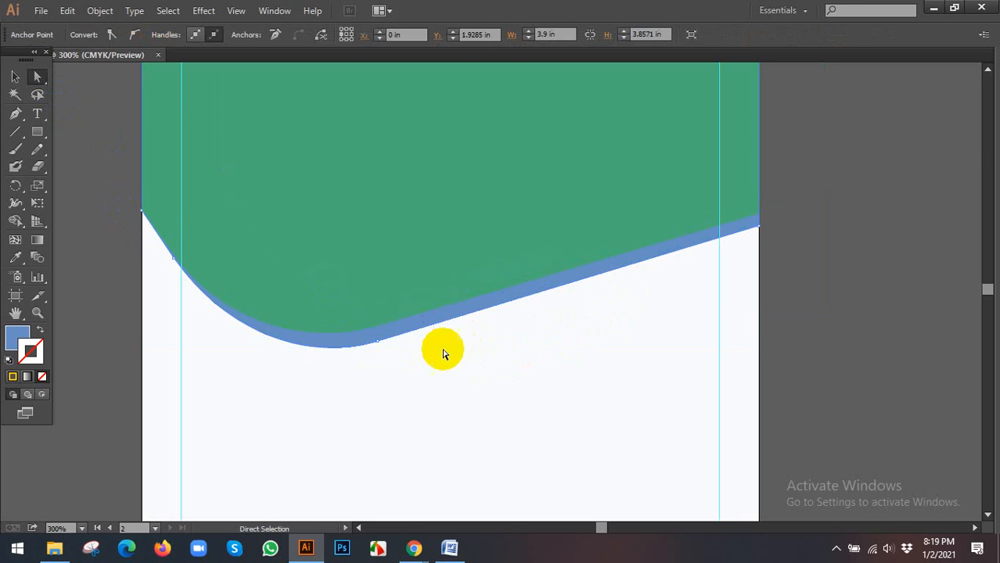
left_click(455, 362)
left_click(385, 331)
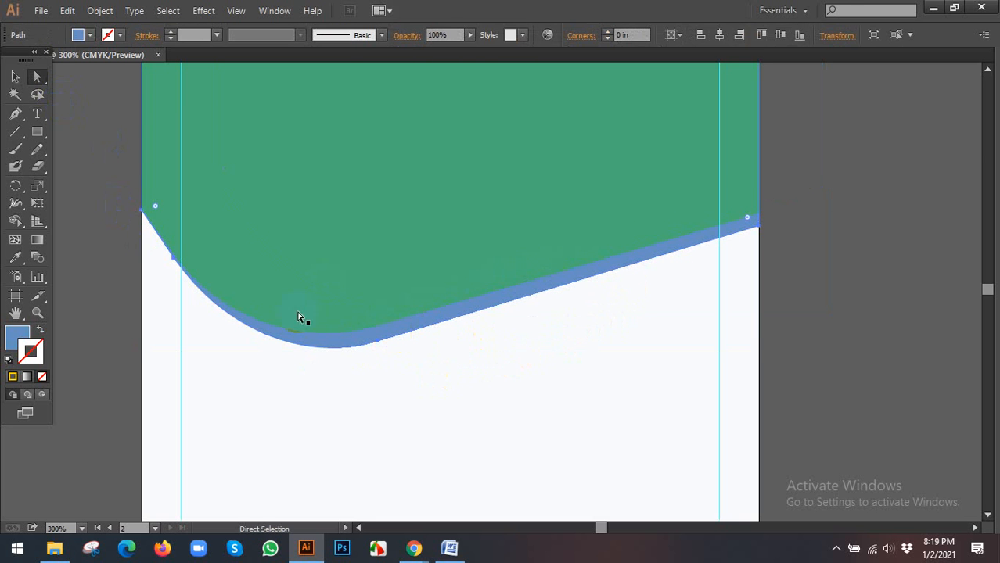
Add an anchor point on the blue shape's slanted edge at about X 2.53, Y 3.5 in, try moving it, and undo the move.
left_click(16, 114)
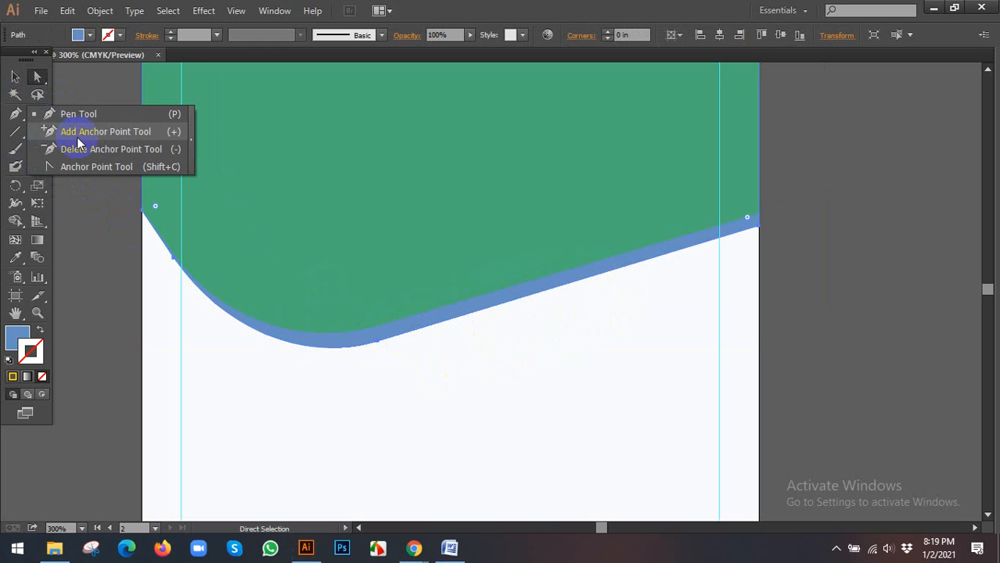
left_click(91, 132)
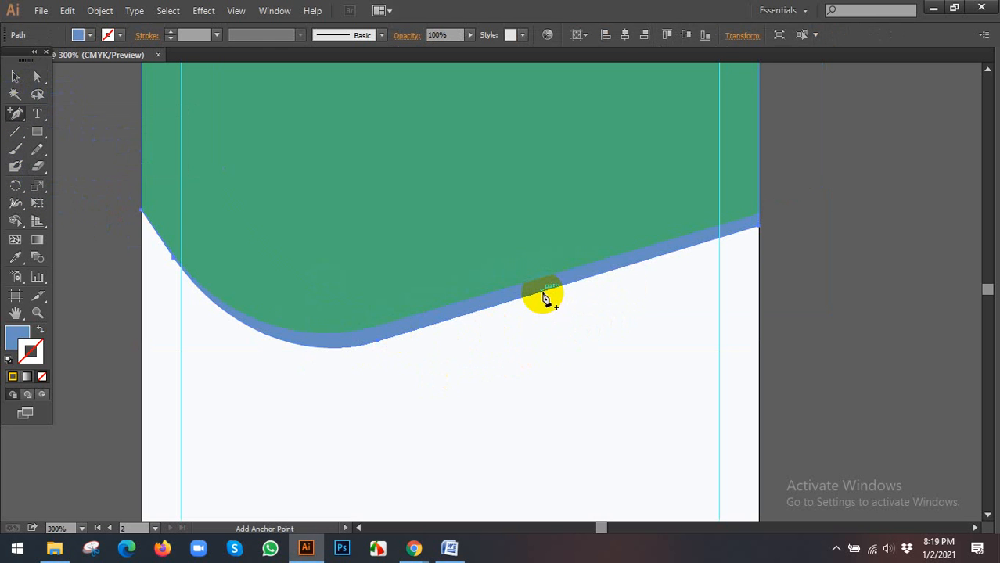
left_click(543, 294)
left_click(46, 75)
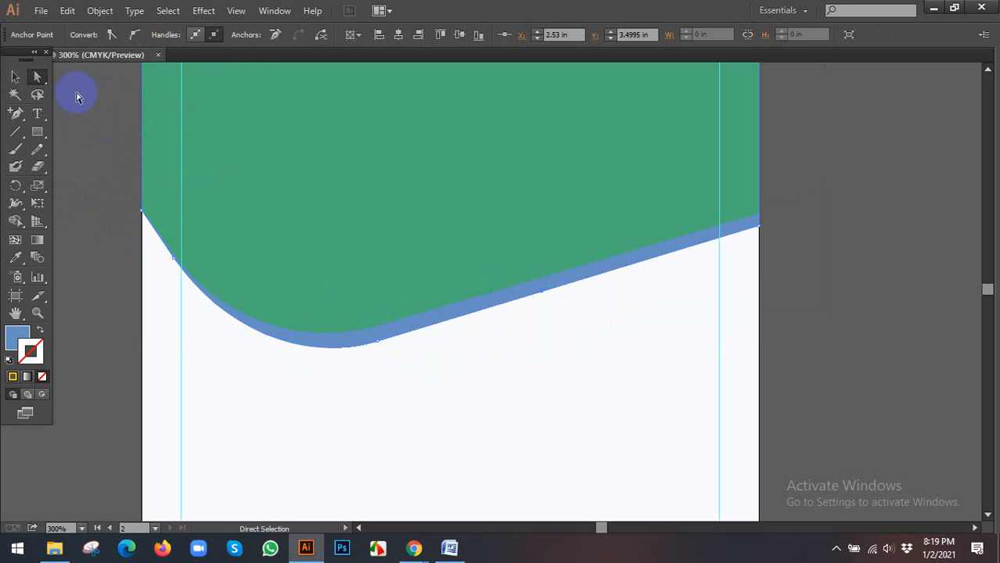
left_click_drag(544, 294, 390, 303)
key("ctrl+z")
left_click(549, 365)
Apply a linear gradient to the blue shape's stroke and set its end stop to green sampled from the reference's curved band.
scroll(516, 321, "down", 2)
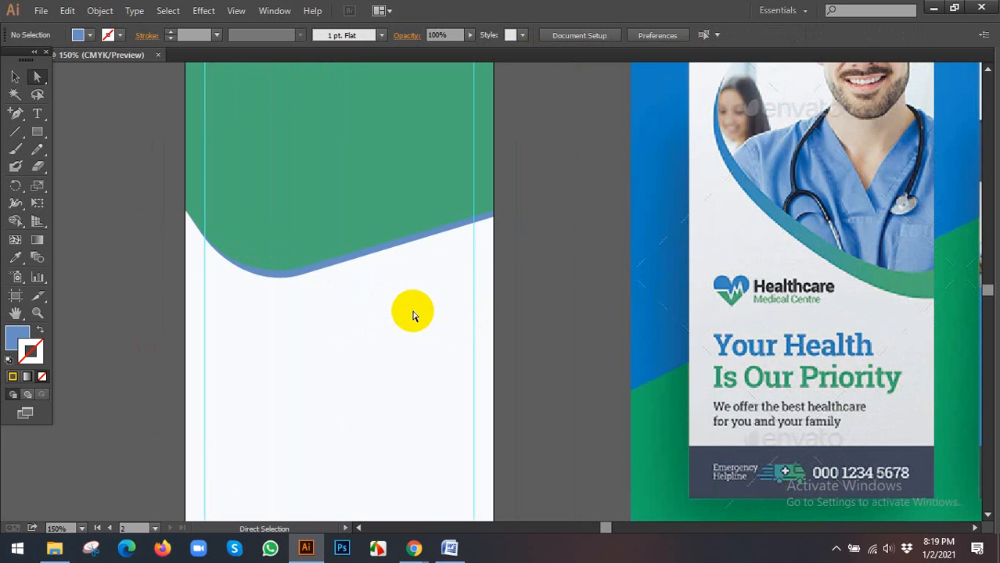
scroll(413, 312, "down", 1)
key("v")
left_click_drag(426, 355, 374, 351)
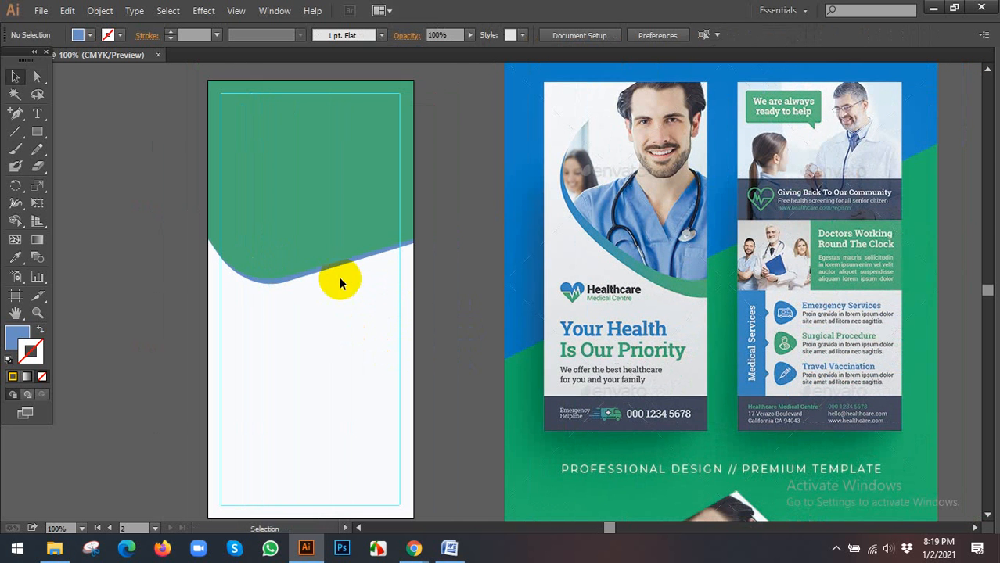
left_click(339, 267)
left_click(30, 351)
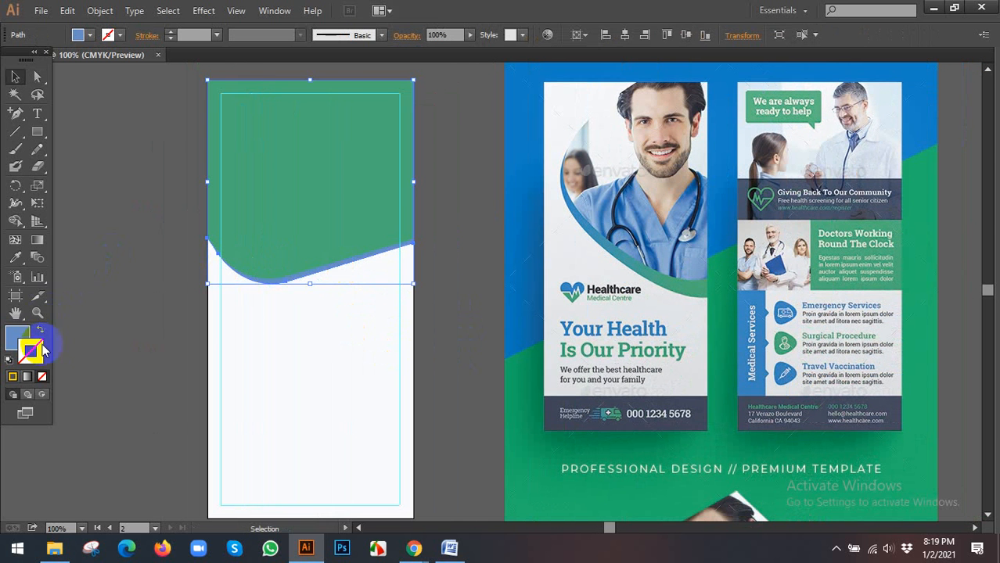
left_click(27, 376)
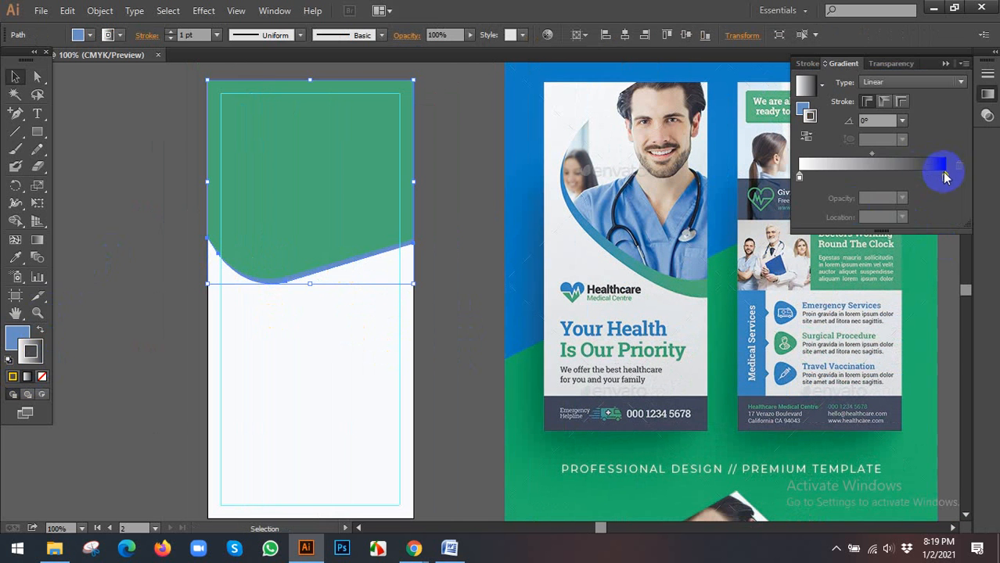
left_click(945, 177)
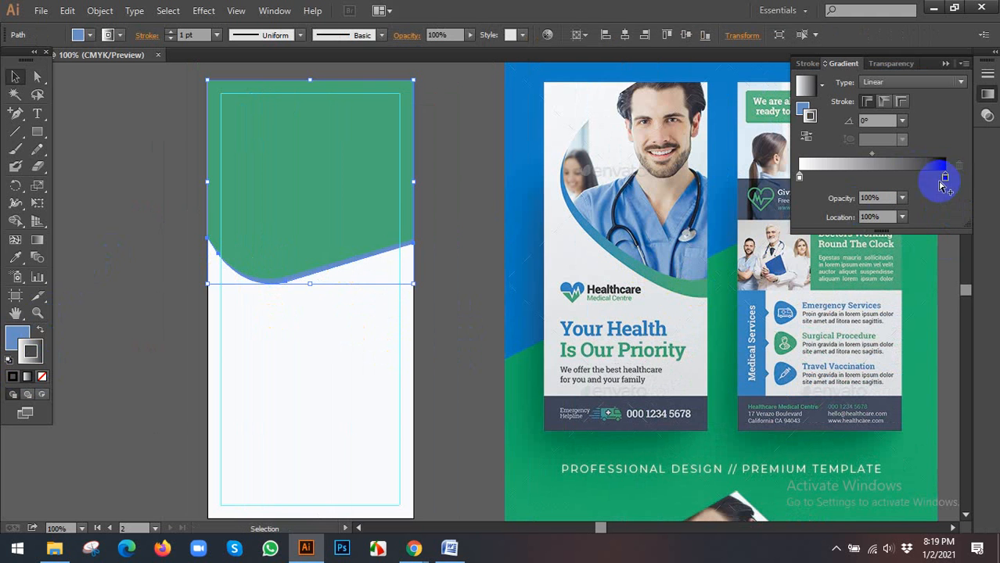
left_click(15, 257)
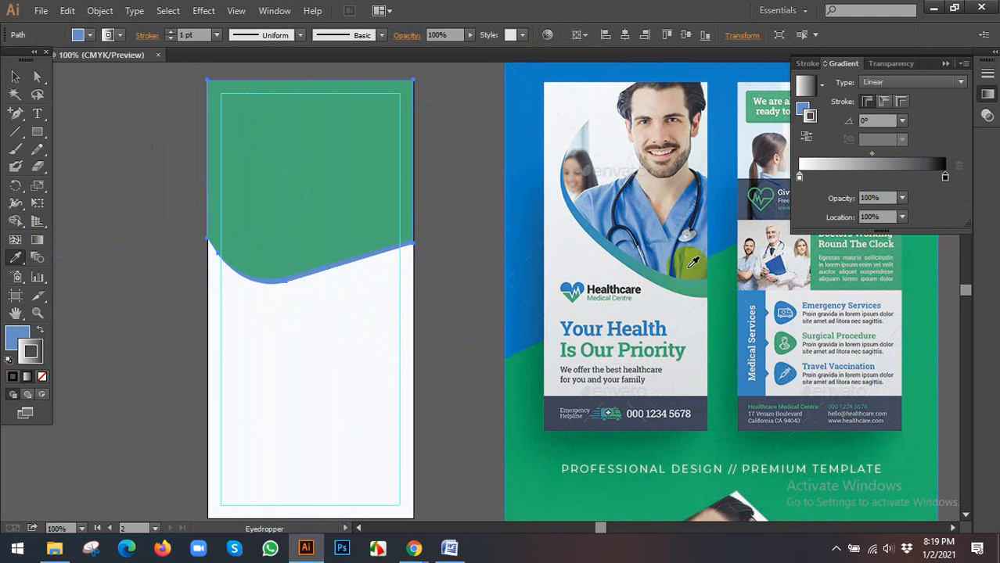
left_click(695, 295)
left_click(699, 290, "shift")
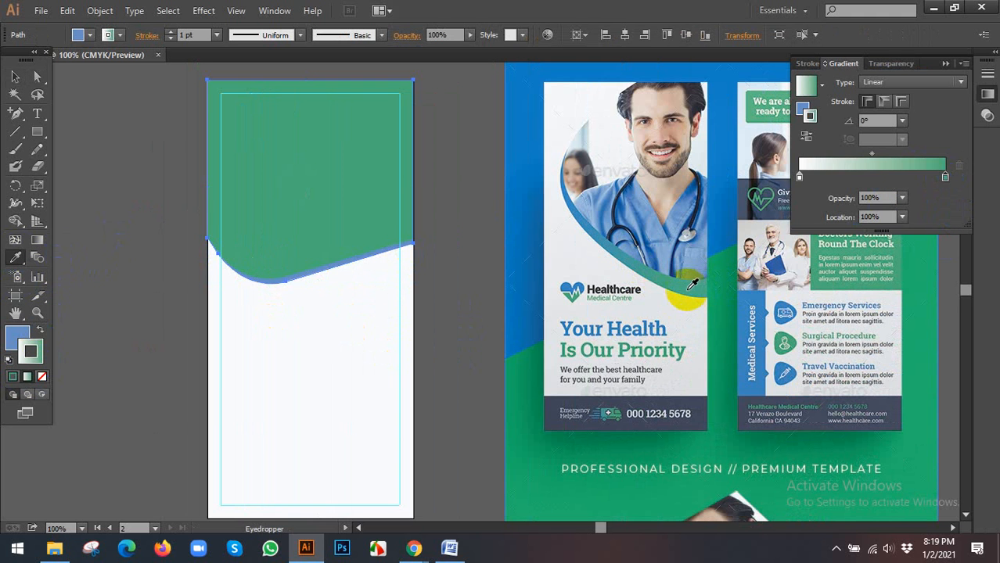
Swap the gradient from the stroke to the fill of the shape behind the header, and remove the stroke.
left_click(40, 331)
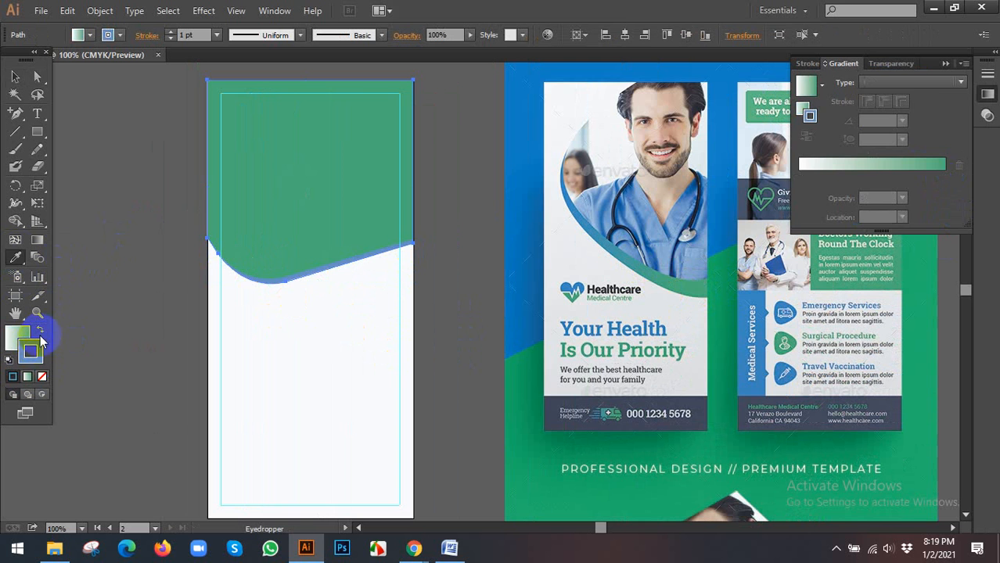
left_click(43, 376)
left_click(264, 283)
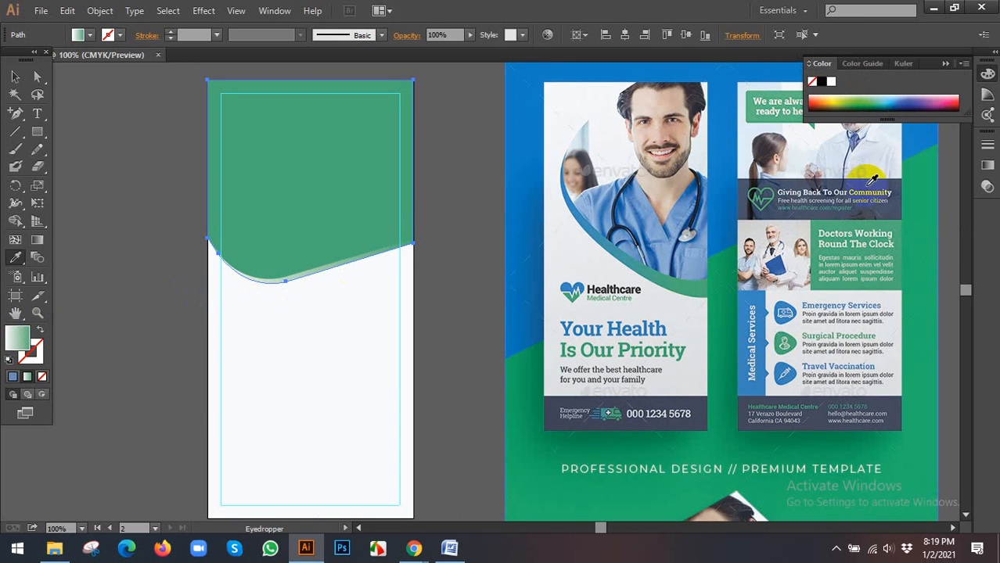
left_click(867, 286)
Set the fill gradient's starting stop to blue sampled from the reference's curved band, and deselect the shape.
left_click(987, 166)
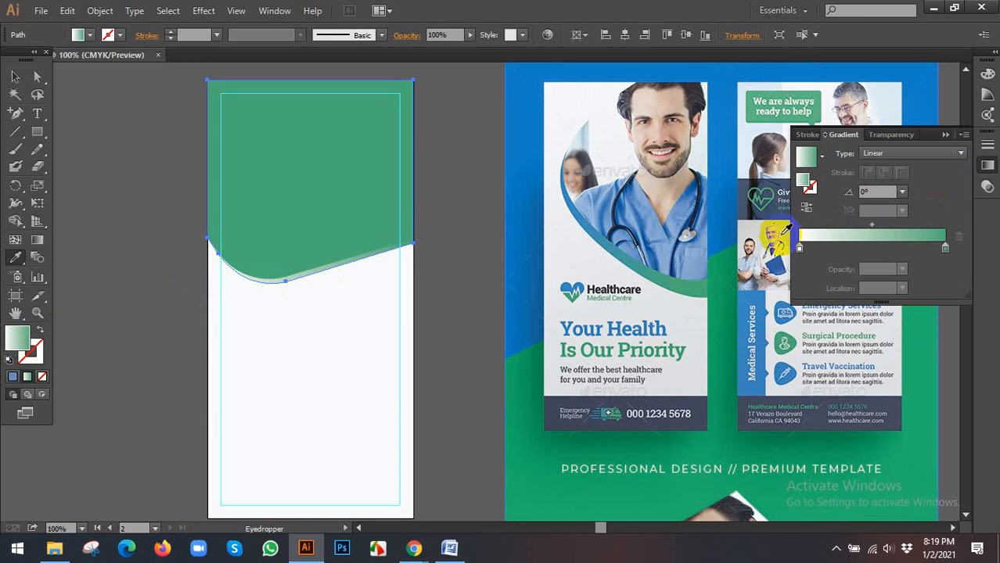
left_click(800, 249)
left_click(578, 219)
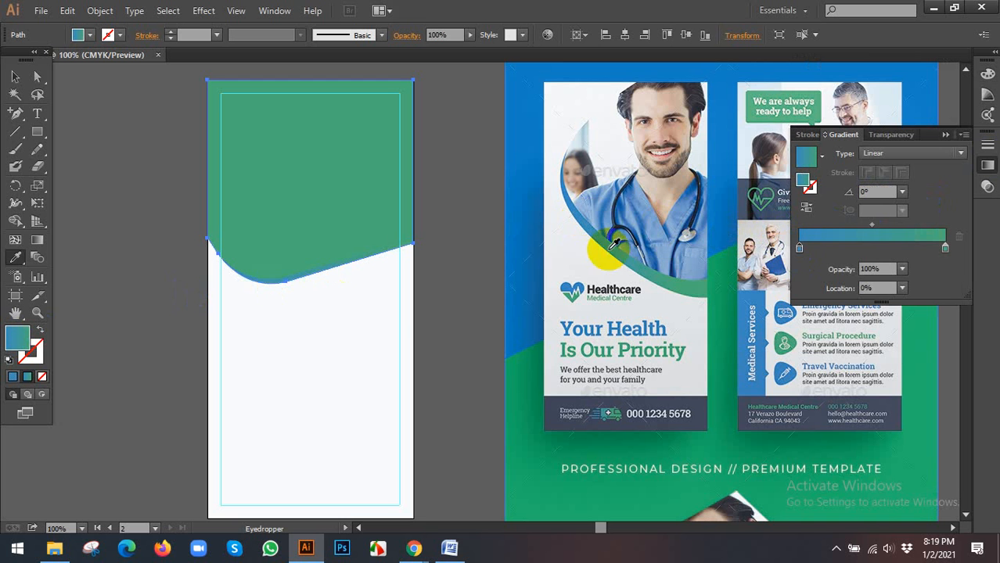
left_click(987, 165)
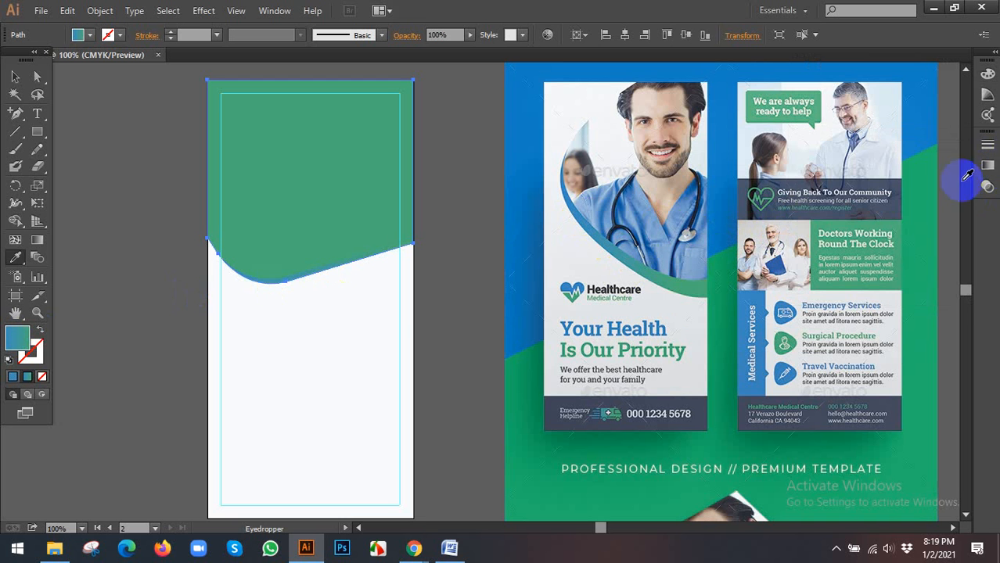
left_click(16, 78)
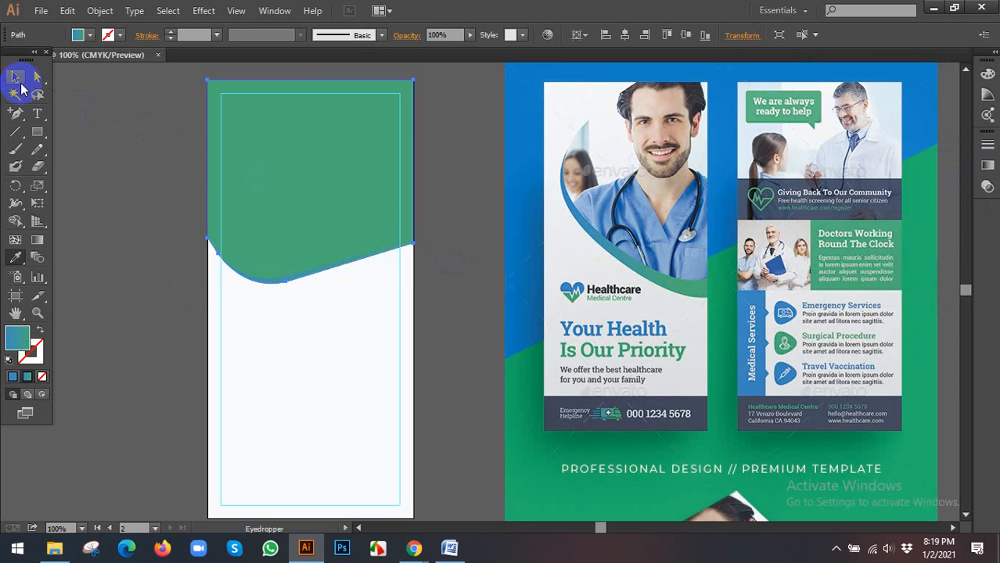
left_click(156, 183)
scroll(321, 324, "up", 1)
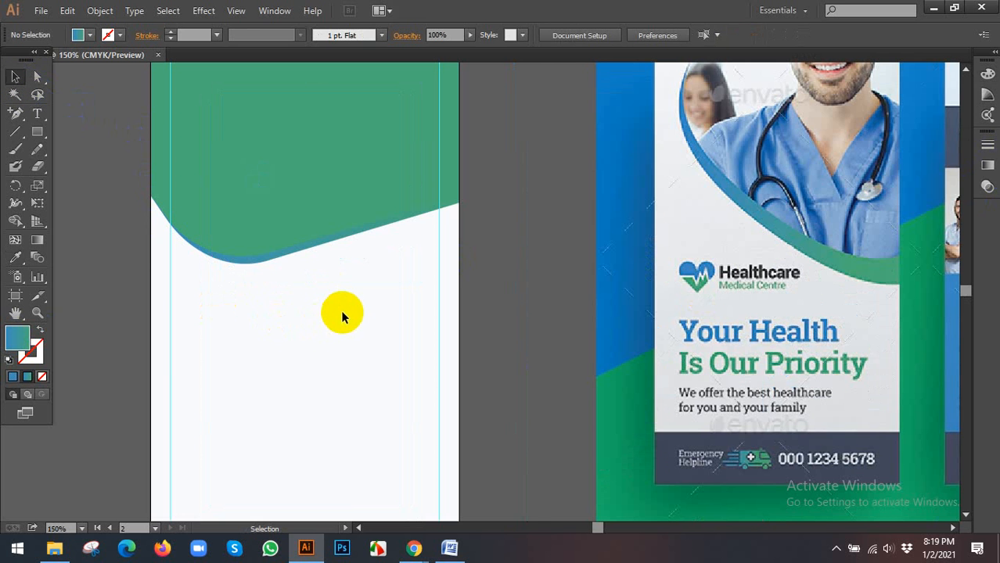
scroll(331, 310, "down", 1)
scroll(332, 310, "up", 1)
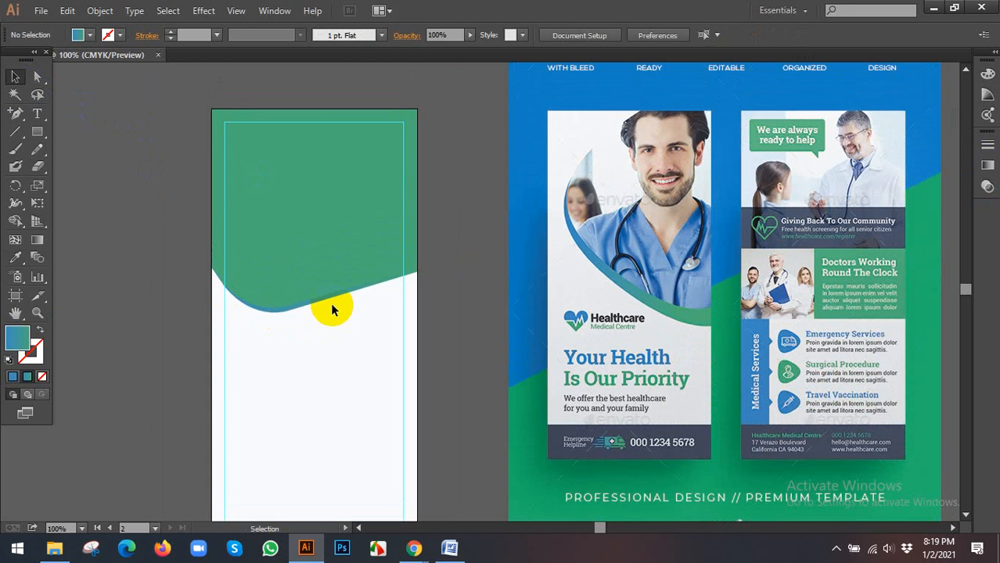
left_click(332, 310)
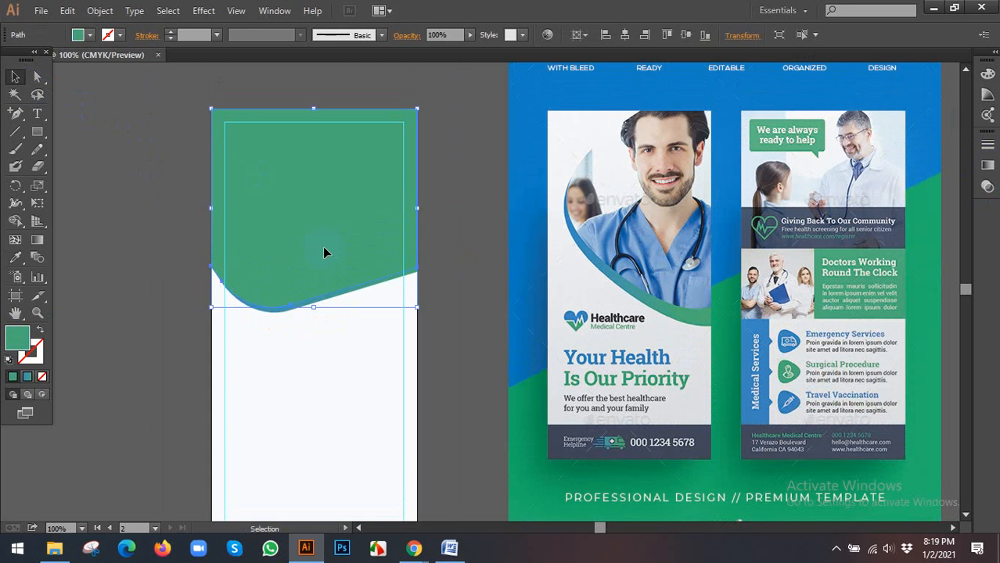
left_click(464, 272)
scroll(454, 260, "down", 1)
scroll(446, 260, "right", 1)
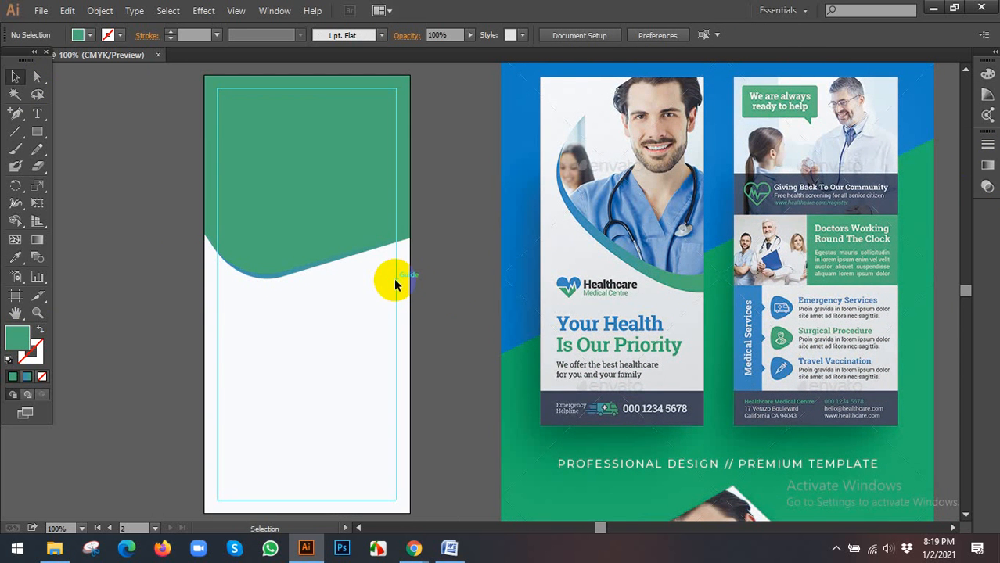
scroll(495, 272, "left", 3)
scroll(480, 273, "down", 1)
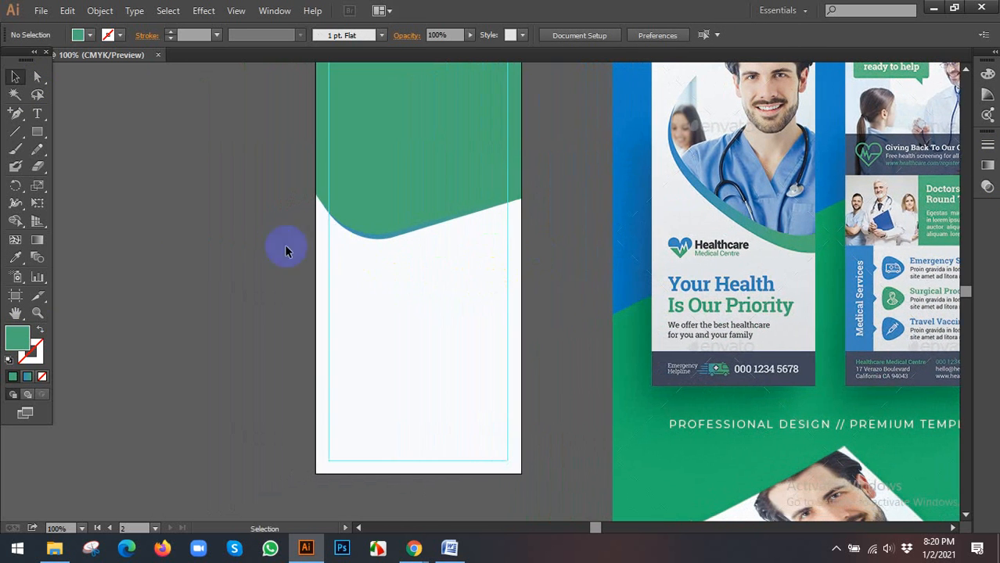
left_click_drag(16, 114, 69, 119)
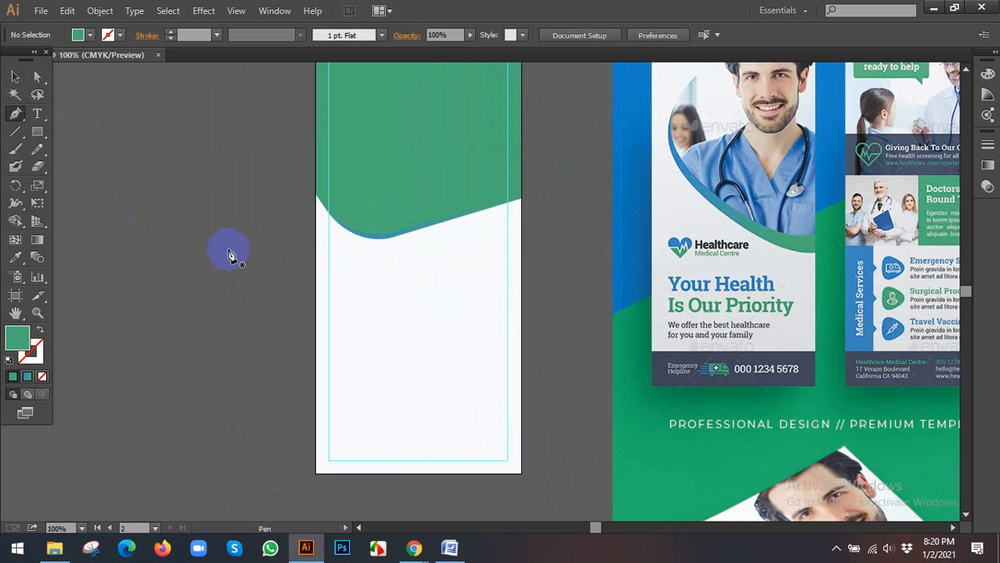
left_click(15, 77)
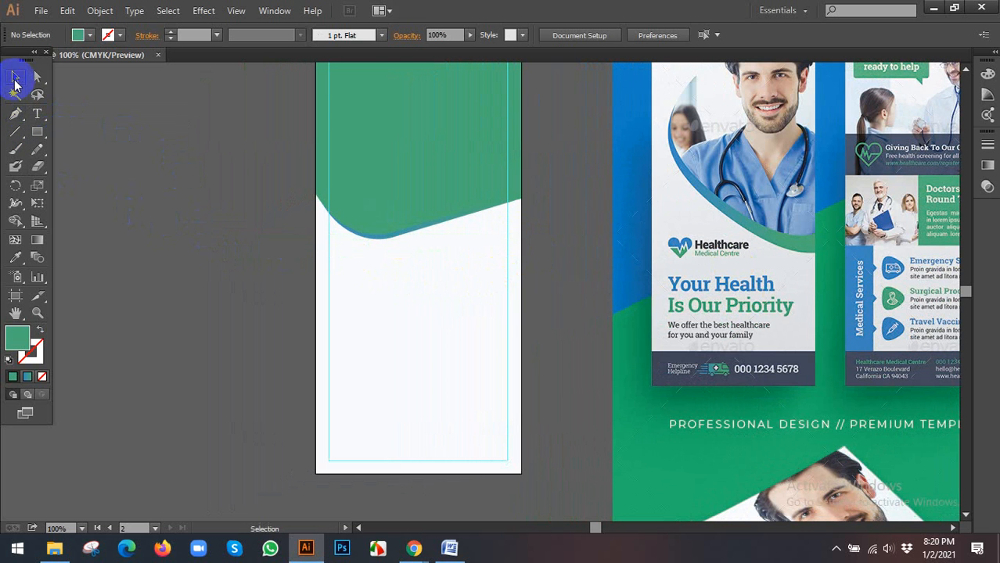
Draw a green circle on the pasteboard beside the artboard and duplicate it horizontally so the two circles overlap by half.
left_click_drag(36, 129, 88, 168)
left_click(90, 168)
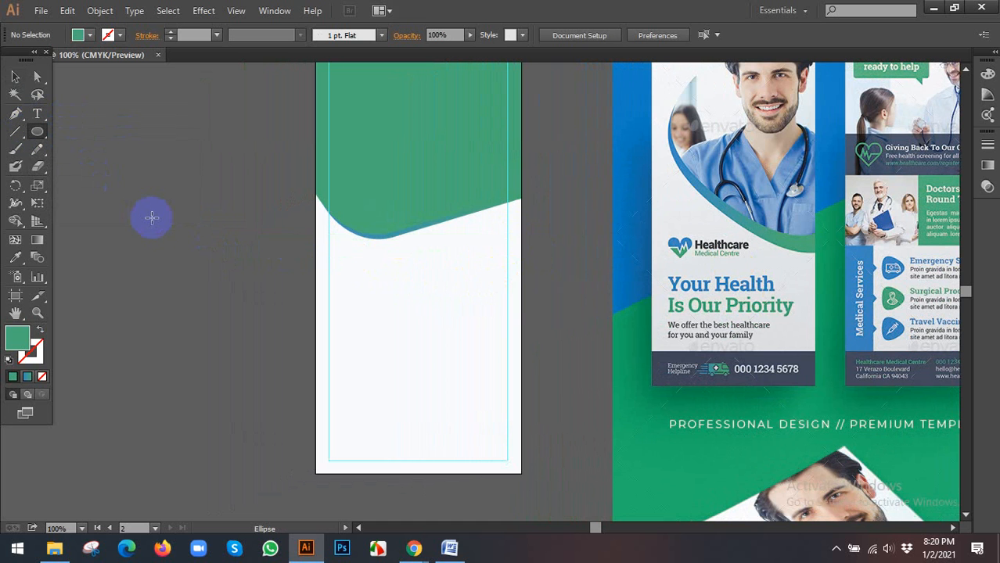
left_click_drag(151, 218, 185, 259)
left_click(15, 77)
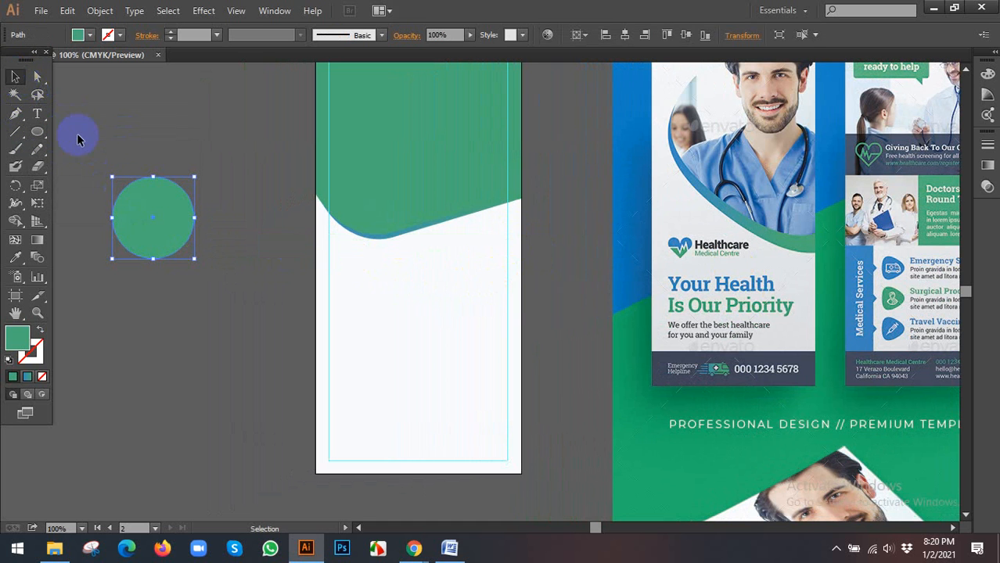
left_click_drag(163, 210, 201, 208)
left_click_drag(102, 139, 200, 227)
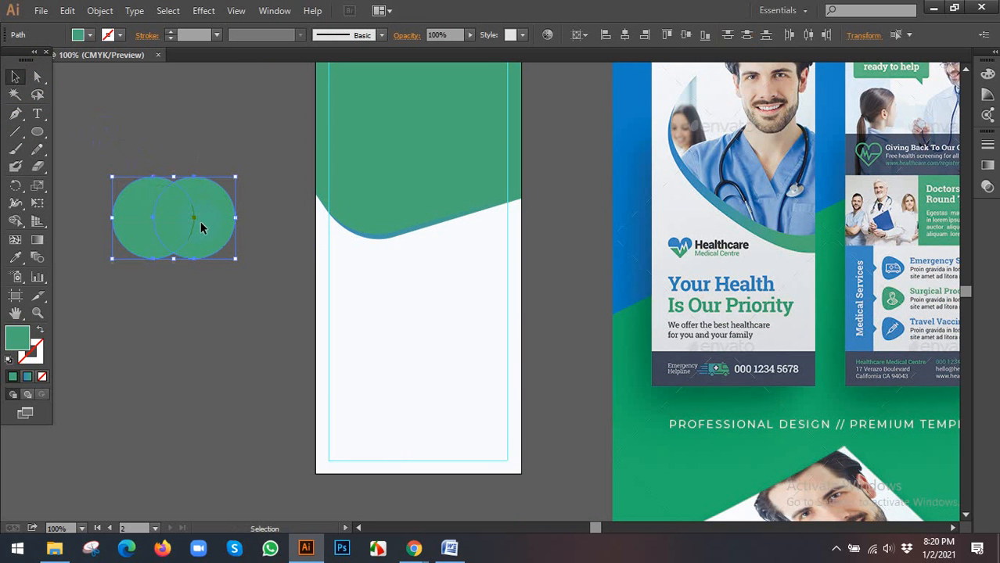
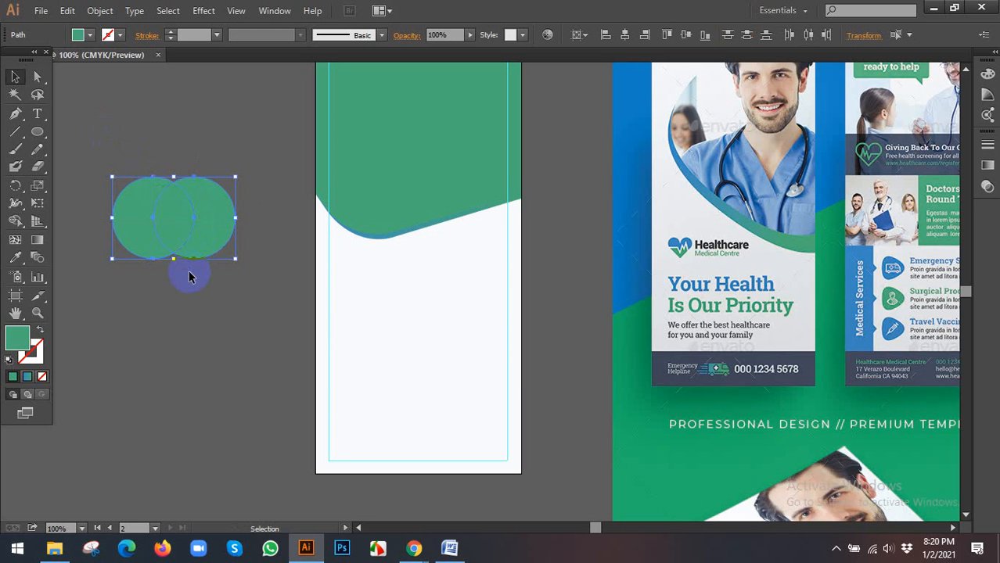
Scale the two overlapping circles down together to a little under half their size.
left_click(189, 276)
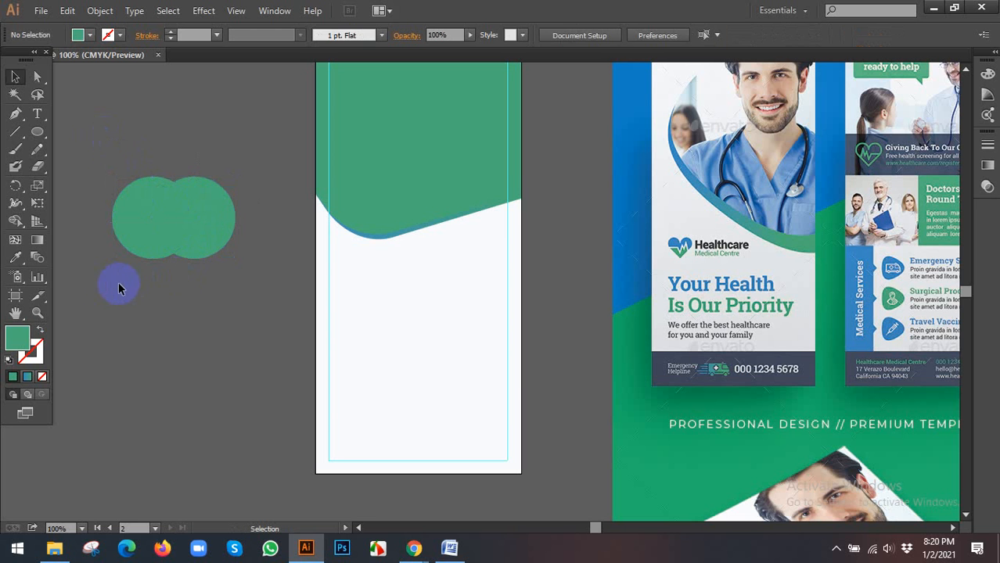
left_click_drag(242, 227, 242, 223)
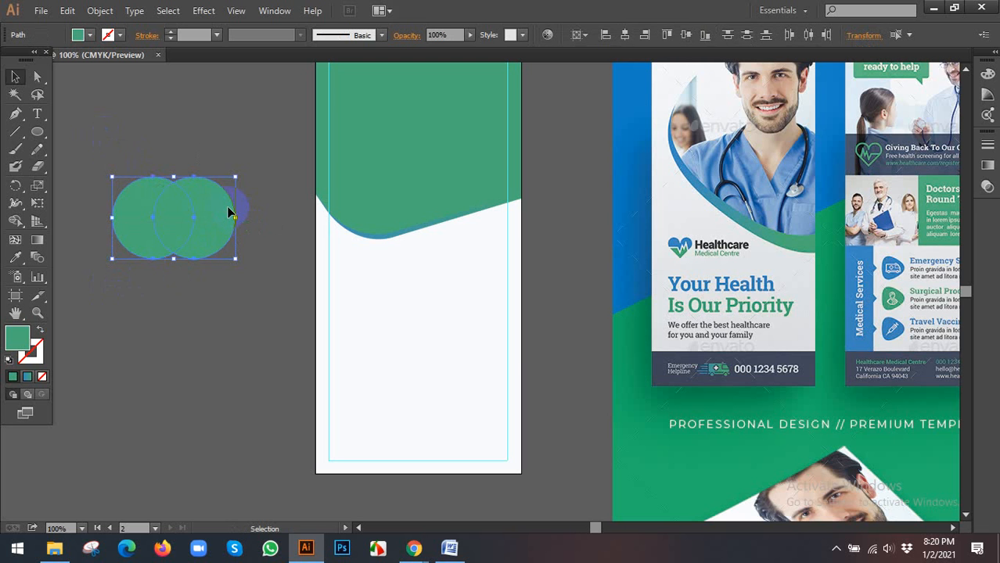
left_click_drag(236, 177, 223, 195)
left_click(216, 261)
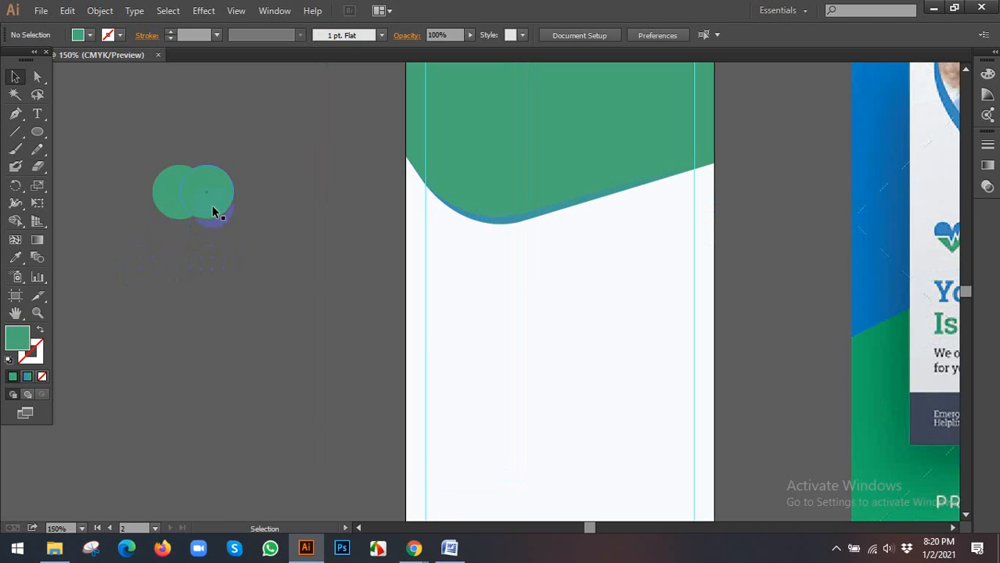
Fill both circles with the blue-to-green gradient sampled from the band beneath the green header.
left_click(219, 201)
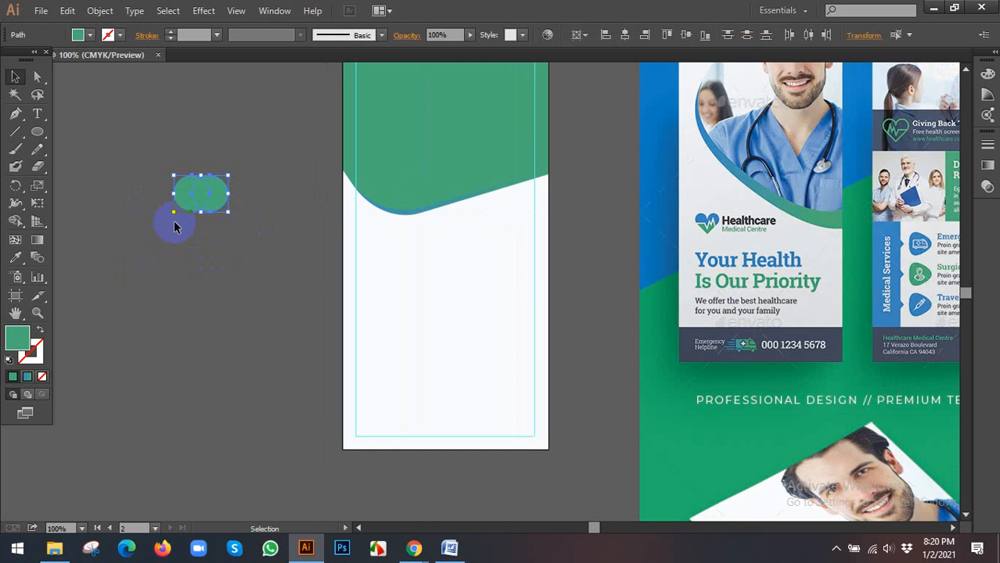
left_click(15, 257)
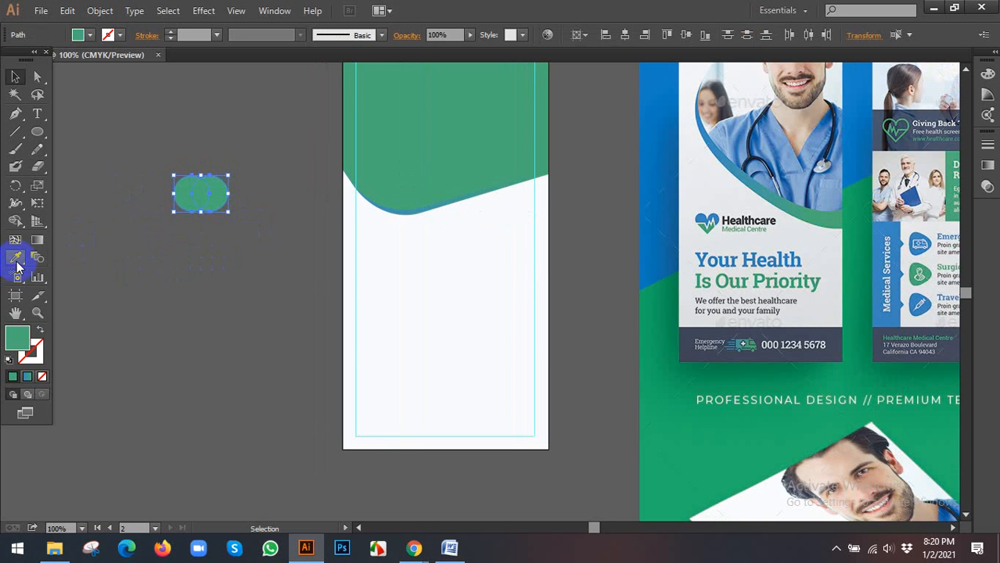
left_click(421, 205)
scroll(421, 207, "up", 1)
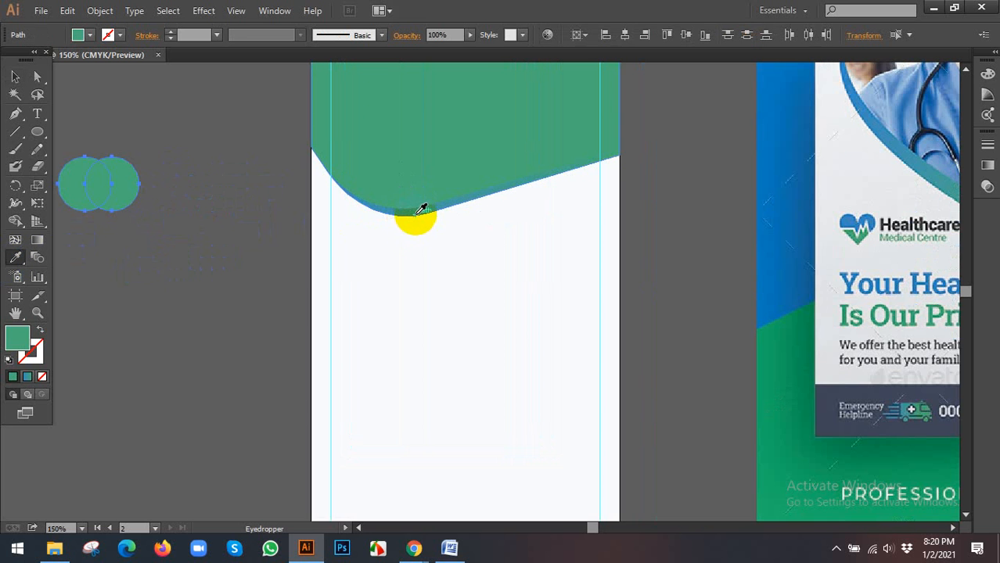
left_click(421, 207)
left_click(15, 76)
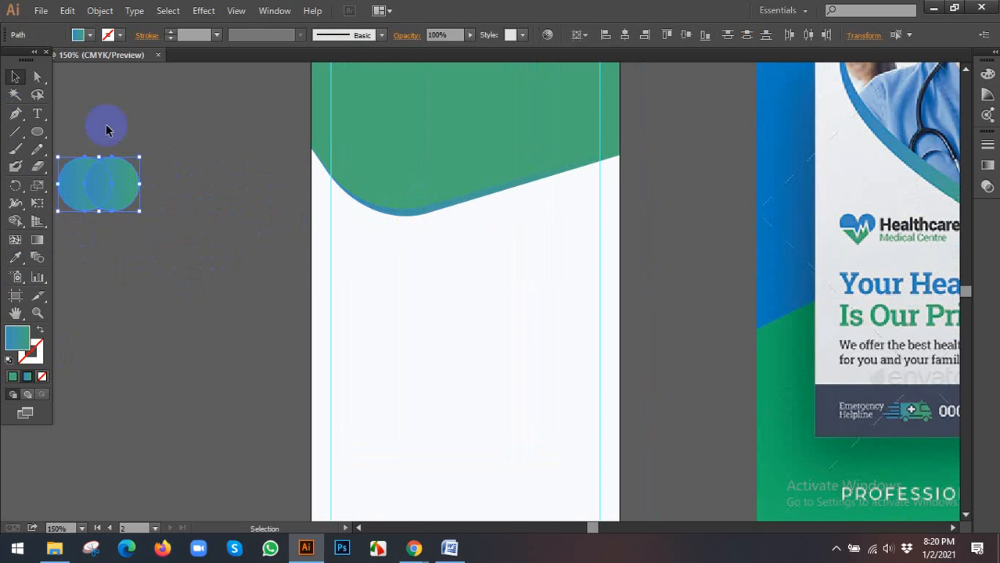
Erase a thin arched strip across the middle of both circles, splitting each into an upper and a lower part.
left_click(202, 212)
left_click_drag(201, 212, 336, 241)
left_click_drag(326, 192, 323, 190)
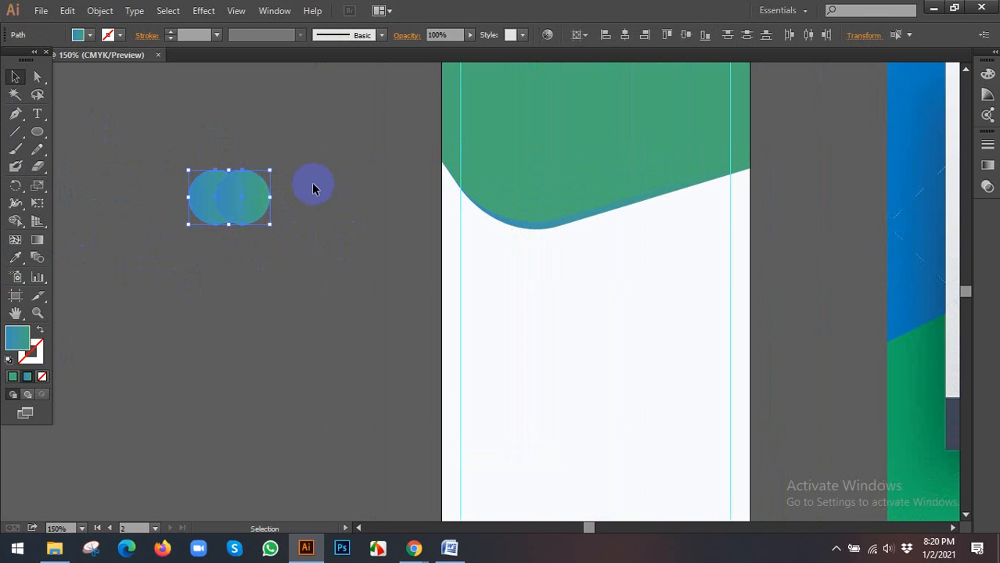
scroll(148, 194, "up", 1)
left_click(42, 172)
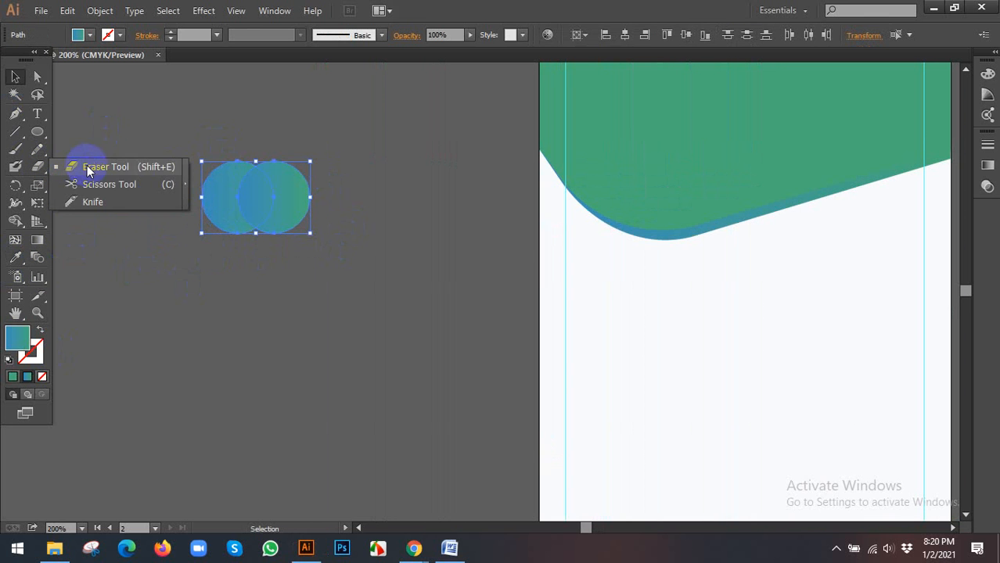
left_click(97, 182)
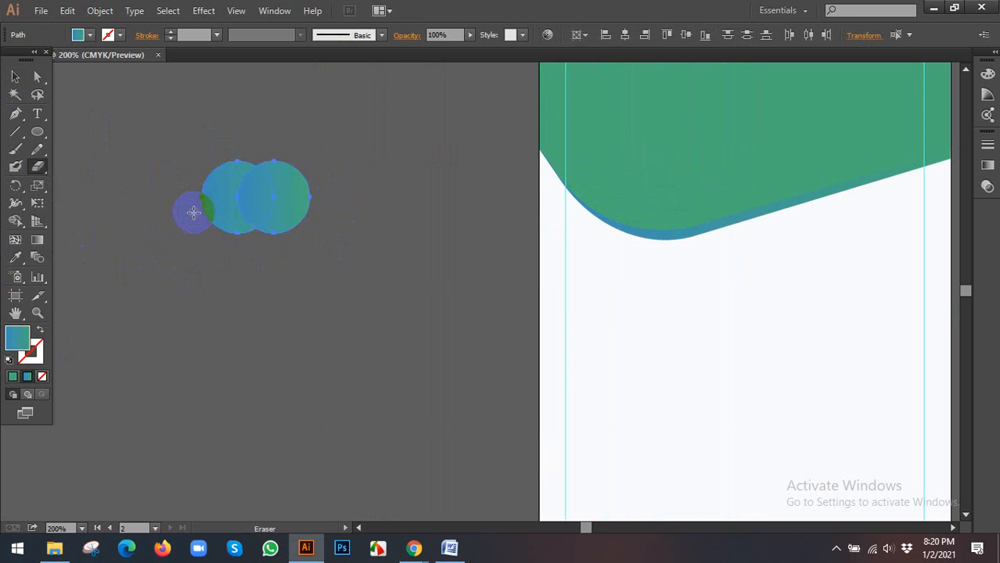
mouse_move(194, 212)
left_mouse_down()
mouse_move(267, 192)
mouse_move(414, 180)
left_mouse_up()
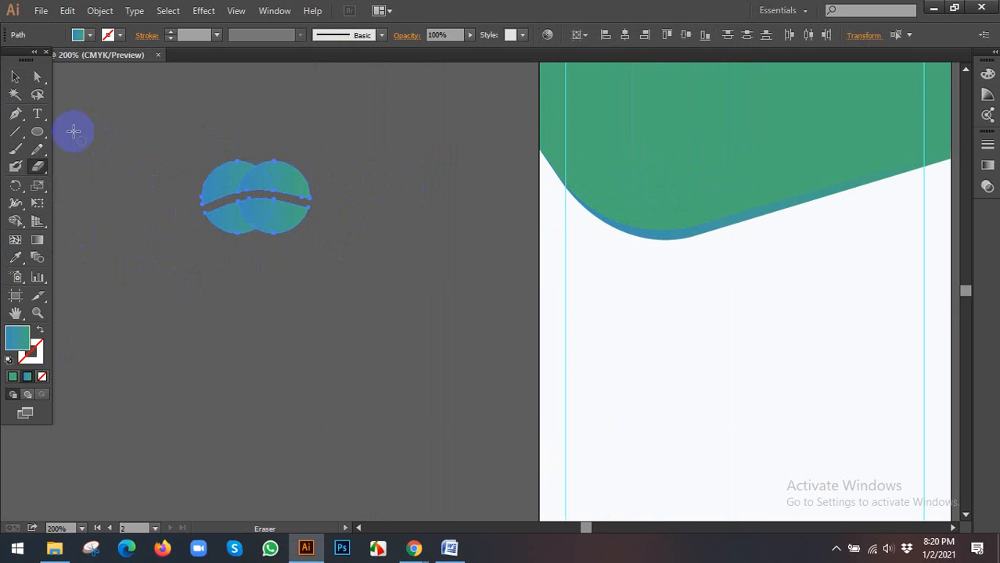
left_click(16, 77)
left_click(113, 157)
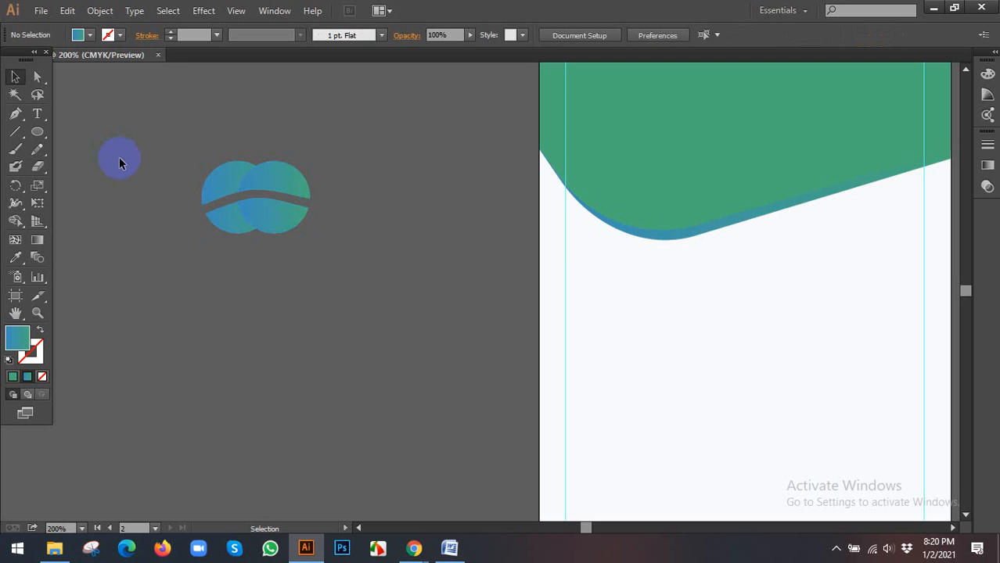
Set the opacity of the right circle's upper and lower parts to 60%.
left_click(271, 171)
left_click(273, 216, "shift")
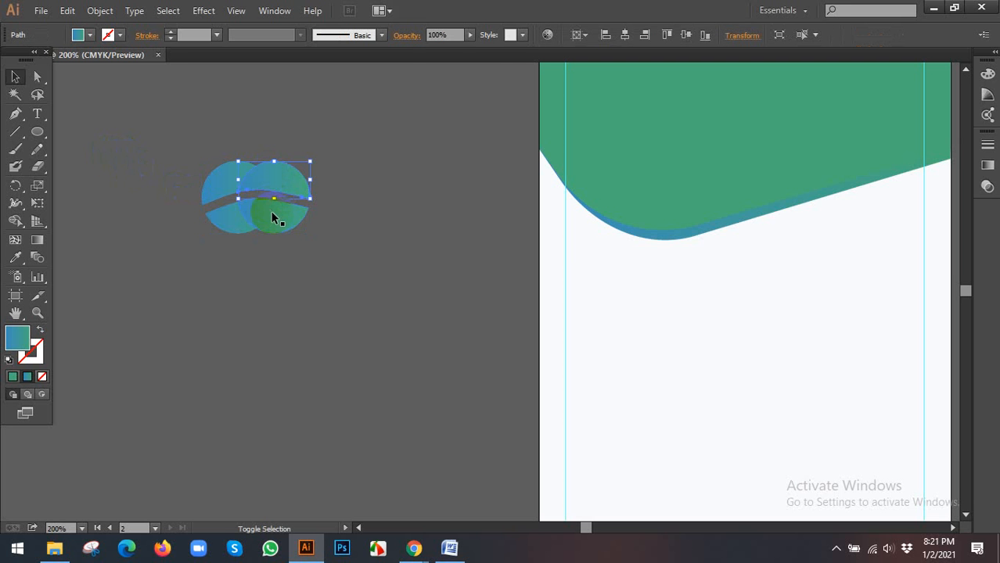
left_click(469, 35)
left_click(445, 49)
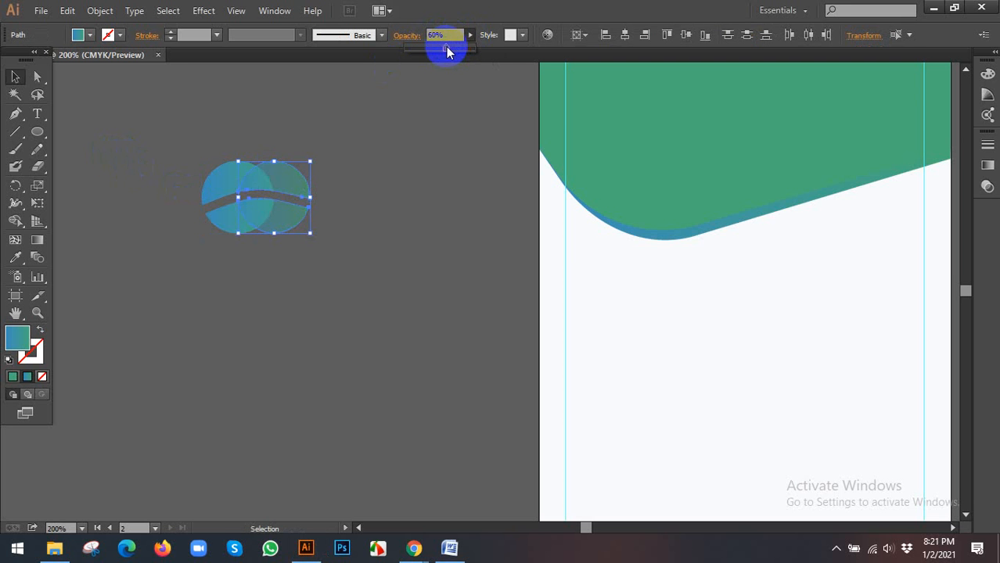
left_click(396, 146)
scroll(367, 158, "down", 1)
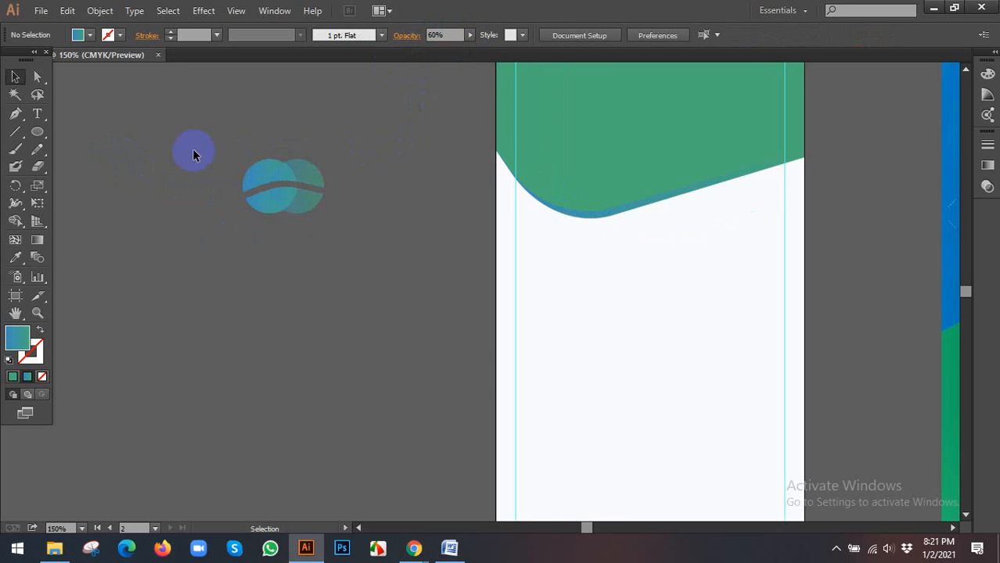
Bring the left circle's upper part to the front of the stacking order.
left_click(266, 166)
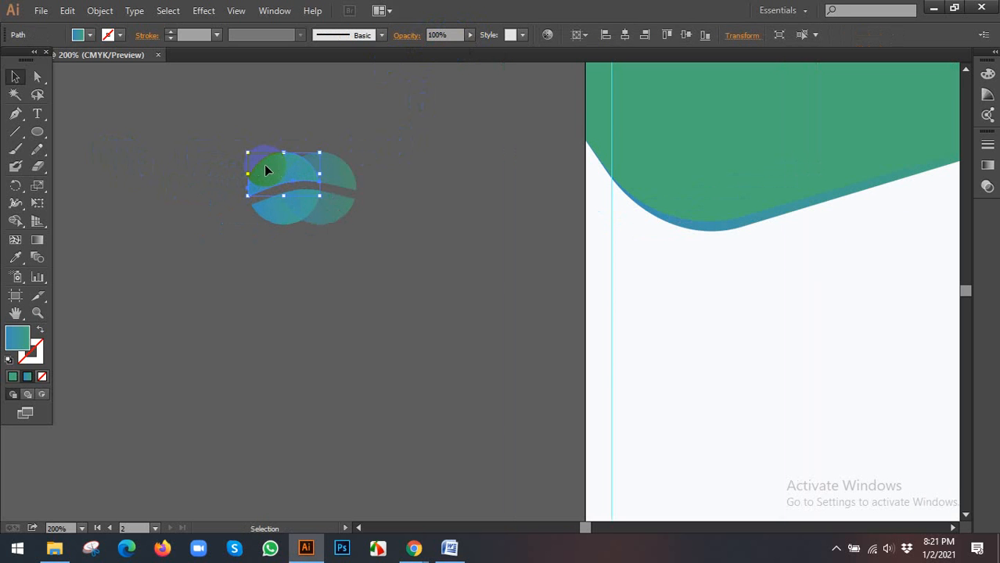
right_click(270, 186)
mouse_move(389, 371)
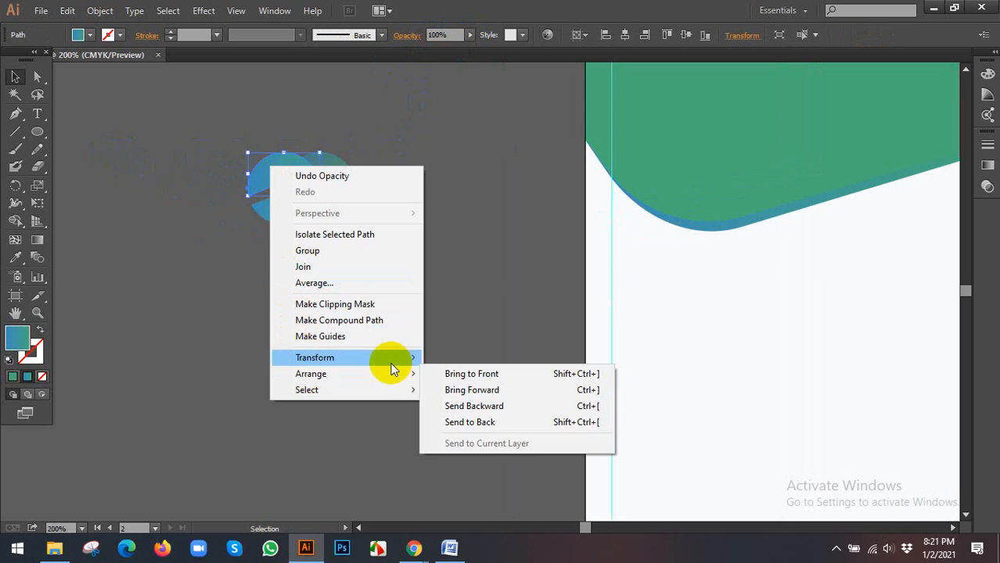
left_click(474, 373)
left_click(459, 329)
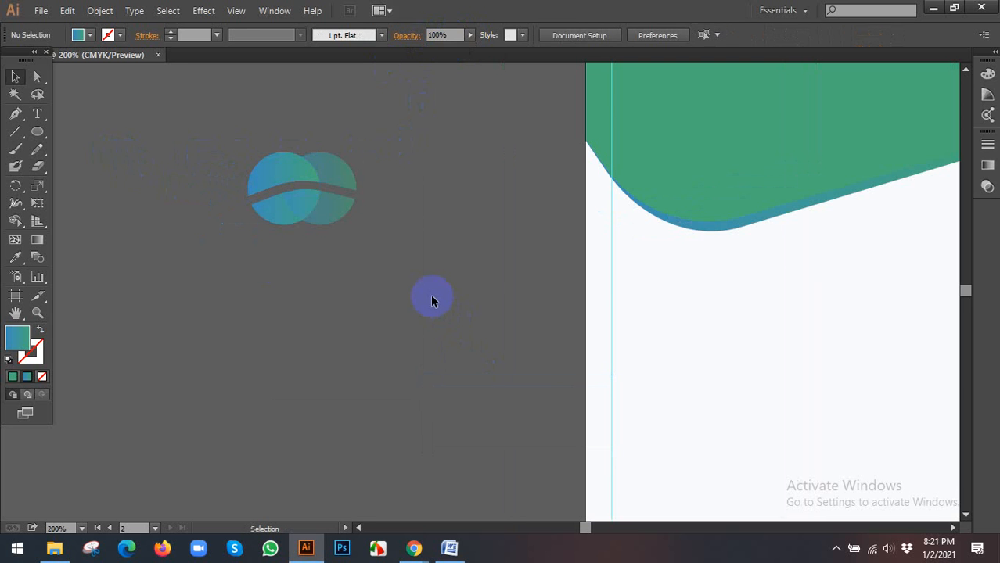
Group all four pieces of the two-circle logo mark.
left_click(358, 209, "ctrl")
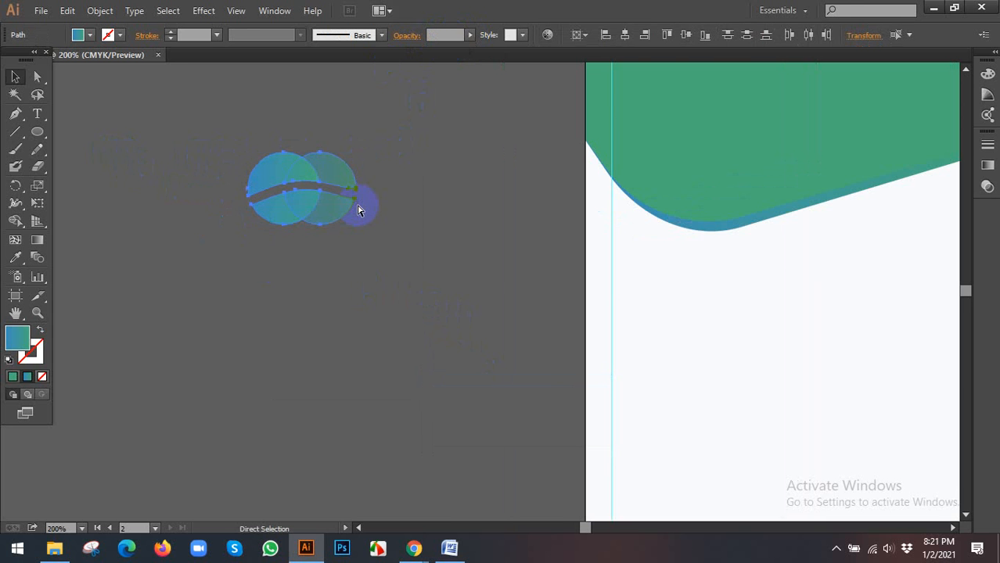
key("ctrl+g")
scroll(361, 210, "down", 2)
left_click_drag(400, 229, 235, 225)
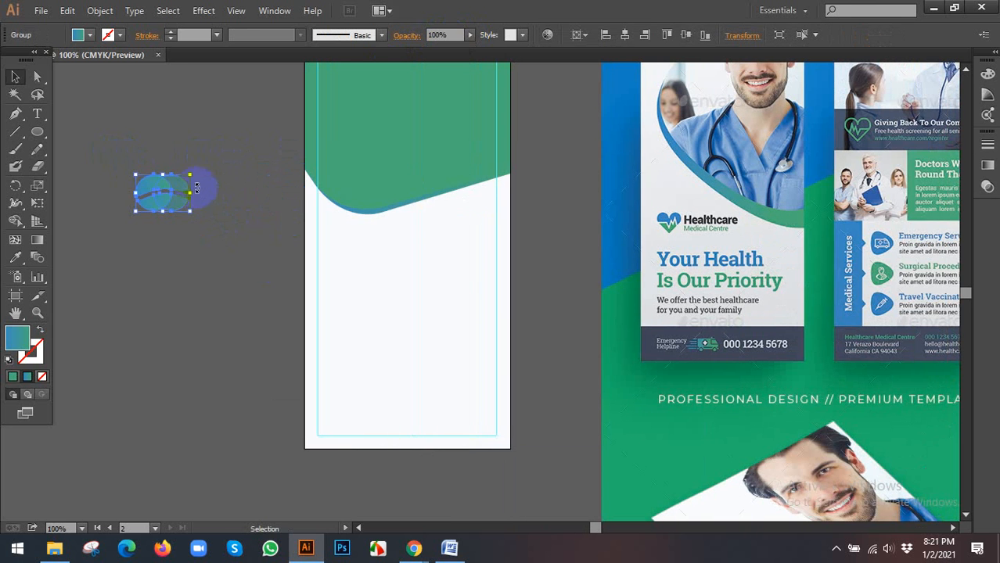
Try the logo mark beneath the header's curve against the left margin guide, and move it back off the artboard.
left_click_drag(181, 186, 365, 234)
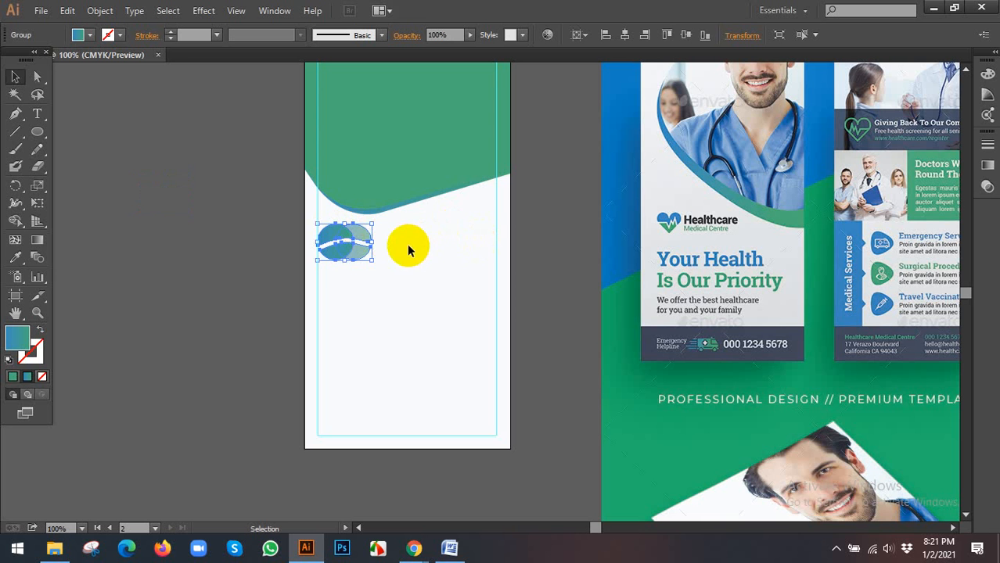
left_click(410, 277)
scroll(410, 278, "up", 2)
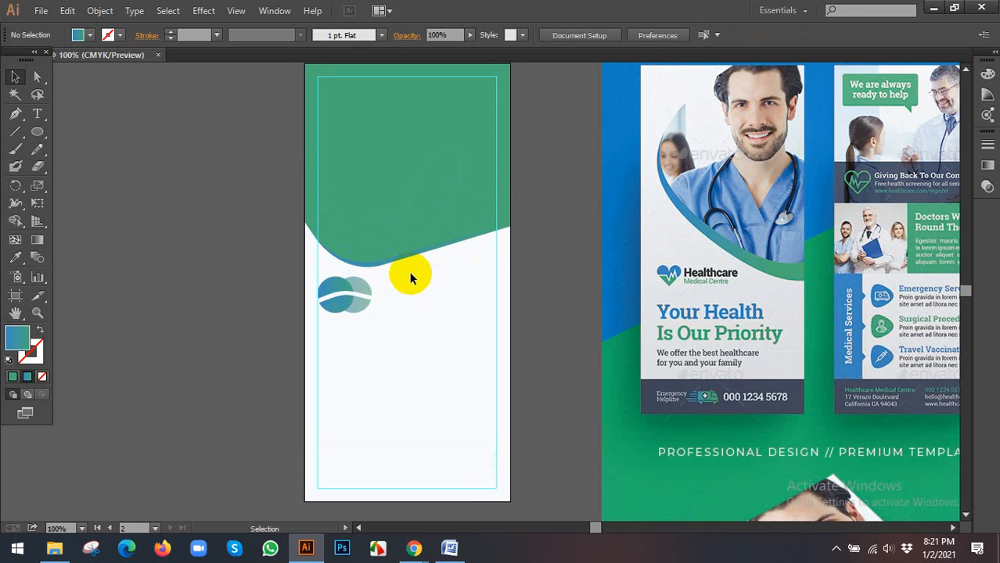
left_click_drag(357, 279, 234, 254)
left_click(414, 294)
Add the two-line headline text "Your Health" / "is our Priority" on the flyer's white area beneath the header's curve.
scroll(434, 298, "down", 1)
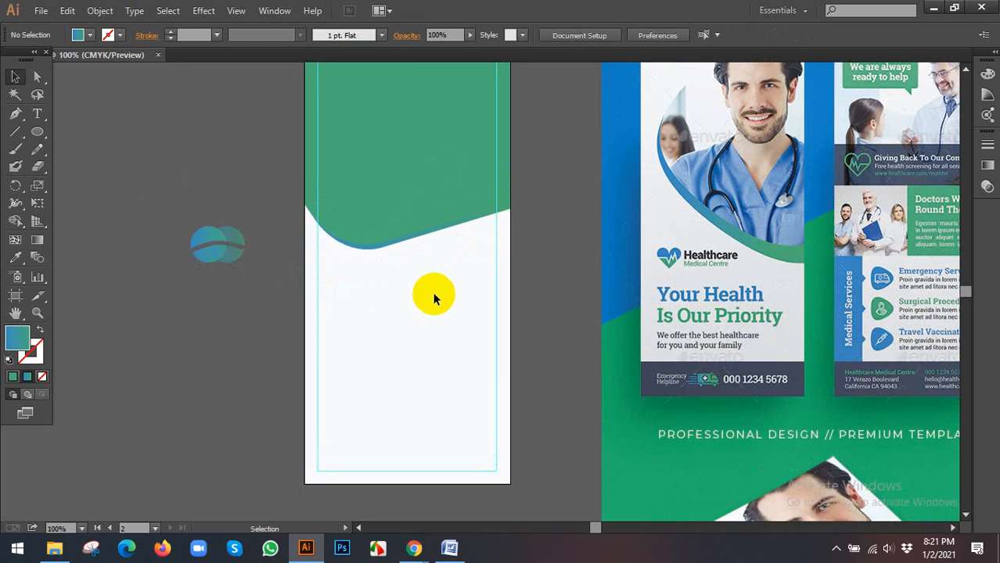
left_click_drag(434, 298, 419, 239)
left_click(36, 114)
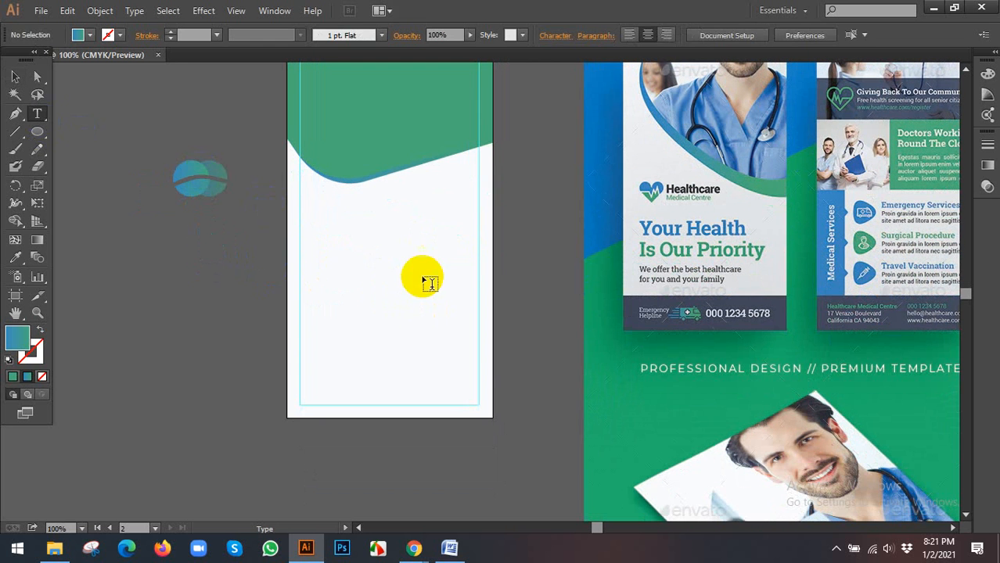
left_click(330, 214)
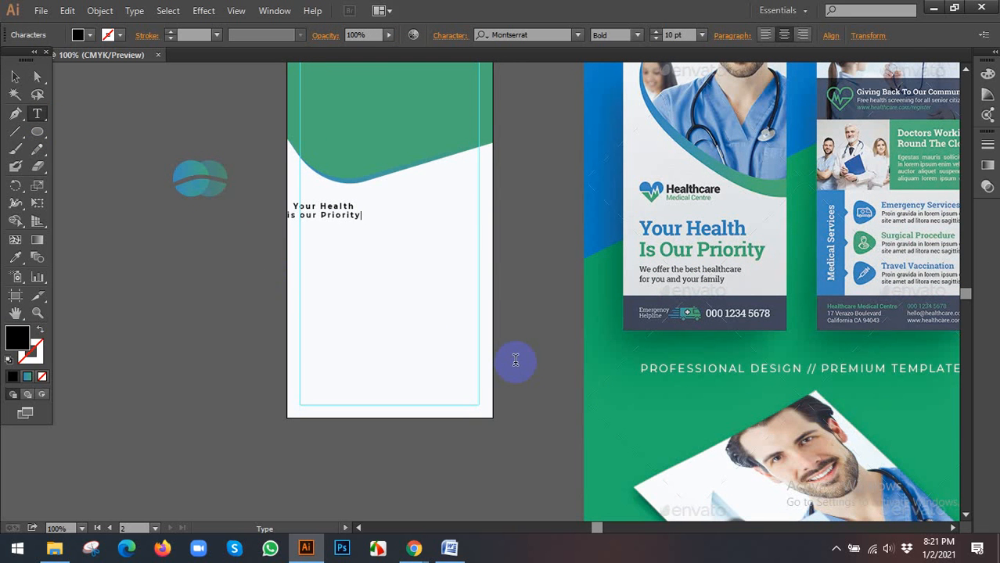
Enlarge the headline text to about 24.76 pt beneath the header's curve and set its tracking to 0.
left_click(15, 76)
left_click(361, 219)
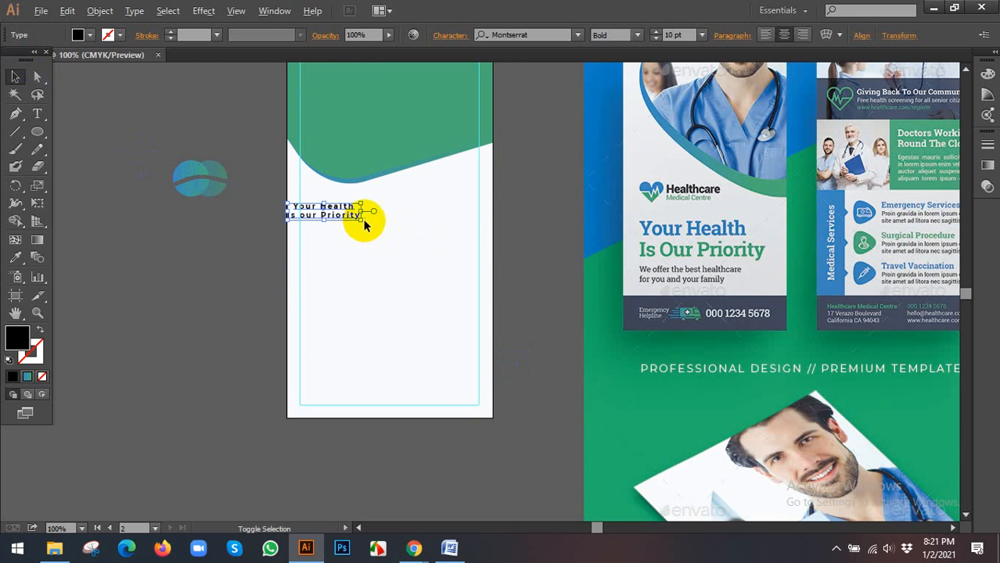
left_click_drag(364, 225, 432, 241)
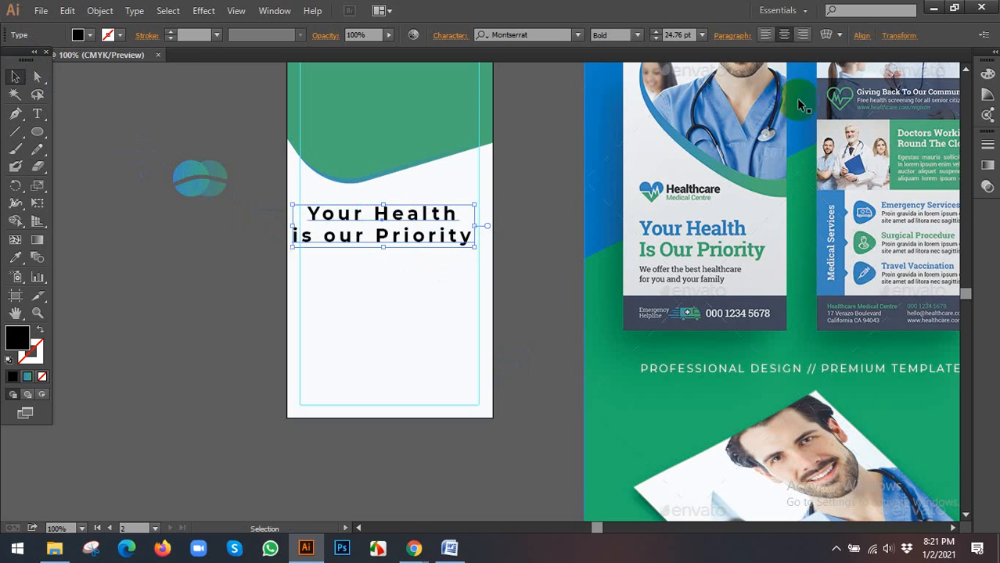
left_click(838, 35)
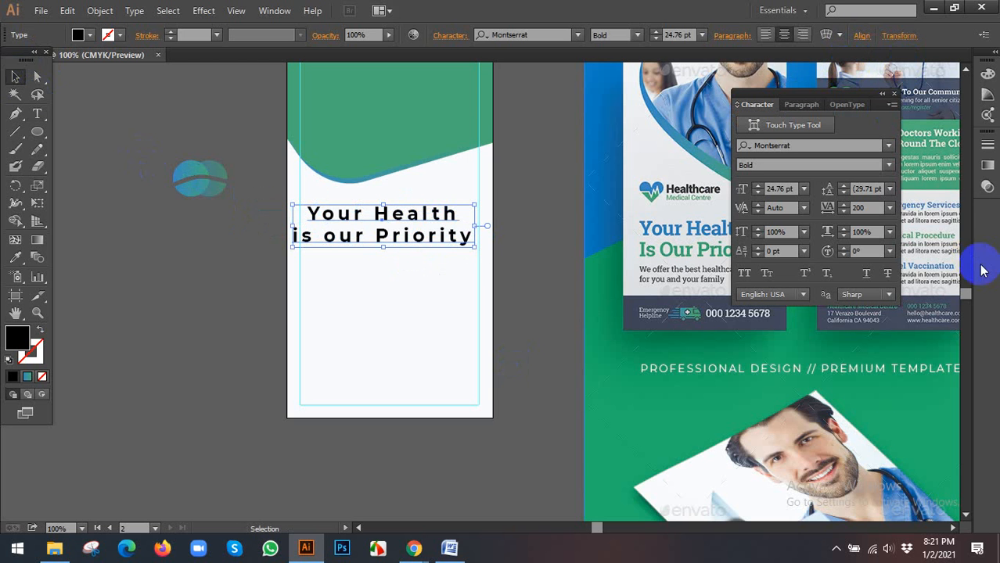
left_click(889, 208)
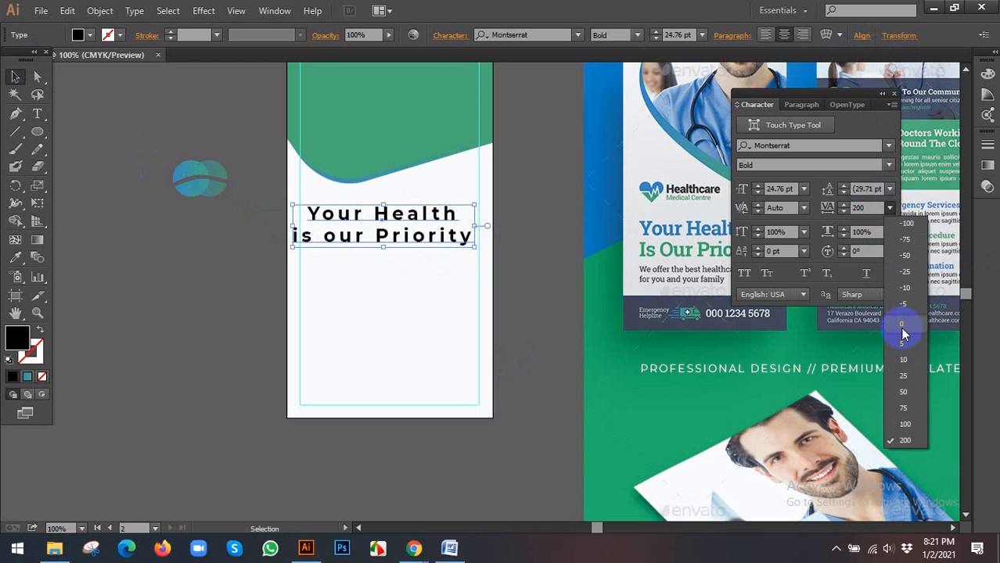
left_click(901, 330)
left_click(780, 189)
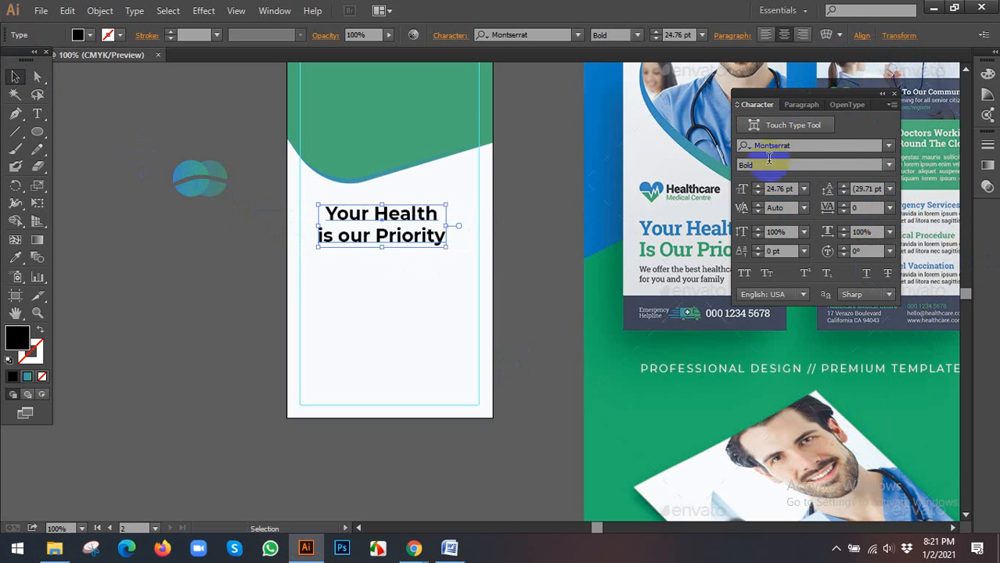
left_click(462, 270)
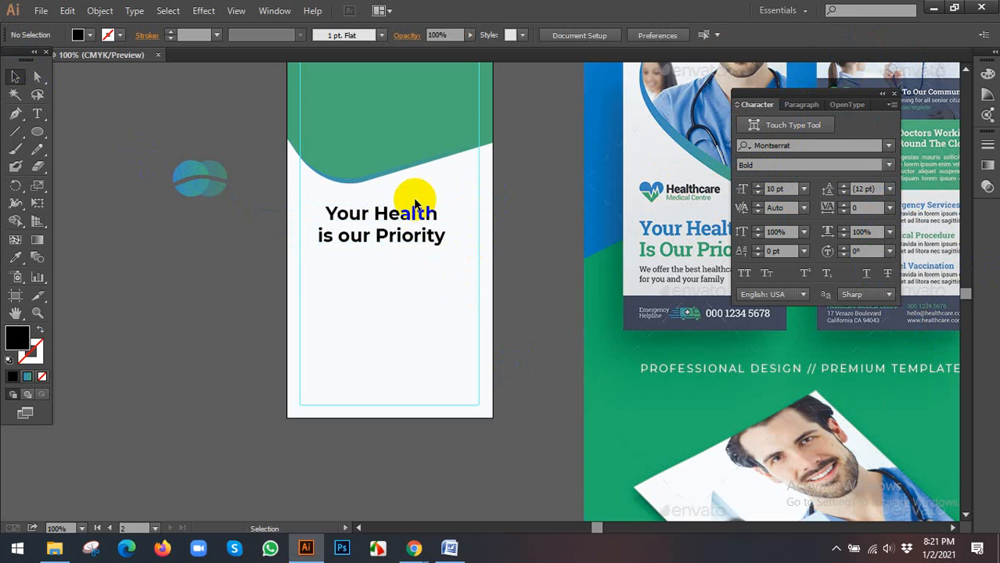
Tighten the headline's leading to 24 pt and set both lines in all caps.
left_click(408, 216)
left_click(863, 188)
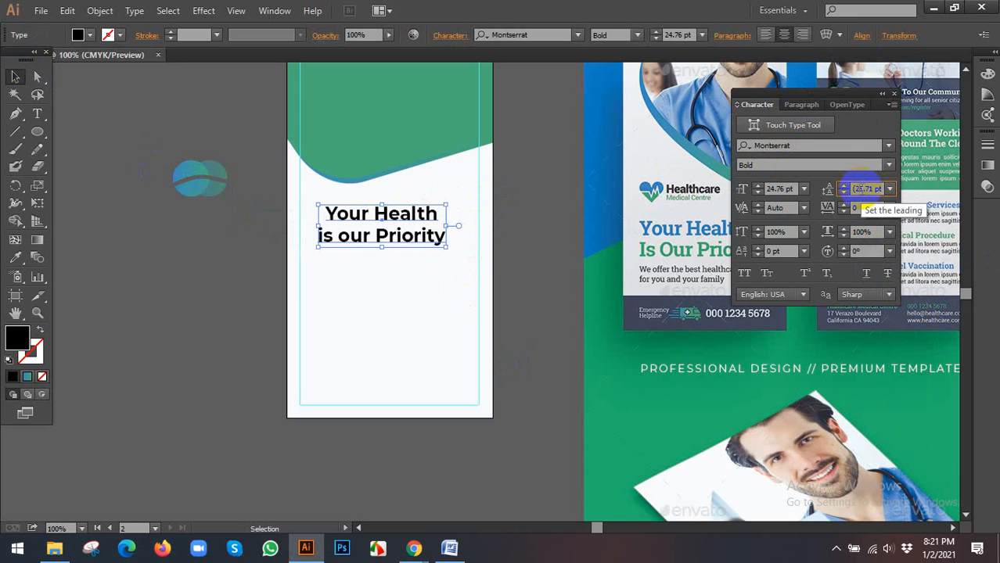
key("Down")
key("Down")
key("Down")
key("Down")
key("Down")
key("Down")
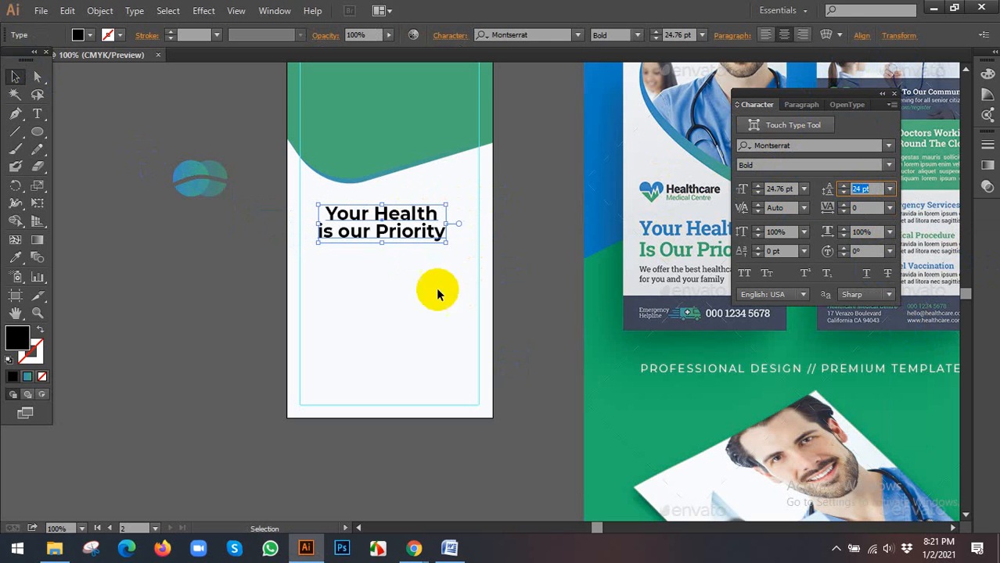
left_click(744, 273)
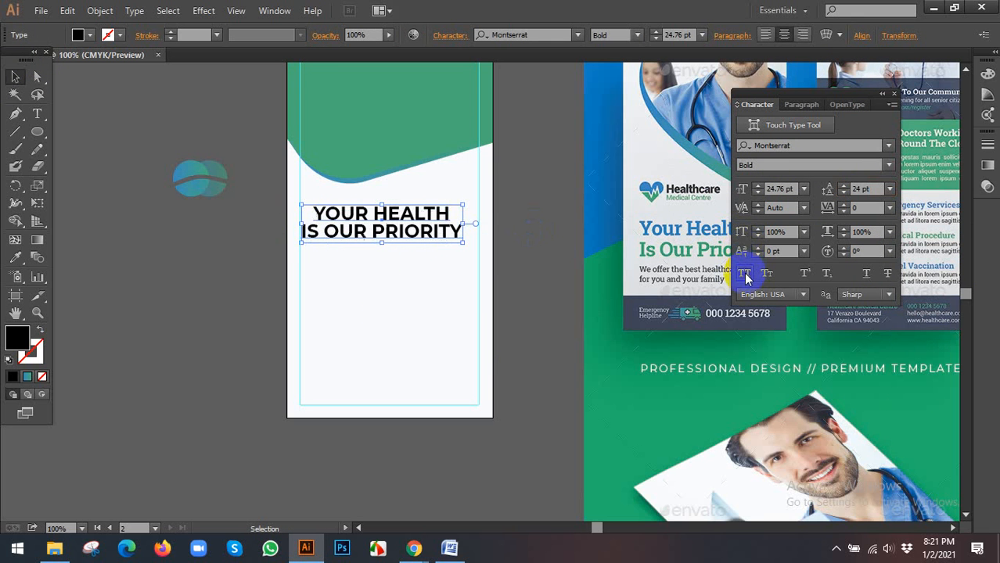
left_click(418, 276)
Centre the headline horizontally on the artboard and move it slightly up, closer to the header's curve.
left_click(415, 230)
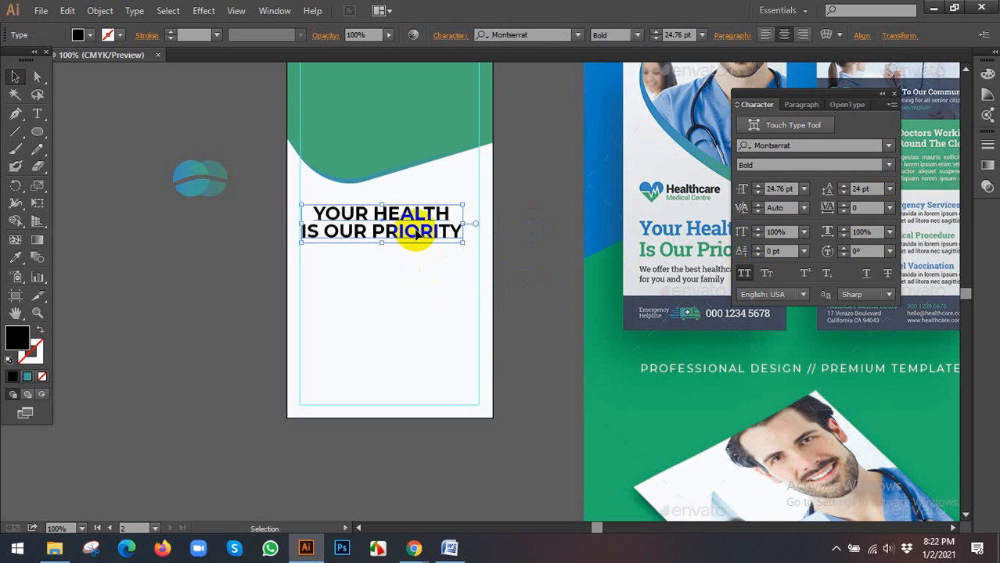
left_click(861, 35)
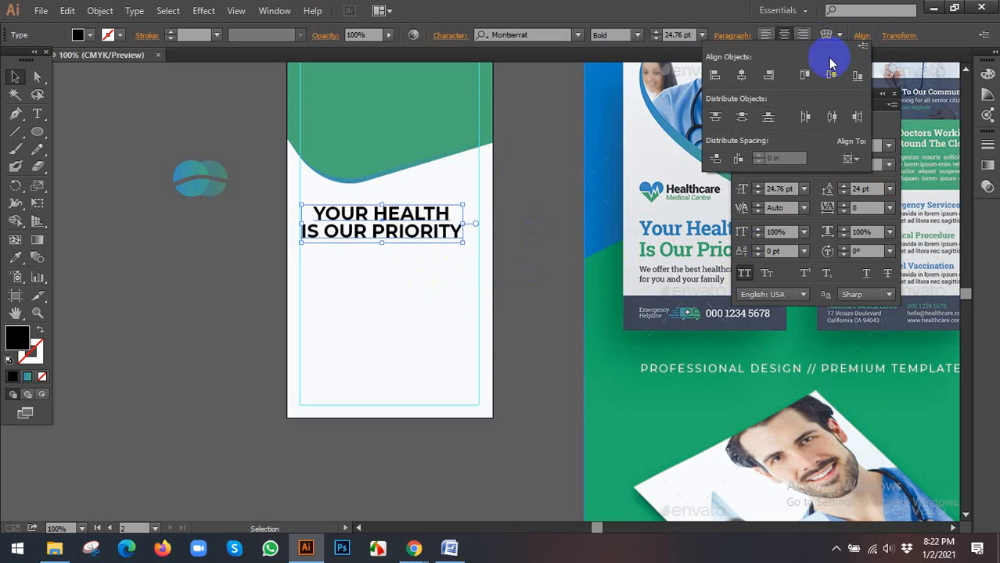
left_click(741, 75)
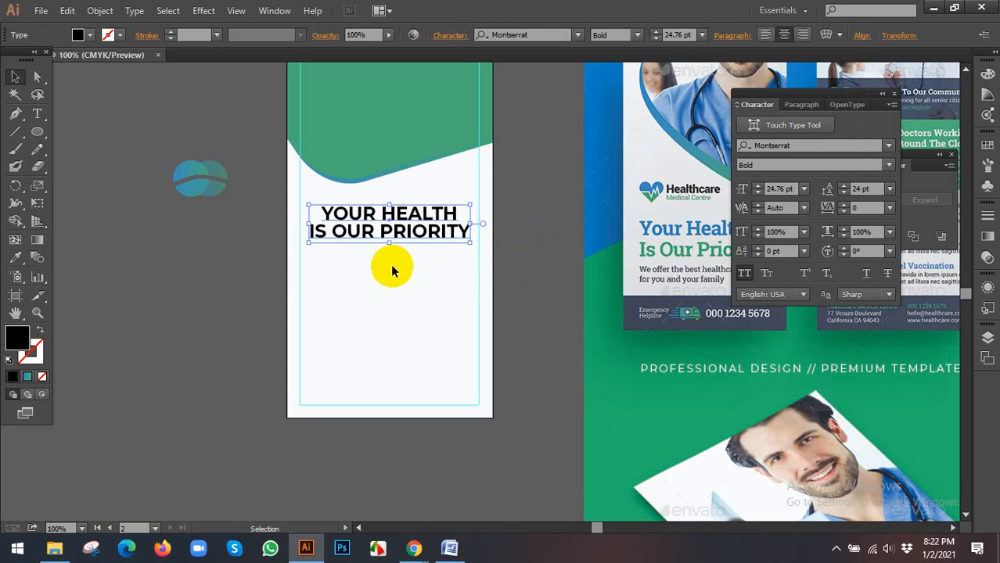
left_click_drag(397, 230, 399, 221)
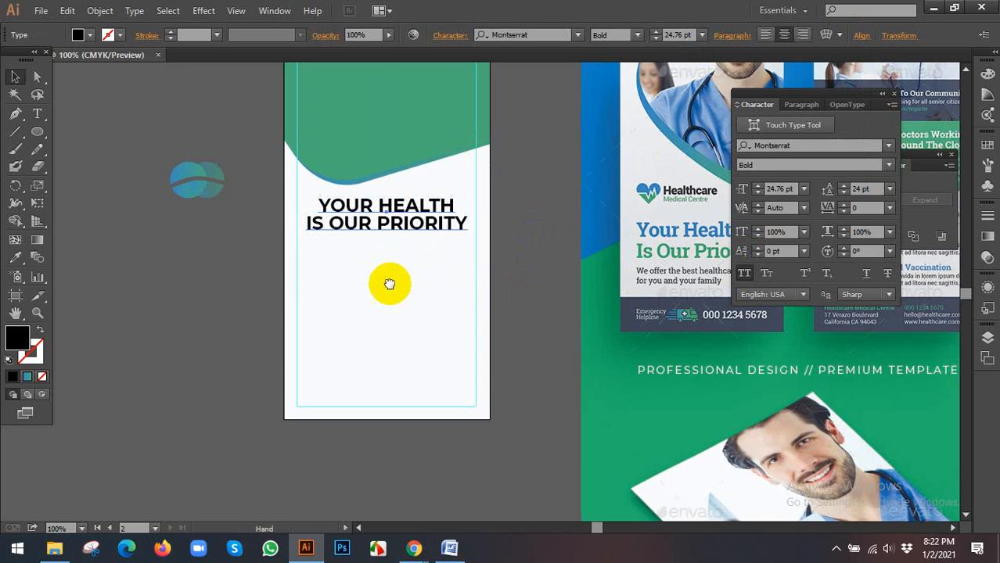
left_click_drag(390, 283, 352, 298)
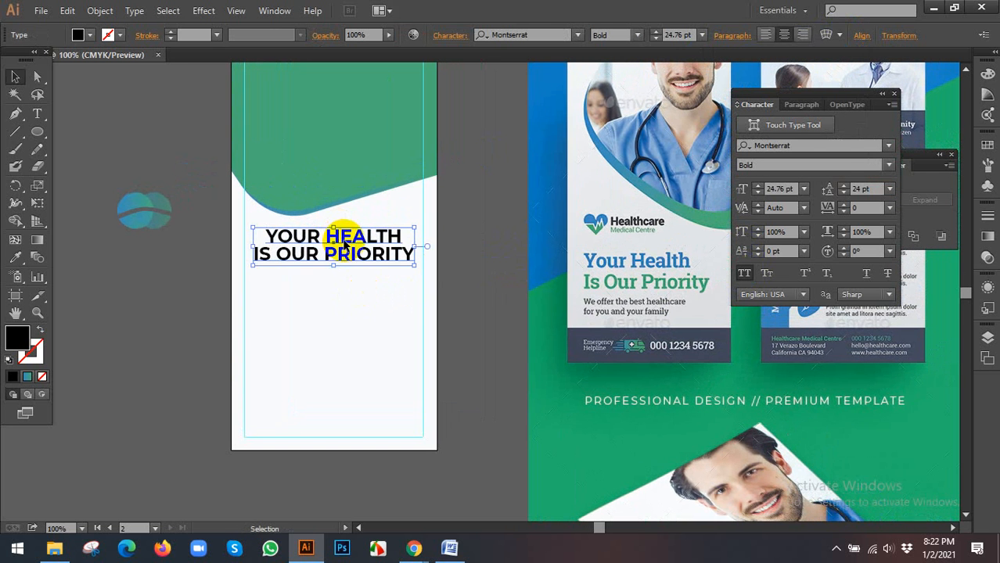
left_click_drag(344, 245, 344, 240)
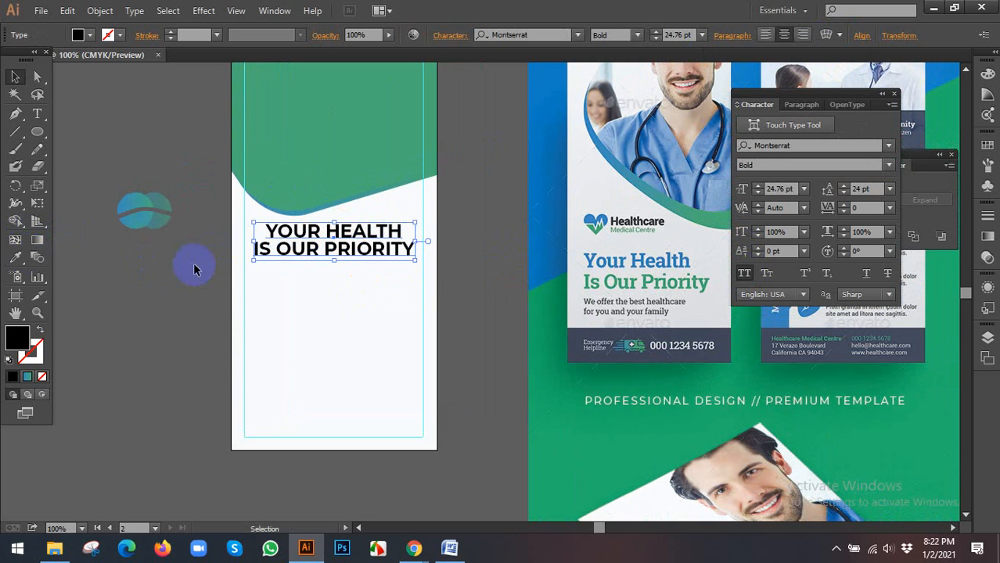
Recolour the headline with the green sampled from the curved header shape.
left_click(15, 257)
left_click(291, 157)
left_click(16, 77)
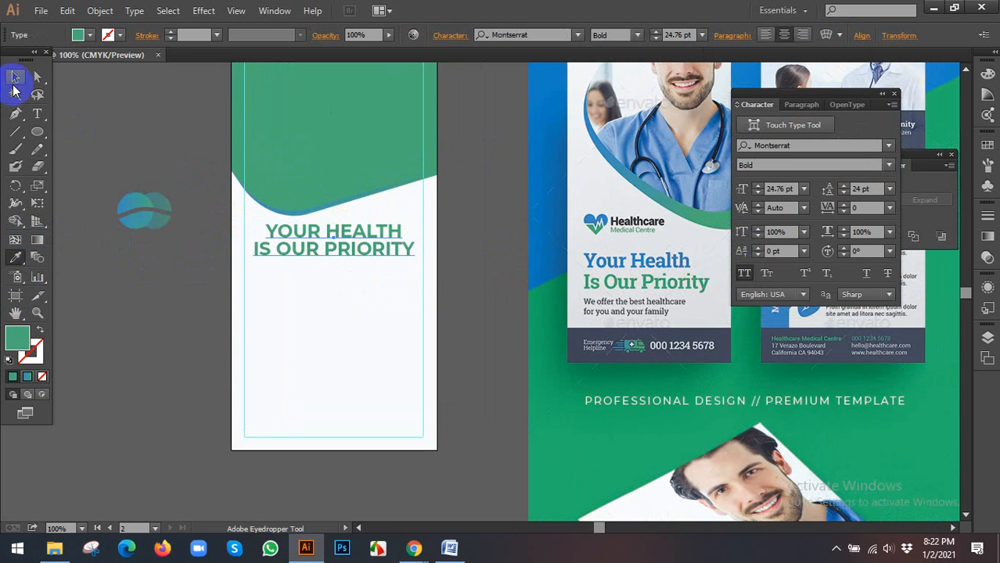
left_click(335, 299)
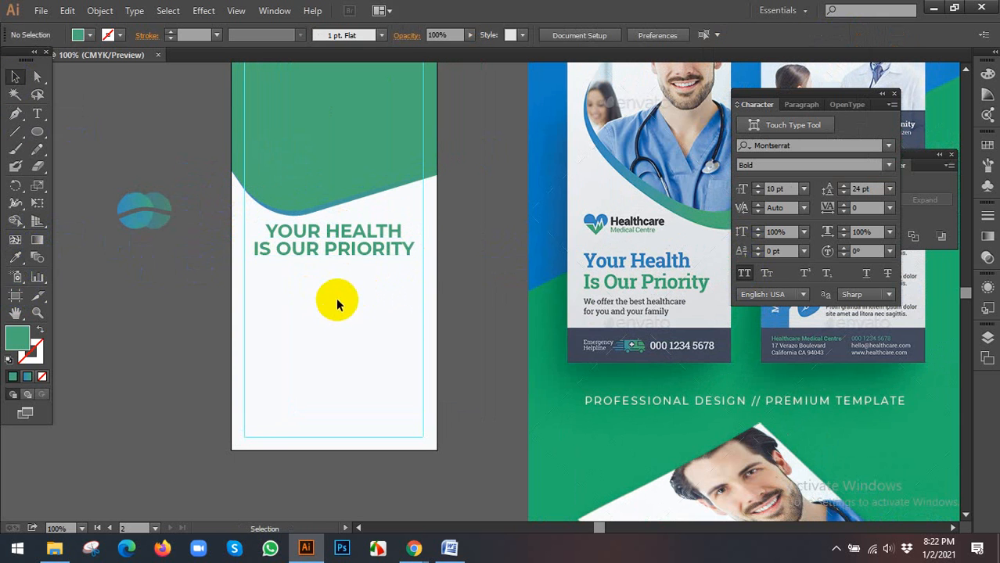
Increase the headline's leading to 28 pt.
left_click(335, 251)
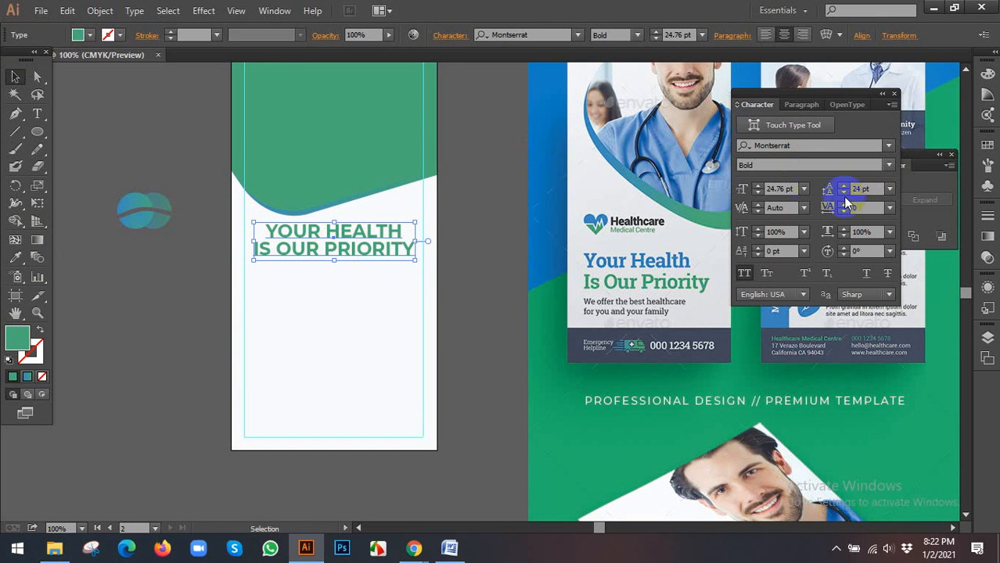
left_click(860, 188)
key("Up")
key("Up")
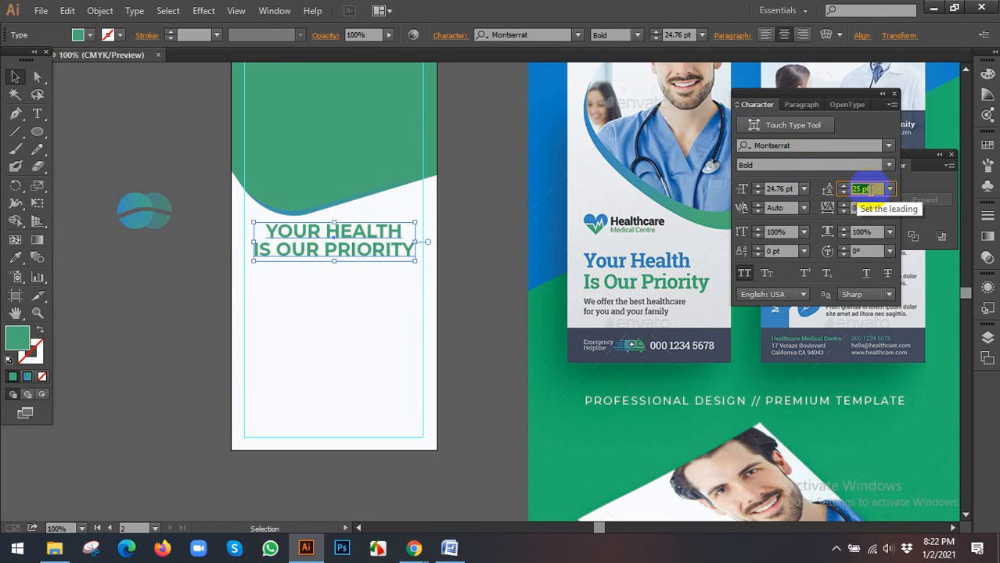
key("Up")
key("Up")
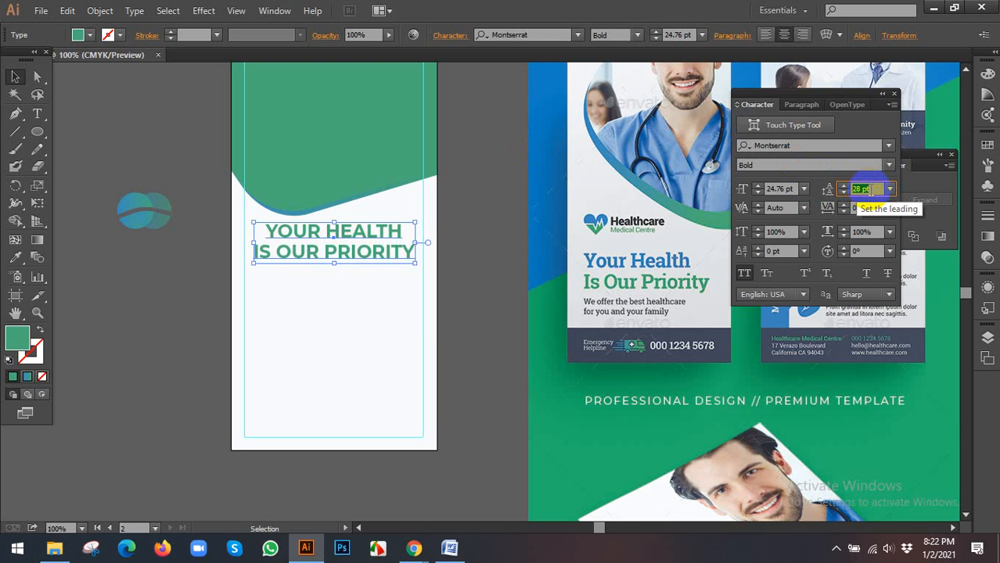
left_click(359, 317)
Add an area text box between the side margin guides beneath the headline, reading "WE OFFER THE BEST HEALTHCARE FOR YOU AND YOUR FAMILY.".
scroll(359, 316, "down", 1)
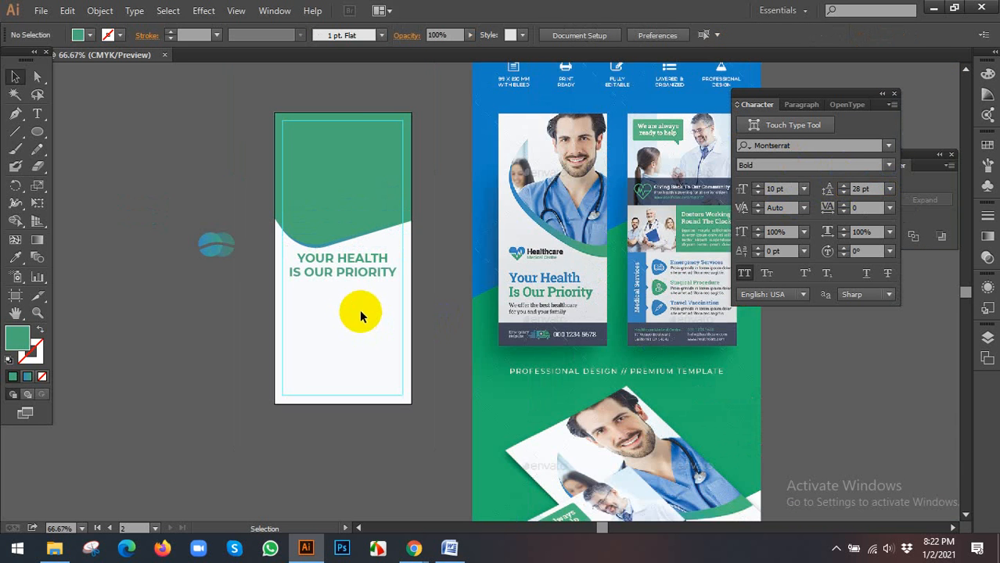
scroll(341, 283, "down", 1)
scroll(335, 278, "up", 1)
key("space")
left_click_drag(343, 275, 313, 255)
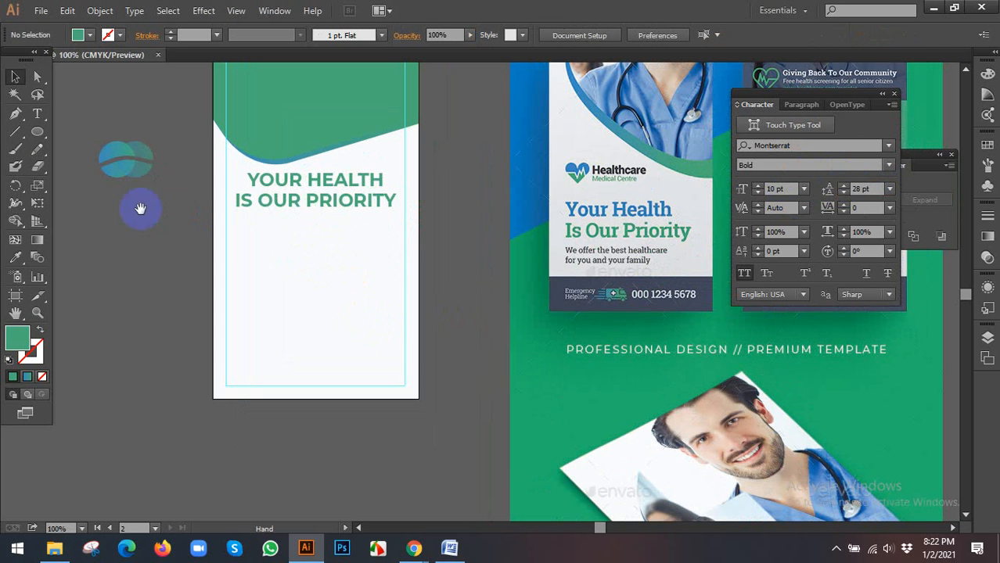
left_click(37, 113)
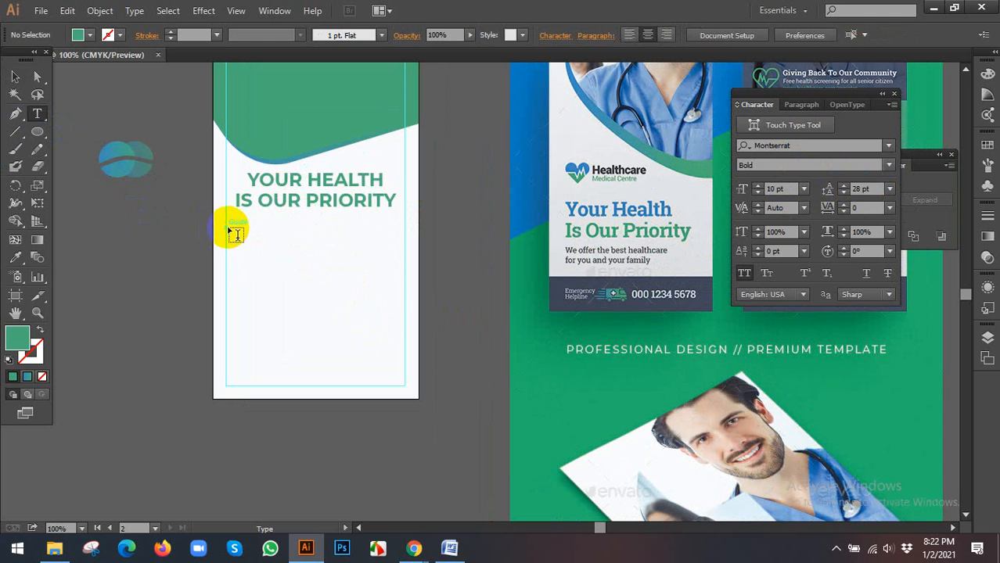
left_click_drag(228, 228, 405, 286)
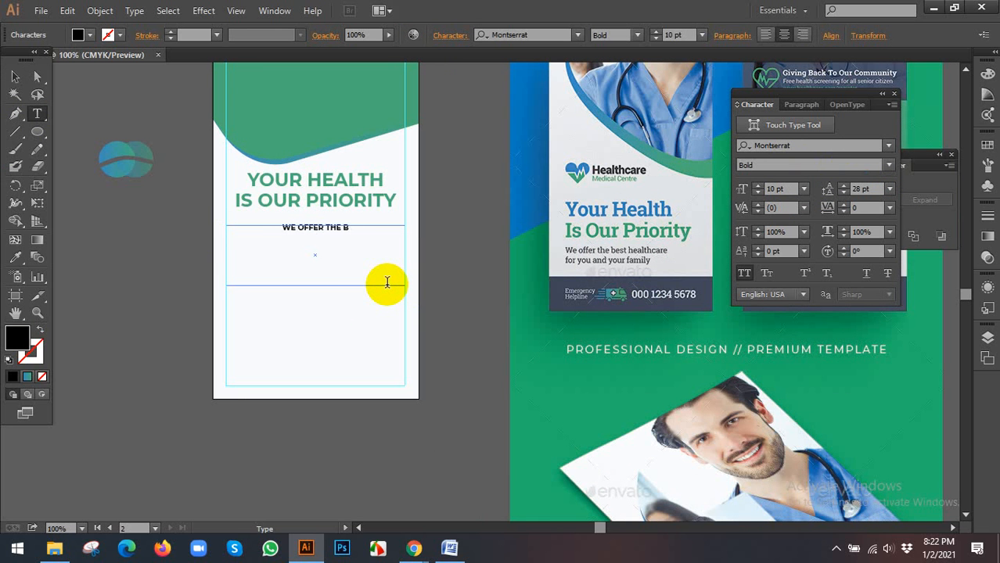
type("HEALTHCARE")
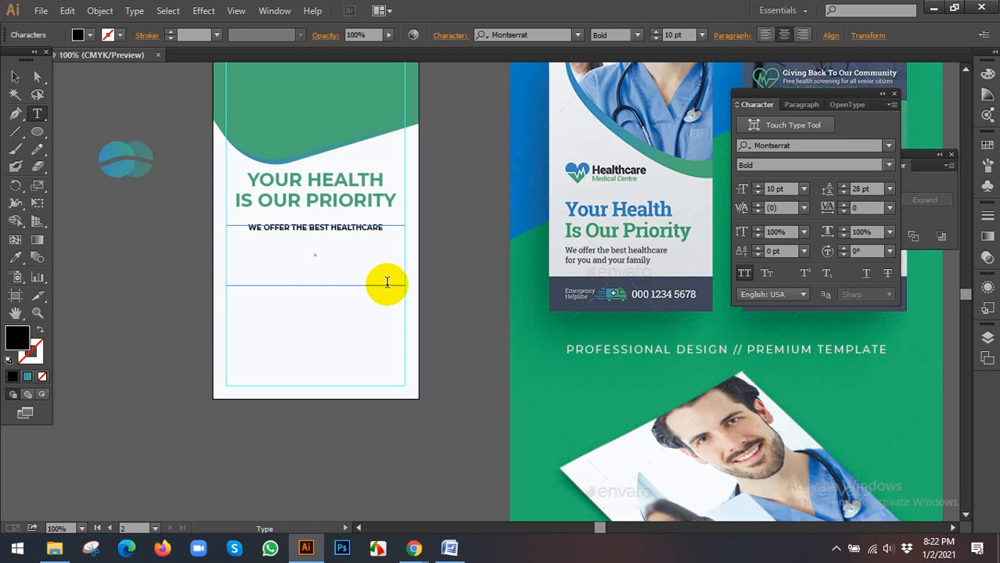
type(" RFO")
key("BackSpace")
key("BackSpace")
key("BackSpace")
type("FO")
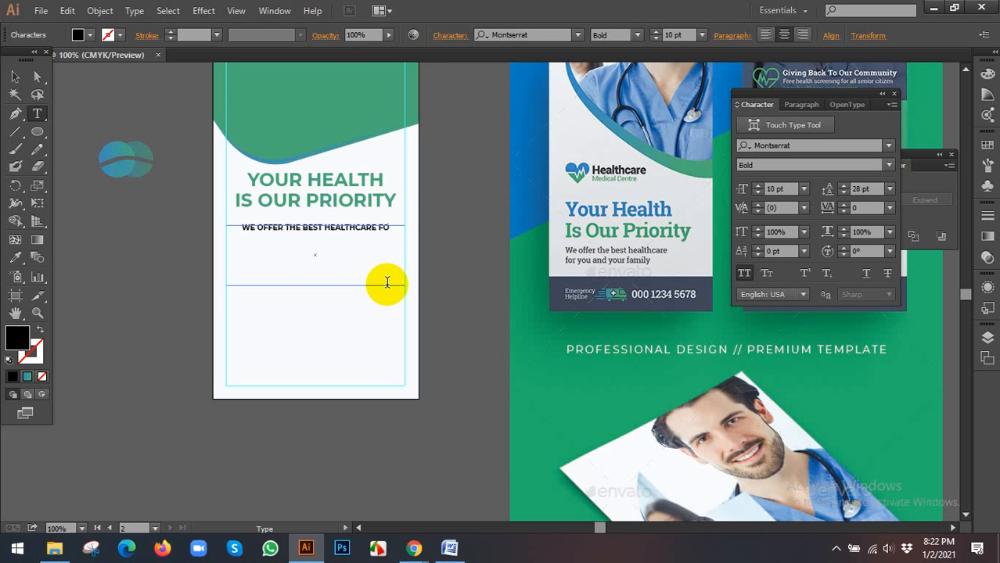
type("R YOU AND YOUR FAMILY.")
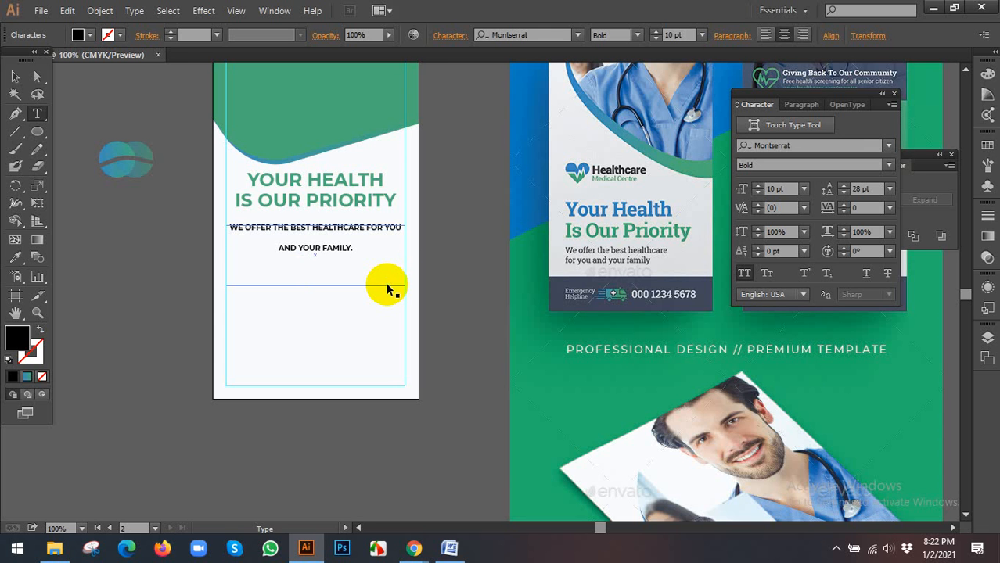
Format the whole tagline beneath the headline with Auto leading, left alignment and a 12 pt font size.
key("ctrl+a")
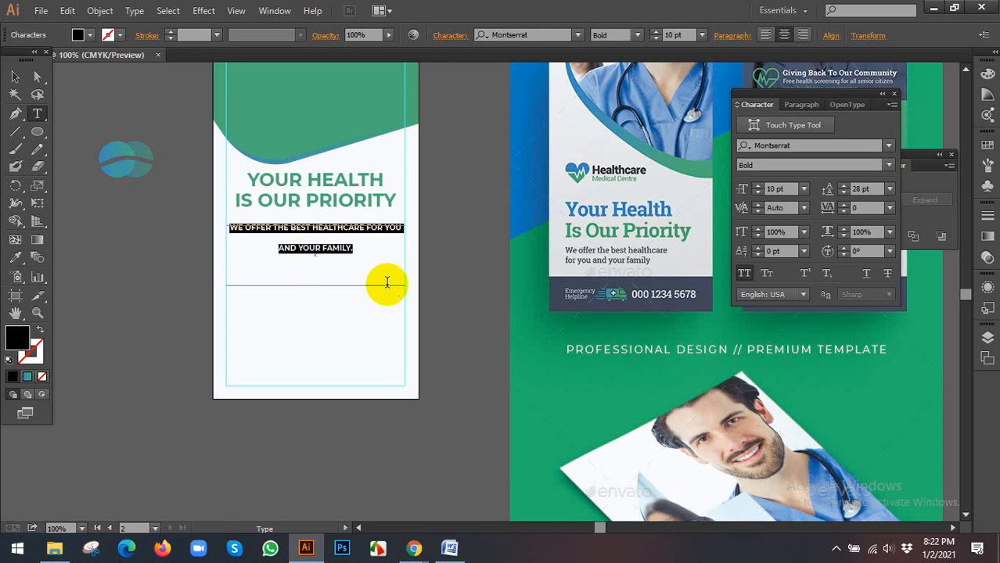
left_click(890, 189)
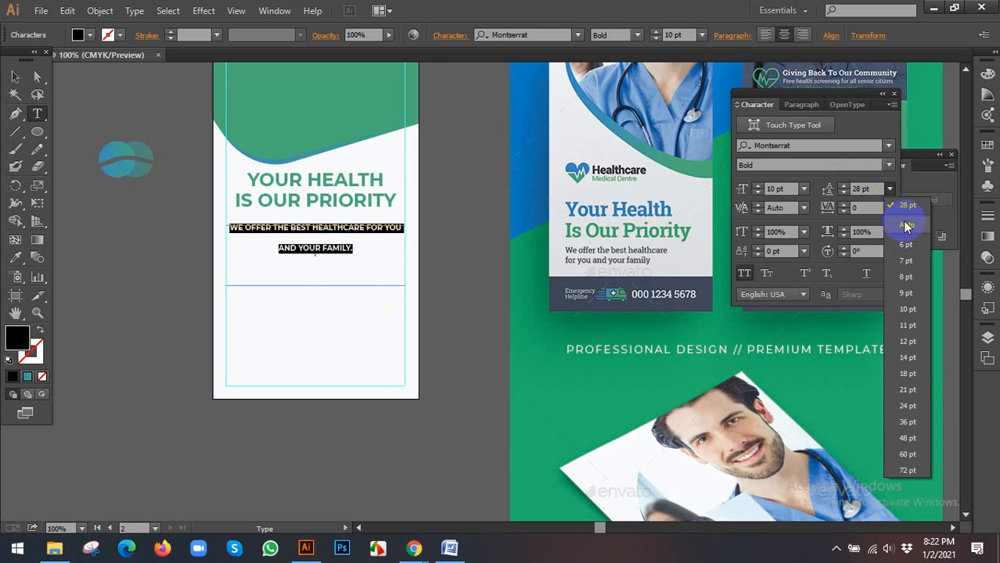
left_click(903, 212)
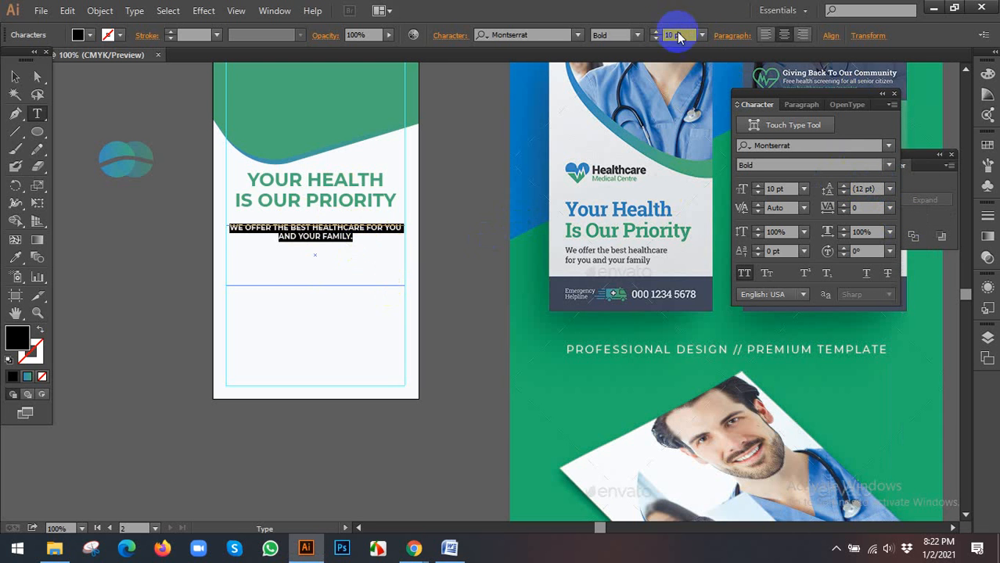
left_click(764, 36)
left_click(779, 188)
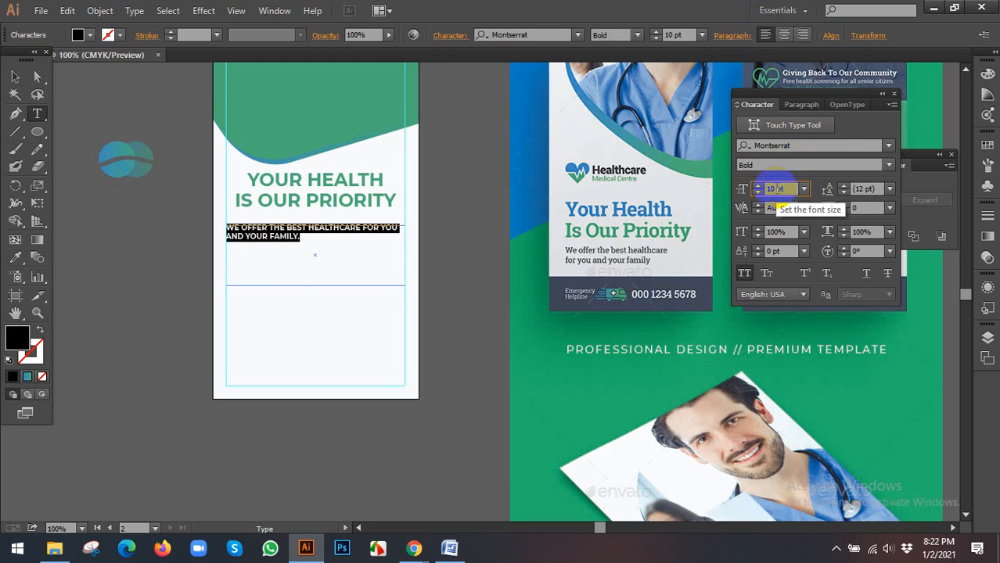
scroll(778, 189, "up", 2)
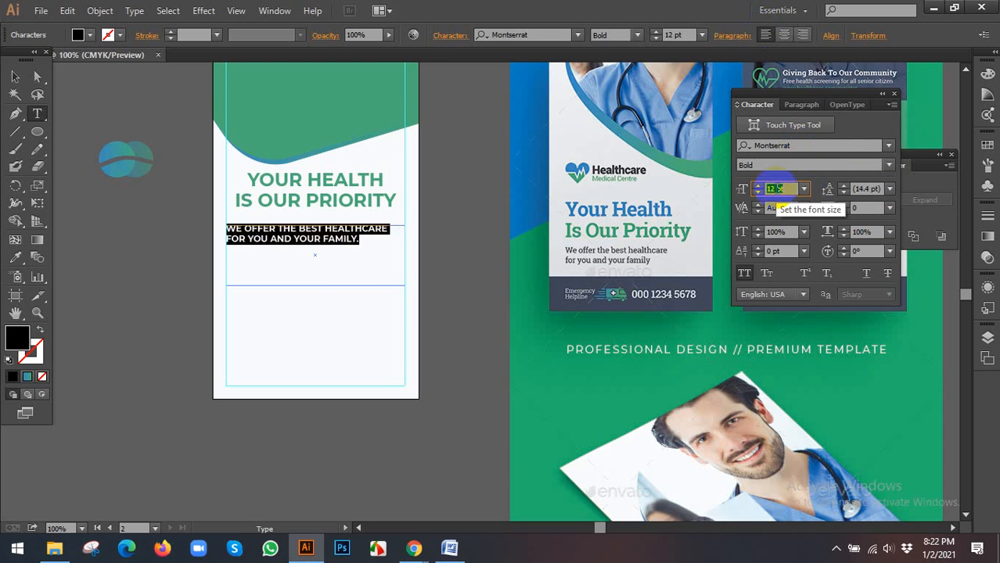
Turn off all caps for the tagline and change its case to Title Case.
left_click(744, 273)
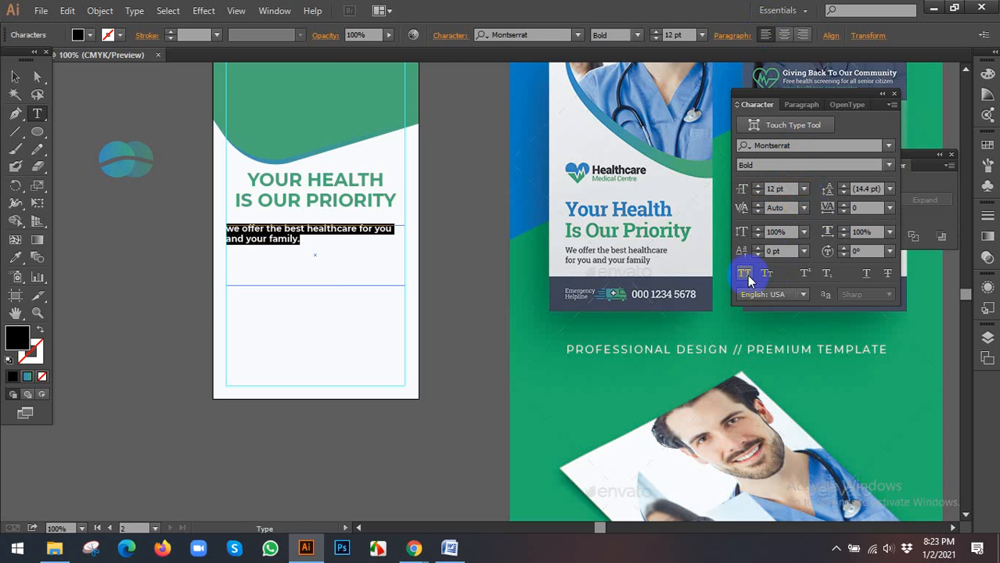
left_click(135, 10)
mouse_move(196, 226)
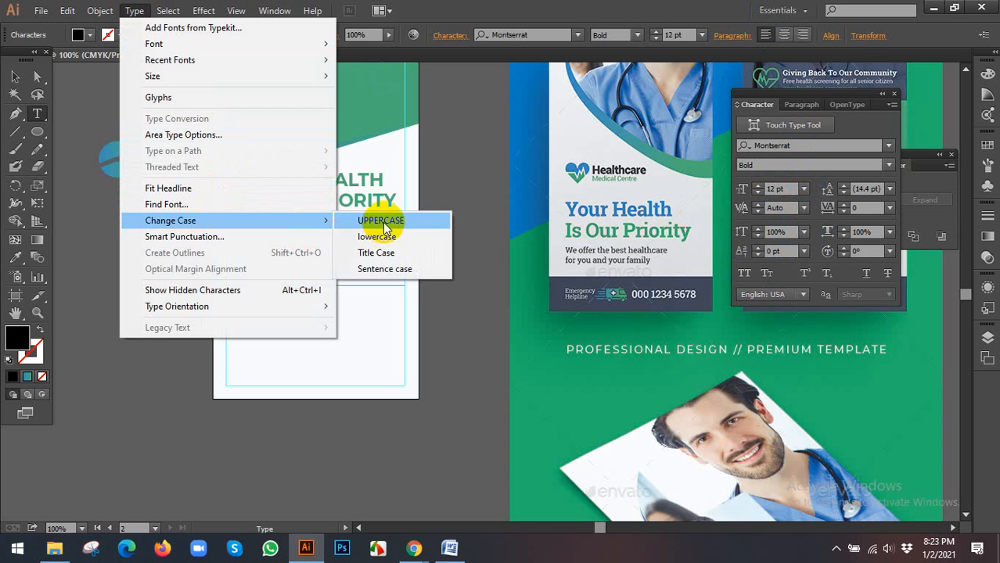
left_click(376, 253)
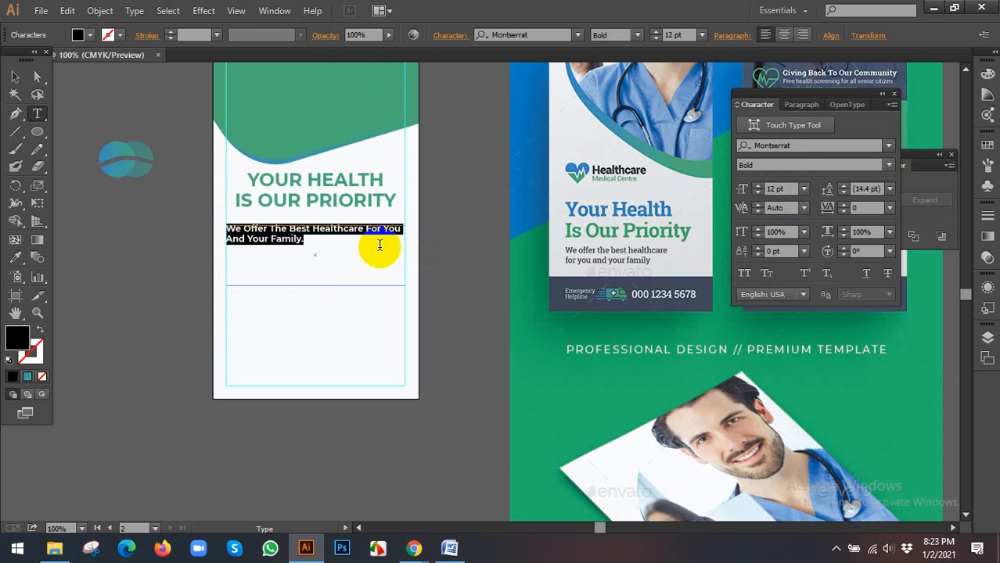
Increase the tagline's font size to 26 pt and extend its text box downward to fit the enlarged text.
left_click(15, 75)
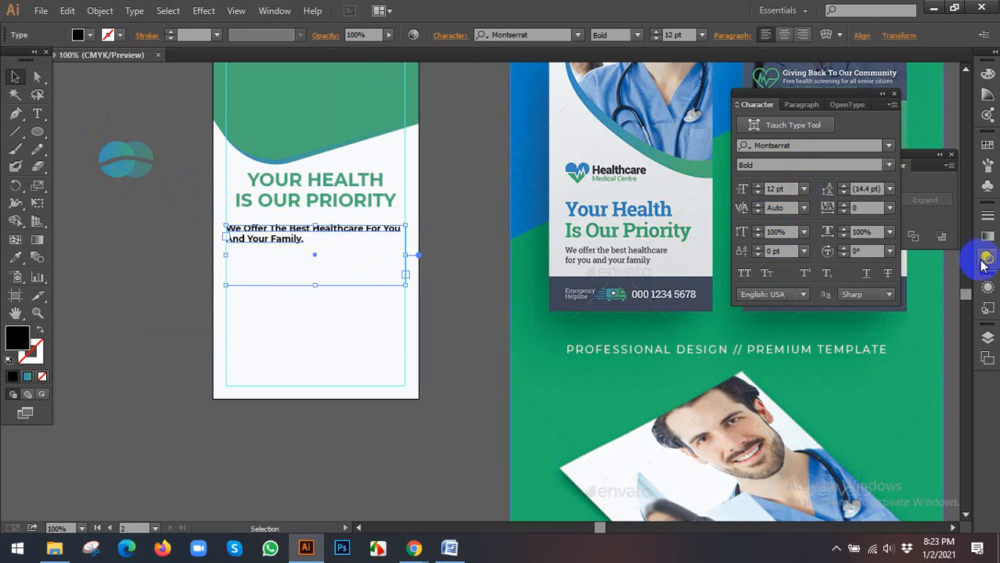
left_click(781, 189)
key("Up")
key("Up")
key("Up")
key("Up")
key("Up")
key("Up")
key("Up")
key("Up")
key("Up")
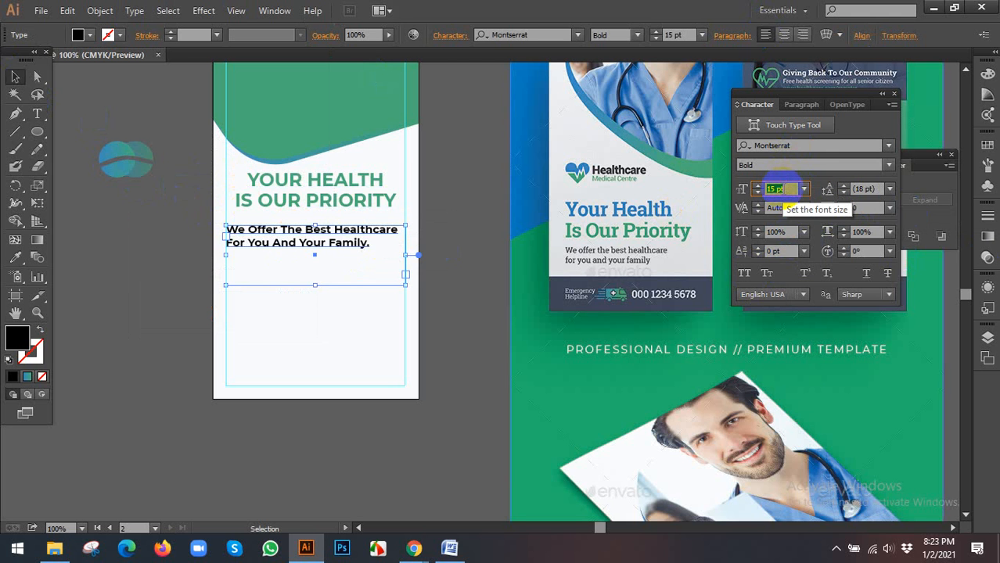
key("Up")
key("Up")
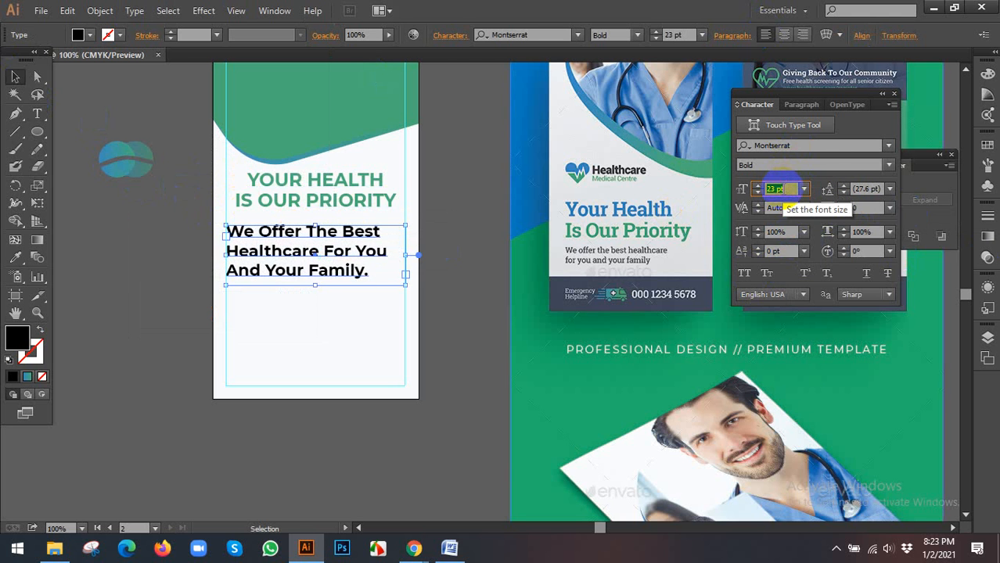
left_click_drag(314, 286, 315, 312)
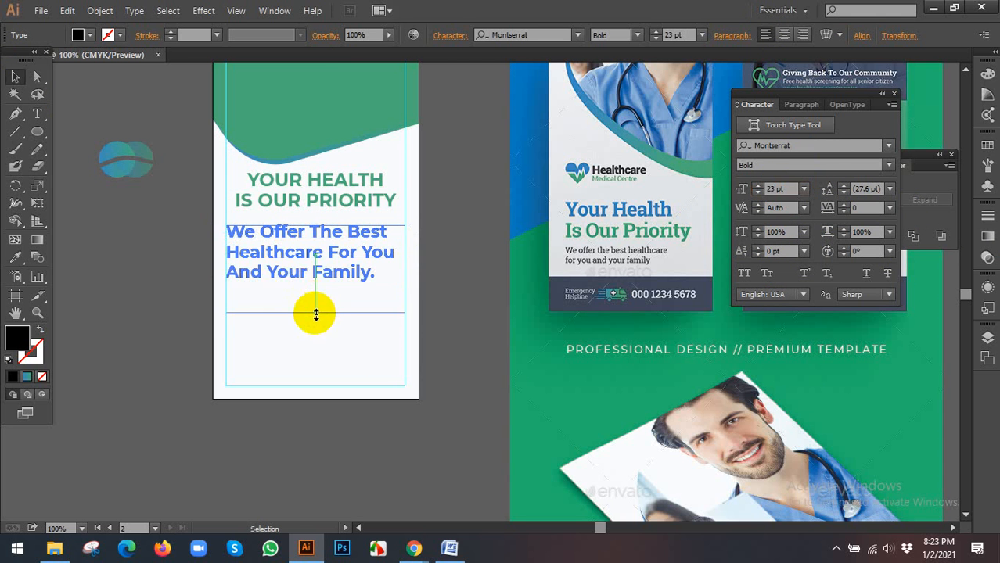
key("Up")
key("Up")
key("Up")
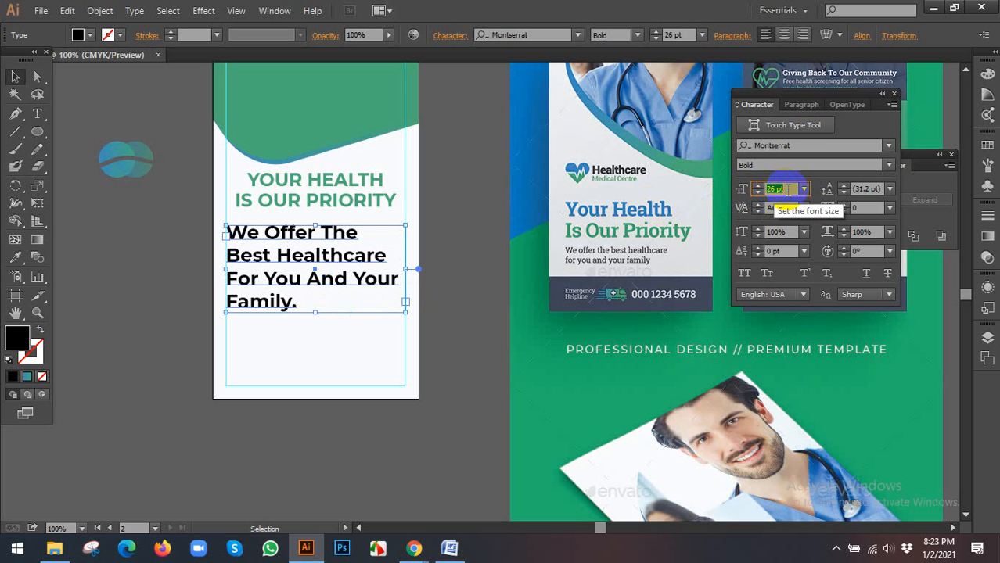
Change the tagline's font style to Montserrat Regular.
left_click(888, 164)
left_click(794, 181)
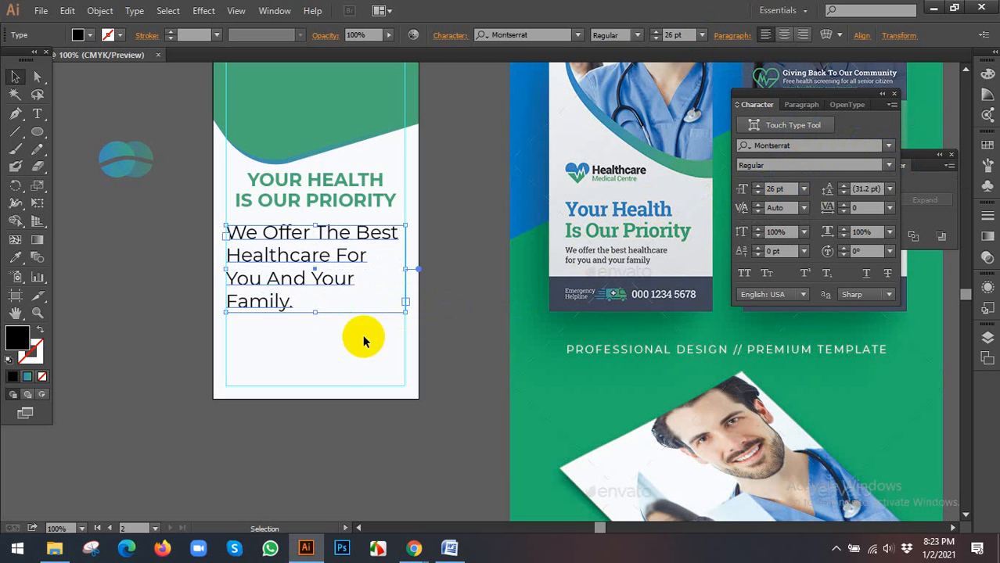
left_click(335, 367)
left_click(317, 290)
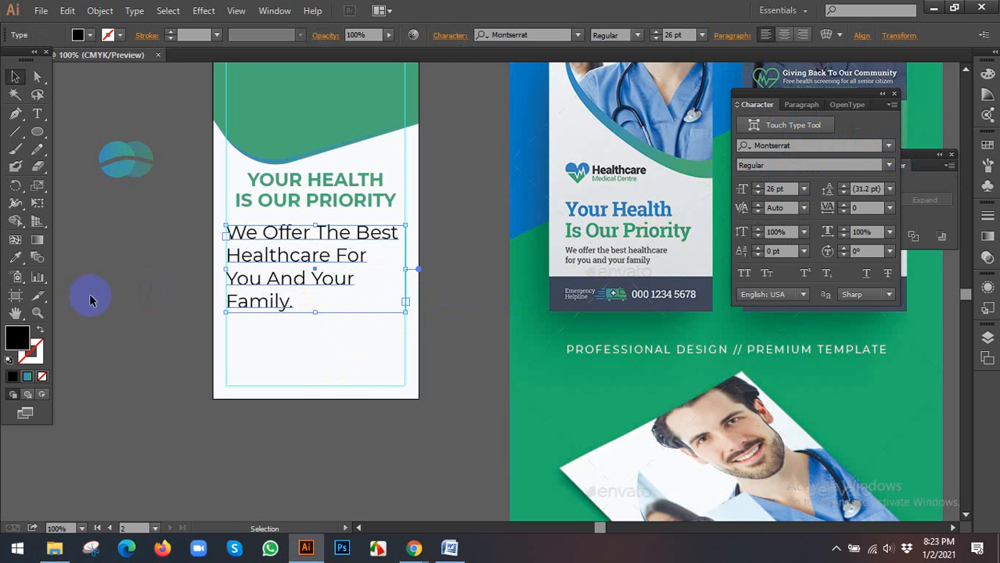
Recolour the tagline by sampling the slate footer band of the reference flyer and picking a darker navy shade.
left_click(17, 261)
left_click(569, 260)
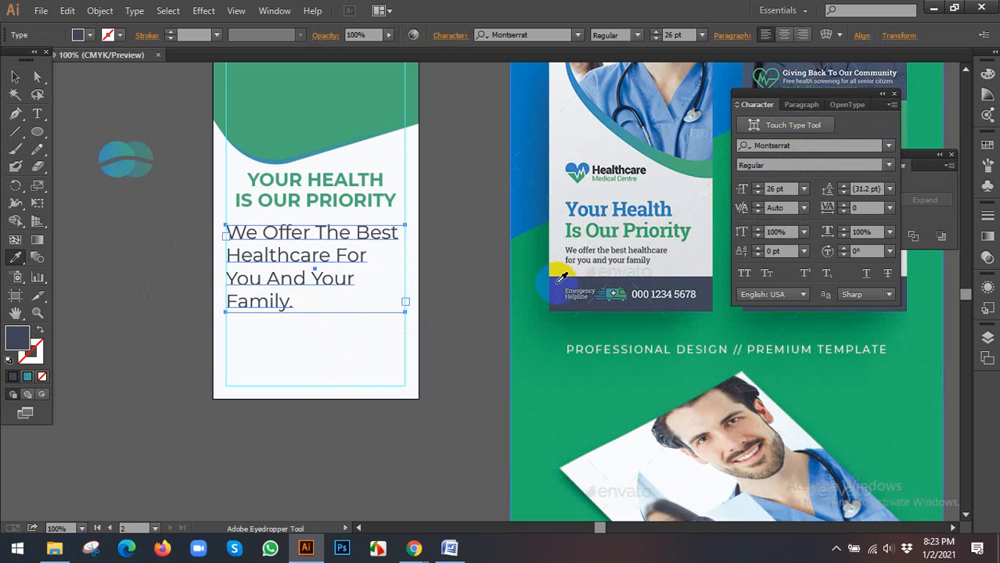
left_click(15, 76)
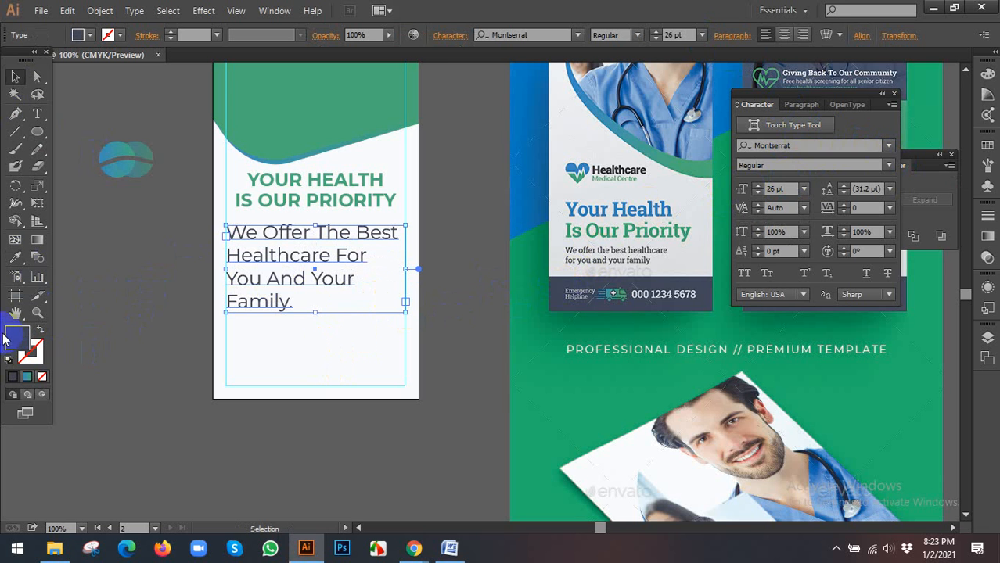
double_click(13, 338)
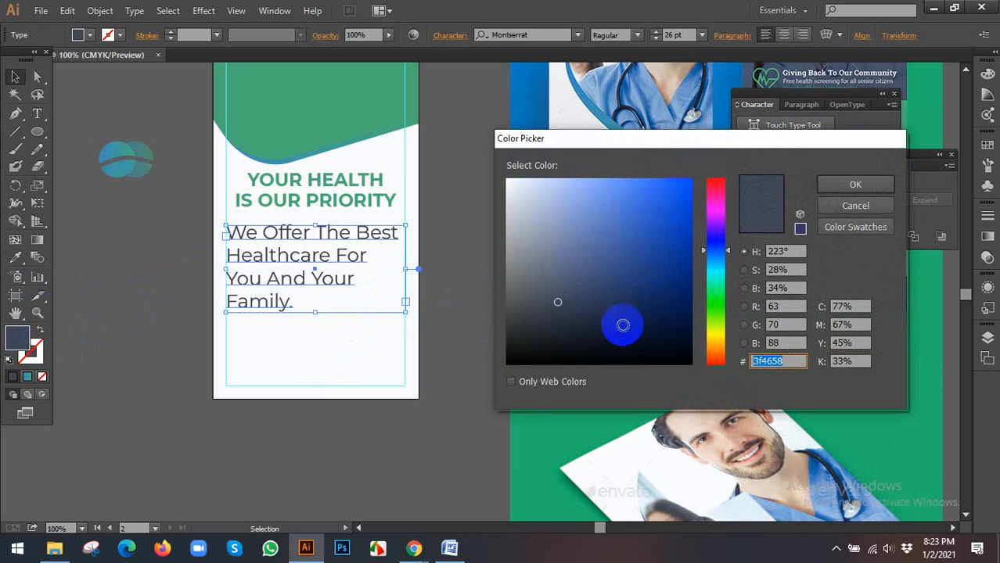
left_click(855, 184)
left_click(889, 189)
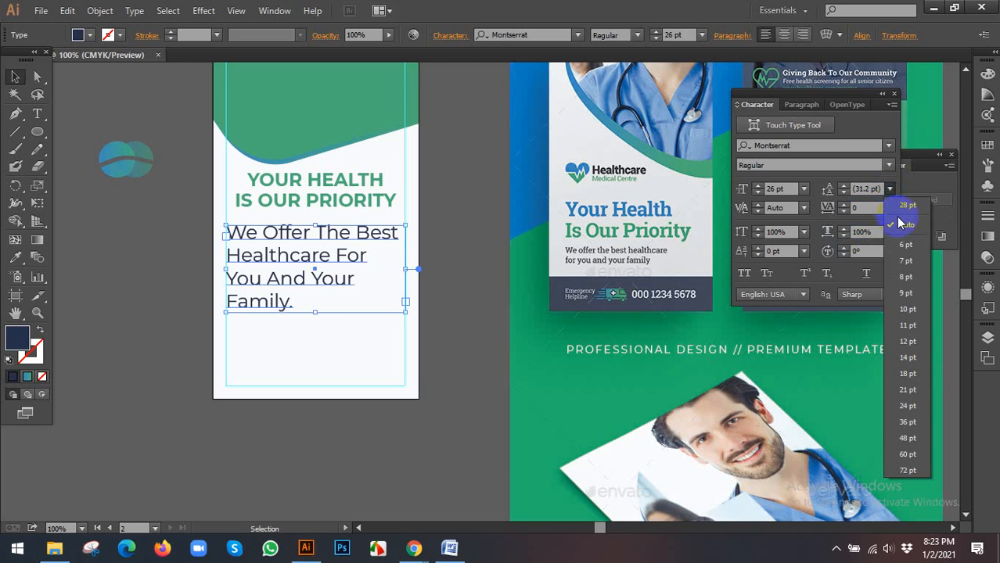
left_click(332, 346)
Move the tagline and the headline slightly lower on the flyer, keeping the tagline beneath the headline.
left_click_drag(321, 350, 318, 344)
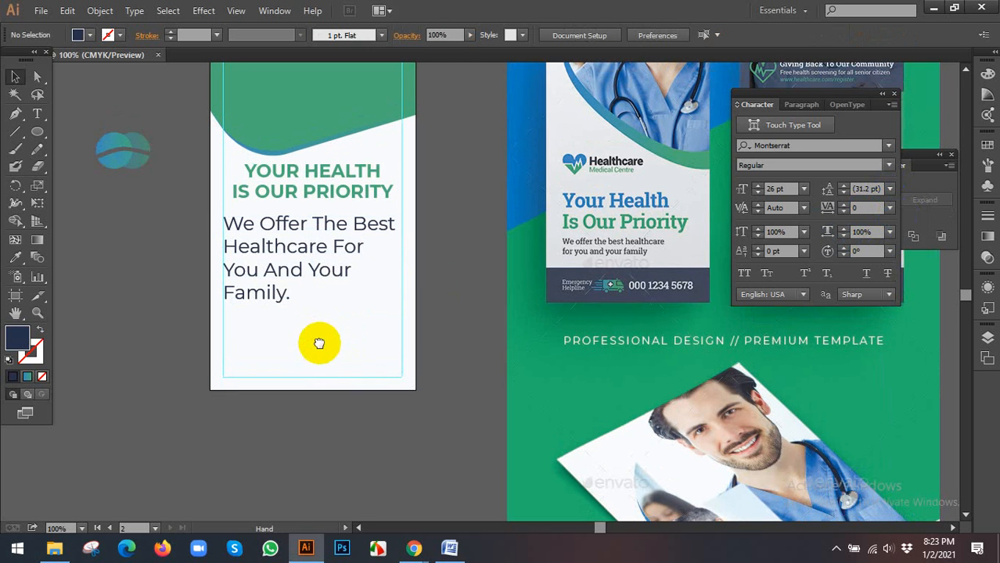
left_click(287, 274)
left_click_drag(288, 274, 293, 297)
left_click_drag(308, 202, 307, 223)
scroll(337, 290, "down", 1)
left_click(338, 305)
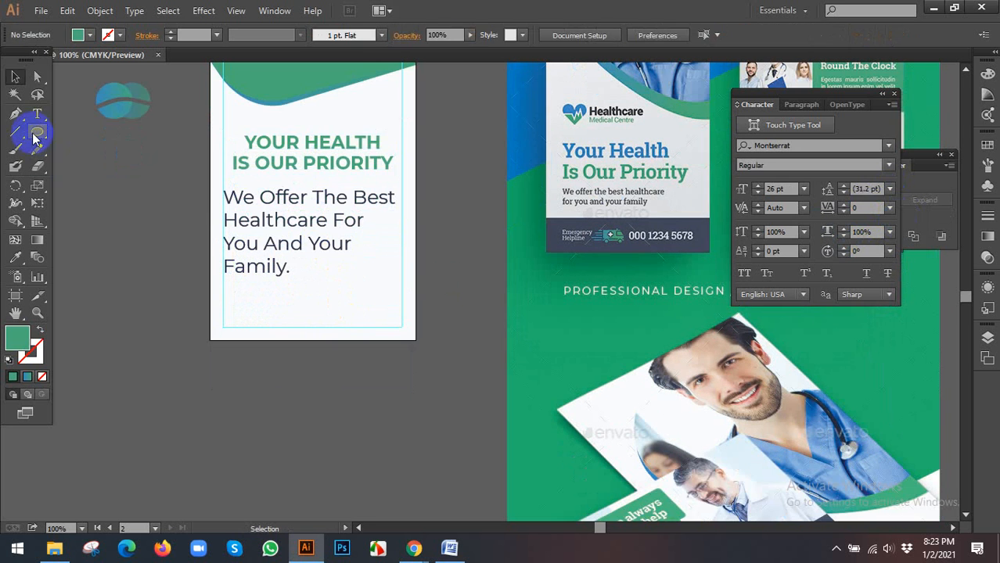
left_click_drag(37, 131, 78, 133)
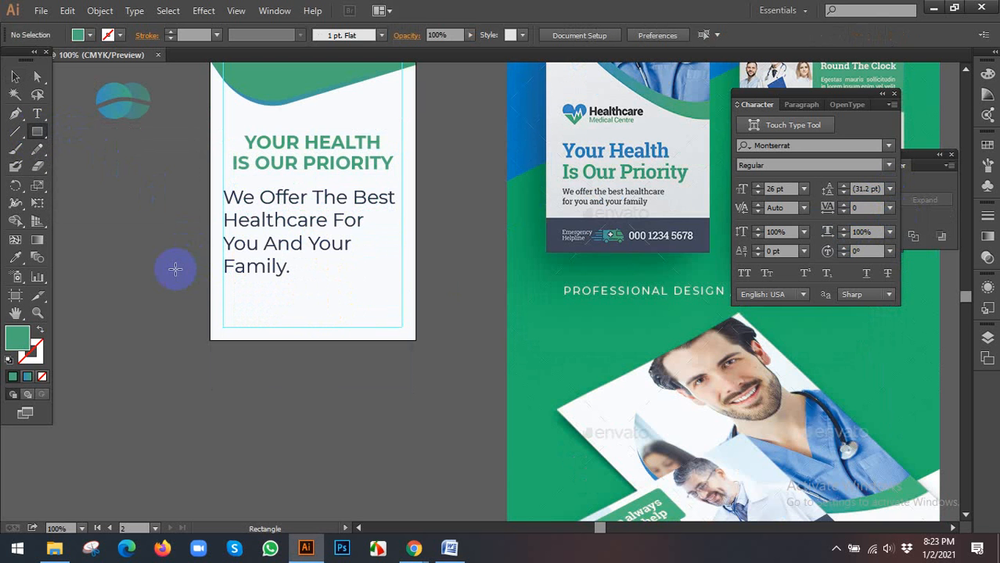
left_click(14, 76)
key("ctrl+minus")
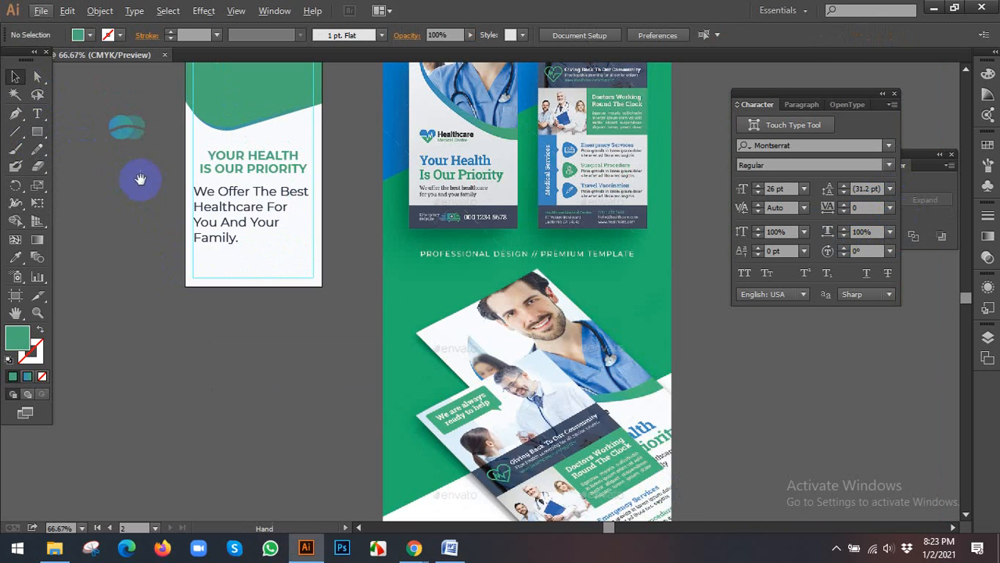
Scale the headline up evenly about its centre until it spans the side margin guides, at 27.64 pt.
left_click(291, 217)
key("ctrl+plus")
key("ctrl+plus")
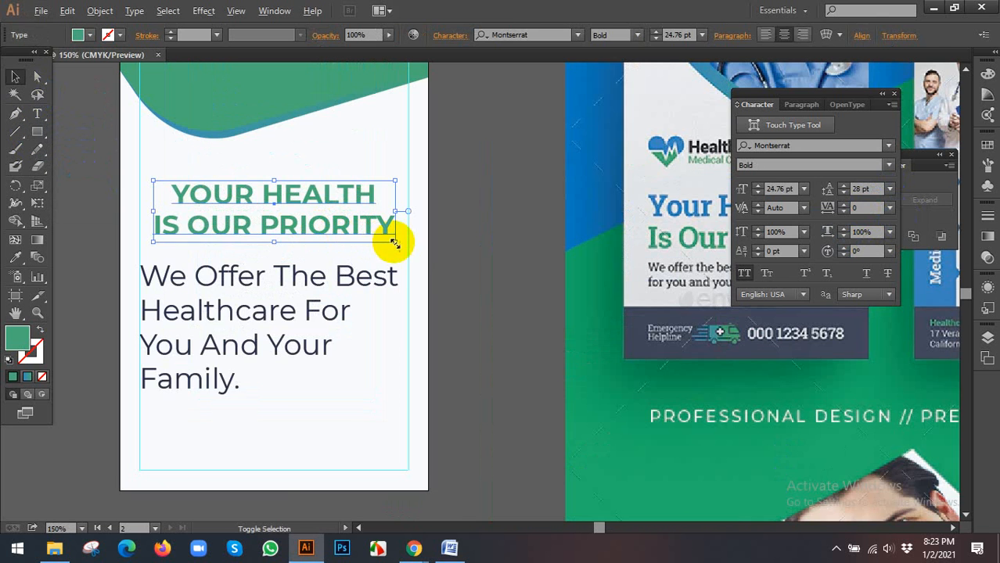
left_click_drag(395, 244, 408, 248)
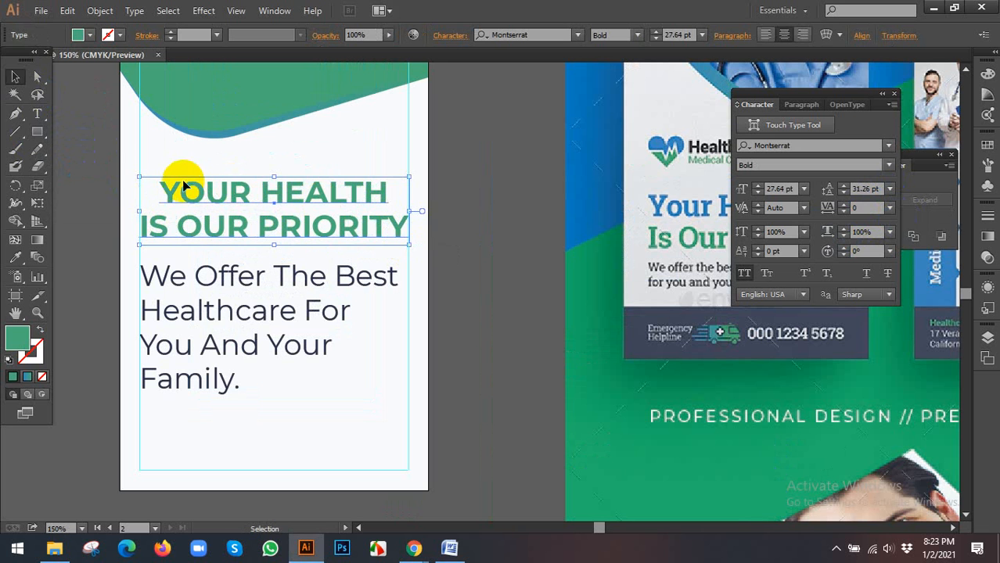
Enlarge only the headline's first line, "YOUR HEALTH", to 33 pt so it fills the width between the margin guides.
double_click(181, 183)
left_click_drag(157, 187, 455, 191)
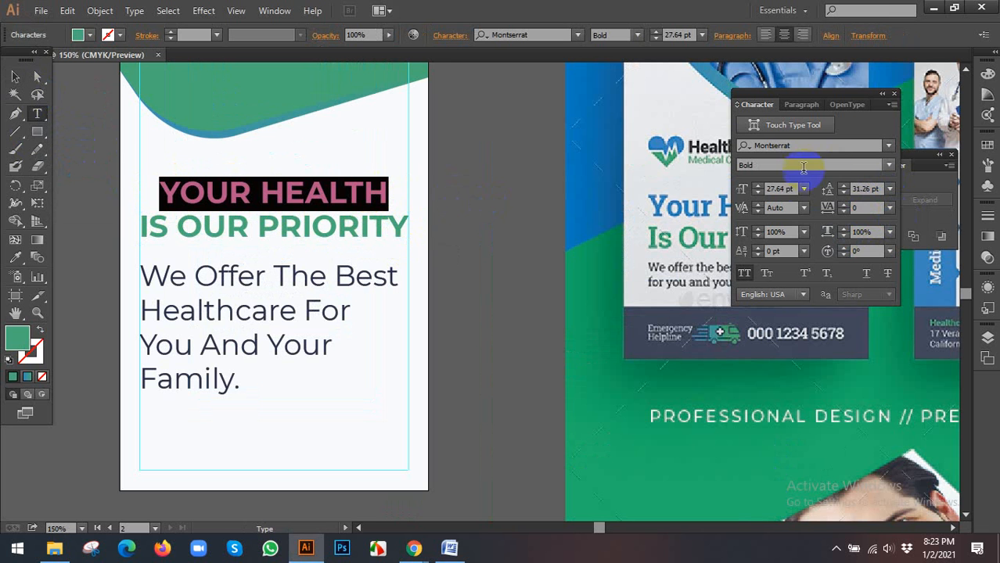
left_click(775, 188)
scroll(775, 189, "up", 5)
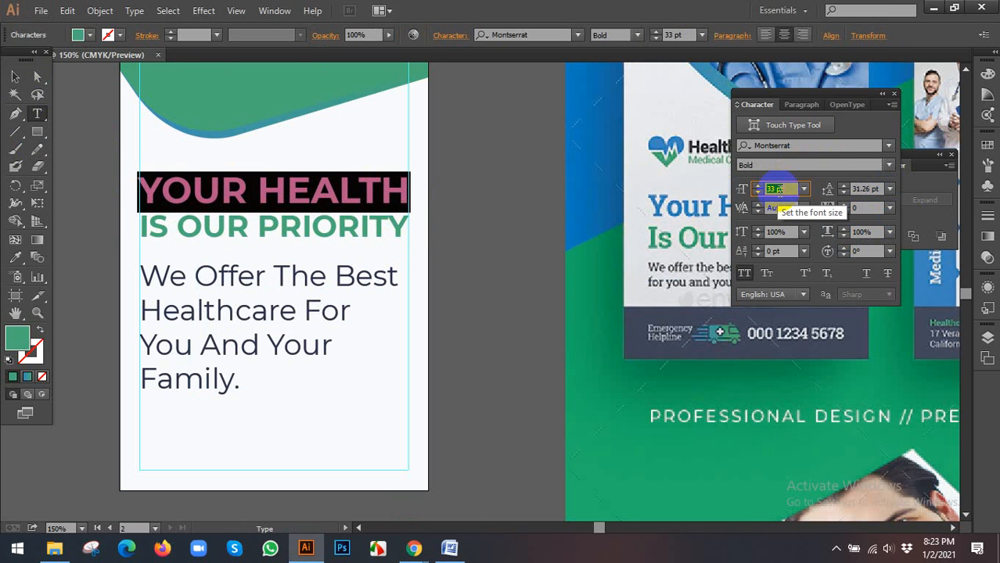
left_click(15, 76)
Change the headline's second line, "IS OUR PRIORITY", to the Regular font style.
double_click(227, 217)
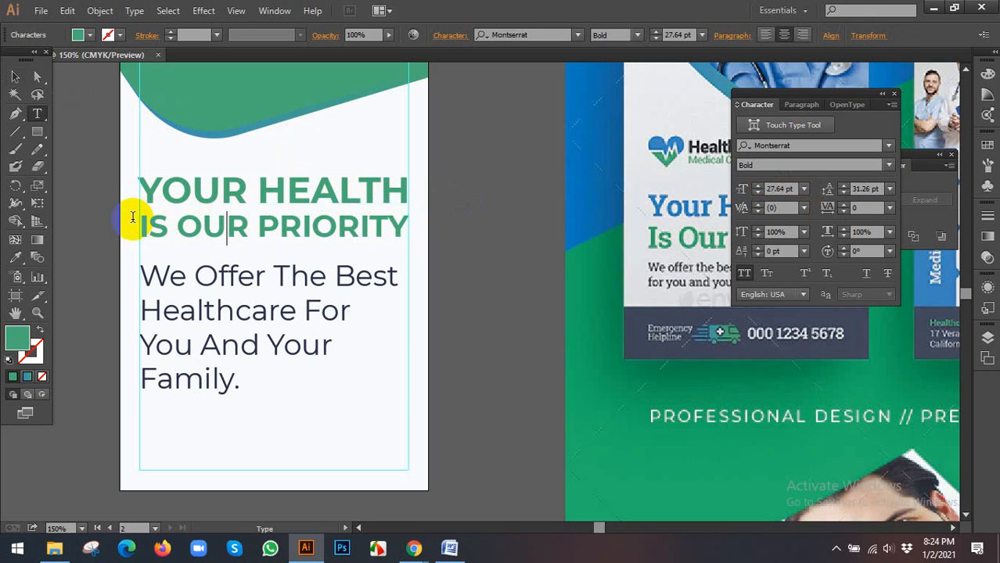
left_click_drag(134, 217, 445, 226)
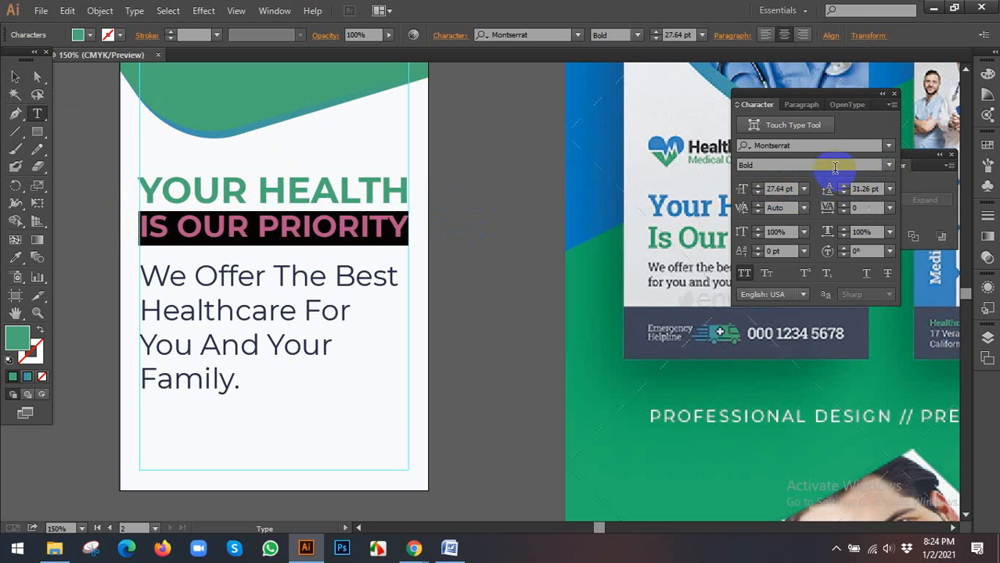
left_click(888, 164)
left_click(782, 181)
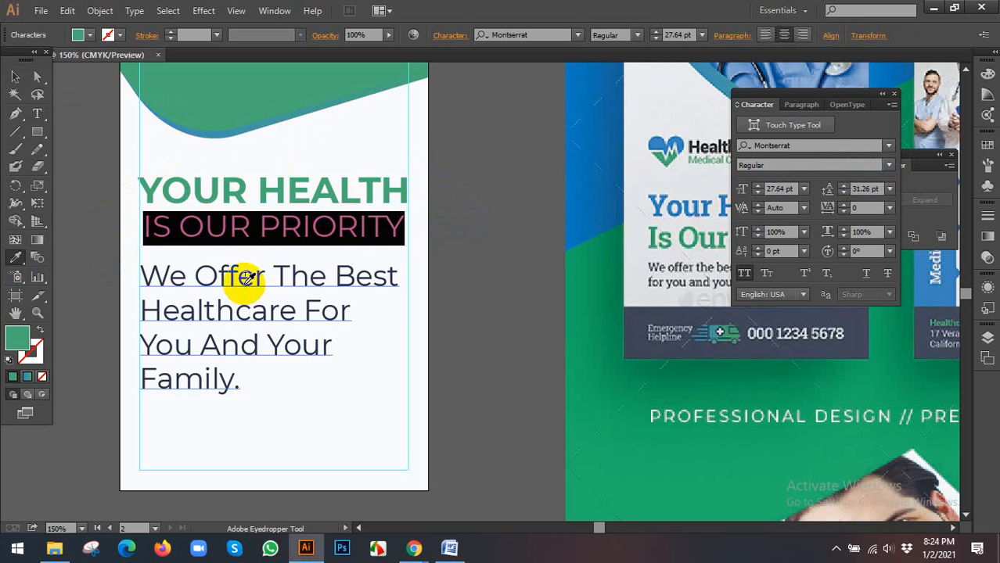
Recolour "IS OUR PRIORITY" by sampling the reference flyer's slate footer band and darkening it to navy.
left_click(648, 311)
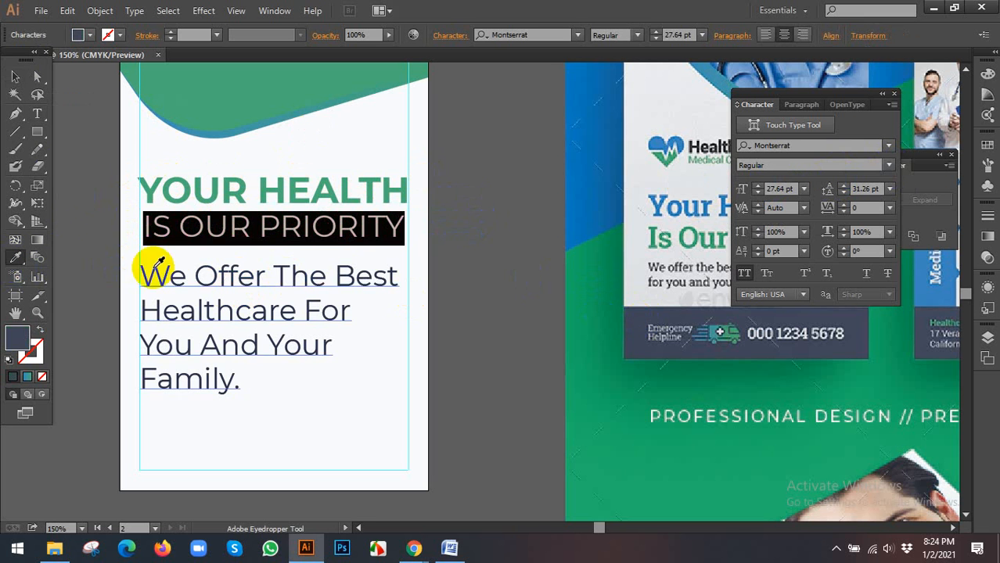
double_click(24, 338)
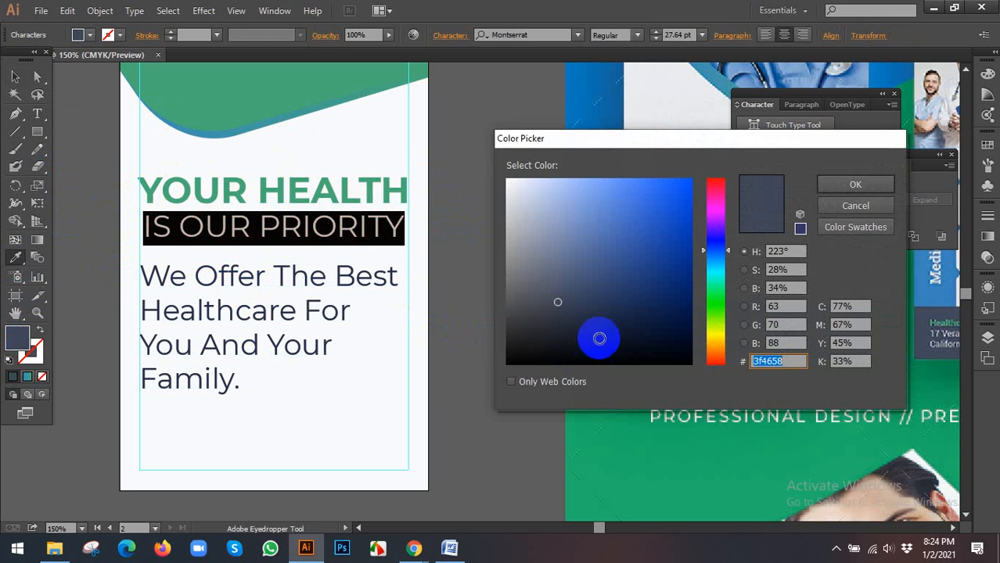
left_click(855, 186)
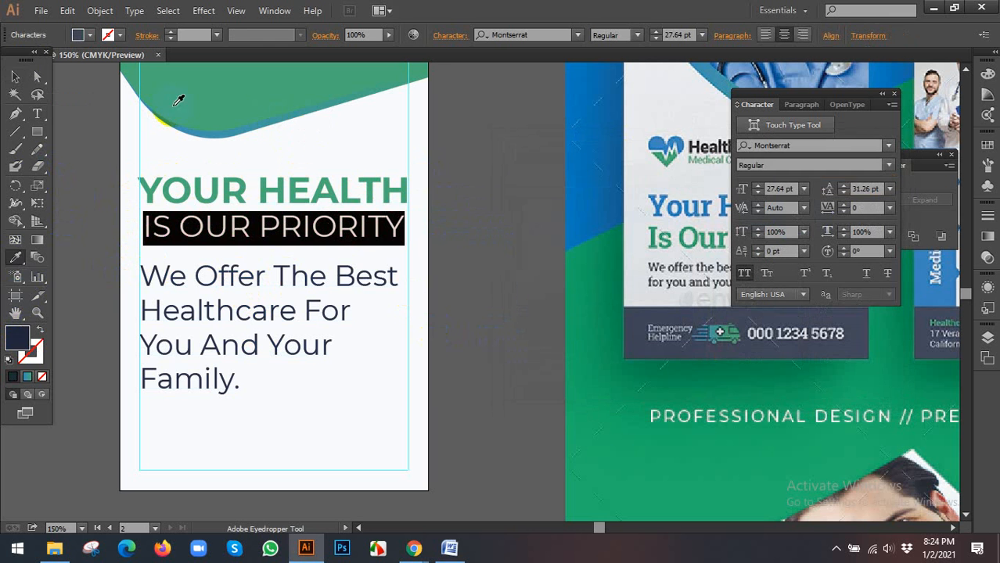
left_click(17, 78)
left_click(470, 268)
scroll(470, 269, "down", 1)
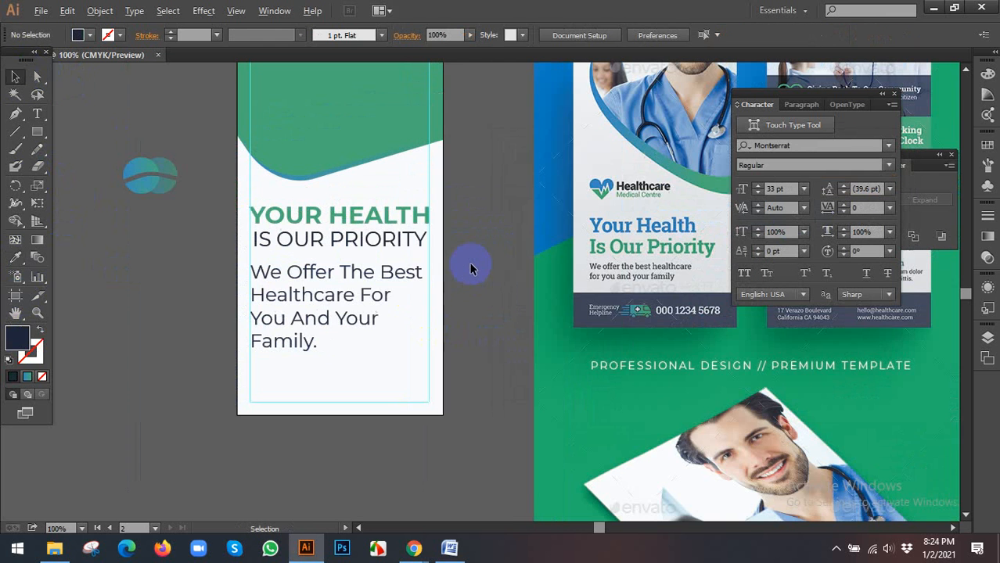
Recolour the tagline green by sampling the flyer's curved header shape.
left_click(313, 256)
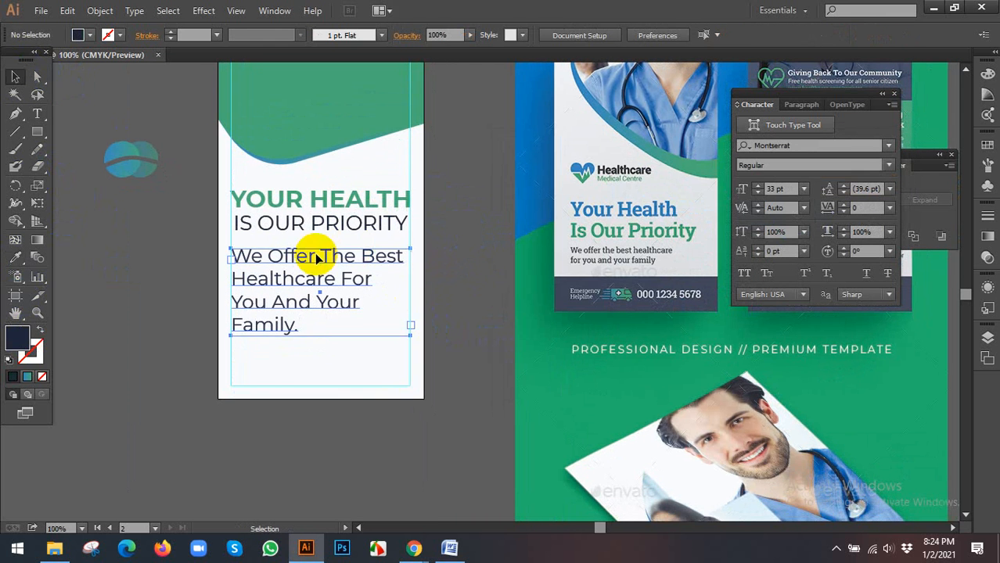
left_click(22, 263)
left_click(293, 117)
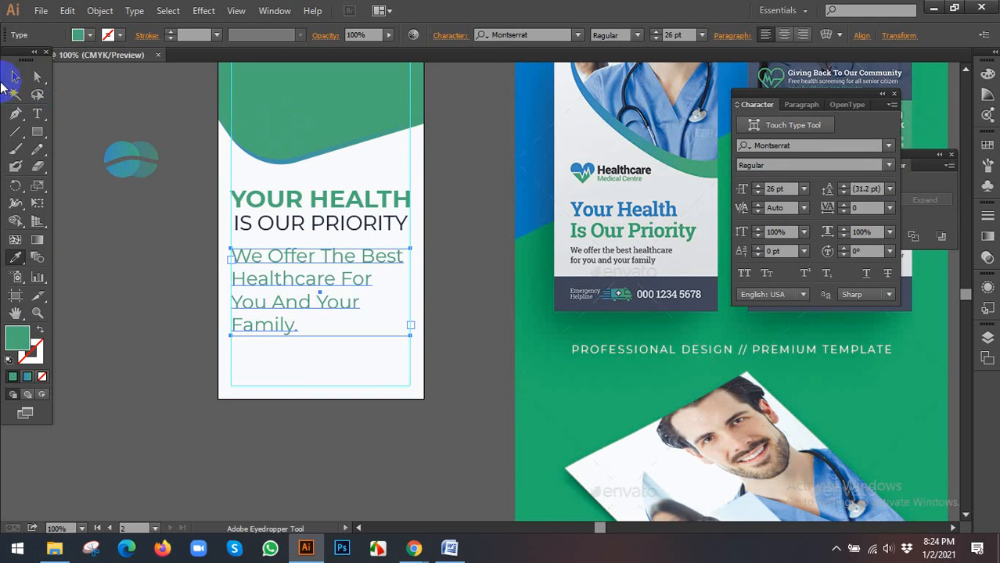
left_click(13, 78)
Set the leading of the two-line headline to 32 pt.
left_click(249, 223)
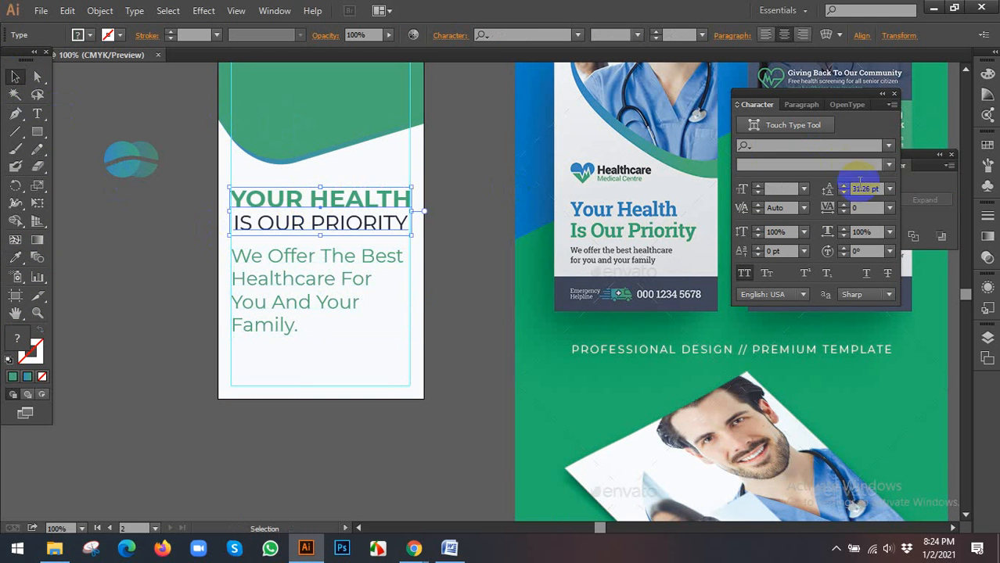
type("32")
key("Return")
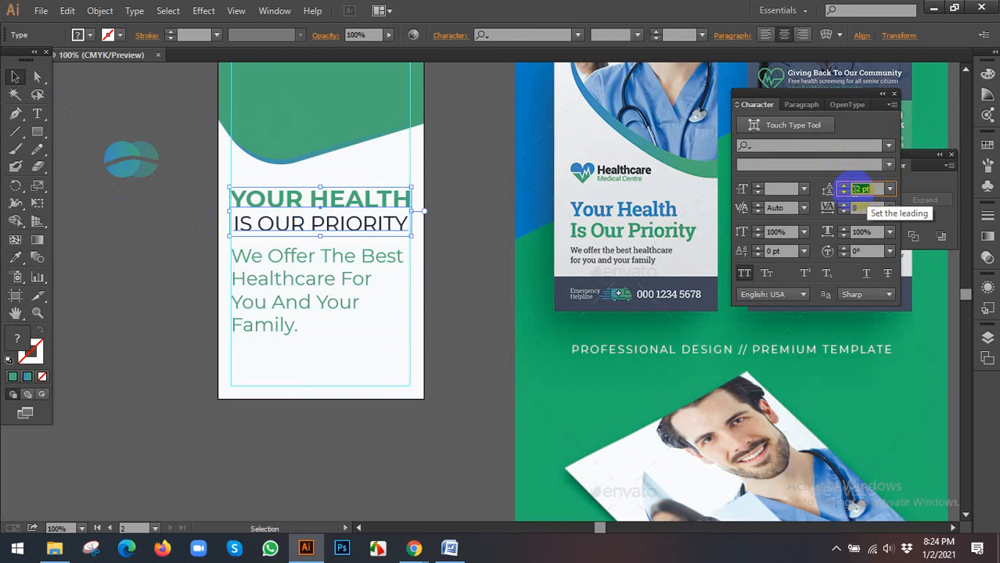
left_click(454, 260)
Duplicate the green curved header shape straight down so the copy overlaps the bottom edge of the flyer.
left_click_drag(457, 232, 454, 252)
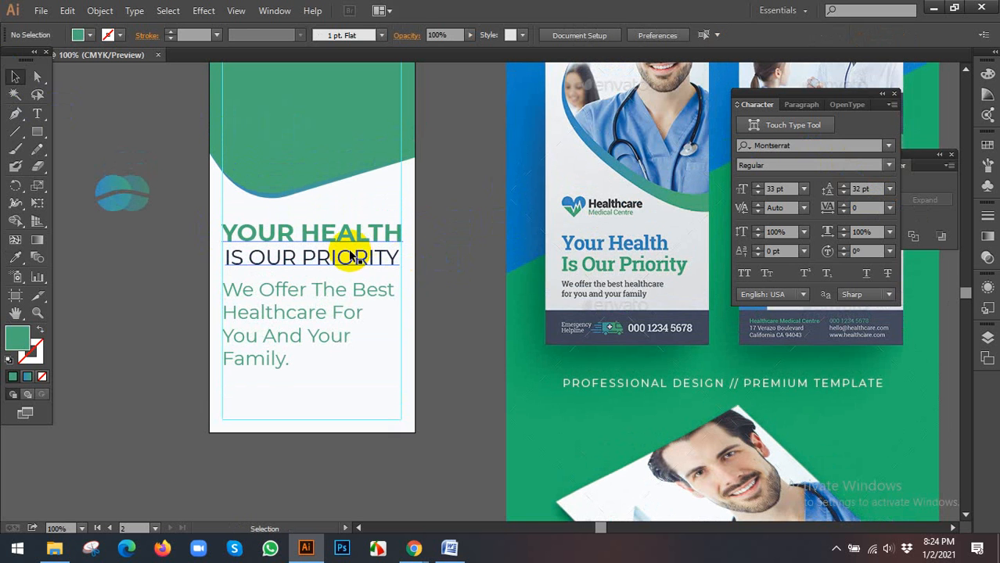
scroll(215, 253, "down", 1)
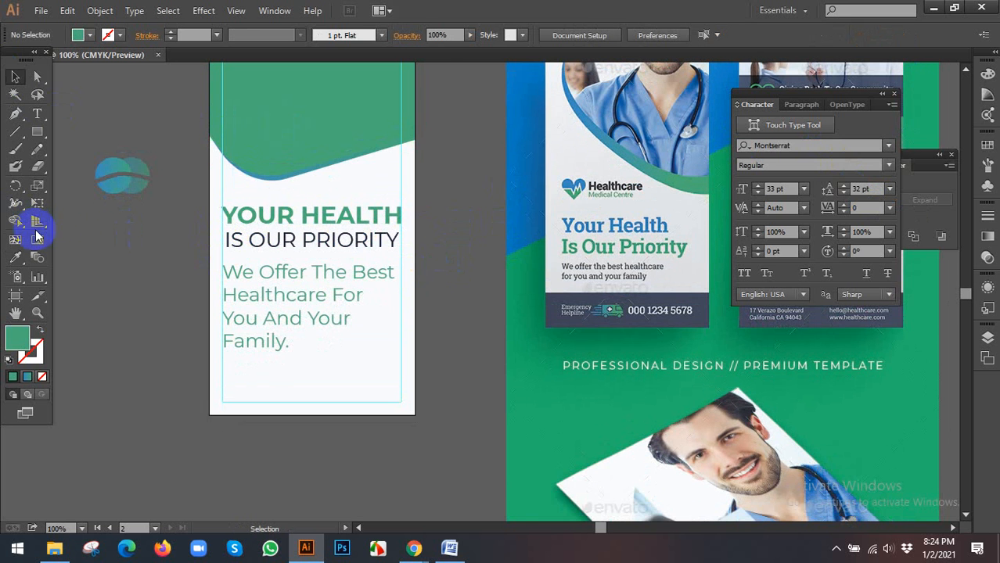
scroll(258, 204, "down", 1)
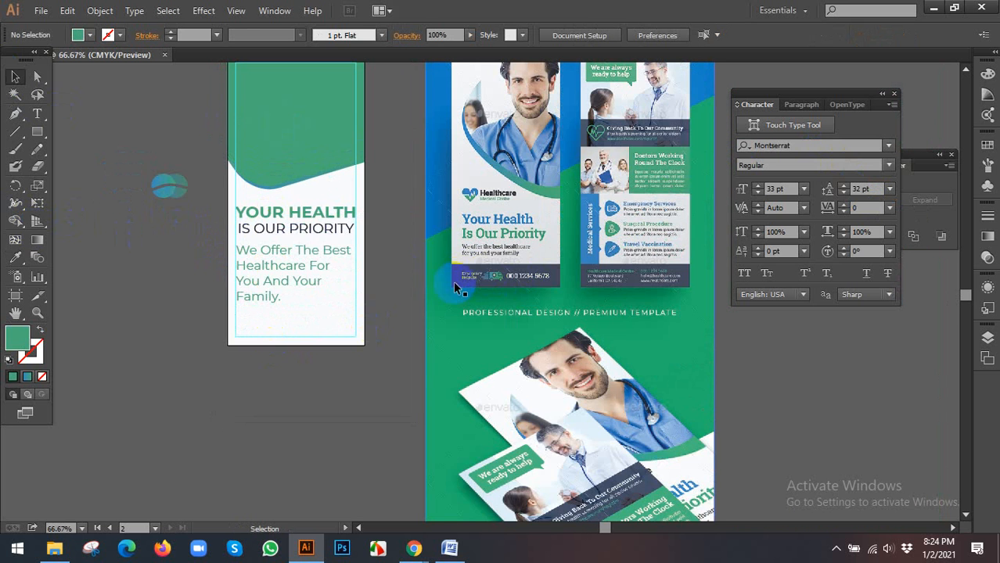
scroll(458, 284, "up", 3)
left_click_drag(207, 170, 370, 208)
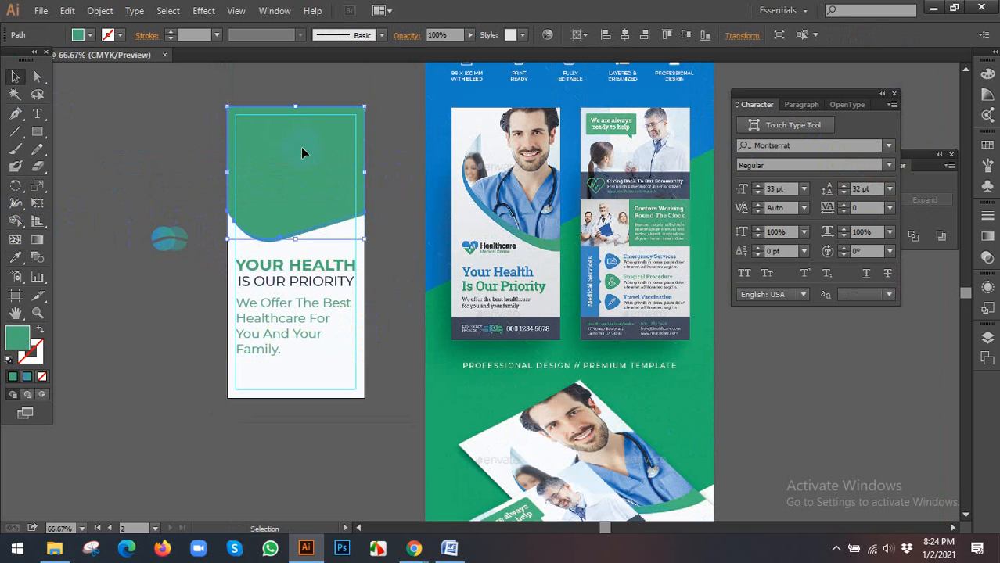
scroll(300, 147, "down", 2)
left_click_drag(300, 147, 287, 409)
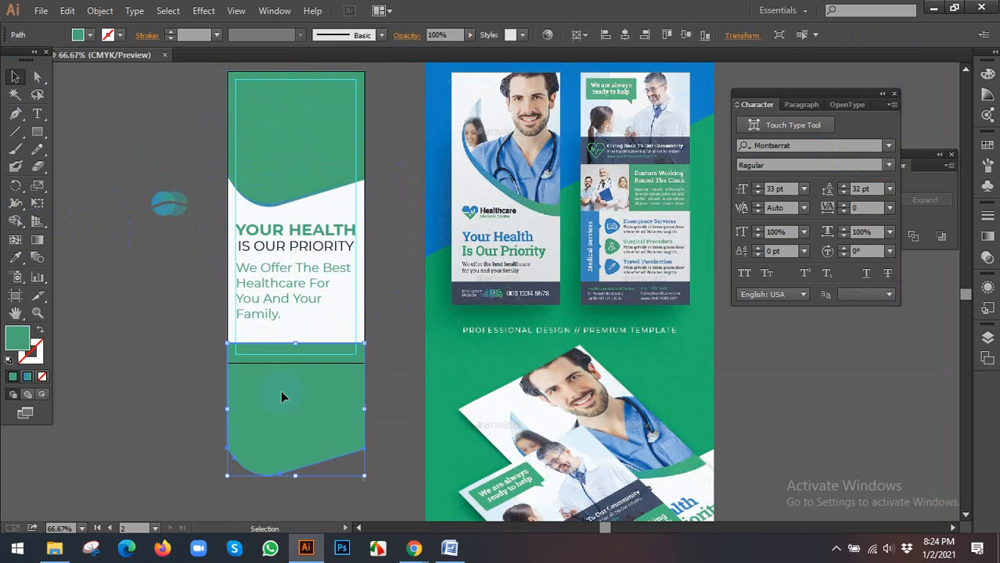
Reflect the copied green shape across the horizontal axis and move it up over the flyer's bottom edge.
right_click(280, 387)
mouse_move(331, 345)
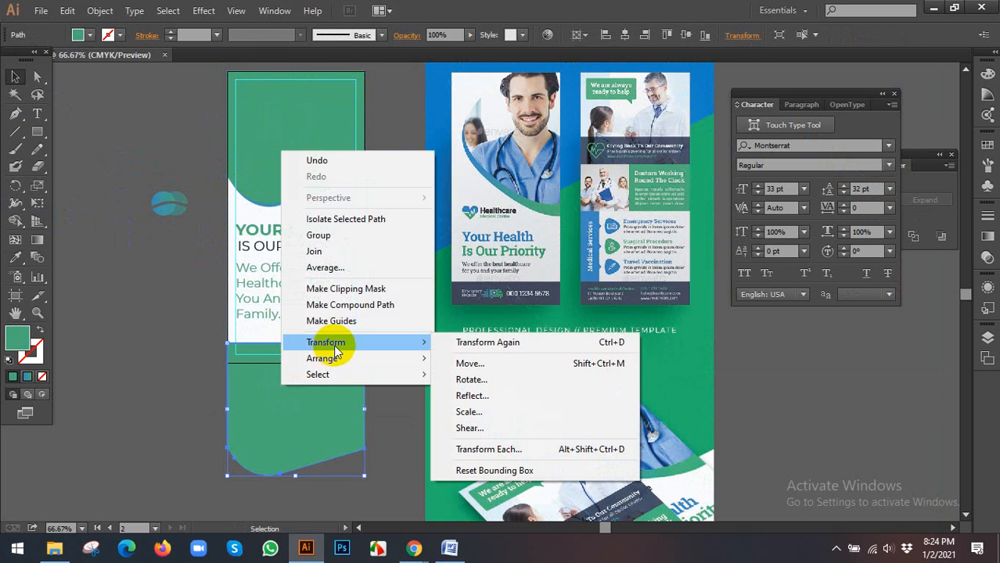
left_click(505, 396)
left_click(749, 267)
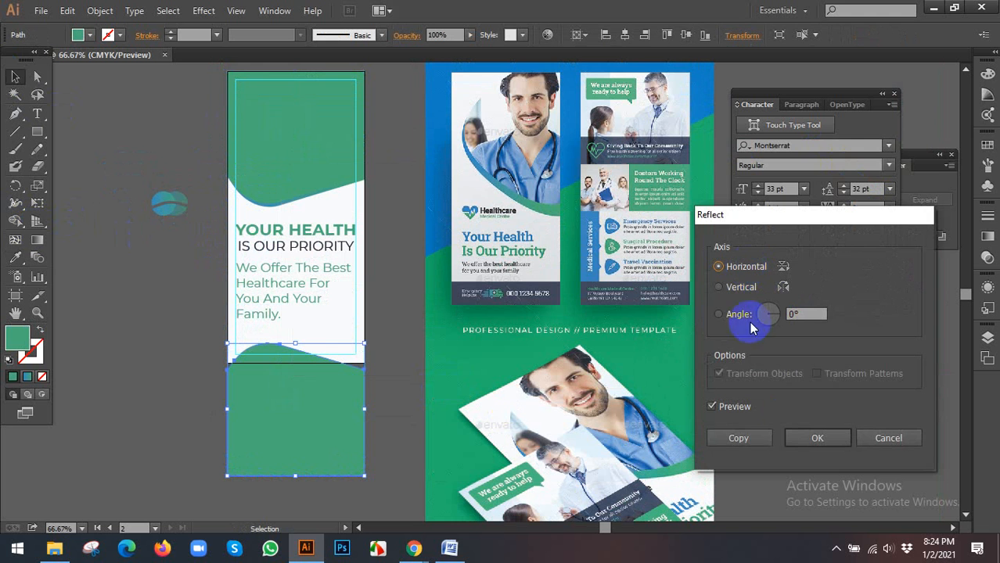
left_click(814, 440)
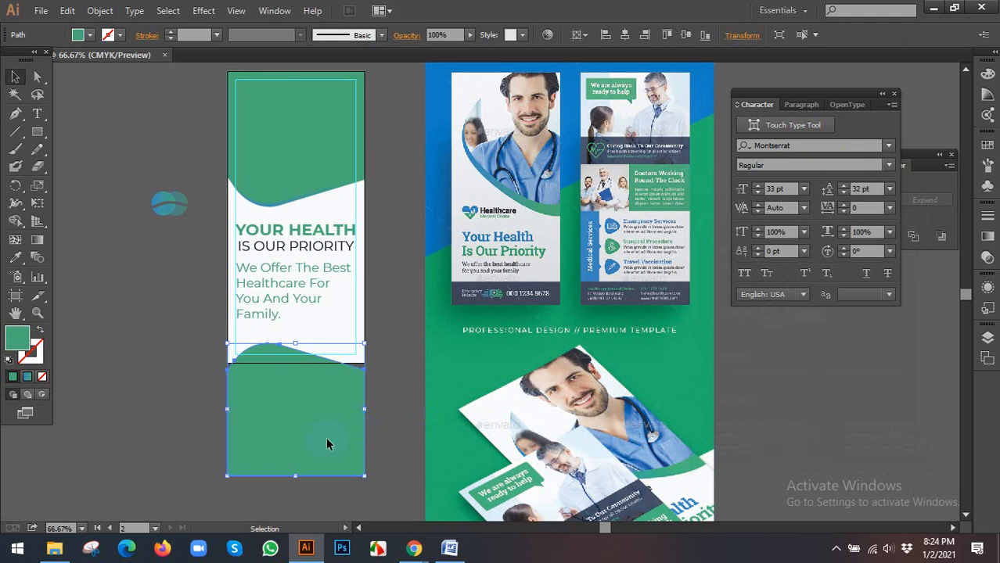
left_click_drag(326, 437, 327, 422)
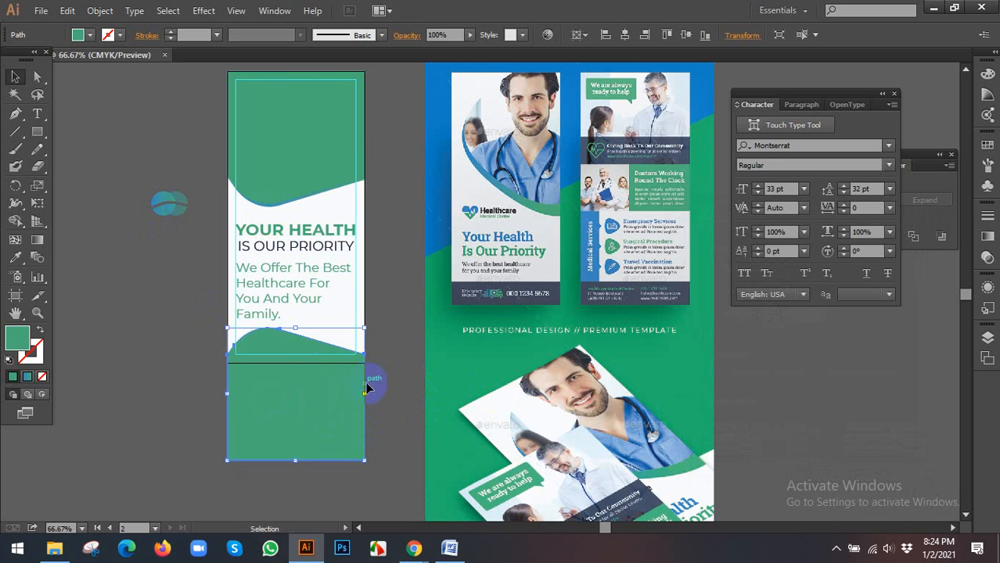
Reflect the green bottom shape across the vertical axis and nudge it slightly upward.
right_click(324, 381)
mouse_move(385, 337)
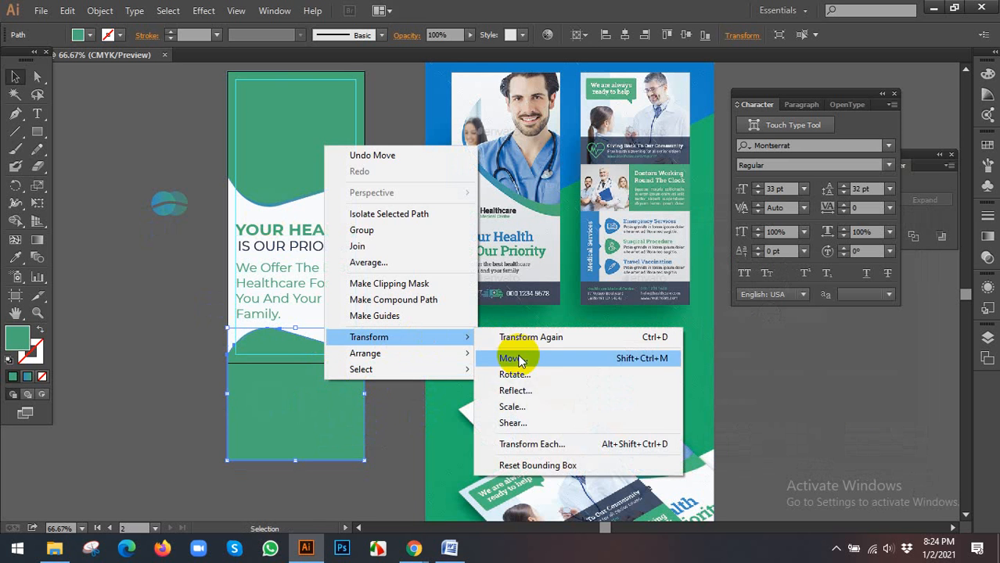
left_click(517, 395)
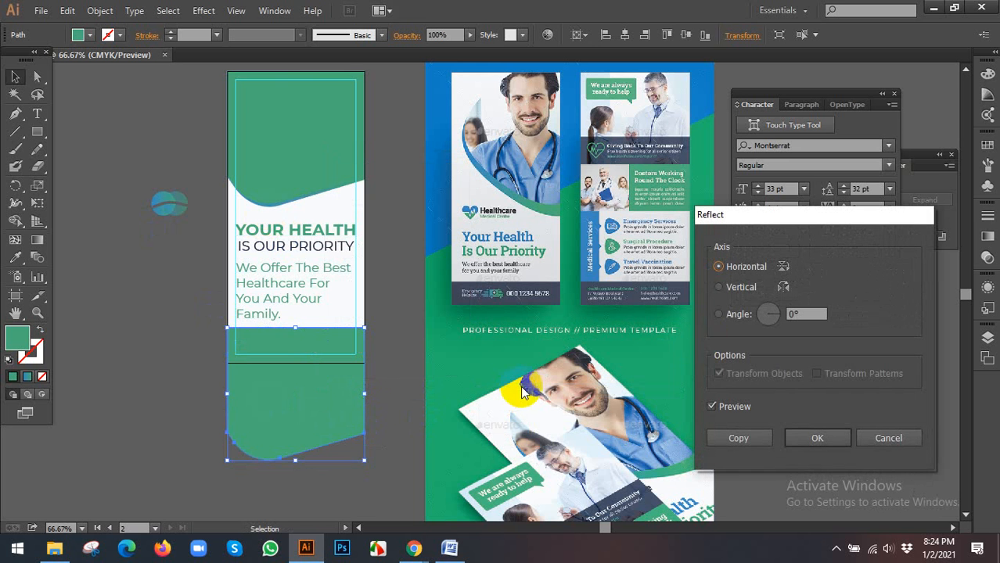
left_click(751, 288)
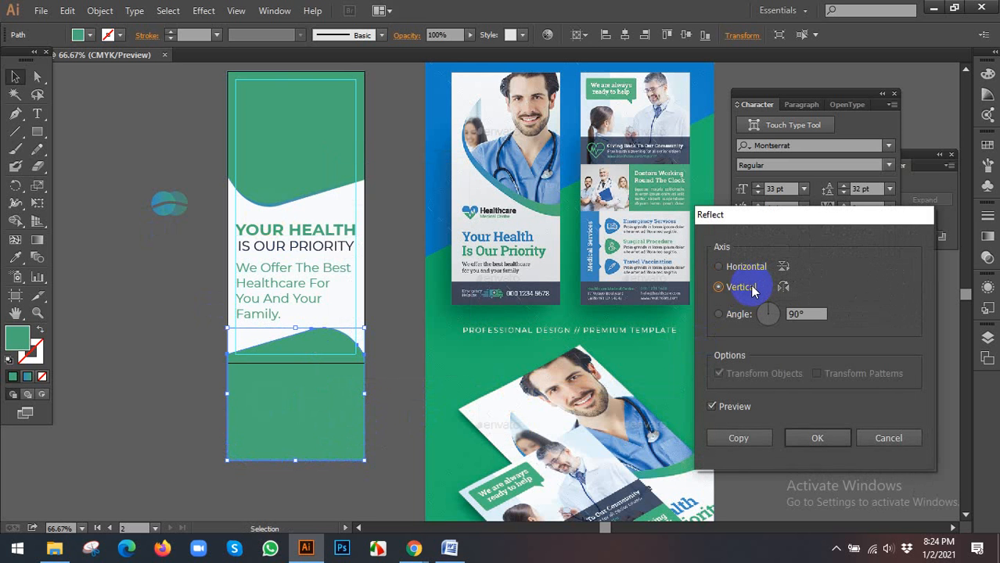
left_click(814, 439)
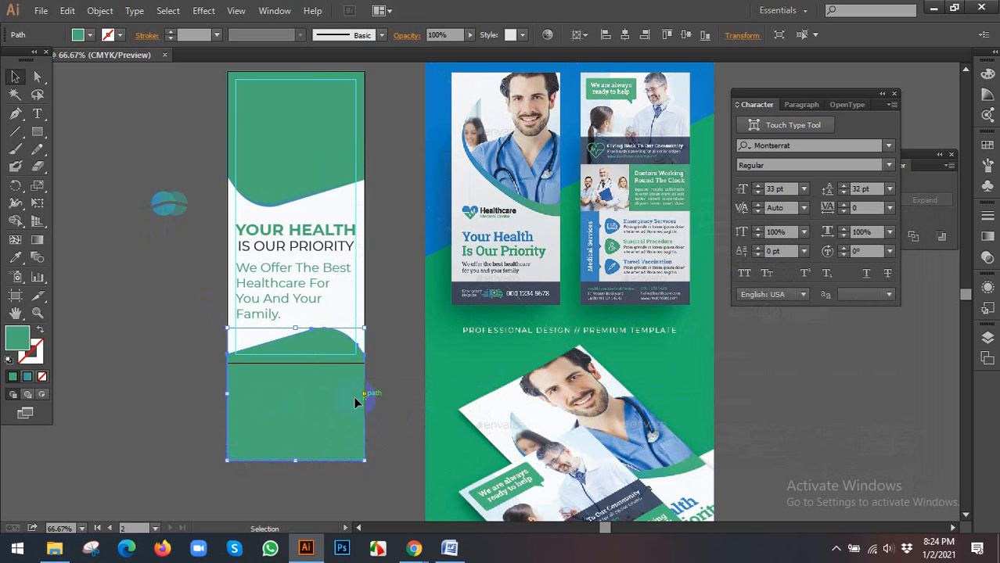
left_click(129, 392)
scroll(219, 377, "down", 2)
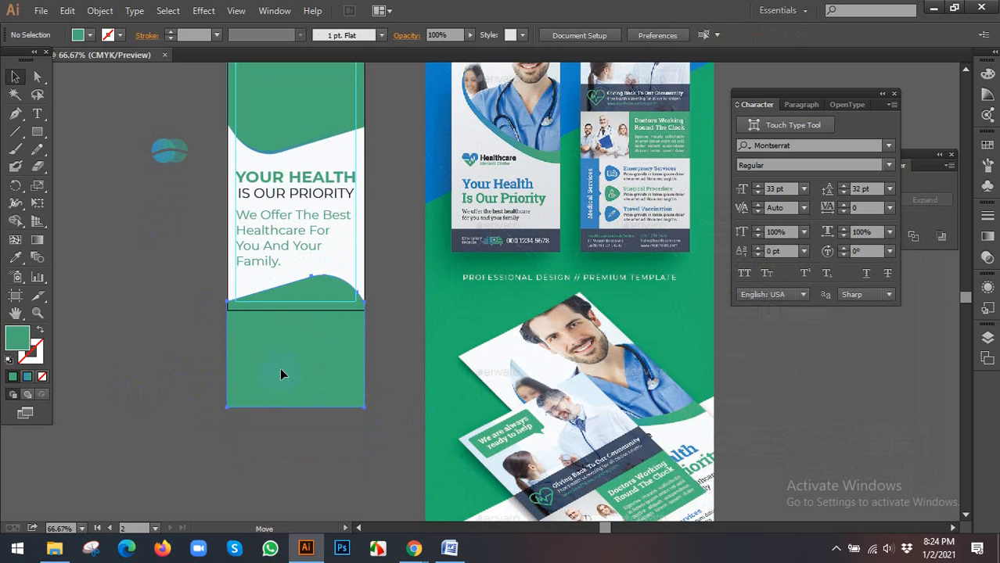
left_click_drag(281, 374, 287, 366)
scroll(291, 353, "up", 1)
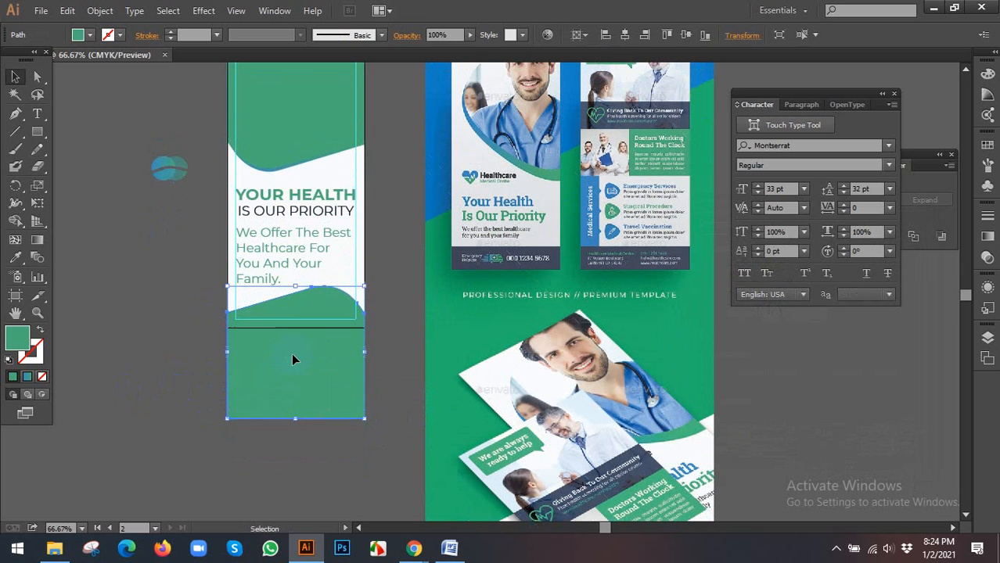
scroll(304, 379, "up", 2)
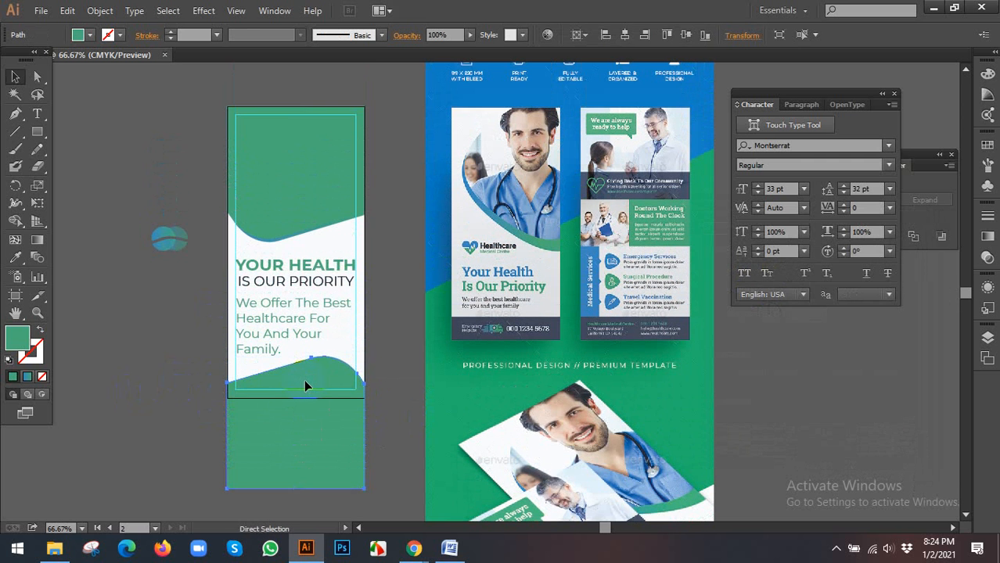
Replace the bottom copy with a grouped duplicate of the header's green shape and its blue edge.
left_click(286, 297)
left_click(308, 183)
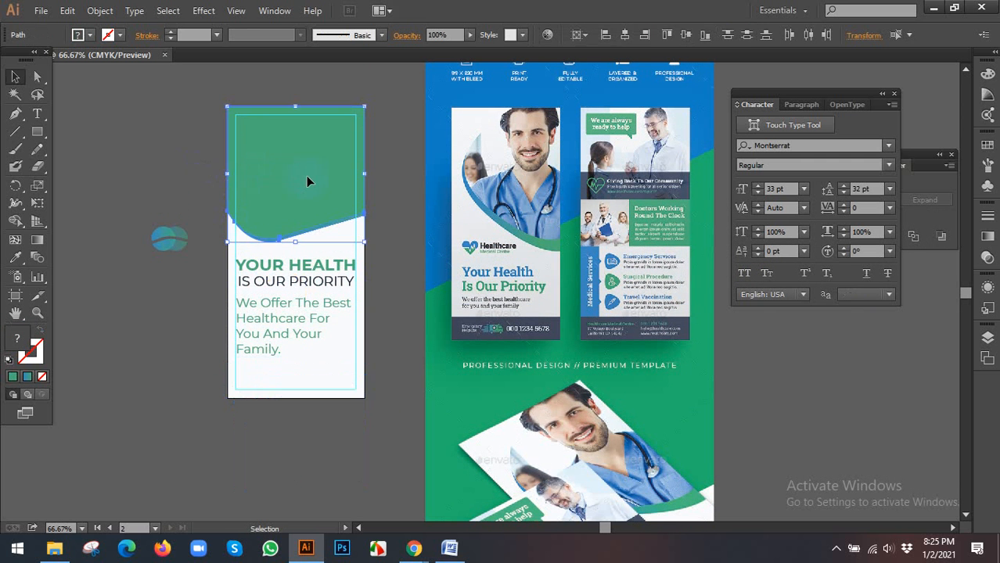
scroll(313, 172, "down", 2)
left_click_drag(319, 157, 309, 417)
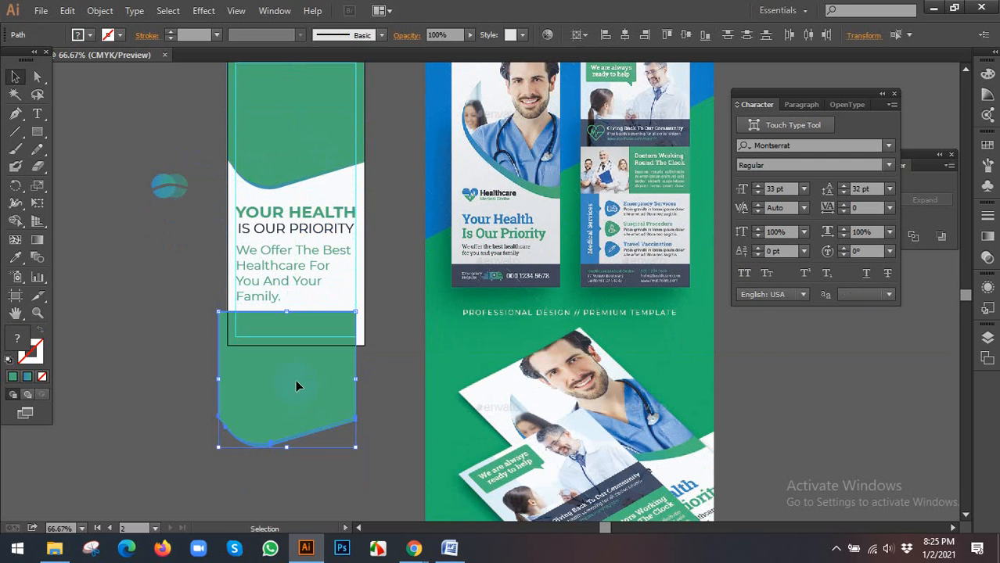
scroll(295, 368, "down", 1)
right_click(299, 342)
left_click(158, 312)
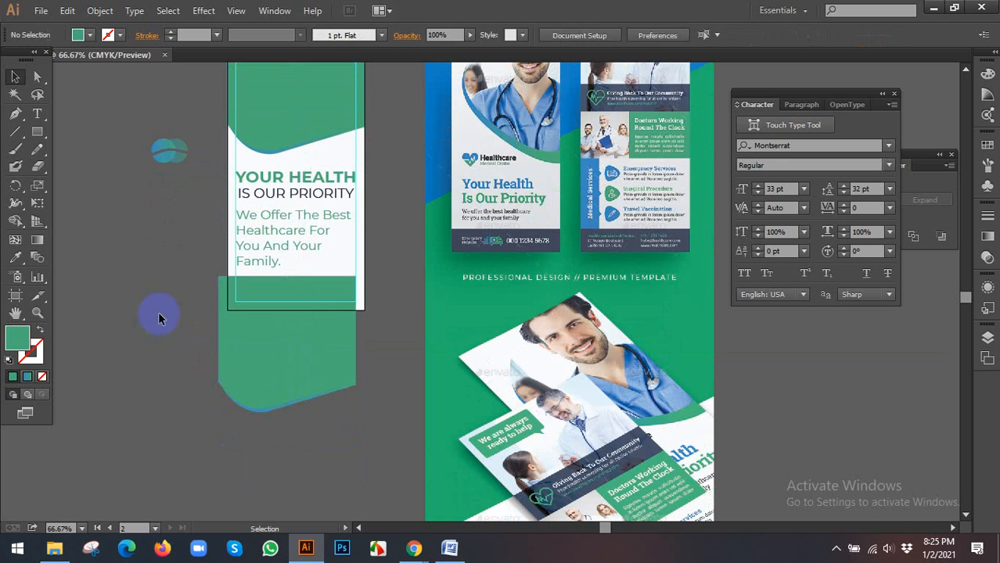
left_click(303, 382)
key("v")
Reflect the grouped footer copy across the horizontal axis.
right_click(298, 356)
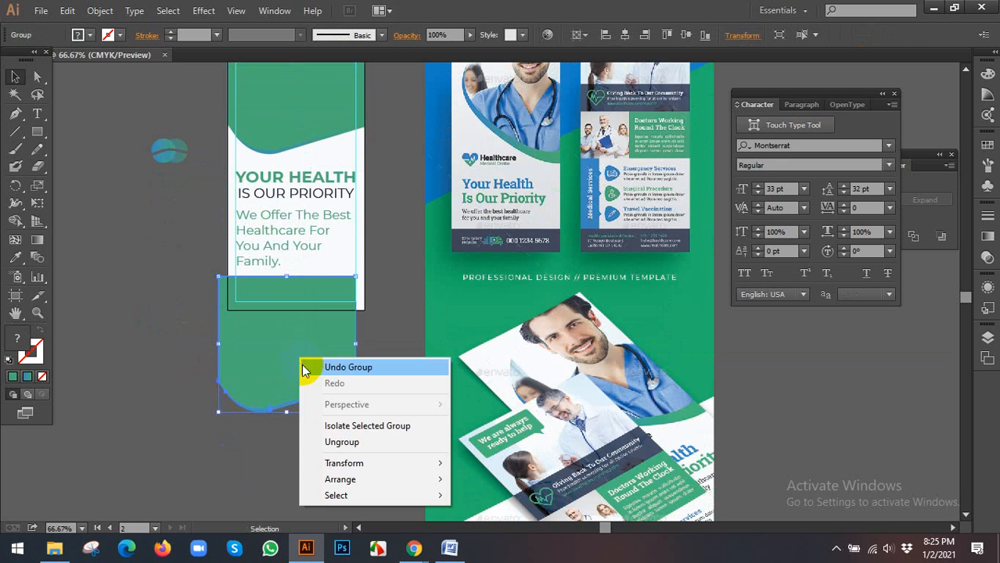
mouse_move(373, 468)
left_click(493, 388)
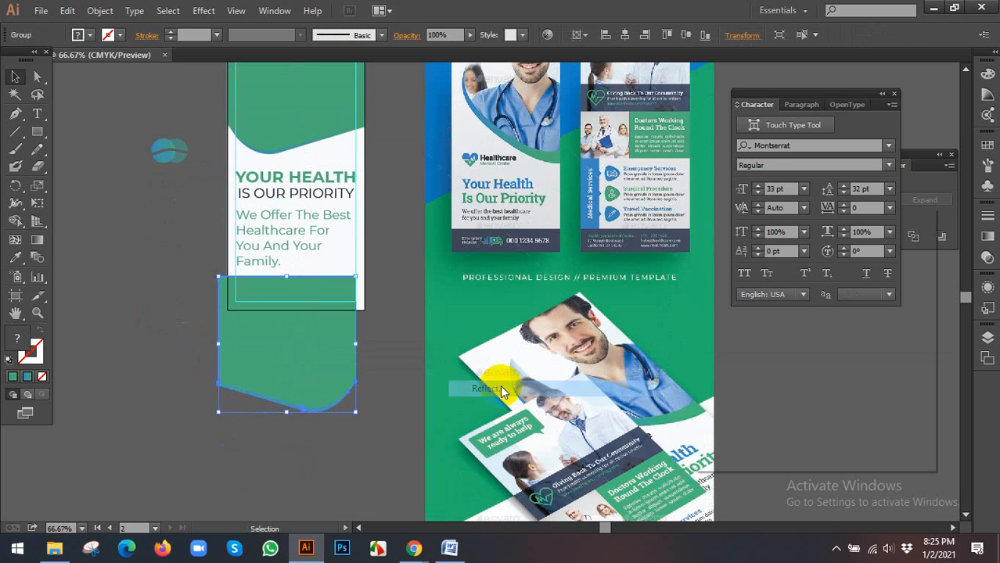
left_click(726, 268)
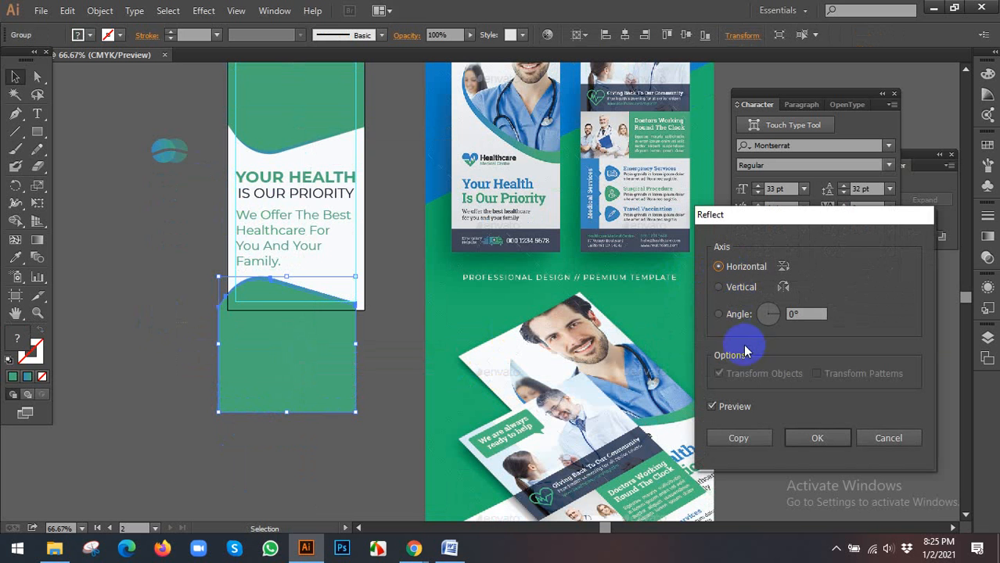
left_click(817, 438)
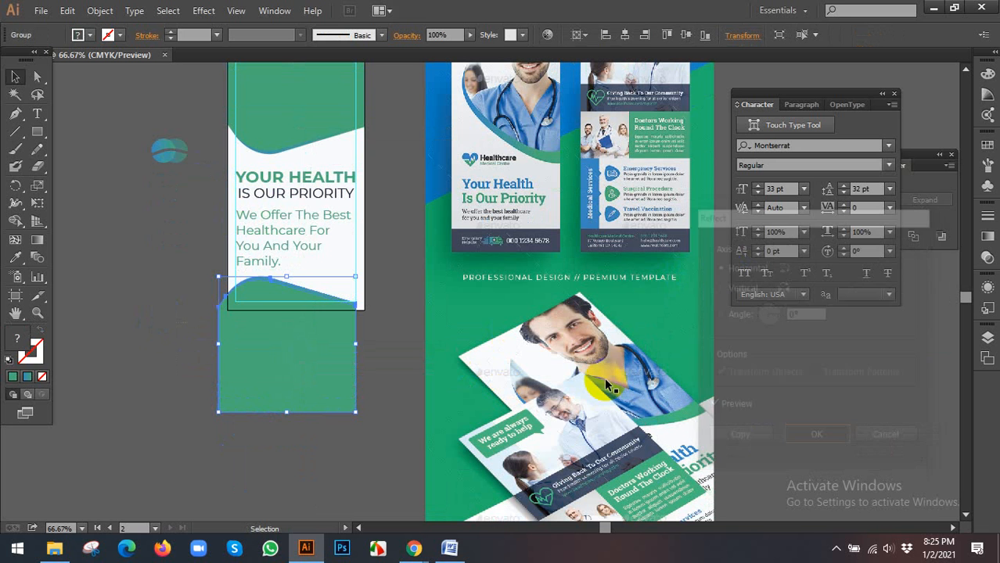
Reflect the grouped footer copy across the vertical axis so its crest mirrors the header curve.
right_click(282, 329)
mouse_move(350, 438)
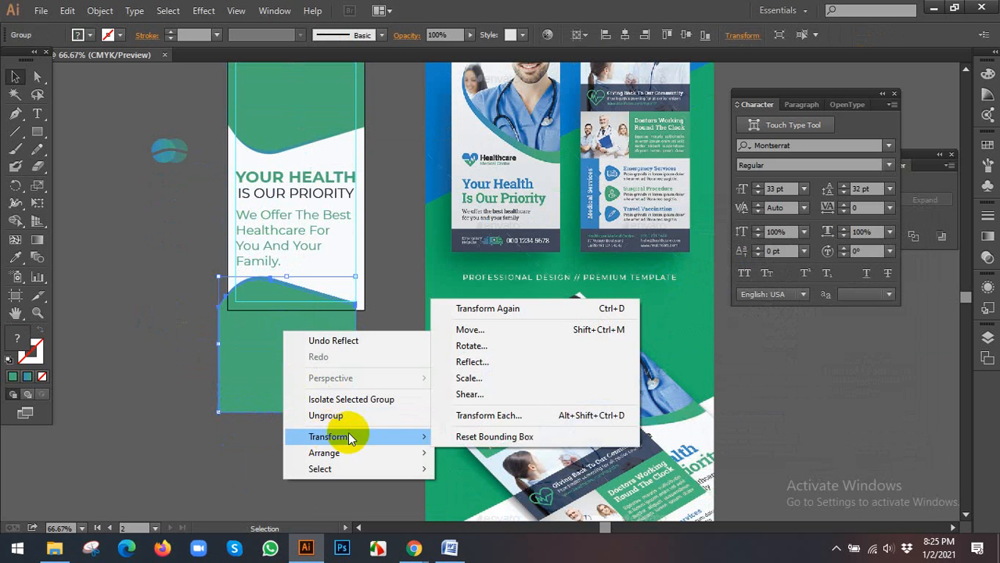
left_click(481, 362)
left_click(735, 288)
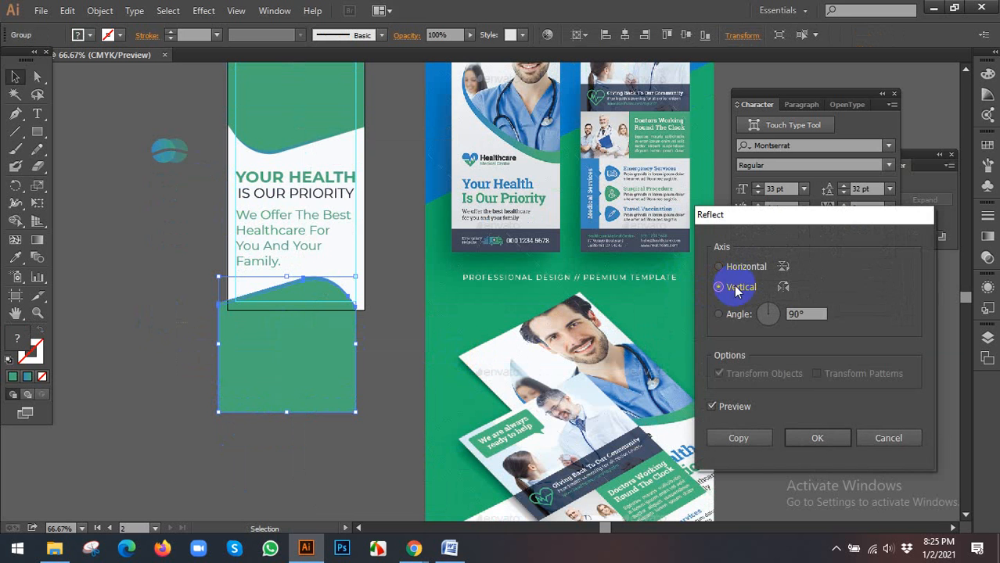
left_click(814, 438)
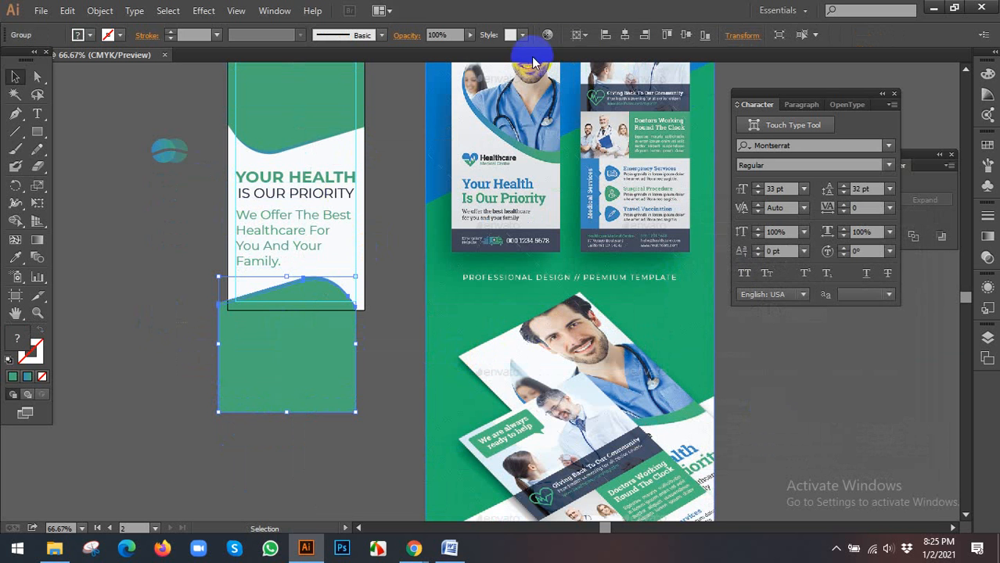
Centre the footer group horizontally on the flyer and move it up slightly.
left_click(626, 36)
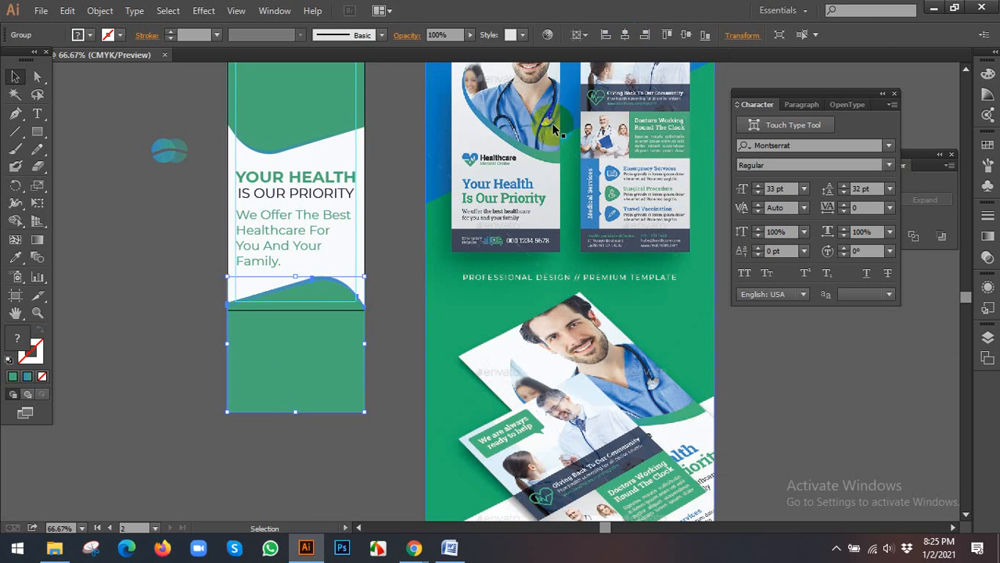
left_click(400, 290)
scroll(329, 307, "down", 2)
scroll(317, 297, "up", 1)
mouse_move(316, 312)
left_mouse_down()
mouse_move(316, 300)
mouse_move(321, 320)
left_mouse_up()
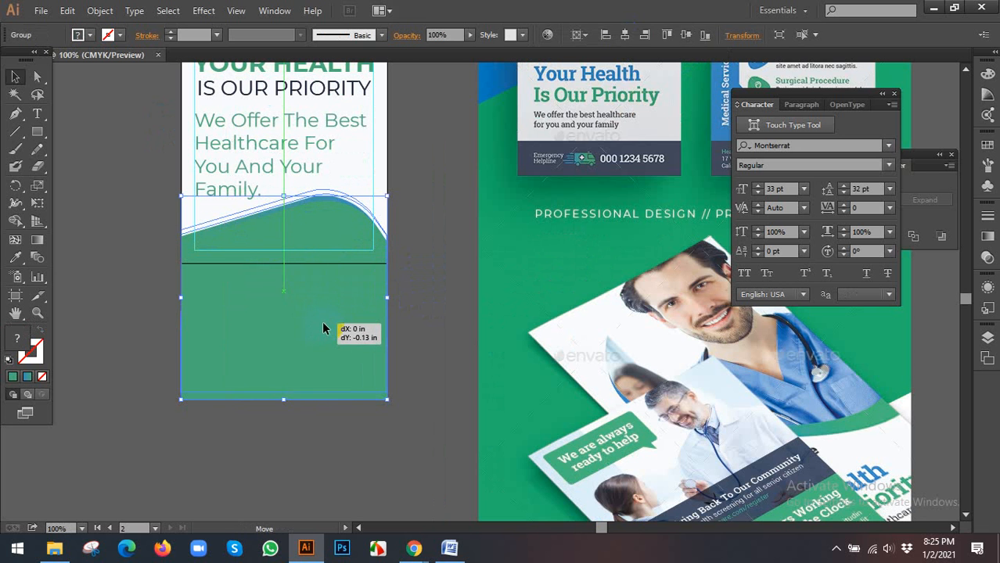
left_click(418, 295)
scroll(289, 343, "up", 1)
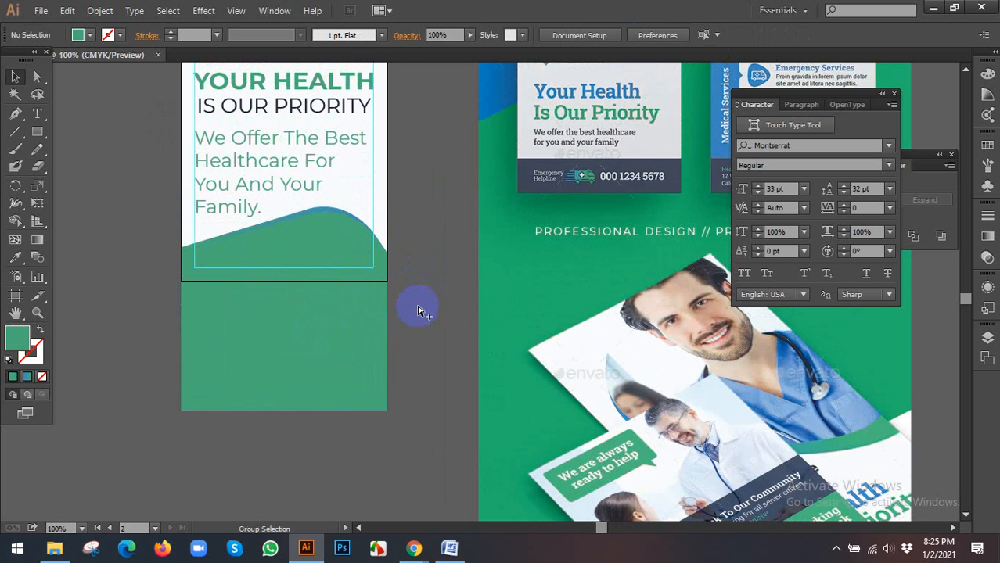
Unlock the white background and use Shape Builder with it to trim away the footer part hanging below the flyer.
key("ctrl+alt+2")
left_click(396, 178)
left_click(363, 163)
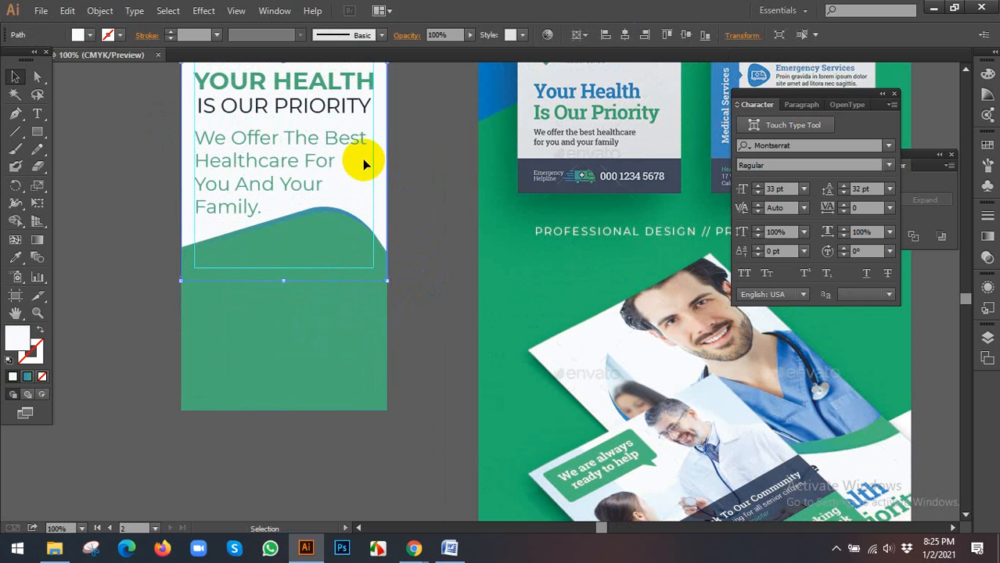
left_click(327, 327, "shift")
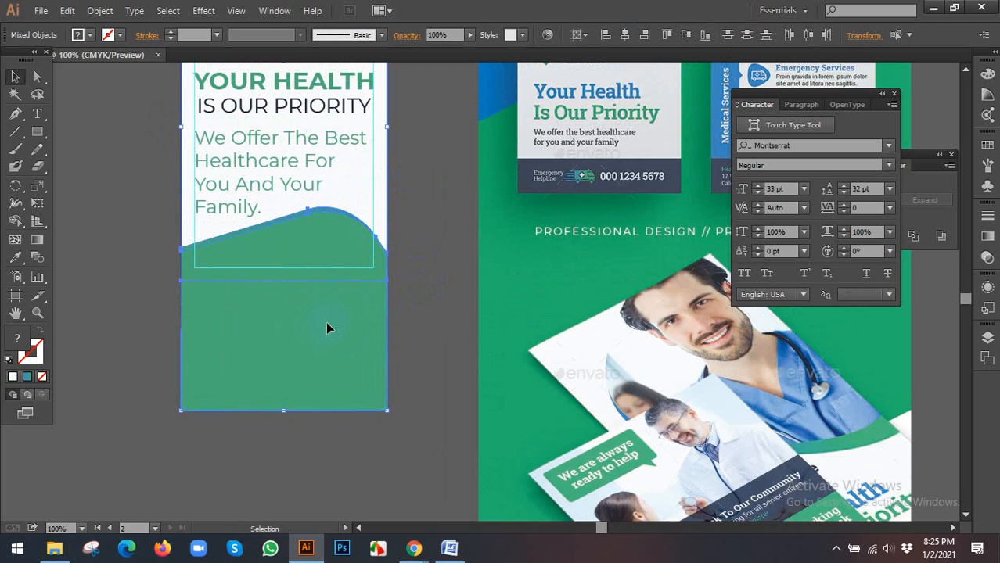
left_click(15, 220)
left_click(68, 219)
left_click(284, 335, "alt")
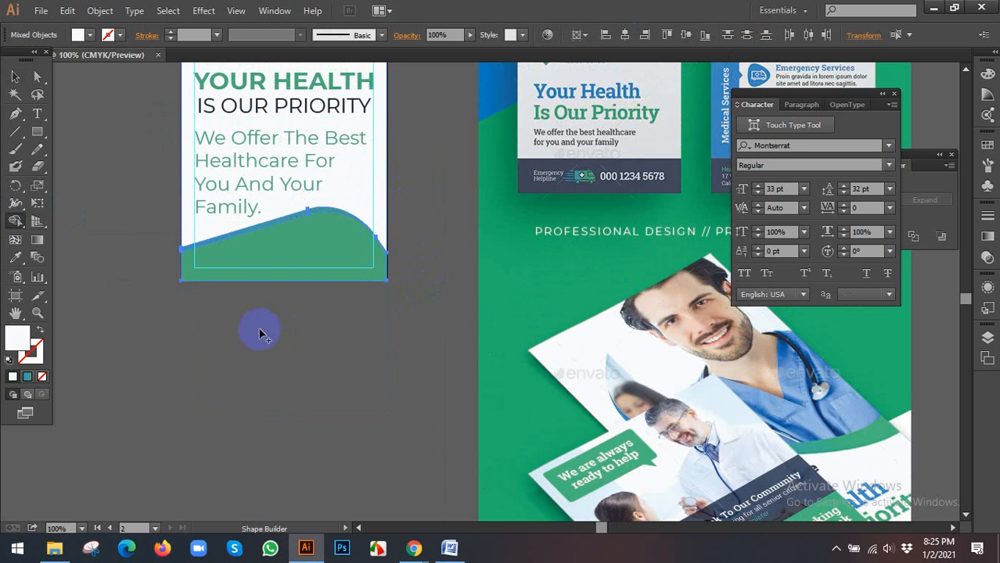
left_click(15, 76)
left_click(221, 330)
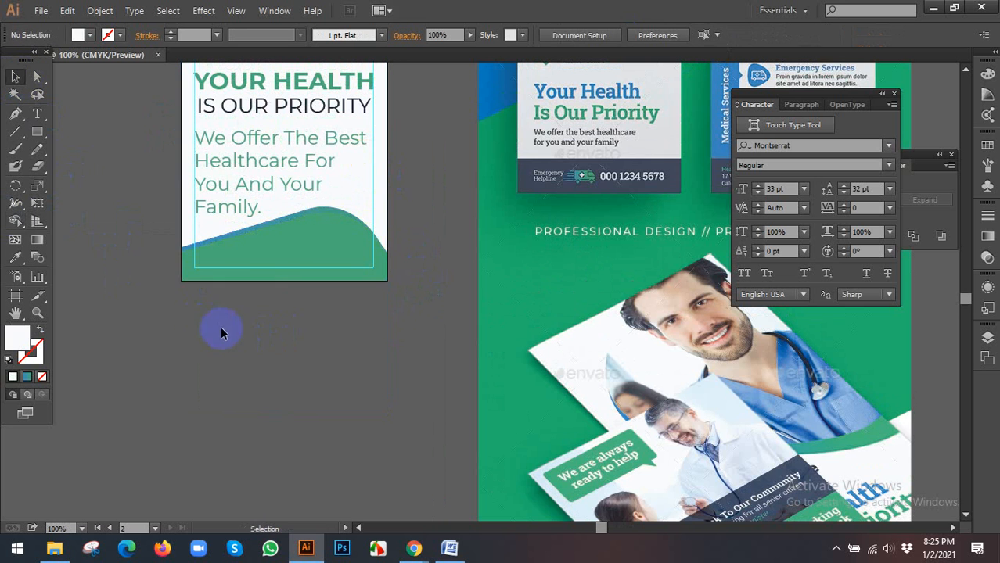
scroll(326, 358, "up", 3)
scroll(359, 352, "down", 1)
left_click_drag(382, 356, 414, 402)
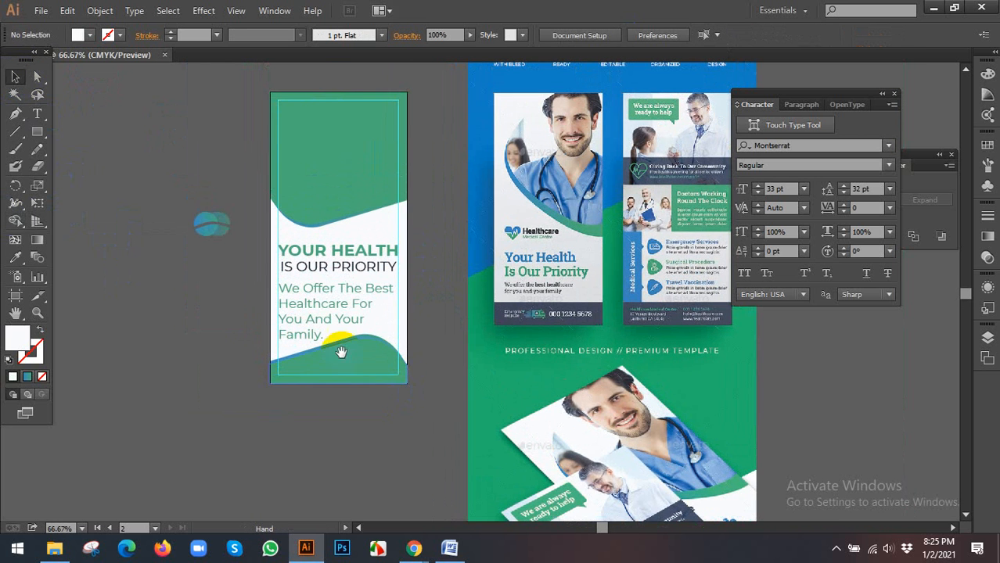
scroll(470, 335, "up", 1)
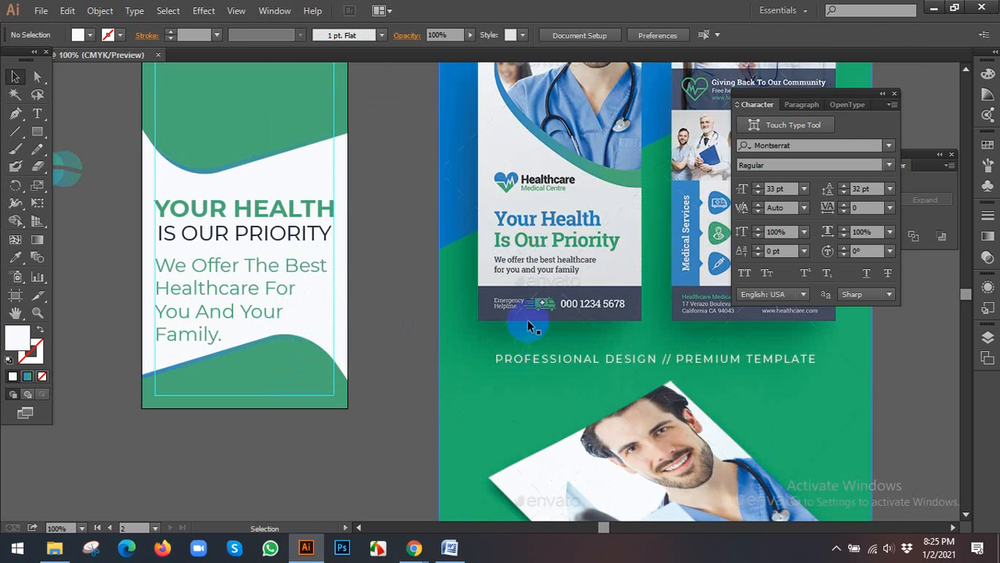
scroll(385, 380, "up", 3)
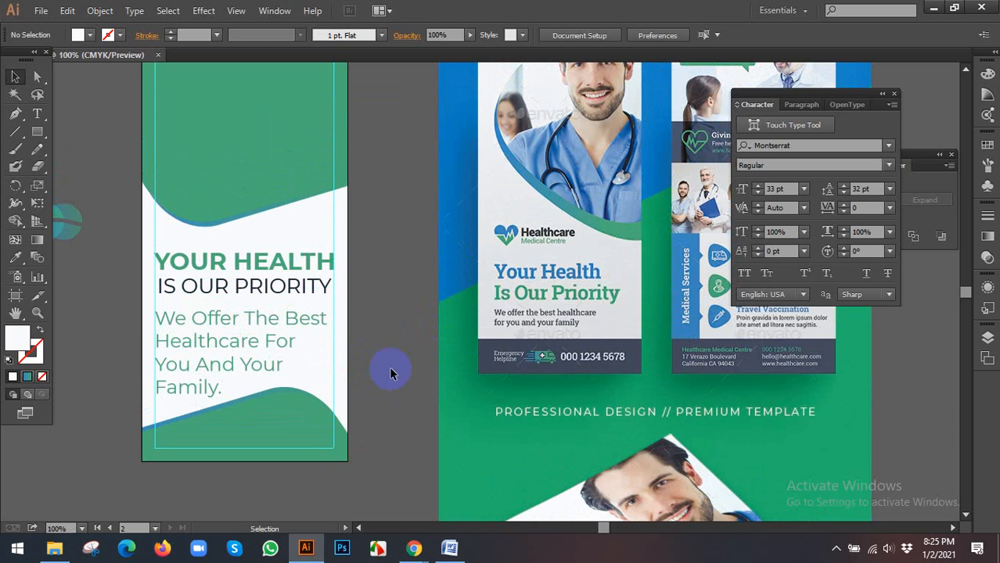
left_click_drag(410, 290, 480, 410)
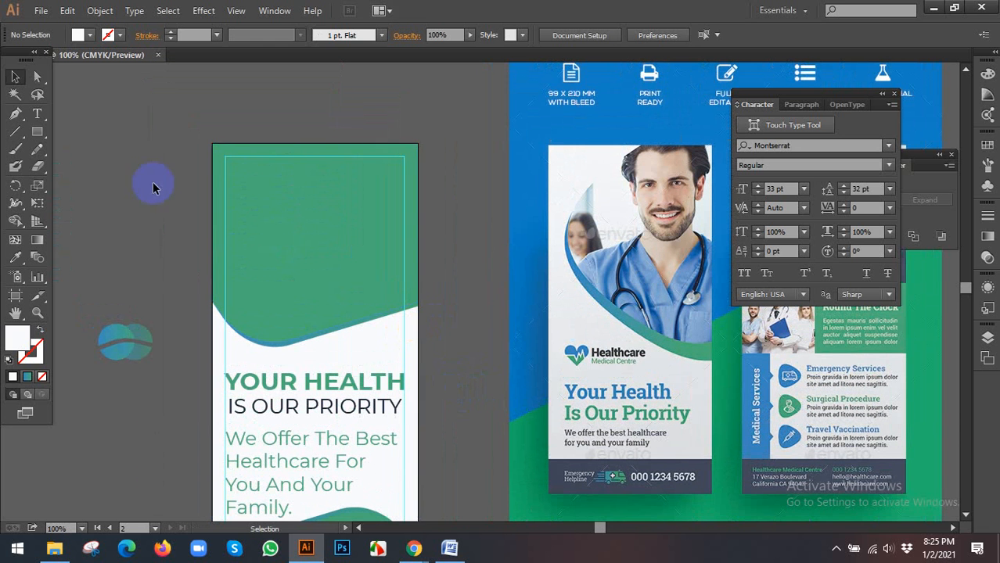
Switch to Chrome and open the Google image results tab for "office".
left_click(415, 547)
left_click(335, 469)
left_click(298, 12)
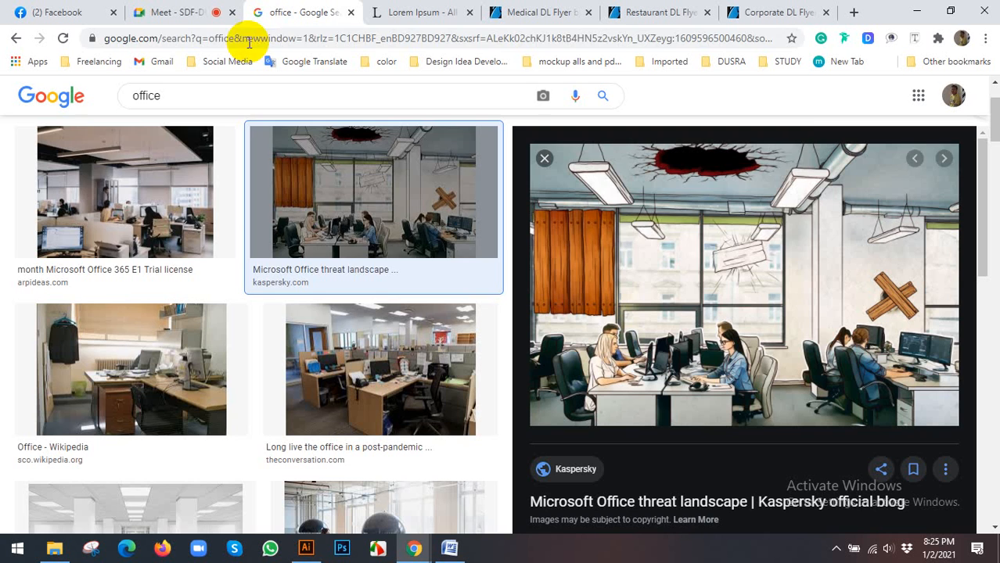
left_click(248, 38)
type("heal")
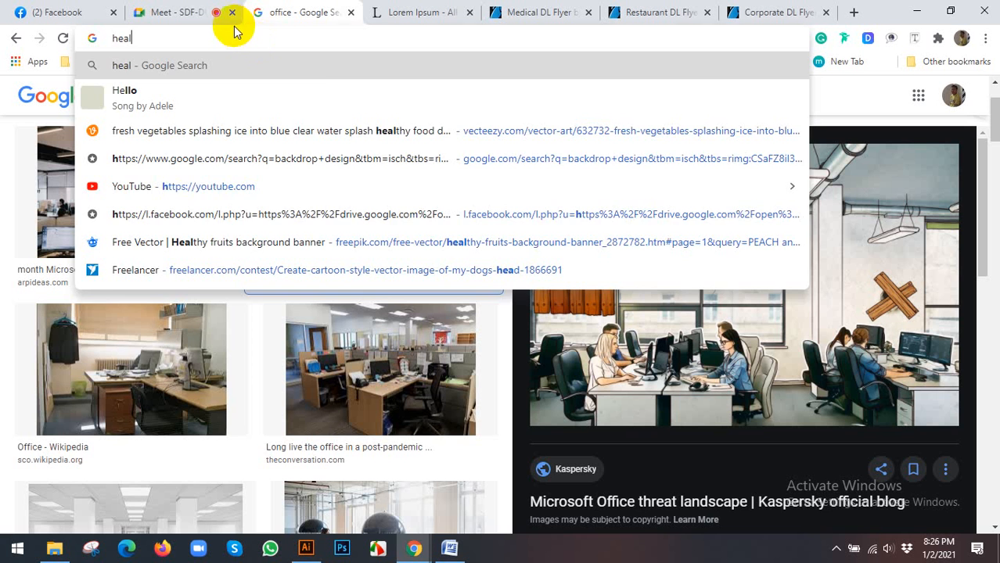
key("BackSpace")
key("BackSpace")
key("BackSpace")
key("BackSpace")
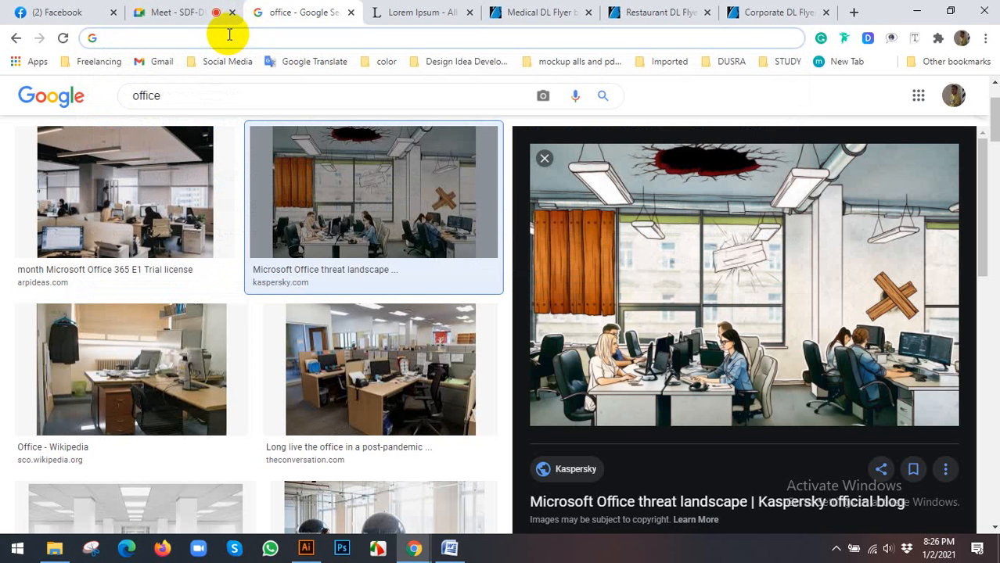
type("care")
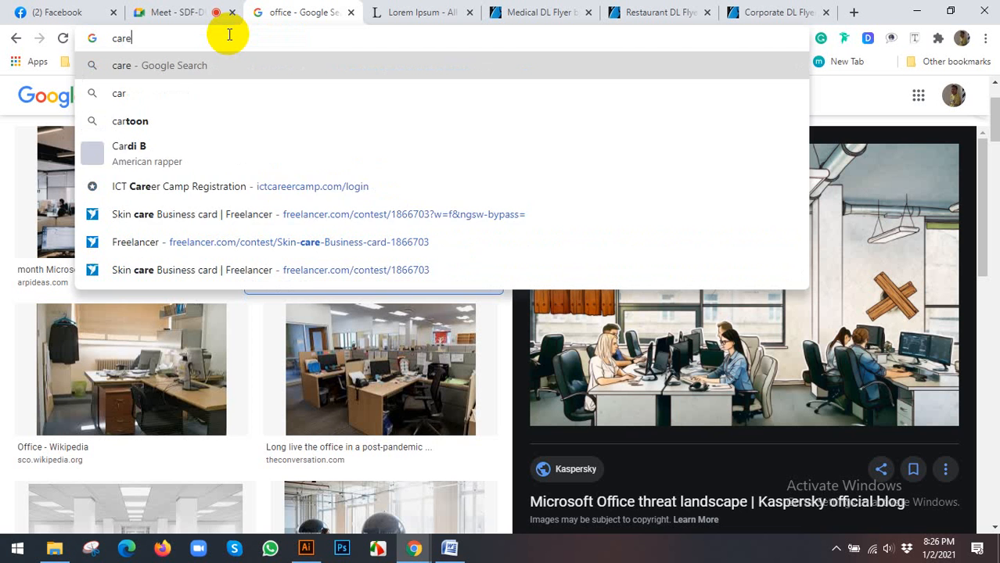
key("BackSpace")
key("BackSpace")
key("BackSpace")
key("BackSpace")
Search Google Images for "healthcare photo".
type("he")
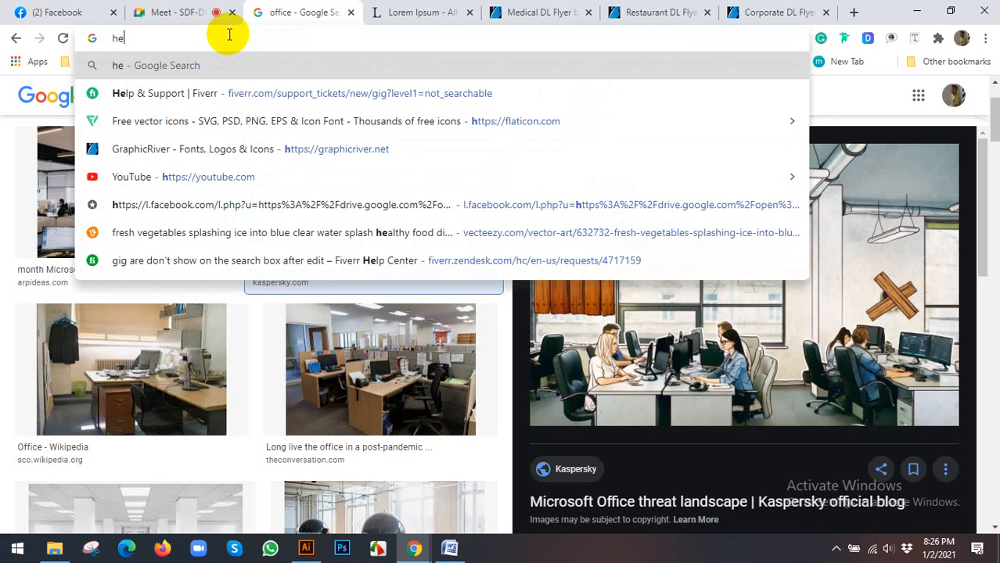
type("althcare")
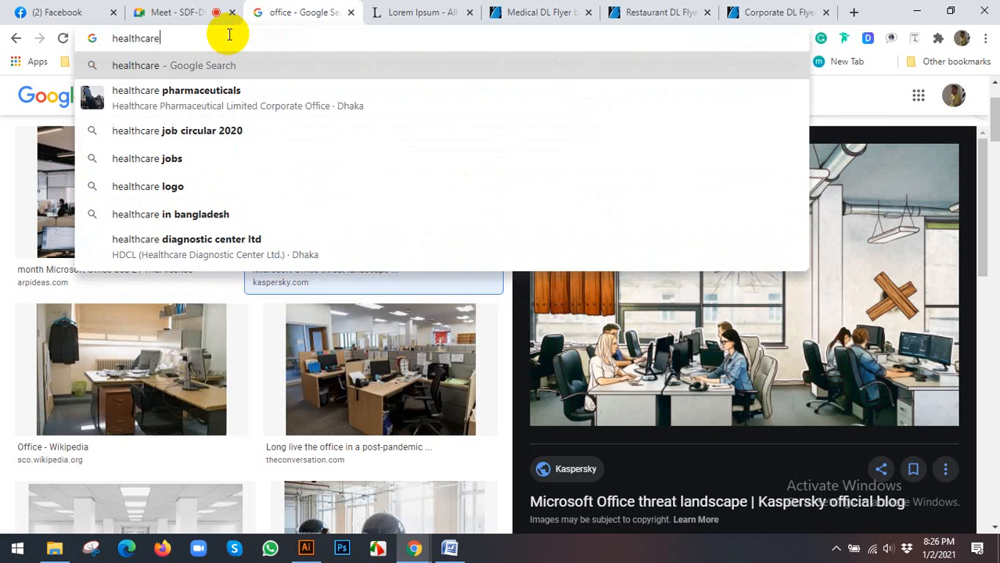
type(" photo")
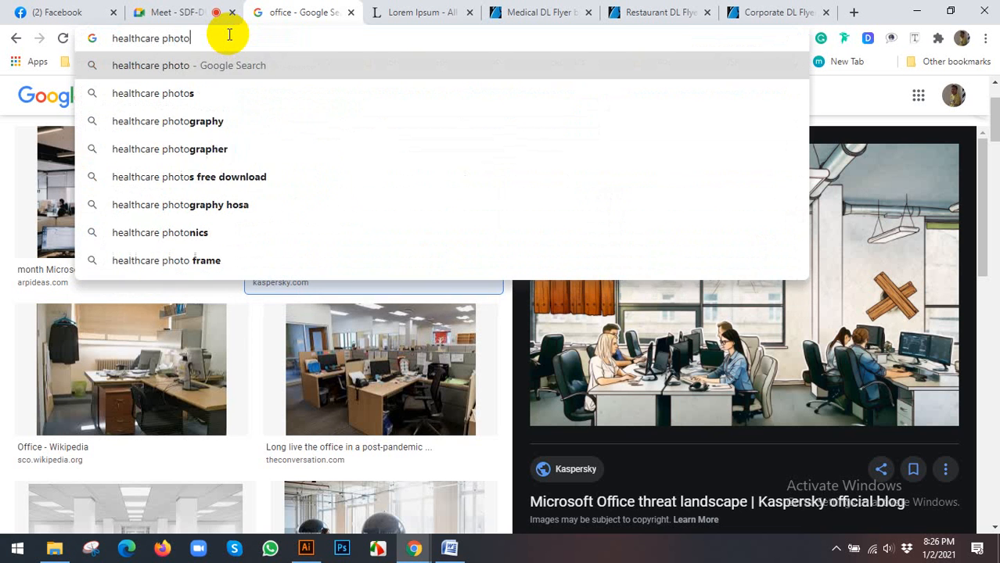
key("Return")
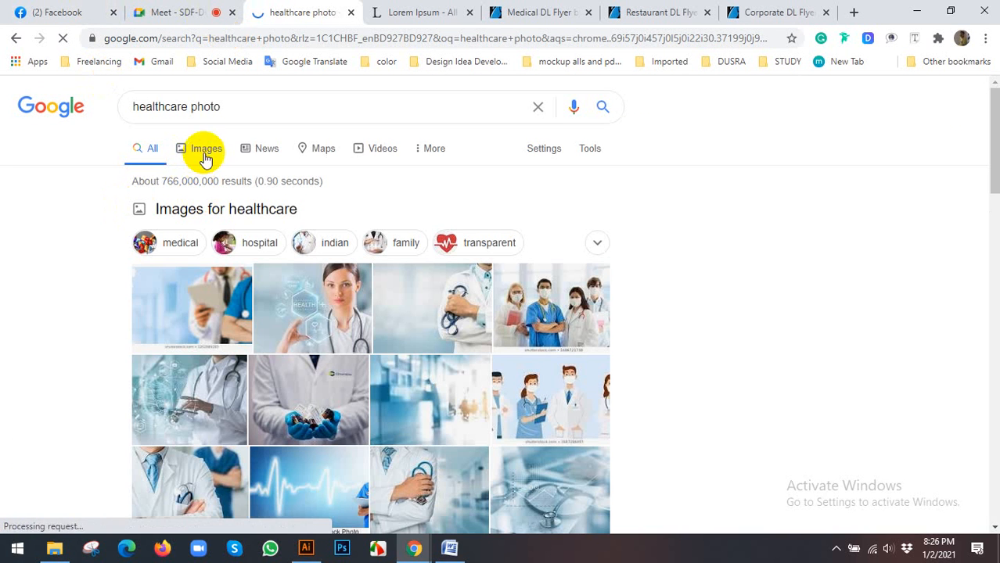
left_click(205, 149)
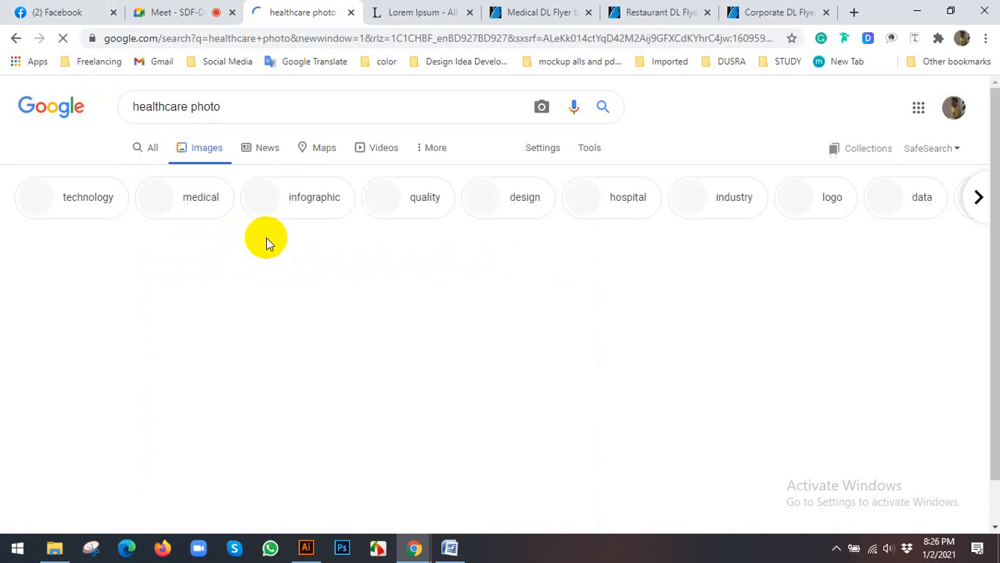
Browse the healthcare image results for a photo that suits the flyer header.
scroll(342, 290, "down", 2)
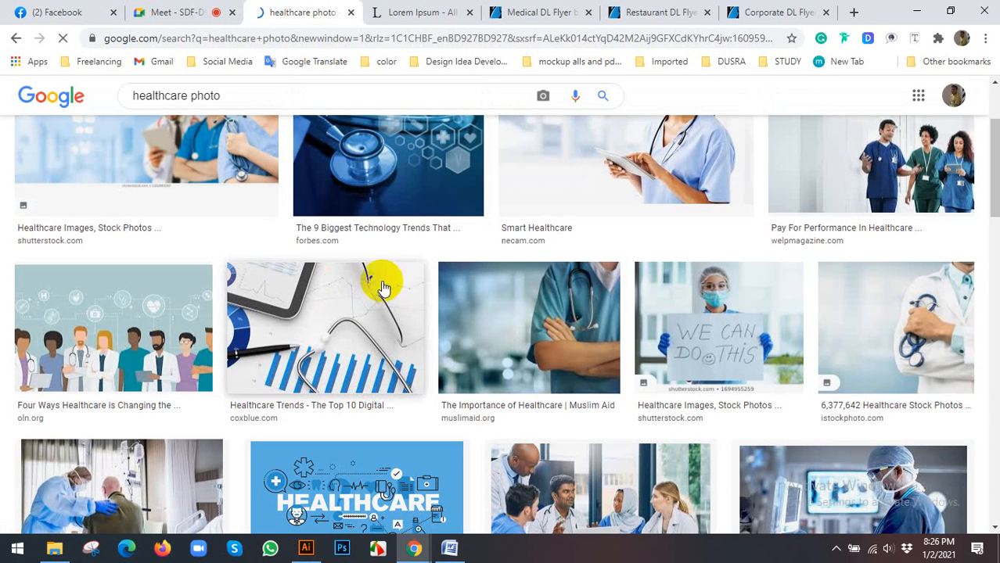
scroll(626, 278, "down", 2)
scroll(618, 278, "down", 3)
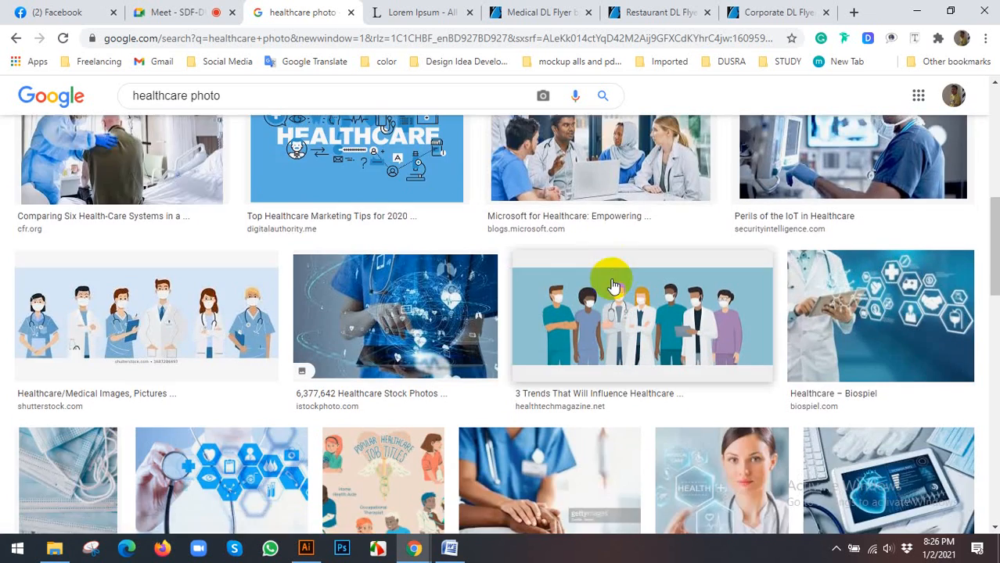
scroll(544, 287, "down", 2)
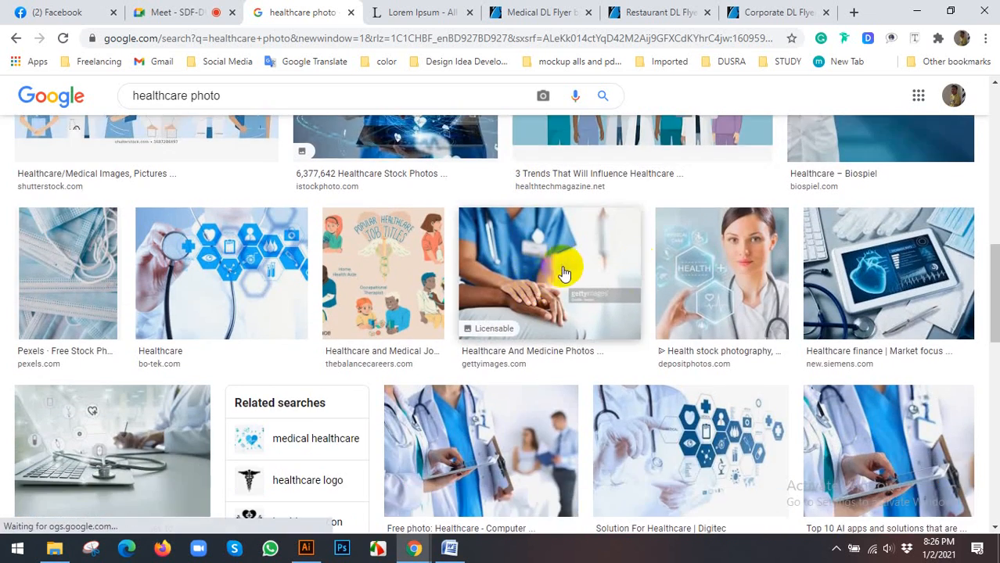
scroll(562, 268, "down", 3)
scroll(485, 256, "down", 9)
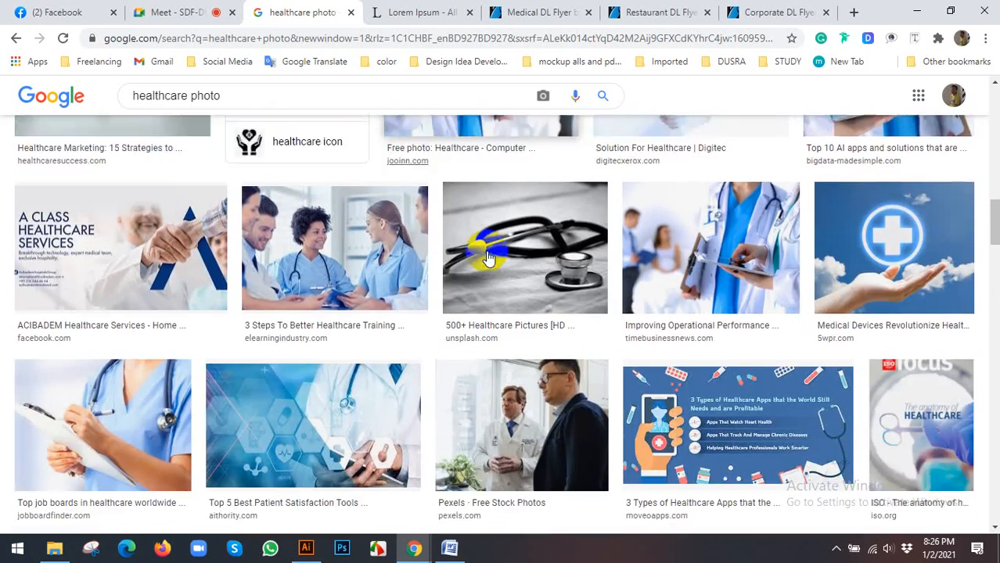
scroll(491, 258, "down", 3)
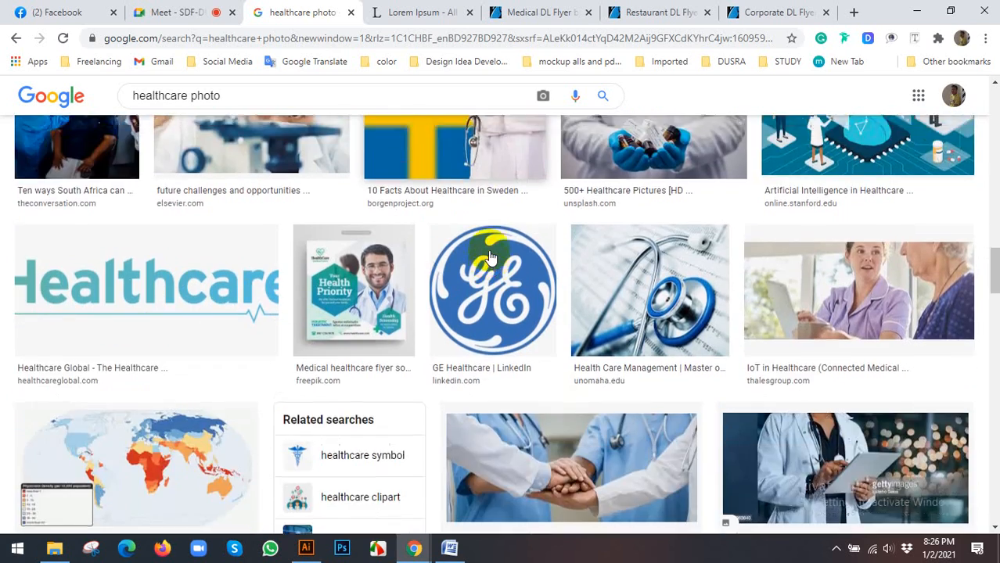
scroll(486, 252, "up", 6)
scroll(719, 258, "up", 7)
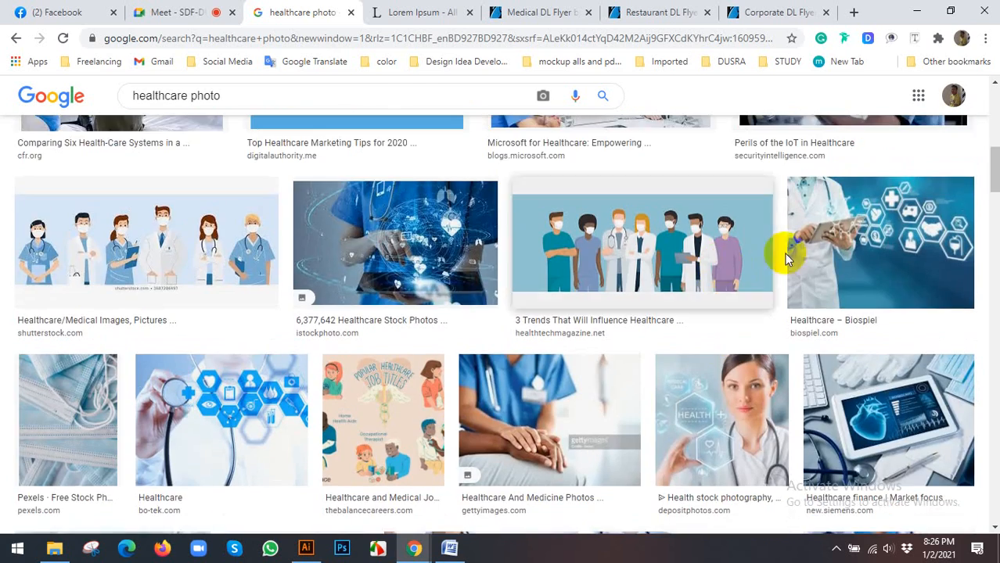
Preview the Biospiel image of a doctor holding a tablet and look through its related images.
left_click(792, 252)
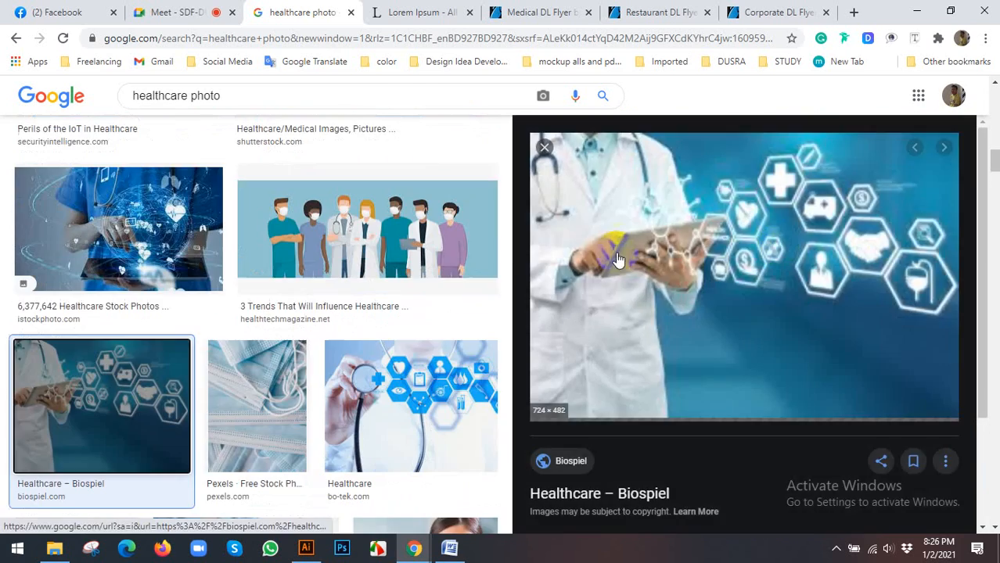
scroll(770, 280, "down", 4)
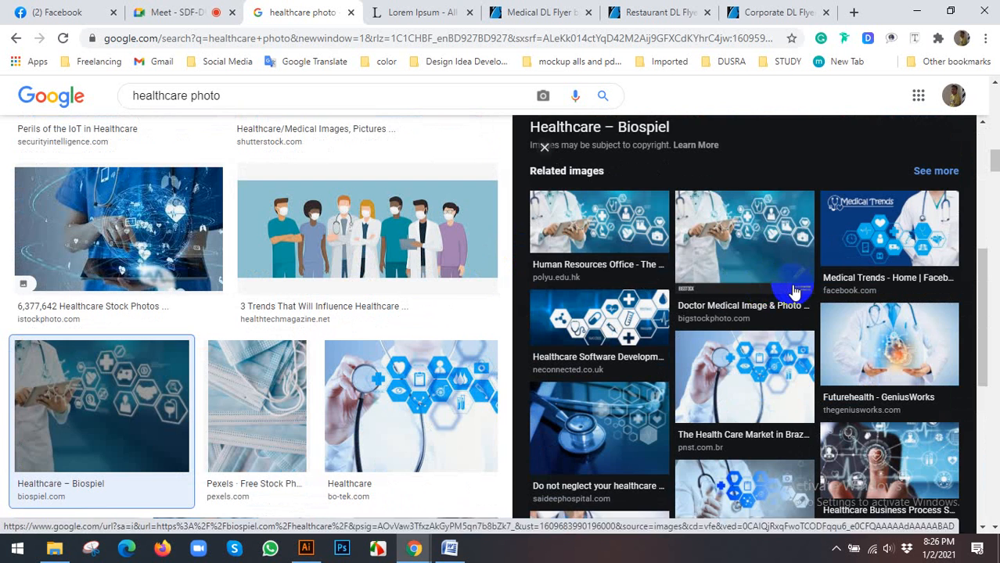
scroll(782, 297, "down", 3)
scroll(342, 305, "down", 3)
scroll(342, 305, "down", 2)
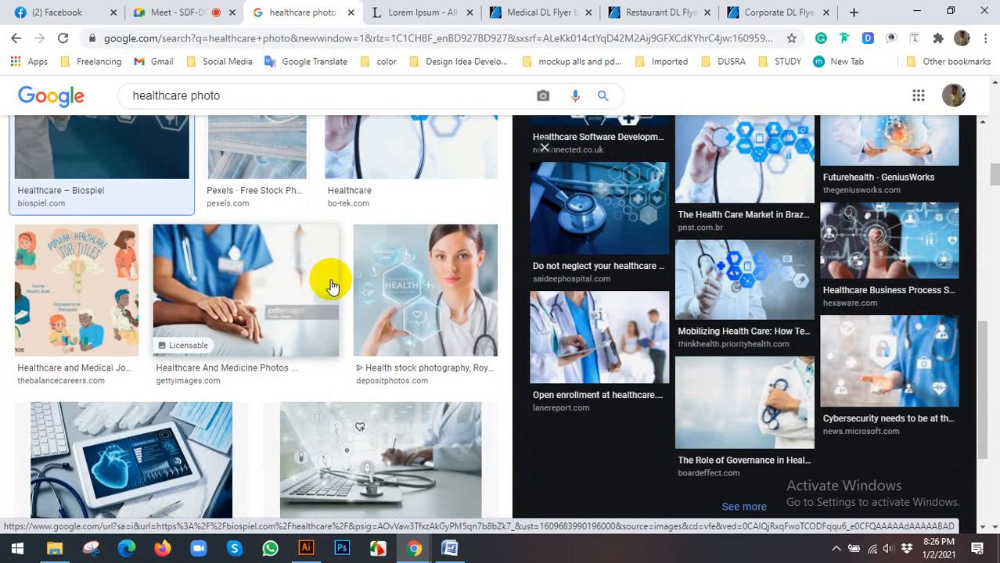
Open the Getty Images photo of a nurse in blue scrubs holding a patient's hands and copy the image.
left_click(280, 270)
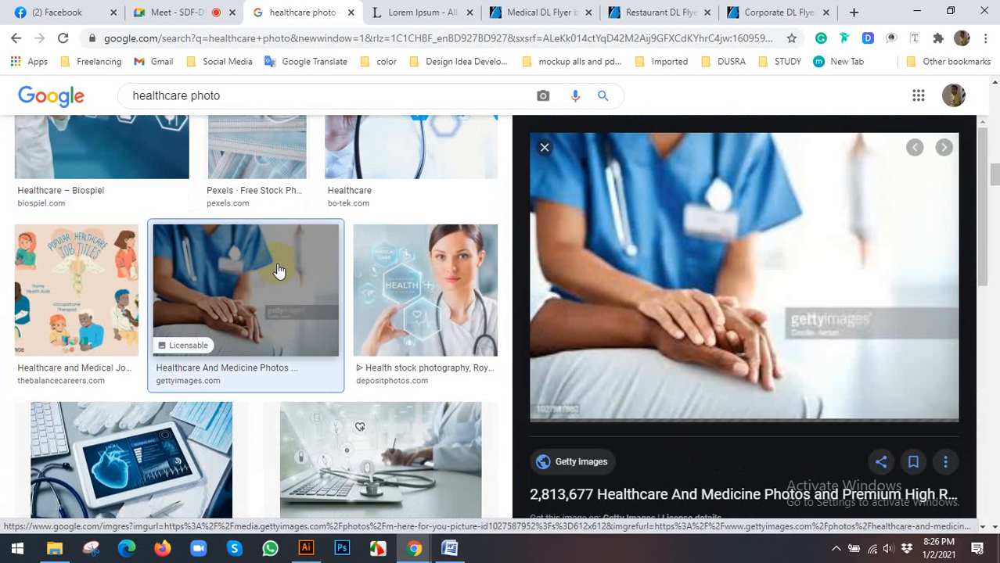
scroll(636, 275, "down", 3)
scroll(648, 278, "up", 3)
right_click(648, 268)
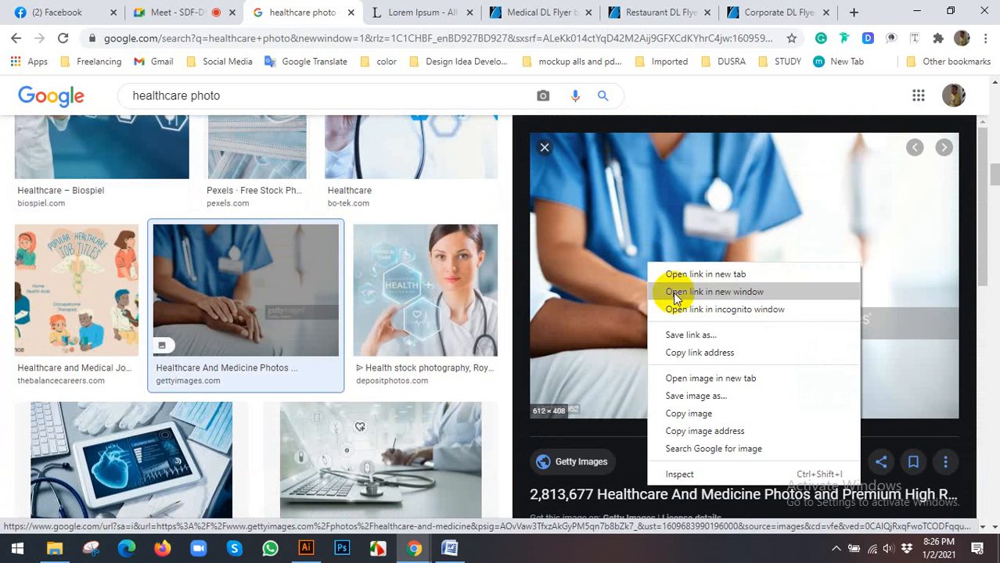
left_click(690, 419)
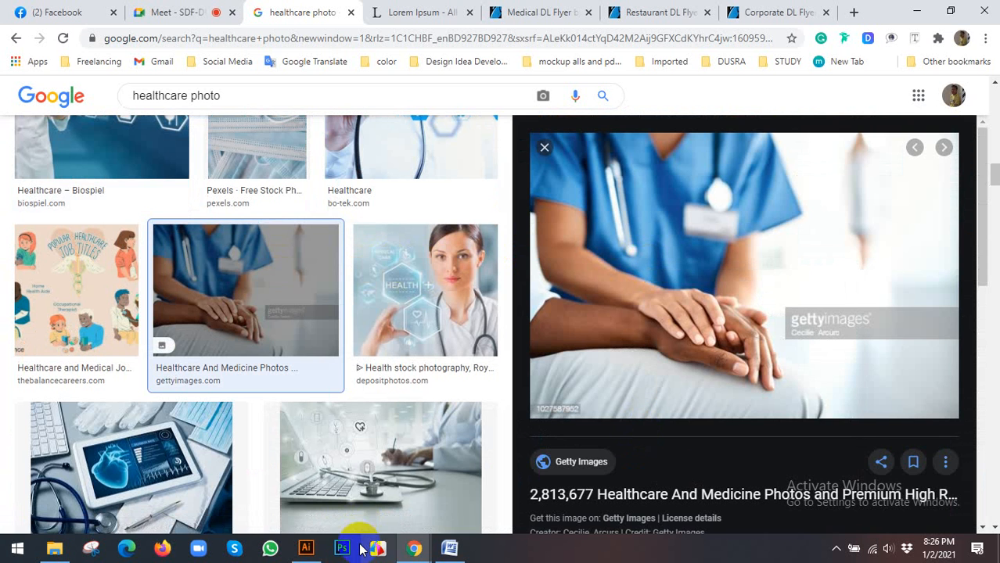
Switch to Illustrator, paste the photo and arrange it directly behind the green header shape but above the white background.
left_click(306, 547)
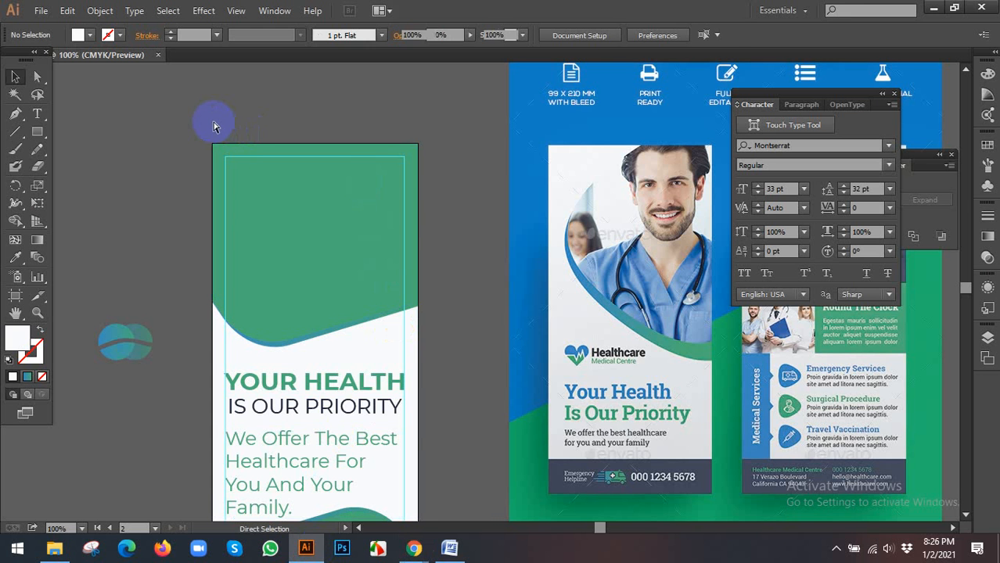
key("ctrl+v")
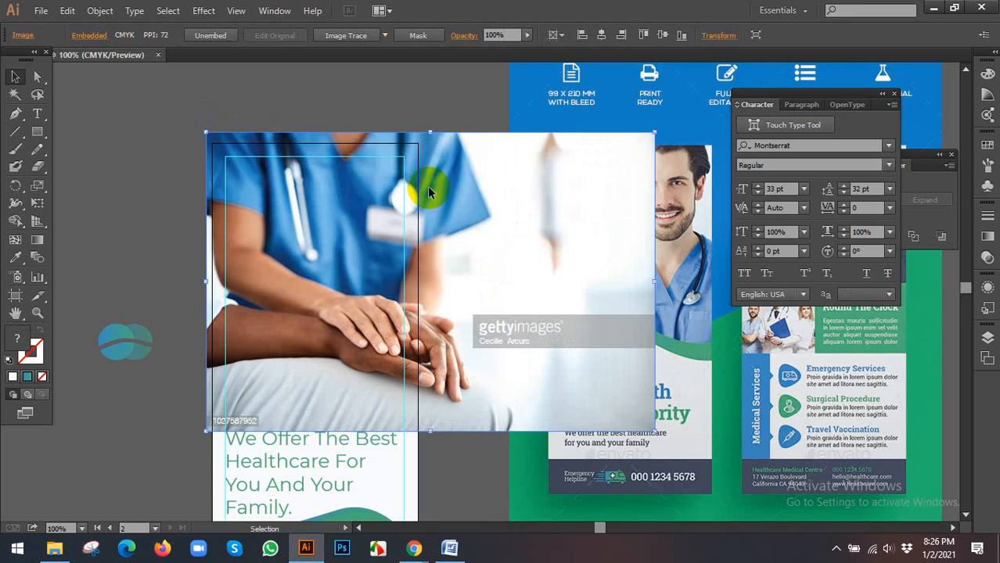
key("ctrl+bracketleft")
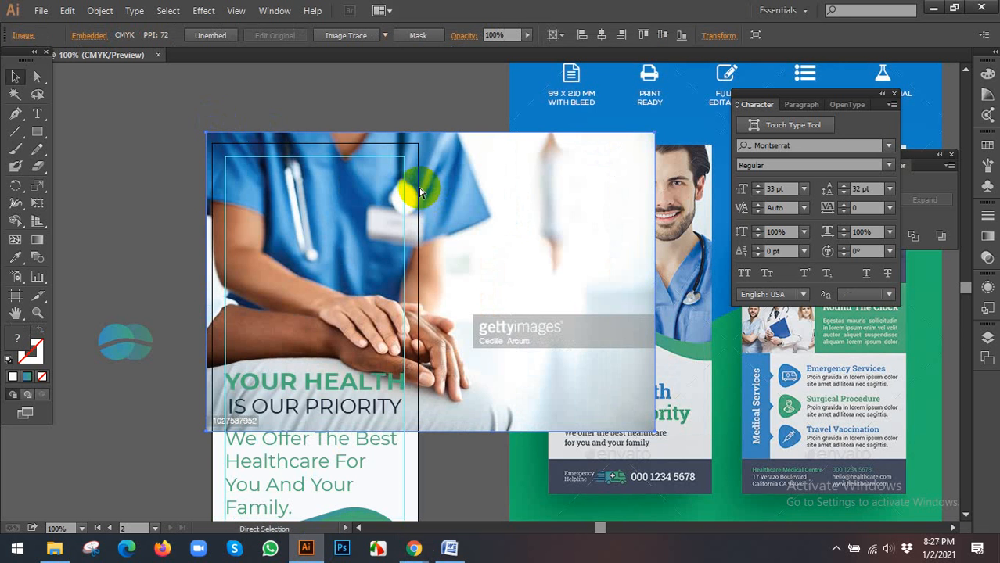
key("ctrl+shift+bracketleft")
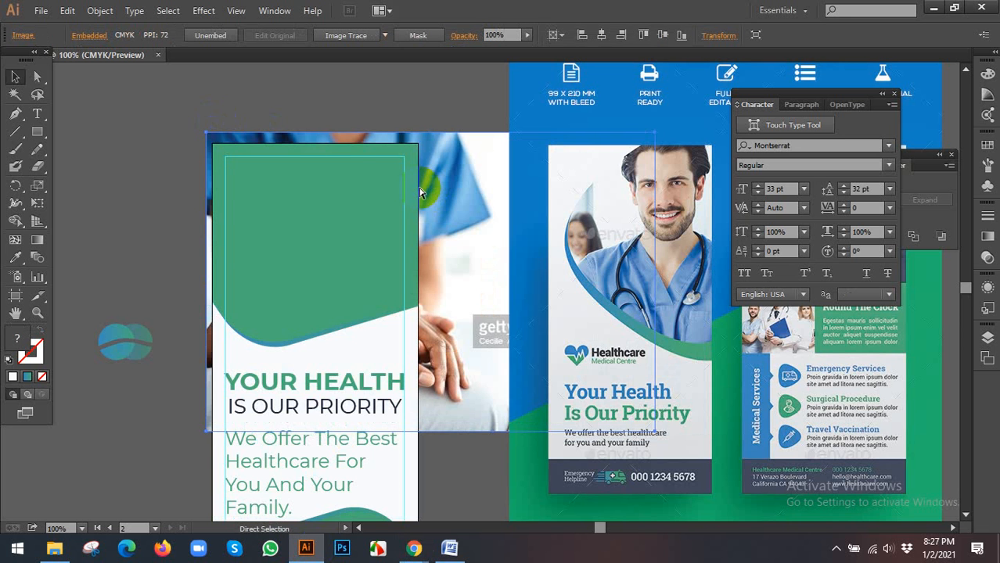
key("ctrl+]")
key("ctrl+]")
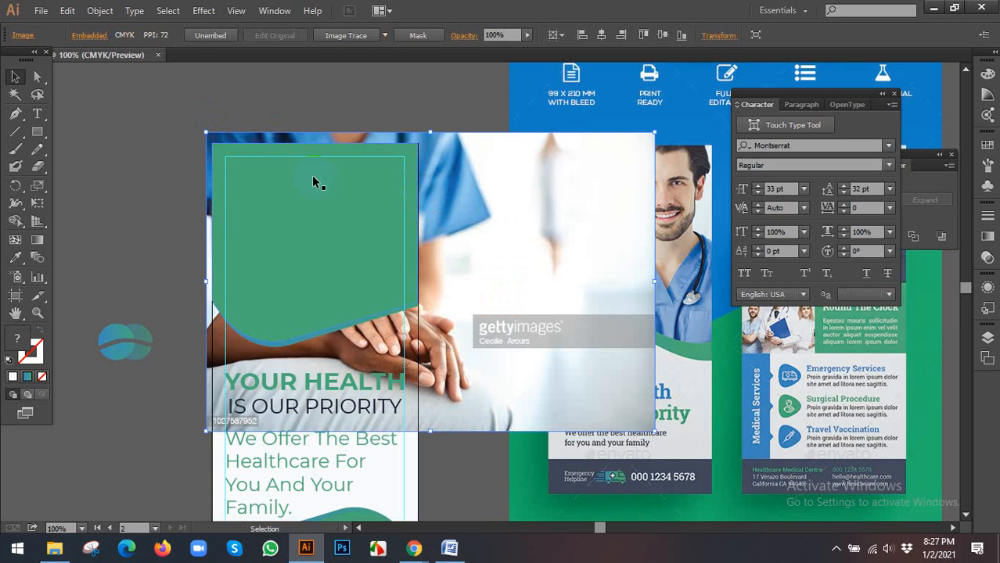
Align the photo with the flyer's top edge, scale it down to cover the green header and clip it to that shape.
left_click_drag(505, 151, 539, 179)
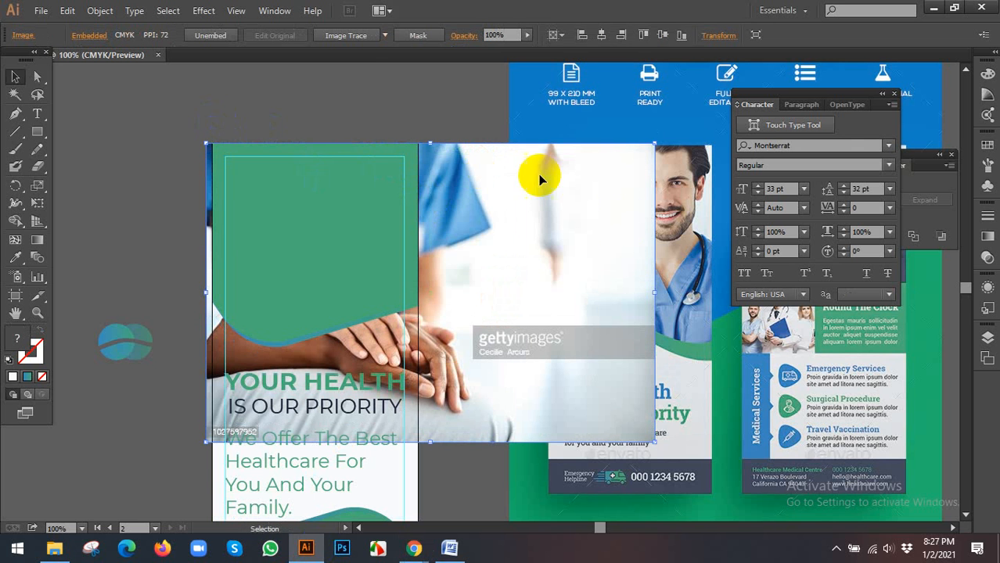
left_click_drag(656, 443, 522, 351)
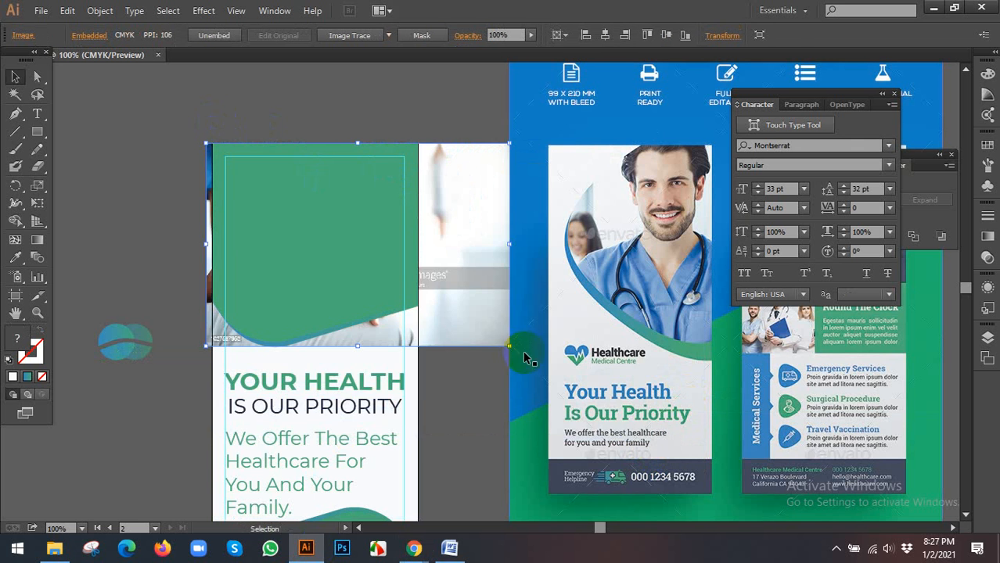
left_click(373, 252, "shift")
right_click(373, 252)
left_click(434, 342)
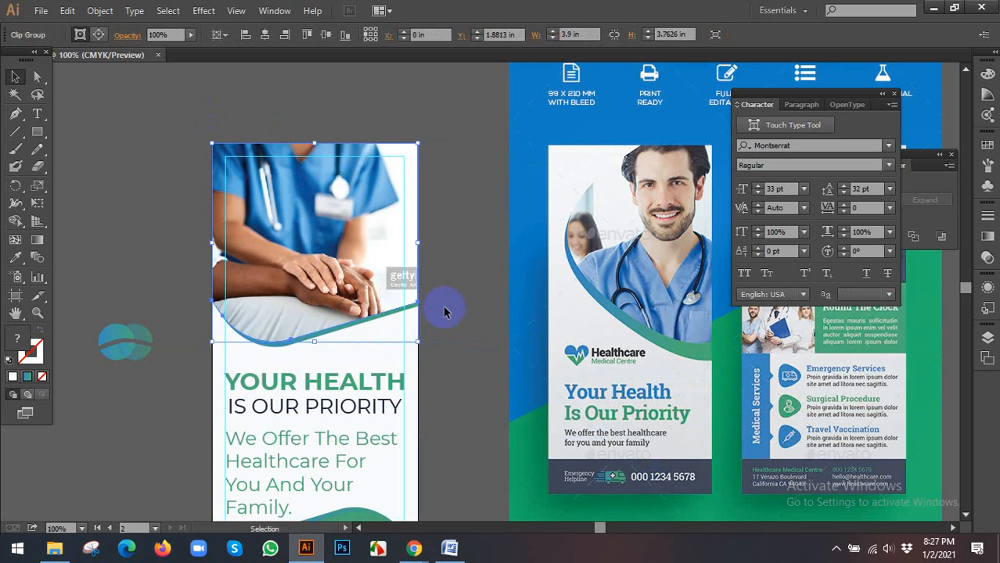
left_click(457, 259)
Try the blue-green circular logo on top of the header photo, centred horizontally on the flyer.
left_click_drag(462, 274, 537, 316)
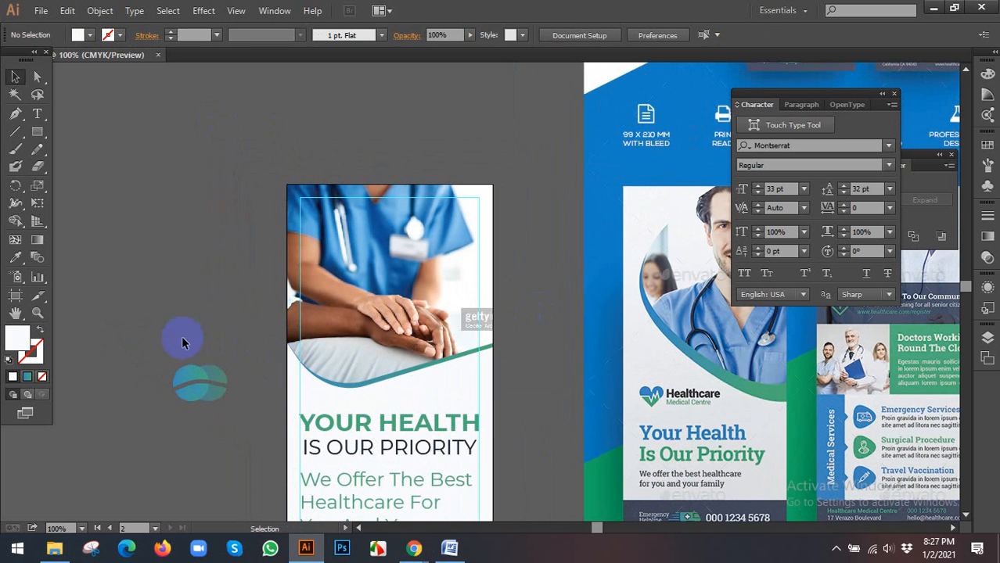
left_click(223, 385)
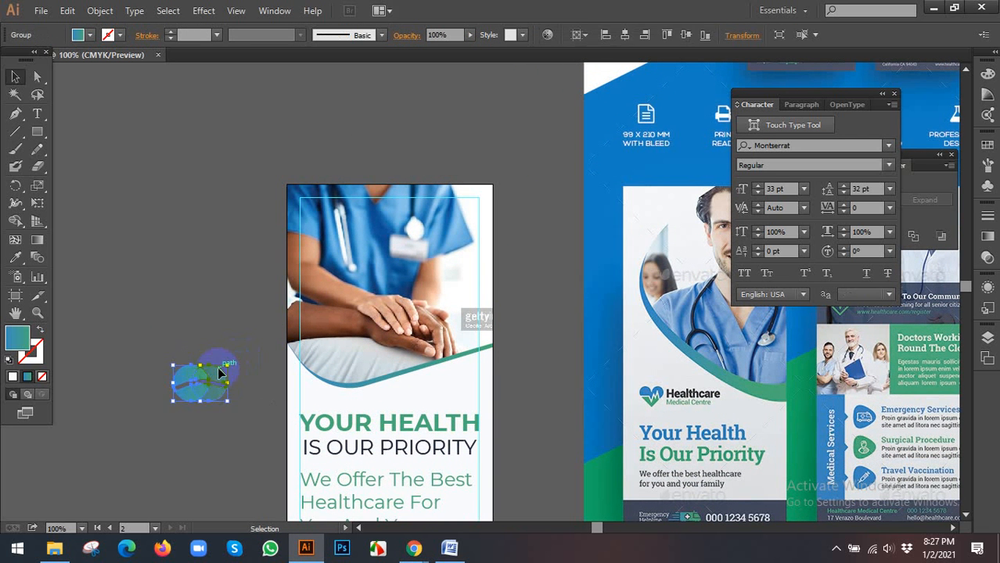
scroll(221, 374, "down", 1)
left_click_drag(221, 364, 400, 195)
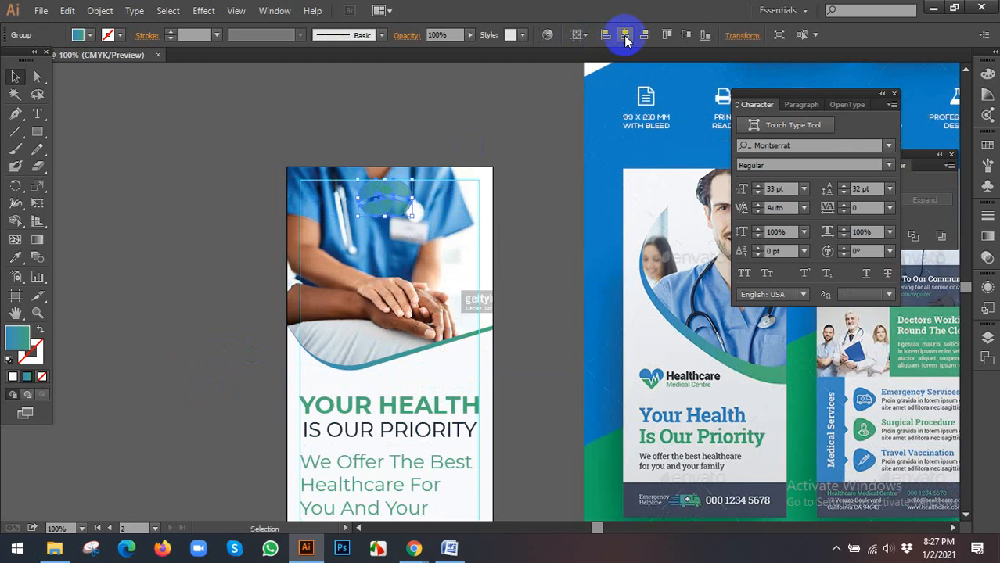
scroll(498, 219, "down", 2)
left_click(538, 212)
scroll(538, 212, "up", 2)
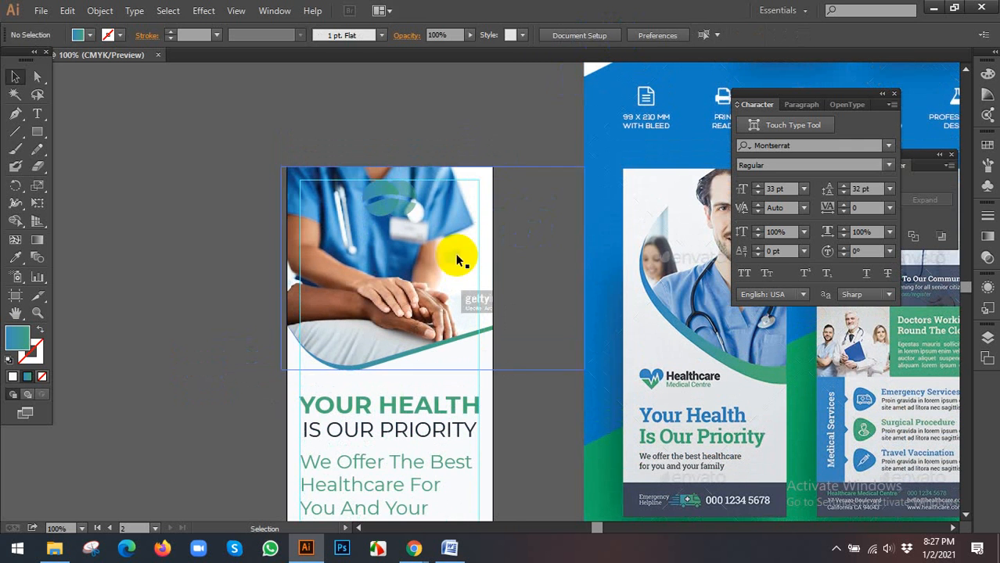
Move the logo into the white area below the header curve, above the right end of "YOUR HEALTH".
left_click(388, 212)
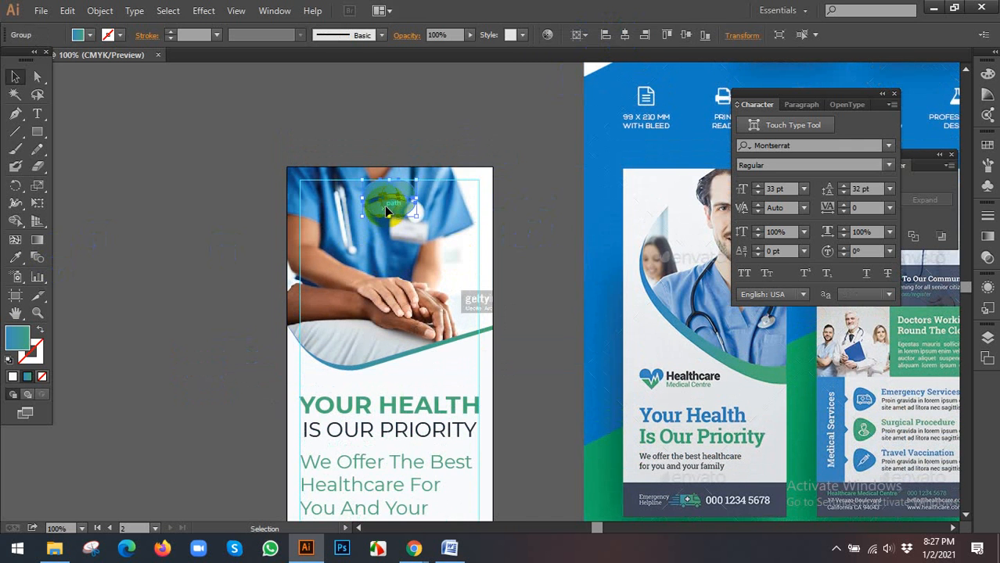
scroll(387, 209, "down", 2)
left_click_drag(389, 163, 452, 339)
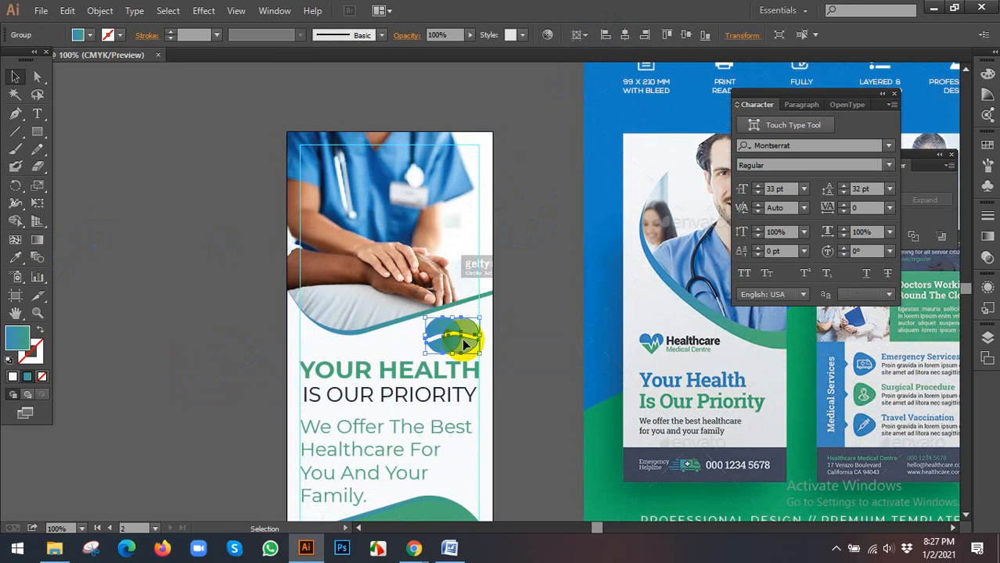
left_click(549, 316)
Set the font size of the green tagline "We Offer The Best Healthcare For You And Your Family." to 25 pt.
scroll(548, 314, "down", 5)
left_click(376, 272)
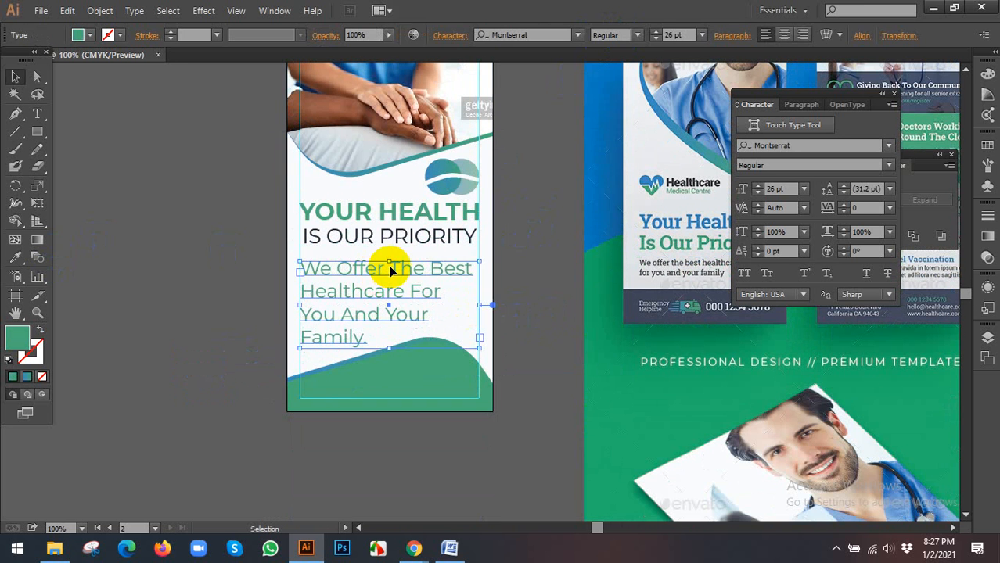
left_click(782, 188)
key("Down")
key("Down")
key("Down")
key("Down")
key("Down")
key("Down")
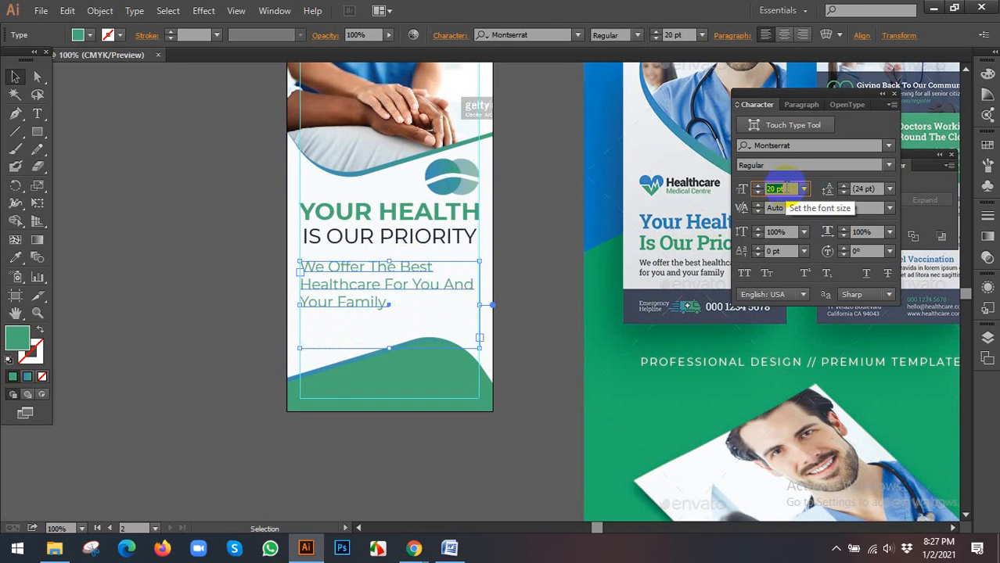
key("Down")
key("Down")
key("Down")
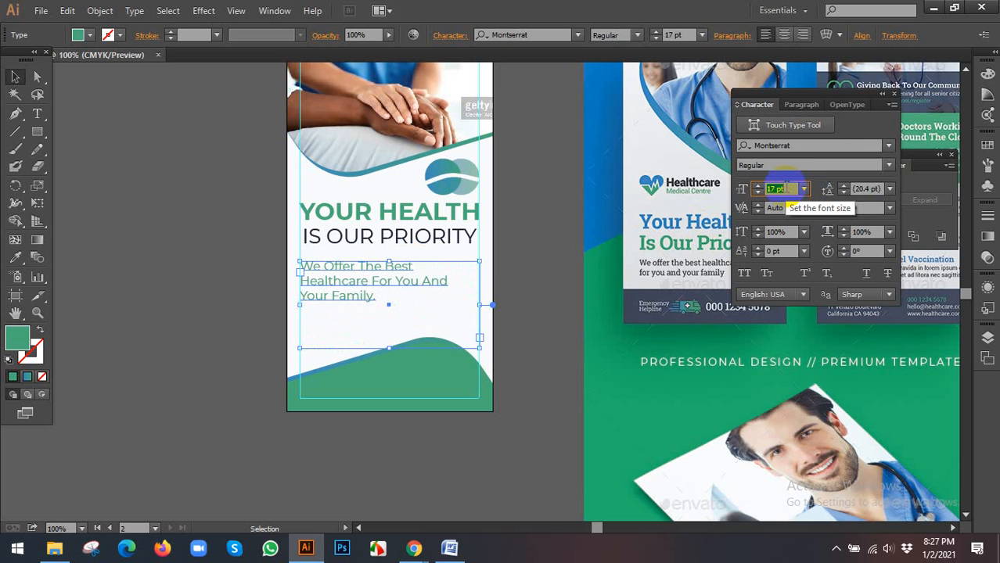
key("Up")
key("Up")
key("Up")
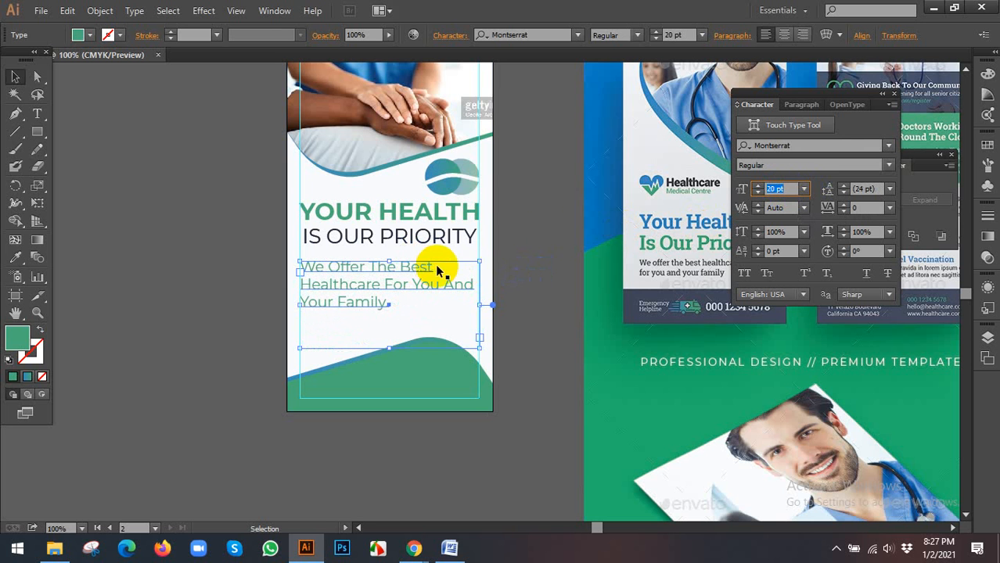
key("Up")
key("Up")
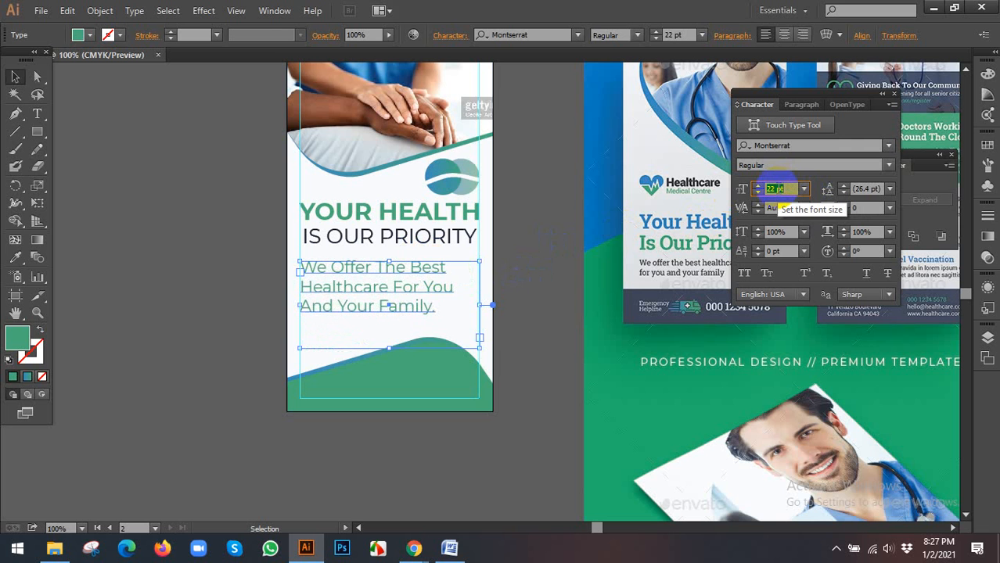
key("Up")
key("Up")
key("Up")
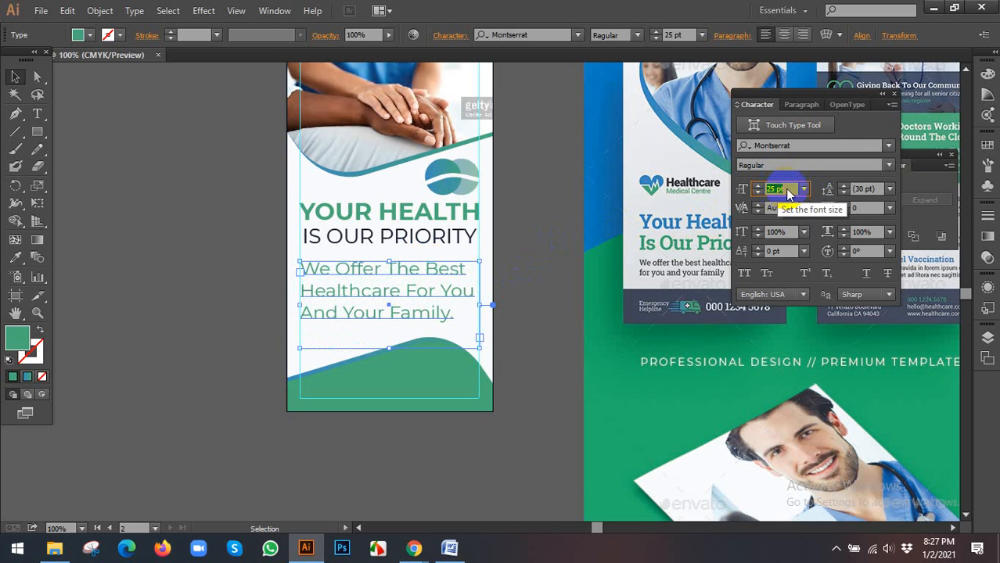
left_click(890, 190)
left_click(902, 224)
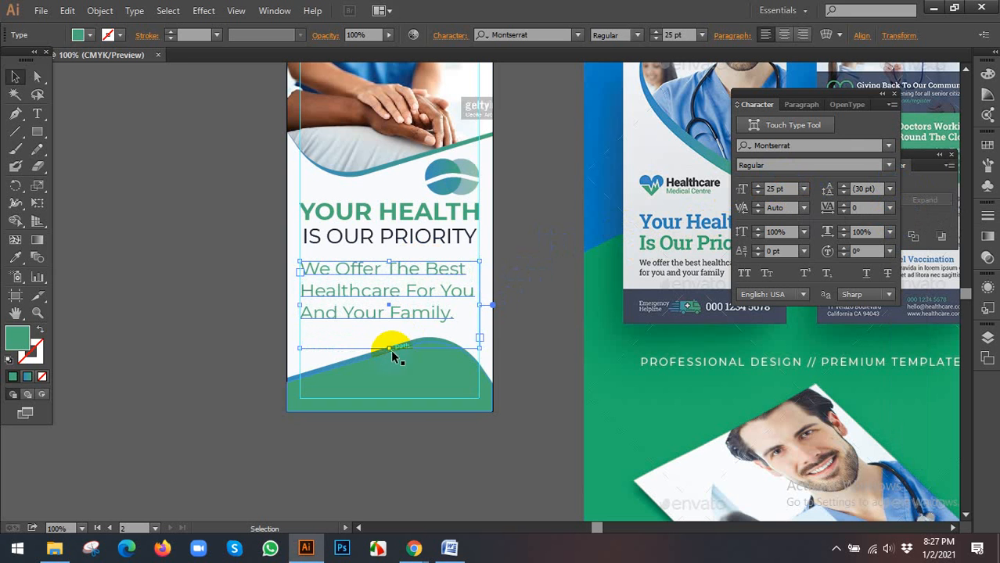
Shorten the tagline's text frame to its three lines and shift the headline and tagline slightly down for more space below the logo.
mouse_move(392, 350)
left_mouse_down()
mouse_move(395, 320)
mouse_move(405, 323)
left_mouse_up()
mouse_move(414, 241)
left_mouse_down()
mouse_move(413, 263)
mouse_move(428, 234)
left_mouse_up()
left_click(544, 234)
left_click(540, 253)
scroll(534, 254, "down", 2)
left_click_drag(545, 249, 409, 293)
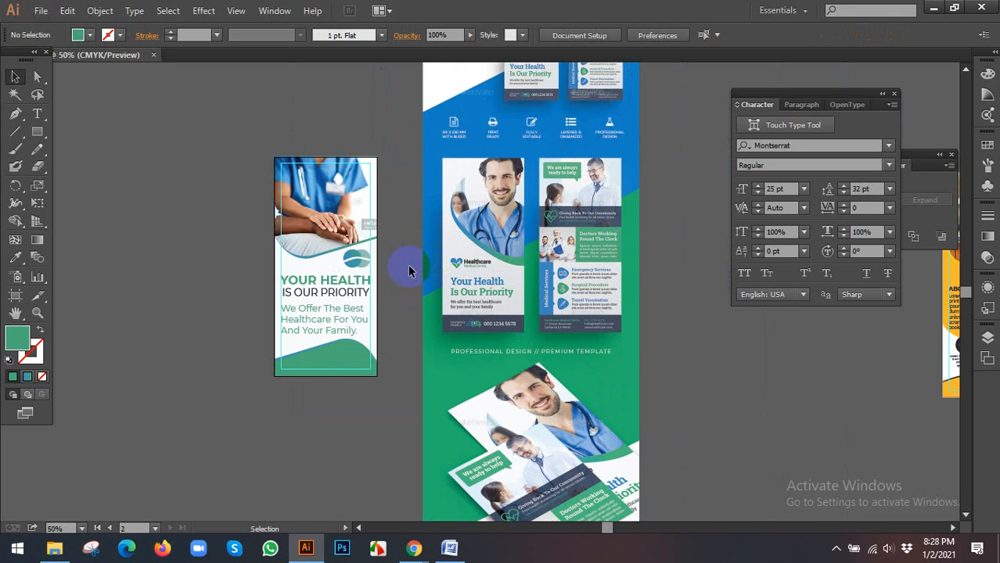
scroll(415, 241, "up", 1)
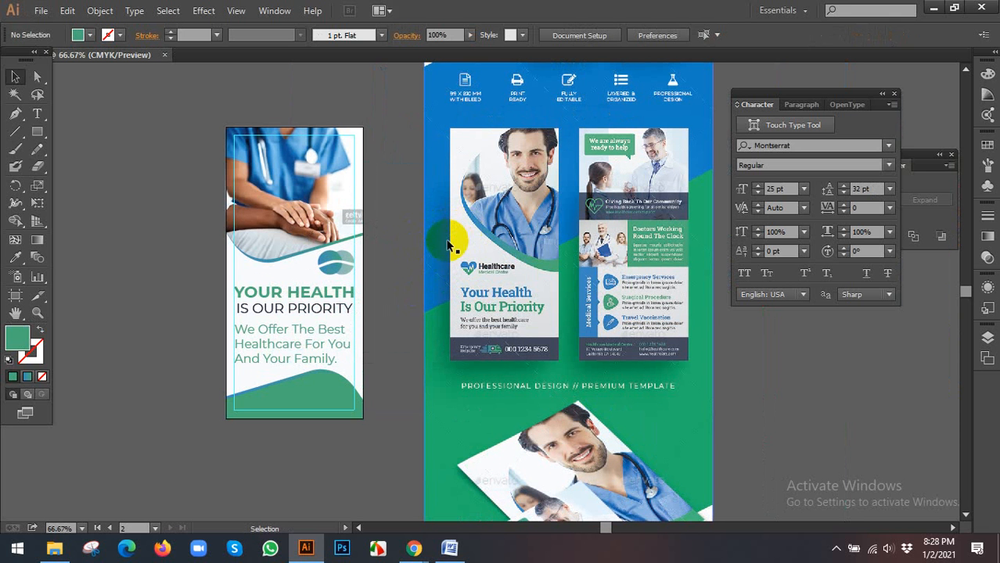
left_click(346, 347)
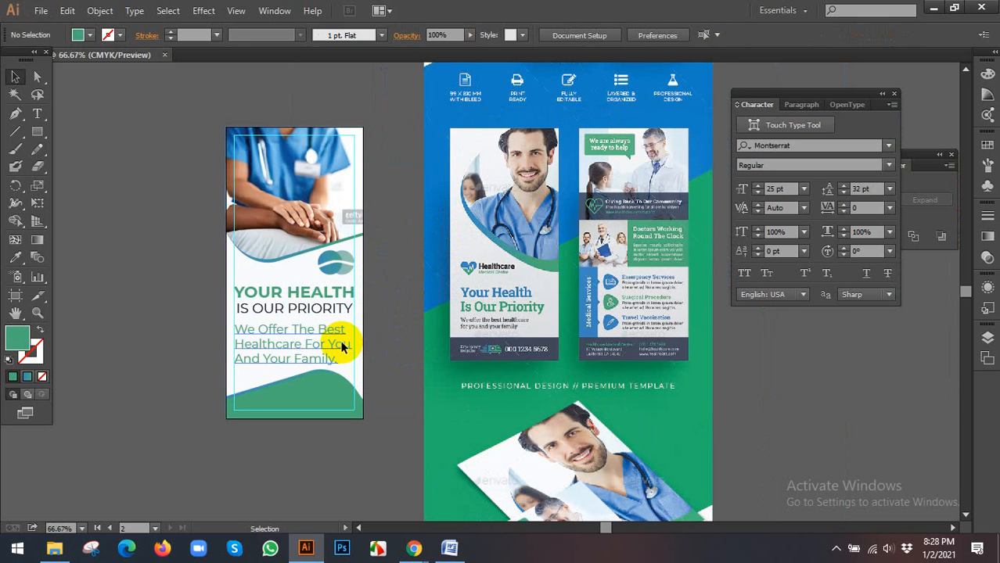
left_click(402, 342)
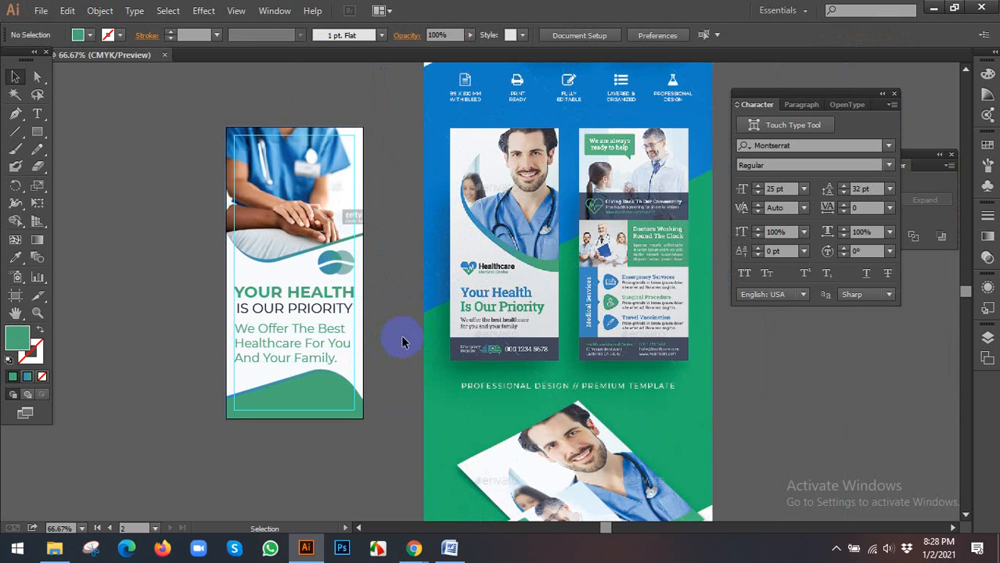
Compare the finished flyer front with the front and back designs in the reference image.
left_click(502, 321)
left_click(405, 331)
scroll(407, 332, "down", 2)
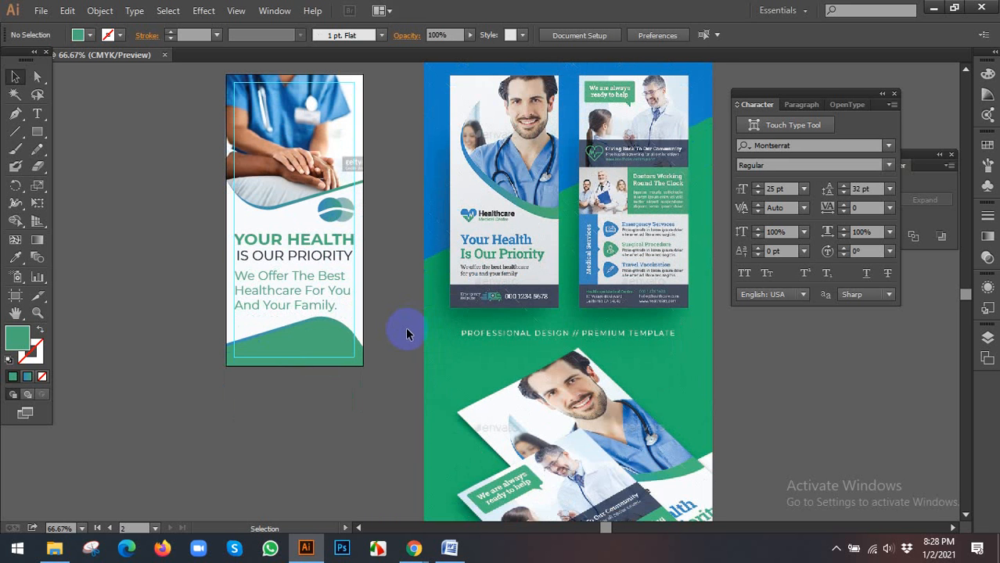
scroll(405, 333, "up", 3)
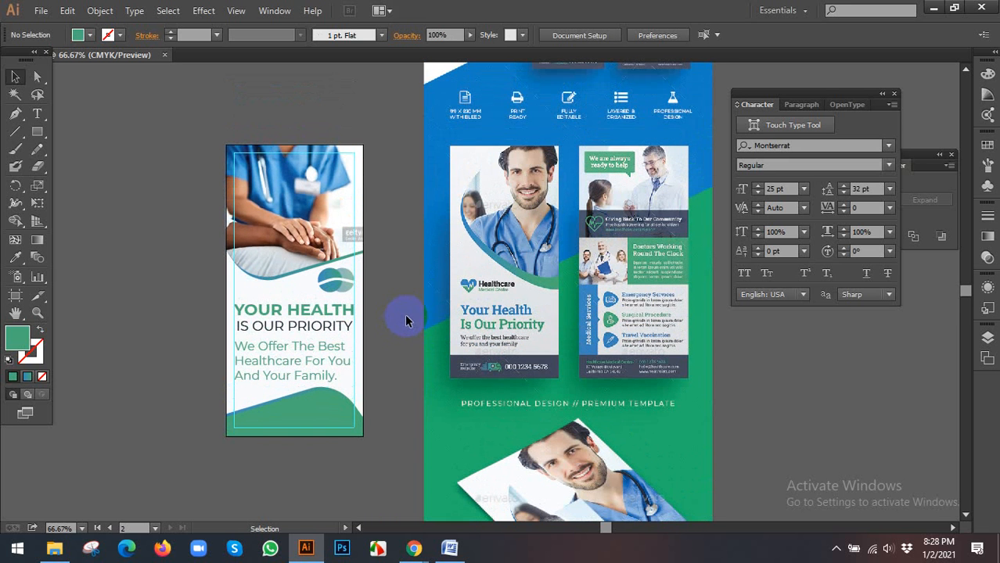
scroll(403, 313, "down", 2)
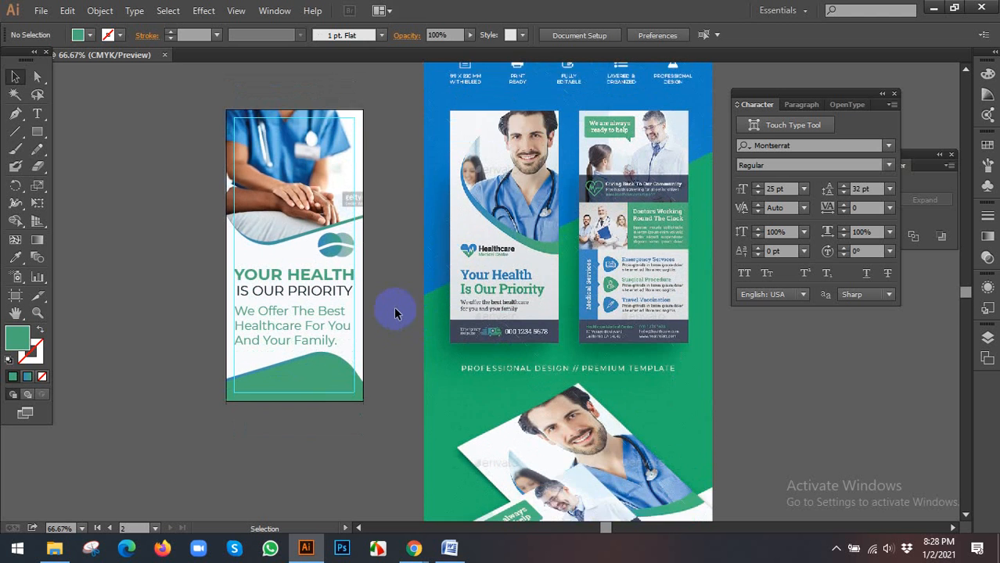
scroll(394, 311, "down", 1)
scroll(539, 307, "down", 1)
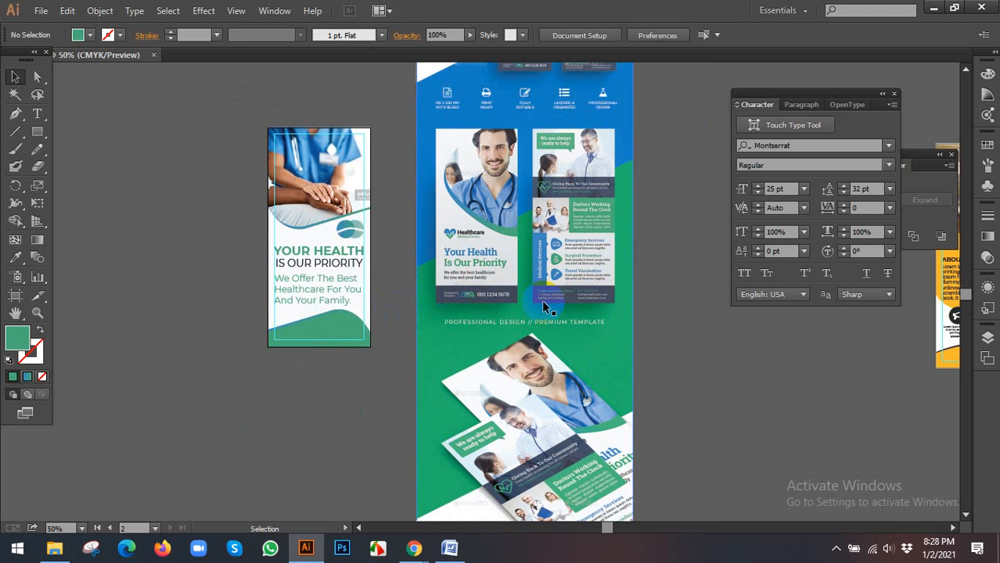
key("space")
left_click_drag(544, 305, 455, 333)
left_click(440, 294)
key("space")
left_click_drag(390, 288, 519, 359)
scroll(517, 343, "up", 2)
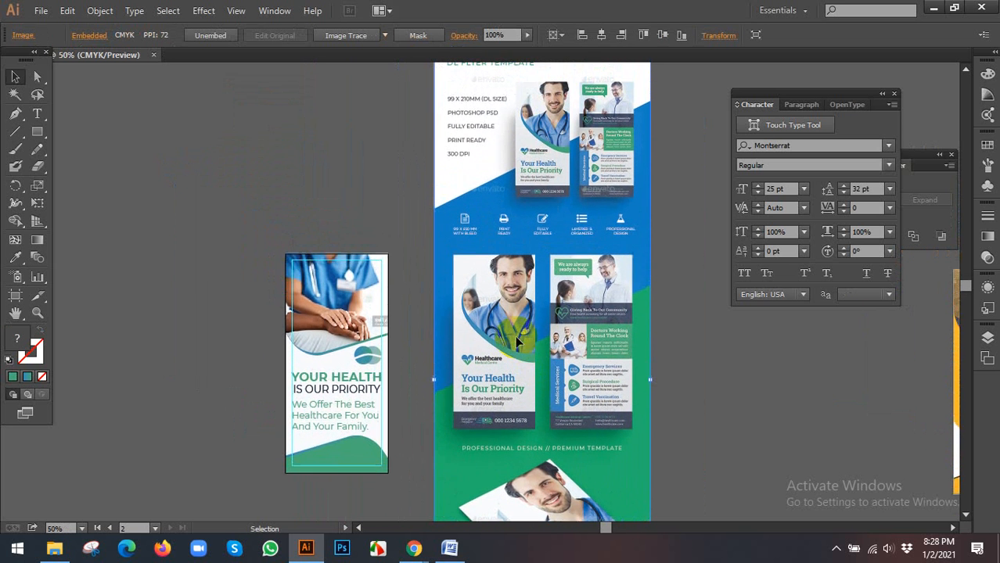
scroll(523, 338, "down", 3)
scroll(526, 329, "down", 3)
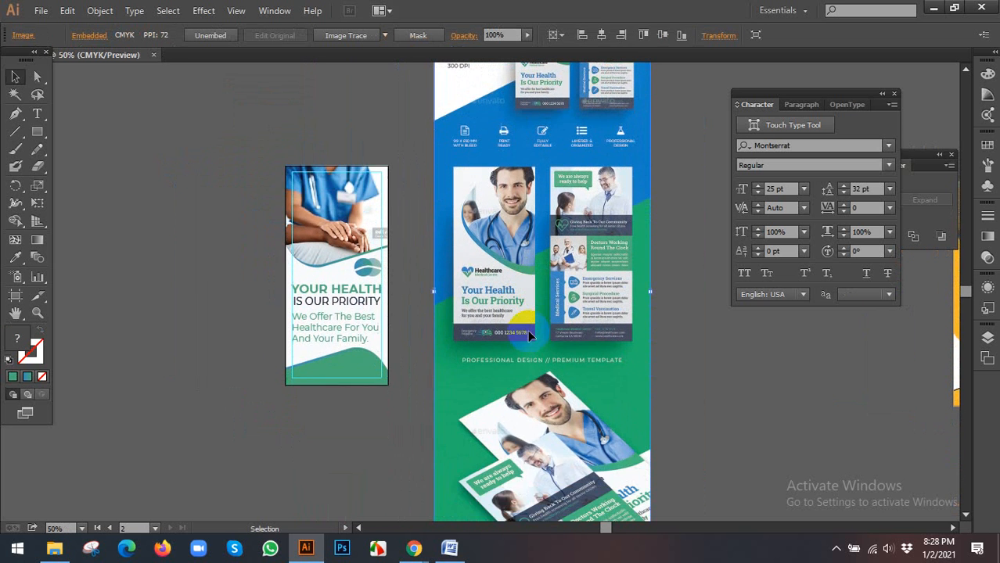
Delete the embedded medical flyer reference image from the pasteboard.
scroll(528, 328, "down", 1)
left_click_drag(556, 334, 465, 320)
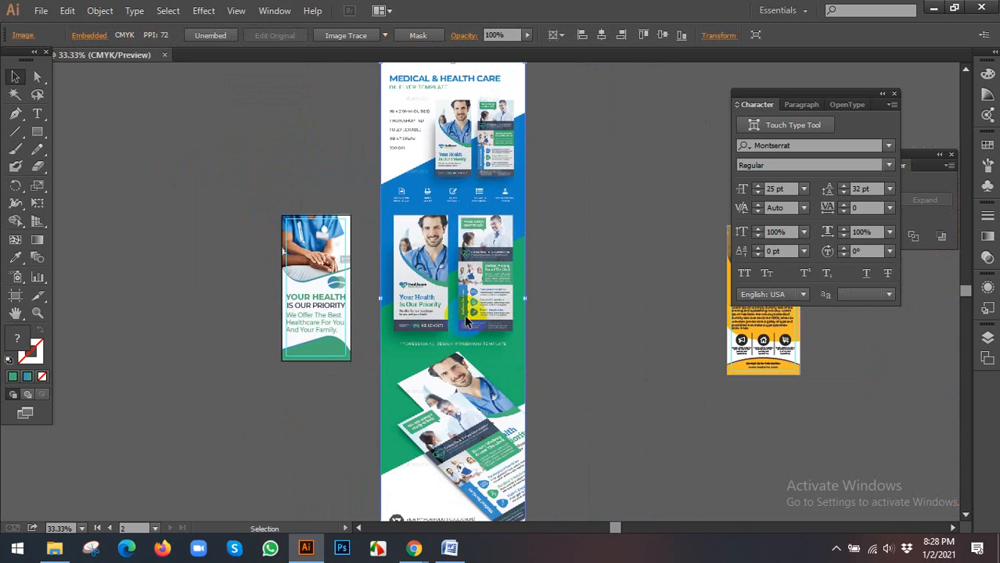
left_click(465, 321)
key("Delete")
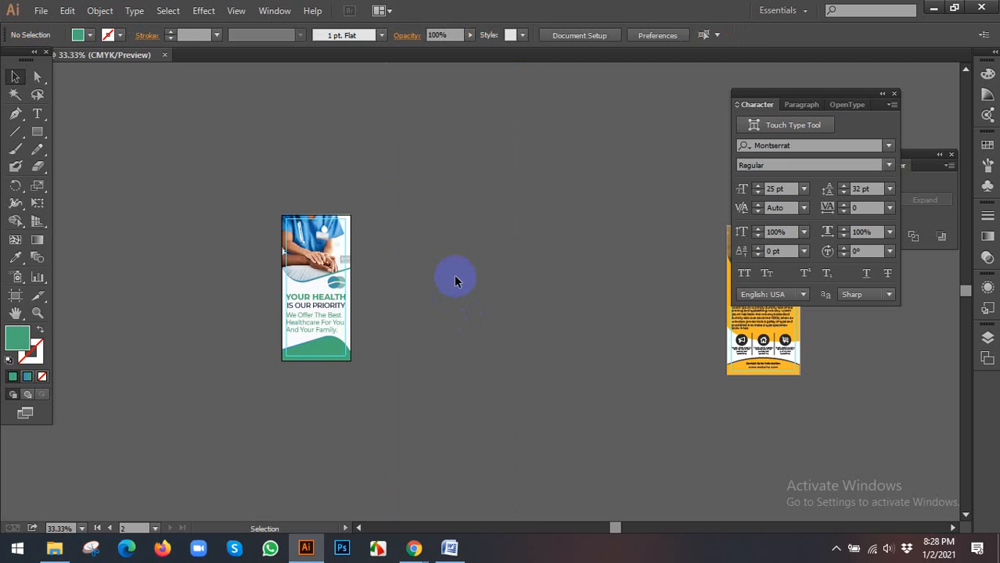
Unlock the guides and move Artboard 2 with the medical flyer next to the orange flyer on Artboard 1.
left_click_drag(456, 279, 356, 272)
right_click(129, 228)
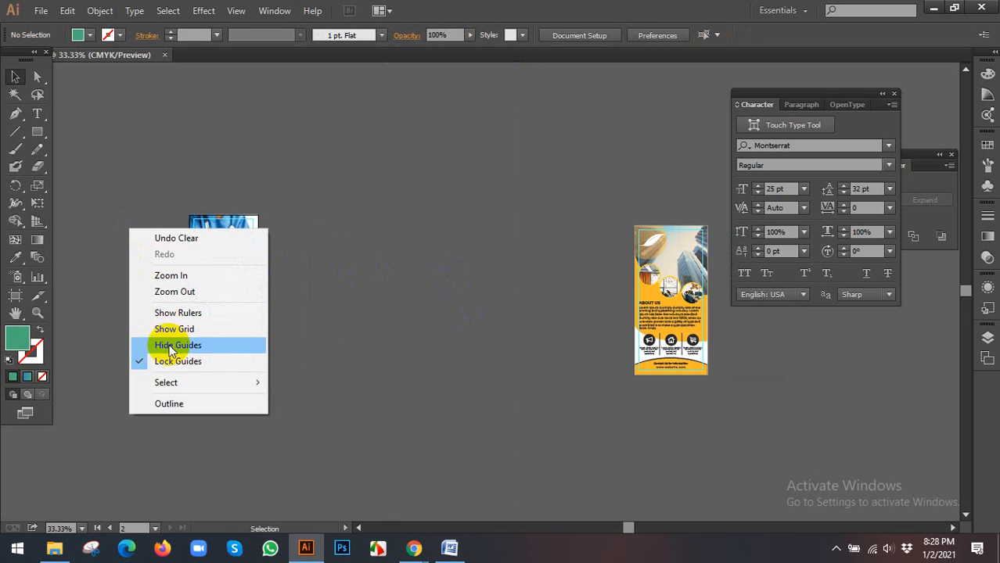
left_click(176, 358)
right_click(128, 302)
left_click(97, 223)
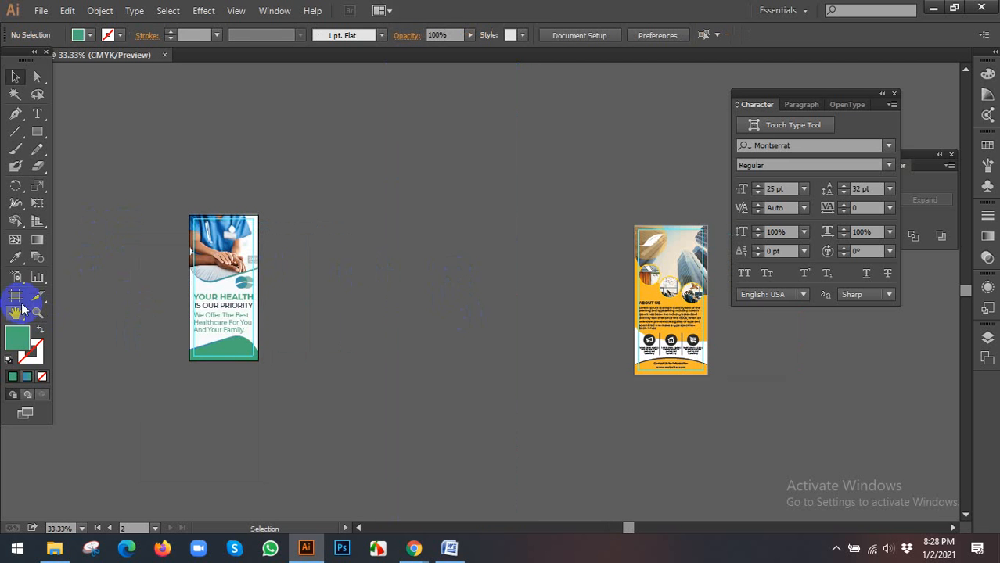
left_click(16, 294)
left_click_drag(212, 286, 574, 292)
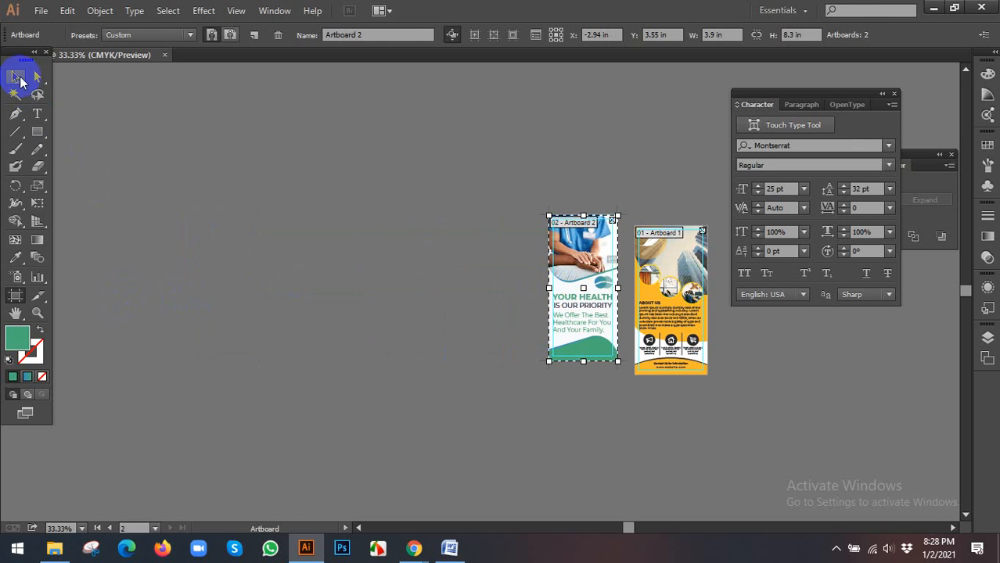
left_click(16, 76)
left_click_drag(362, 212, 201, 229)
scroll(559, 351, "up", 2)
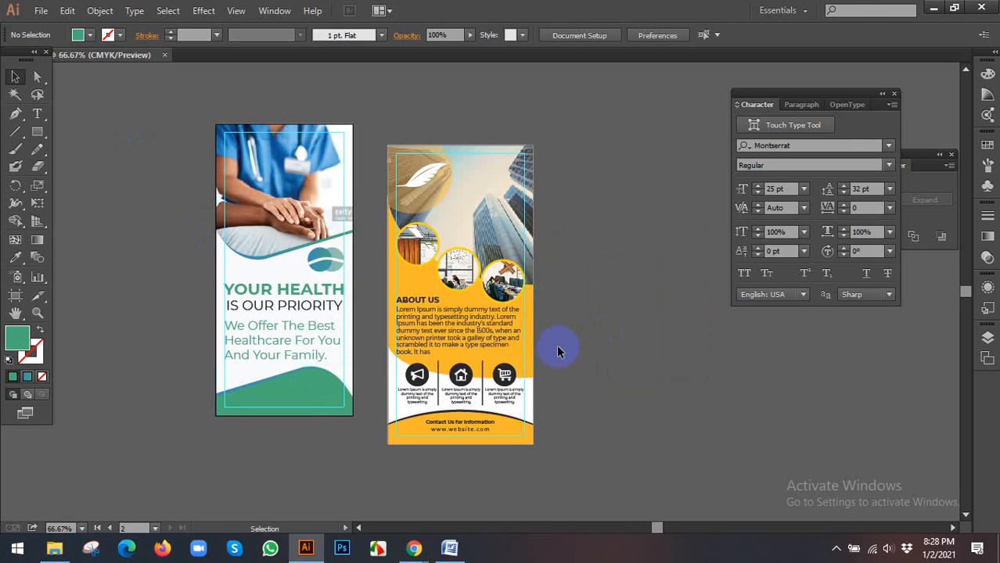
Move Artboard 1 with the orange flyer up so its top edge lines up with that of Artboard 2.
left_click(15, 294)
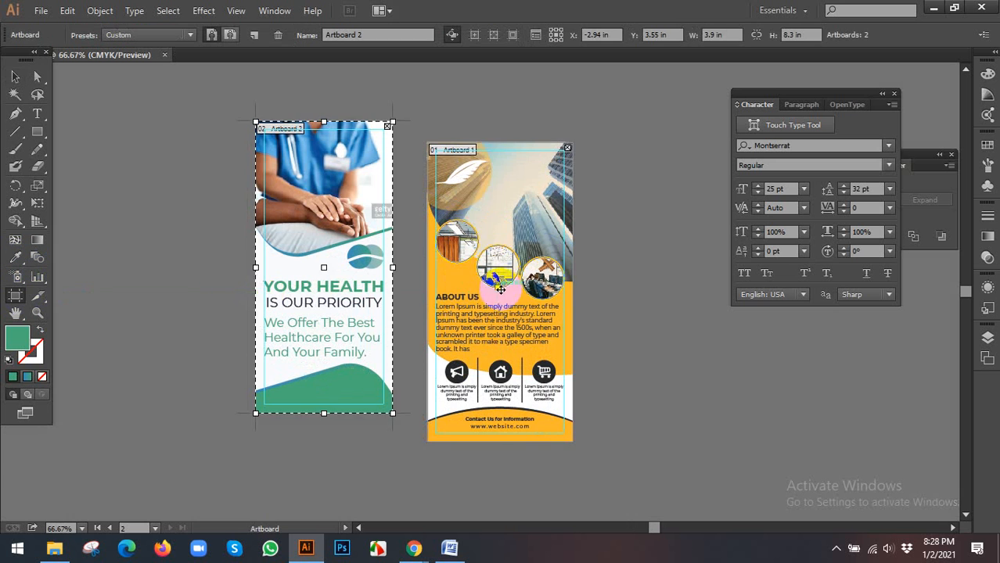
mouse_move(505, 291)
left_mouse_down()
mouse_move(498, 266)
mouse_move(507, 271)
left_mouse_up()
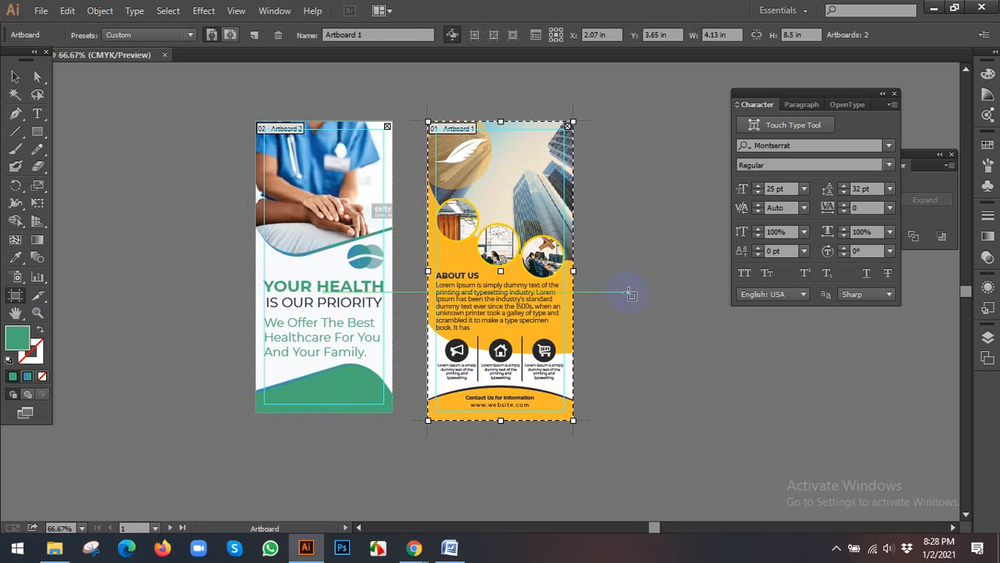
key("Escape")
key("space")
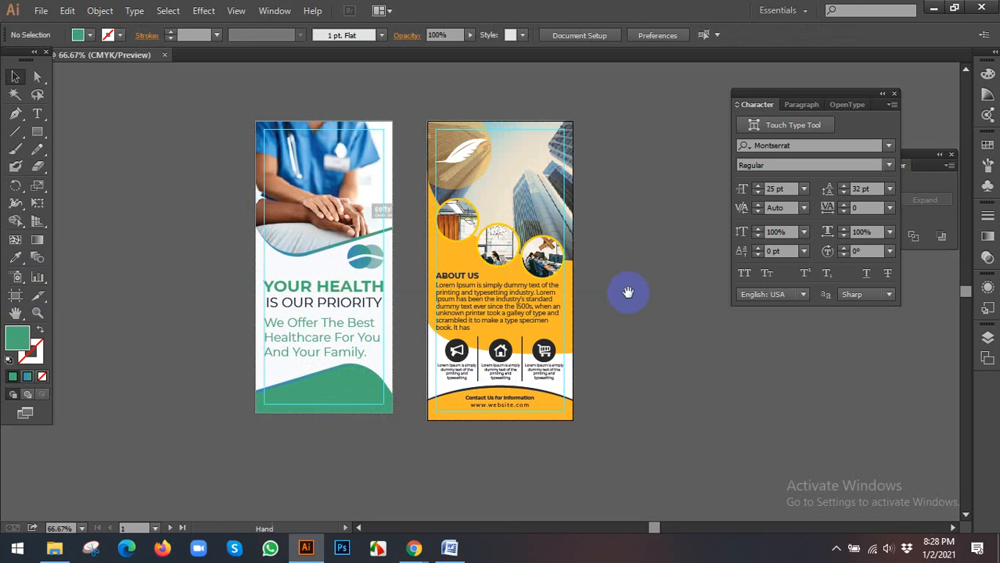
left_click_drag(626, 293, 643, 341)
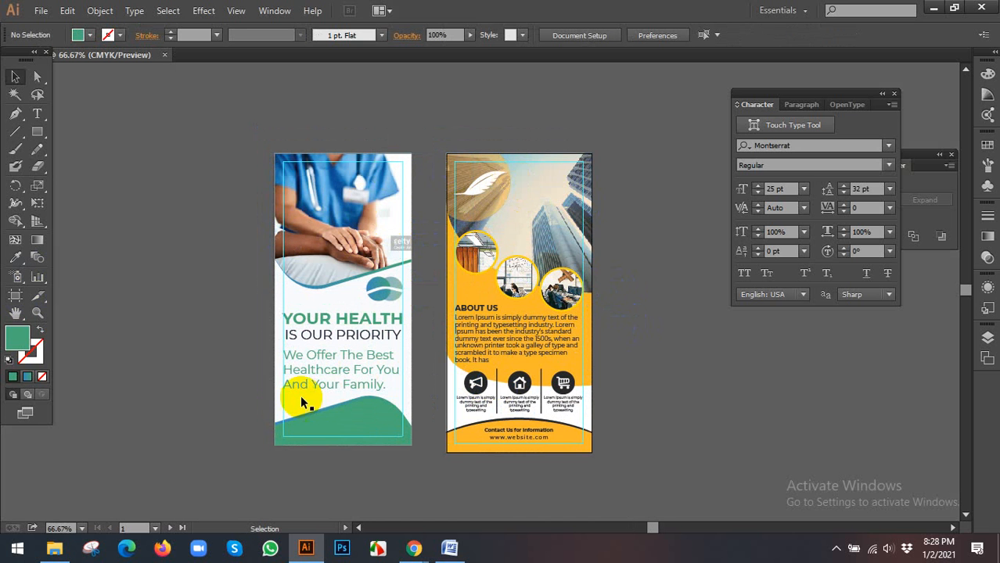
scroll(281, 390, "up", 1)
Switch to Chrome, search Google for "frelancer" from the Lorem Ipsum page and open the Freelancer website result in a separate tab.
mouse_move(413, 545)
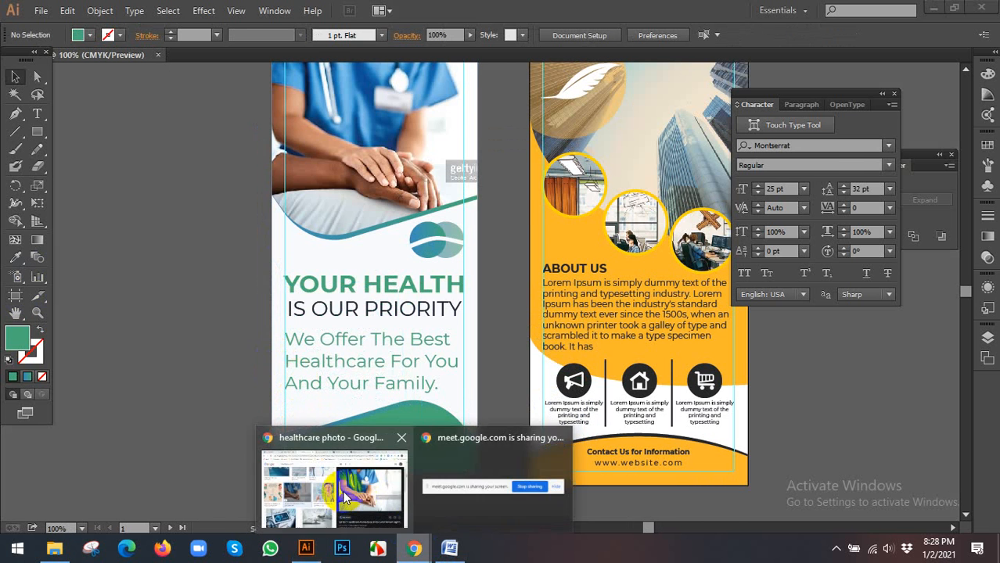
left_click(345, 494)
left_click(372, 11)
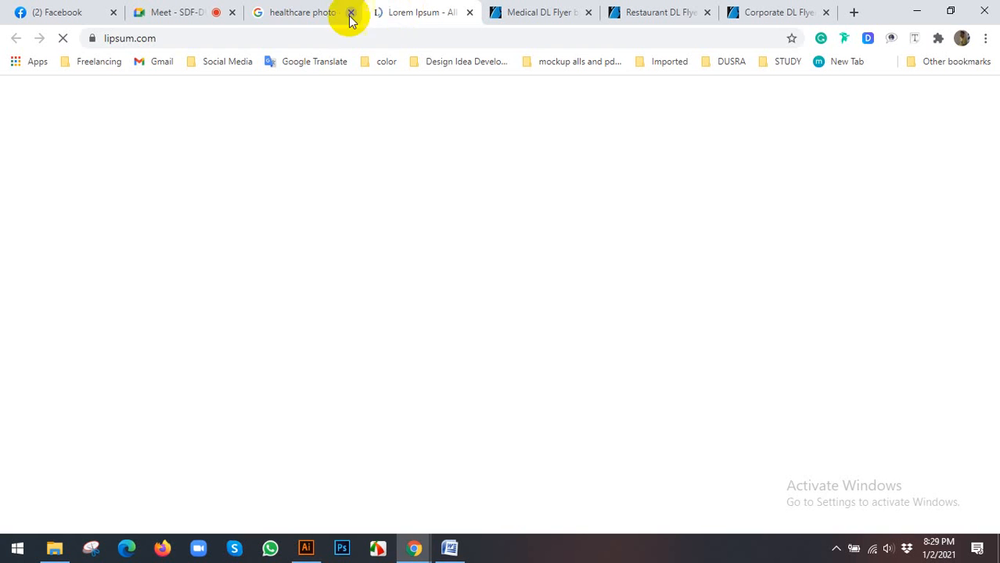
type("fr")
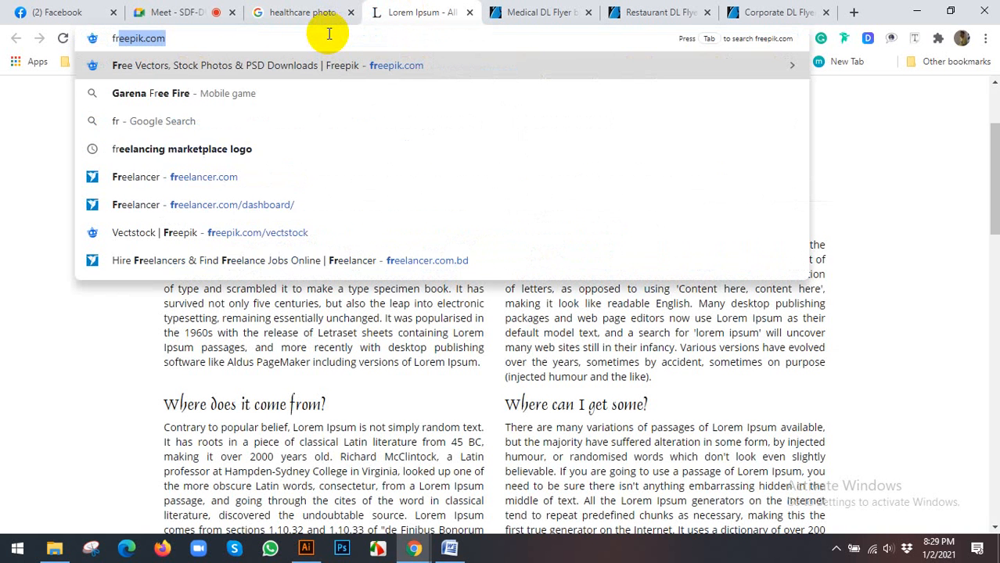
type("elancer")
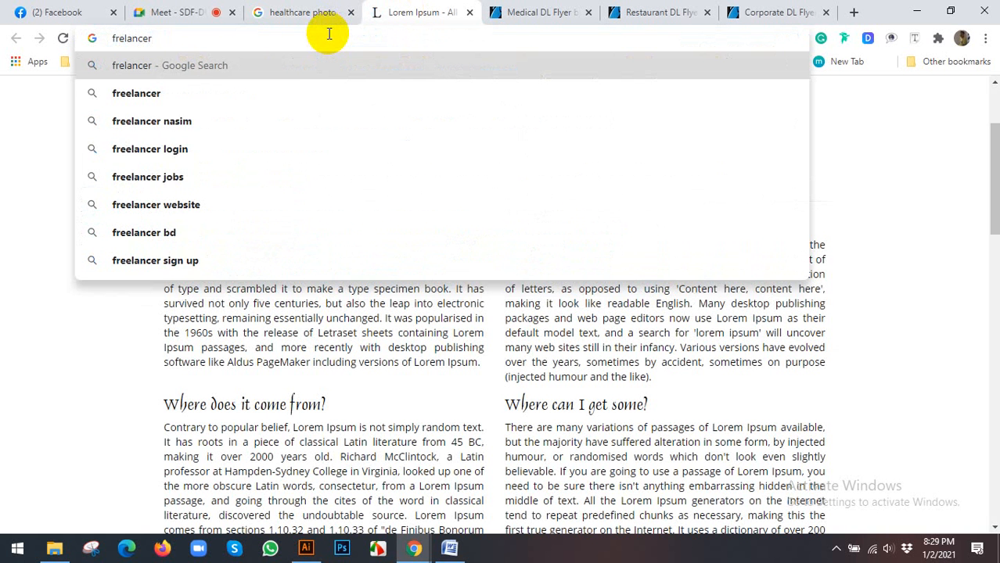
key("Return")
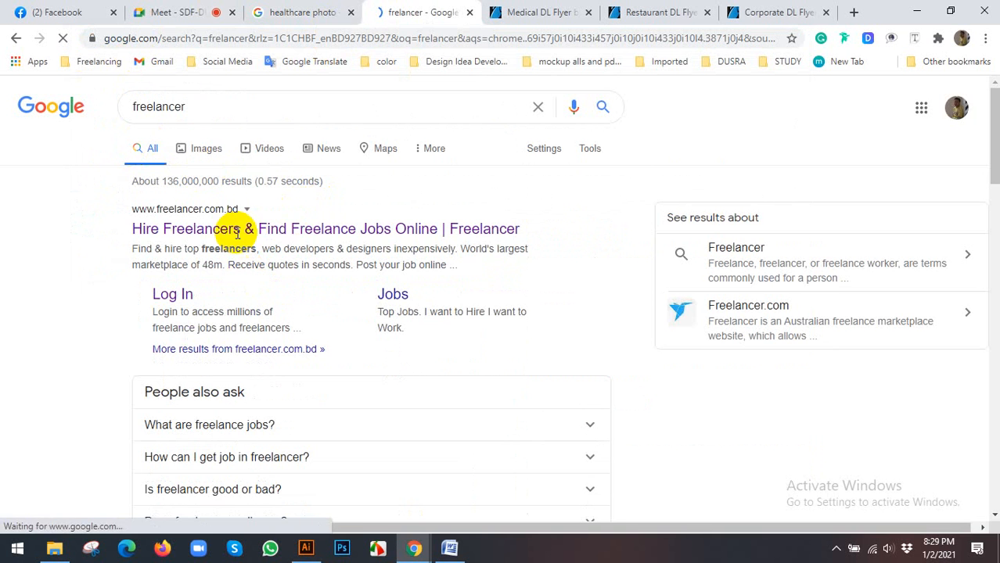
left_click(237, 220)
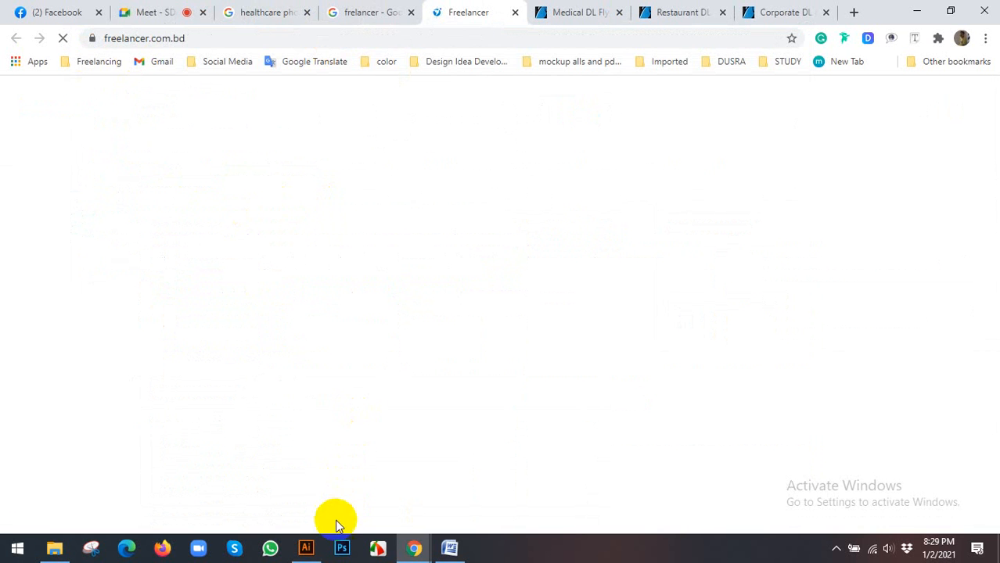
Switch back to Illustrator and check the type settings of the medical flyer's tagline.
left_click(306, 548)
left_click(327, 383)
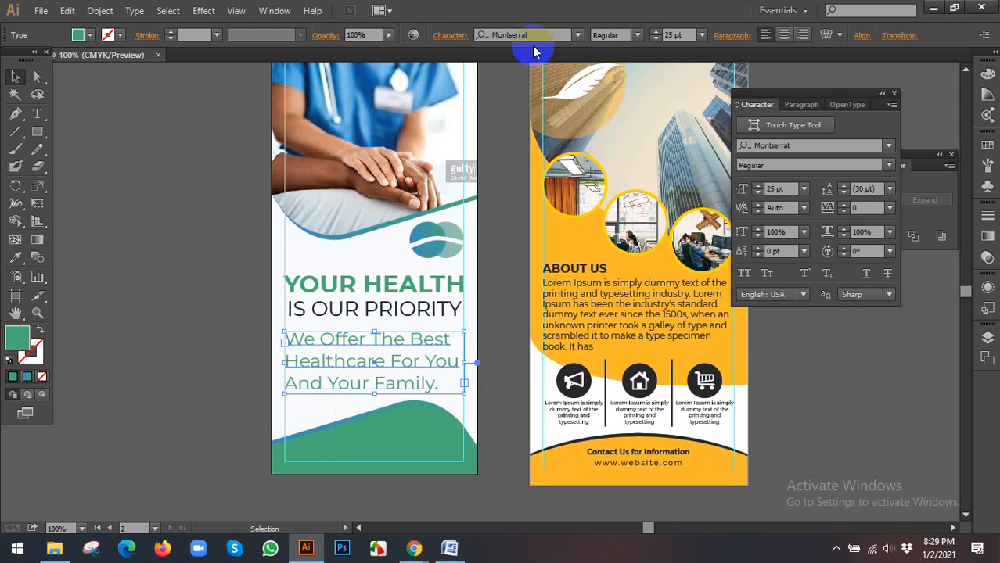
left_click(201, 308)
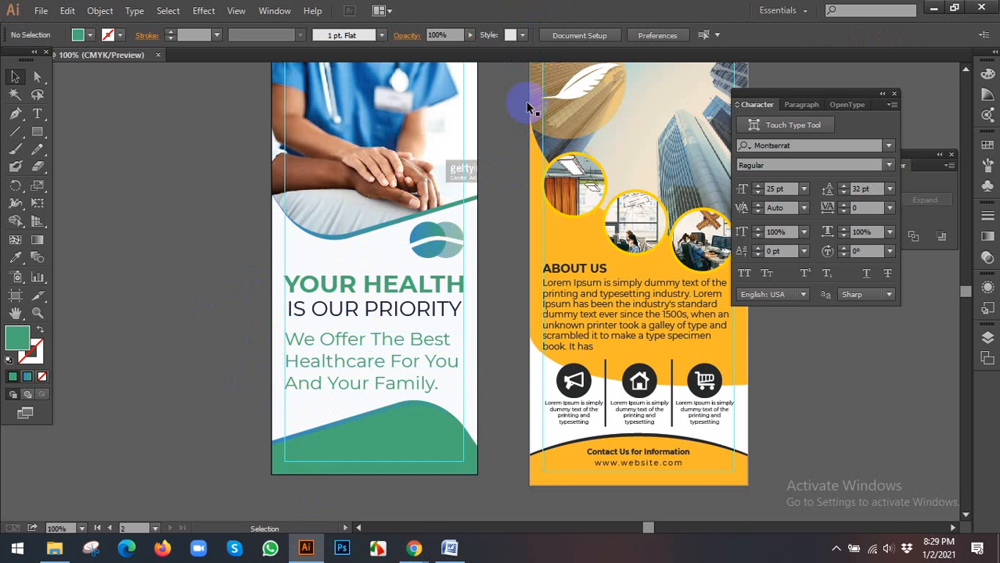
Switch to Chrome, open the login page of the Freelancer website and try to log in with the username and password fields left empty.
mouse_move(421, 550)
left_click(379, 518)
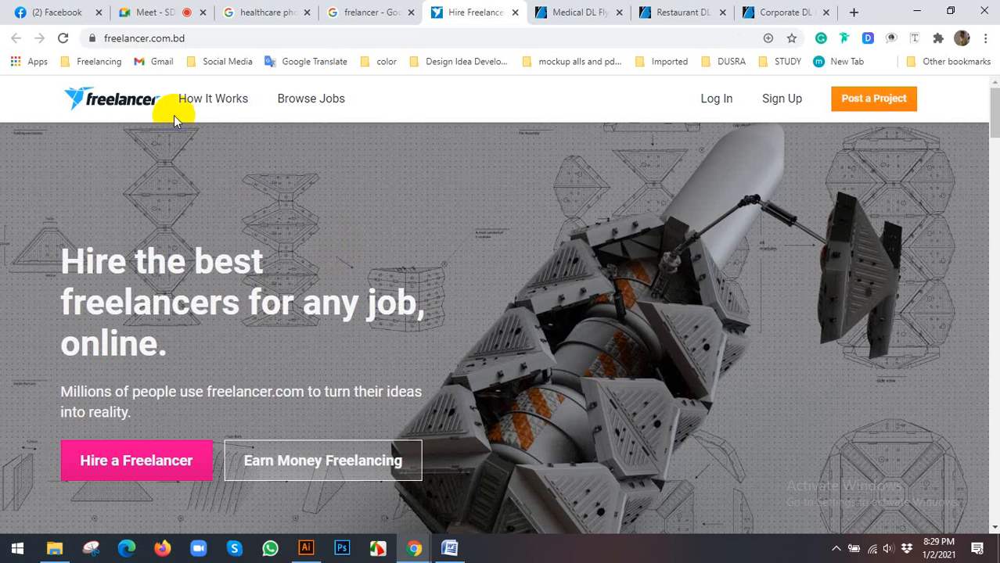
left_click(716, 101)
left_click(460, 444)
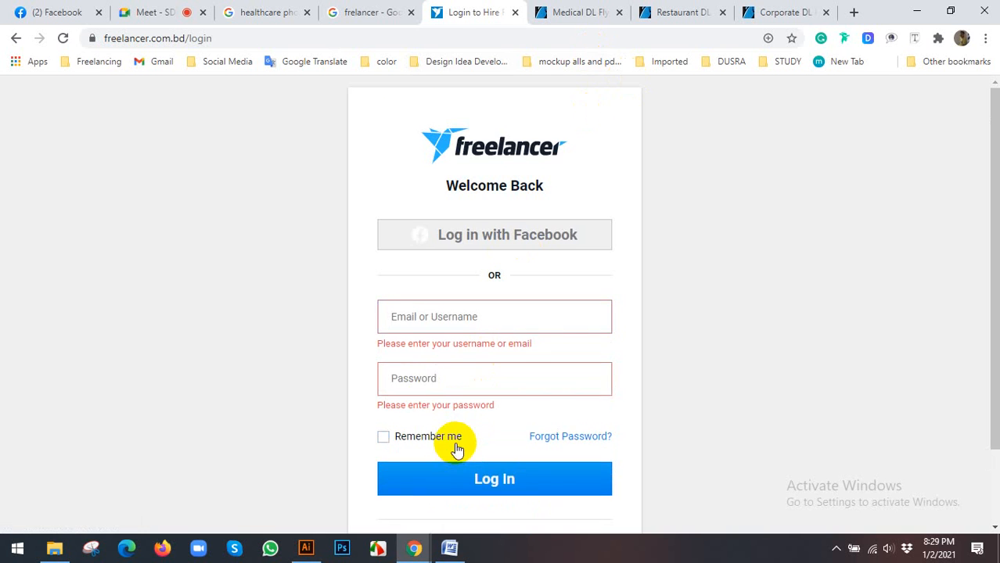
scroll(423, 314, "down", 1)
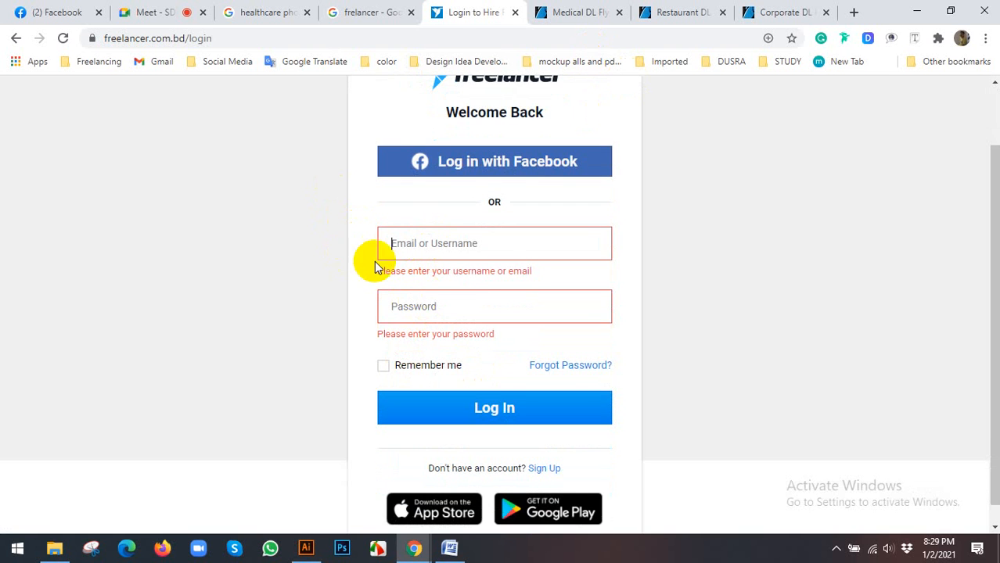
scroll(389, 286, "up", 1)
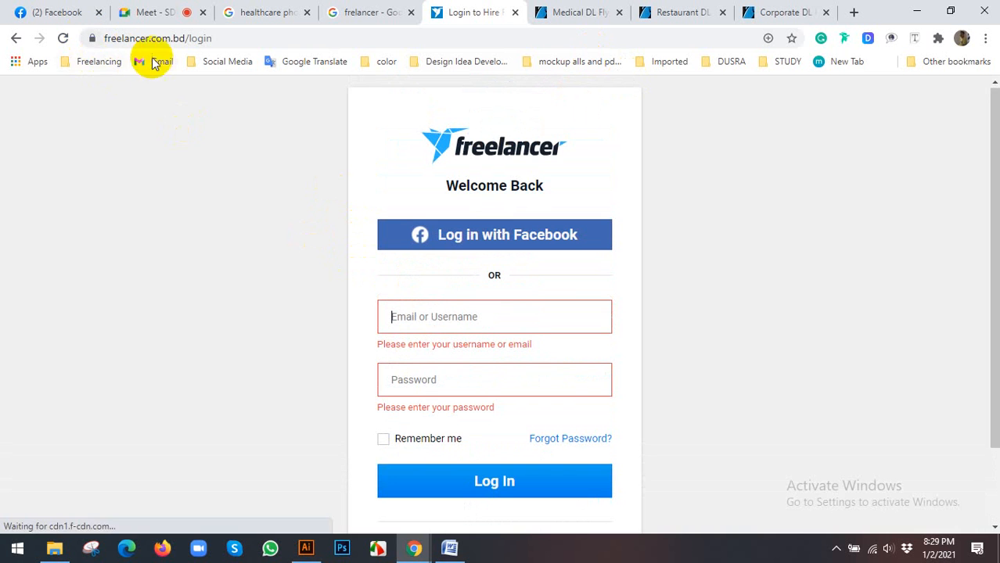
Open the Freelancer account dashboard from the Freelancing bookmarks folder and look over its overview.
left_click(98, 61)
left_click(89, 118)
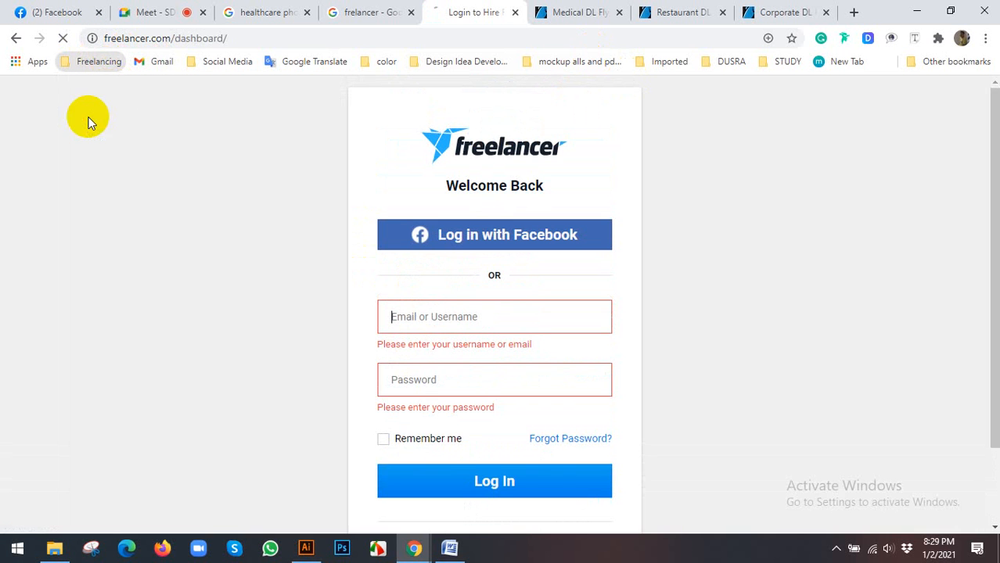
left_click(336, 10)
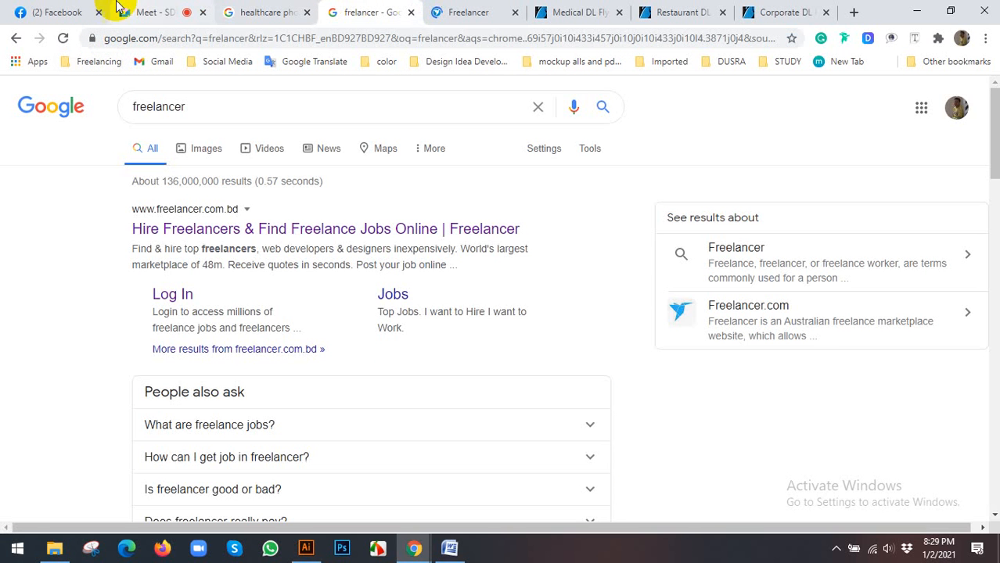
left_click(439, 11)
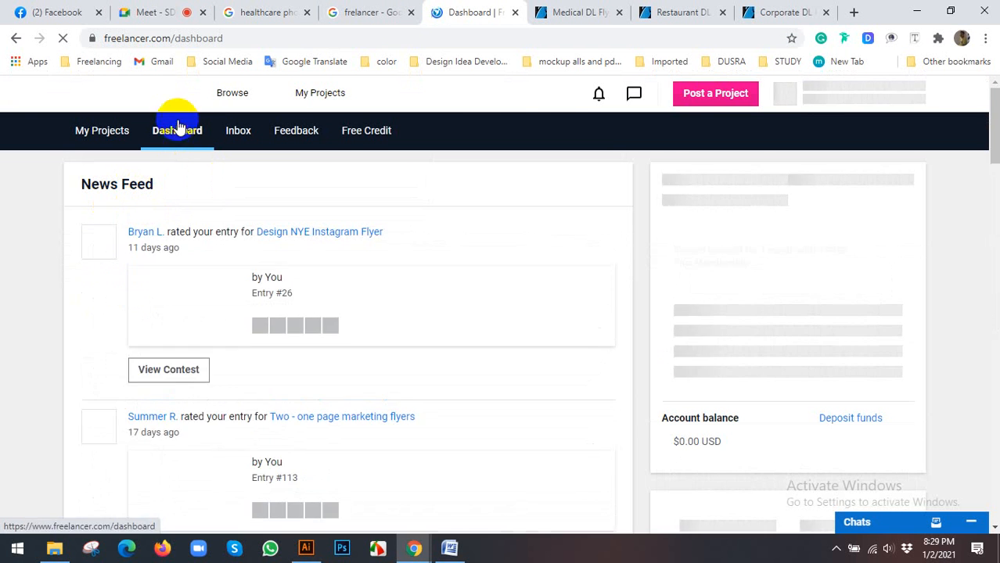
left_click(177, 127)
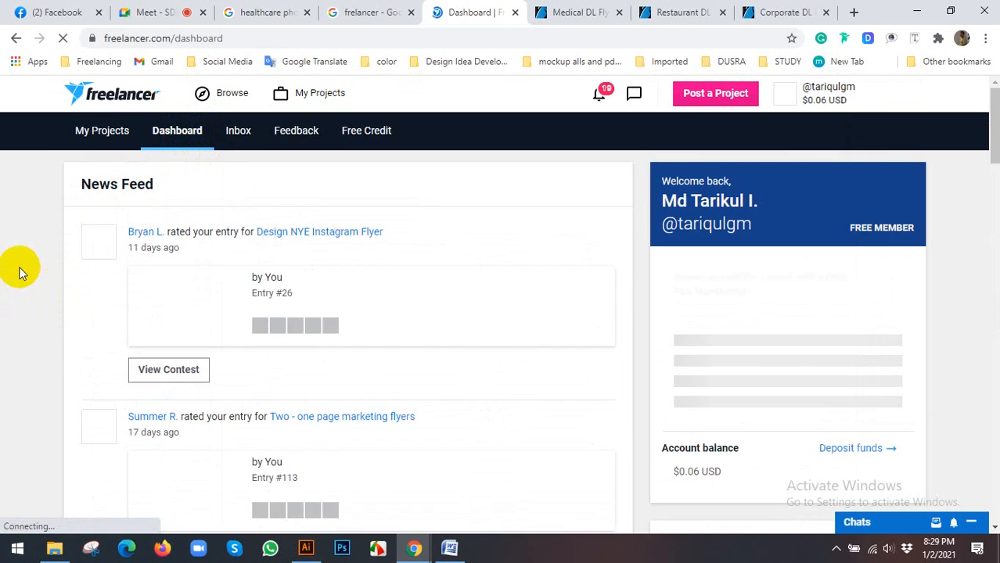
scroll(19, 267, "down", 1)
scroll(20, 267, "up", 1)
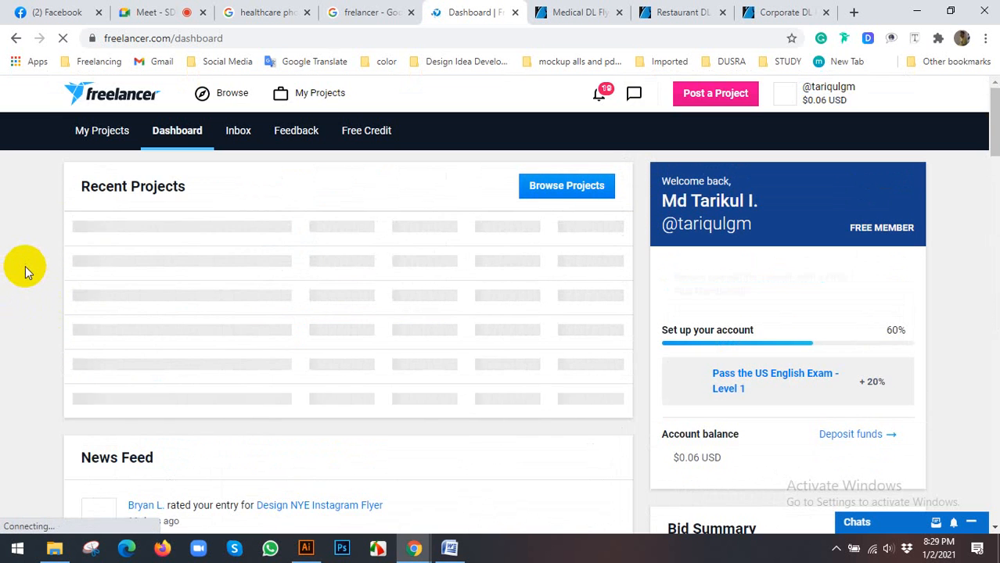
Browse the available contests on the Freelancer website.
left_click(212, 101)
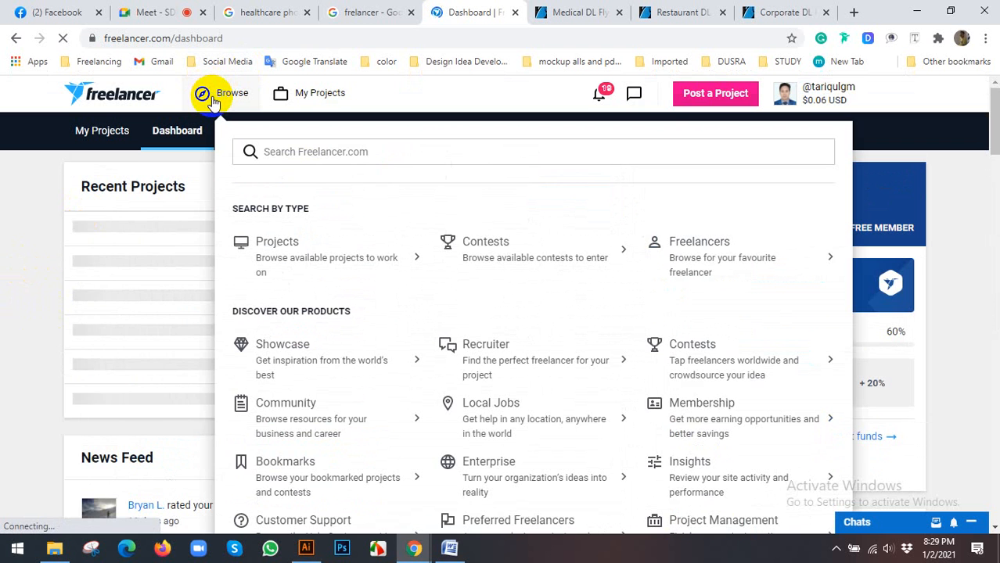
left_click(479, 246)
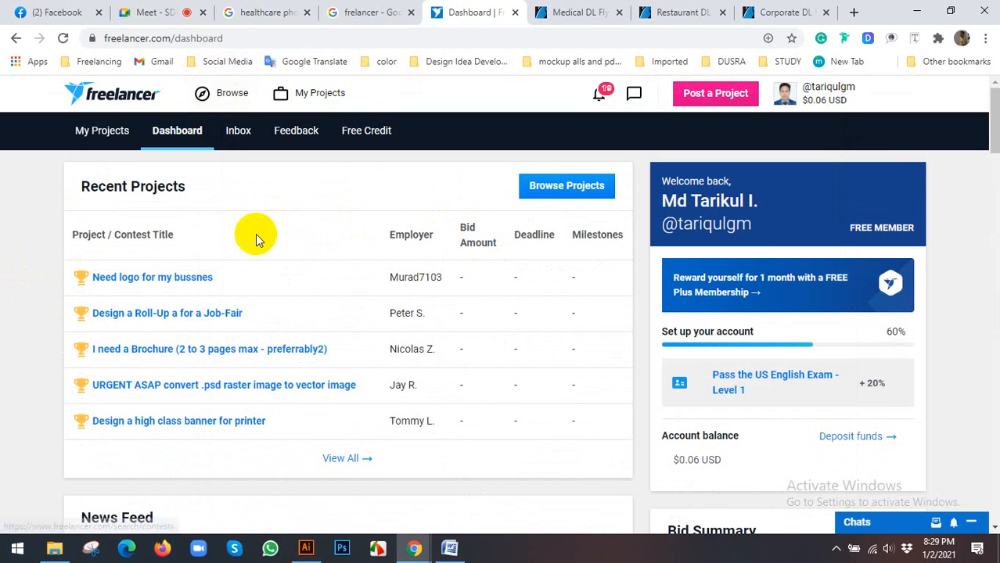